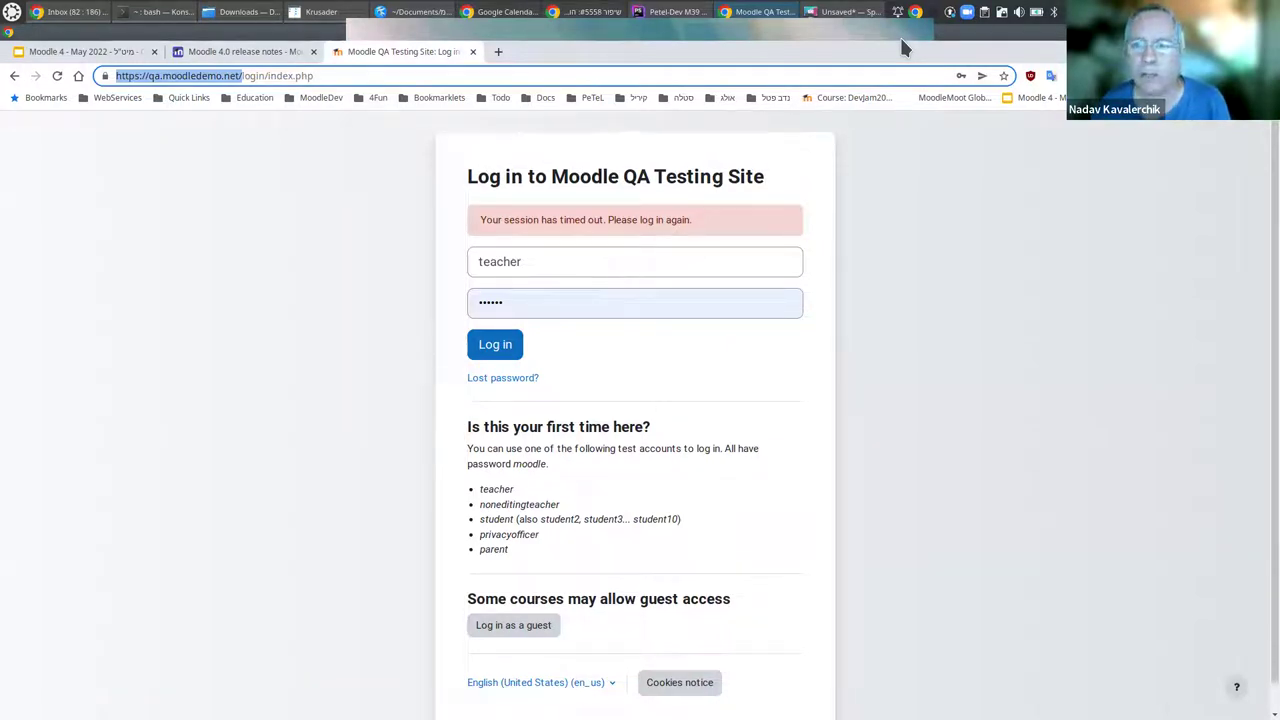
Log in to the Moodle QA Testing Site with the prefilled teacher account and dismiss the password warning.
left_click(901, 46)
left_click(905, 72)
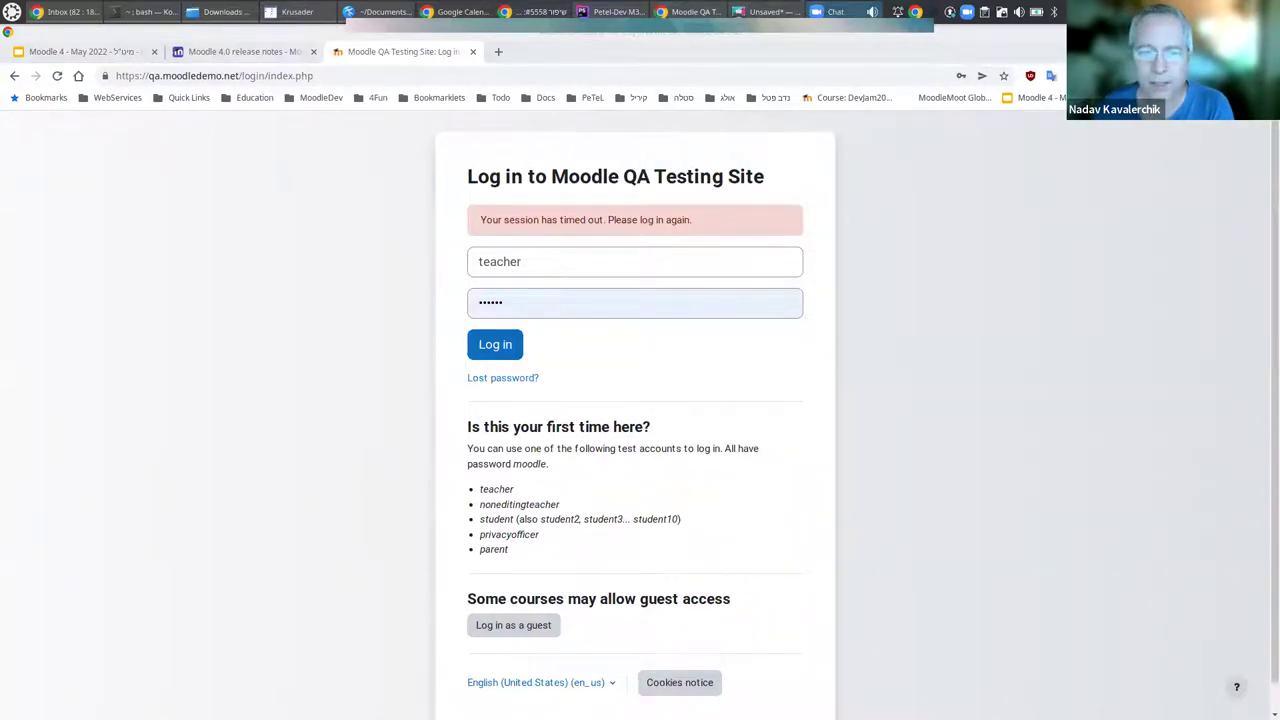
left_click_drag(481, 489, 522, 534)
left_click(494, 346)
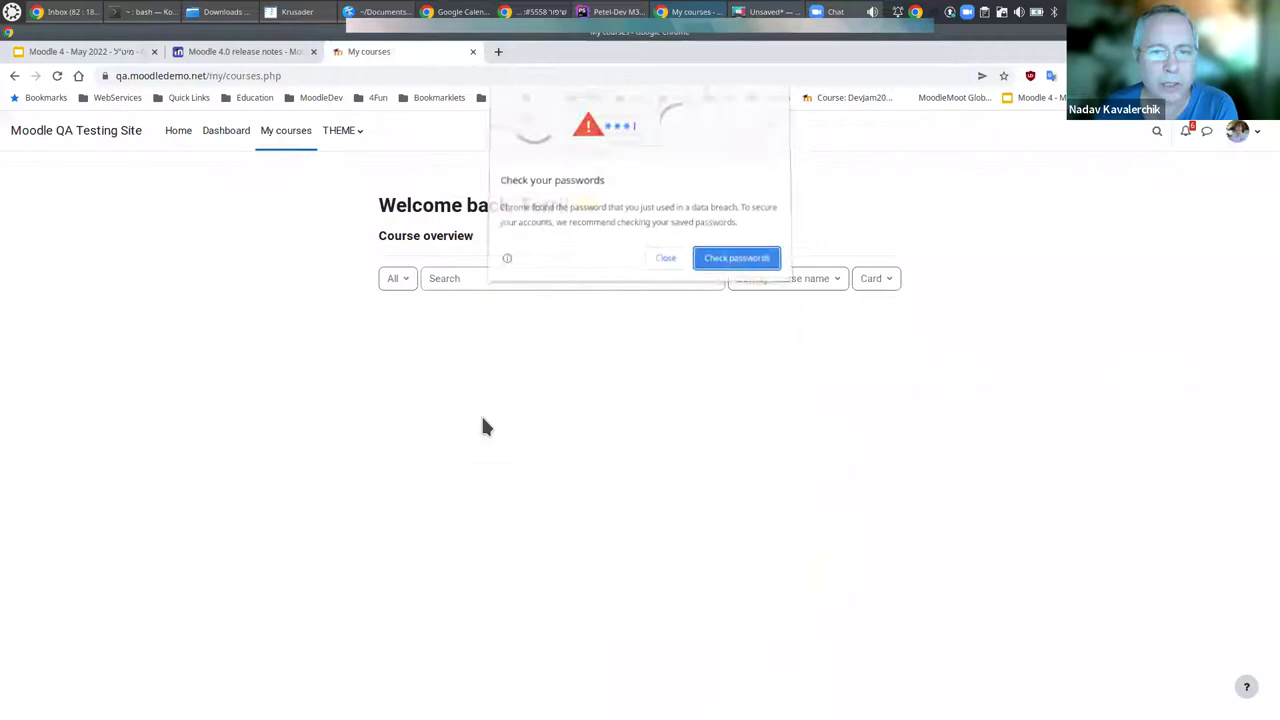
left_click(951, 288)
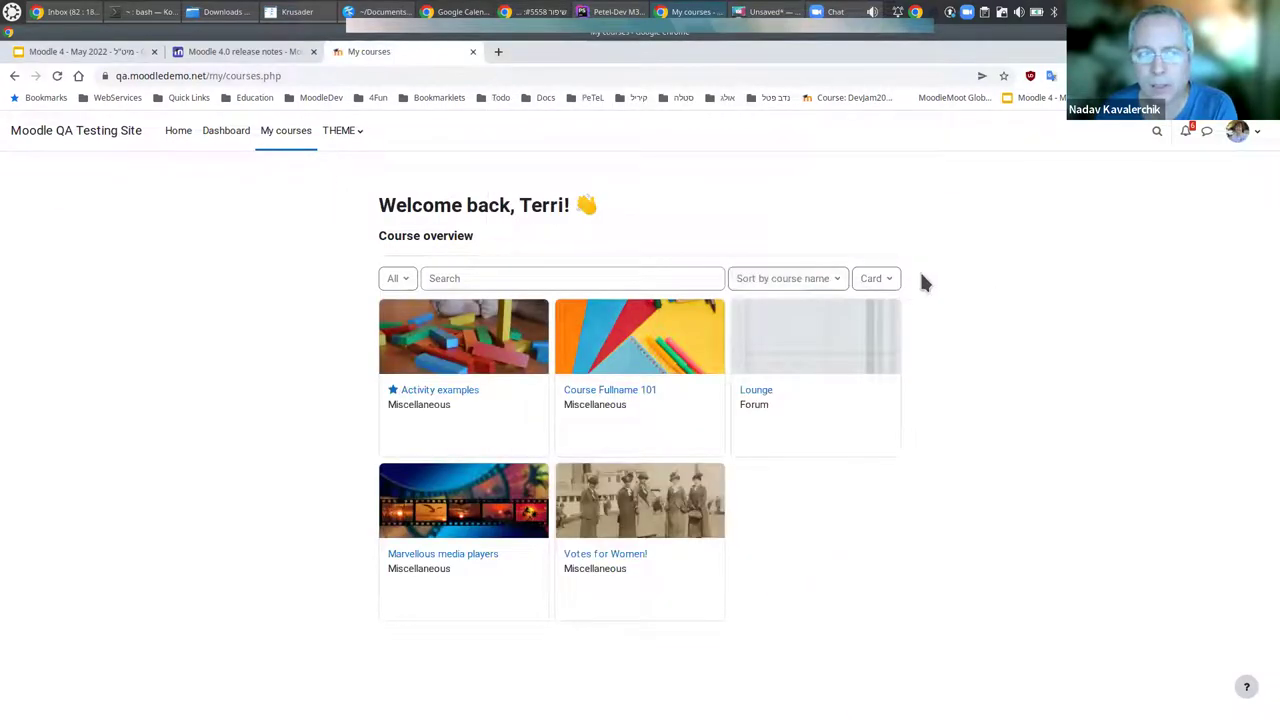
Open the Mount Orange School demo site from the QA site's home page and look over its front page.
left_click(173, 133)
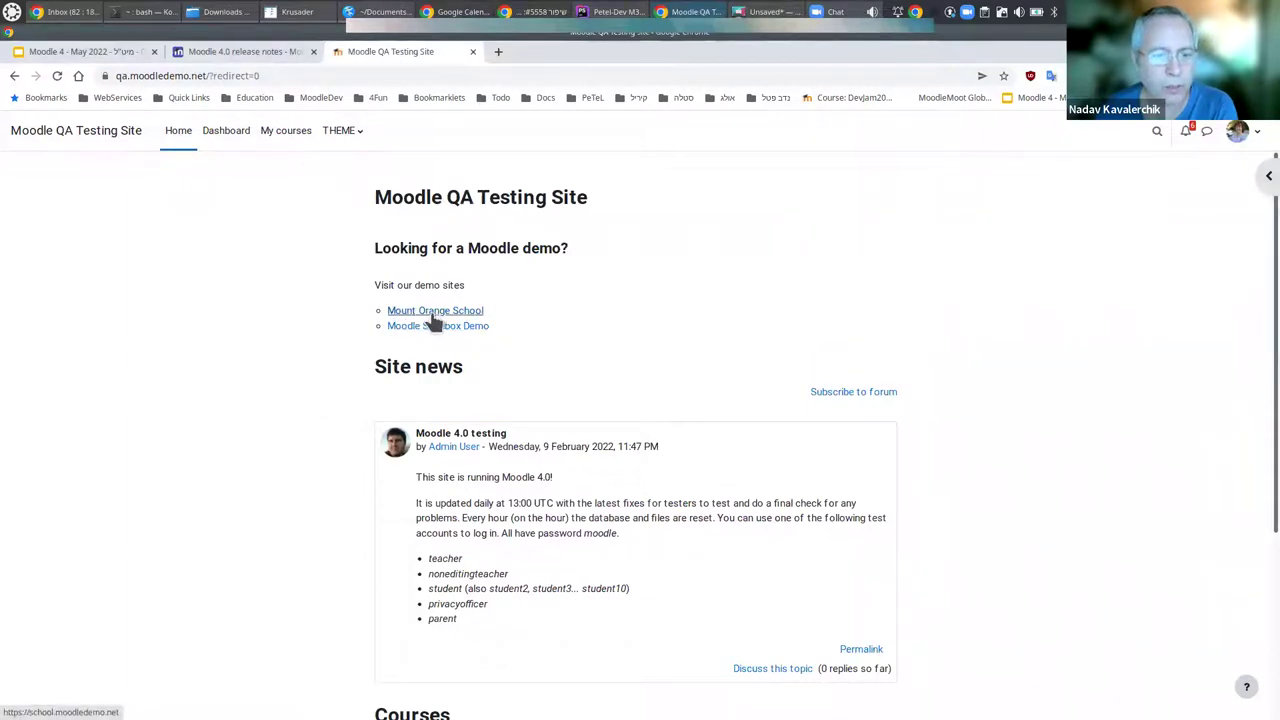
left_click(437, 316)
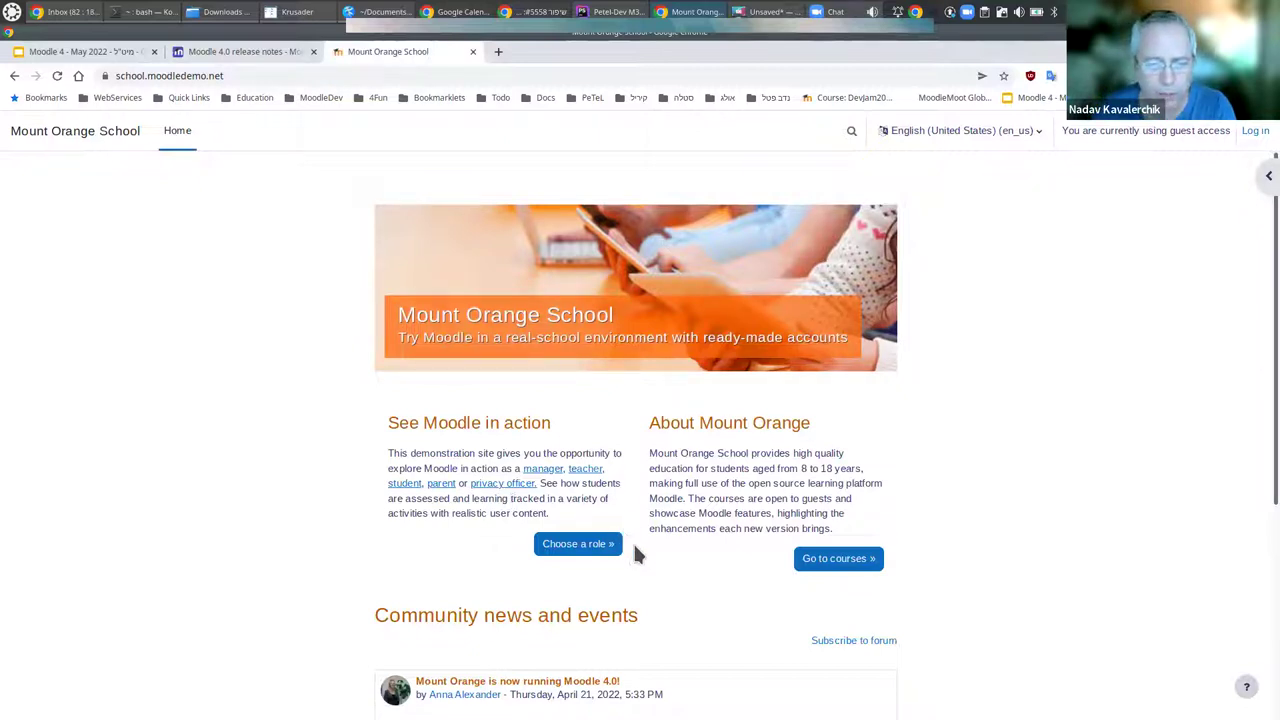
scroll(634, 550, "down", 3)
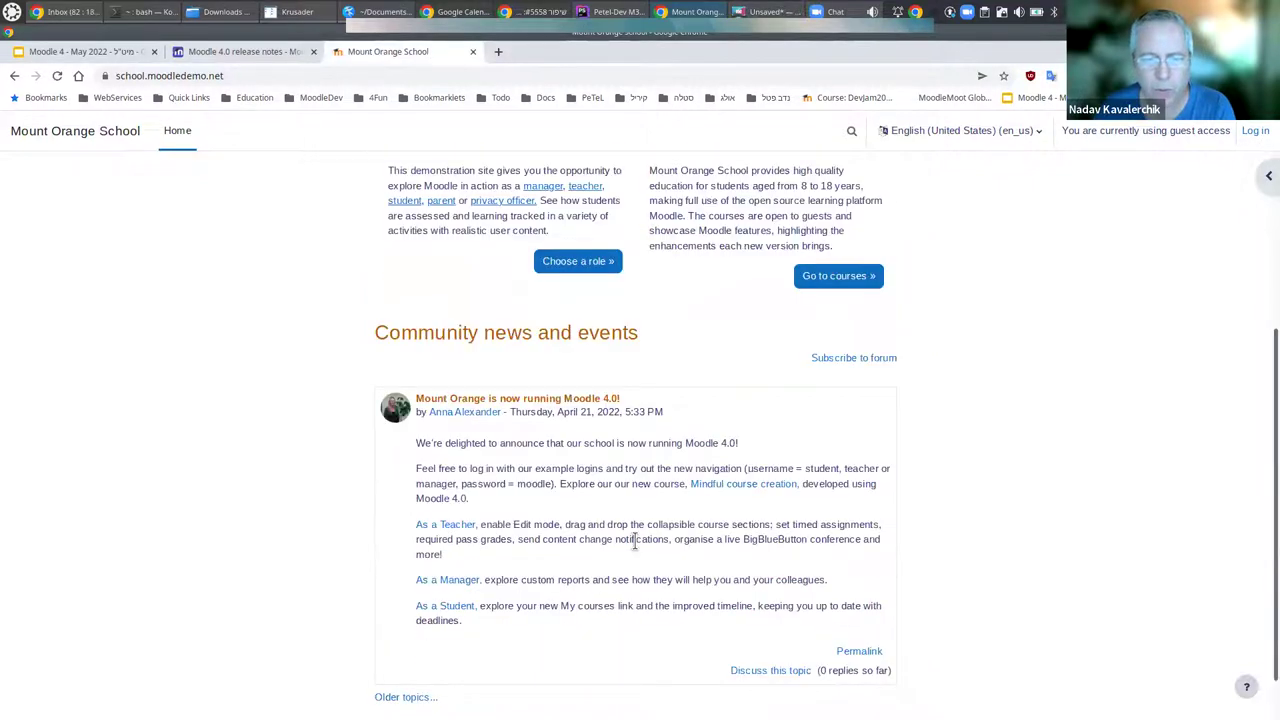
scroll(600, 552, "up", 3)
Choose the Teacher role on the Mount Orange School site and log in with the prefilled teacher account.
left_click(594, 552)
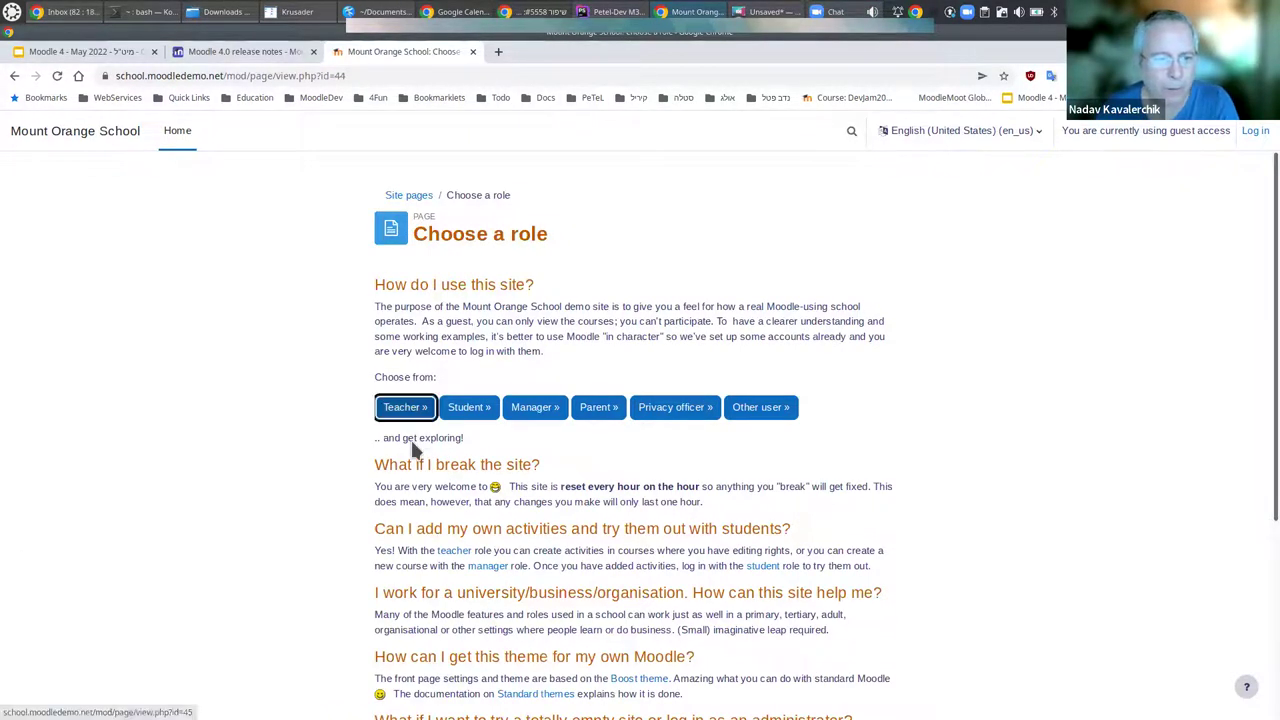
left_click(405, 408)
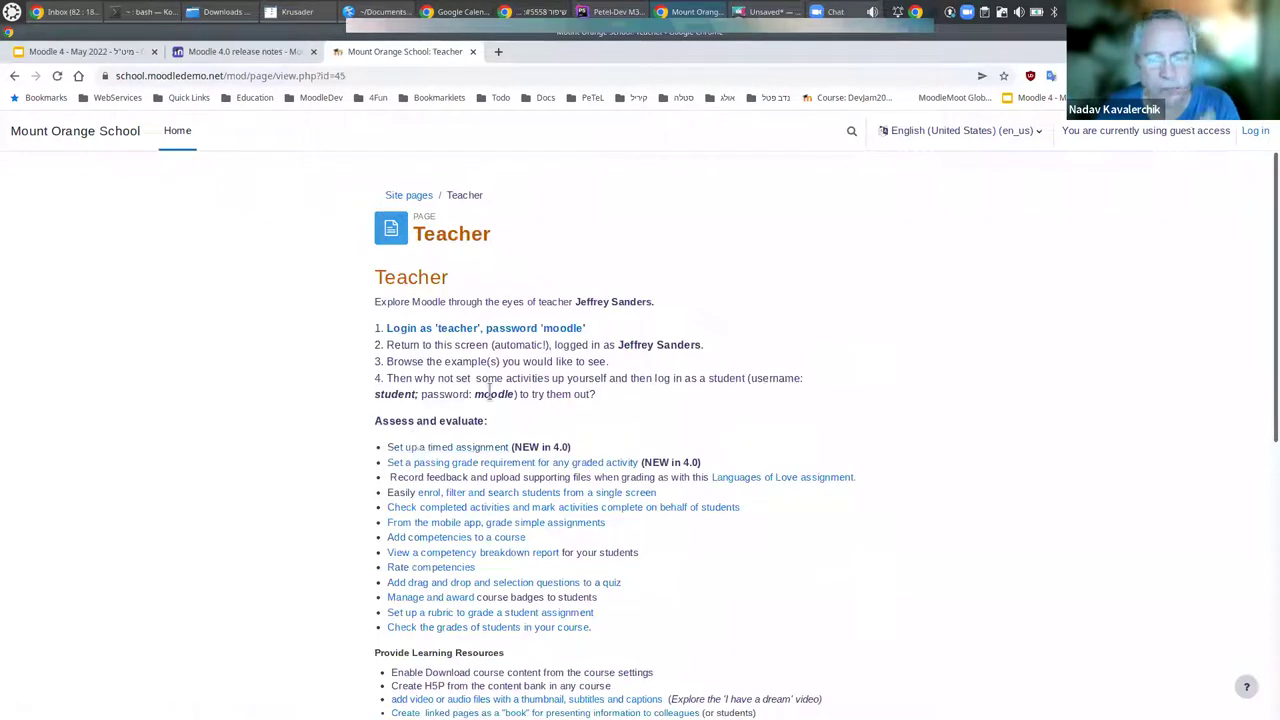
left_click(458, 331)
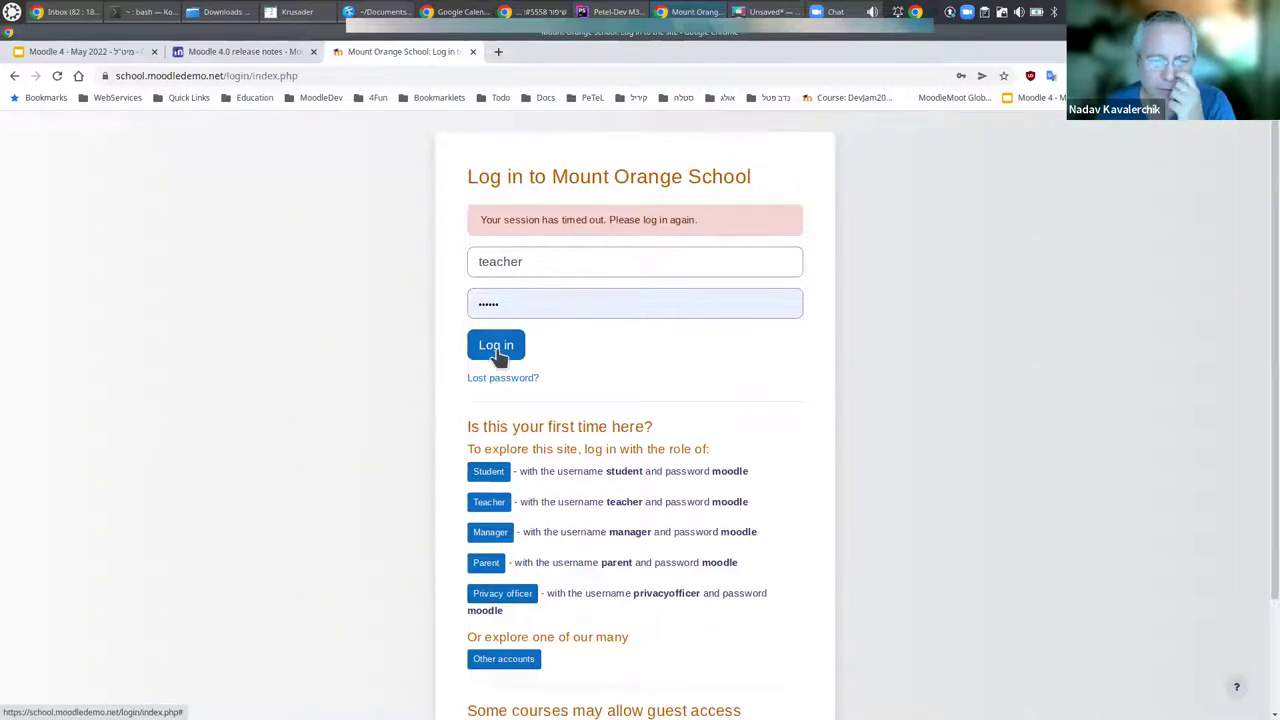
left_click(497, 356)
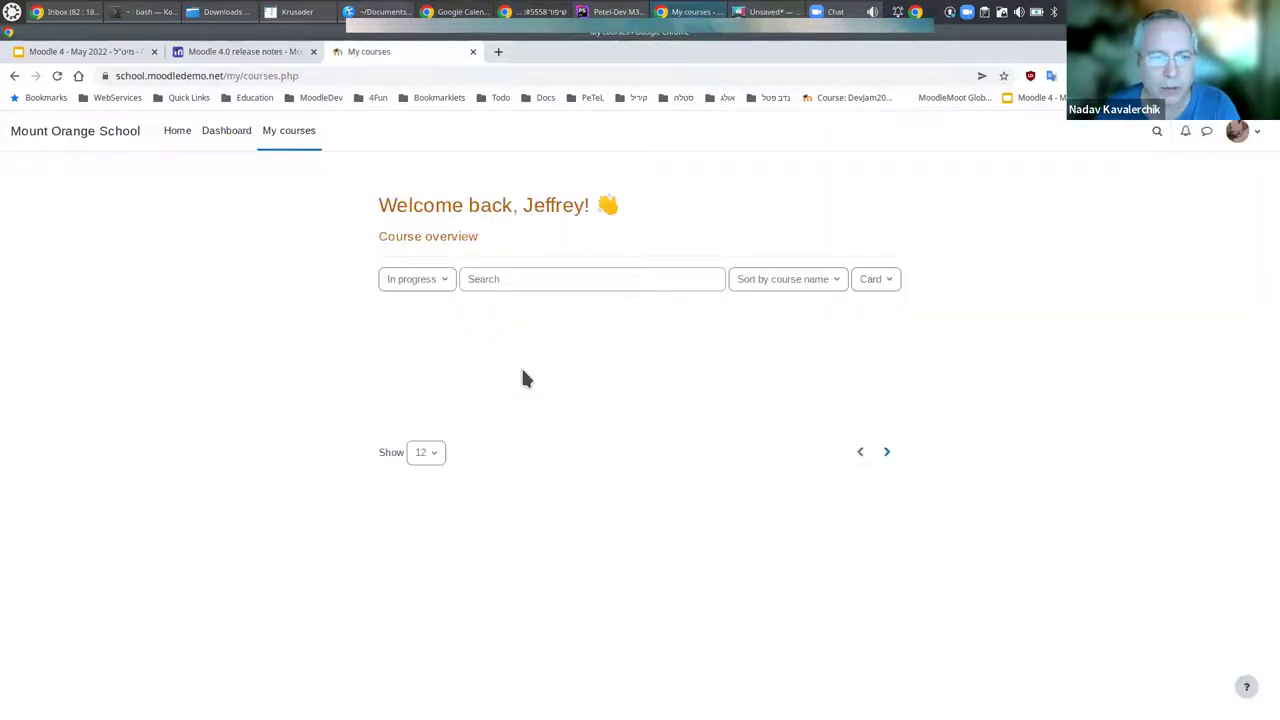
left_click(1118, 366)
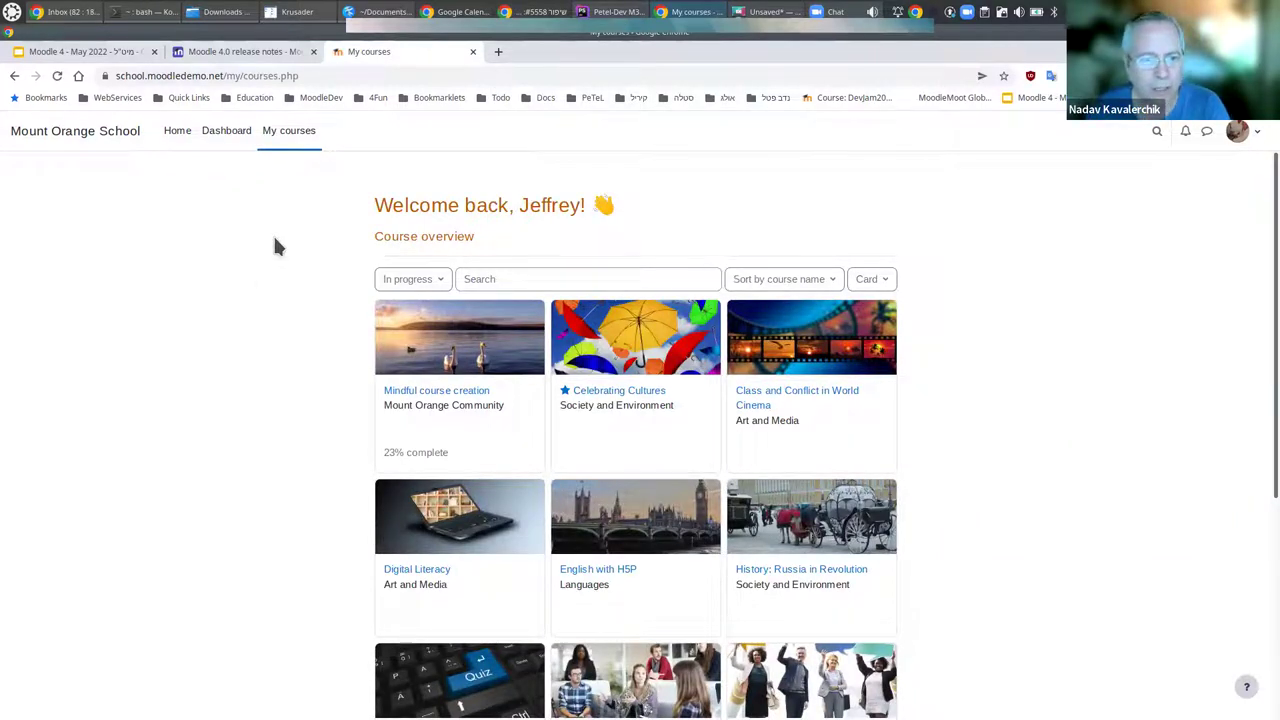
Open the Dashboard and examine its Timeline, Calendar and Recently accessed items blocks.
left_click(229, 139)
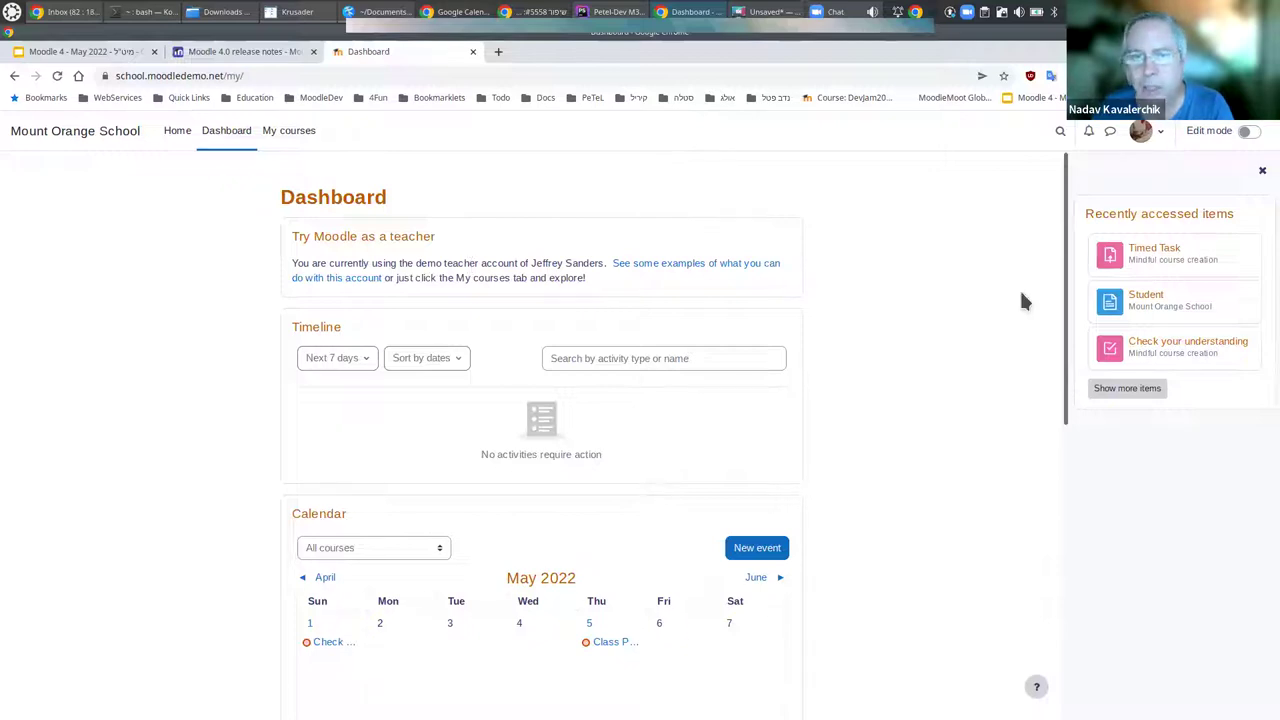
left_click(1262, 171)
left_click(1264, 178)
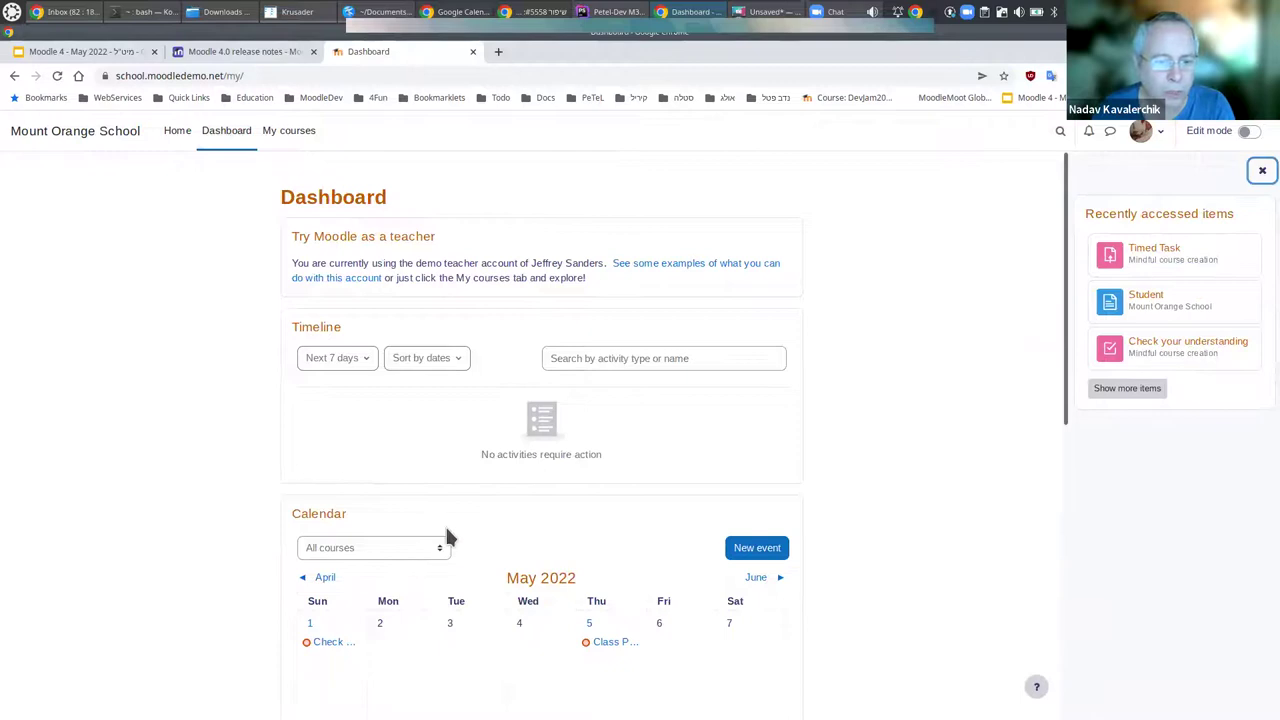
scroll(486, 508, "down", 6)
scroll(488, 510, "up", 3)
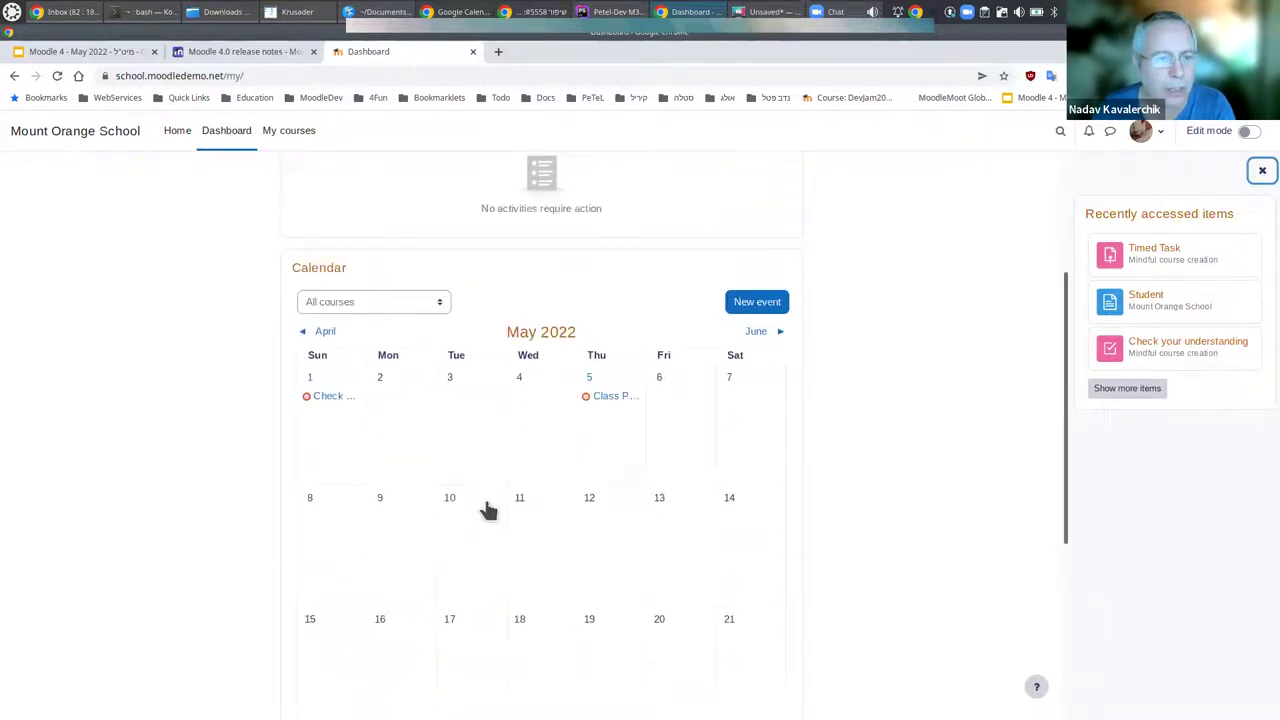
scroll(487, 508, "up", 3)
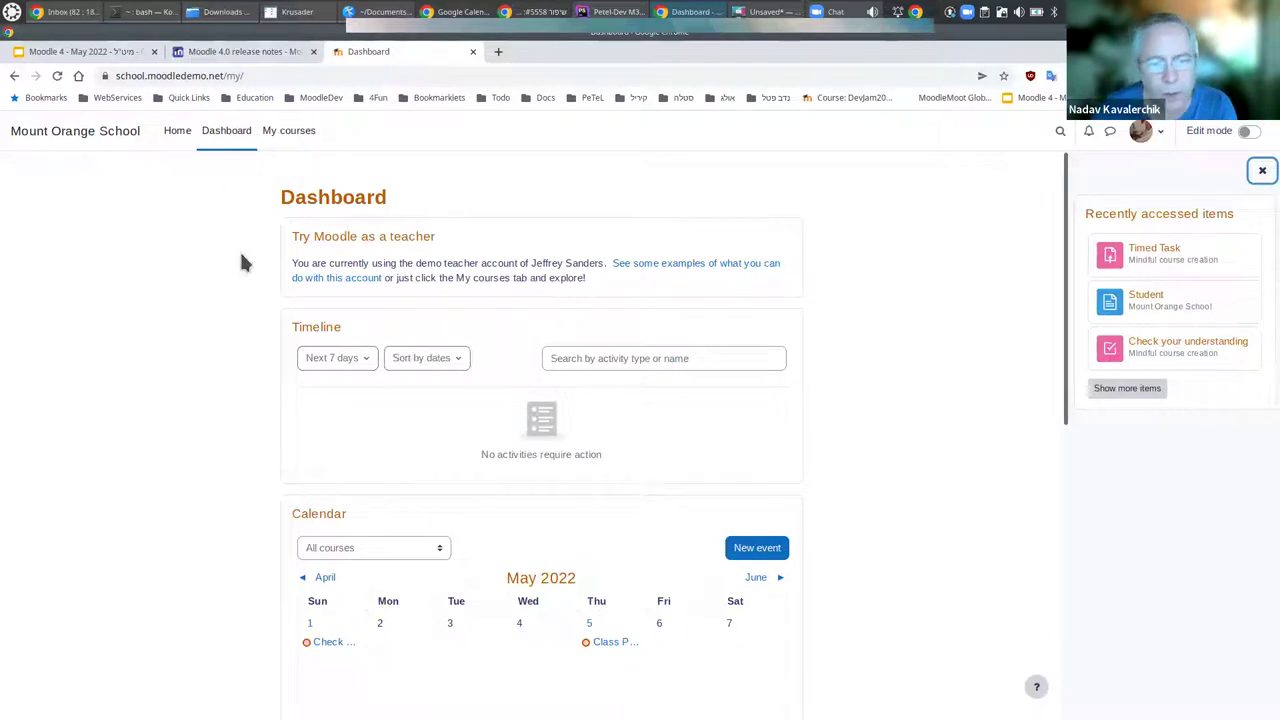
scroll(531, 516, "down", 3)
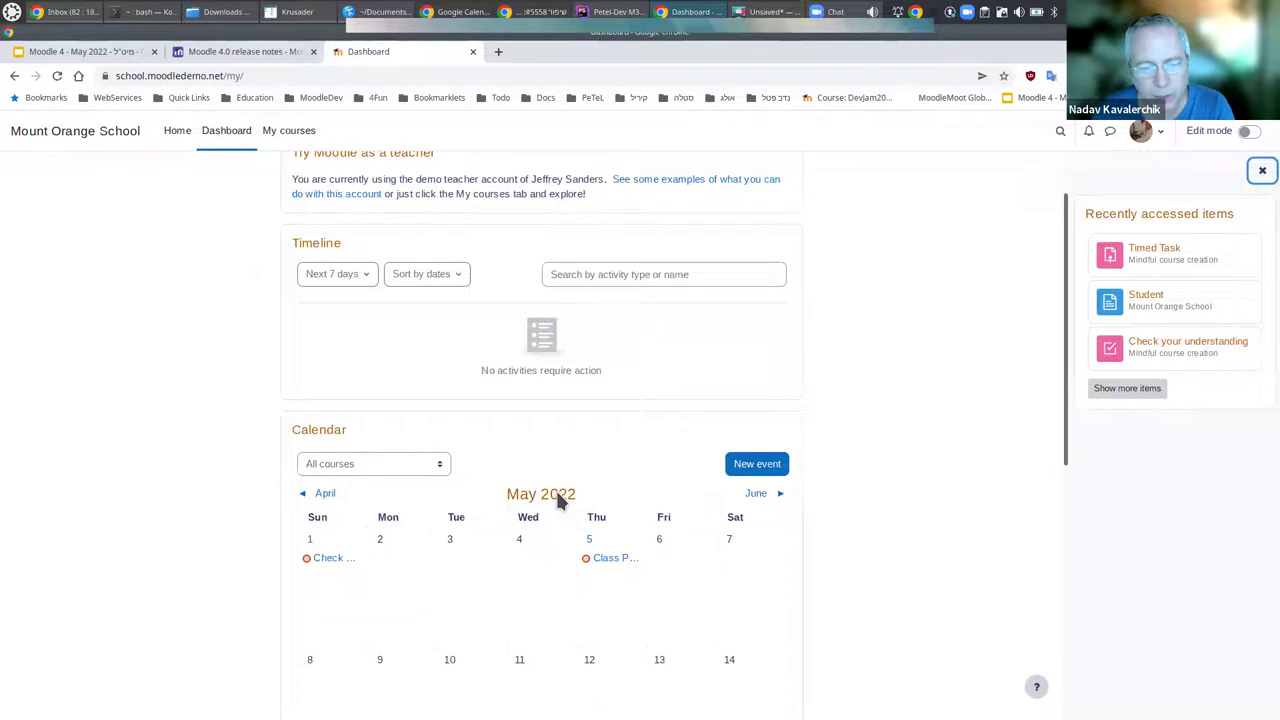
scroll(845, 465, "up", 3)
scroll(845, 465, "up", 1)
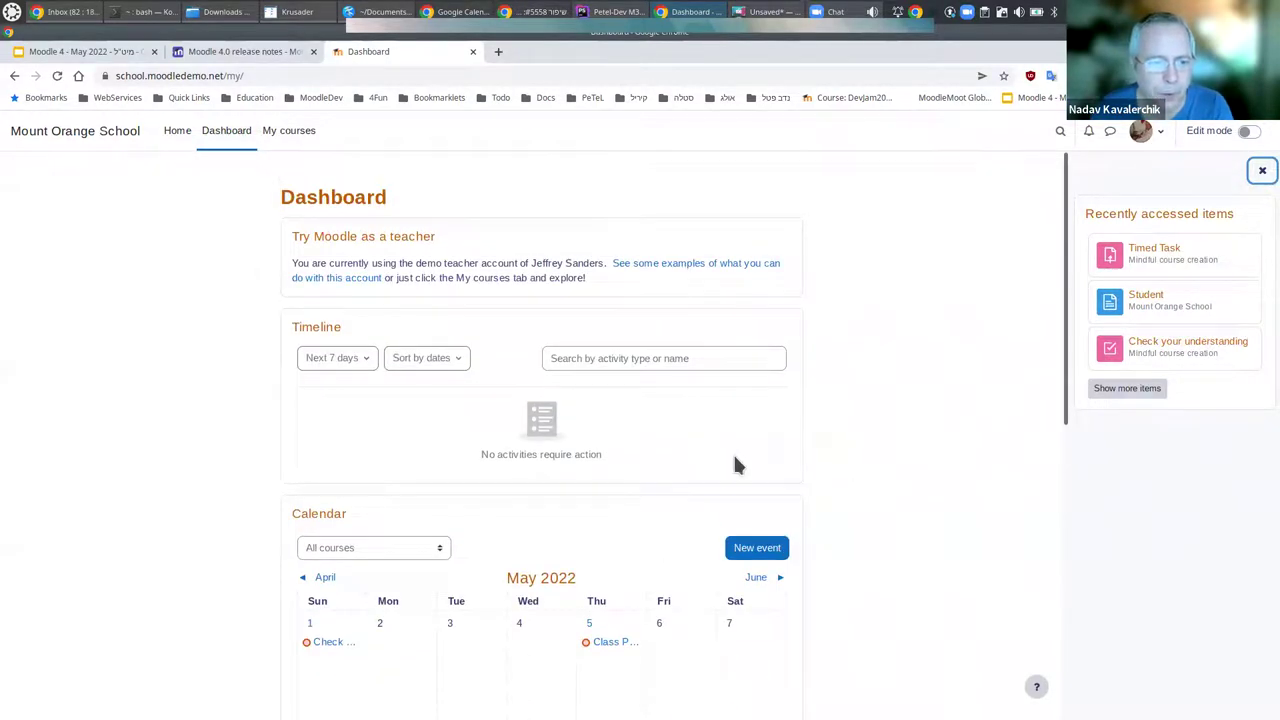
Set the Dashboard's Timeline filter to Next 6 months and review the listed activities.
left_click(335, 362)
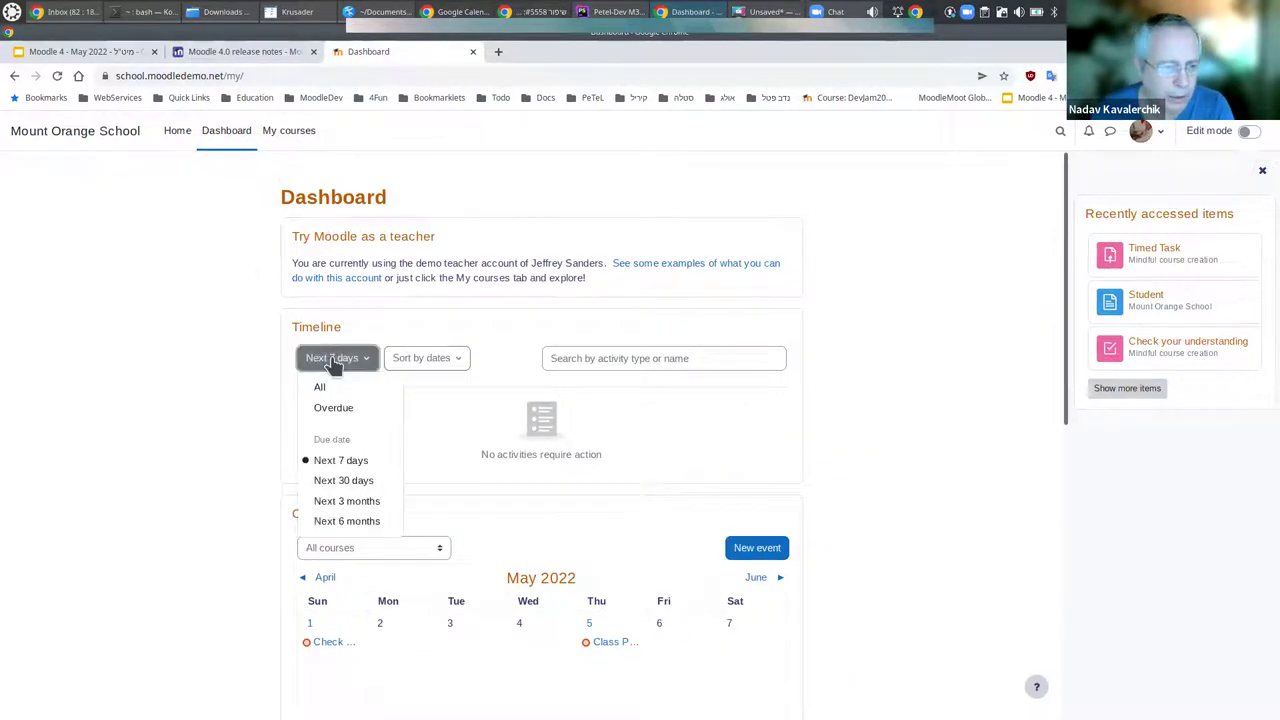
left_click(348, 521)
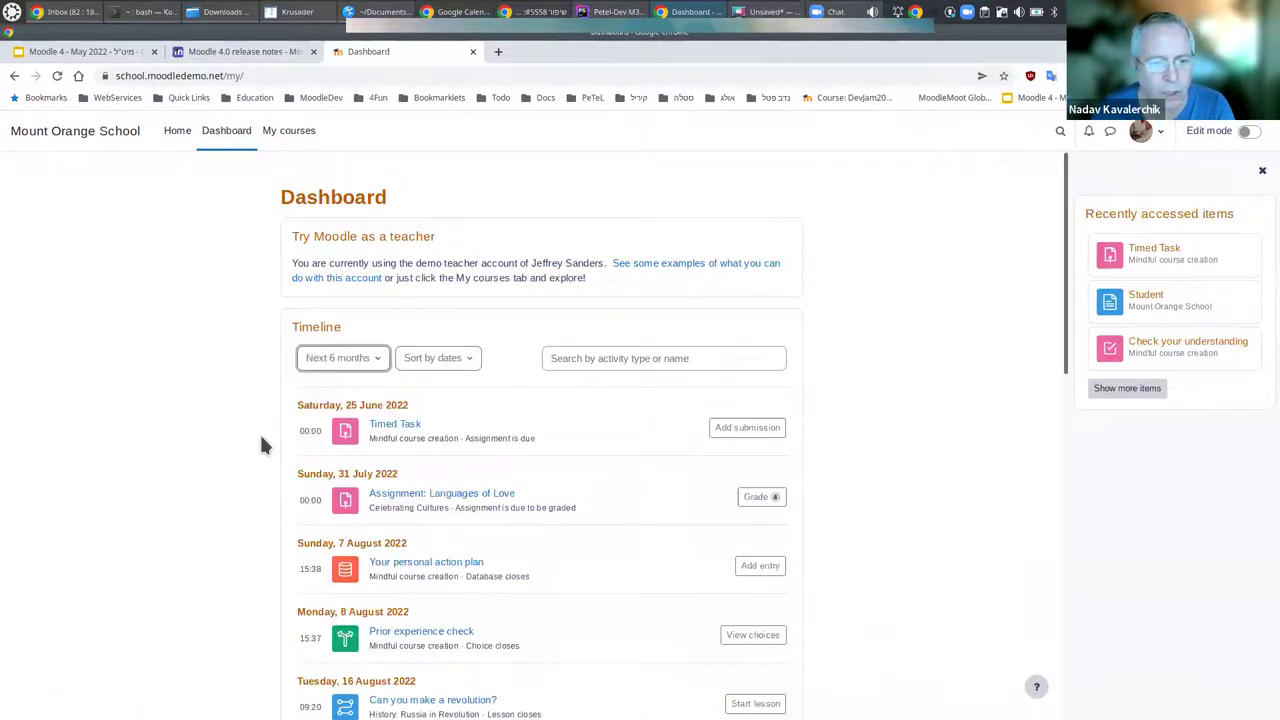
scroll(490, 390, "down", 2)
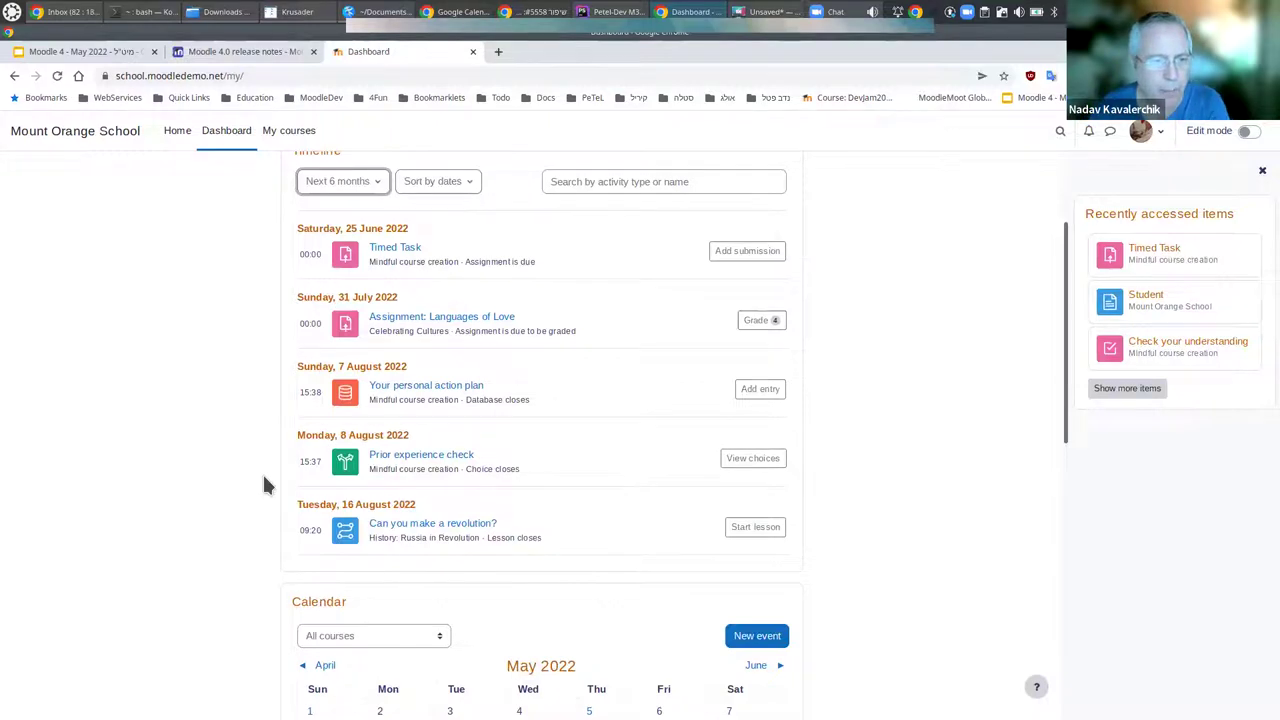
scroll(243, 433, "up", 2)
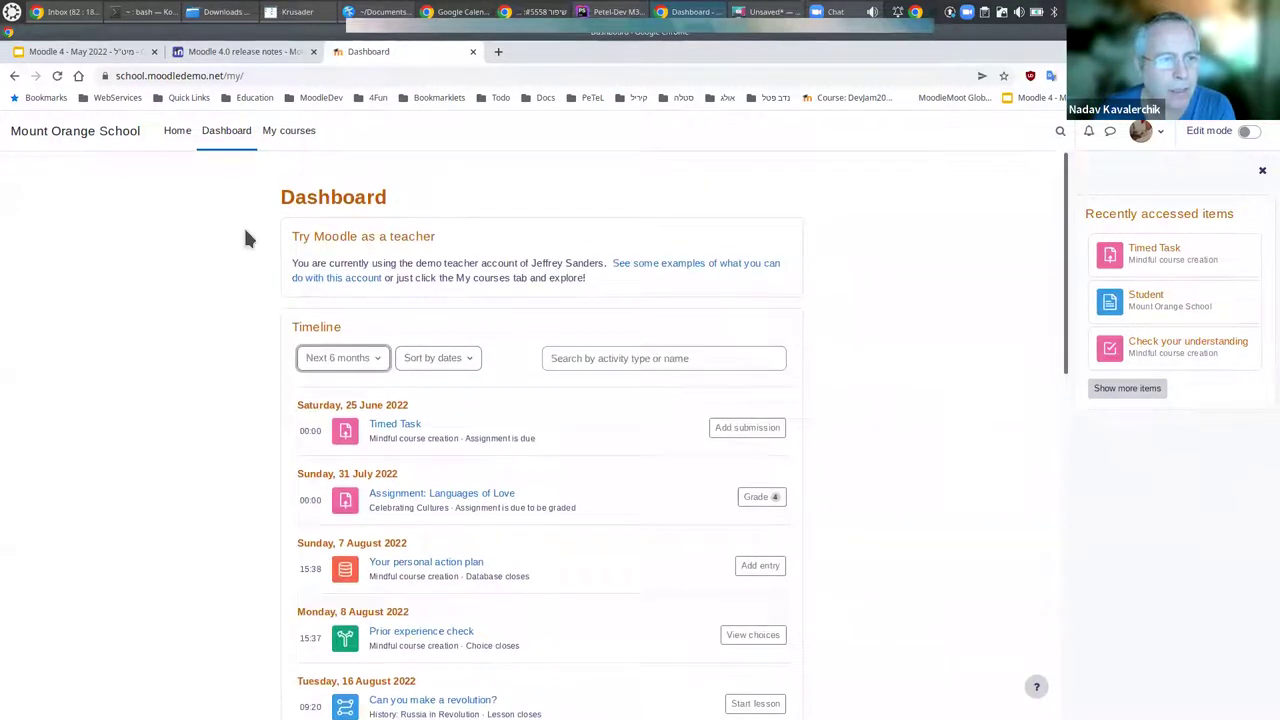
Open My courses, browse the course cards and filter the course overview to Past courses.
left_click(290, 133)
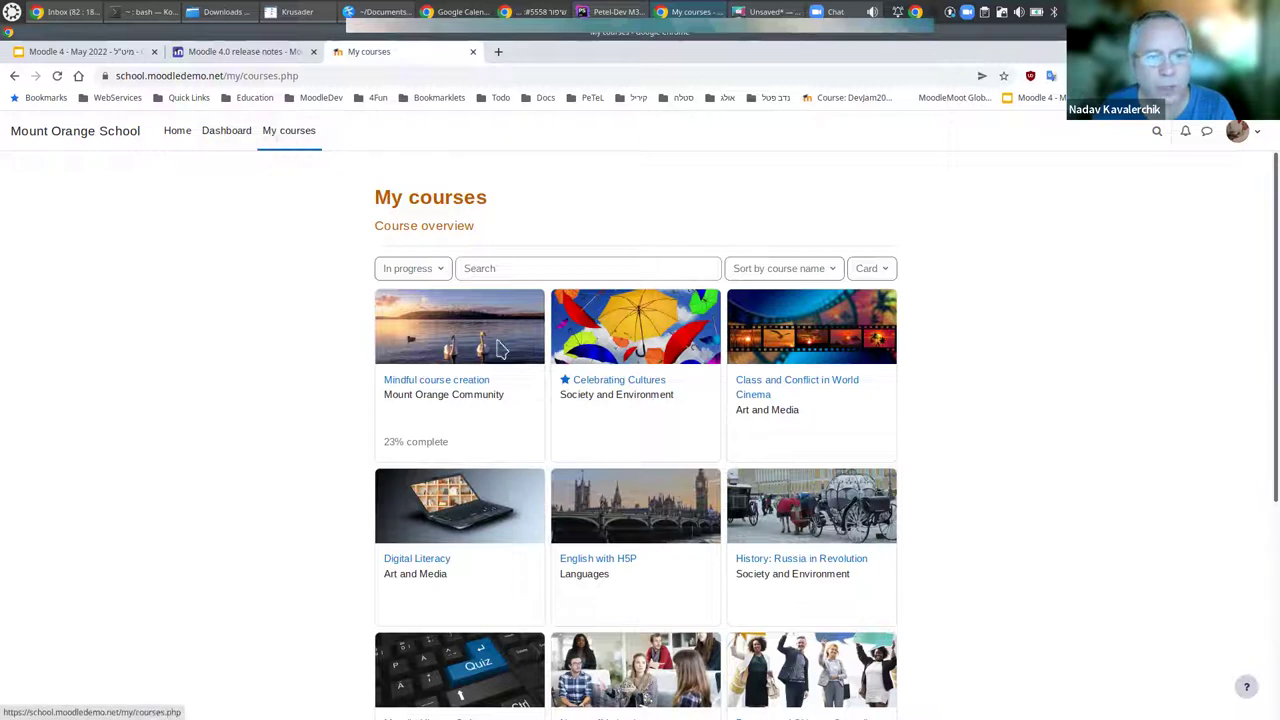
scroll(712, 487, "down", 2)
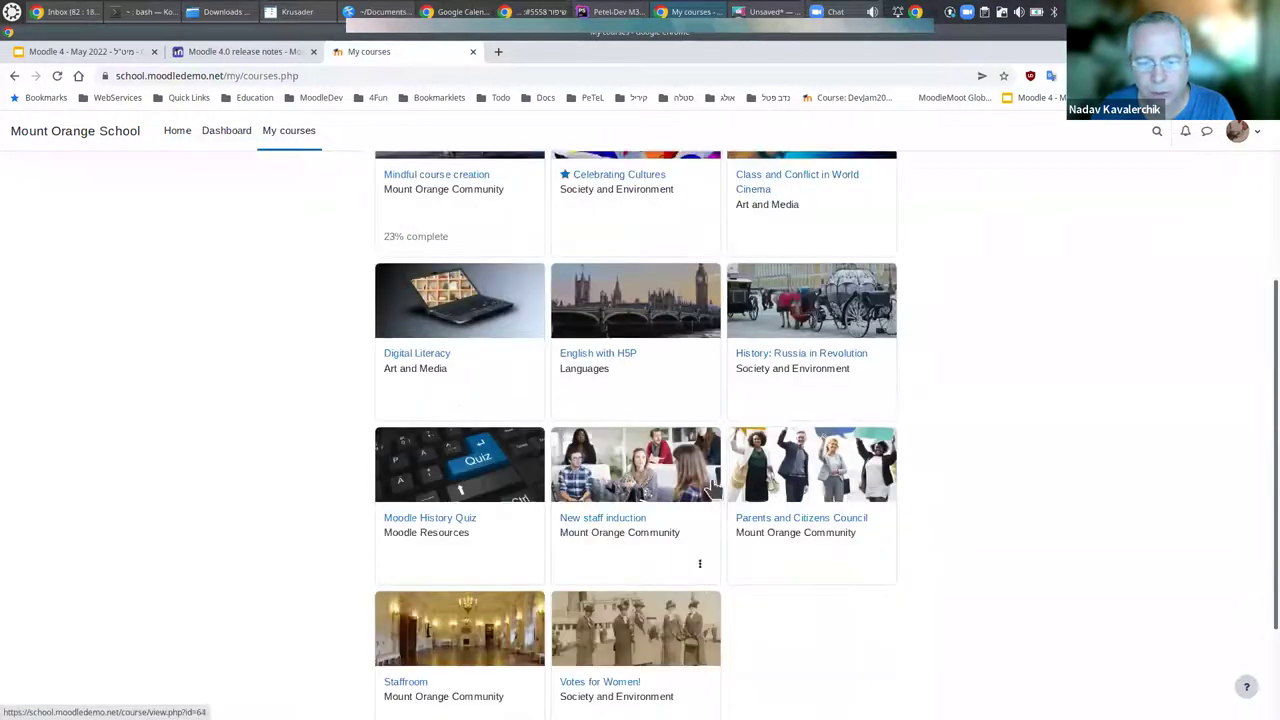
scroll(713, 489, "down", 1)
scroll(713, 488, "up", 2)
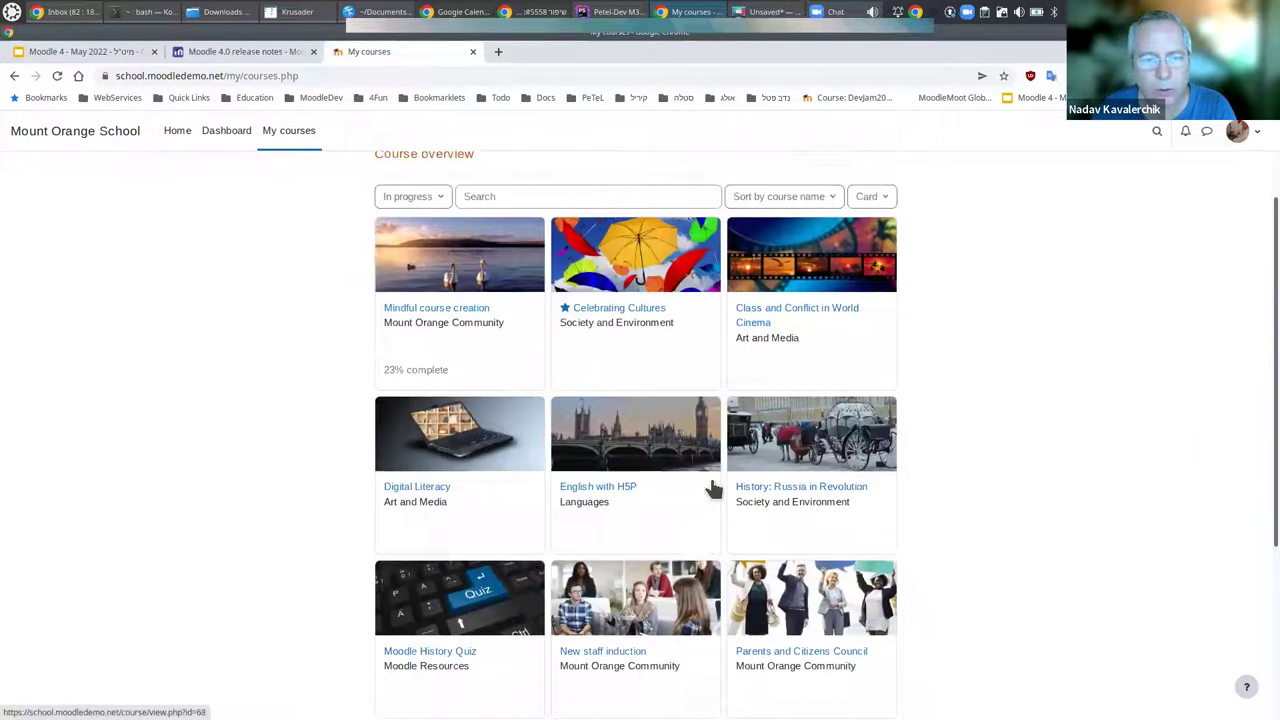
scroll(712, 487, "up", 1)
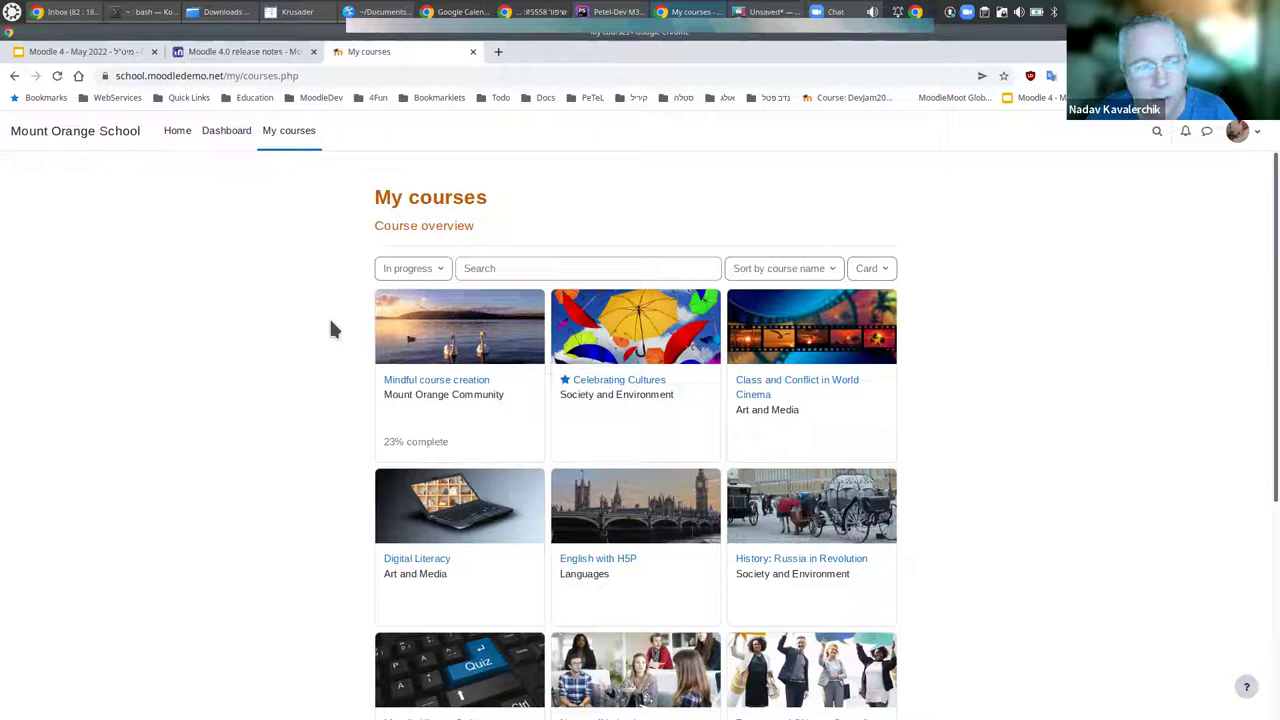
left_click(428, 269)
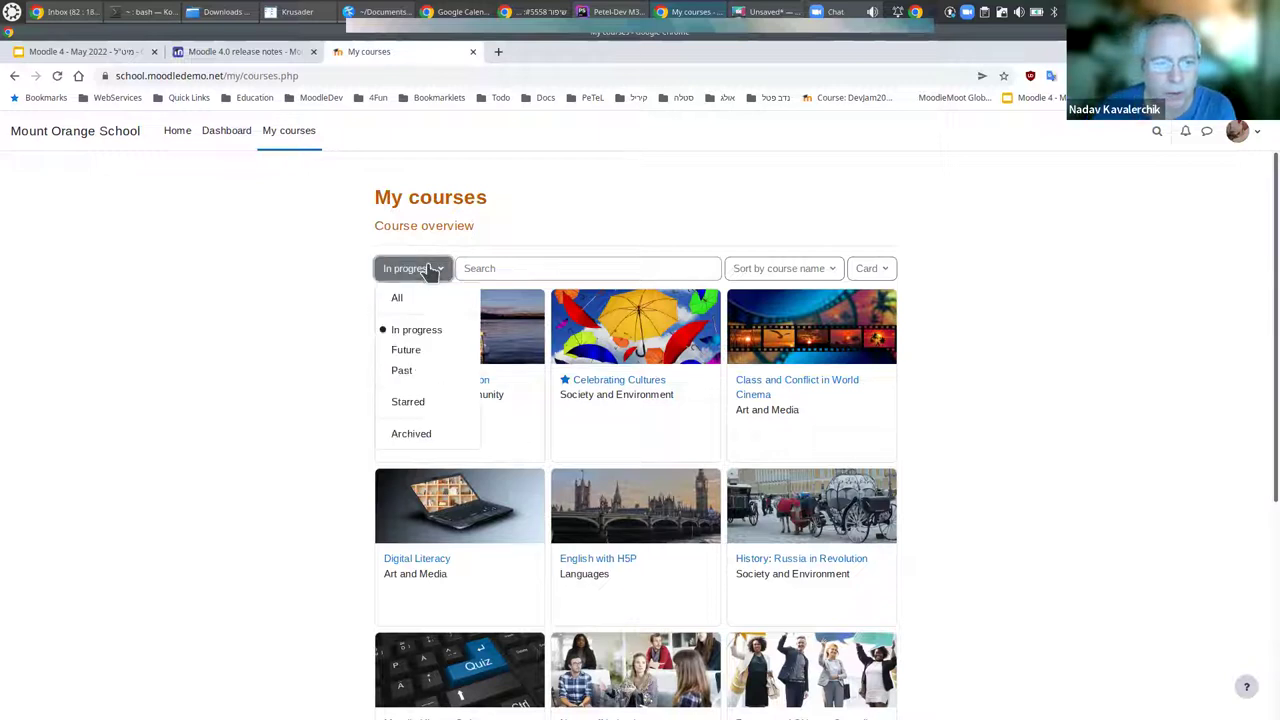
left_click(402, 371)
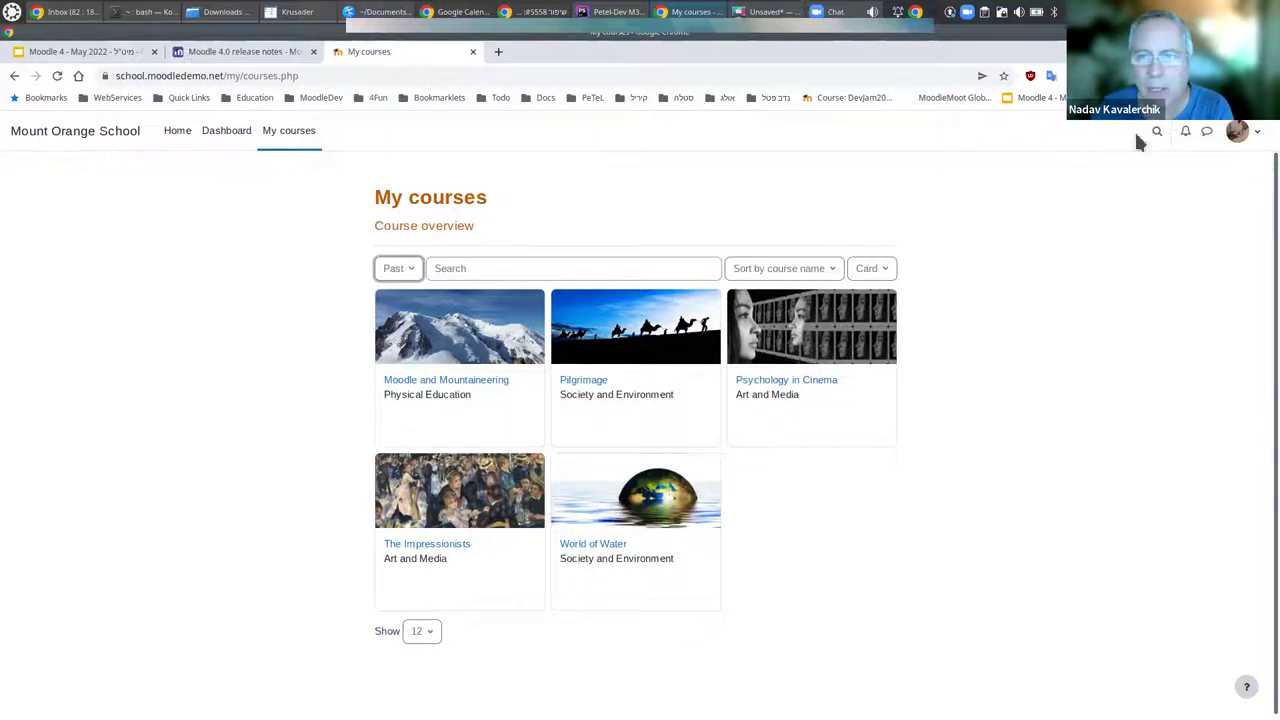
Switch the site's interface language to Hebrew (he) for the logged-in teacher.
left_click(1238, 133)
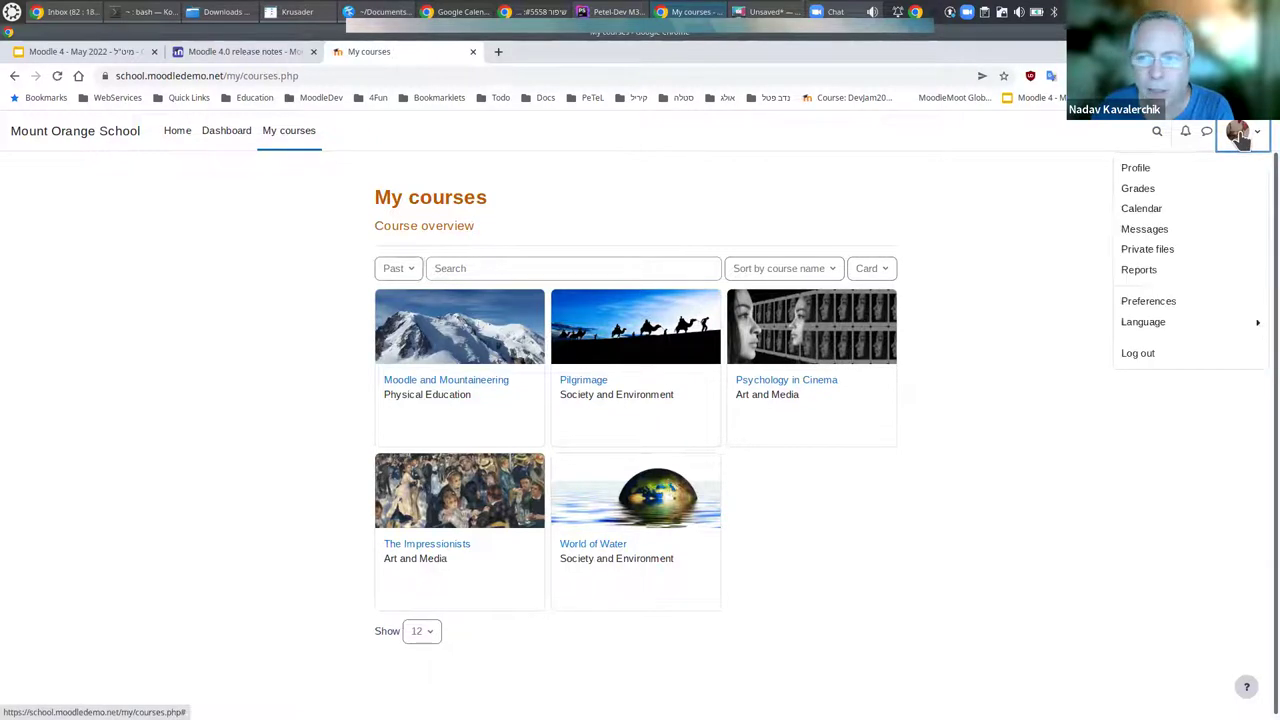
left_click(1157, 329)
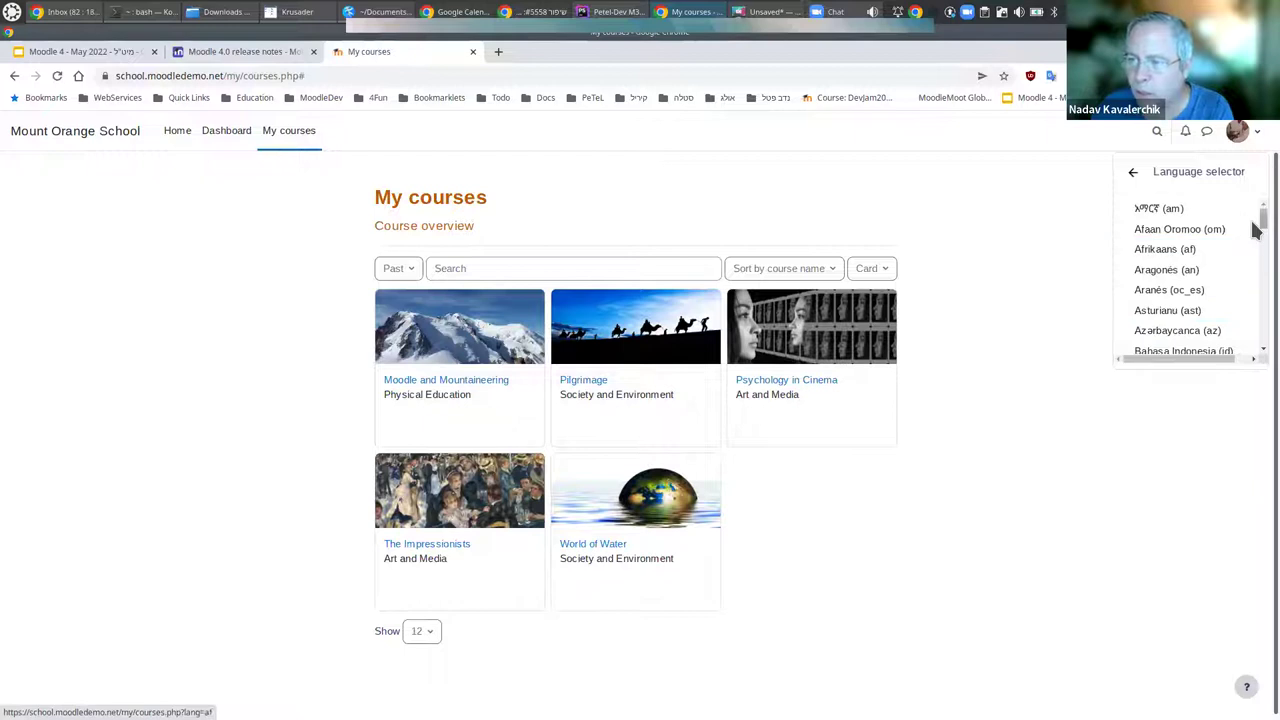
left_click_drag(1256, 229, 1256, 322)
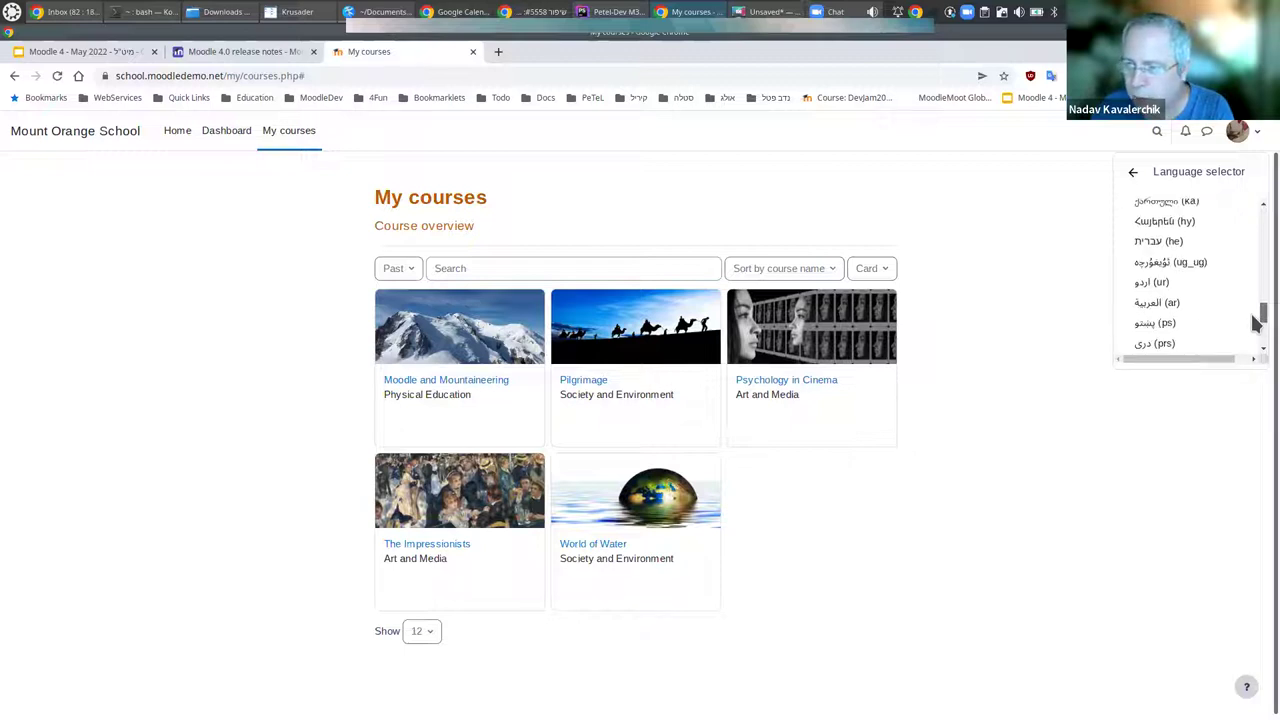
left_click(1161, 241)
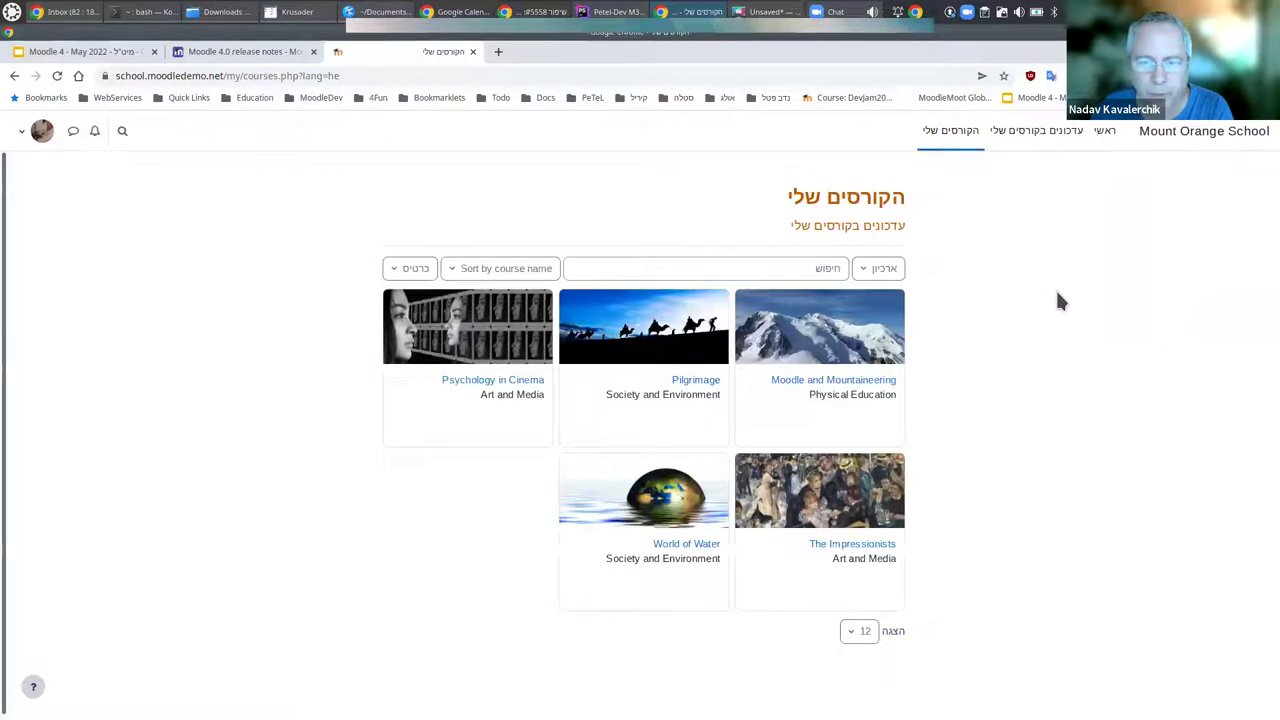
Compare the course overview filtered by בלמידה (in progress) and by ארכיון (past), and reopen the filter options.
left_click(892, 274)
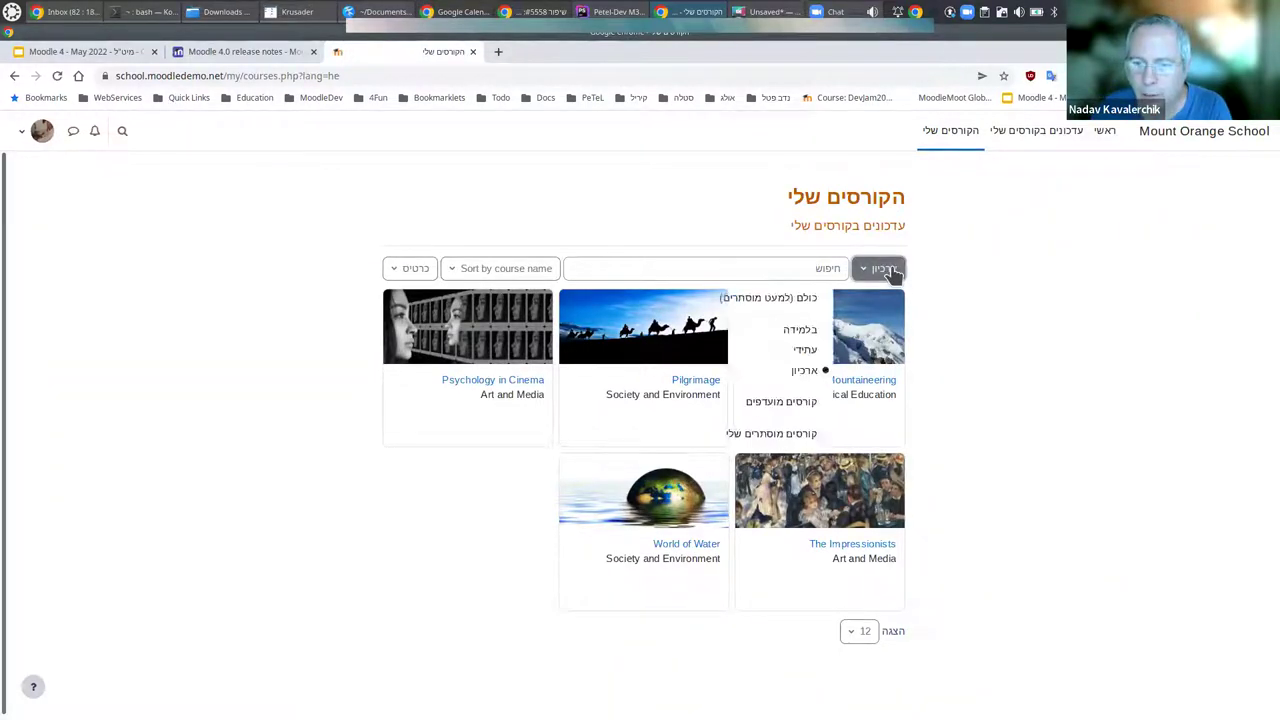
left_click(809, 331)
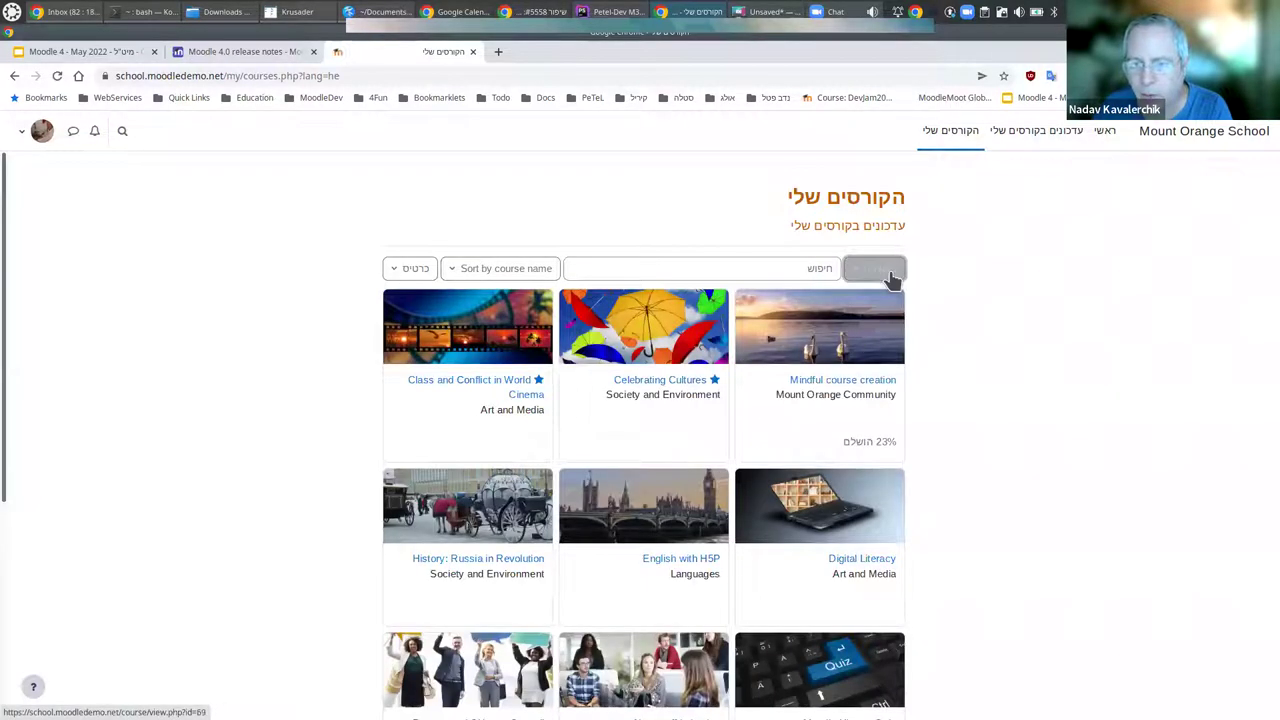
left_click(872, 269)
left_click(808, 370)
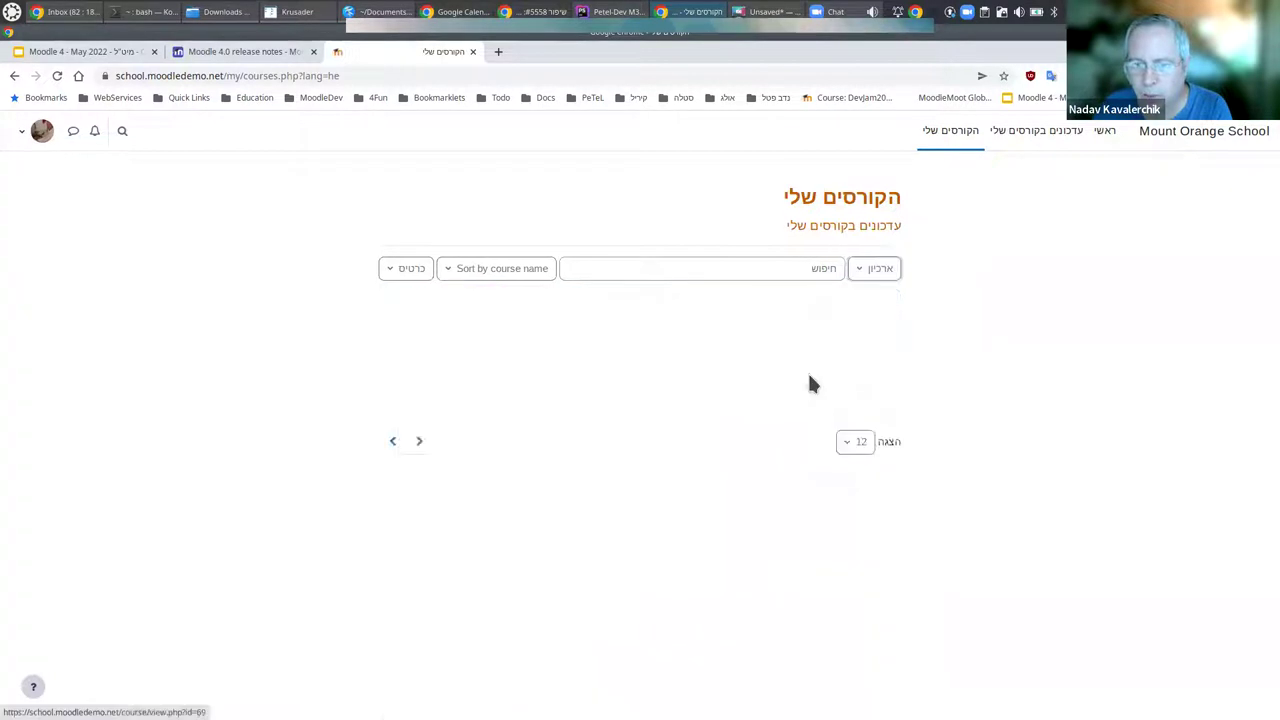
left_click(889, 270)
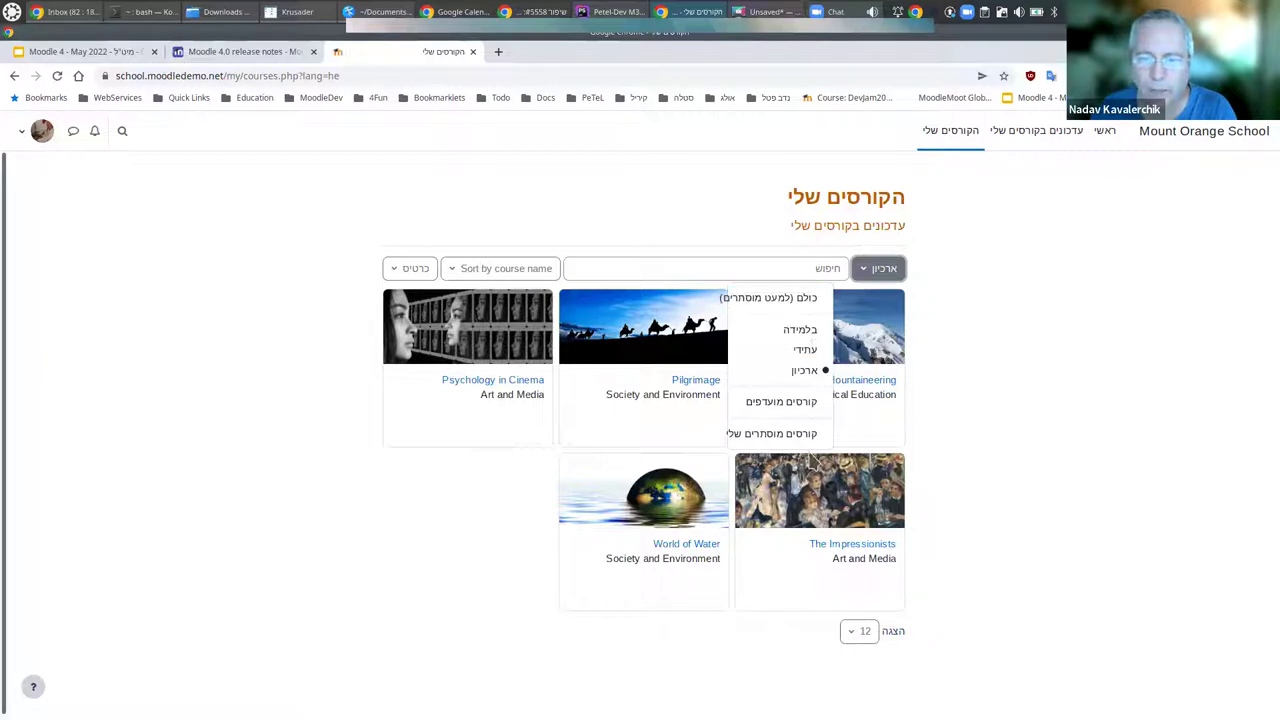
Add the Moodle and Mountaineering course to the favourites and filter the course overview to קורסים מועדפים (starred courses).
left_click(962, 392)
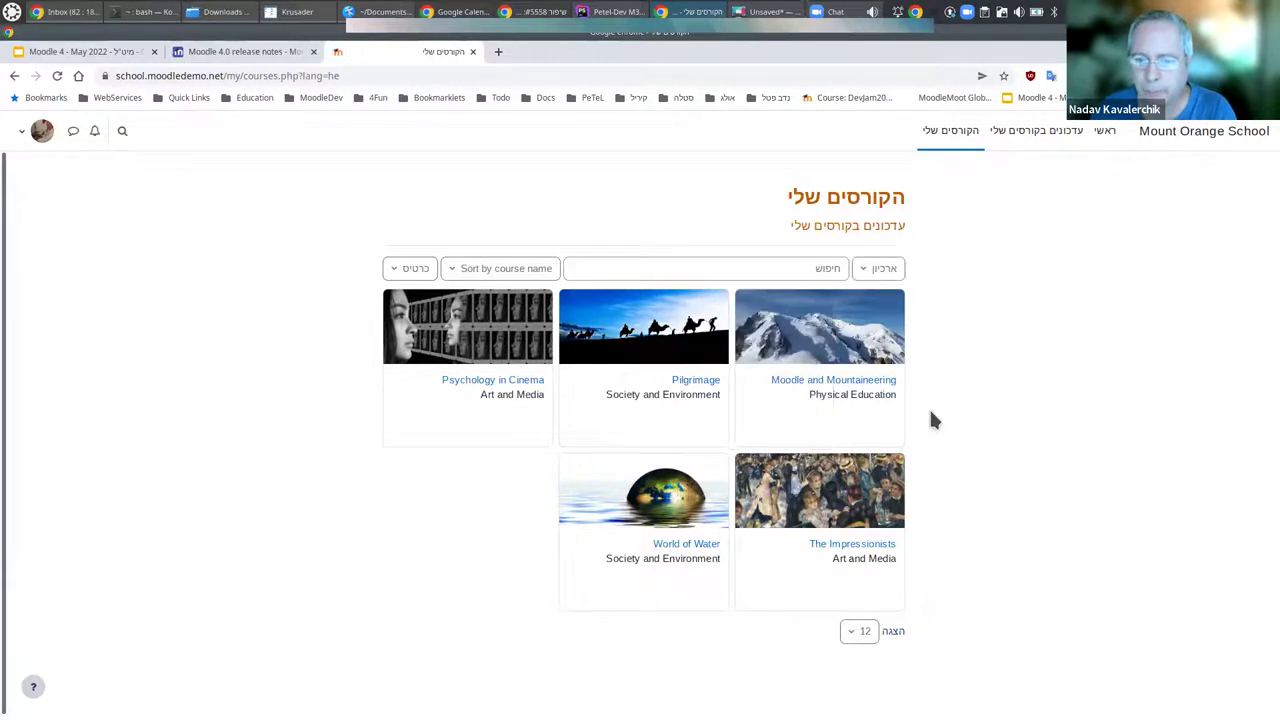
left_click(754, 427)
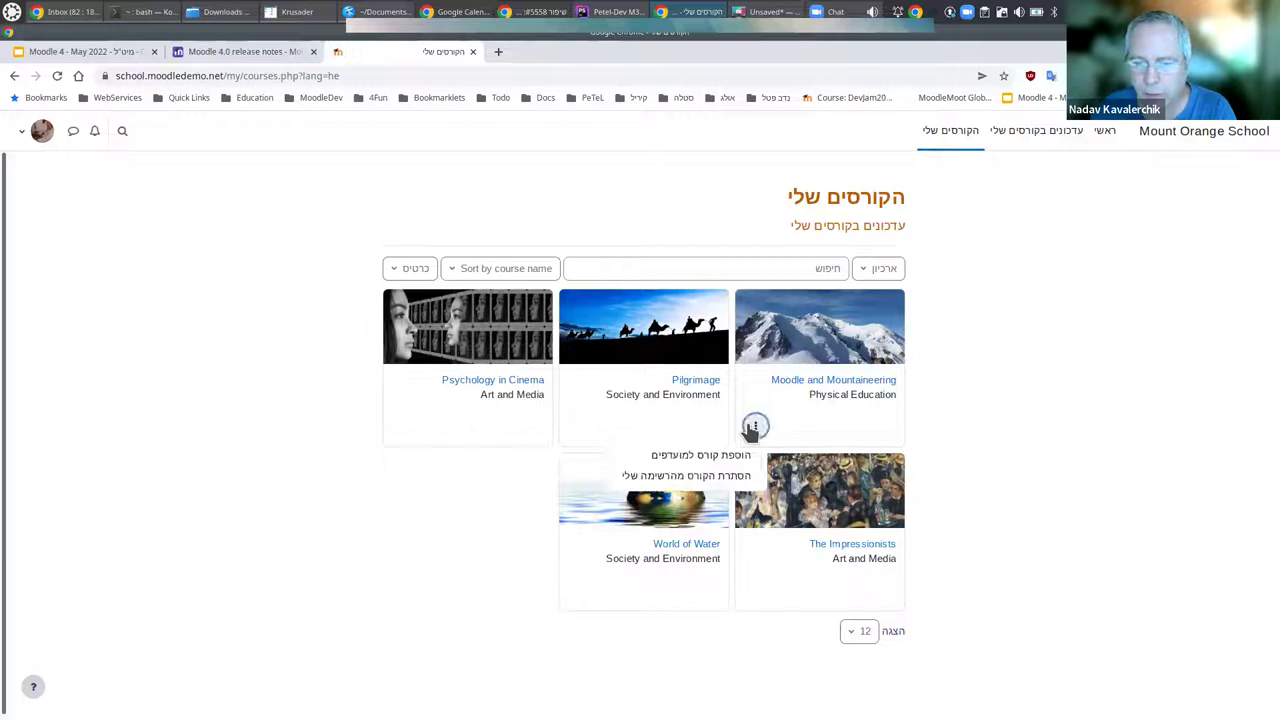
left_click(705, 457)
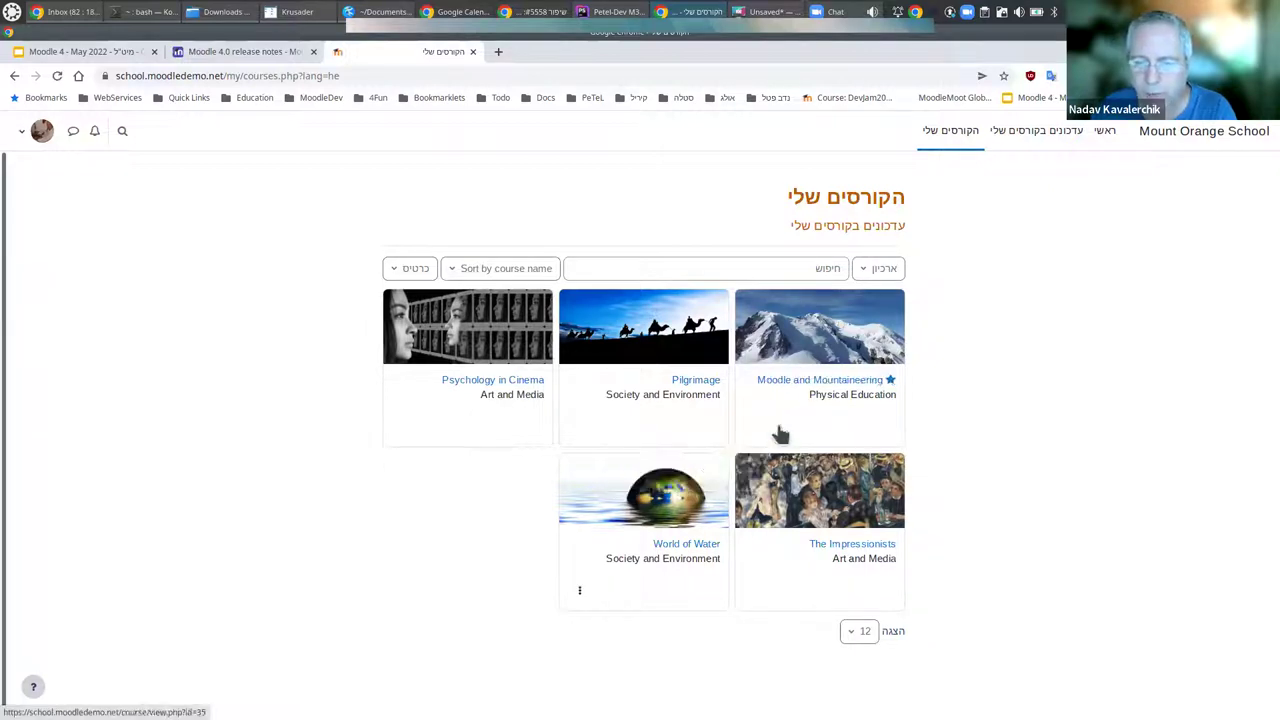
left_click(884, 272)
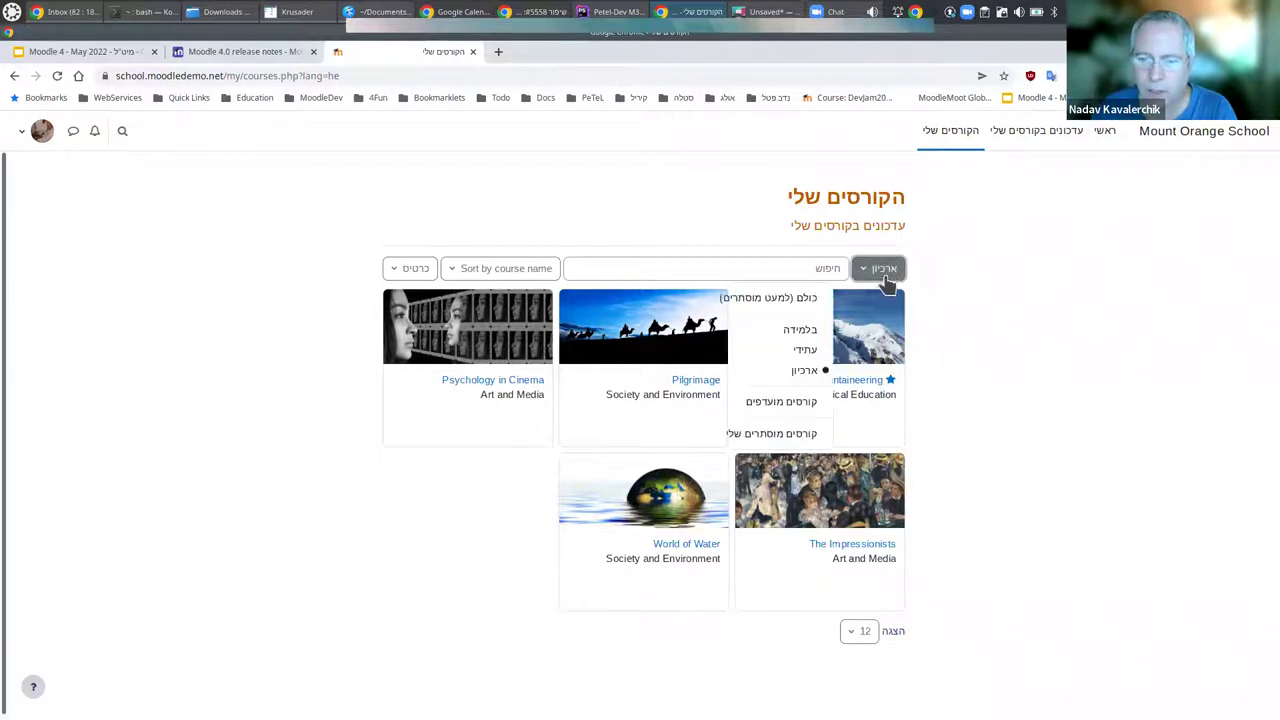
left_click(786, 404)
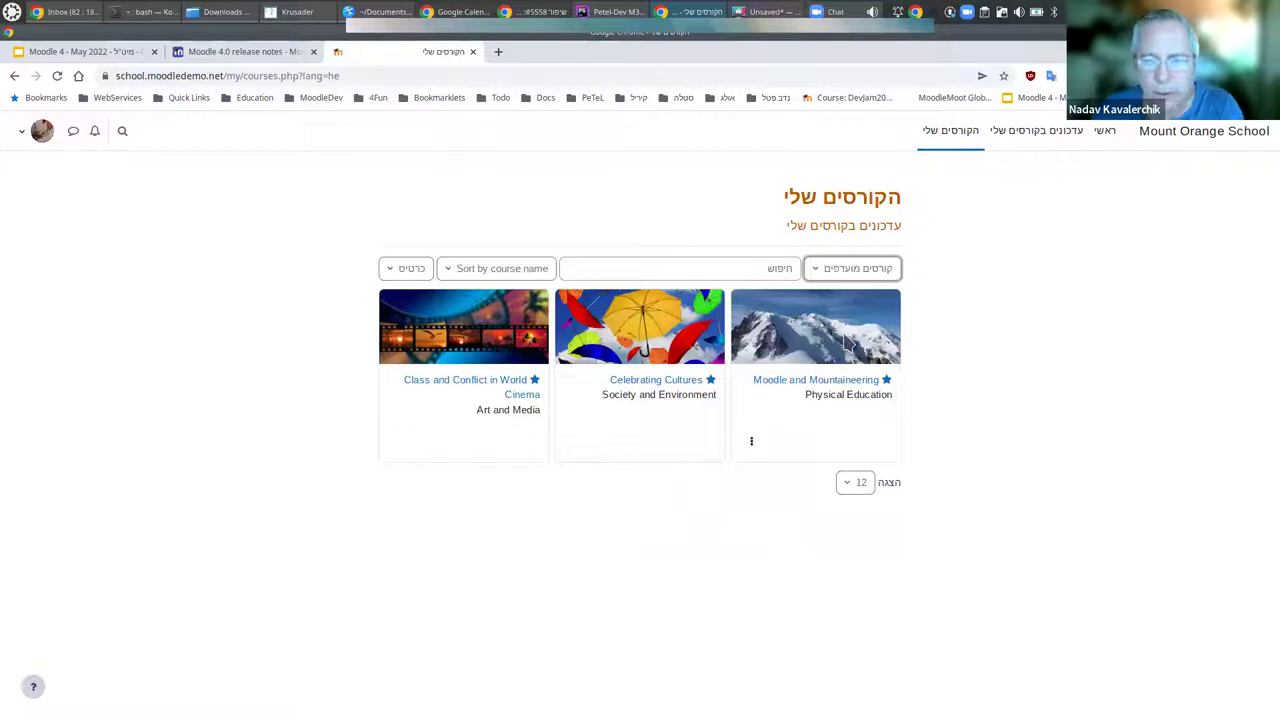
Set the course filter to כולם (למעט מוסתרים) (all except hidden) and search the courses for "mindful".
left_click(853, 269)
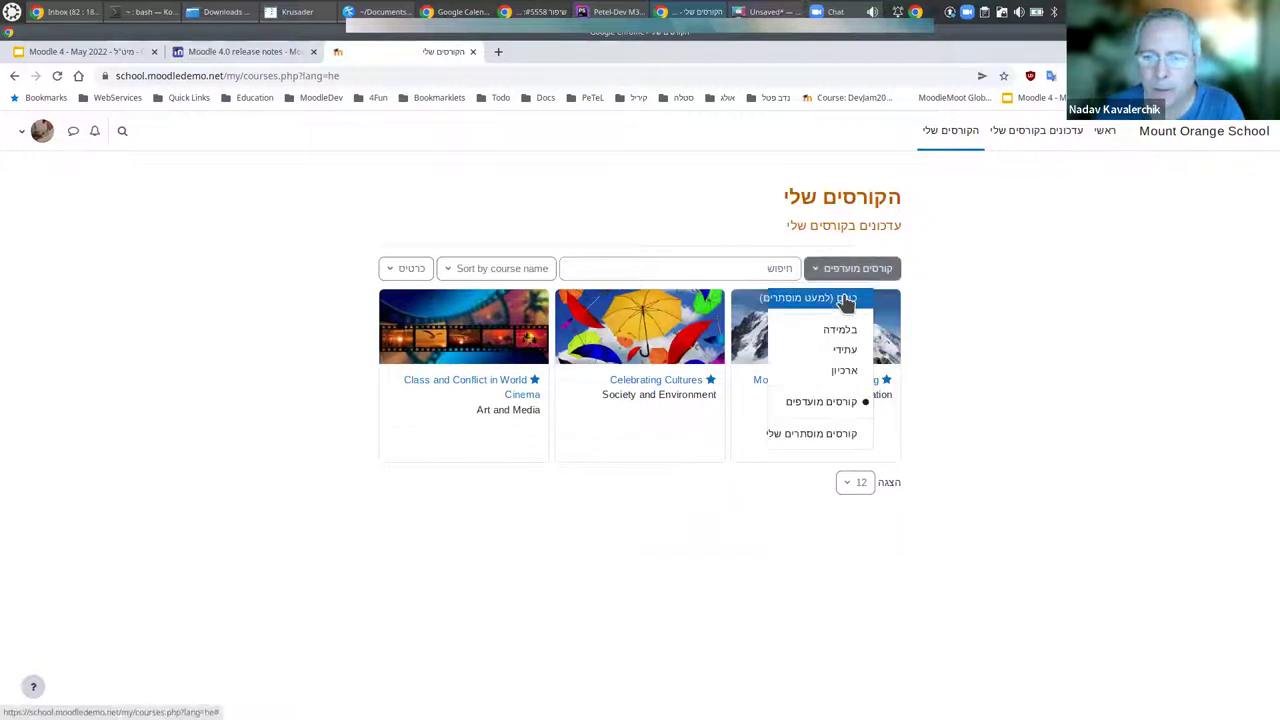
left_click(848, 298)
left_click(729, 269)
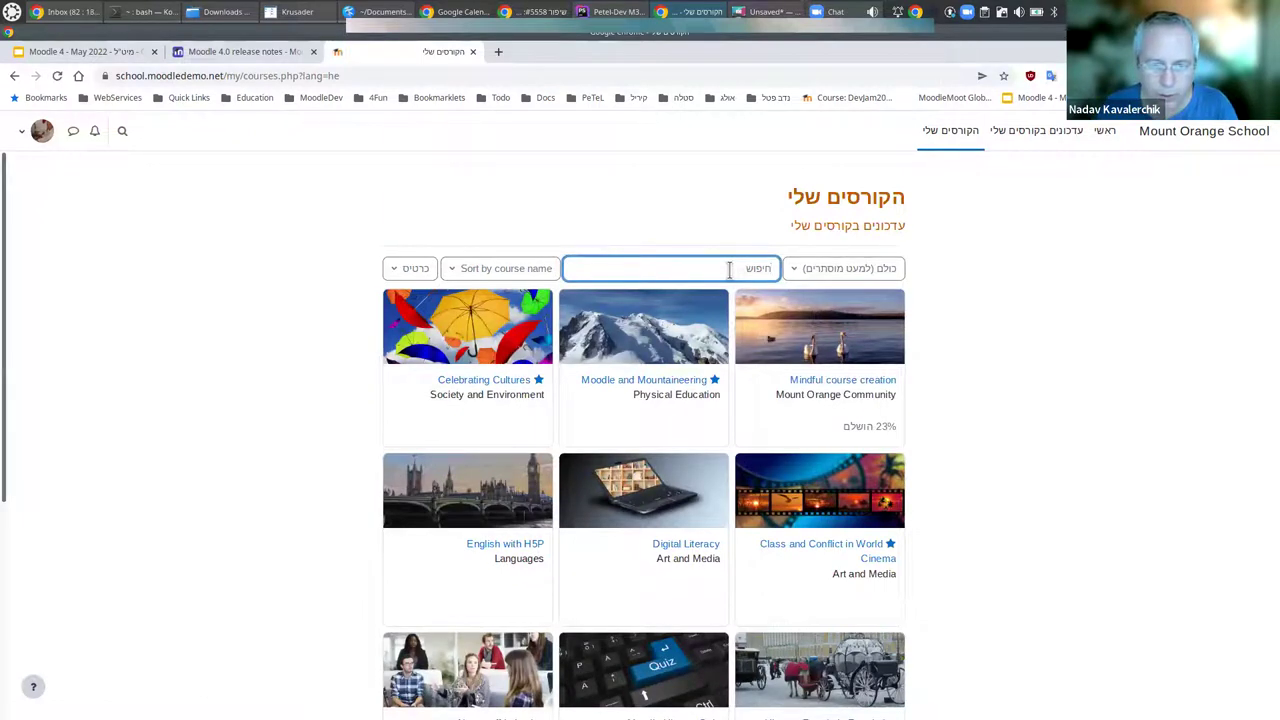
type("mind")
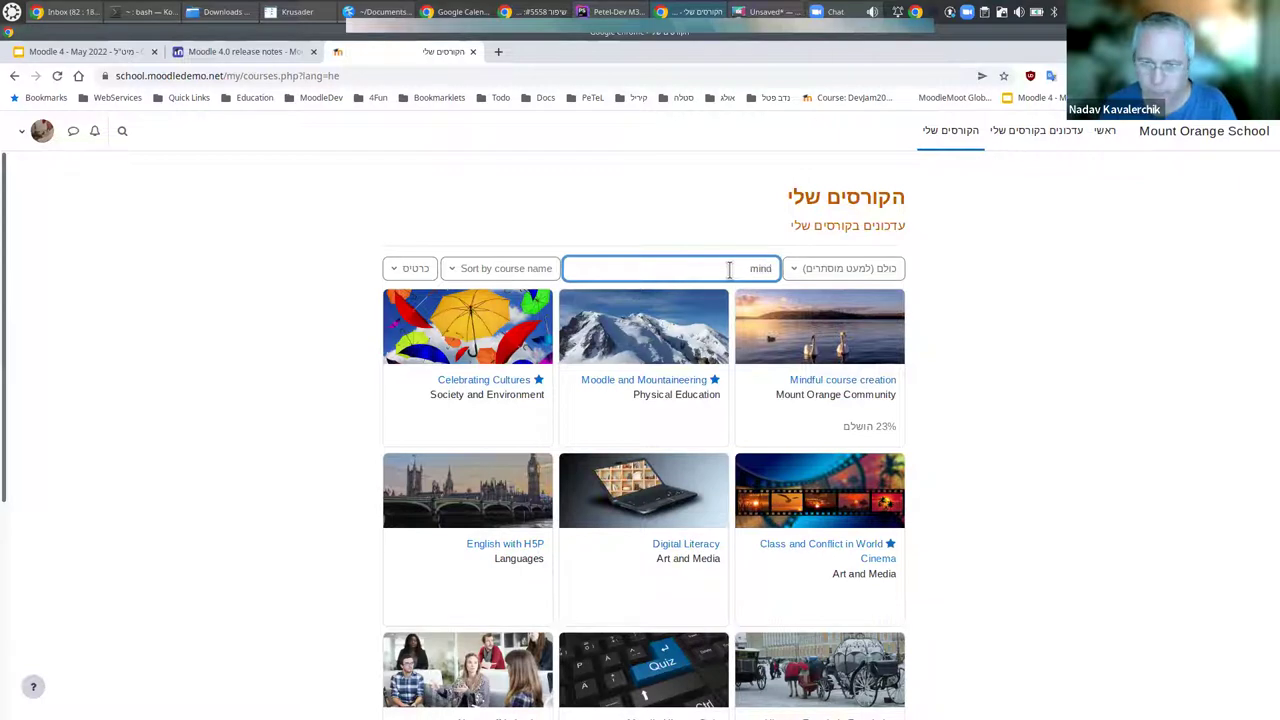
type("ful")
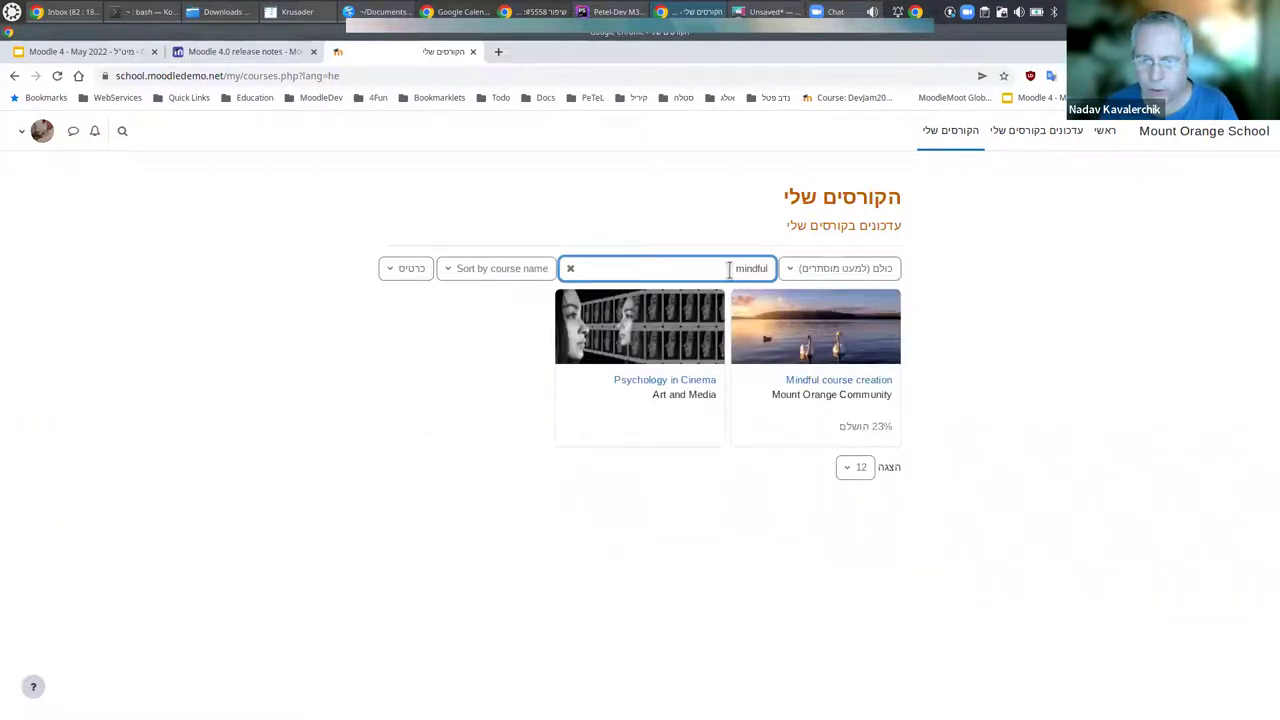
Clear the course search text to restore the unfiltered course list.
key("BackSpace")
key("BackSpace")
key("BackSpace")
key("BackSpace")
key("BackSpace")
key("BackSpace")
key("BackSpace")
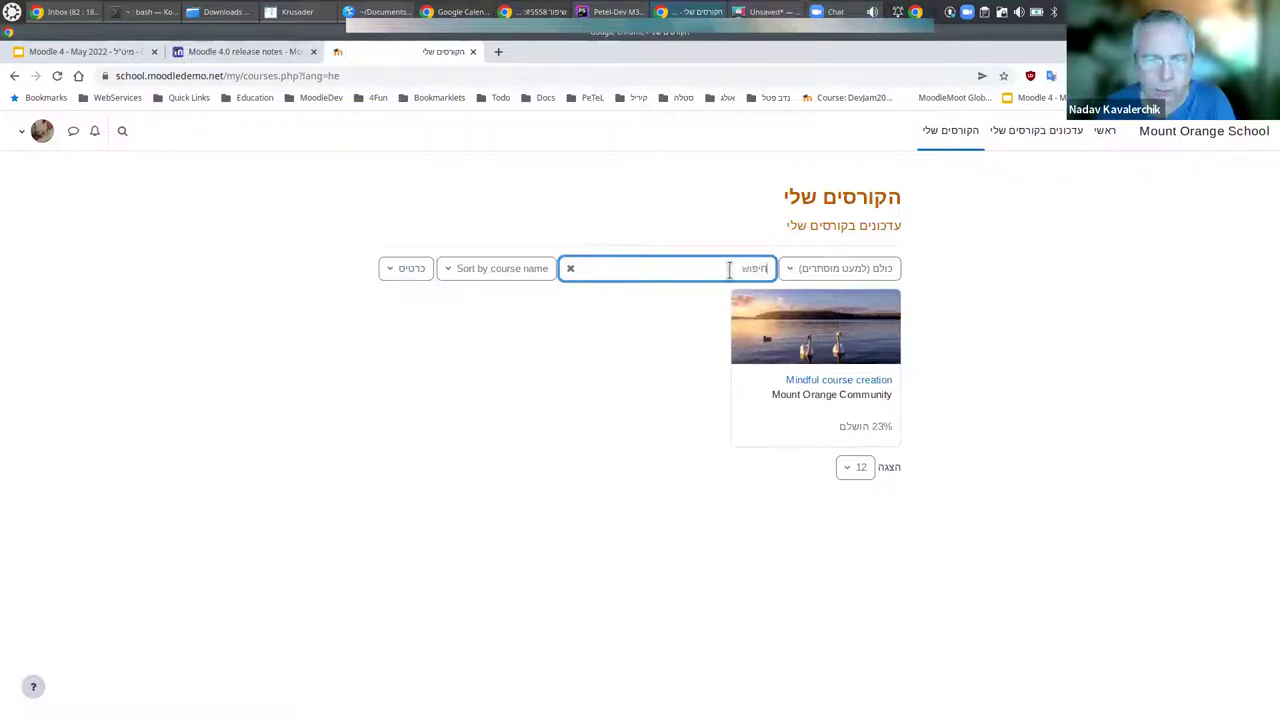
Compare the course overview in רשימה (list) and תקציר הקורס (summary) layouts, and return to כרטיס (card) layout to browse the courses.
left_click(487, 279)
left_click(411, 273)
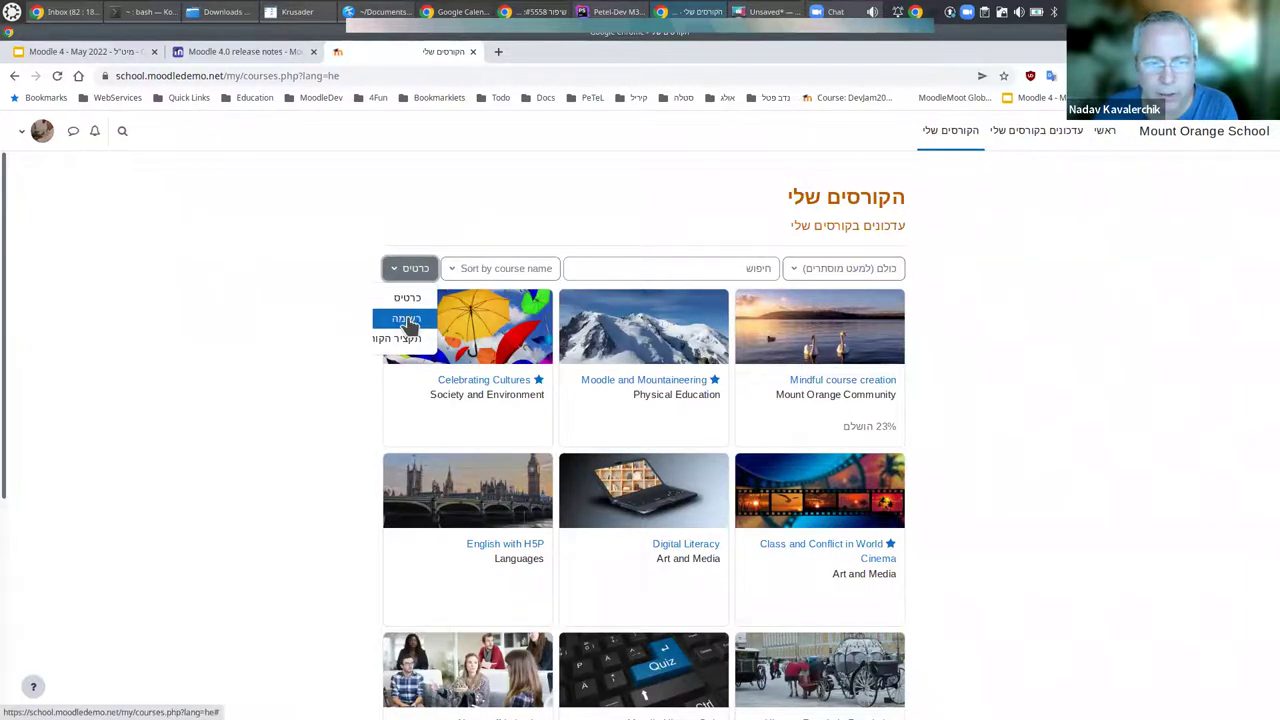
left_click(406, 319)
left_click(418, 272)
left_click(414, 339)
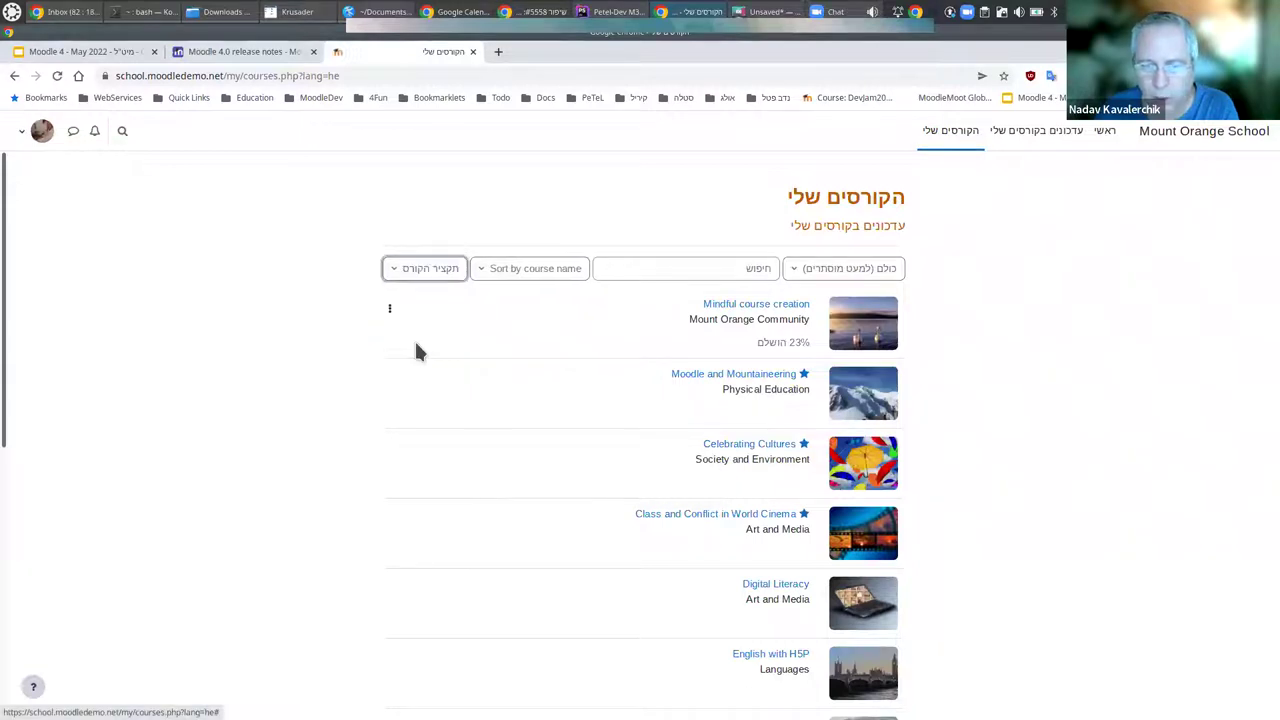
left_click(423, 271)
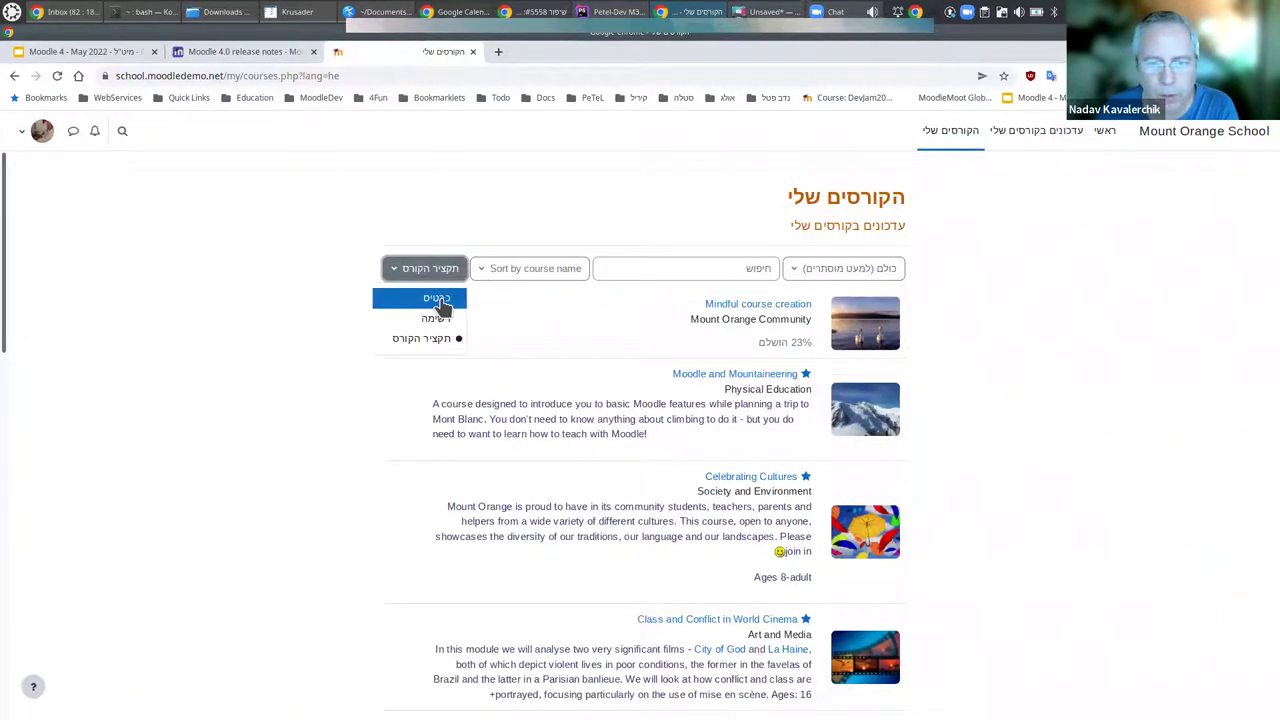
left_click(440, 302)
scroll(945, 295, "down", 1)
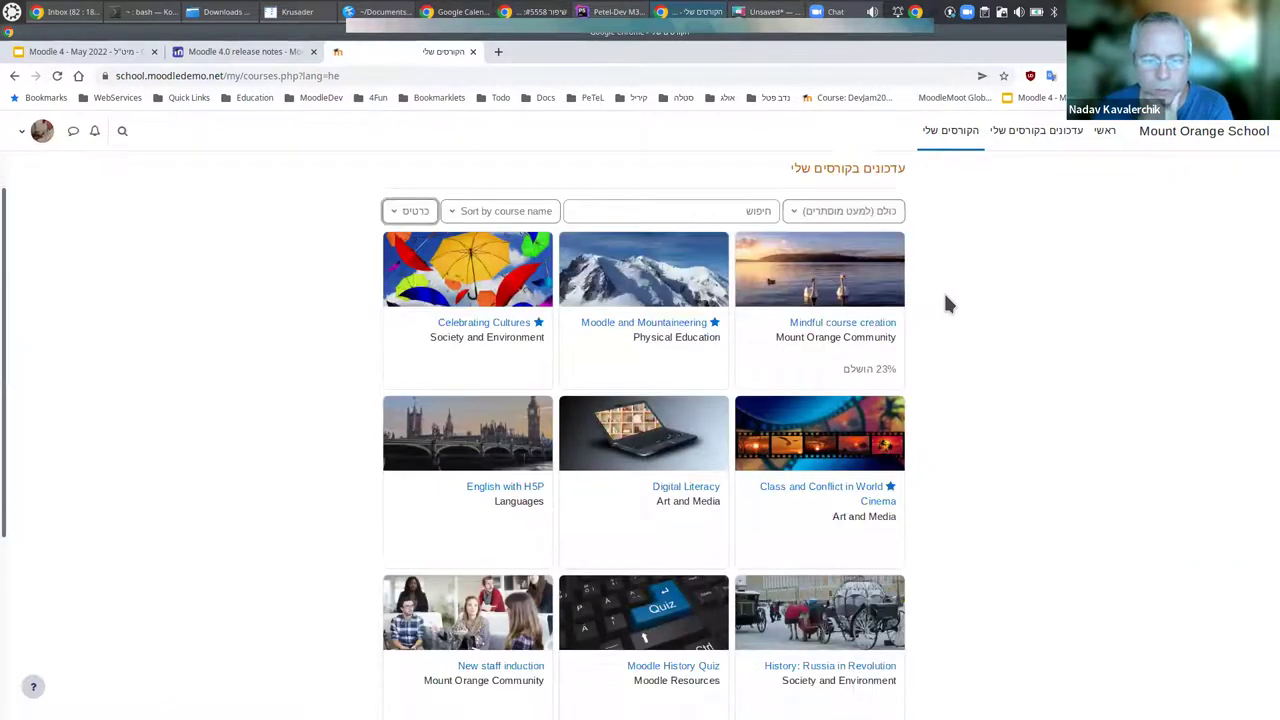
scroll(949, 303, "down", 3)
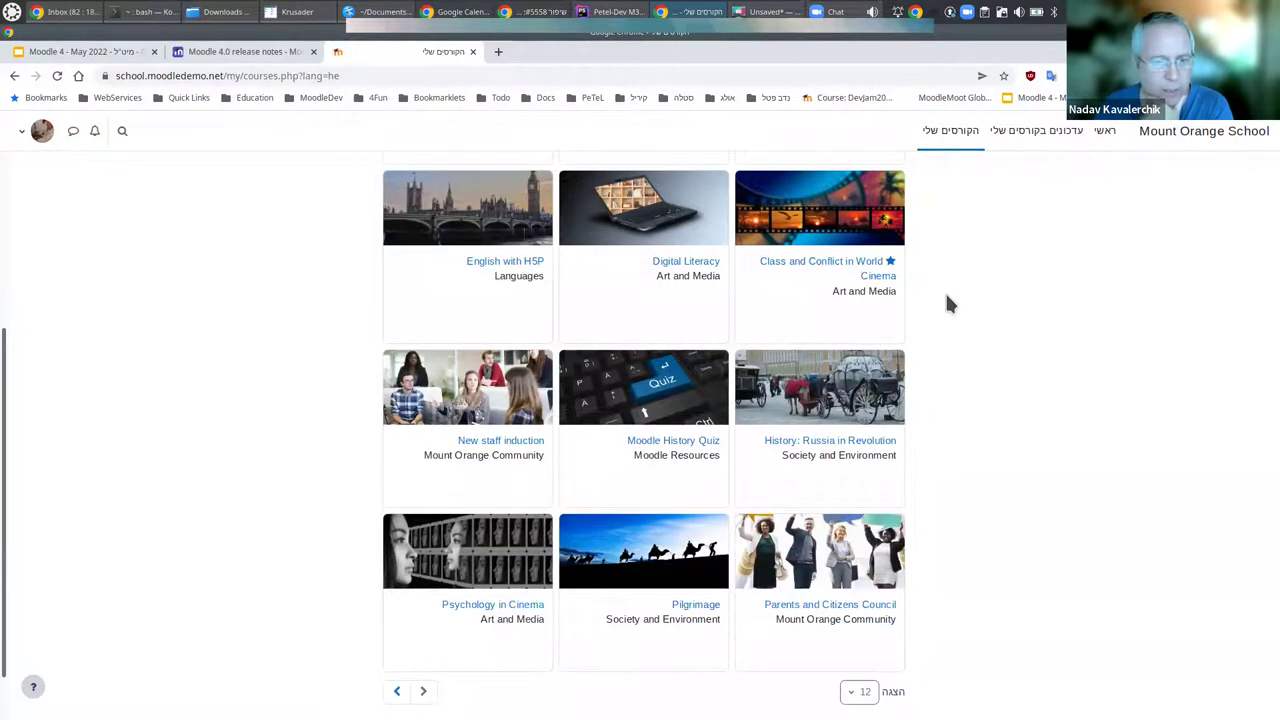
scroll(948, 303, "up", 4)
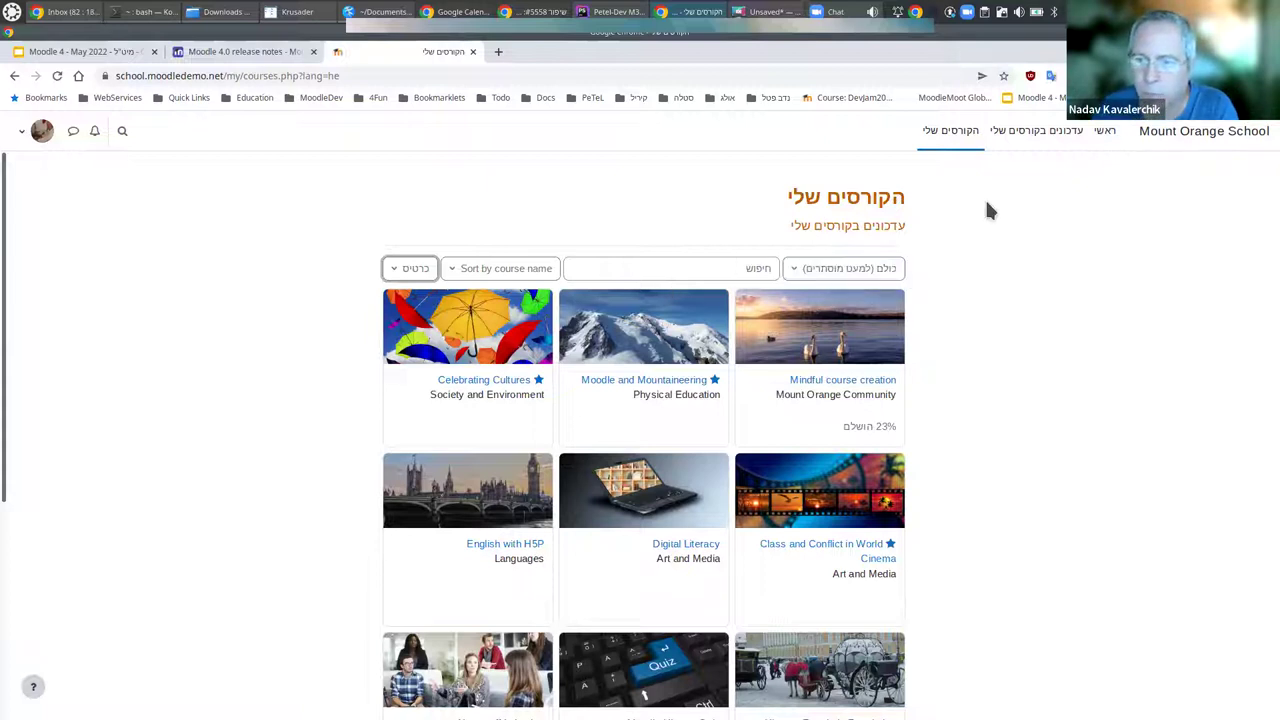
Return to the Dashboard and open the grading page for Assignment: Languages of Love from its timeline entry.
left_click(1035, 138)
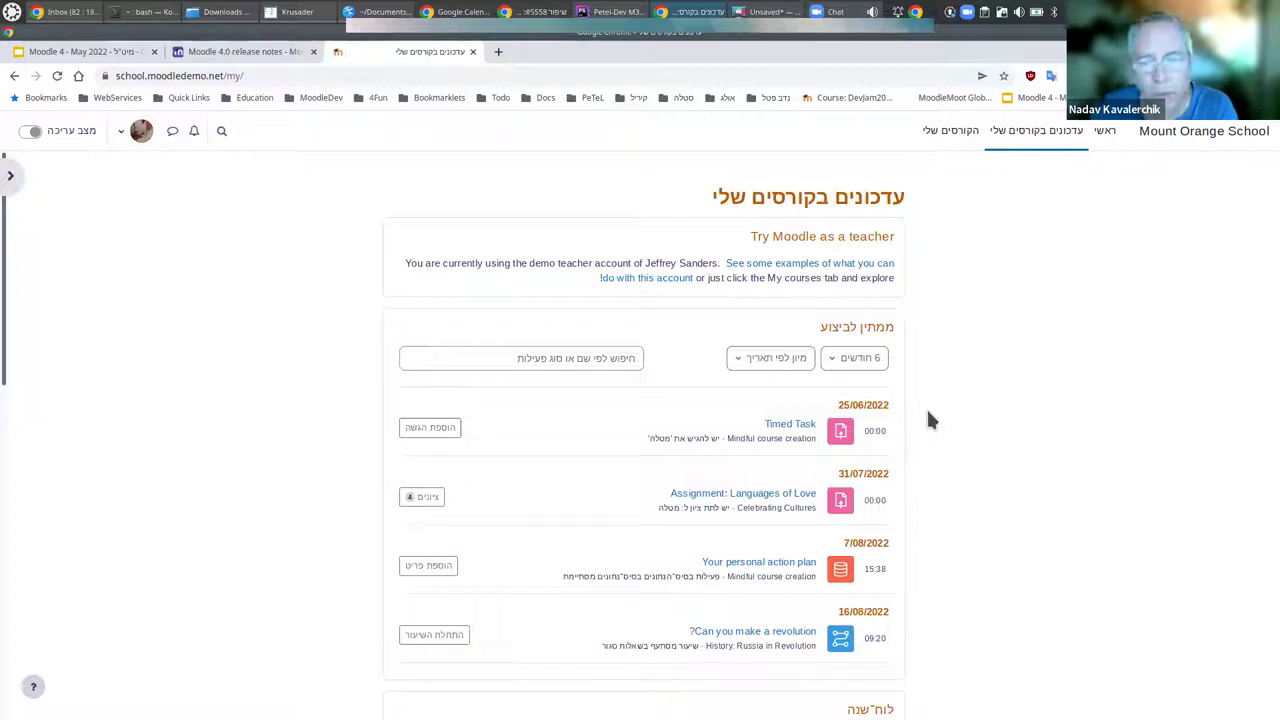
scroll(926, 407, "down", 2)
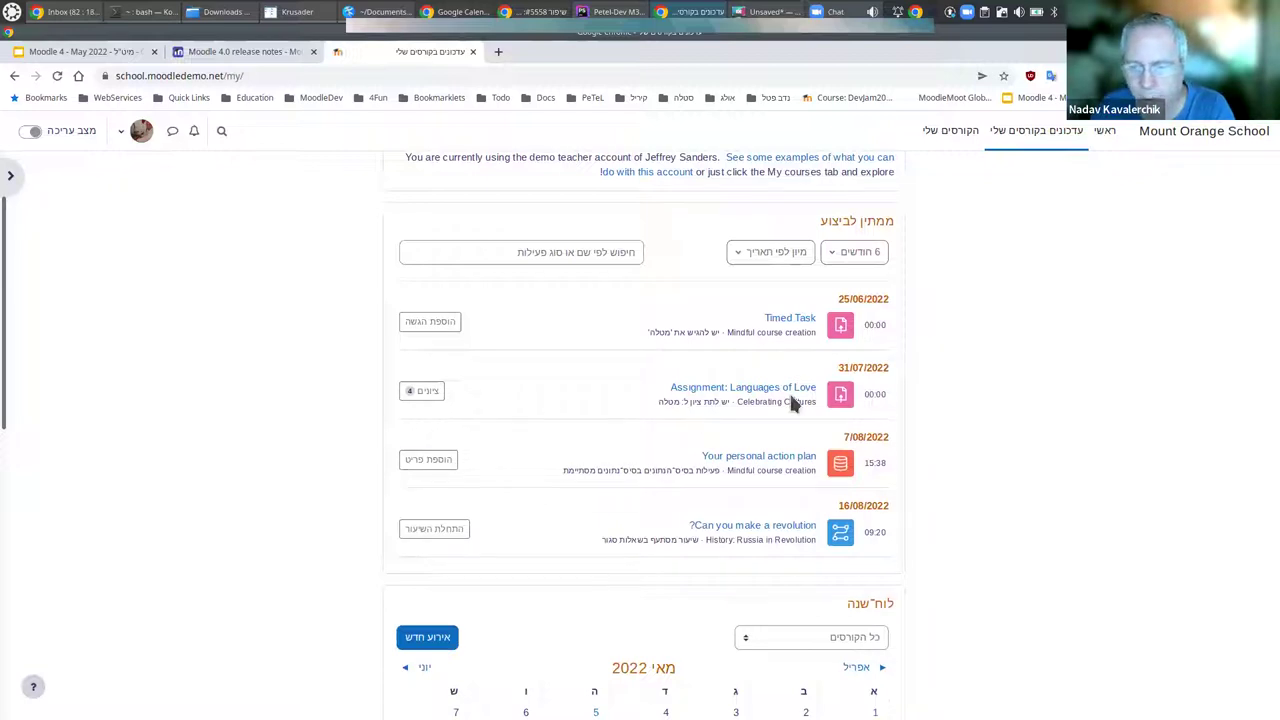
left_click(428, 394)
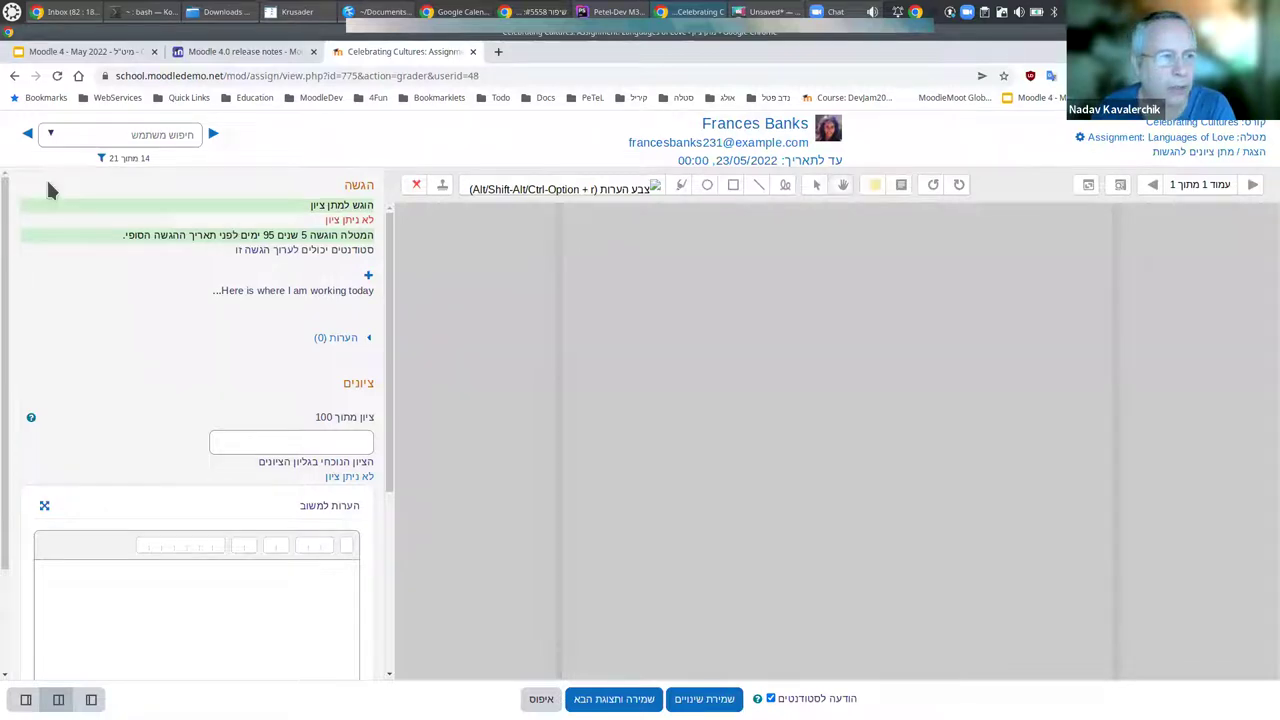
Filter the grader's student list to סטודנטים שהגישו (submitted) and move to the previous student's submission.
left_click(101, 160)
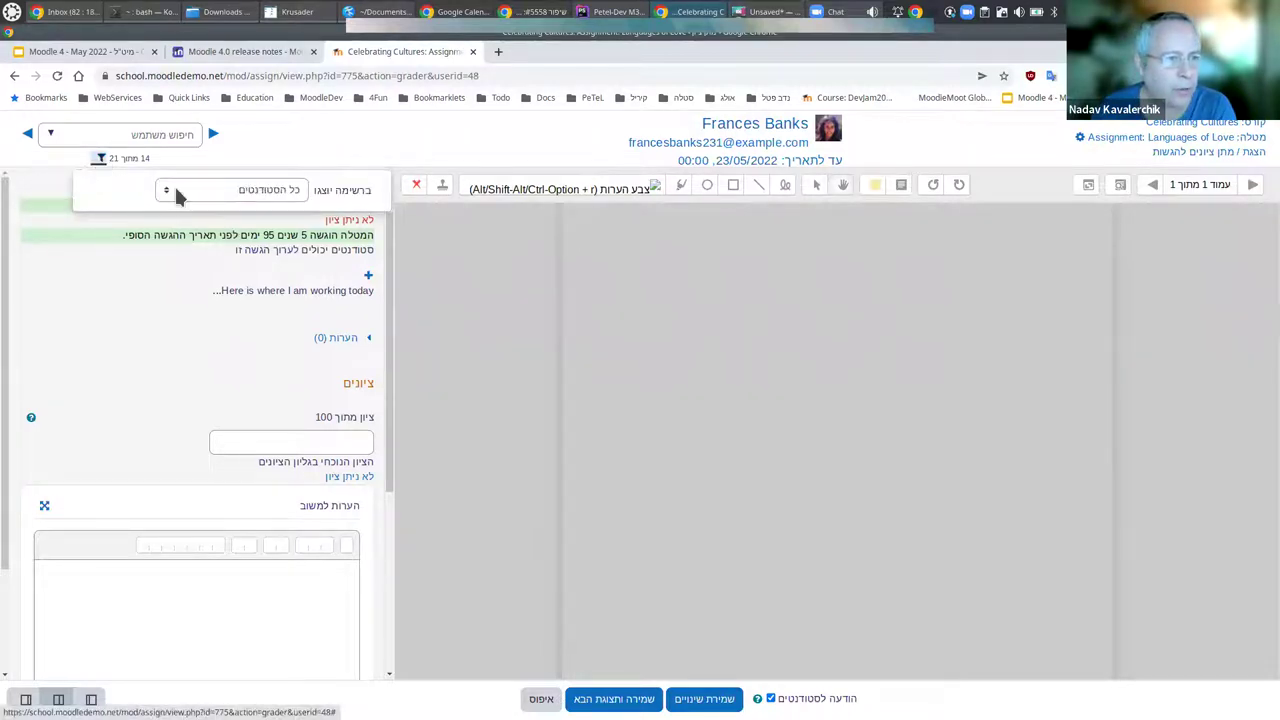
left_click(217, 194)
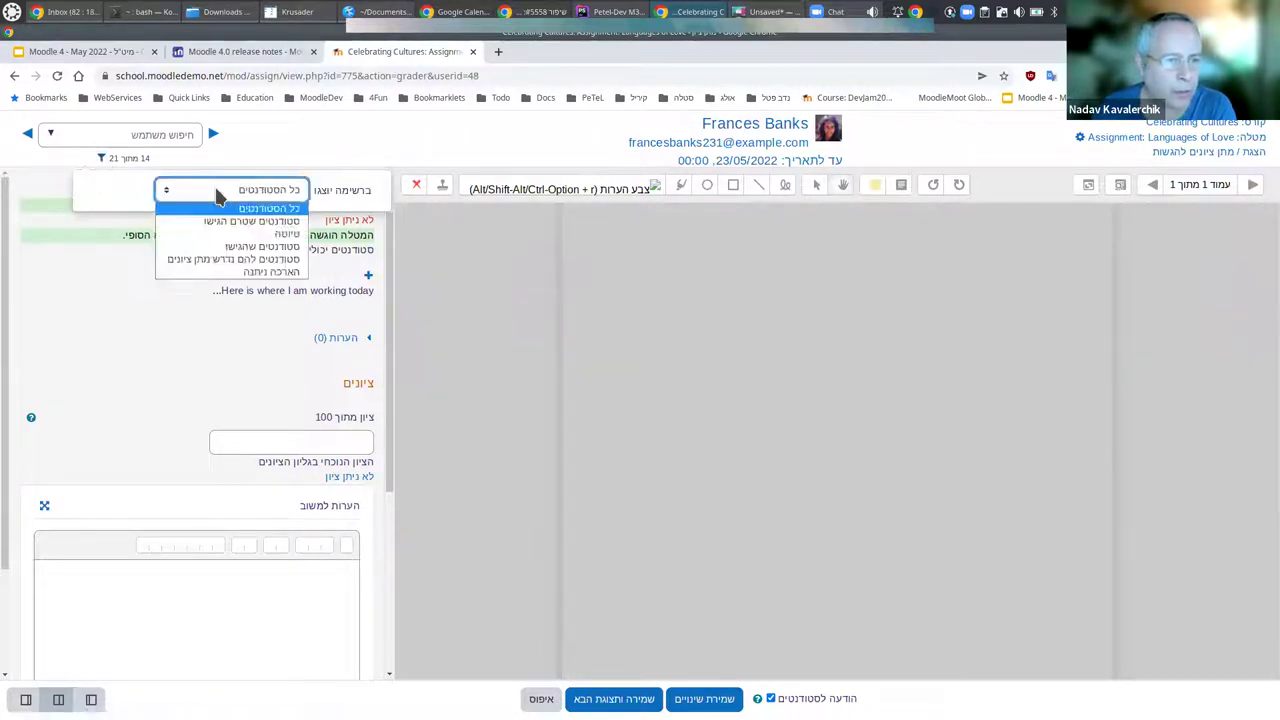
left_click(285, 247)
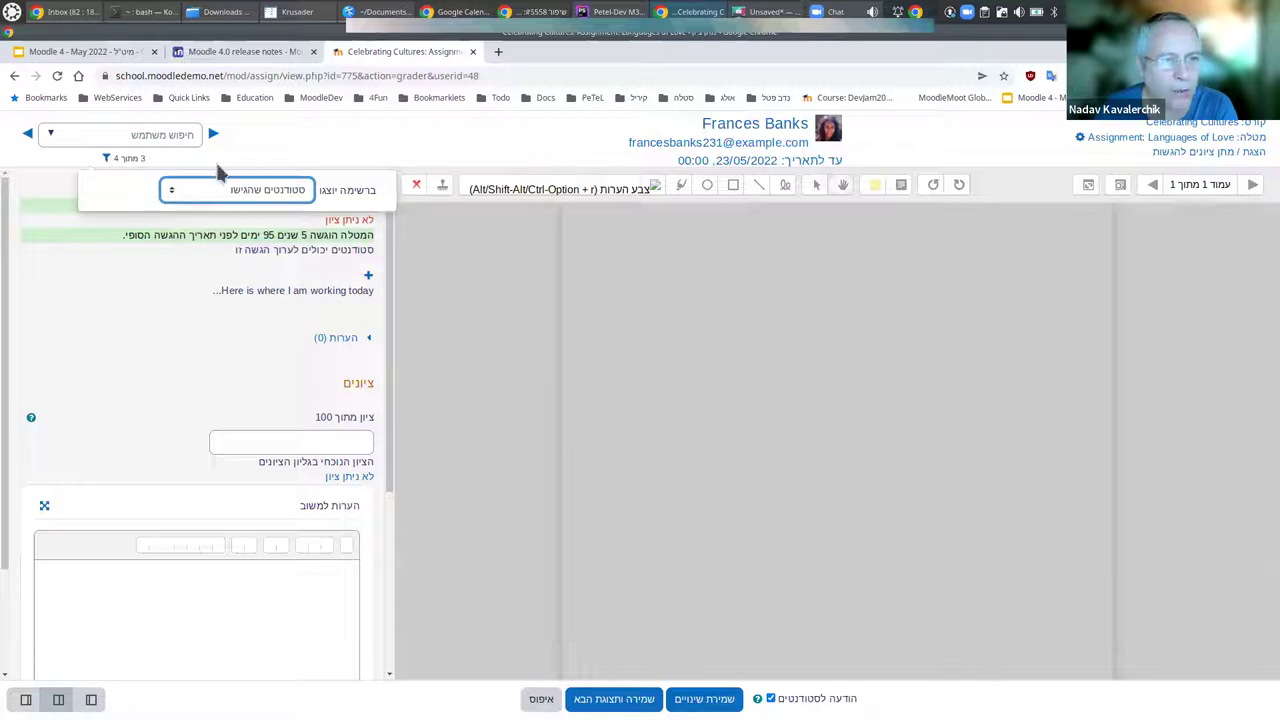
left_click(229, 163)
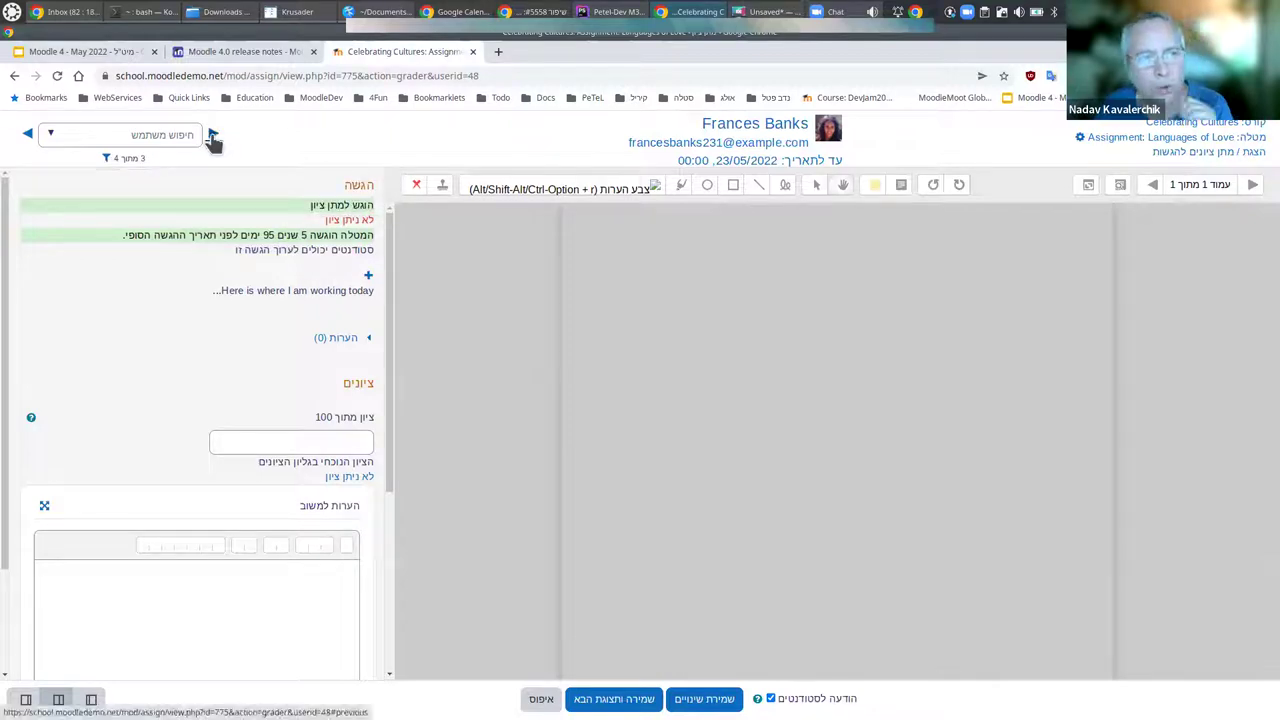
left_click(213, 137)
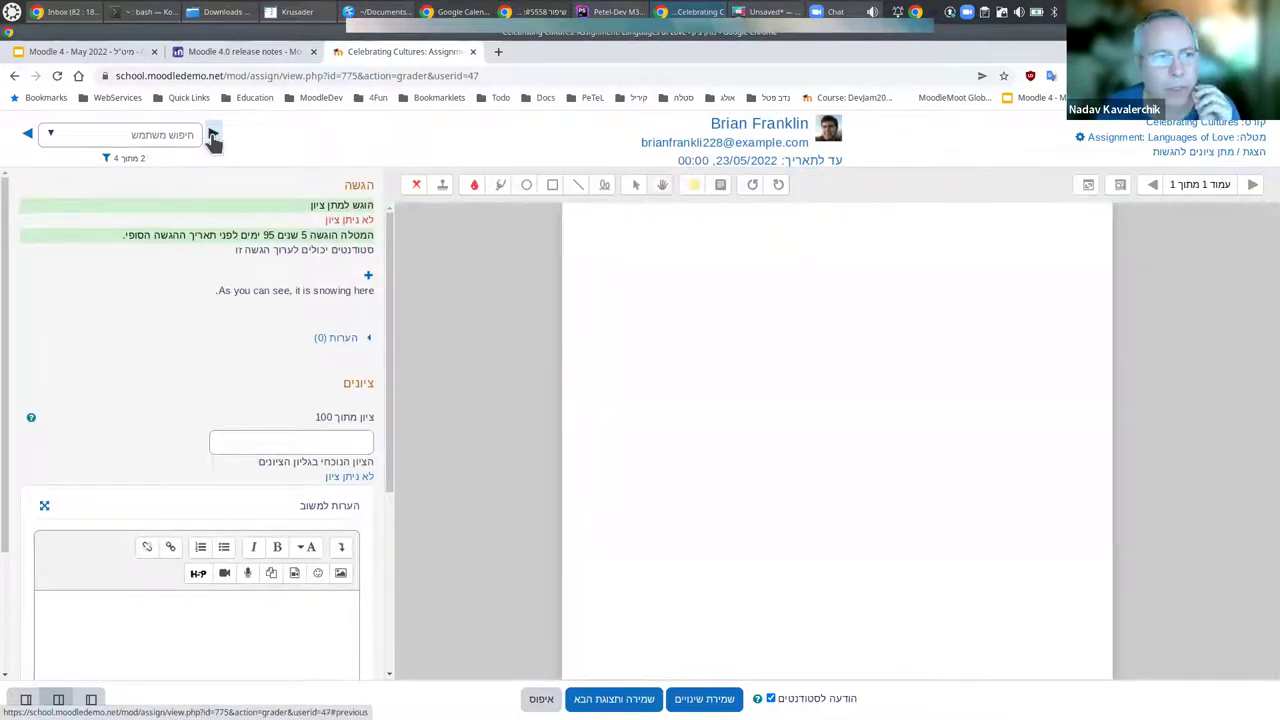
Leave the grader through the Celebrating Cultures course back to the Dashboard and review its timeline and May 2022 calendar.
left_click(1205, 122)
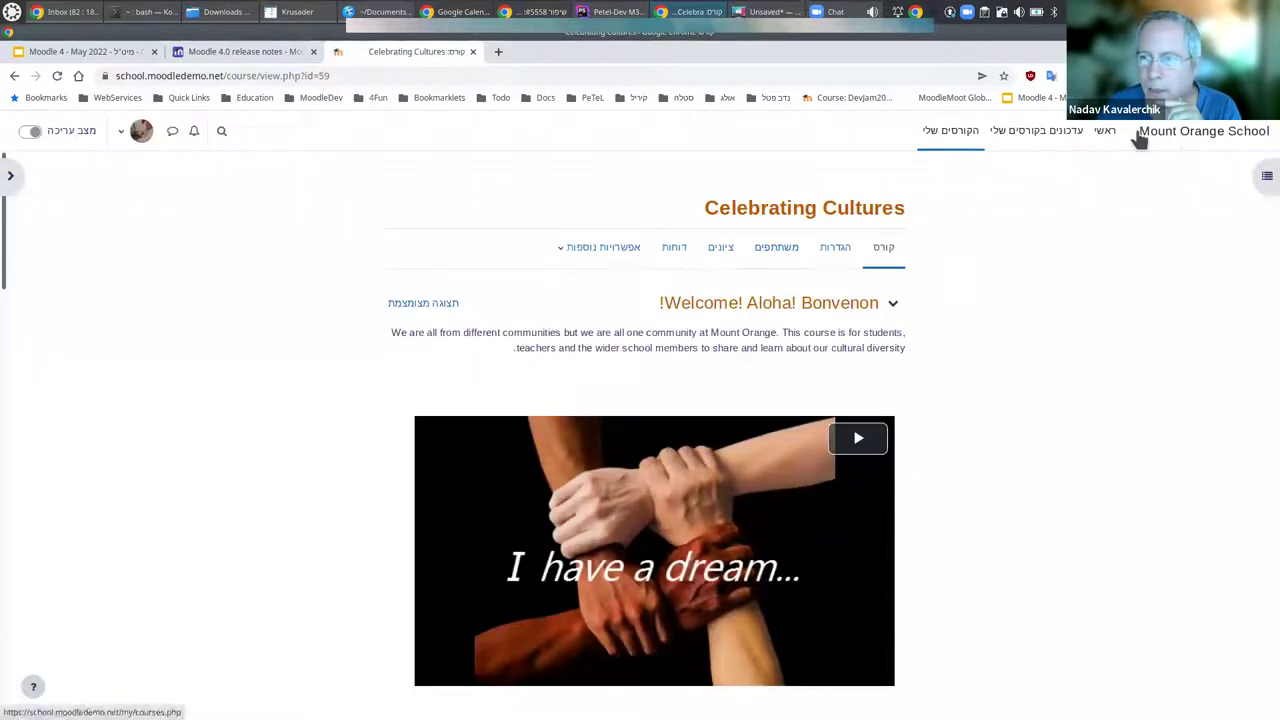
left_click(1033, 137)
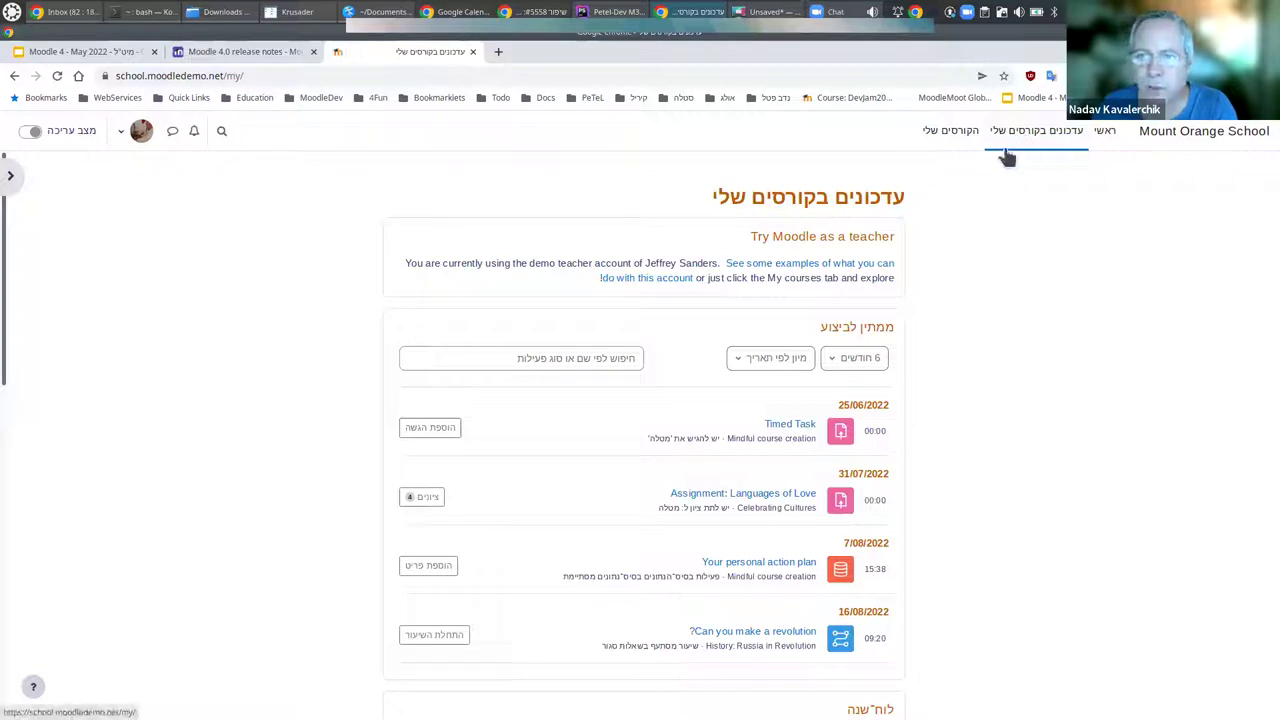
scroll(900, 413, "down", 1)
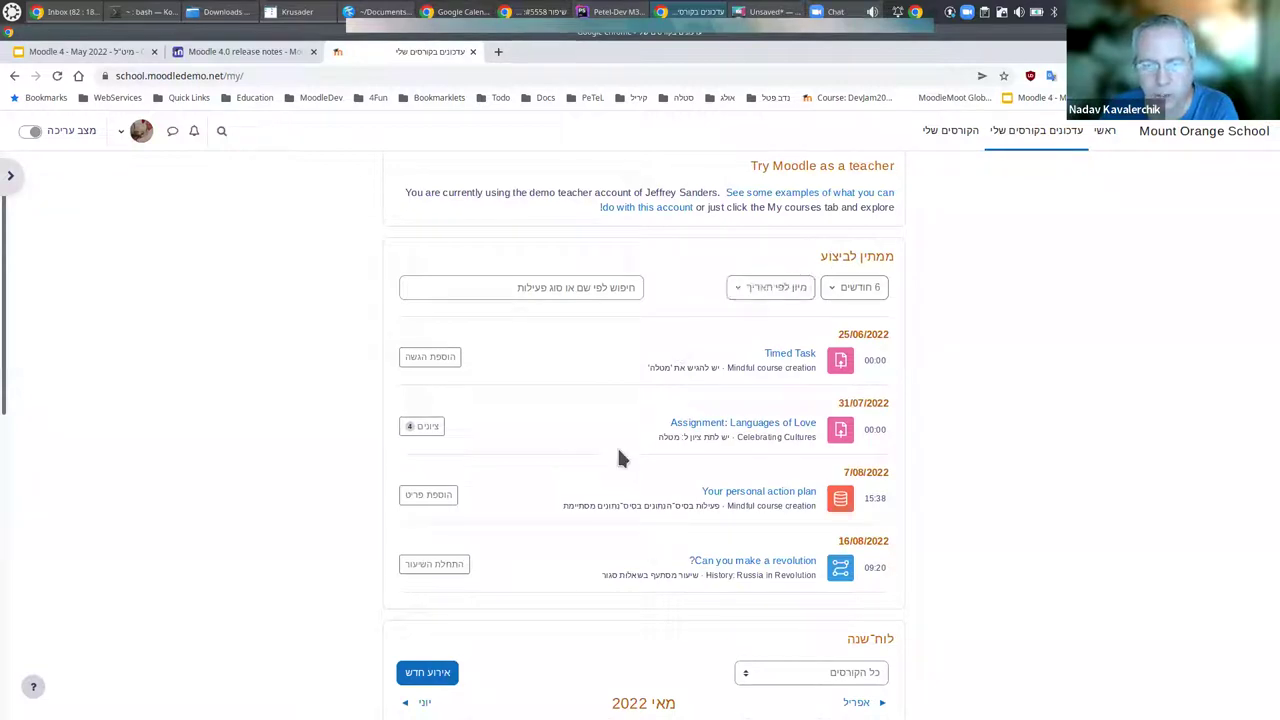
left_click(597, 287)
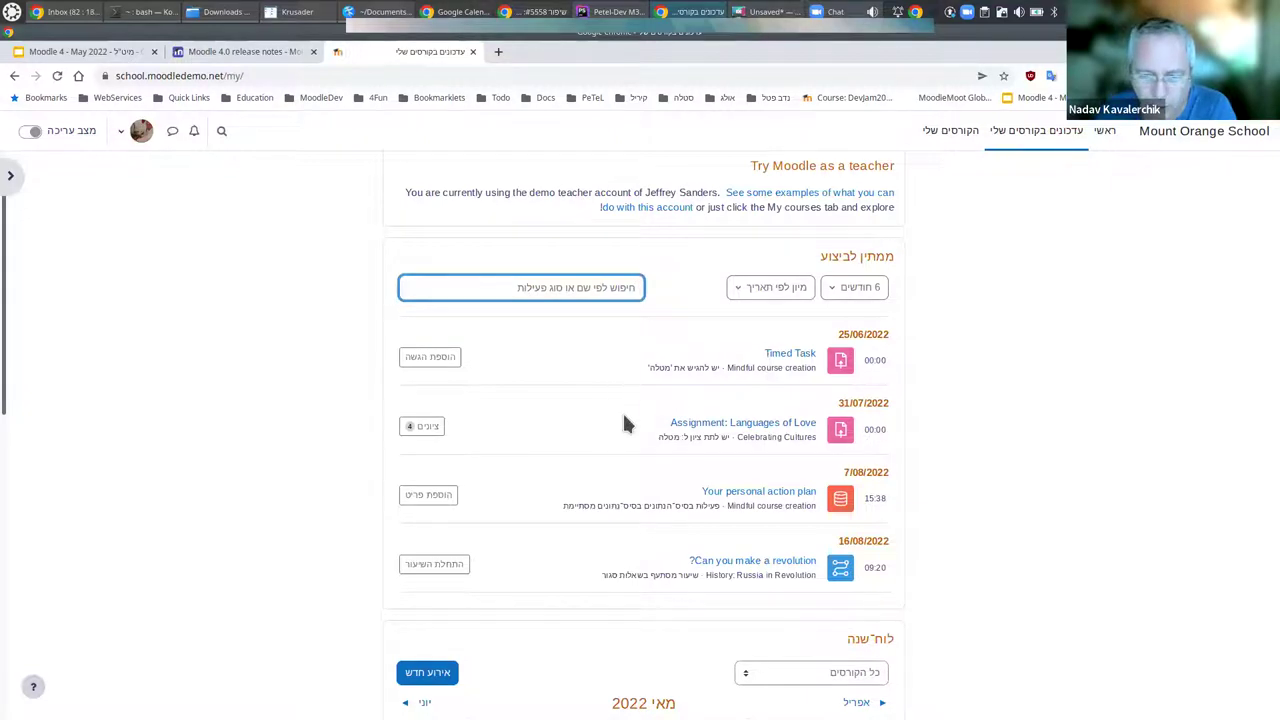
scroll(624, 424, "down", 3)
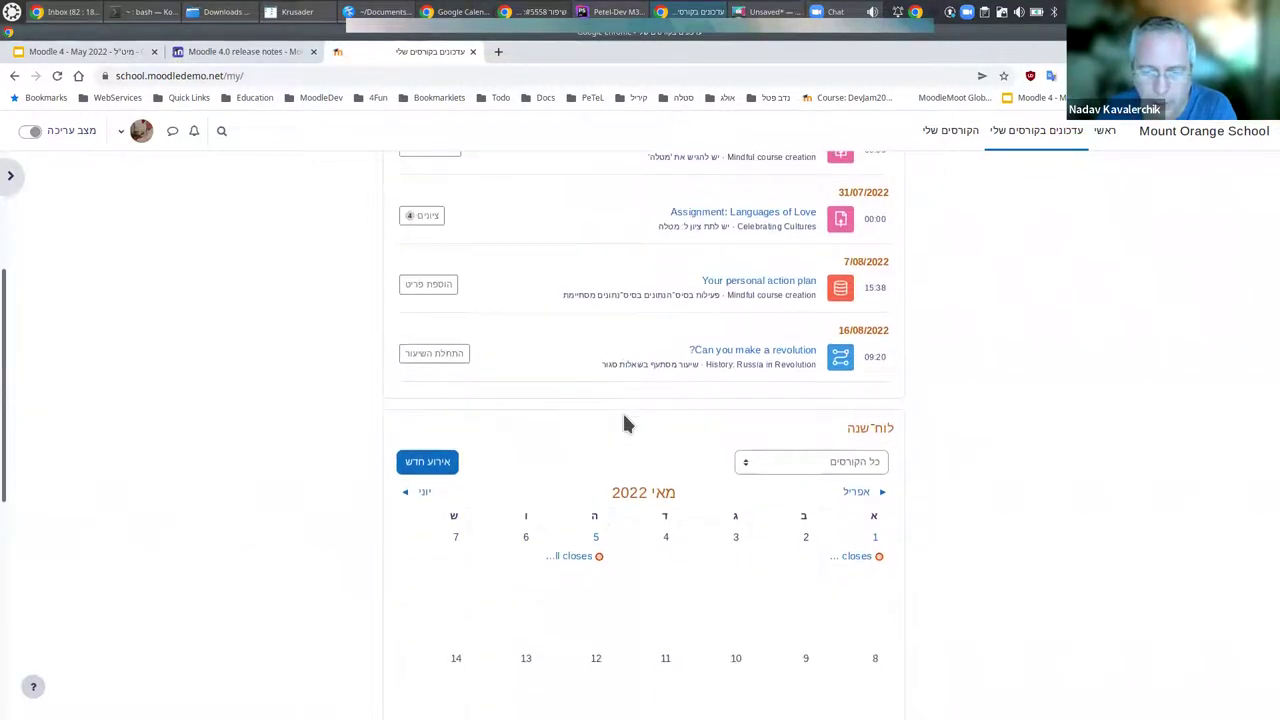
scroll(624, 424, "down", 2)
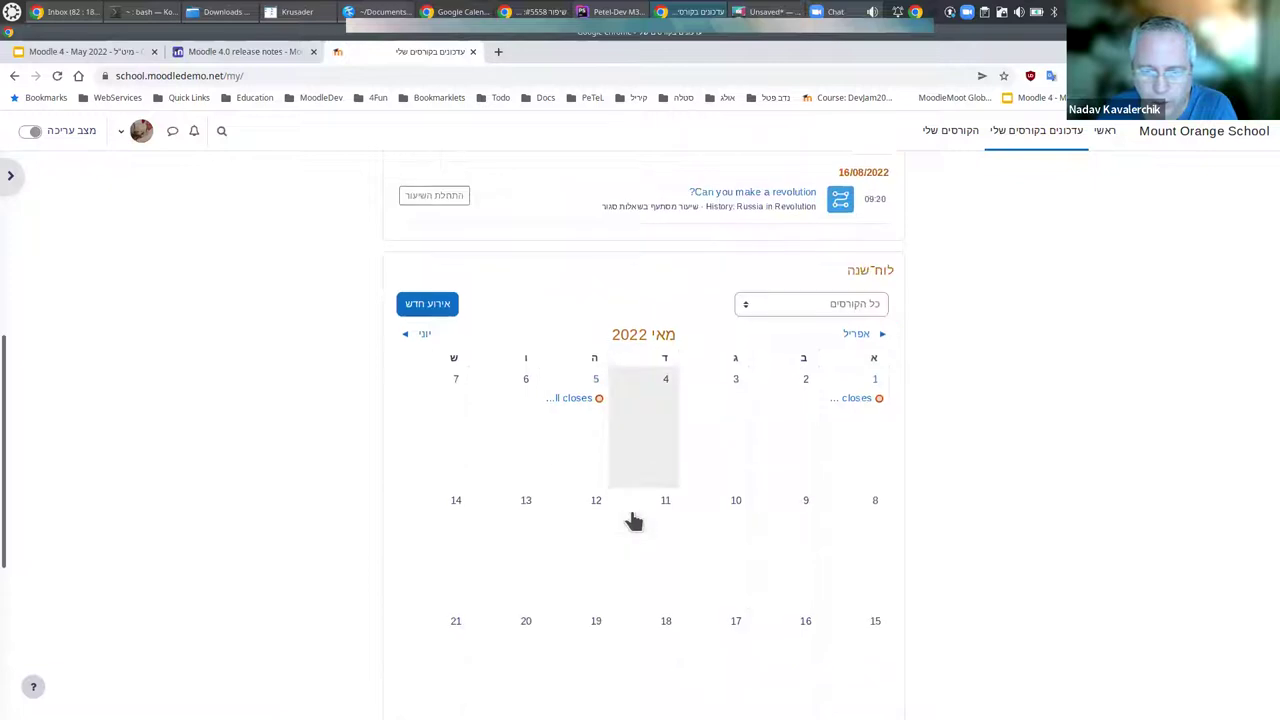
scroll(634, 520, "down", 2)
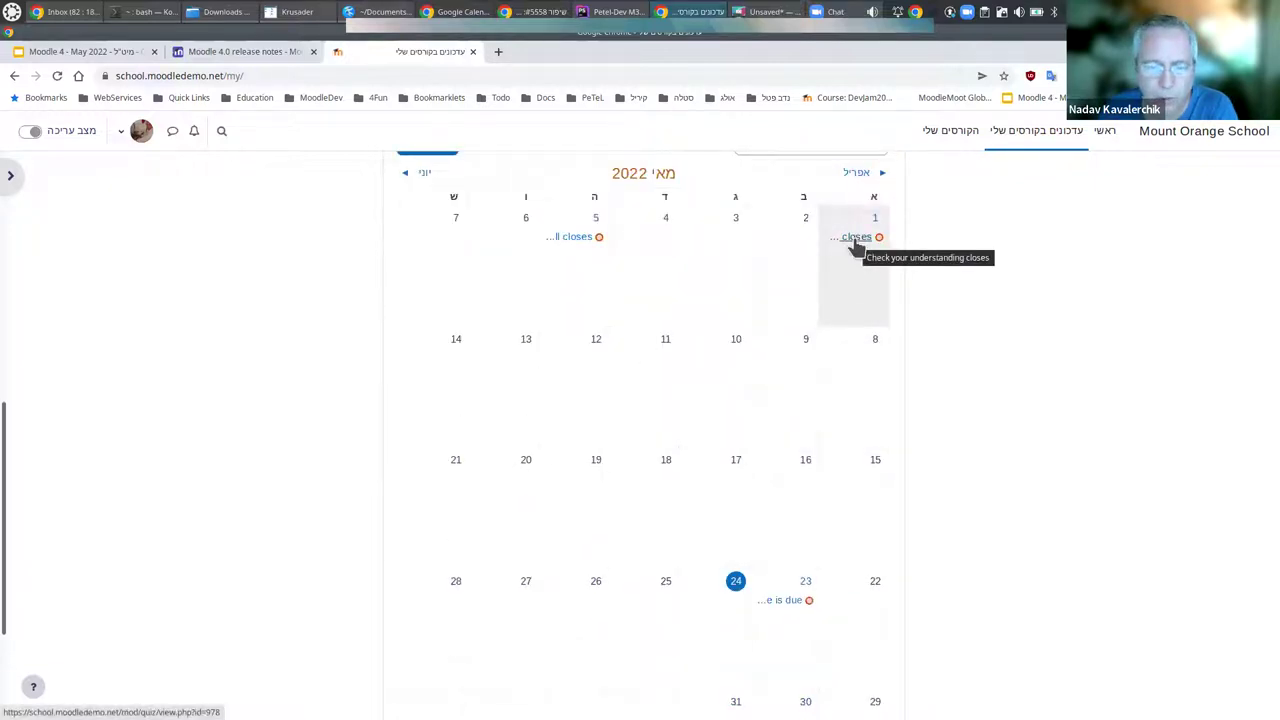
scroll(868, 383, "down", 3)
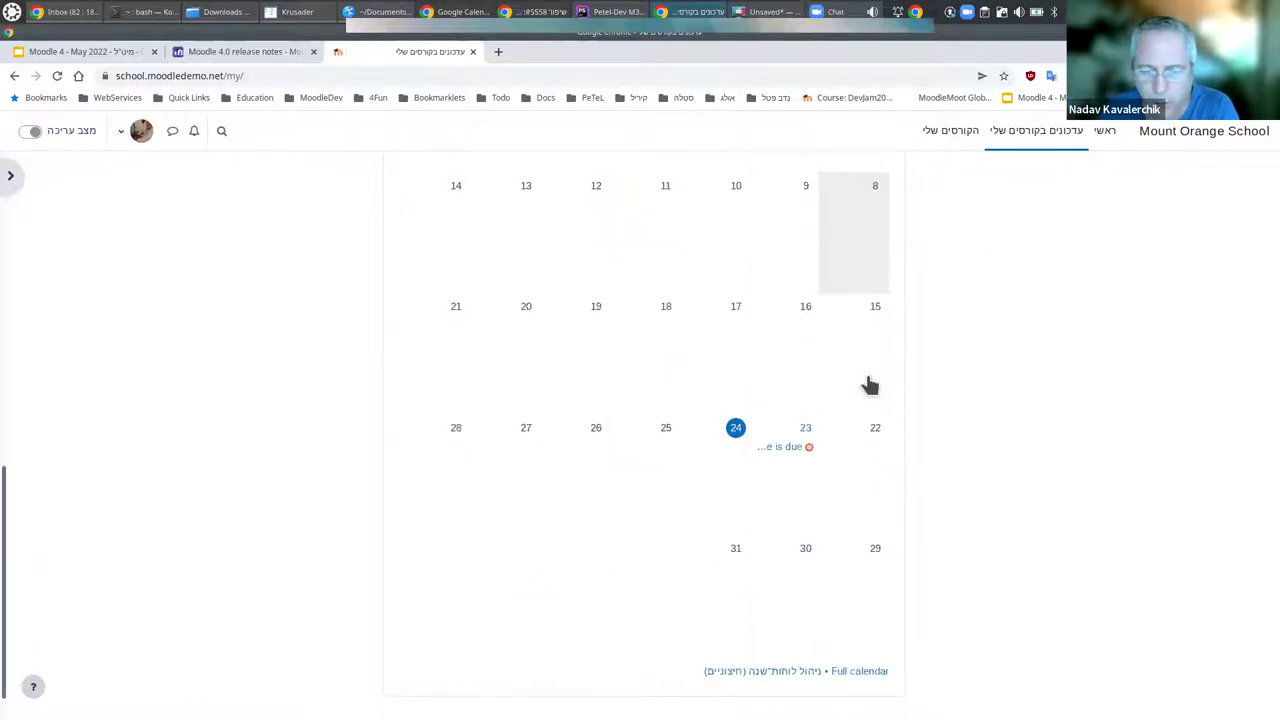
scroll(870, 385, "up", 8)
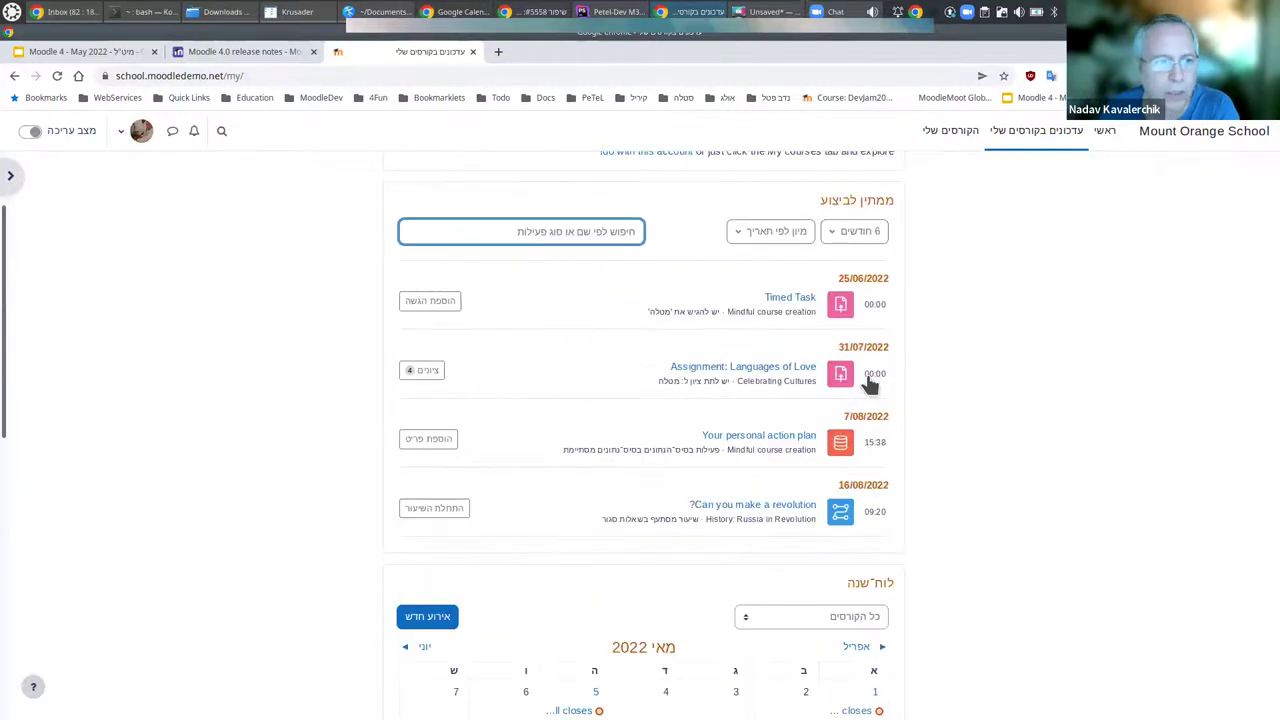
Review the blocks offered under הוספת משבצת (add a block) in the Dashboard's edit mode, and leave edit mode without adding one.
left_click(30, 131)
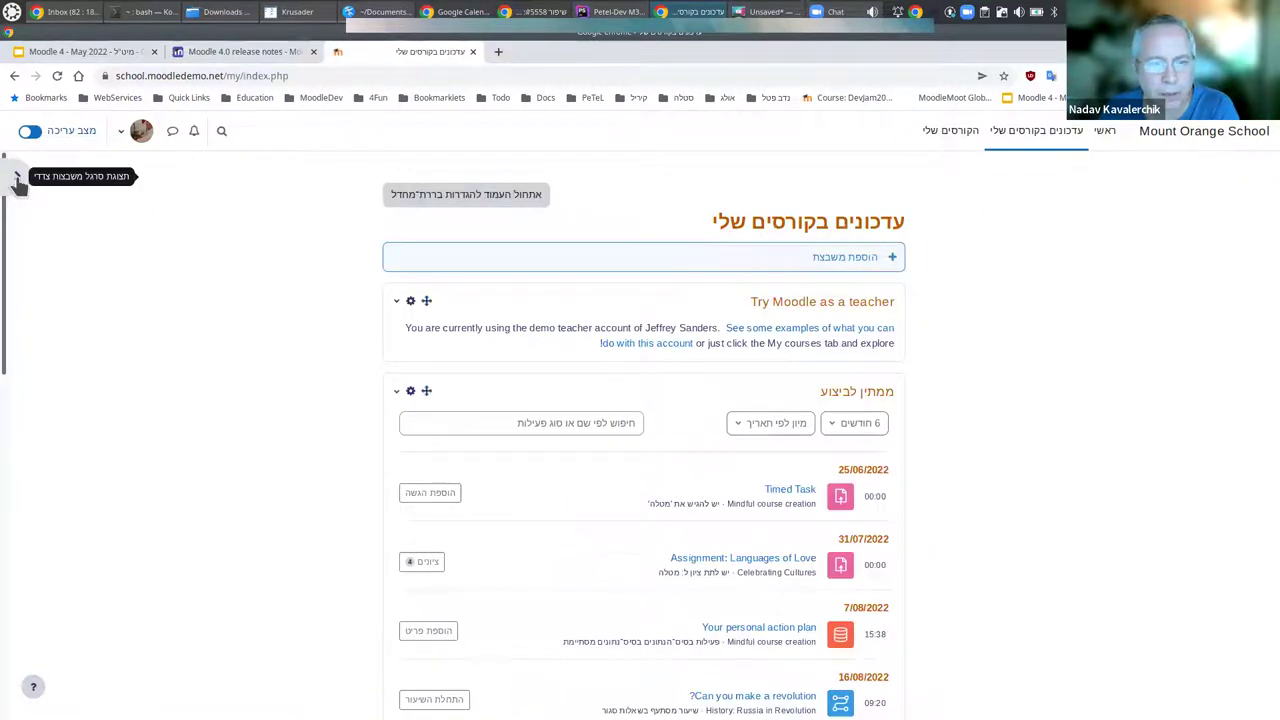
left_click(843, 260)
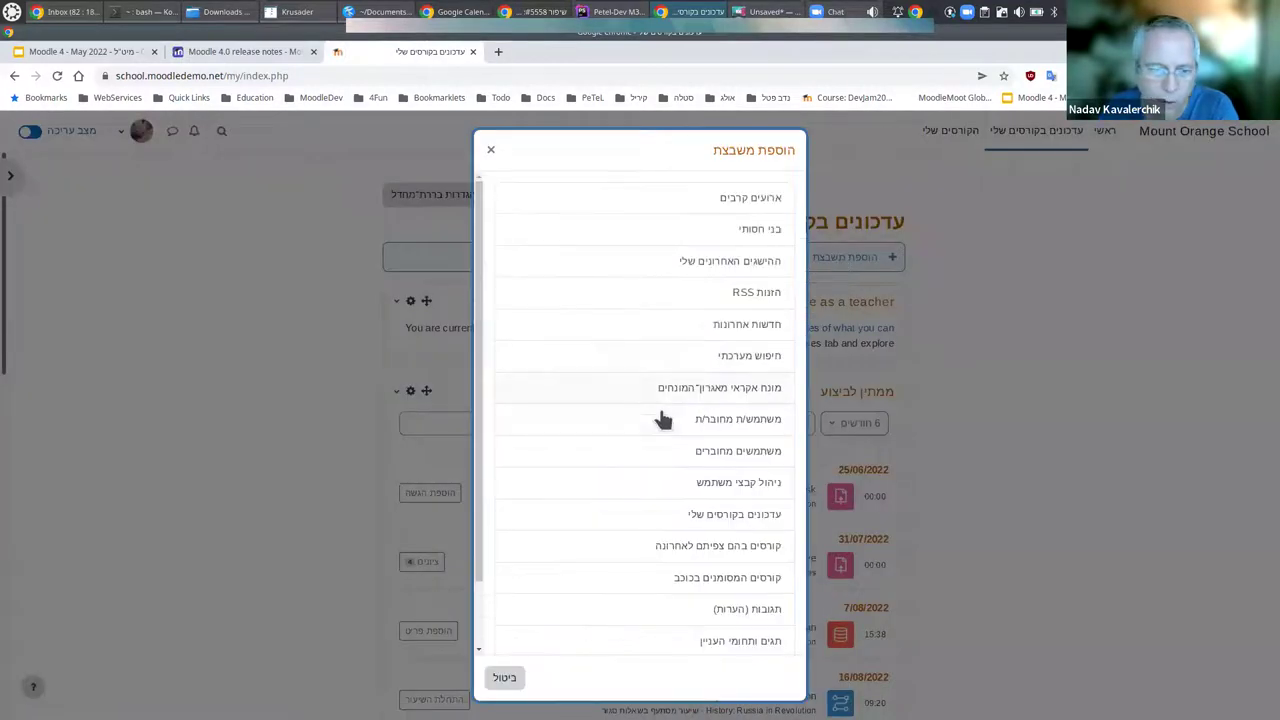
scroll(626, 460, "down", 1)
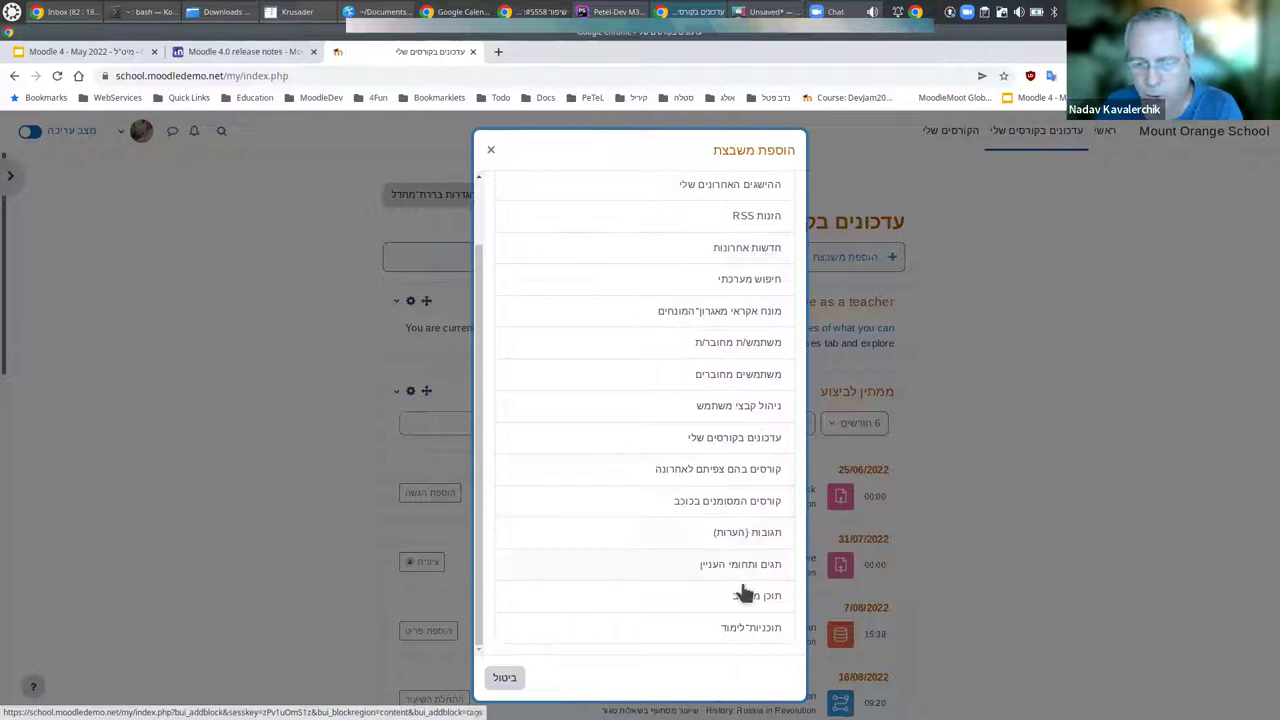
scroll(732, 300, "up", 1)
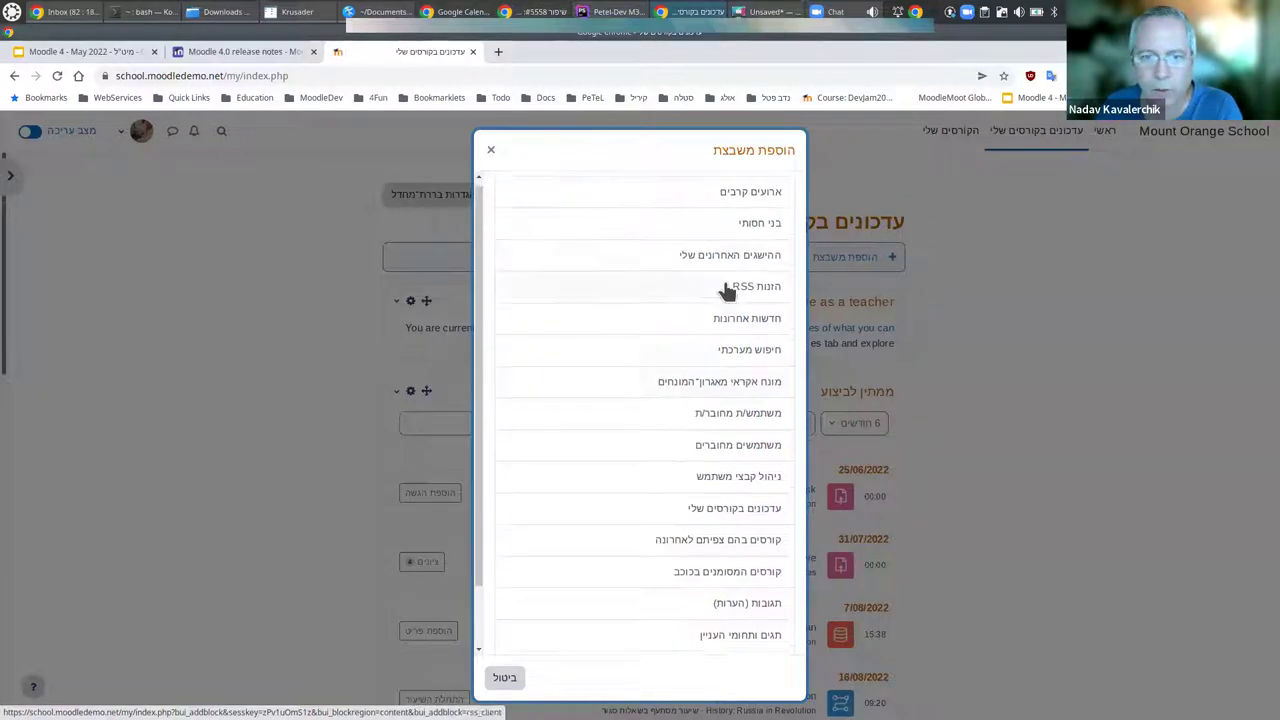
left_click(490, 153)
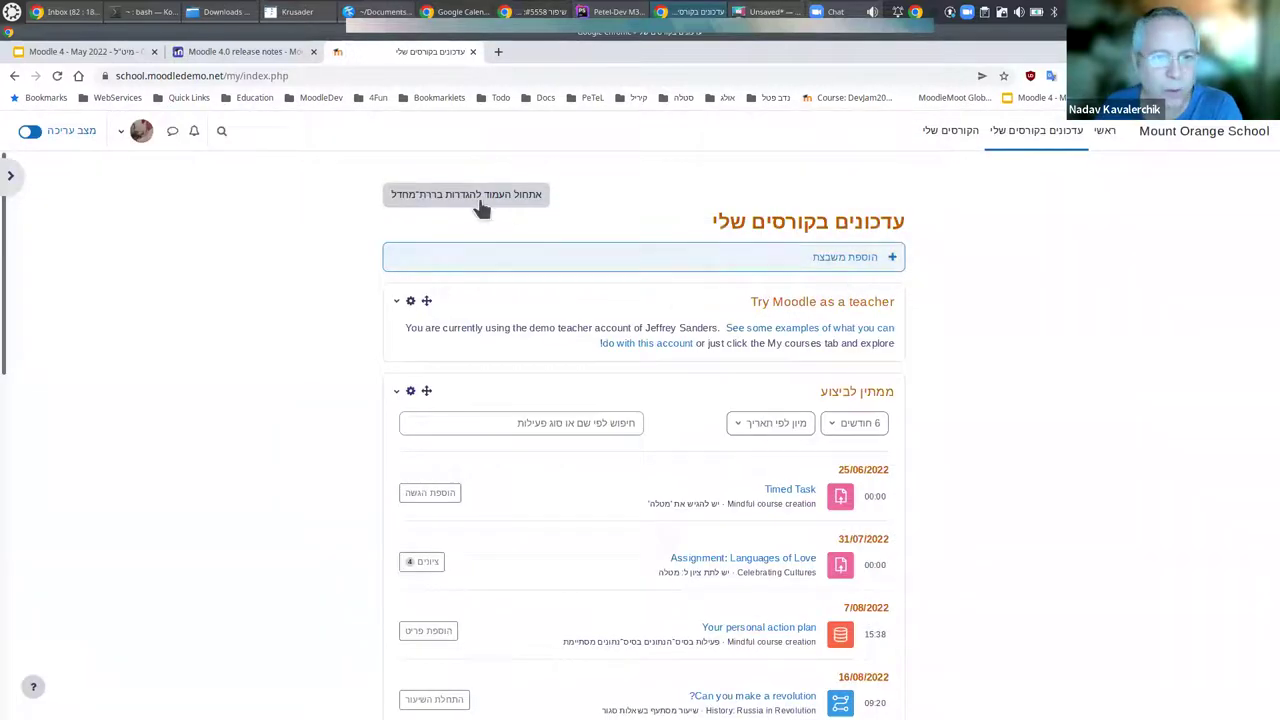
left_click(29, 131)
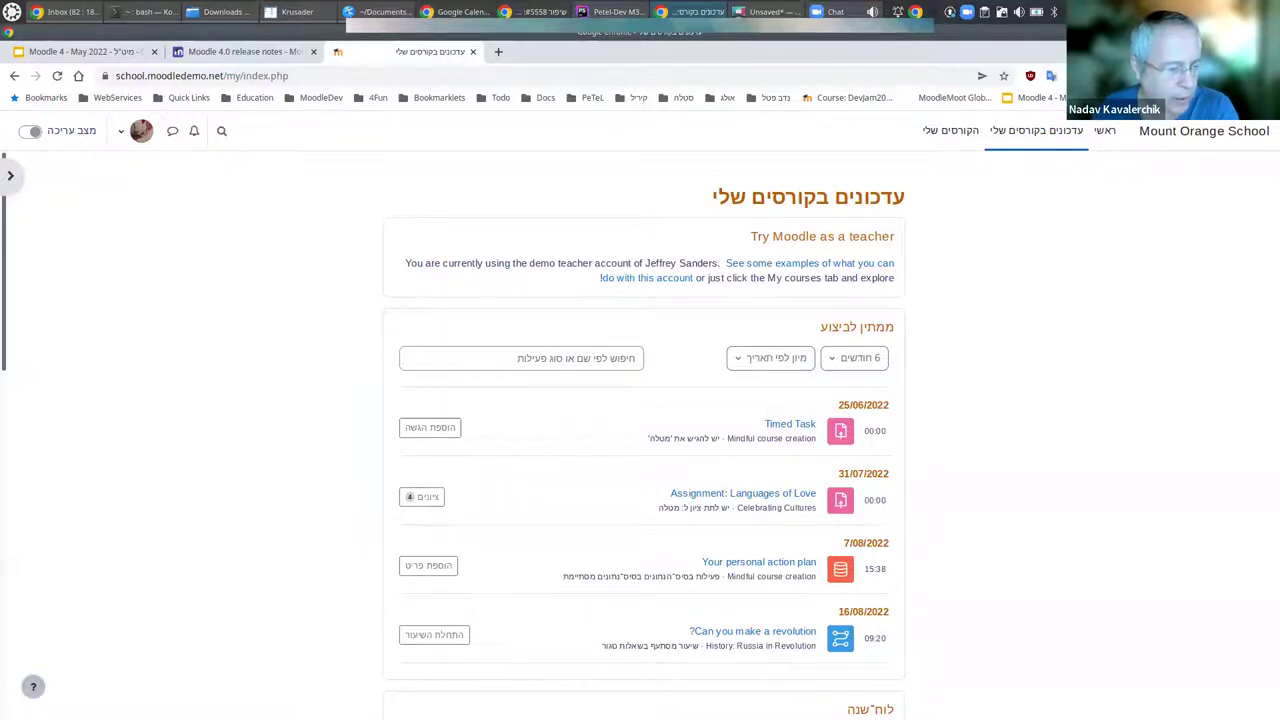
scroll(268, 606, "down", 3)
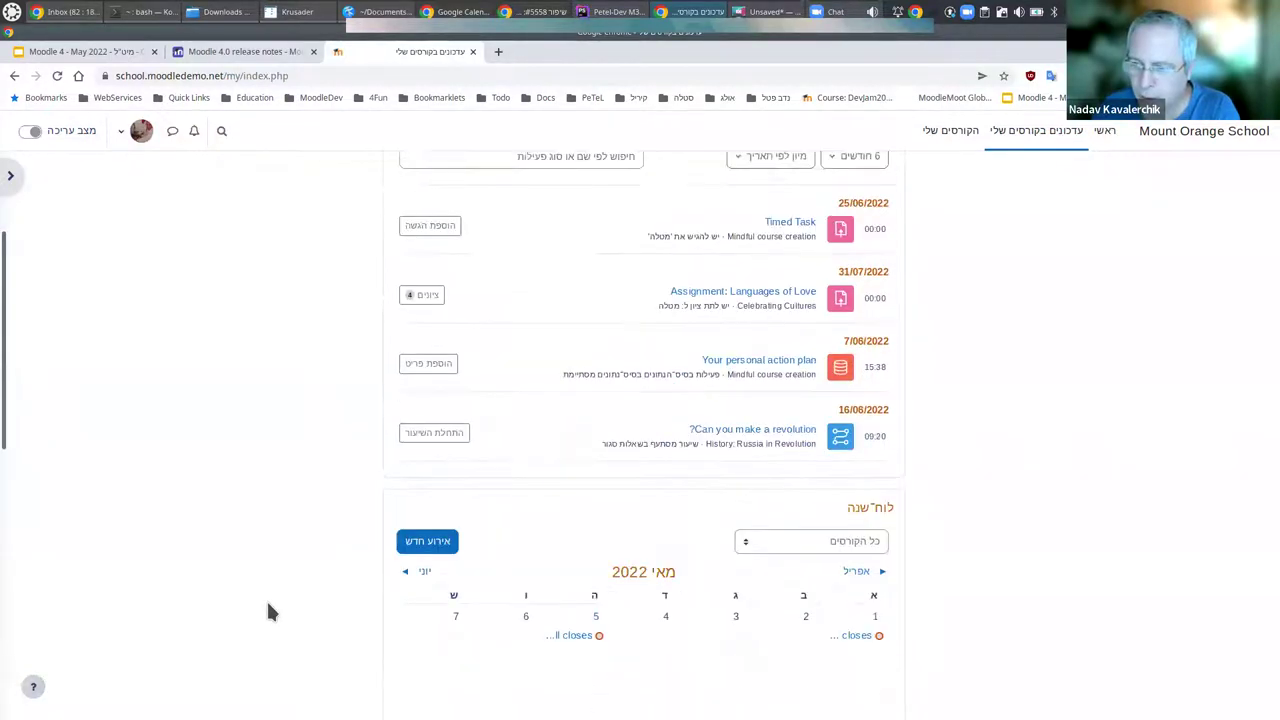
scroll(268, 610, "down", 6)
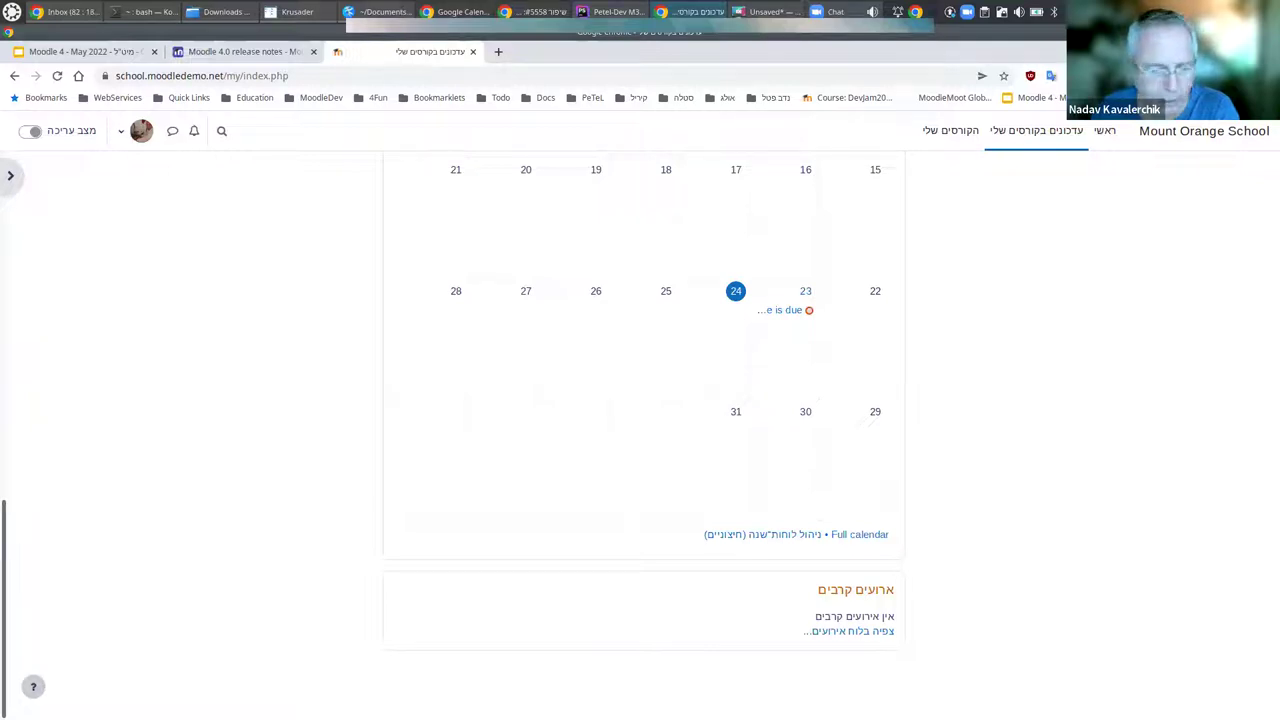
left_click(33, 686)
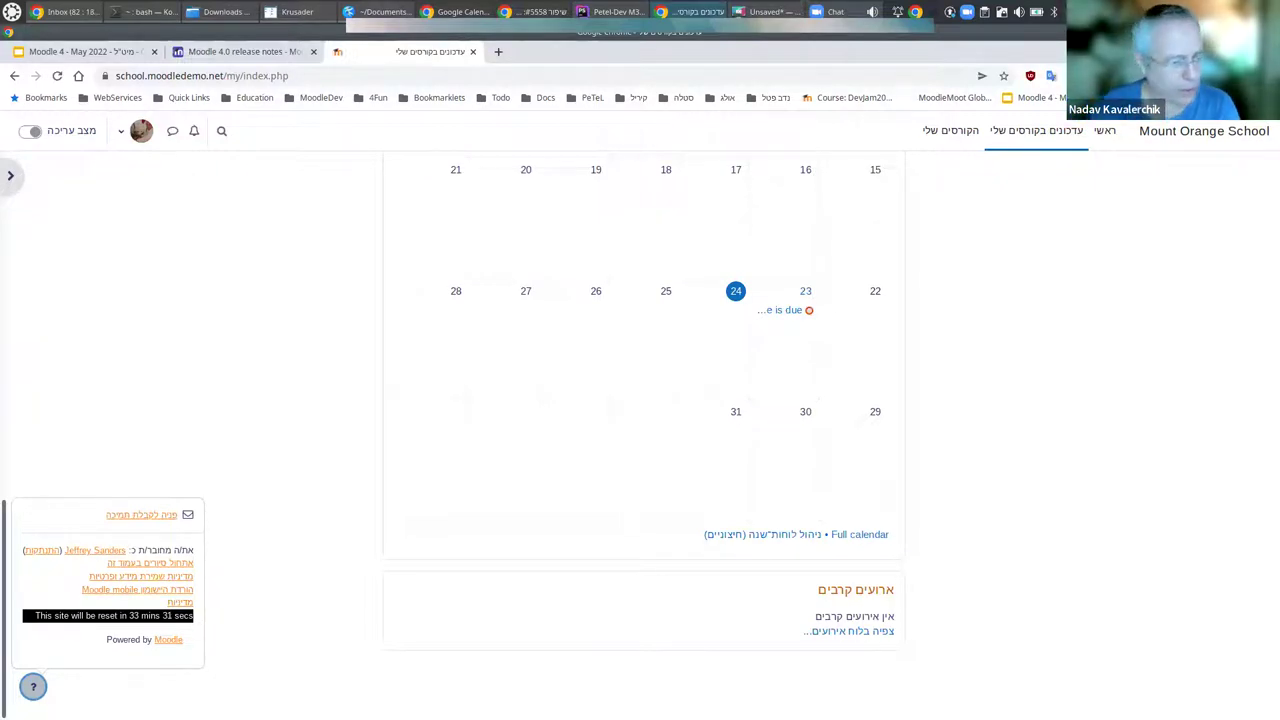
left_click(112, 655)
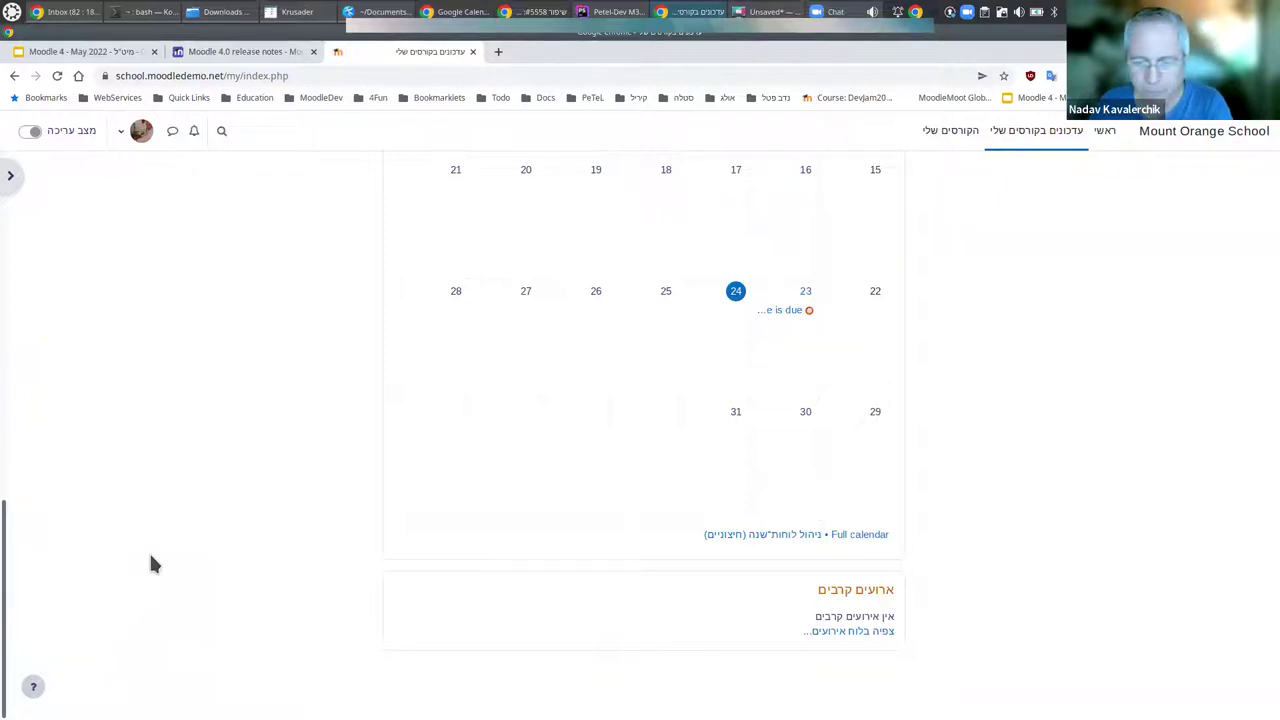
scroll(330, 327, "up", 8)
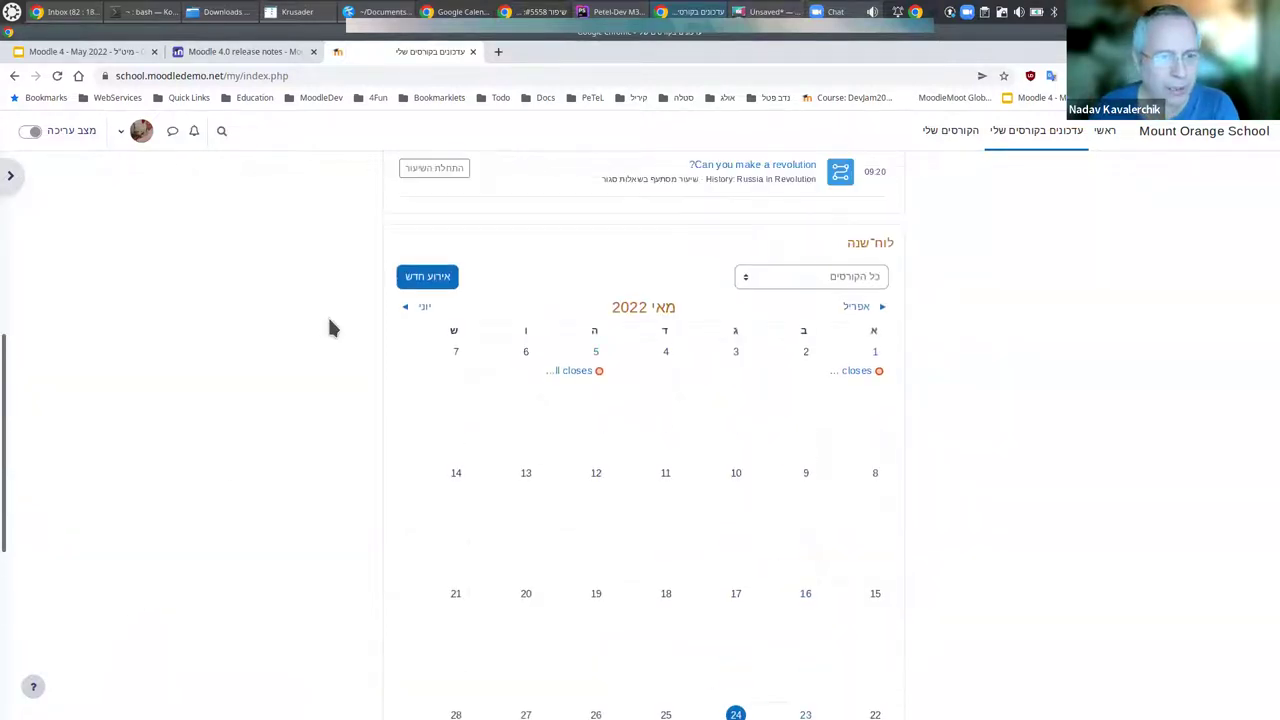
scroll(330, 327, "up", 2)
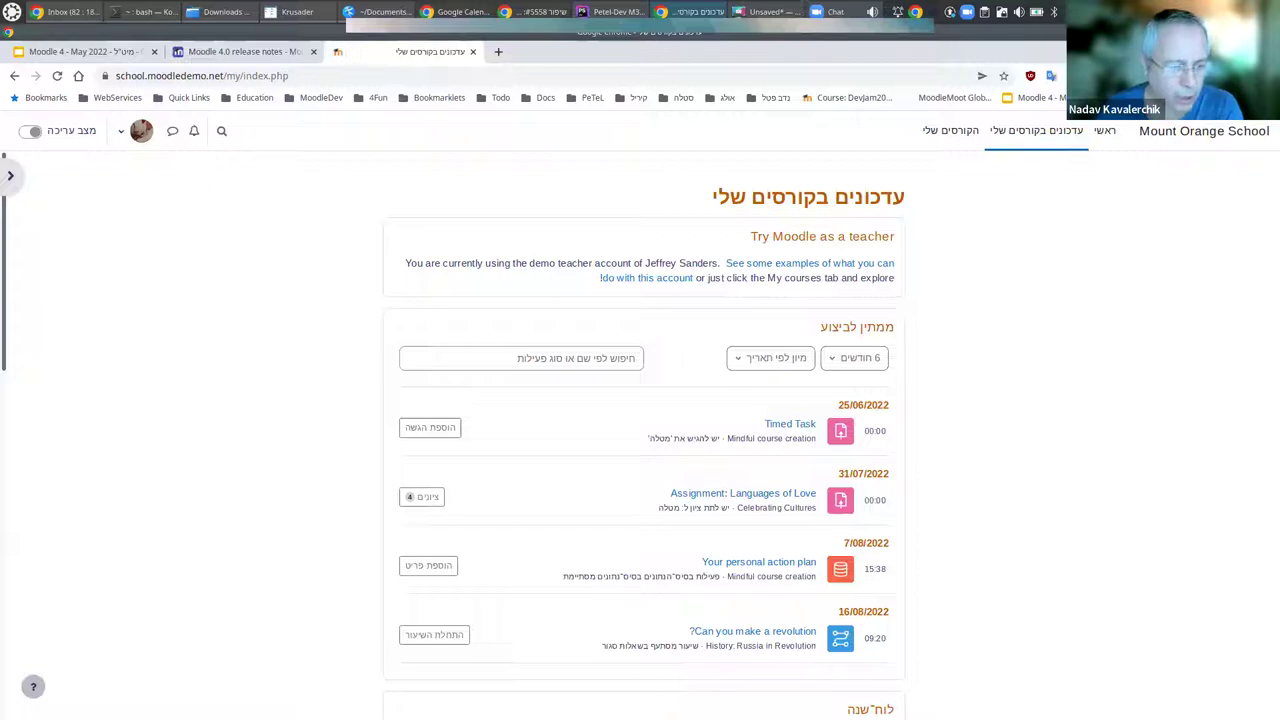
left_click(33, 686)
left_click(33, 686)
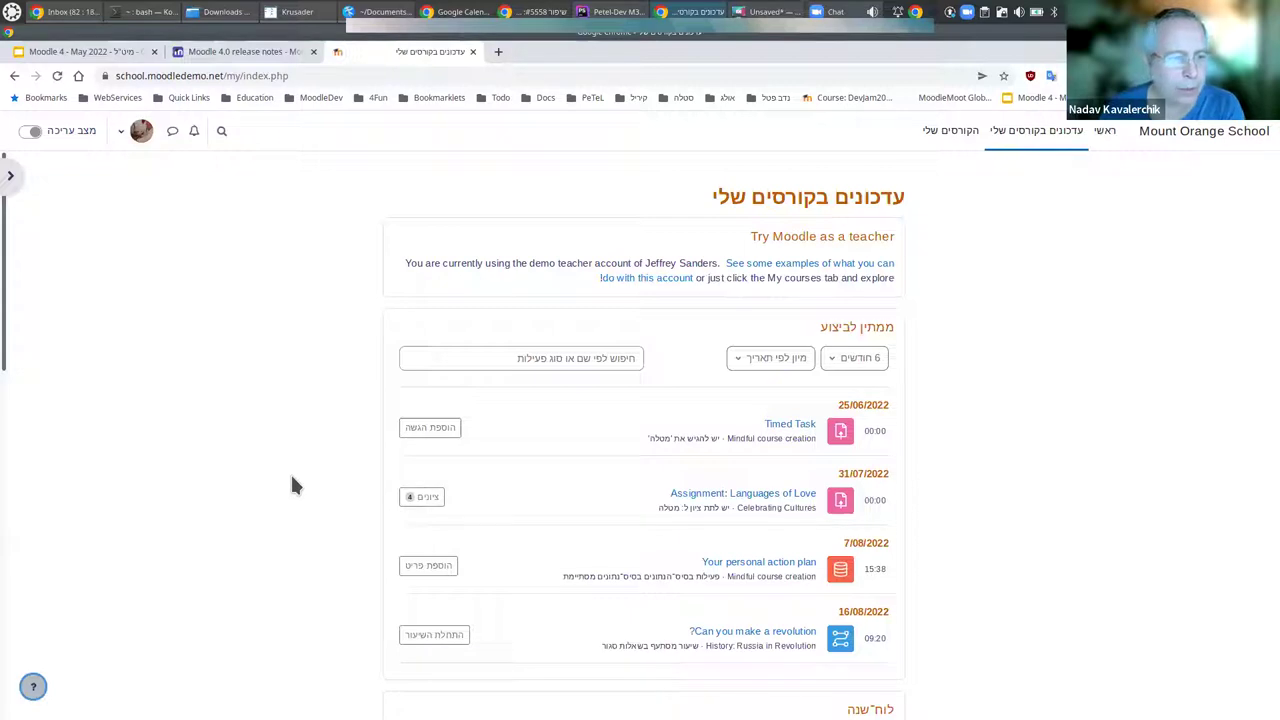
Show the Dashboard's block drawer to view the recently accessed items, and hide it again.
left_click_drag(6, 349, 15, 190)
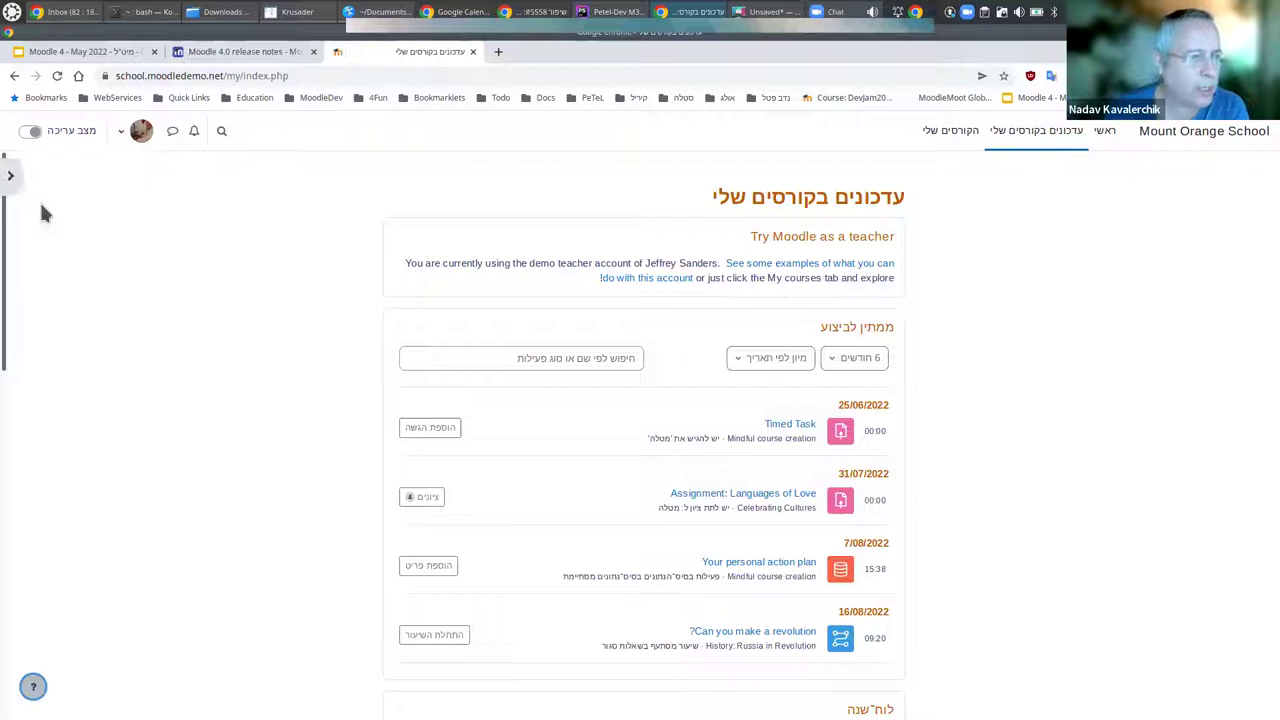
left_click(17, 177)
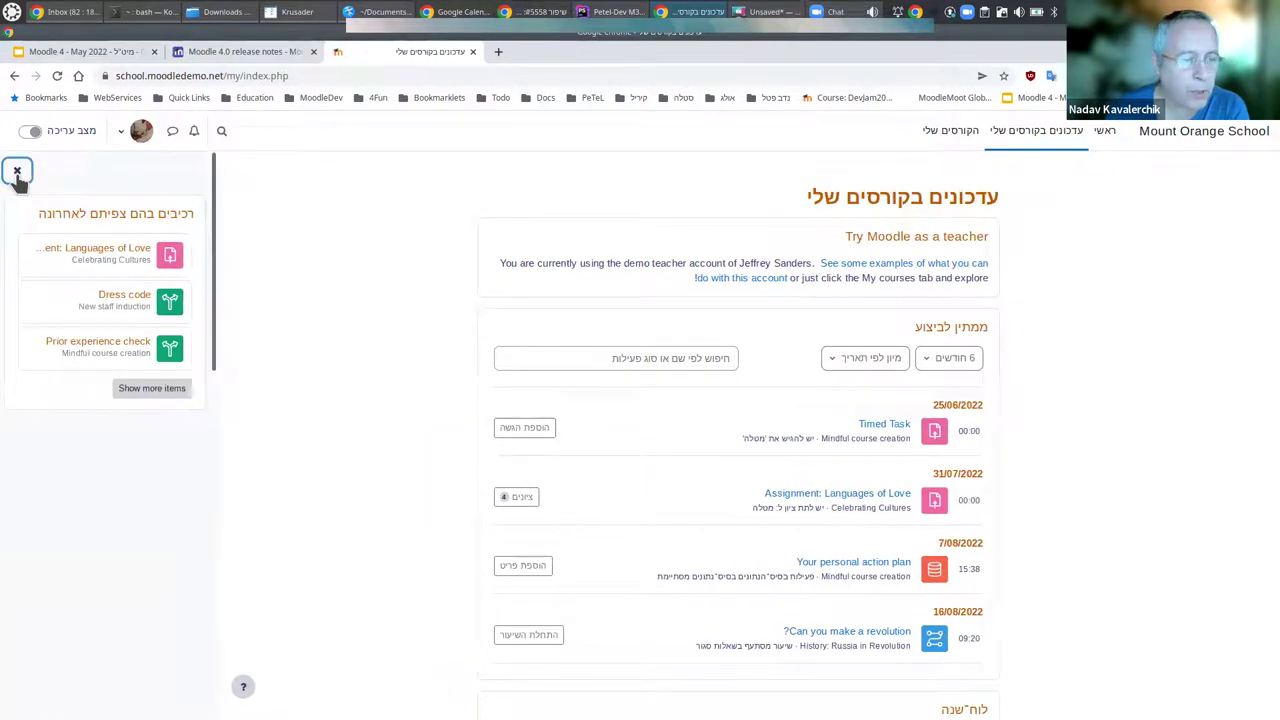
left_click(17, 173)
left_click(17, 177)
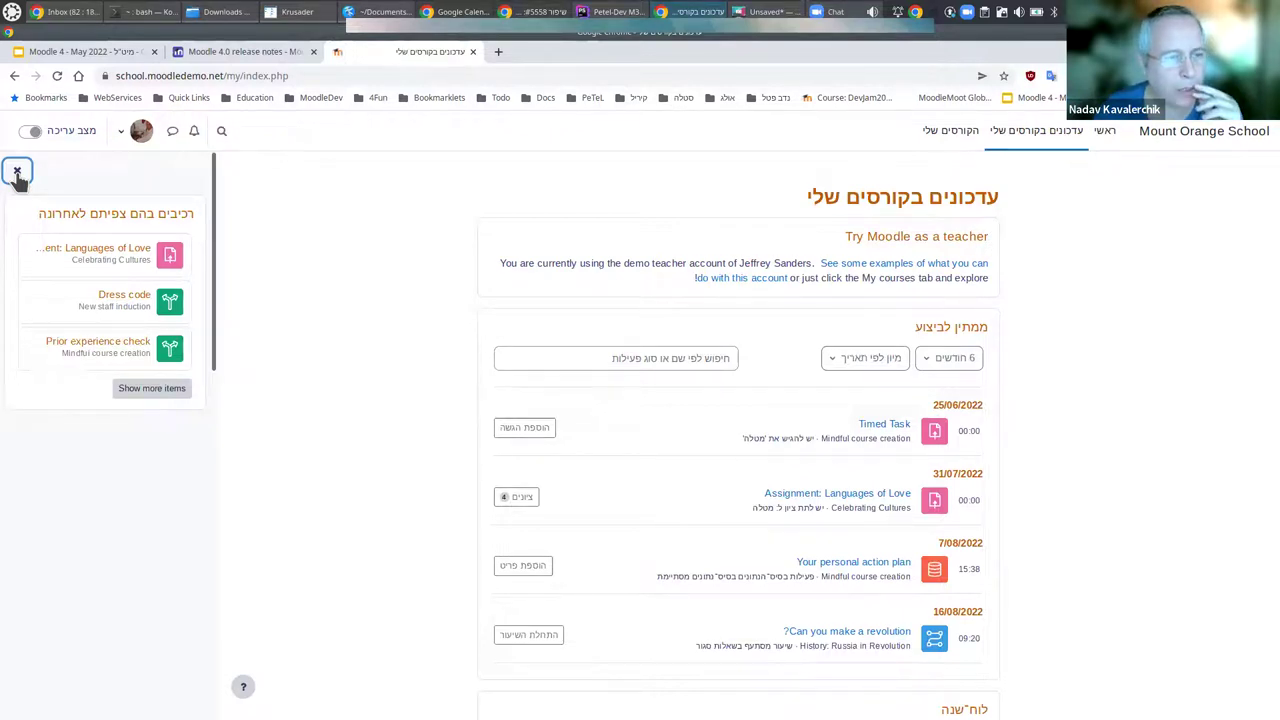
left_click(17, 173)
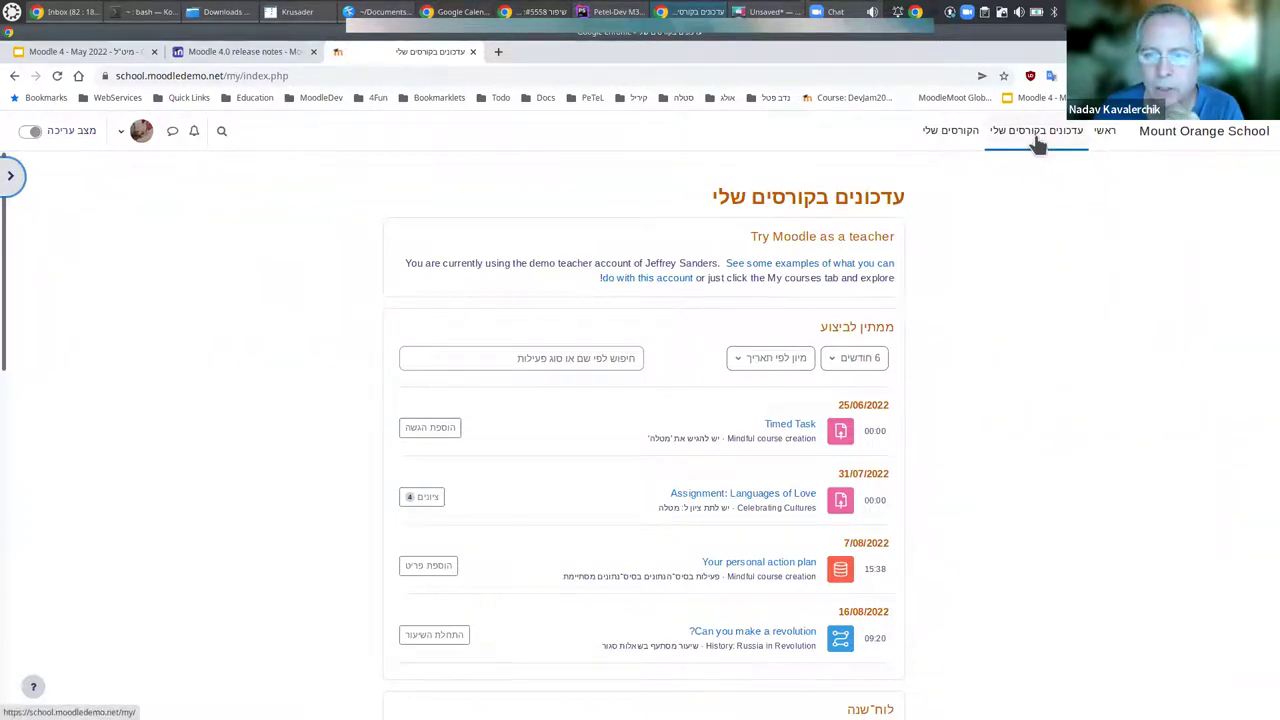
Open the Celebrating Cultures course from הקורסים שלי (My courses) and show both its course index and its block drawer.
left_click(953, 133)
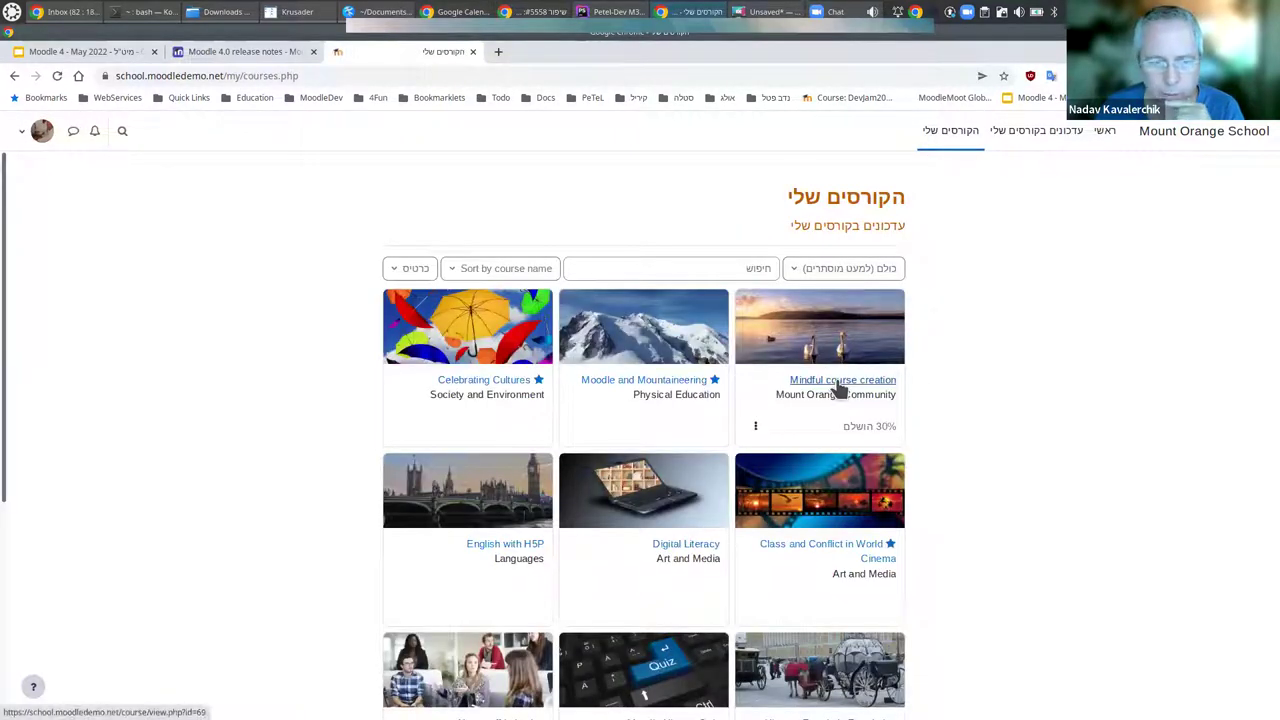
left_click(470, 383)
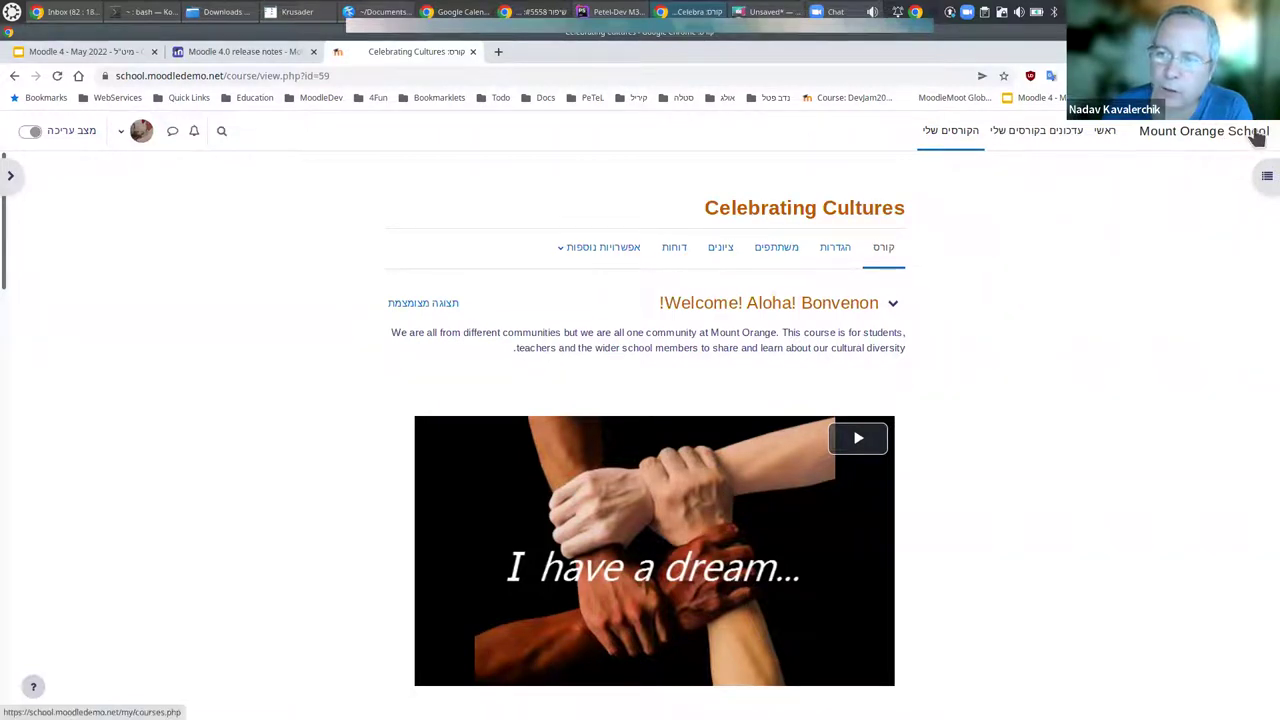
left_click(1261, 180)
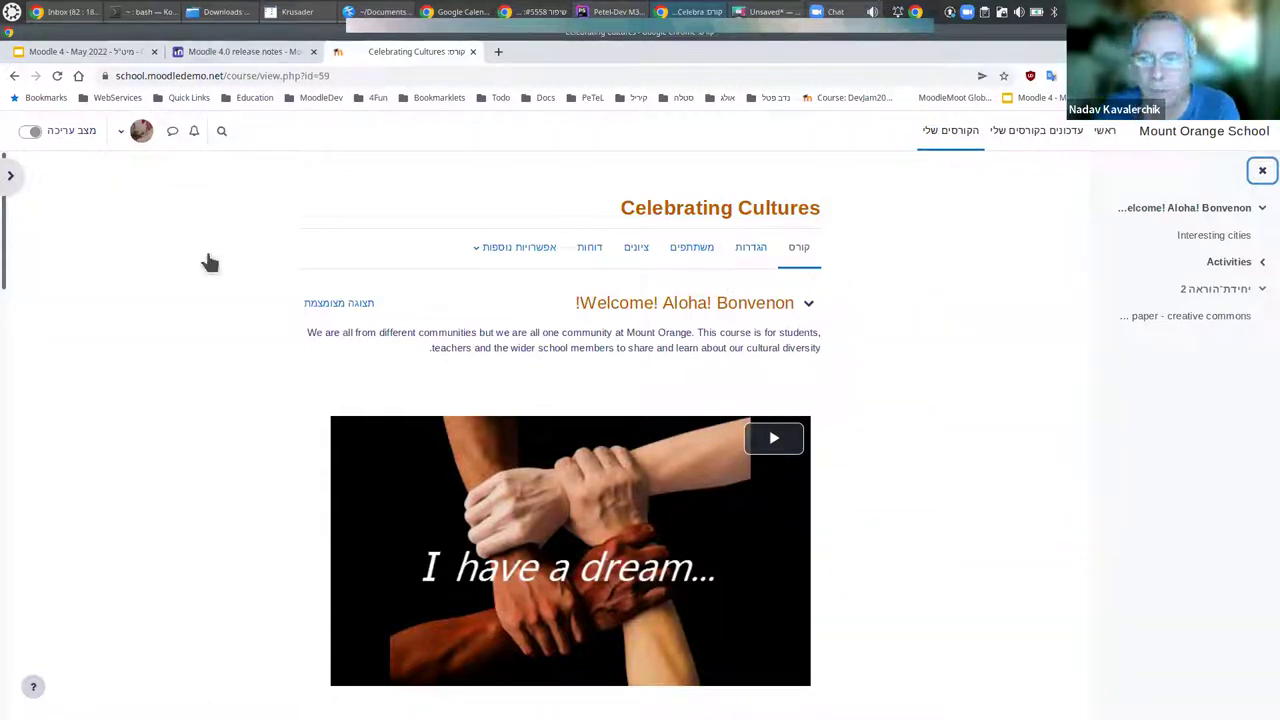
left_click(12, 177)
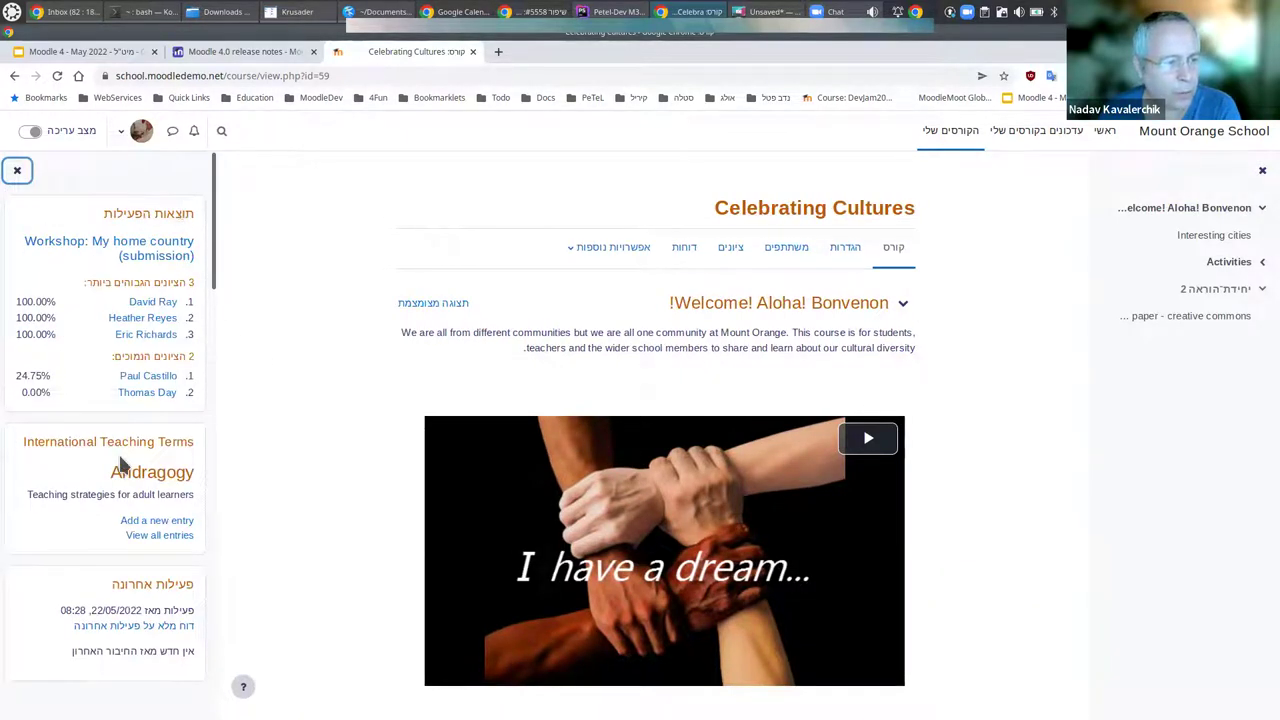
Turn on edit mode in the Celebrating Cultures course and view the Activities section's editing controls.
left_click(33, 133)
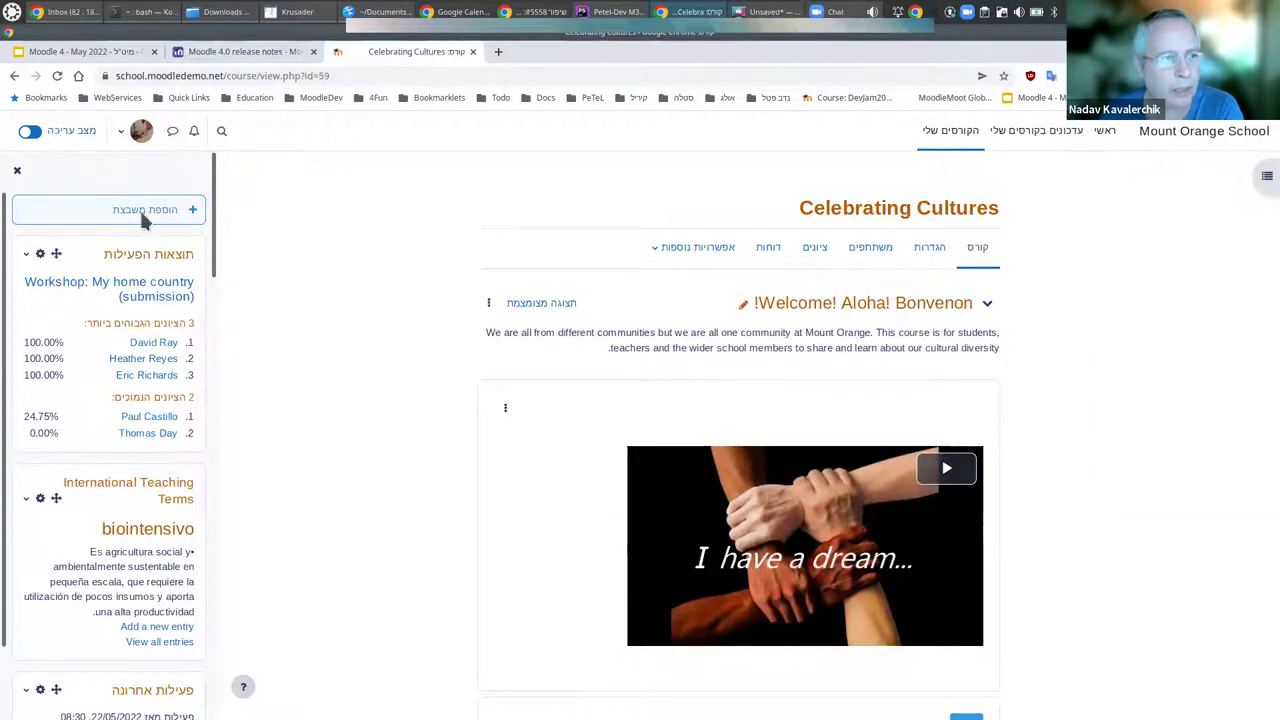
scroll(349, 430, "down", 6)
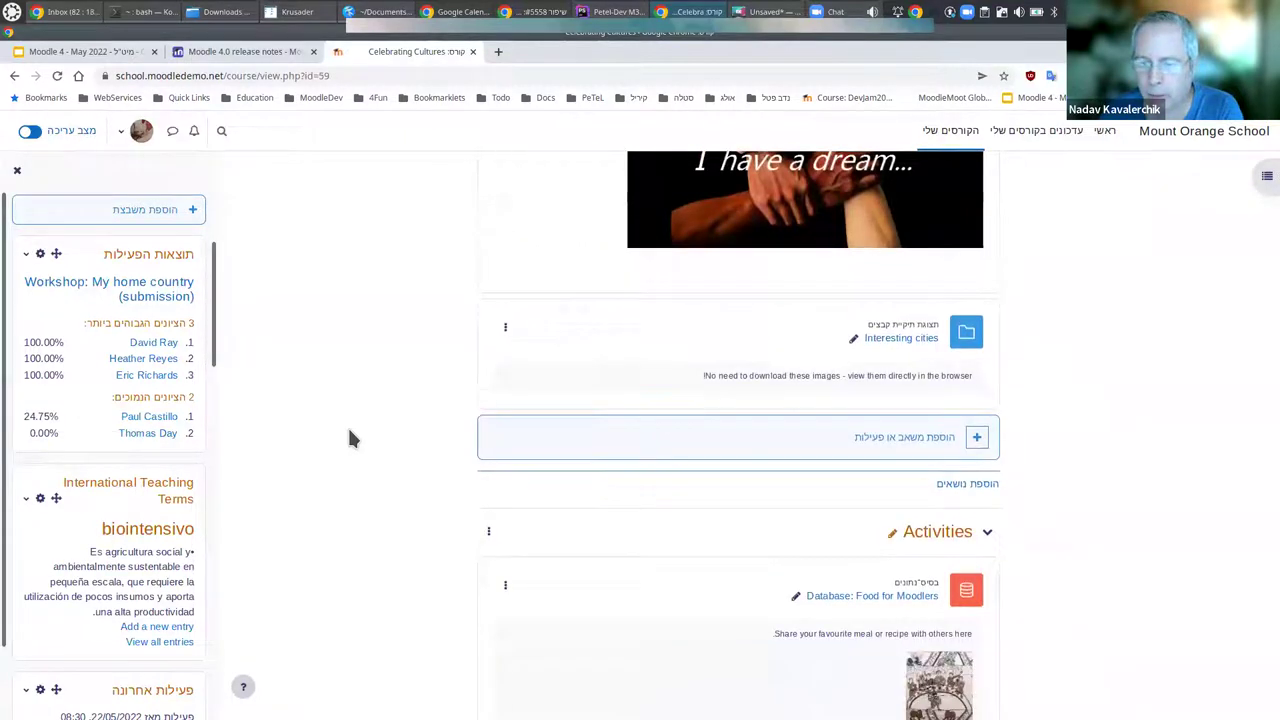
scroll(349, 432, "down", 2)
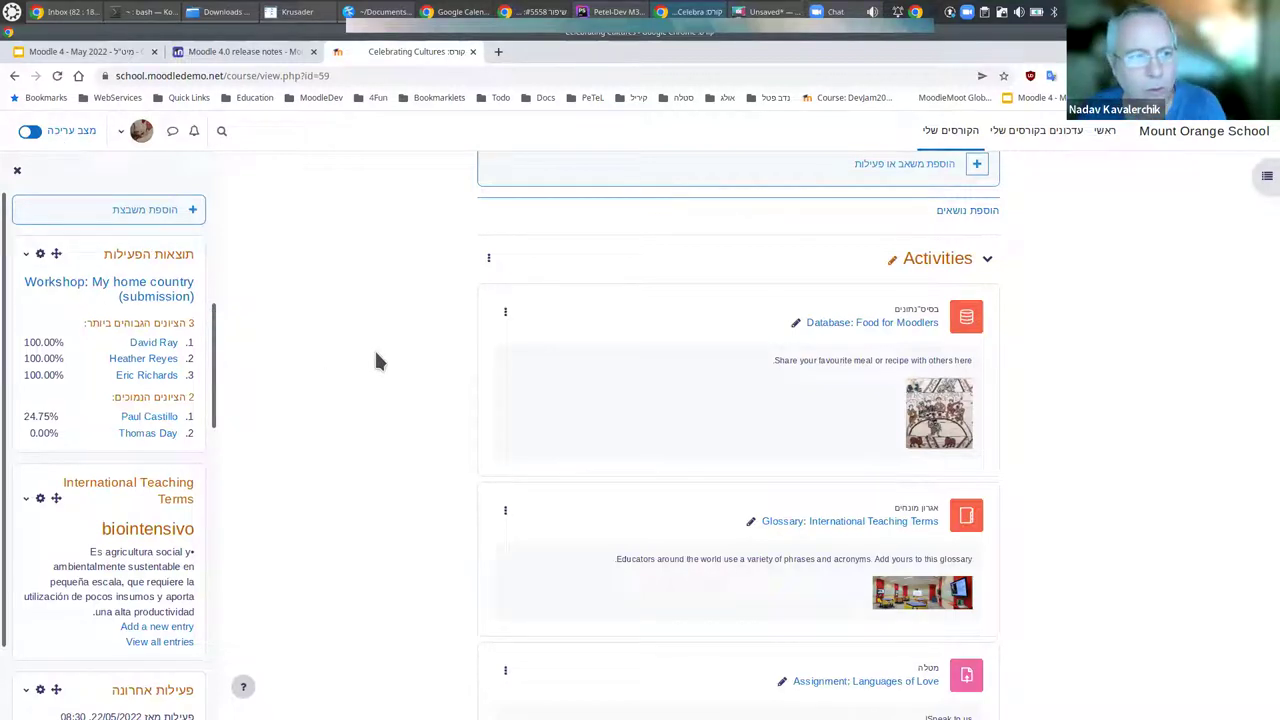
Examine the user menu and its שפת ממשק (interface language) list, and close it without changing the language.
left_click(140, 132)
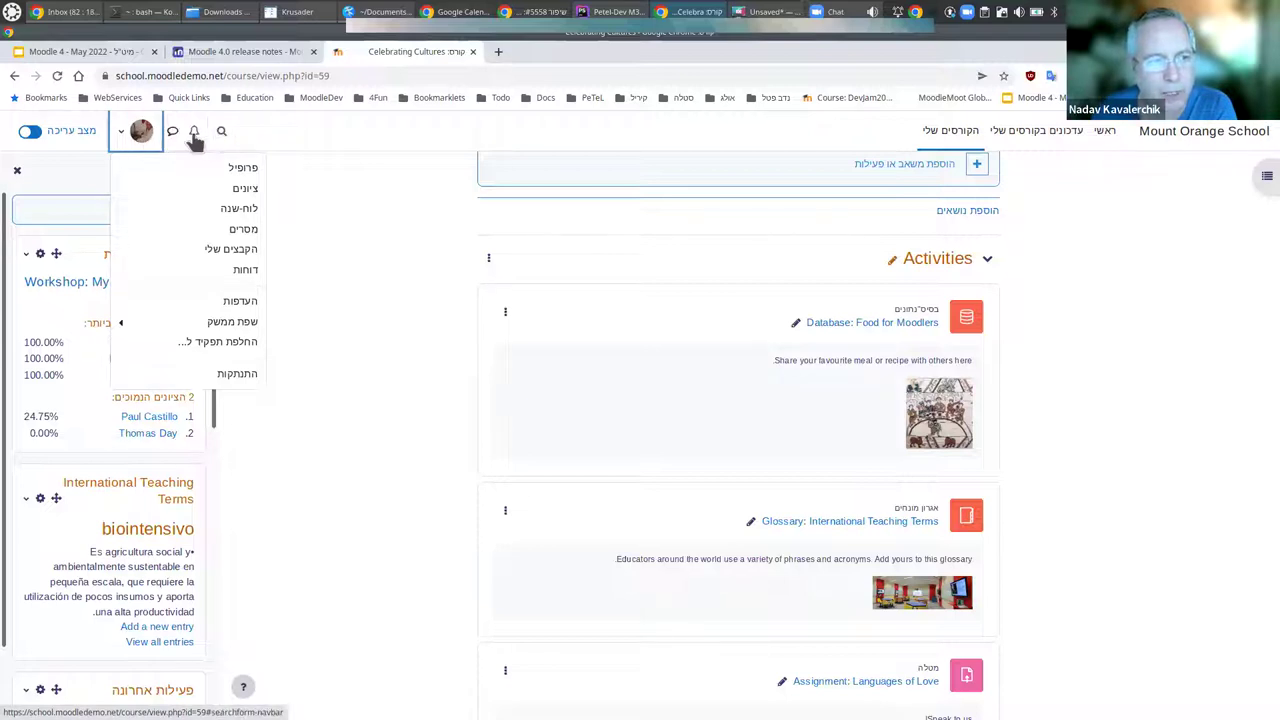
left_click(240, 325)
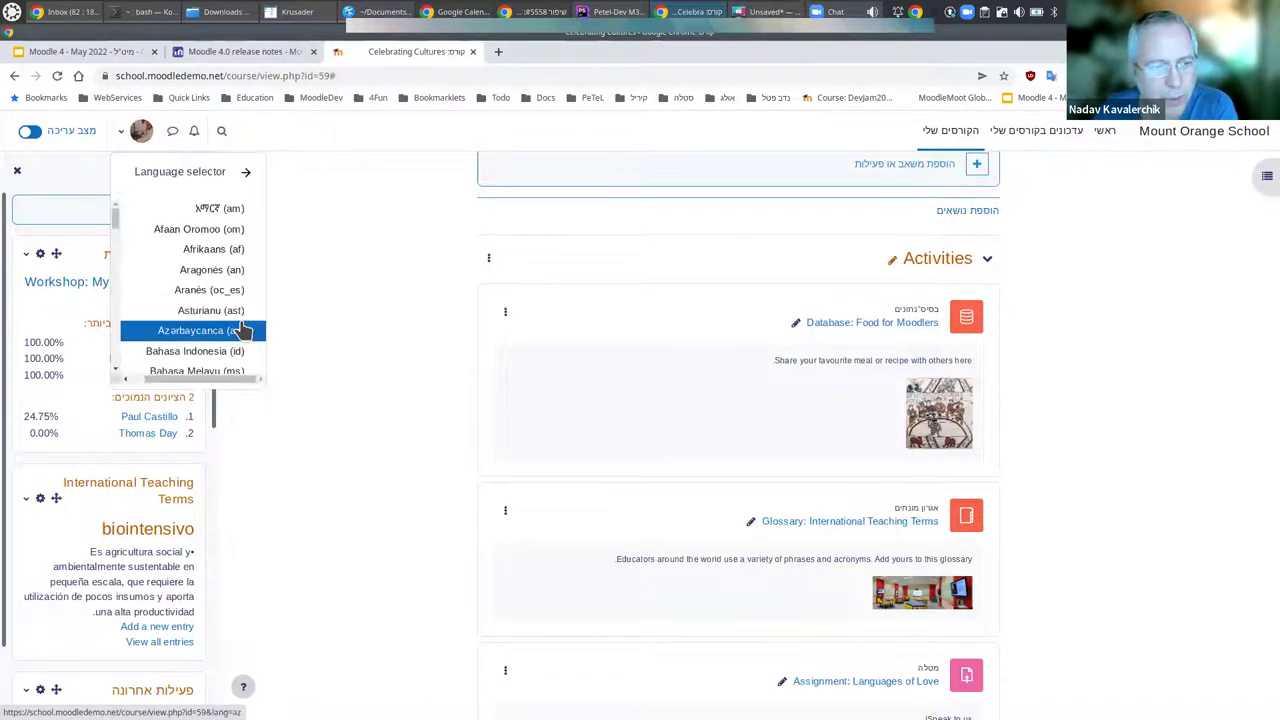
left_click(247, 174)
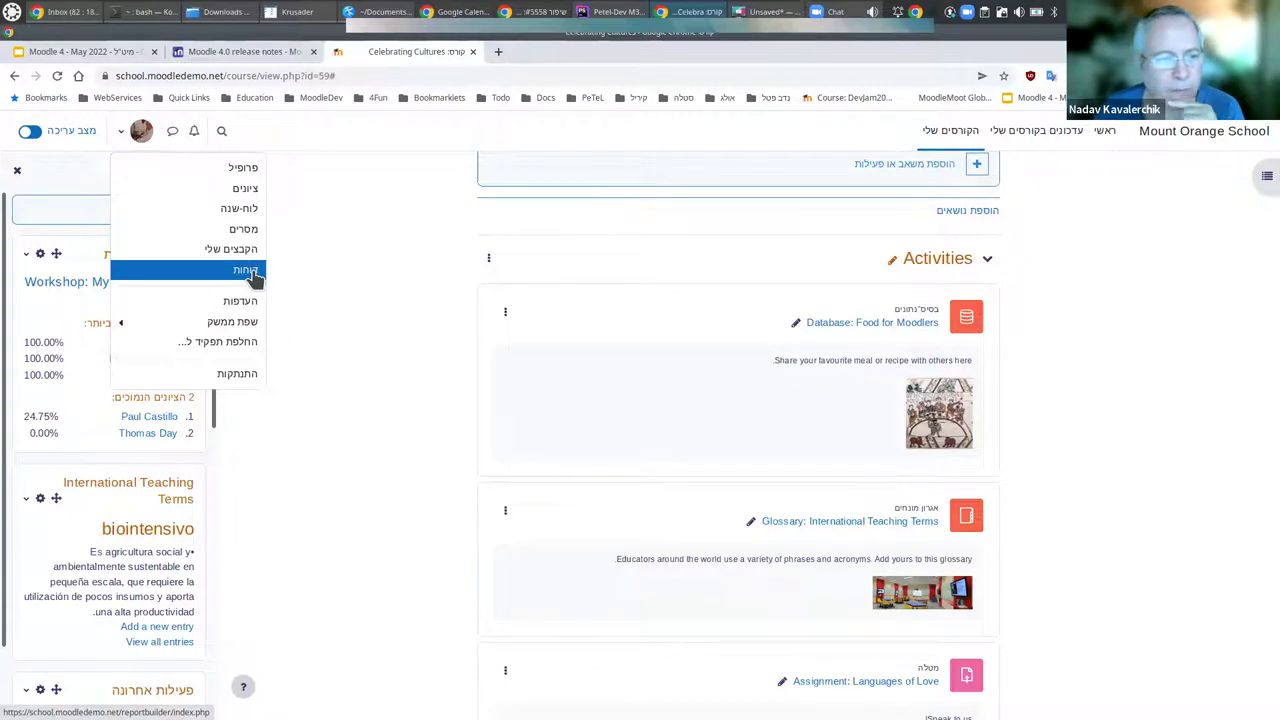
left_click(370, 273)
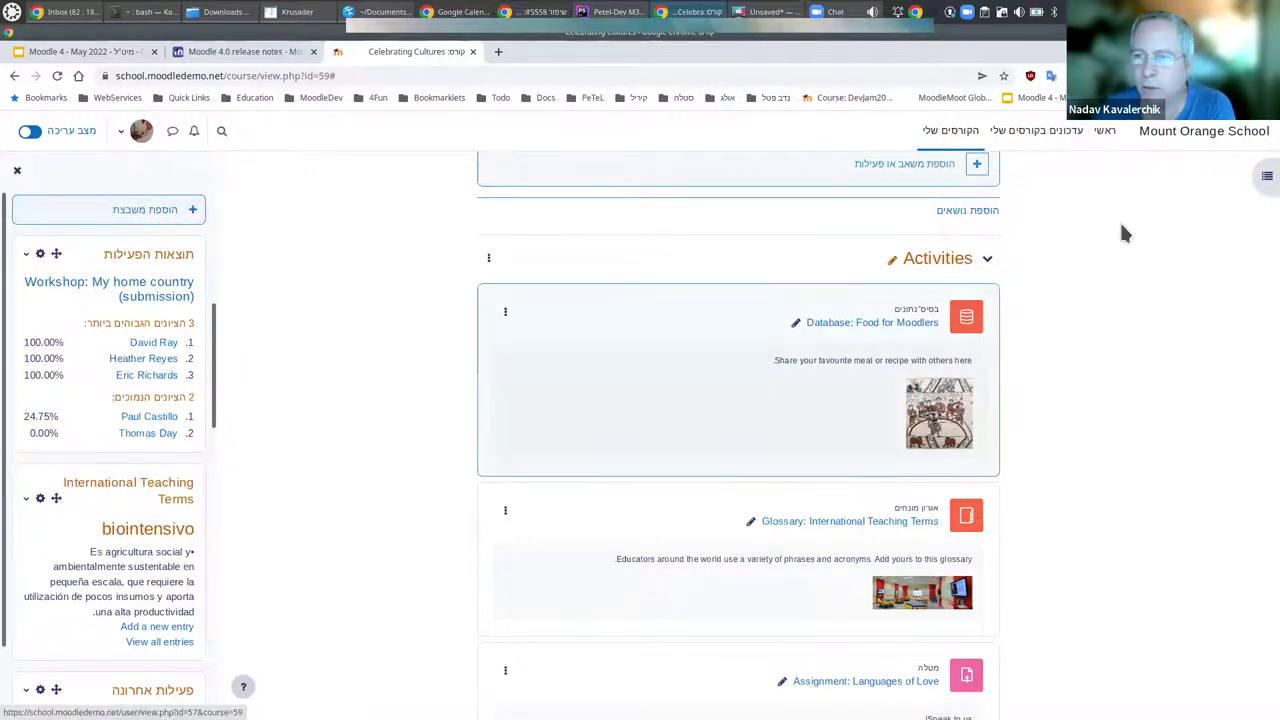
Show the course index again and examine the available actions for the תוצאות הפעילות (activity results) block.
left_click(1262, 179)
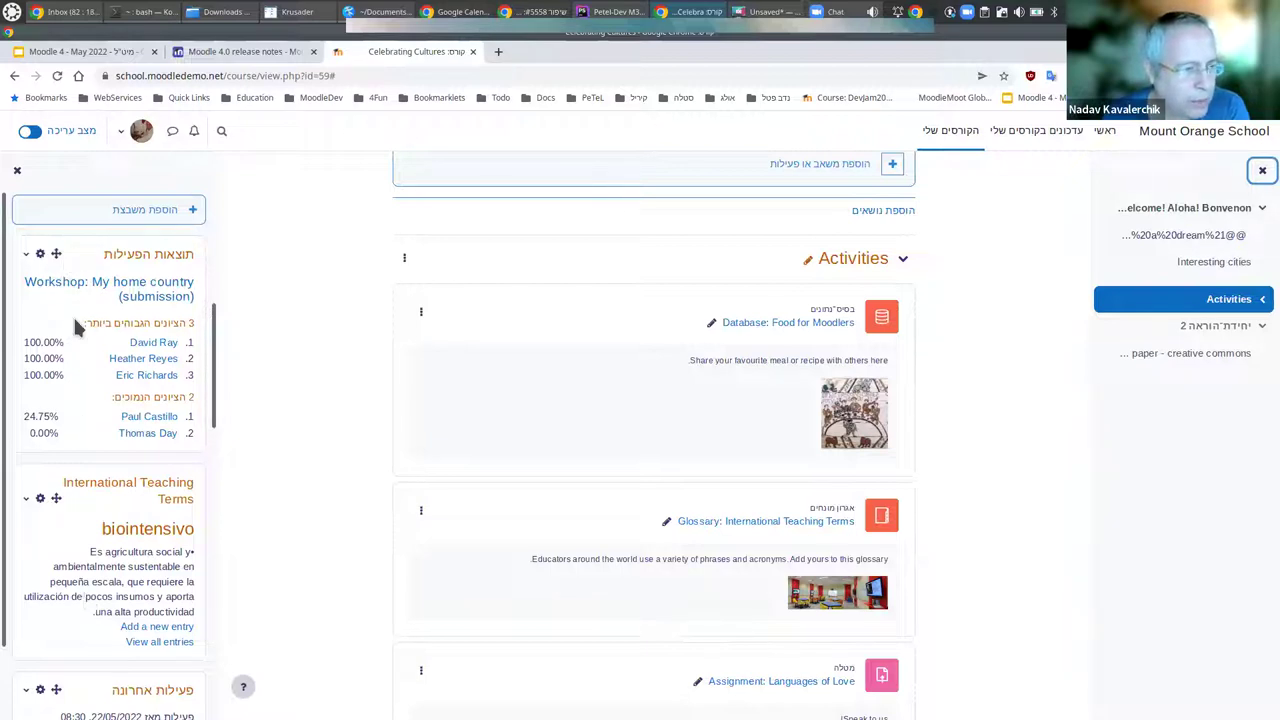
left_click(40, 254)
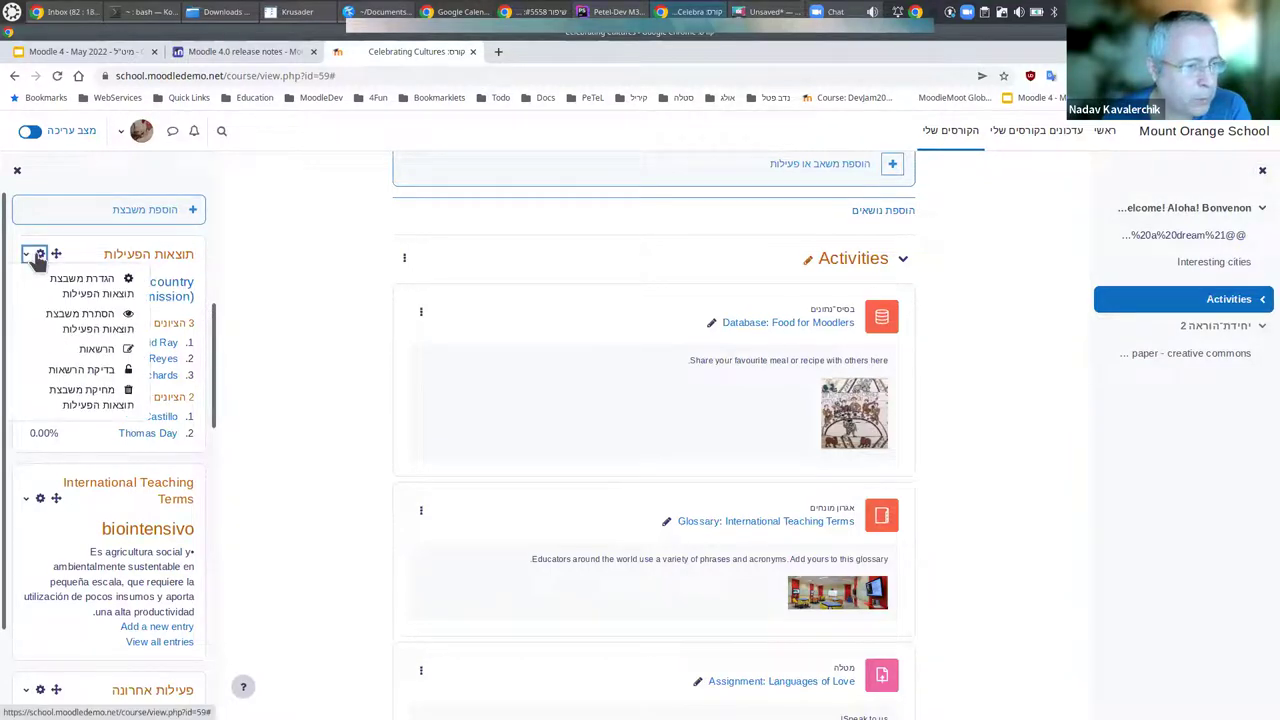
left_click(40, 255)
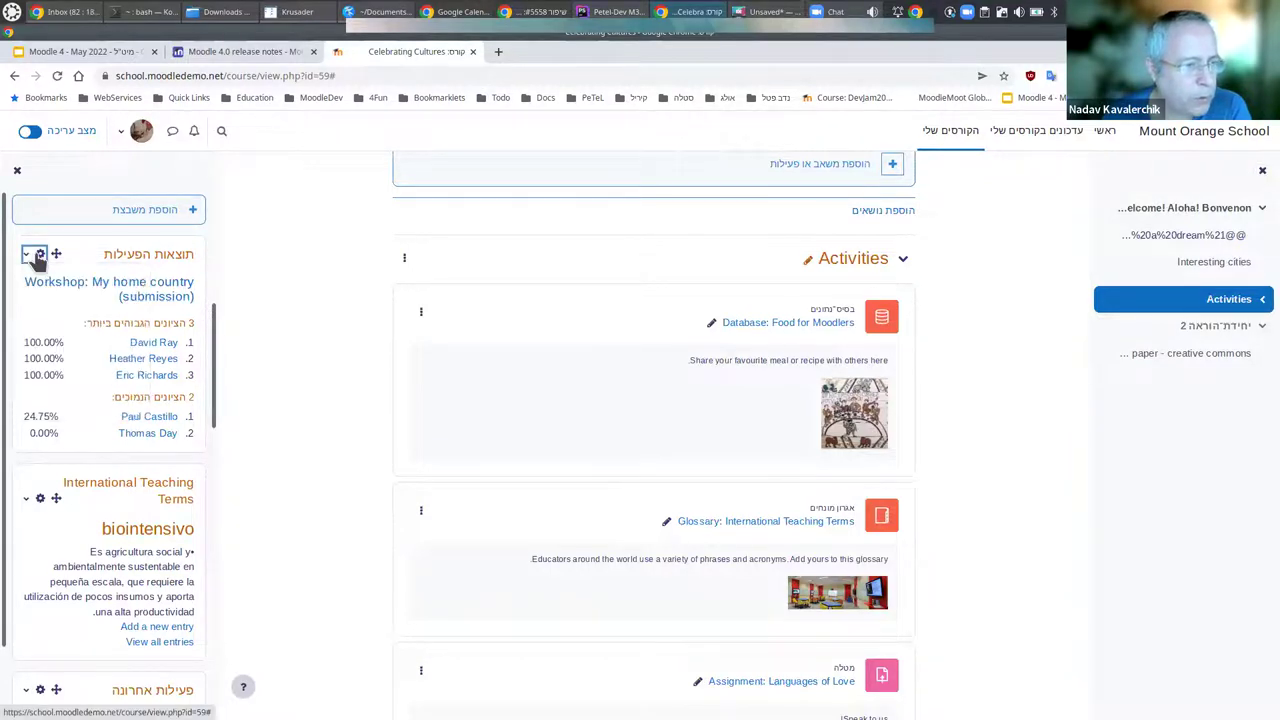
Demonstrate hiding and showing the course's block drawer and course index, and return to הקורסים שלי (My courses).
left_click(17, 172)
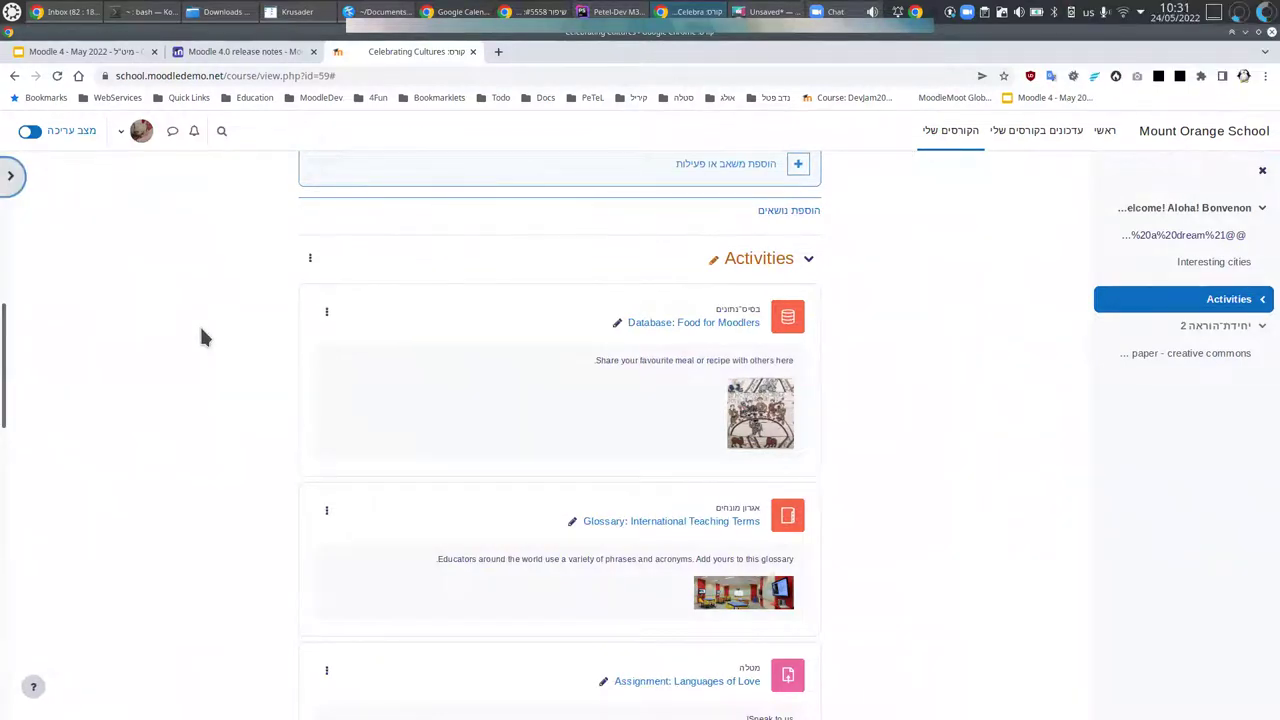
left_click(11, 176)
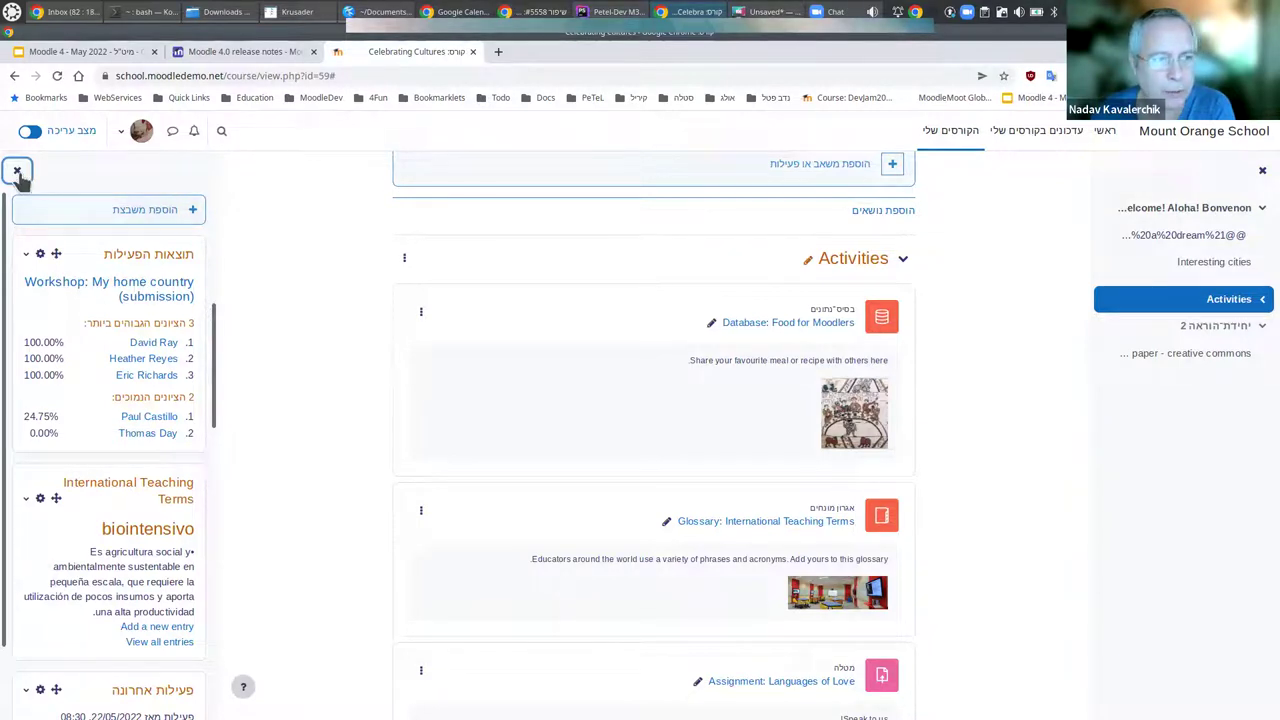
left_click(1263, 176)
left_click(1258, 178)
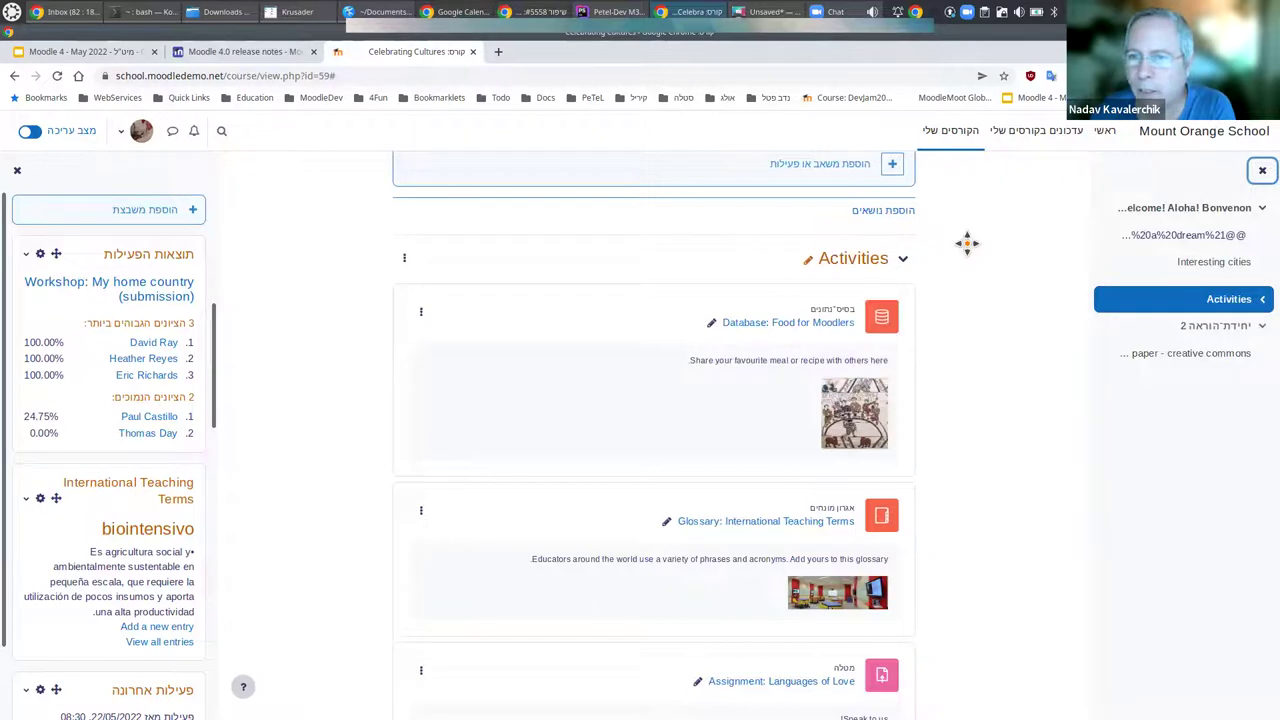
scroll(1014, 223, "up", 2)
left_click(958, 132)
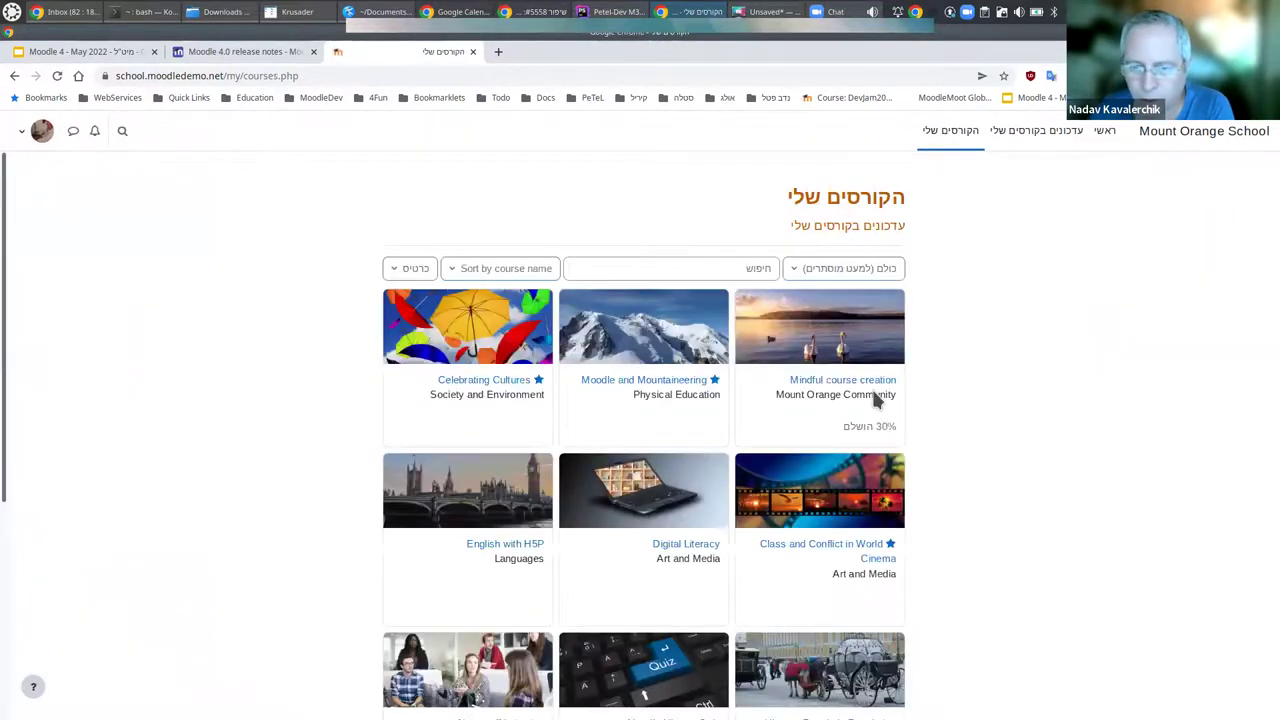
Open the Mindful course creation course and hide its block drawer, keeping the course index shown.
left_click(846, 380)
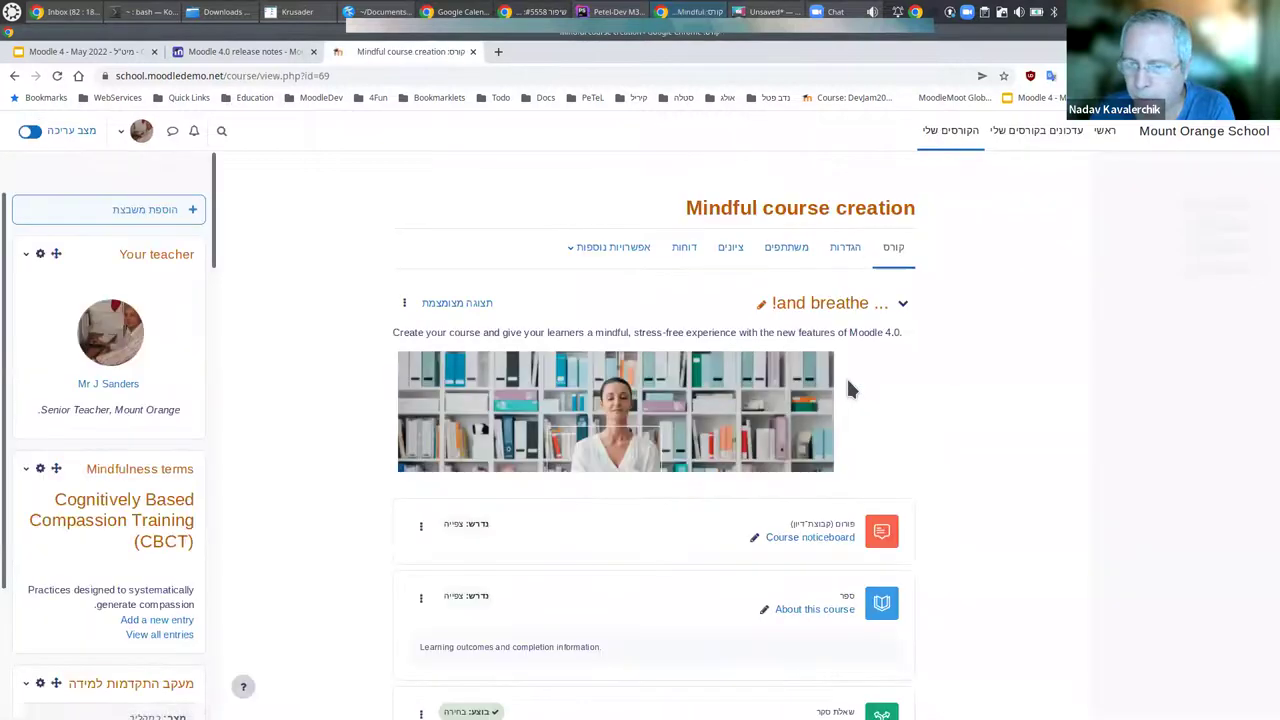
scroll(1223, 334, "down", 2)
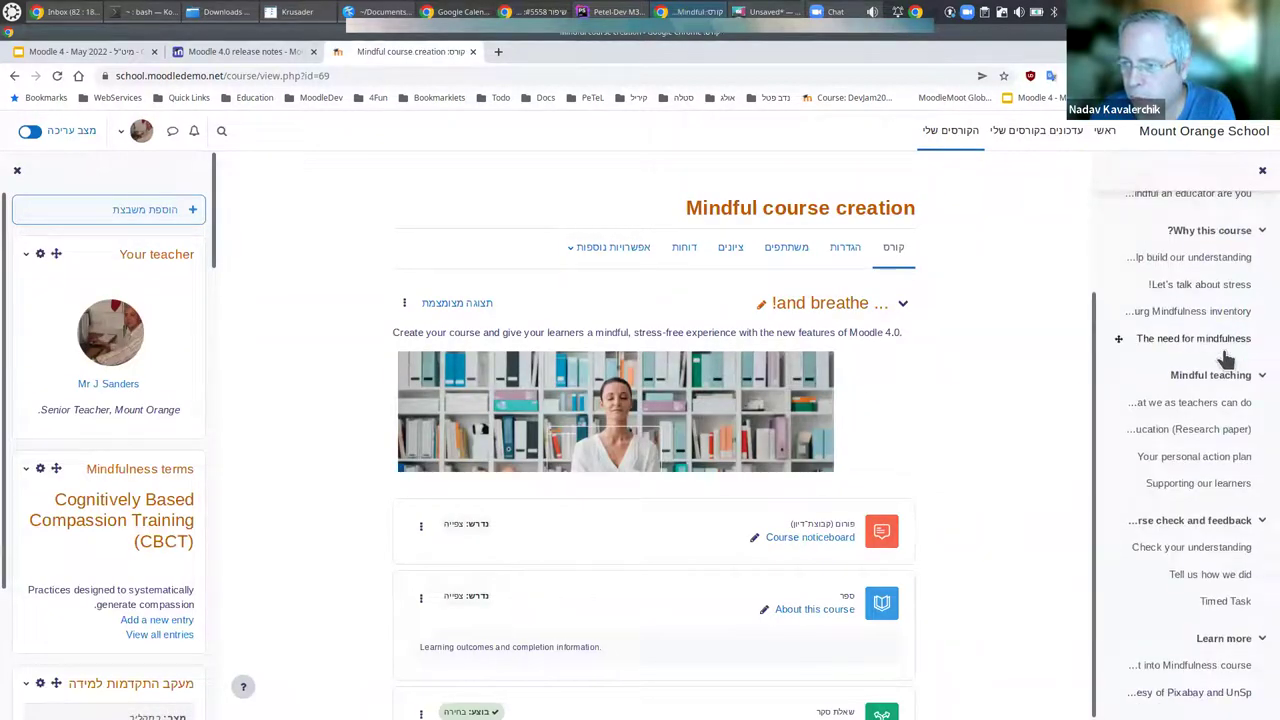
scroll(1229, 368, "up", 2)
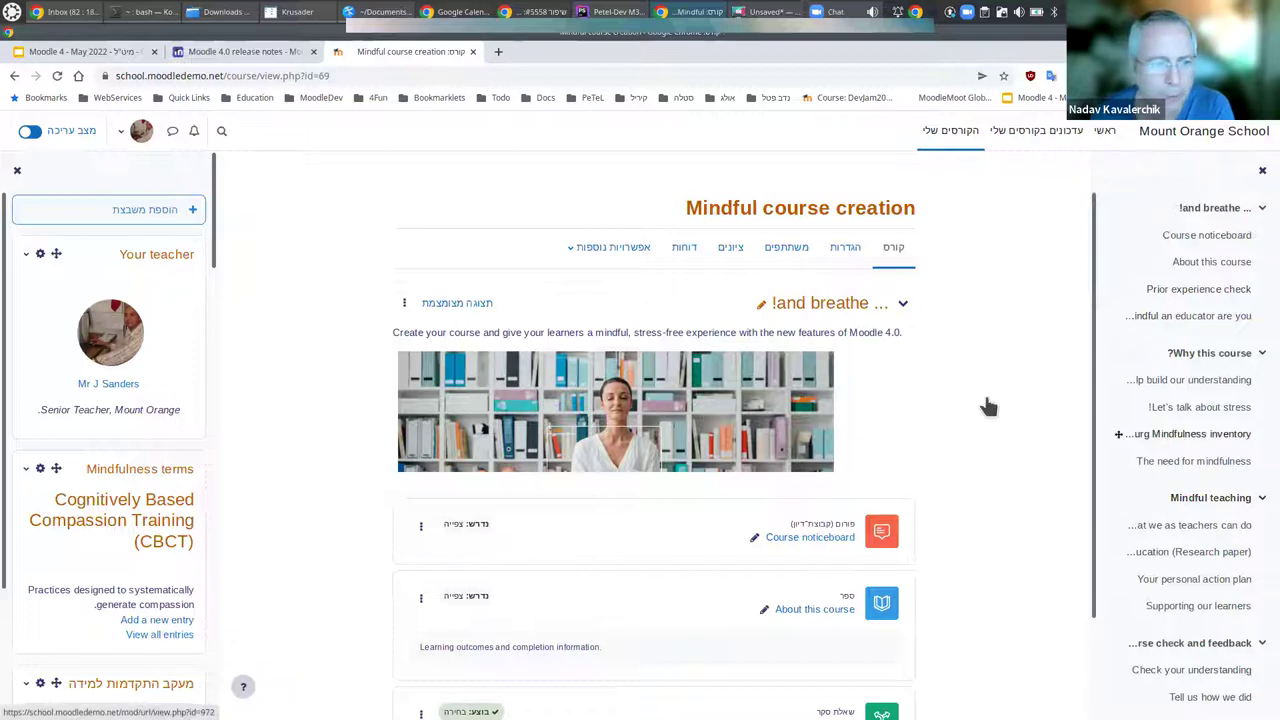
left_click(17, 171)
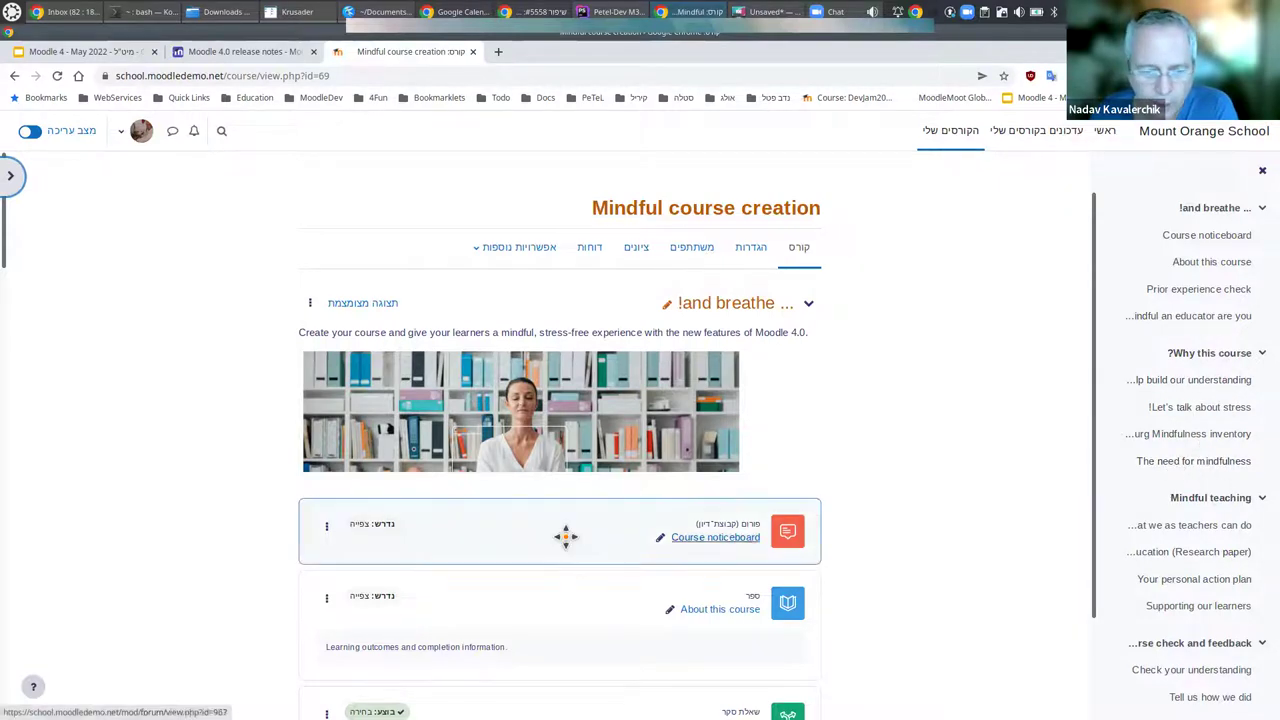
Move the book The need for mindfulness from the Why this course? section to the start of the Mindful teaching section.
scroll(880, 541, "down", 3)
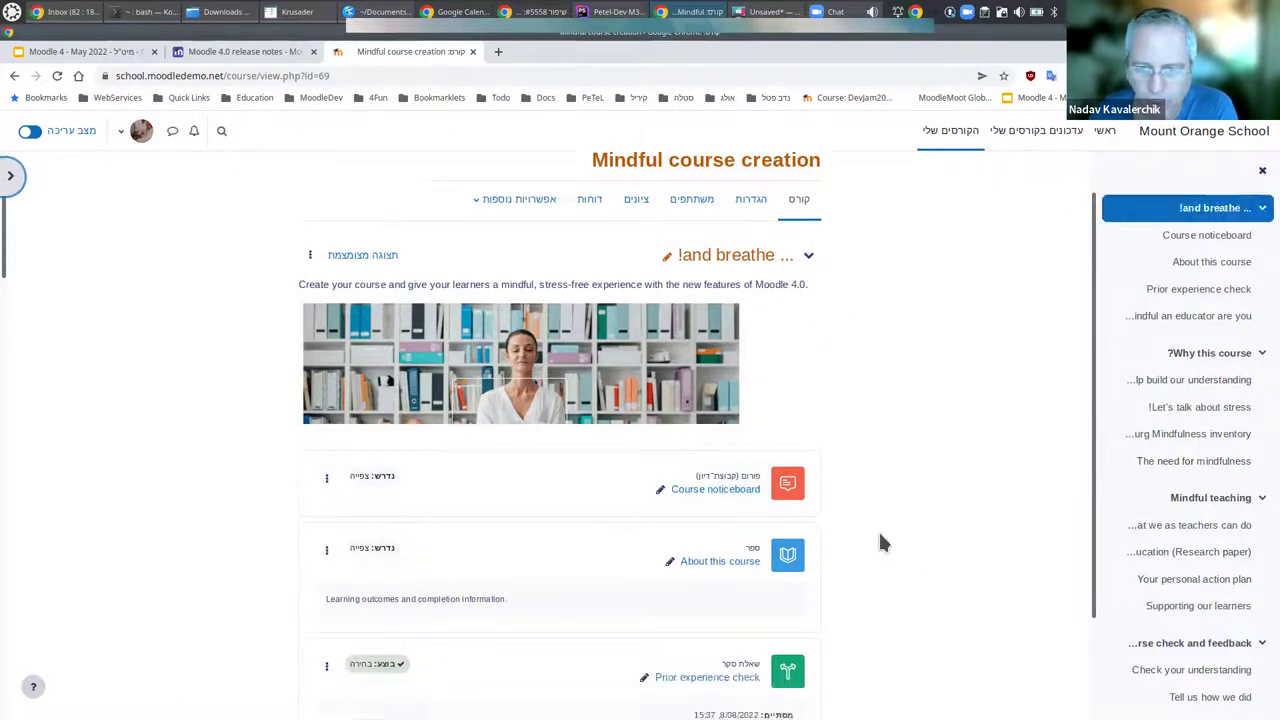
scroll(879, 533, "down", 3)
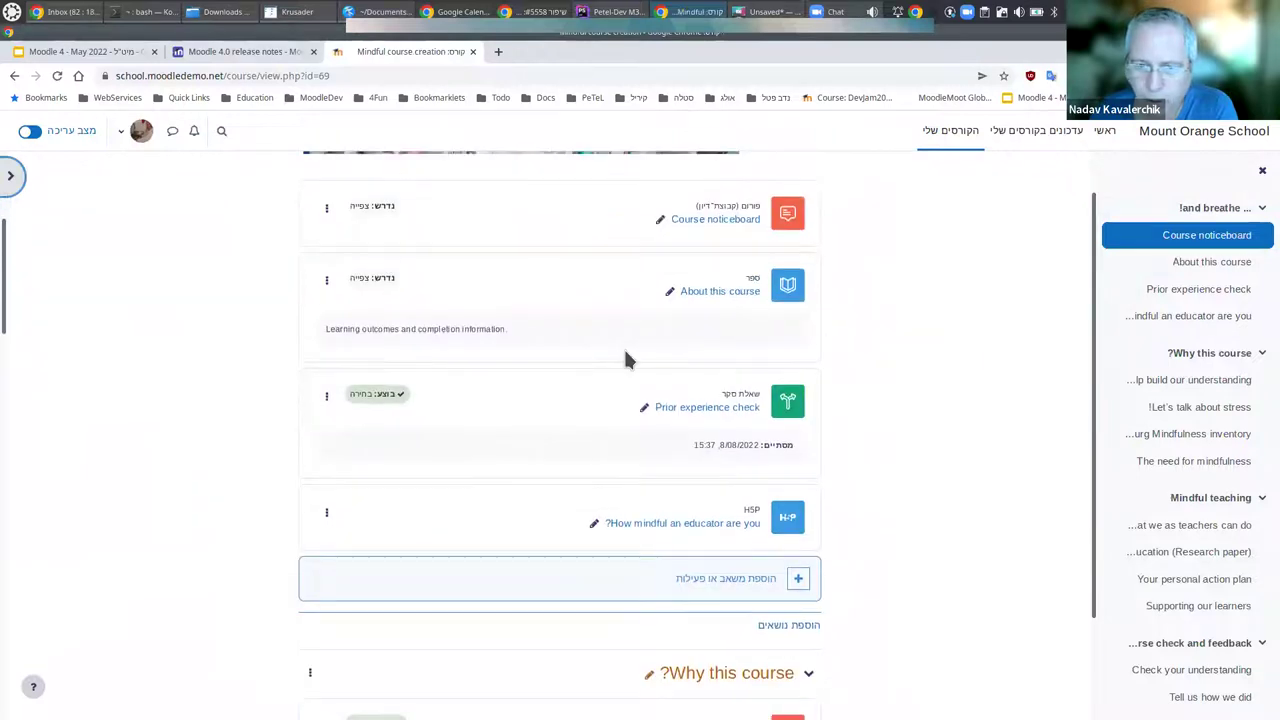
scroll(616, 356, "down", 10)
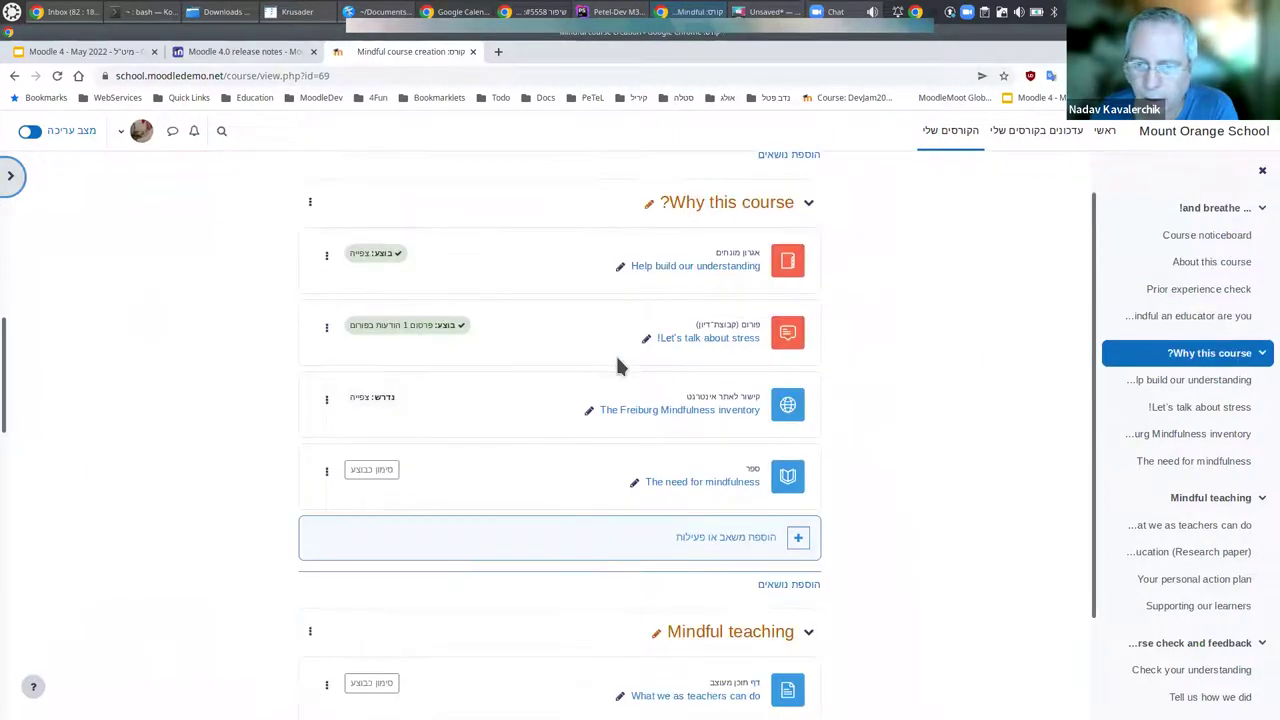
scroll(617, 366, "down", 2)
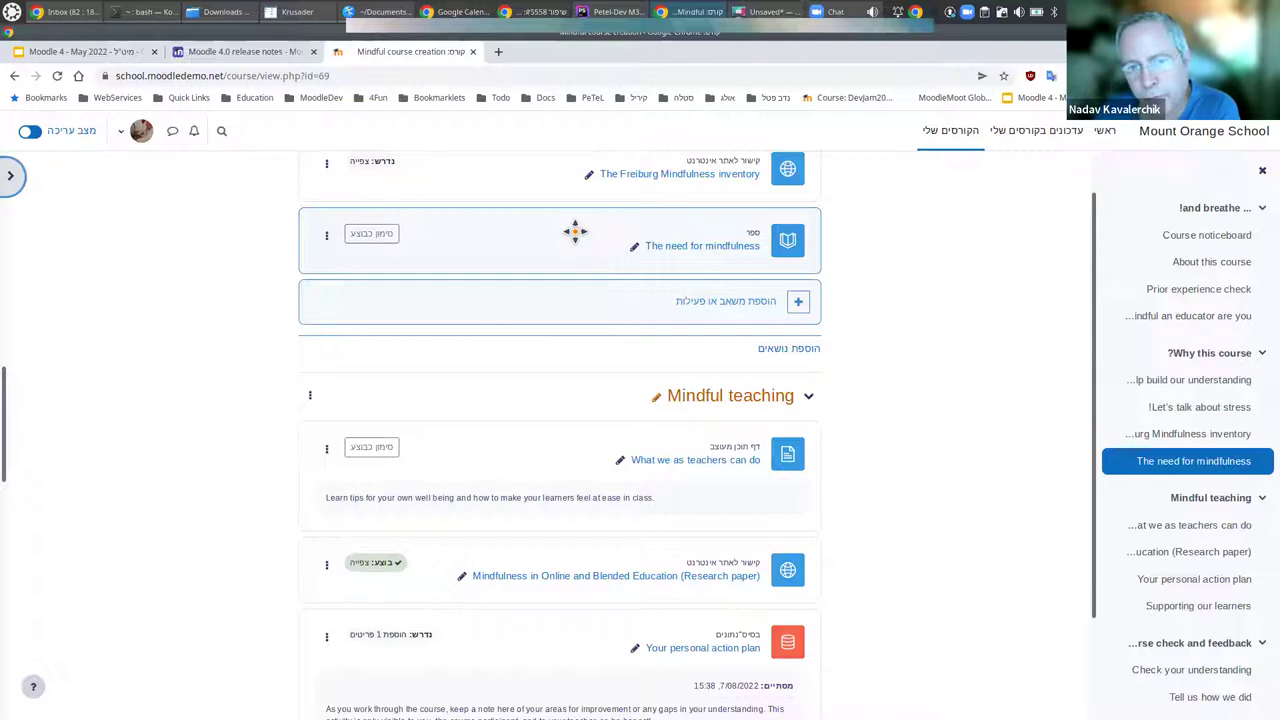
left_click_drag(575, 232, 533, 428)
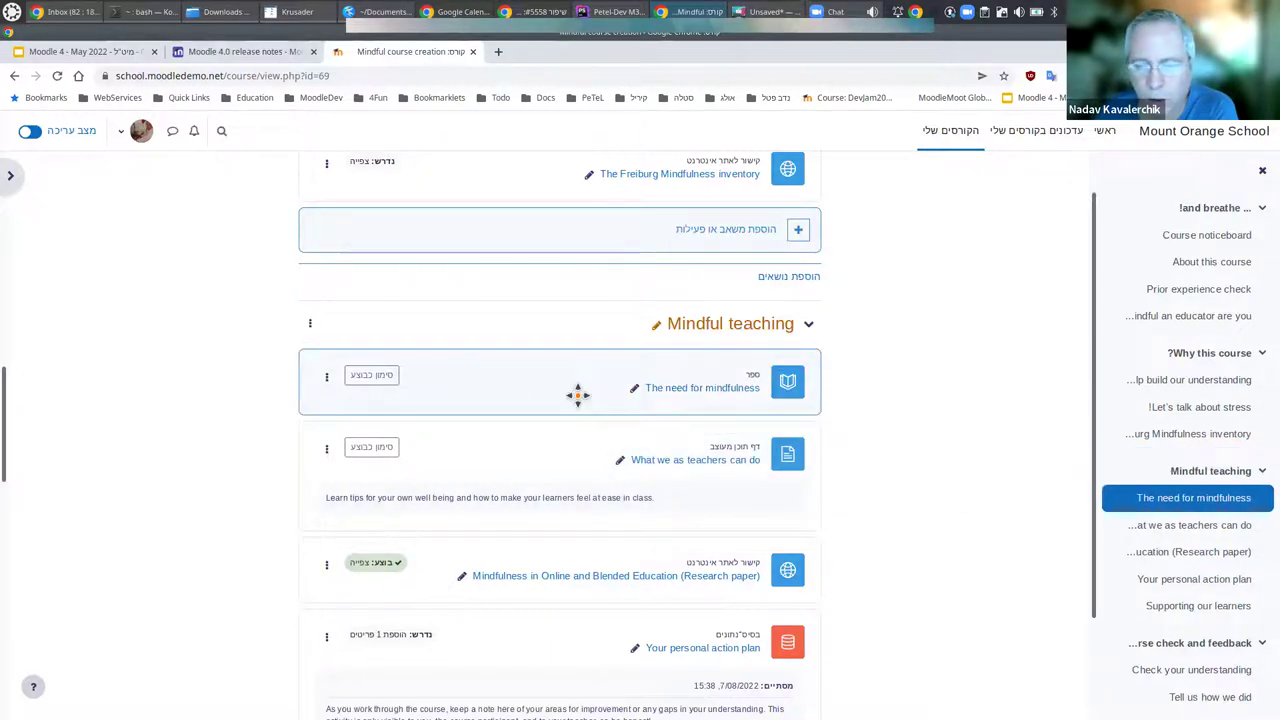
In the course index, move The need for mindfulness directly below the Mindfulness in Online and Blended Education (Research paper) link.
scroll(1234, 472, "down", 3)
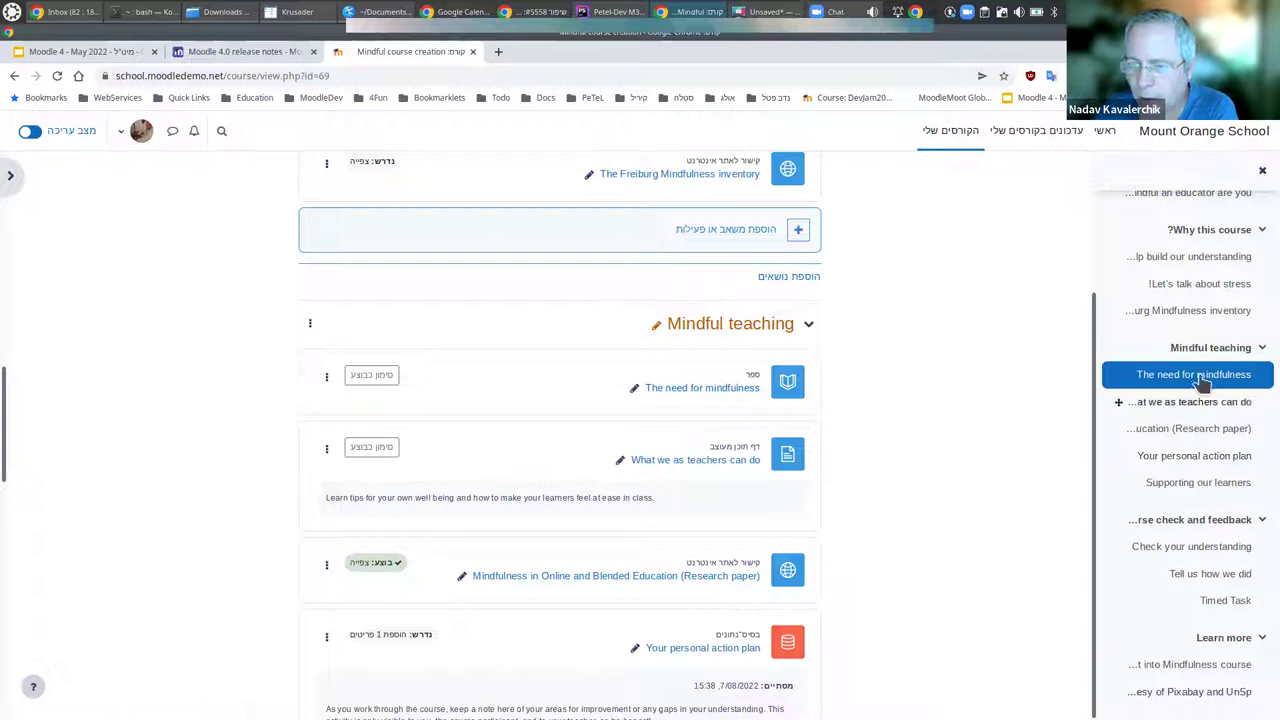
left_click_drag(1203, 385, 1181, 474)
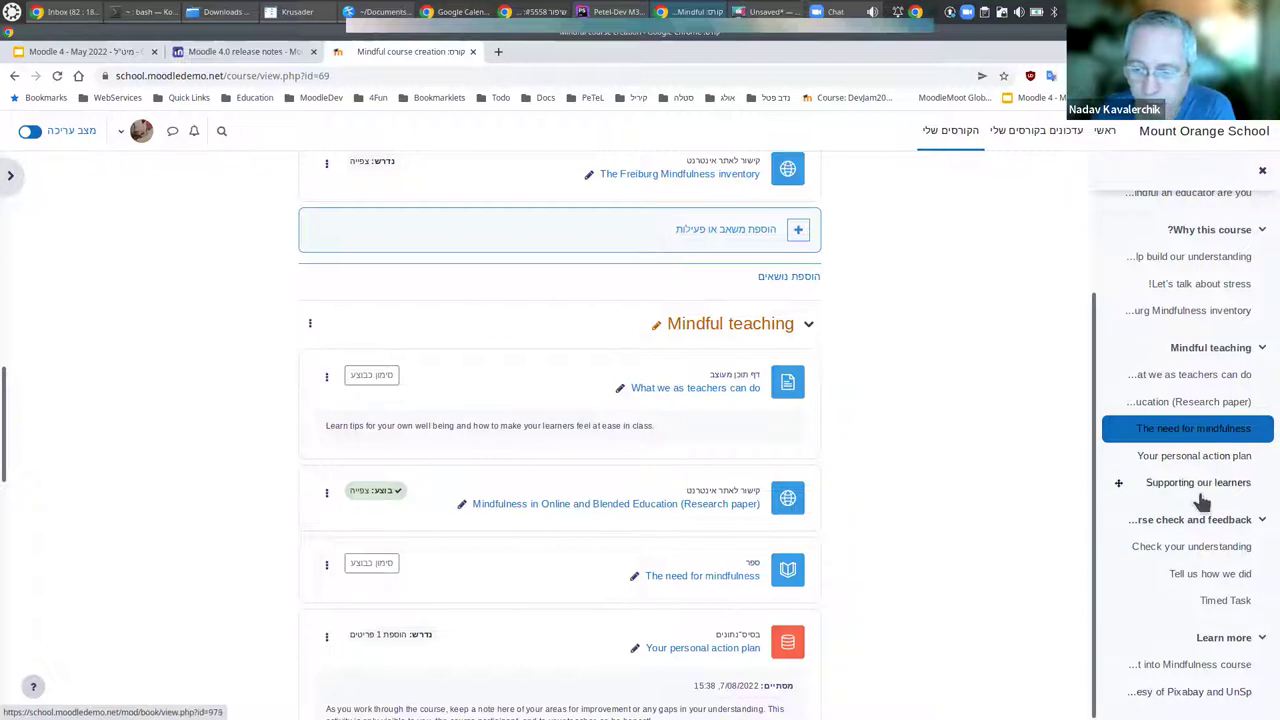
scroll(1198, 493, "up", 1)
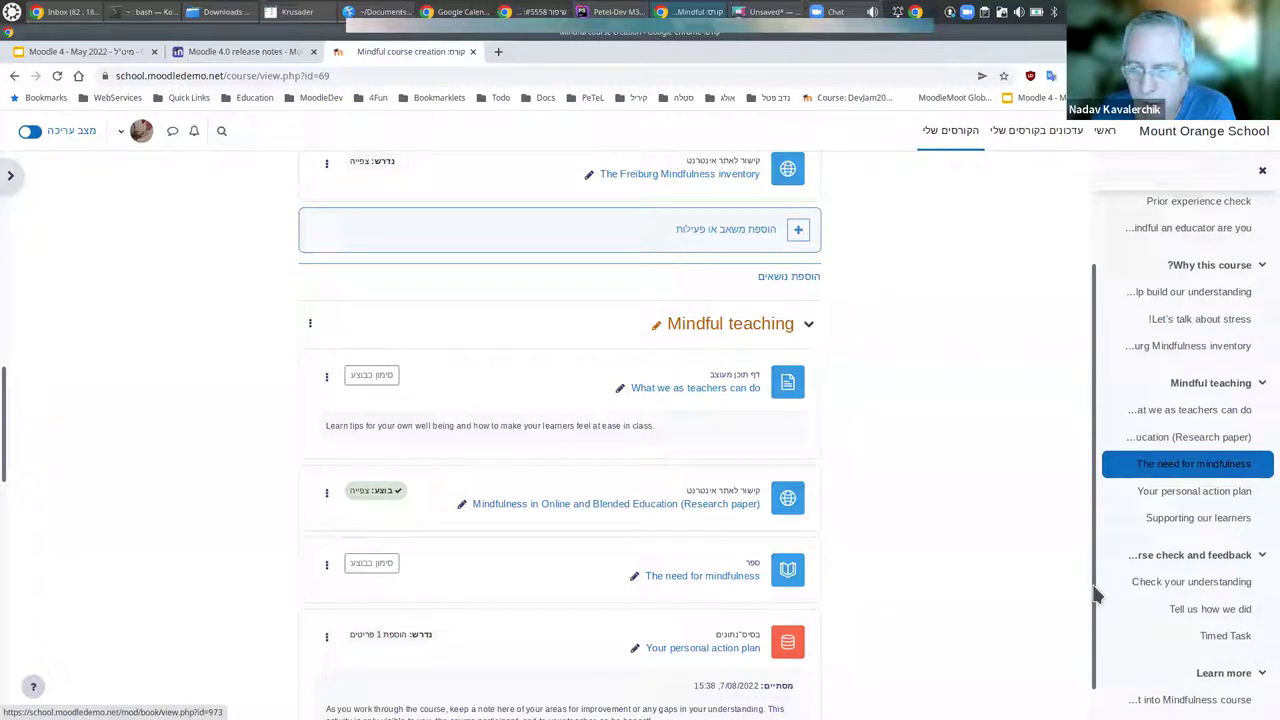
scroll(1200, 634, "down", 1)
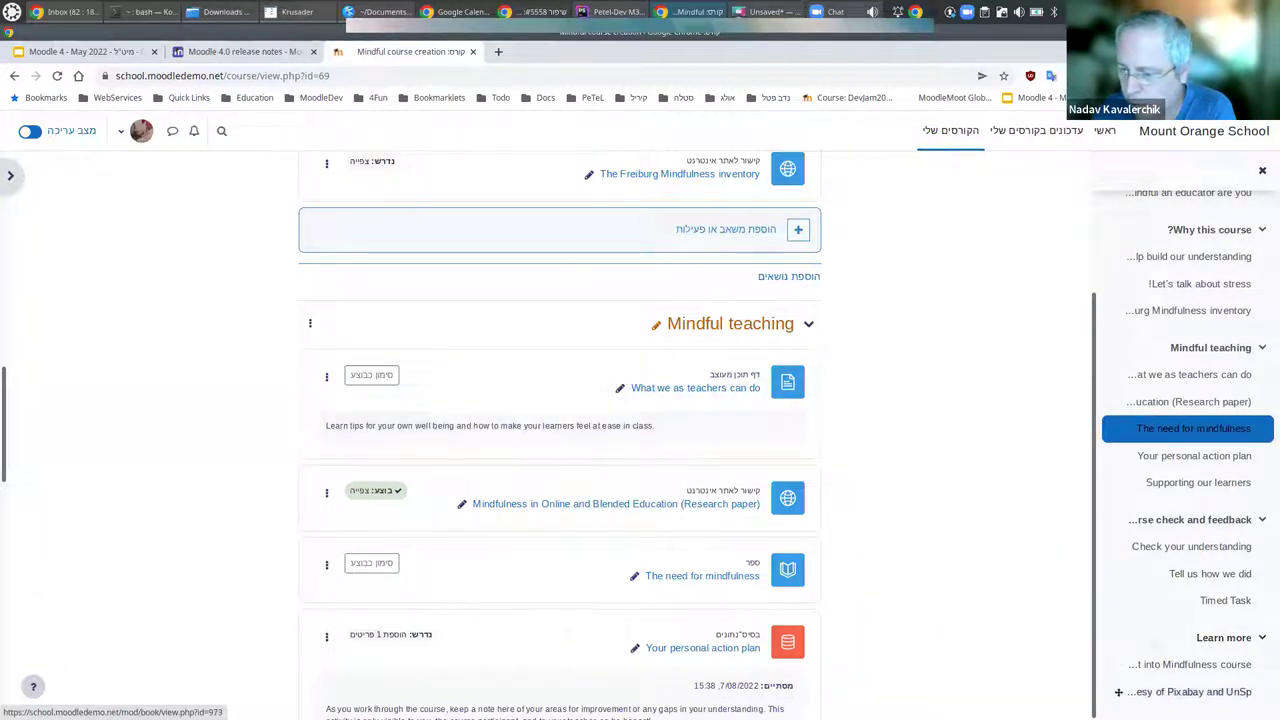
Move Moodle Academy: Insight into Mindfulness course from Learn more in the course index to the start of the Mindful teaching section on the page.
scroll(1247, 381, "up", 3)
scroll(1247, 388, "down", 1)
scroll(1230, 500, "down", 2)
left_click_drag(1118, 664, 542, 346)
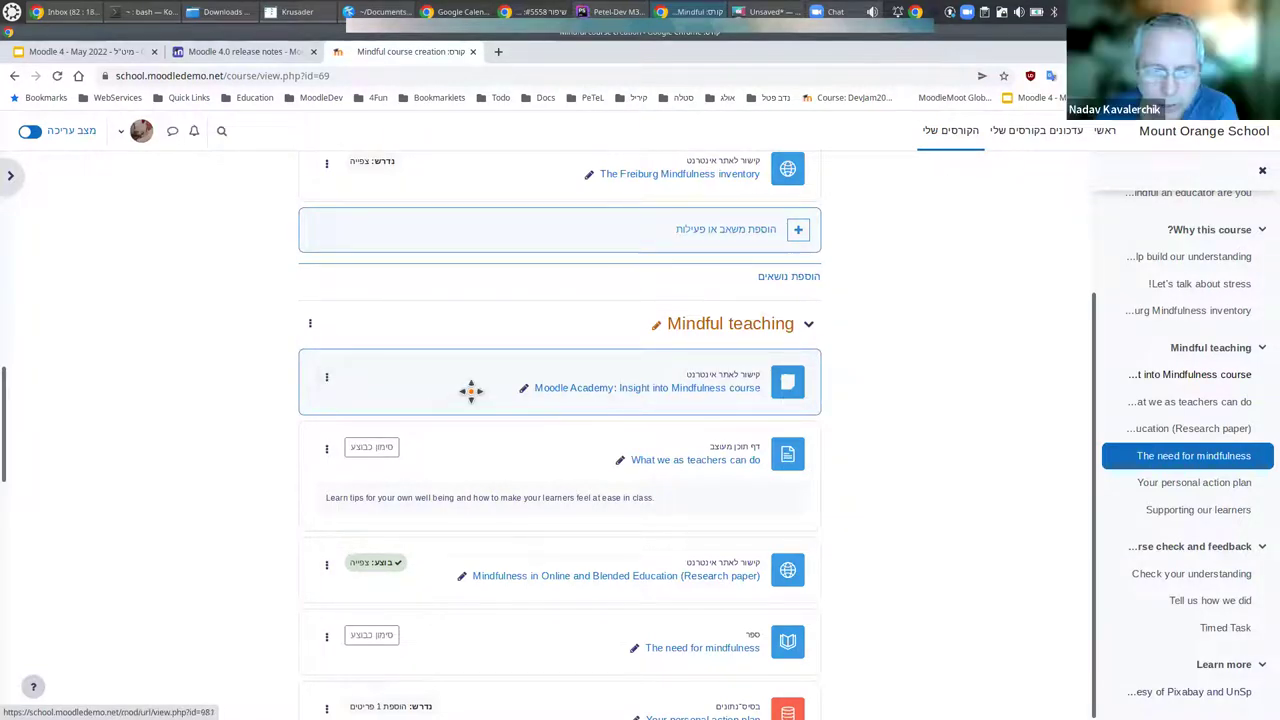
Move the Moodle Academy: Insight into Mindfulness course link into the Why this course? section, directly below Help build our understanding.
left_click_drag(471, 391, 1198, 280)
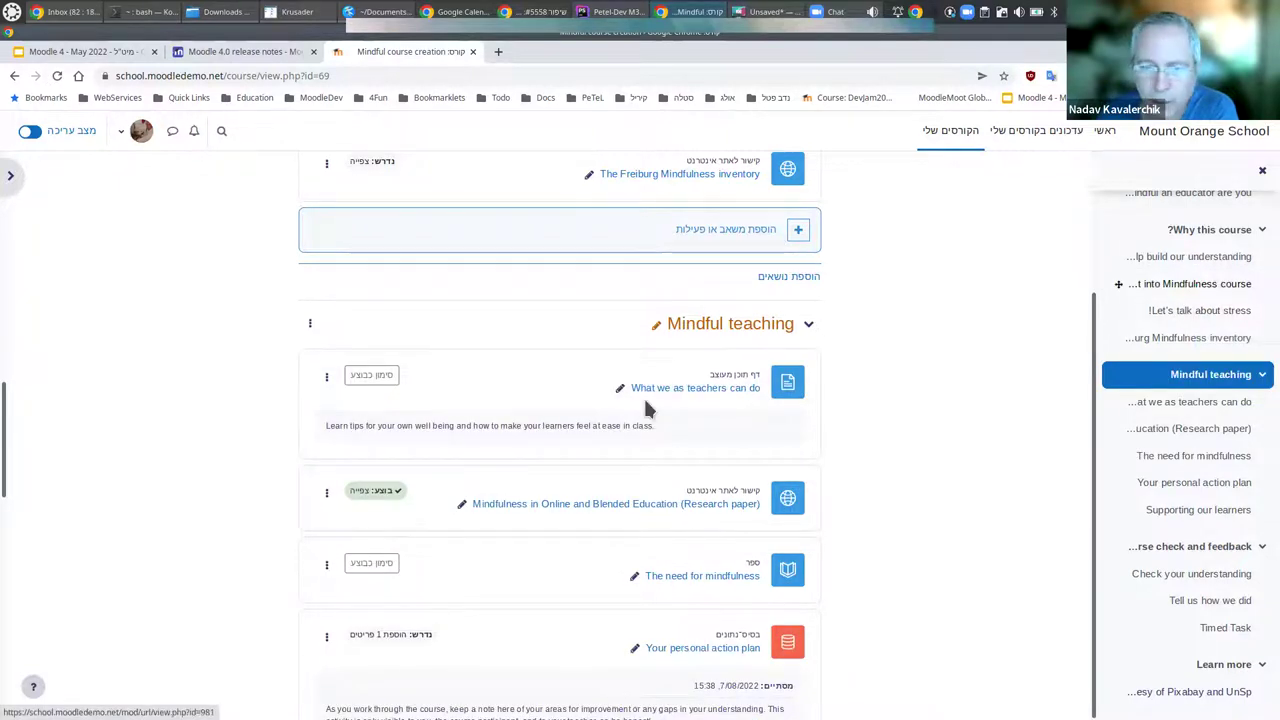
scroll(634, 396, "up", 3)
scroll(634, 400, "up", 3)
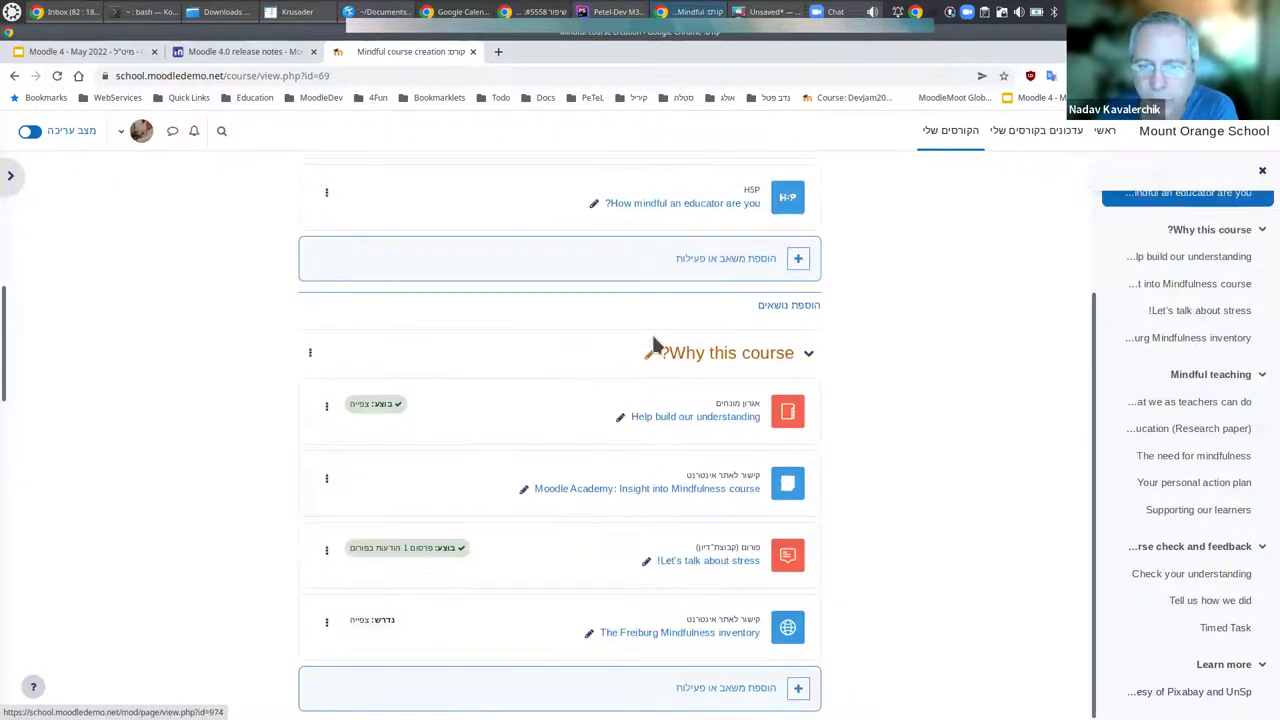
scroll(647, 397, "down", 2)
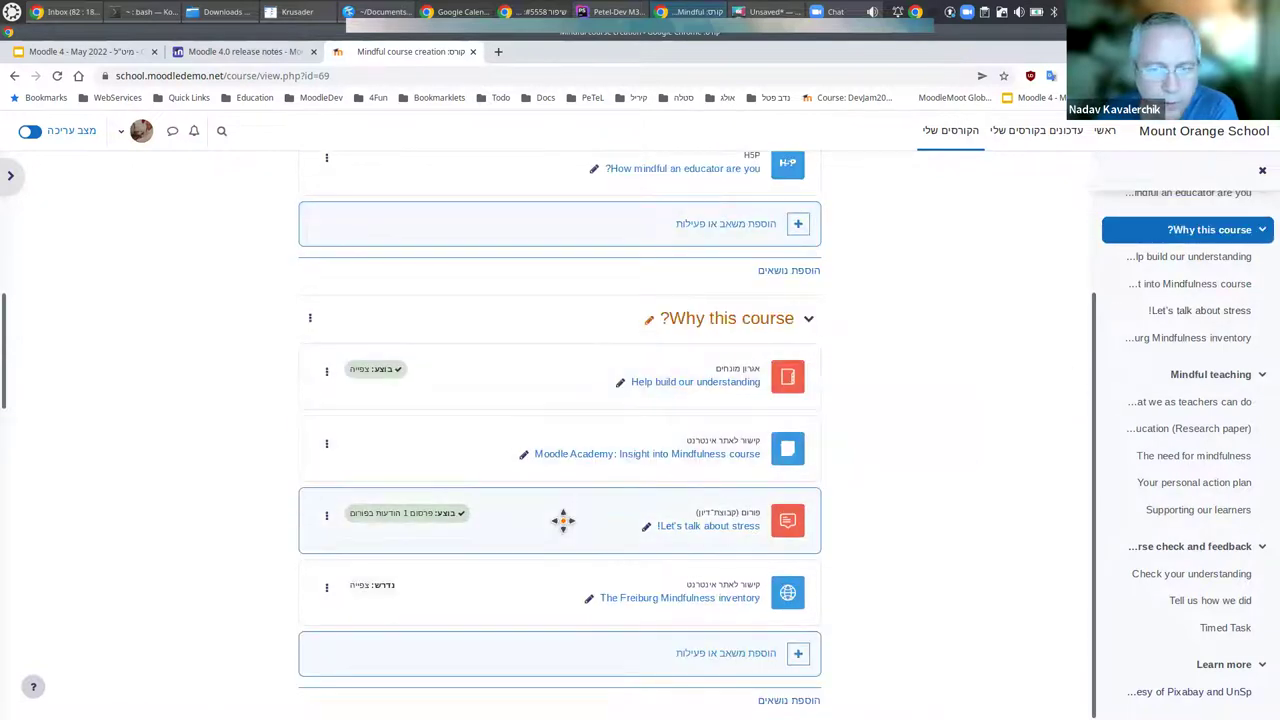
Use the העברה (move) action to place the What we as teachers can do page after Your personal action plan in Mindful teaching.
scroll(563, 520, "down", 2)
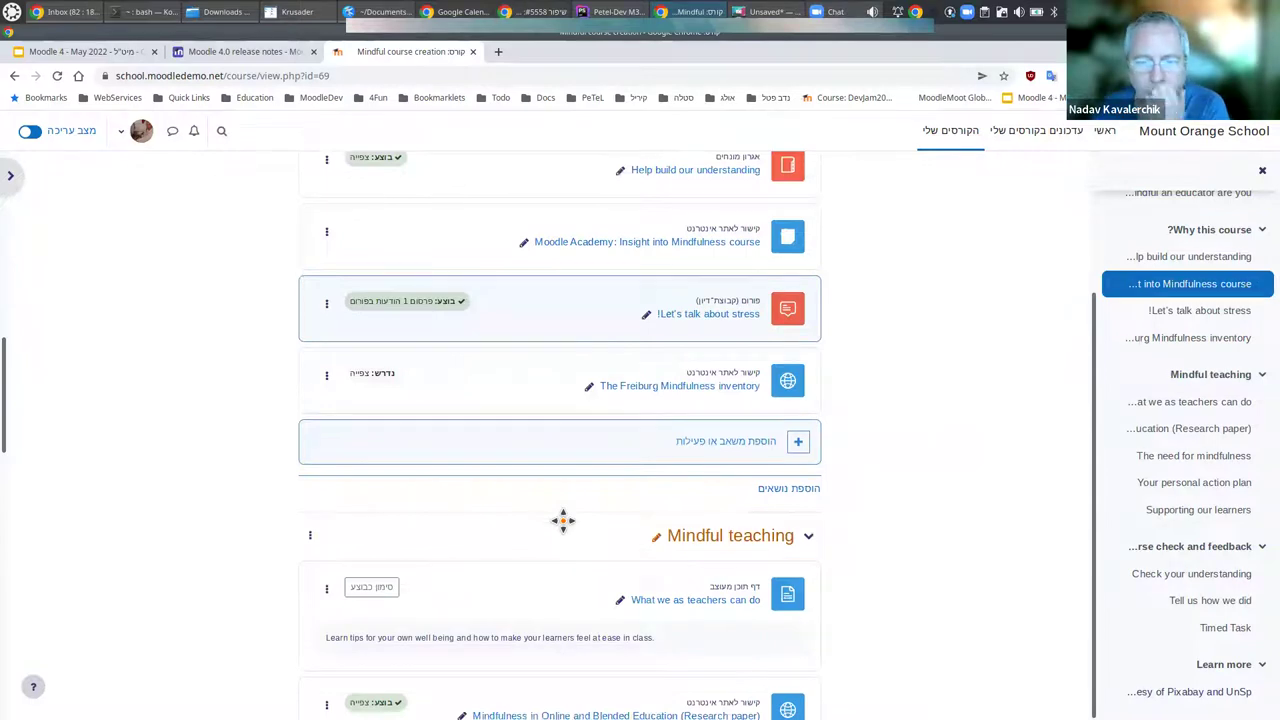
scroll(563, 520, "down", 1)
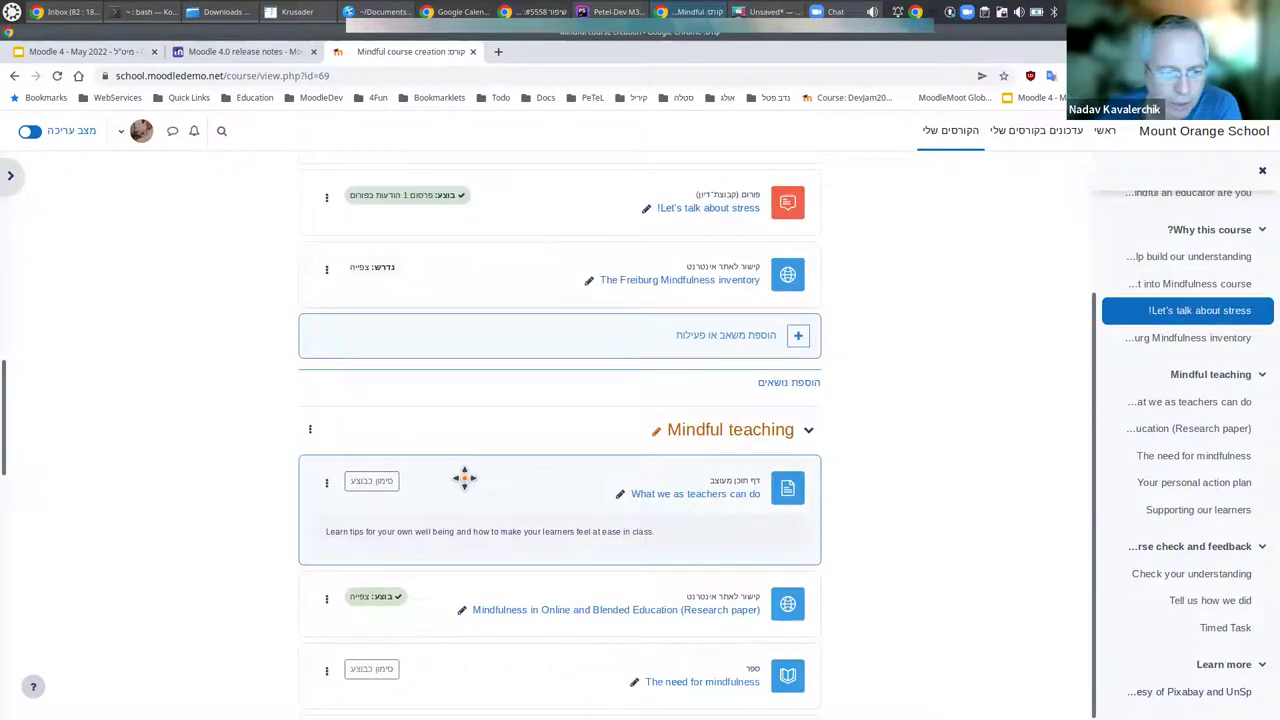
scroll(463, 477, "down", 1)
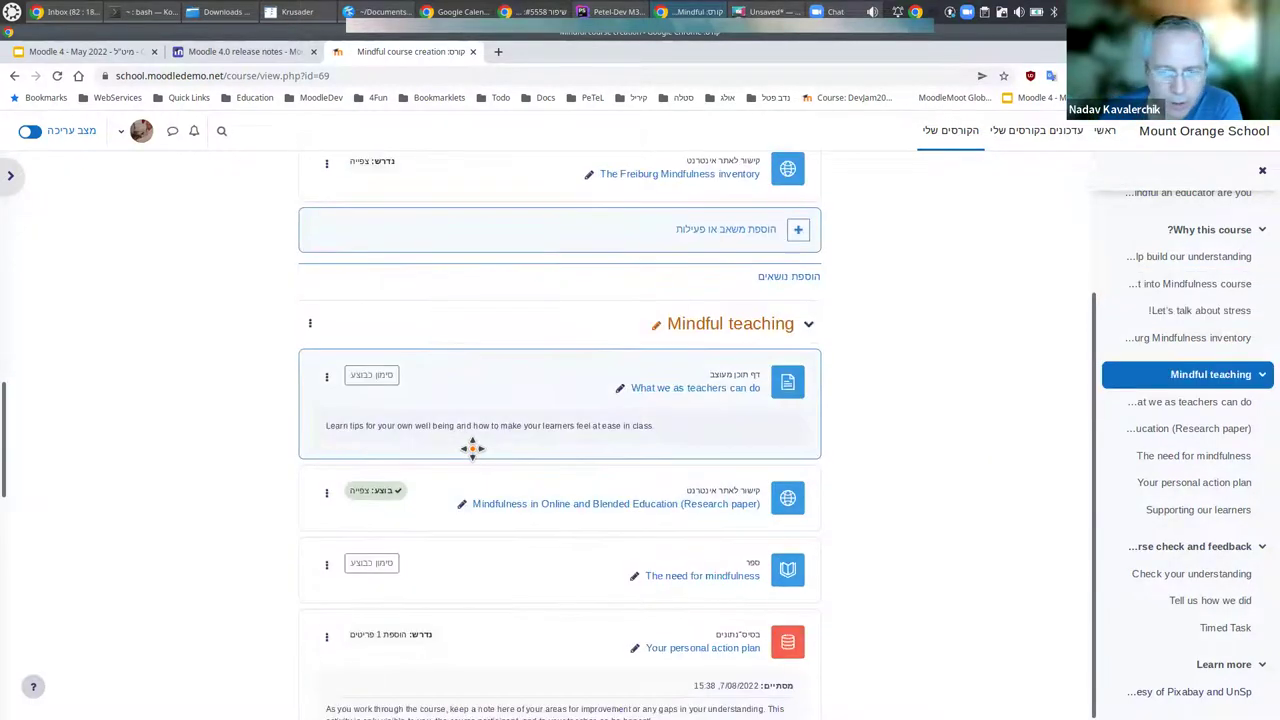
left_click(326, 380)
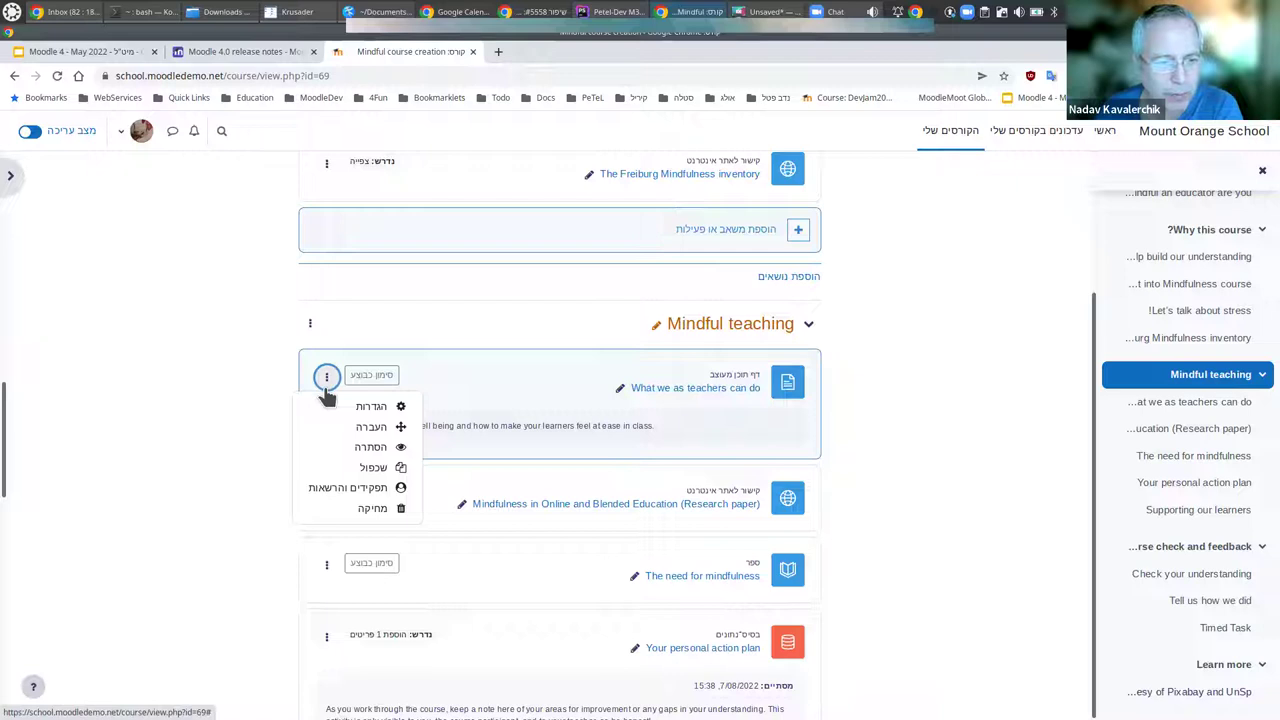
left_click(377, 427)
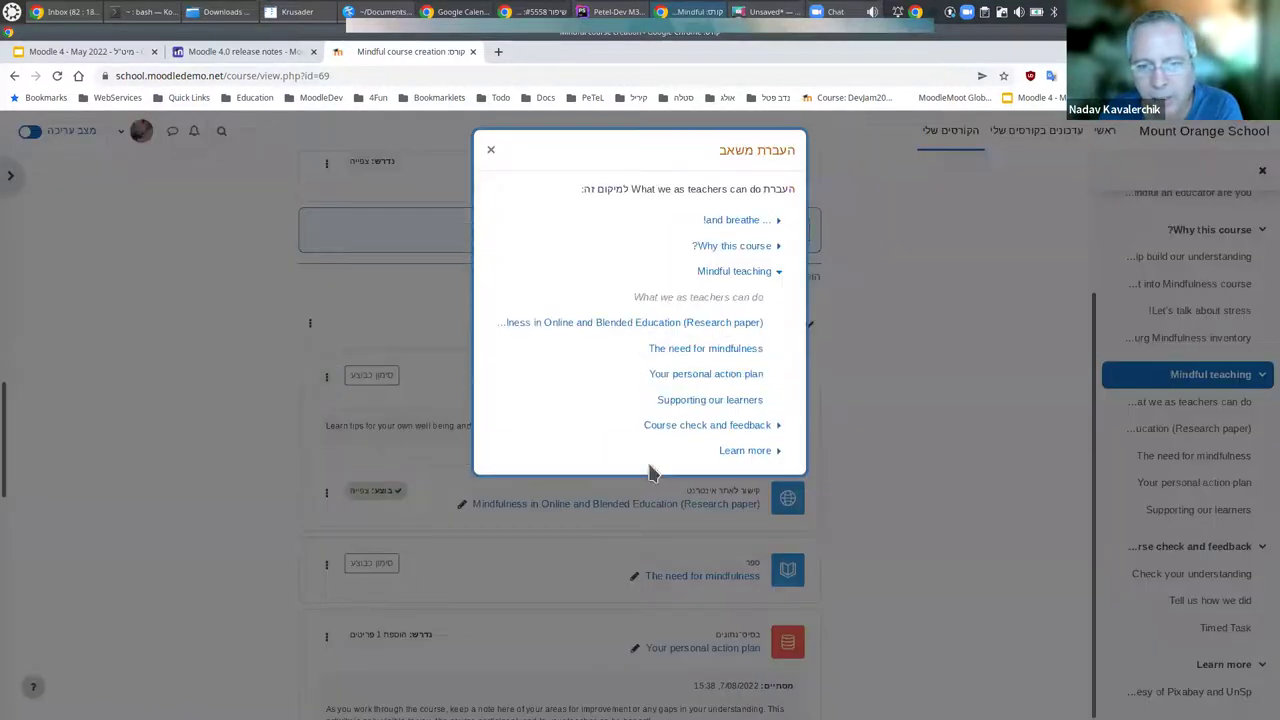
left_click(778, 246)
left_click(778, 246)
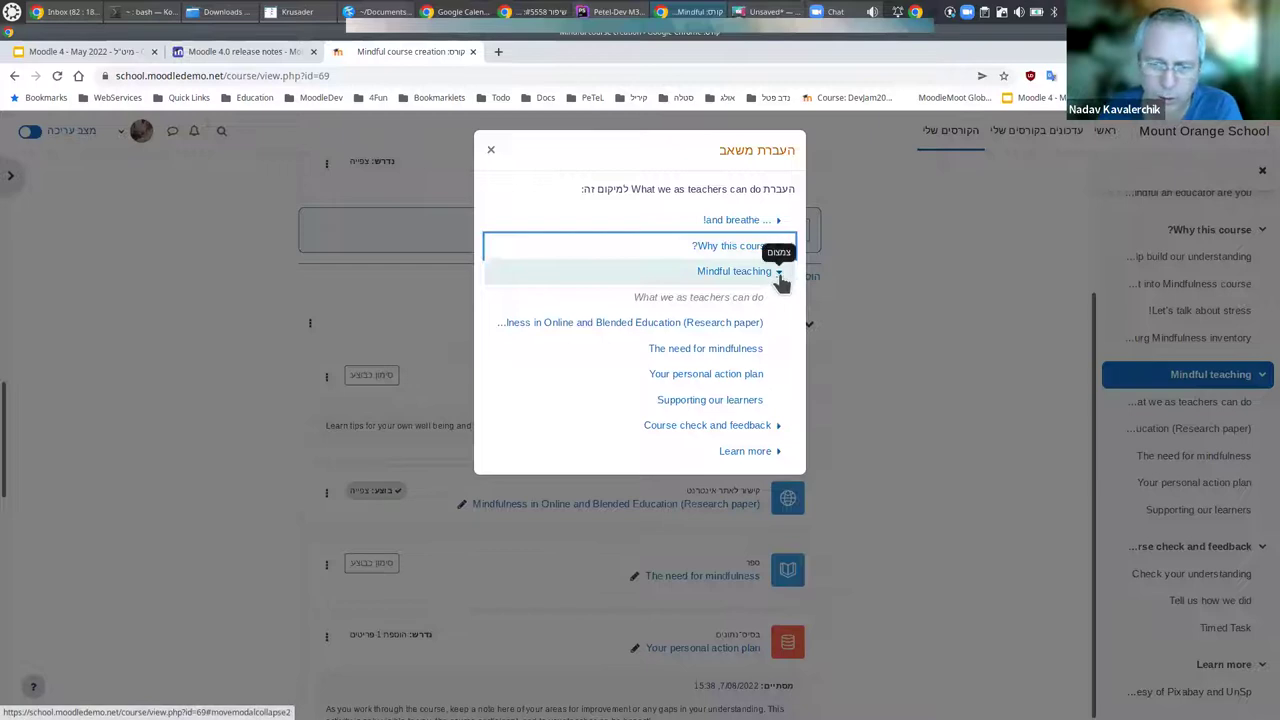
left_click(778, 272)
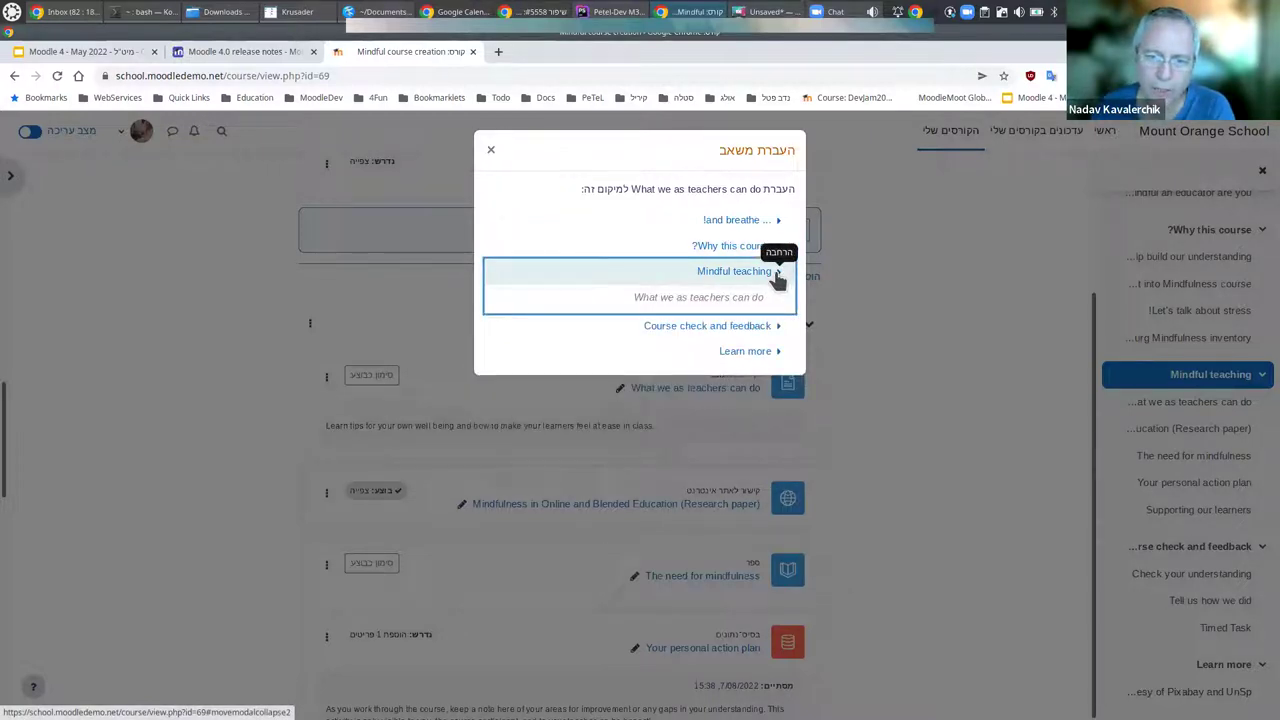
left_click(777, 273)
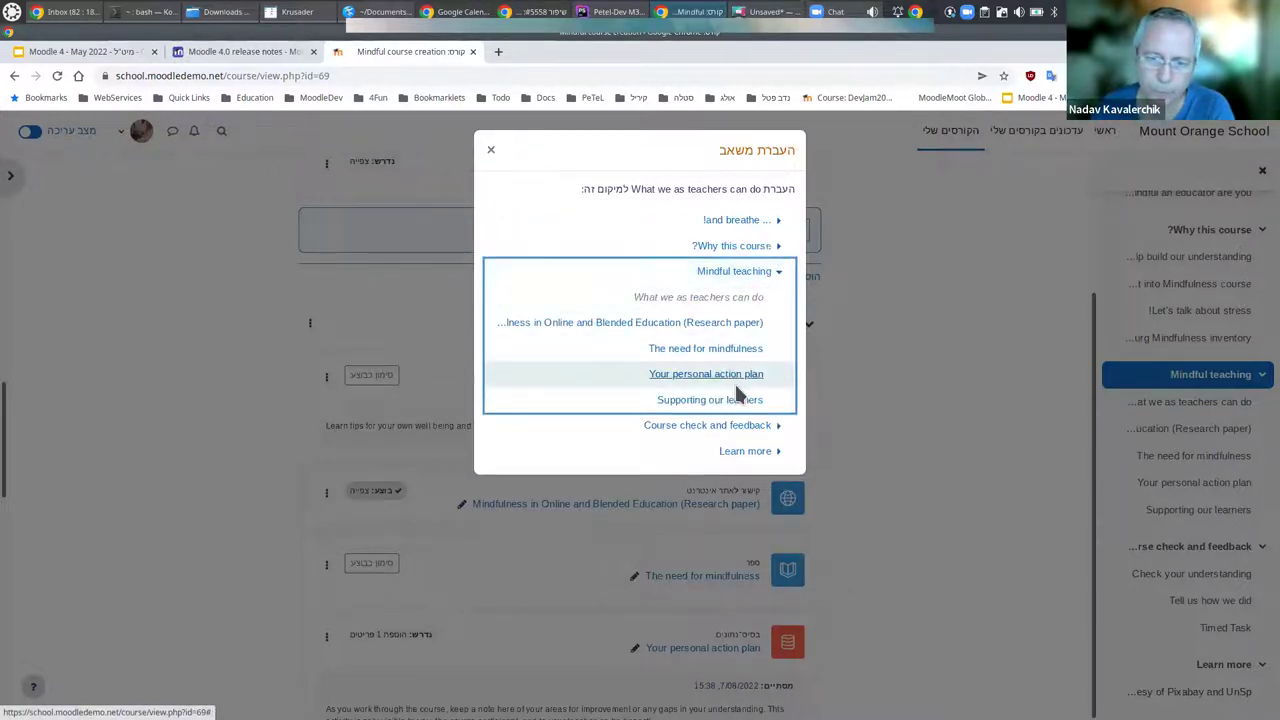
left_click(717, 378)
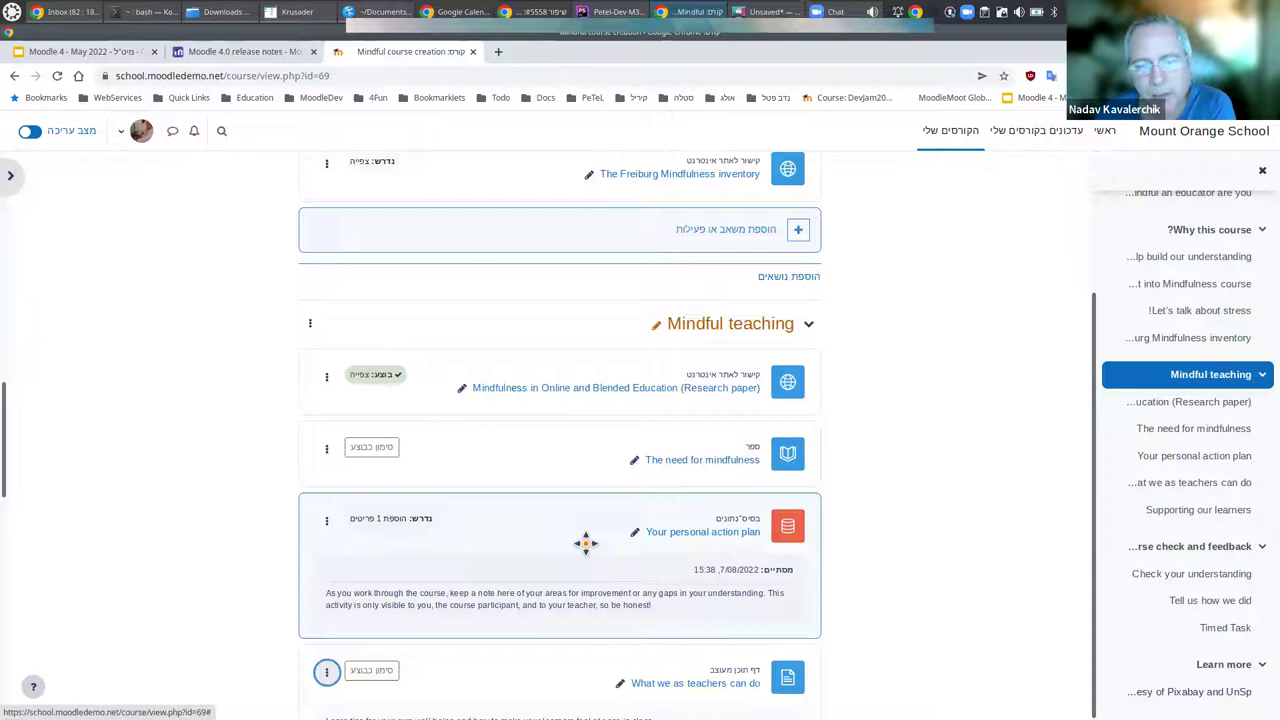
Show the course's block drawer beside the Mindful teaching section and hide it again.
left_click(14, 176)
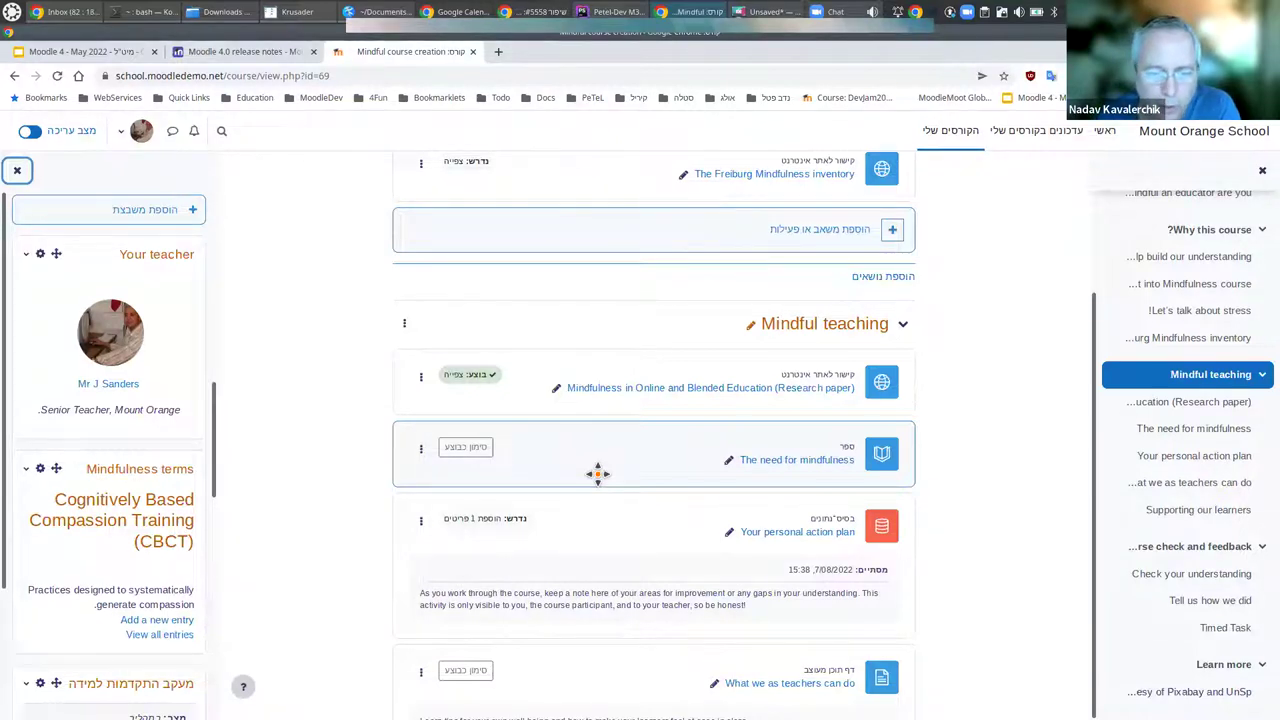
scroll(664, 400, "down", 3)
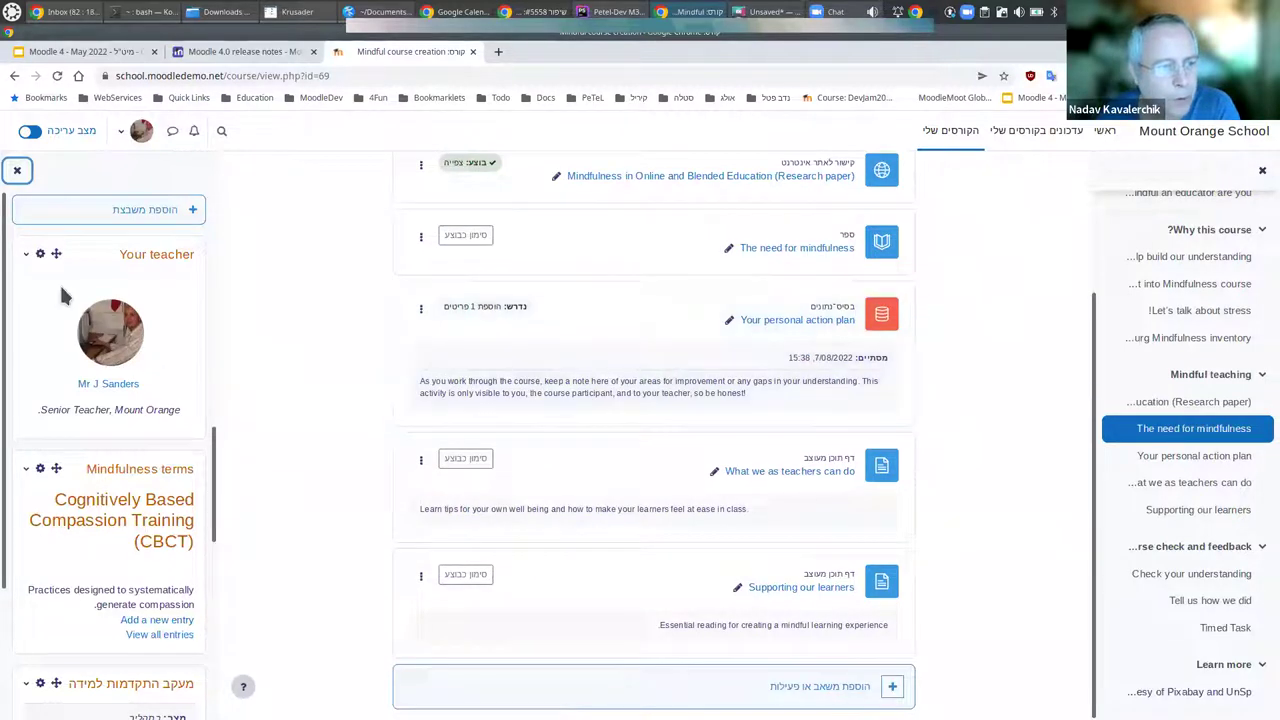
left_click(17, 170)
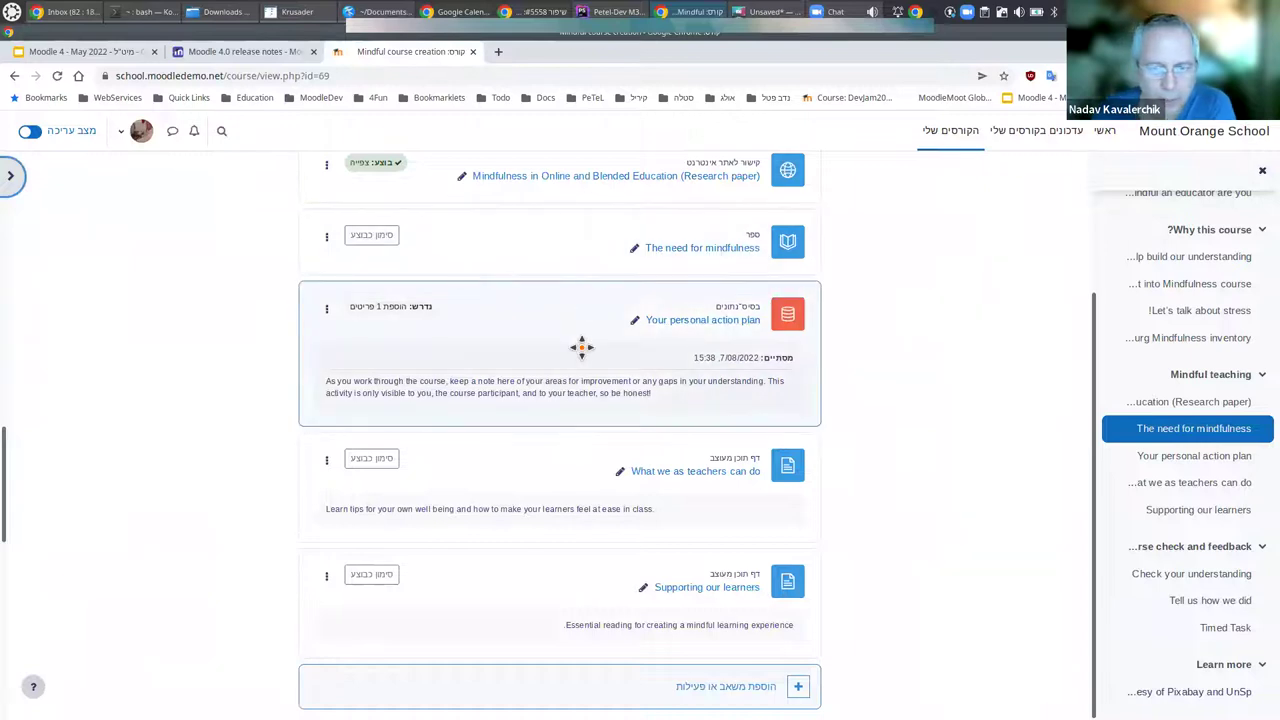
Examine the משאבים (resources) and פעילויות (activities) that can be added to the Why this course? section.
scroll(581, 349, "up", 1)
scroll(581, 349, "up", 3)
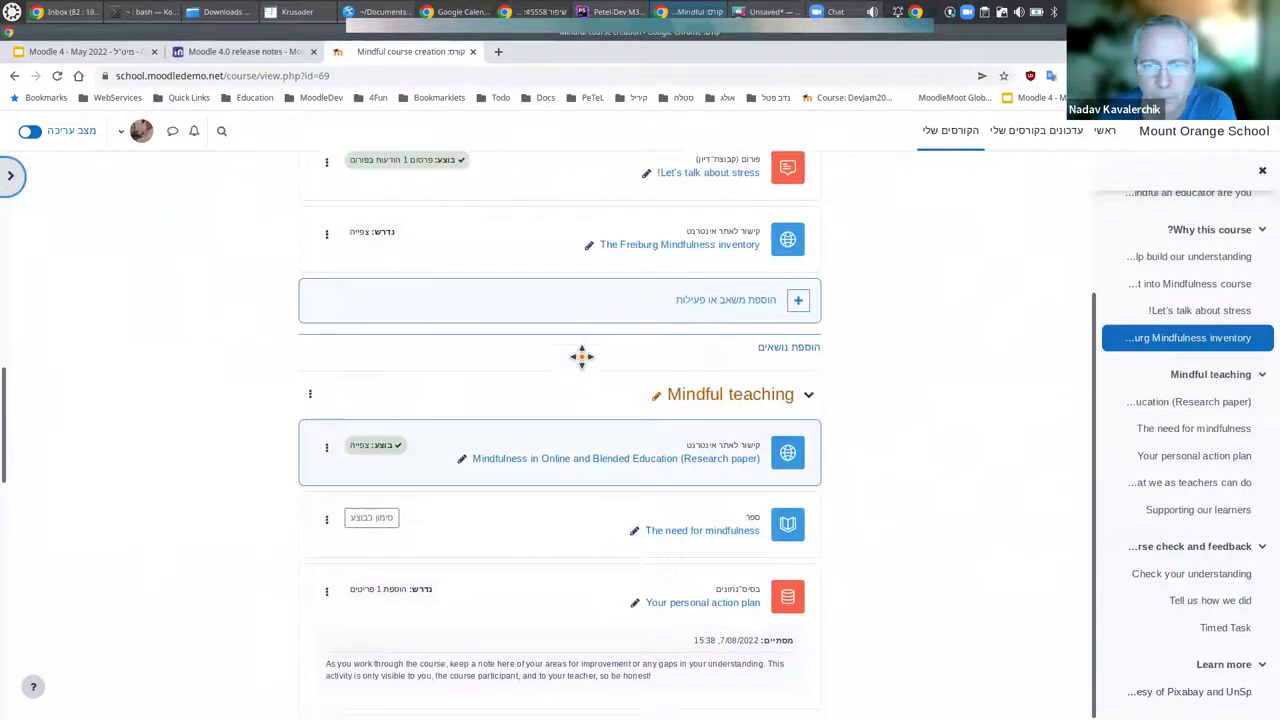
scroll(582, 362, "up", 3)
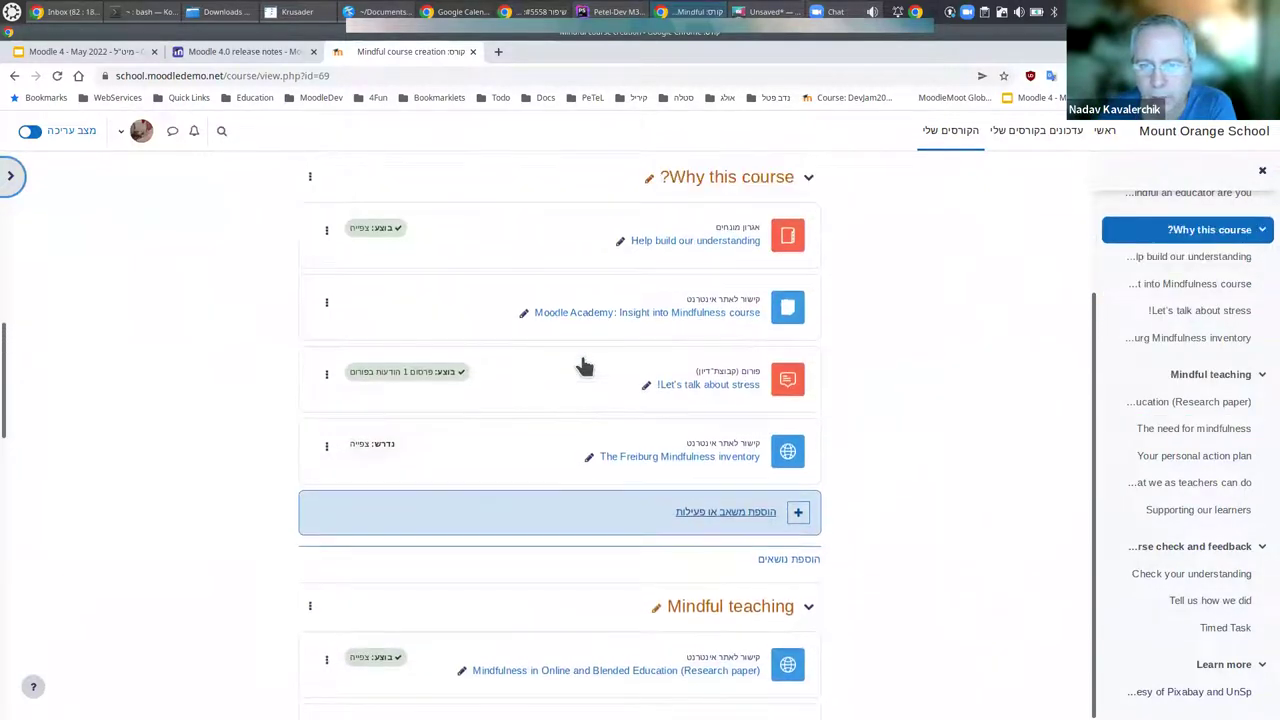
scroll(609, 434, "down", 2)
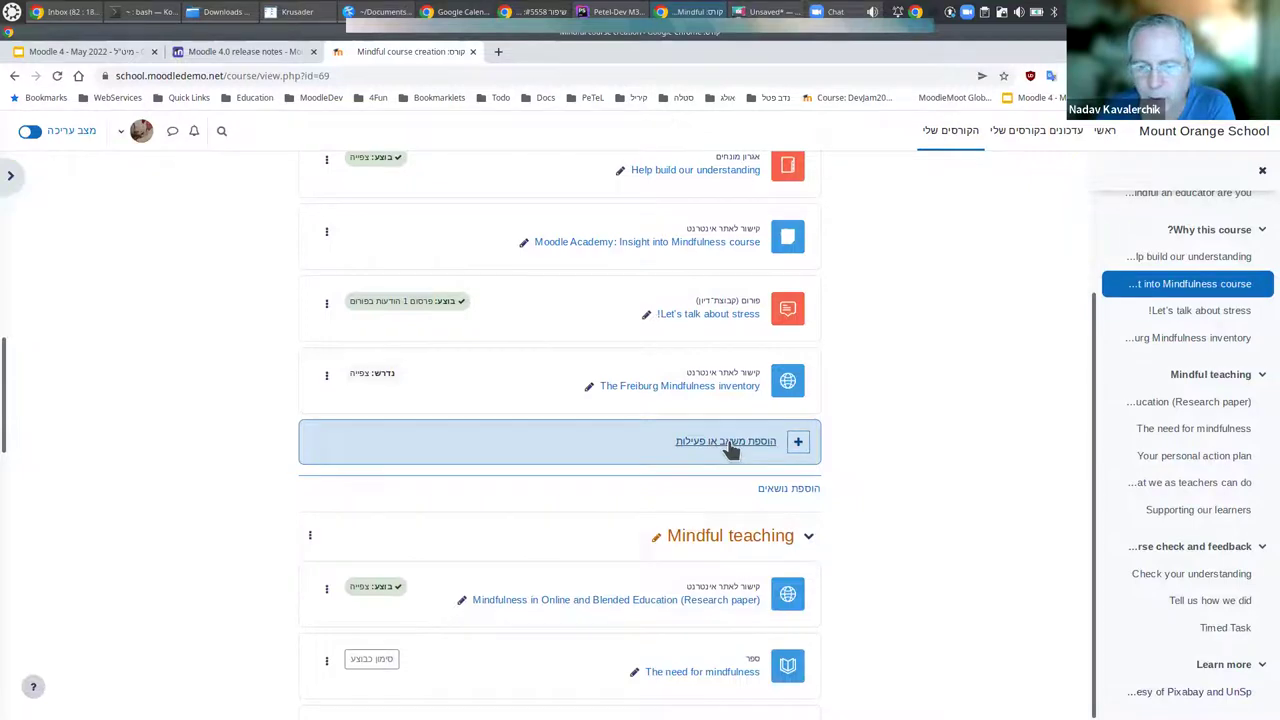
left_click(729, 445)
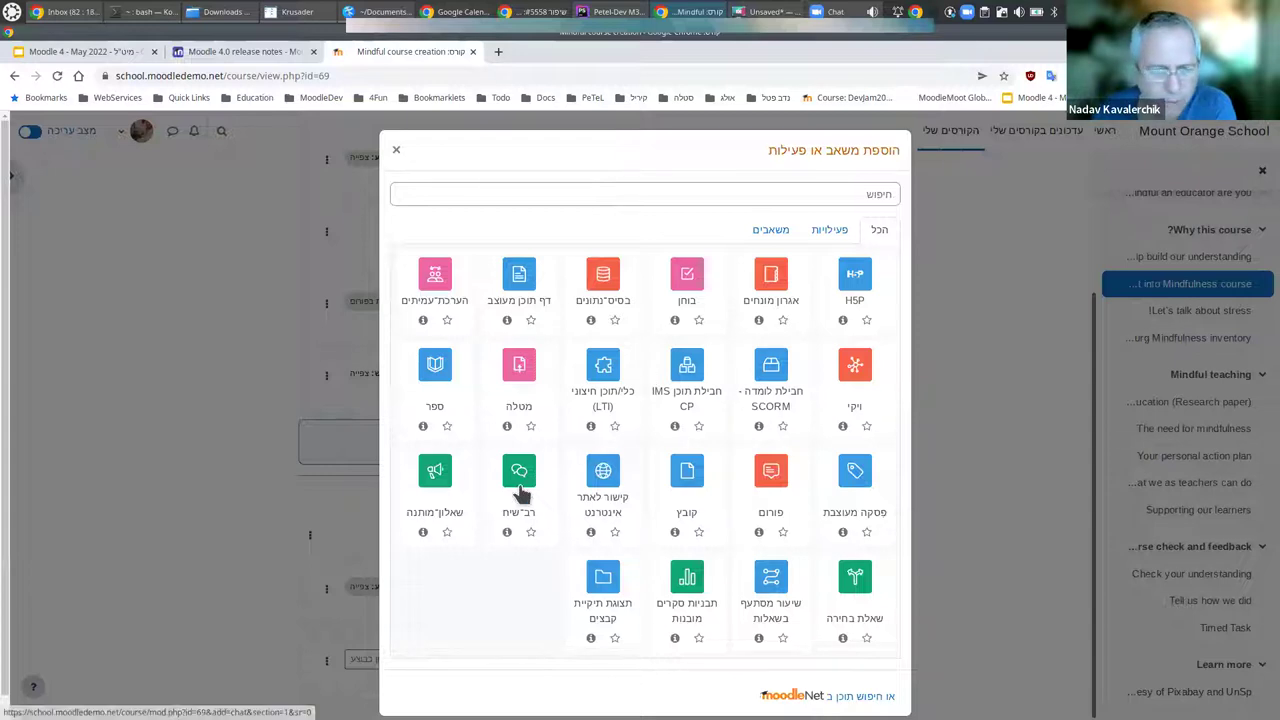
left_click(768, 229)
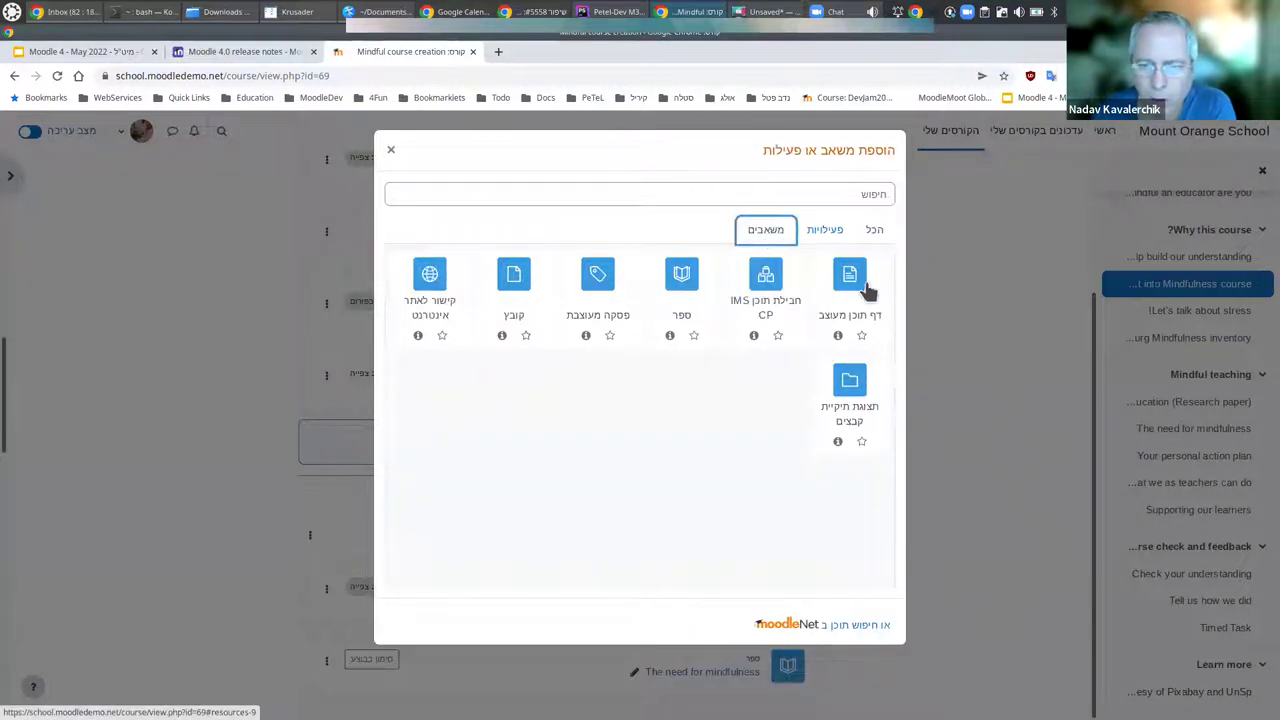
left_click(826, 232)
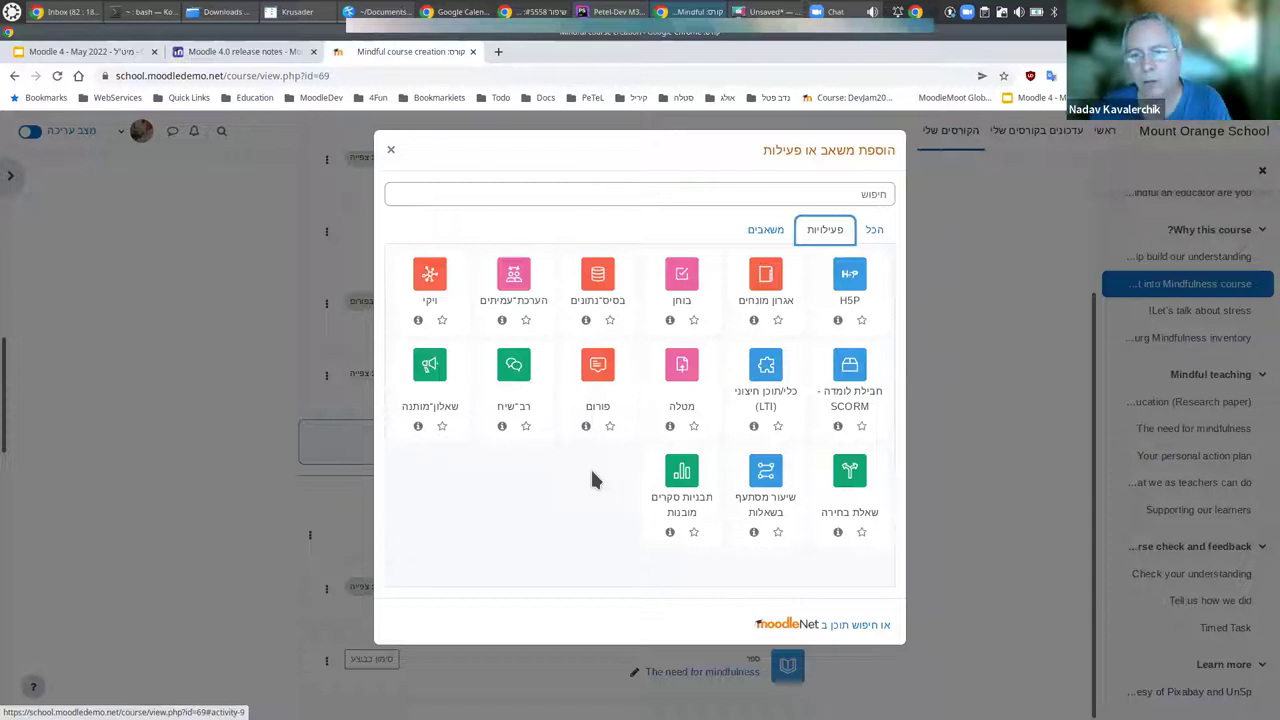
List all resources and activities in the chooser and read the description of the רב־שיח (chat) activity.
left_click(876, 234)
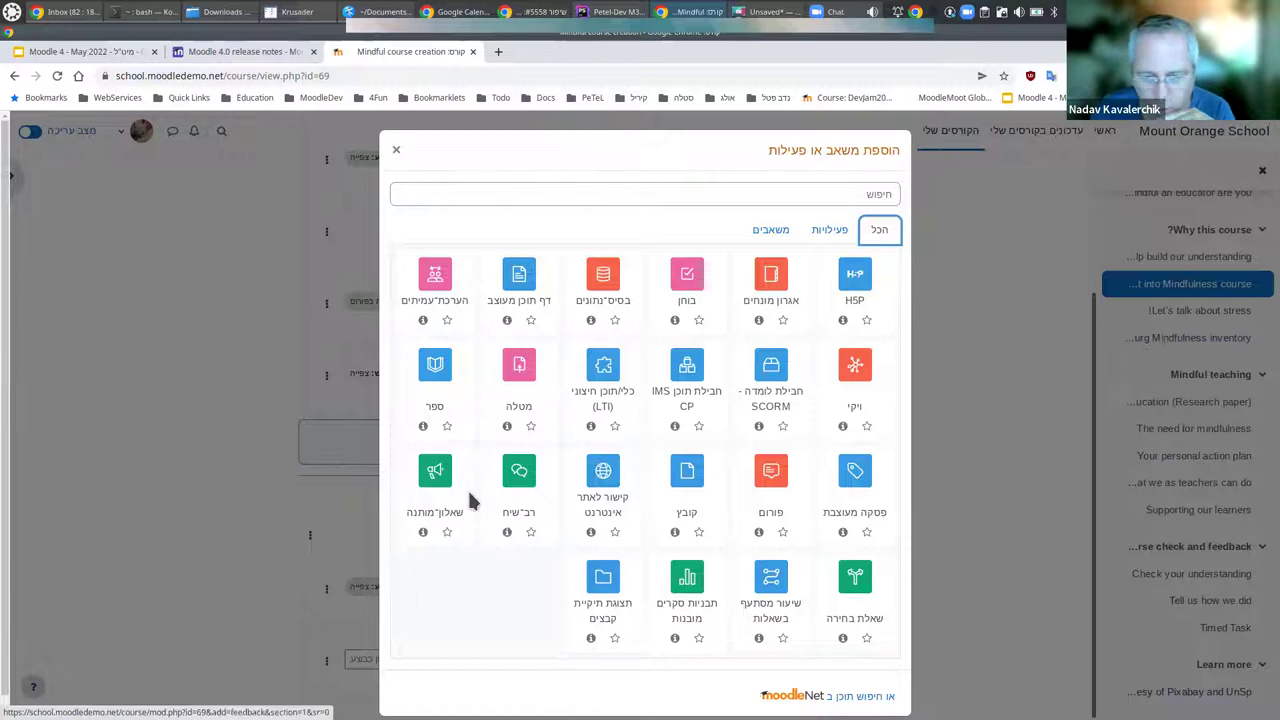
left_click(507, 533)
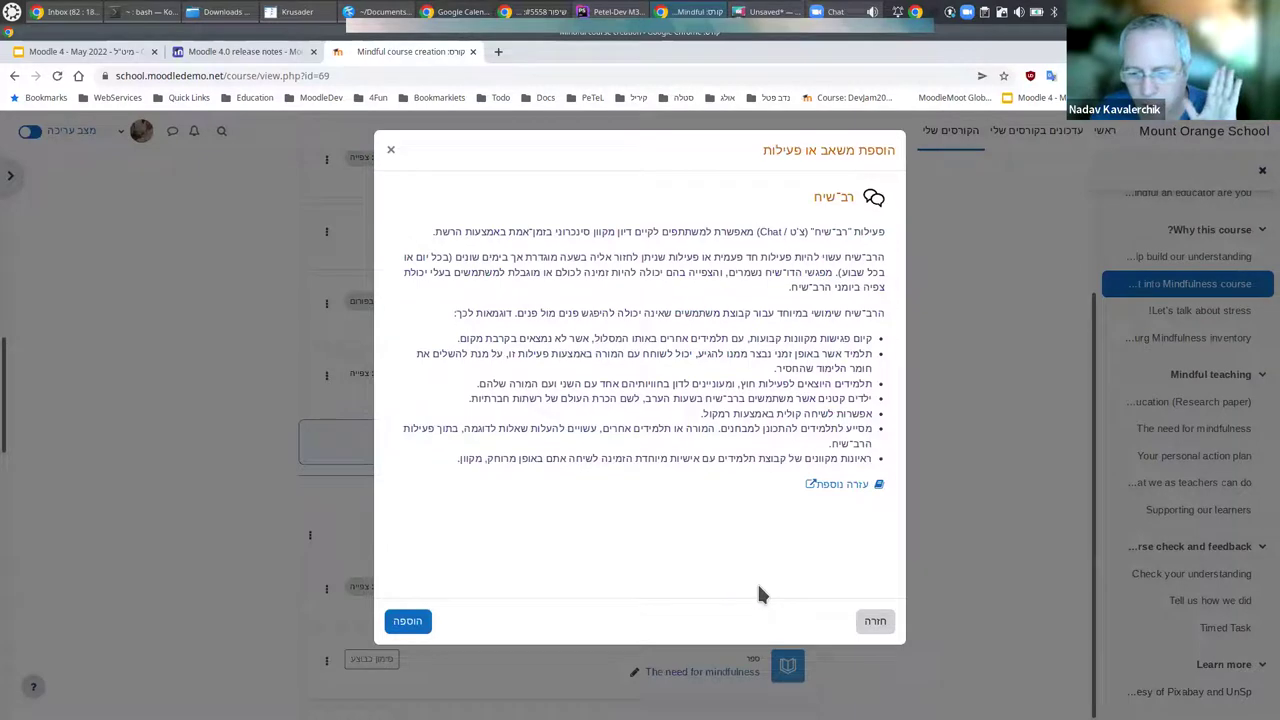
left_click(868, 628)
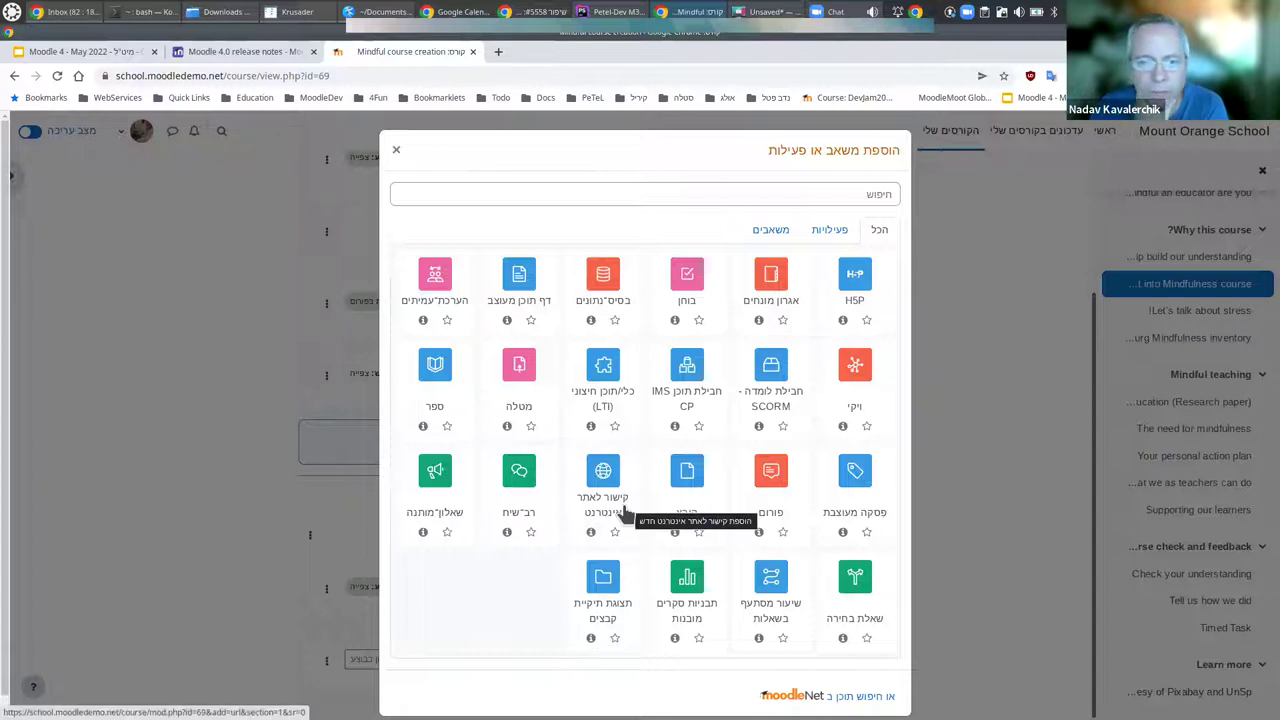
left_click(828, 196)
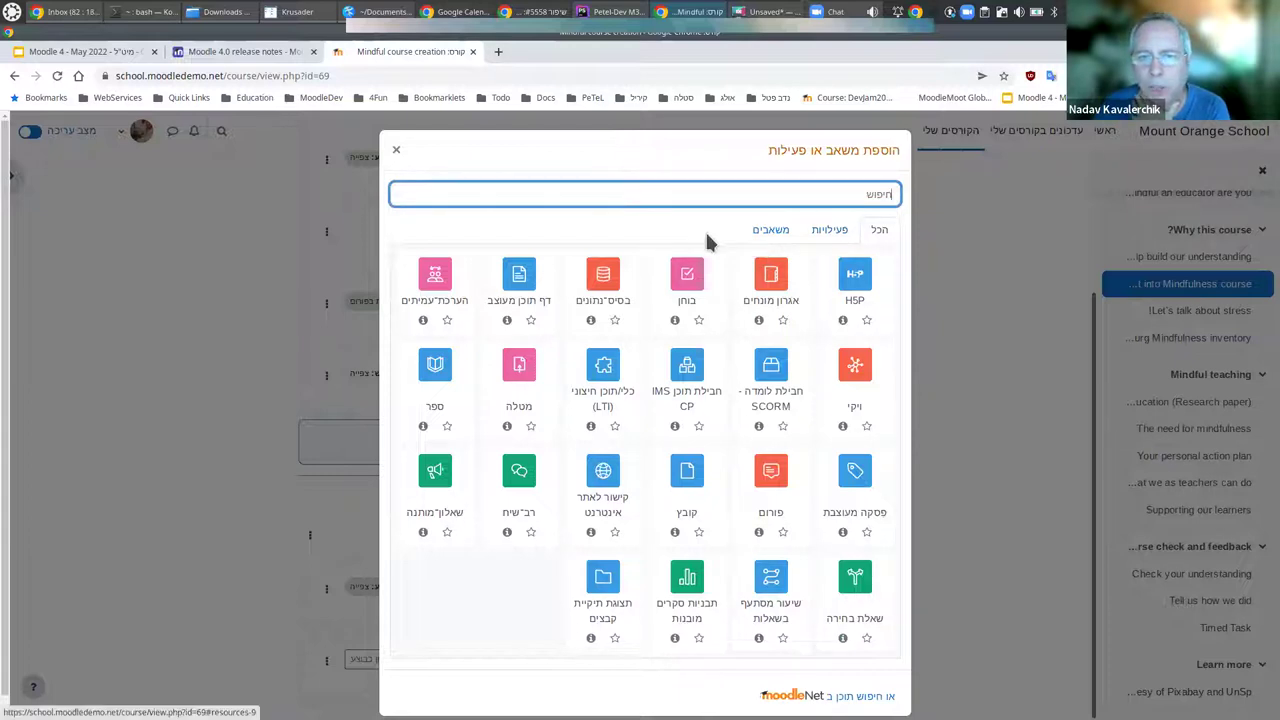
Star the בוחן (quiz) and בסיס־נתונים (database) activities and show the מועדף (favourites) list.
left_click(699, 321)
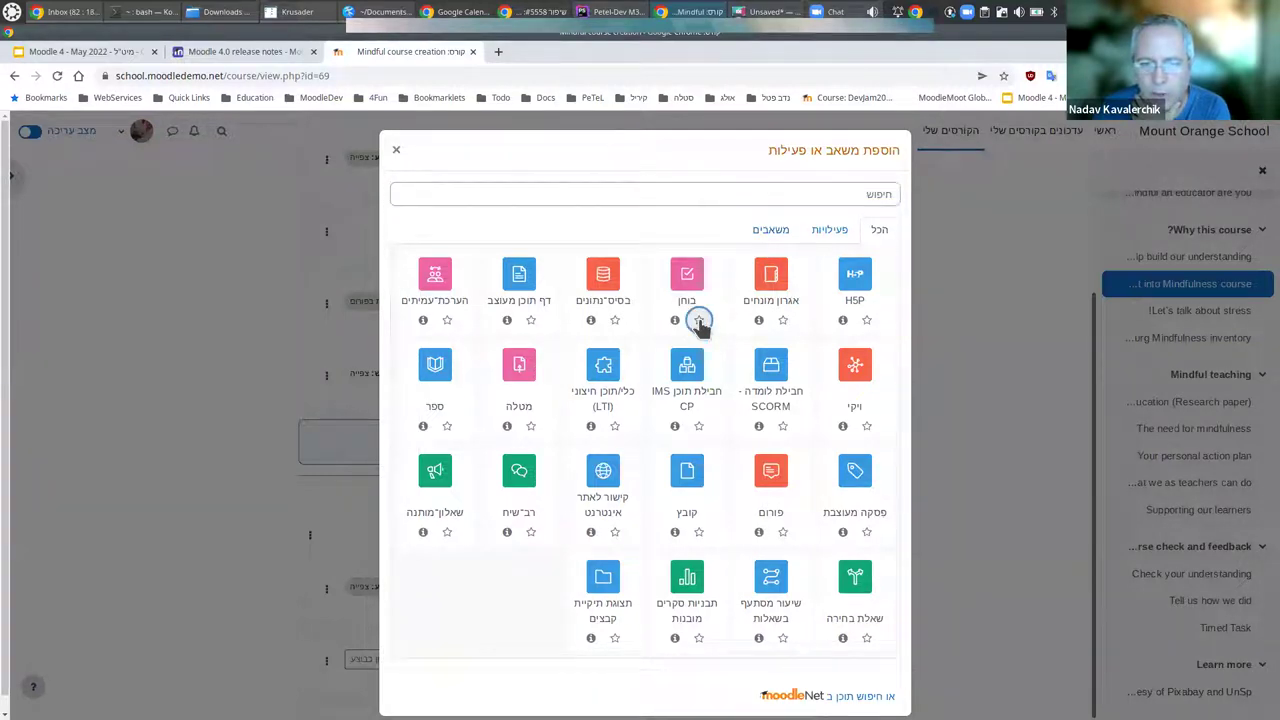
left_click(615, 320)
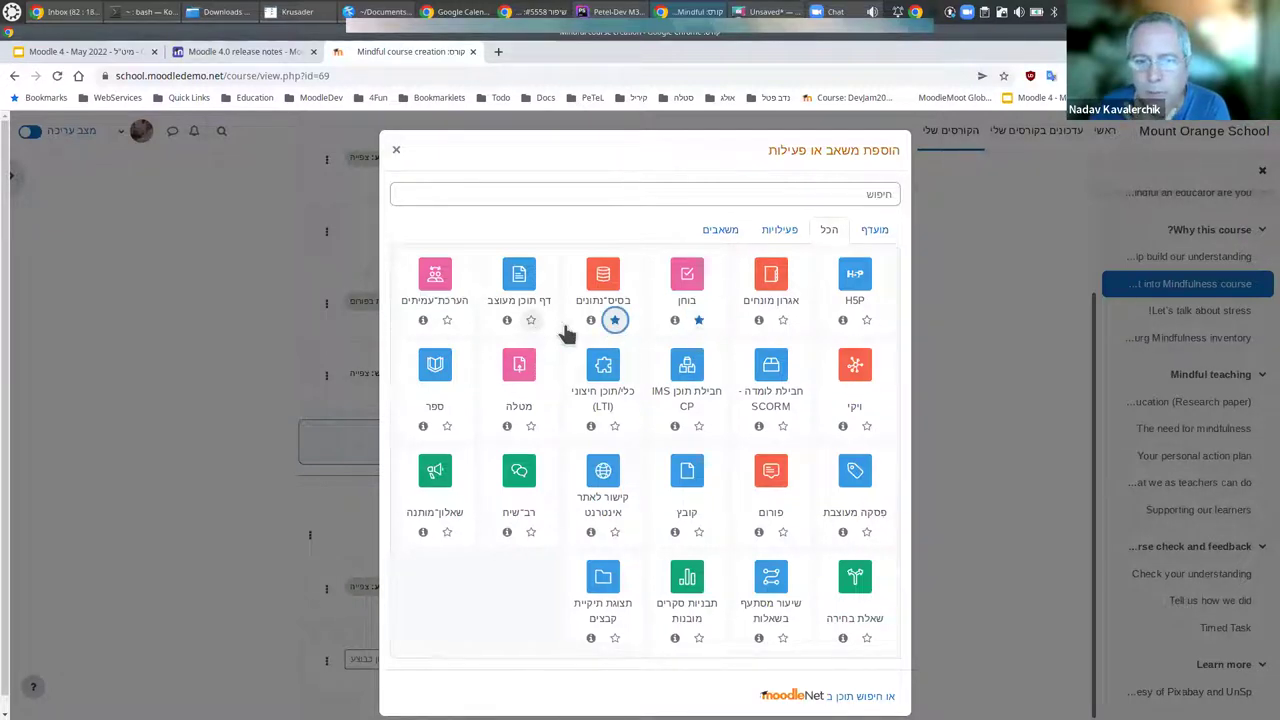
left_click(875, 232)
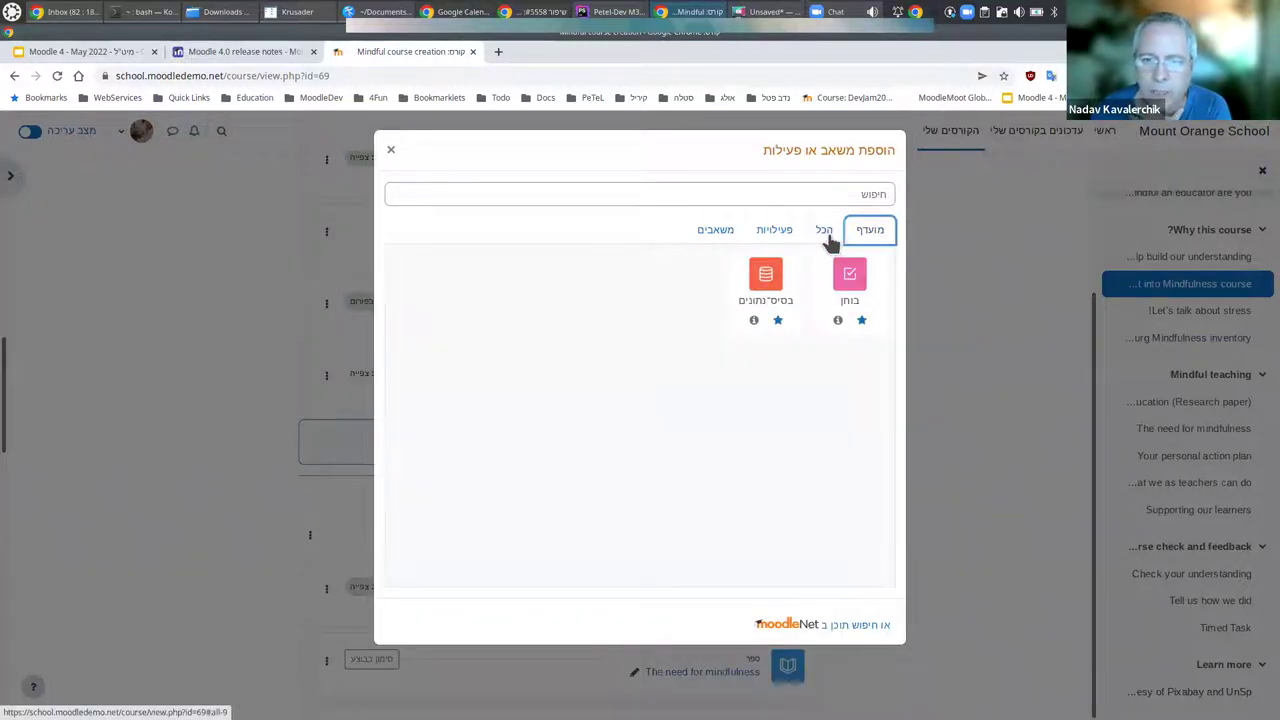
Return to the full activity list and remove the stars from בוחן and בסיס־נתונים.
left_click(830, 240)
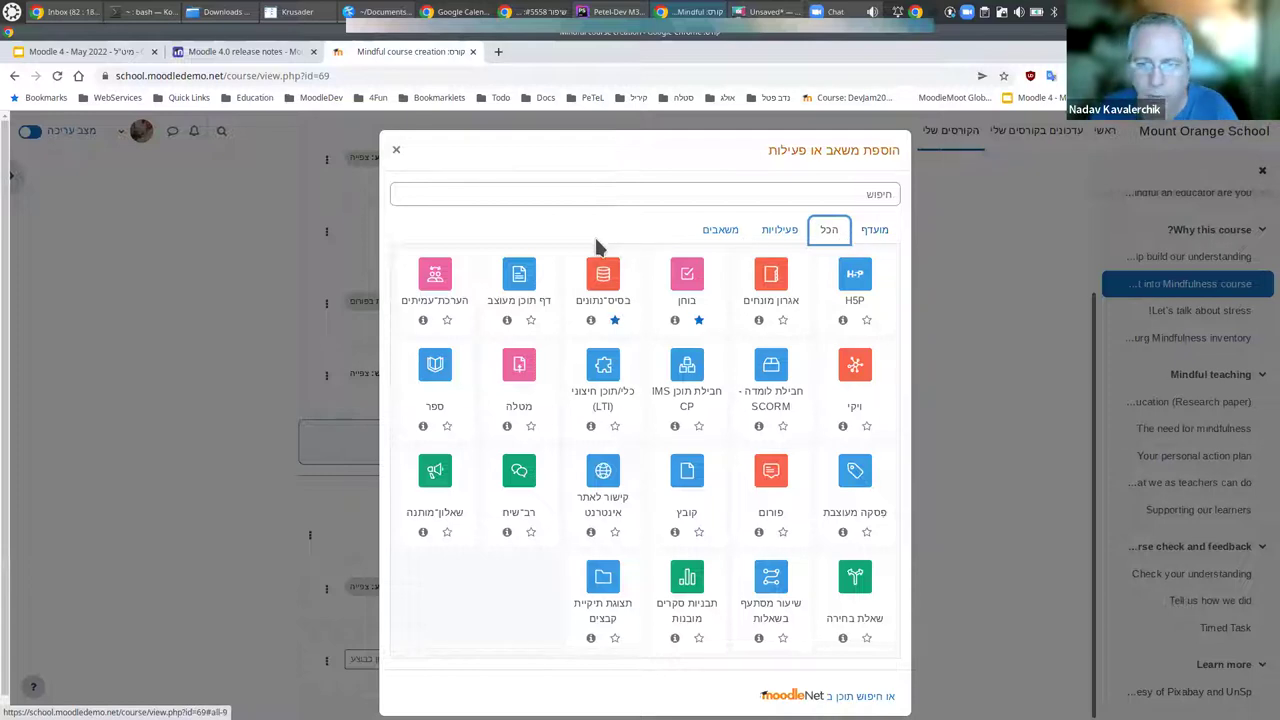
left_click(698, 320)
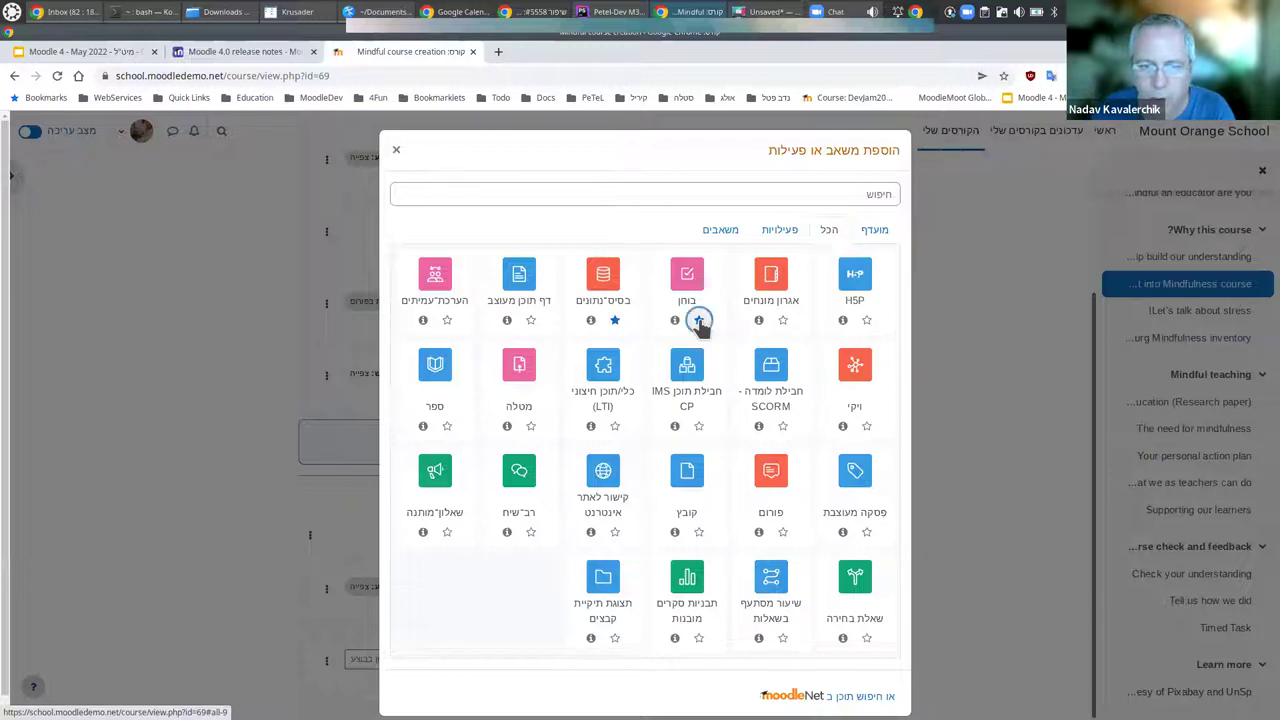
left_click(615, 320)
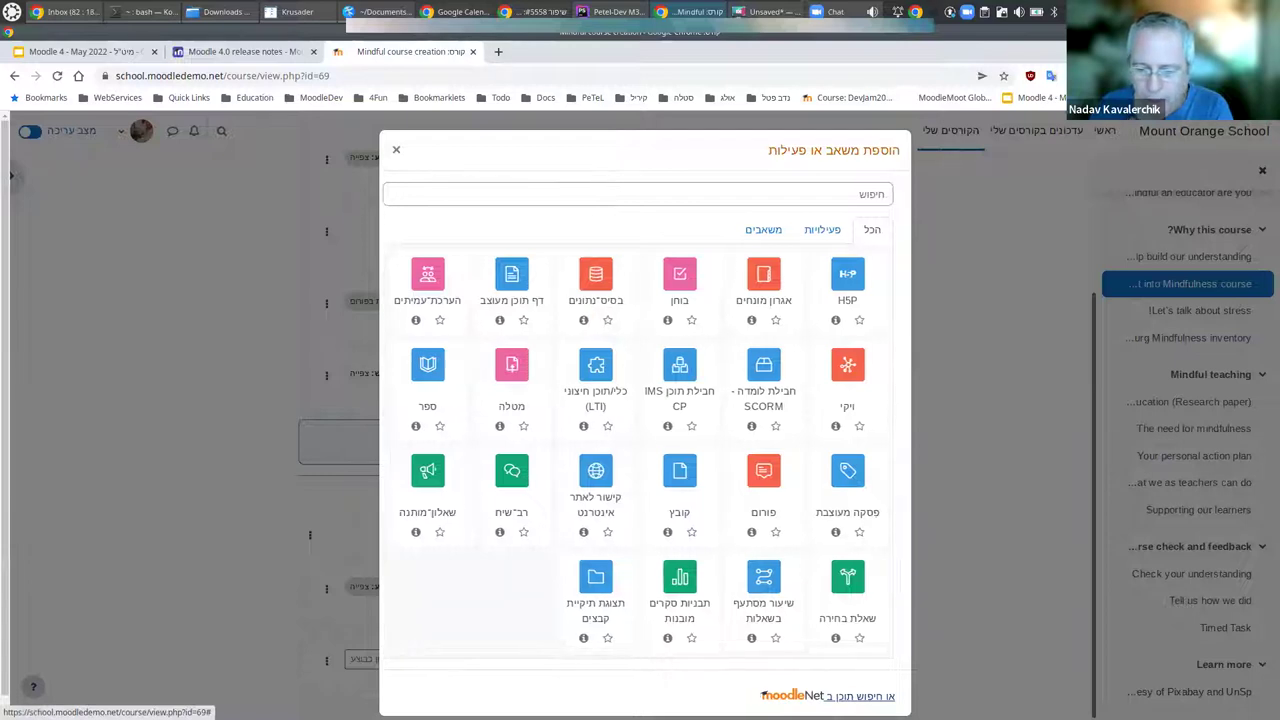
Open the MoodleNet content search option from the activity chooser.
left_click(828, 695)
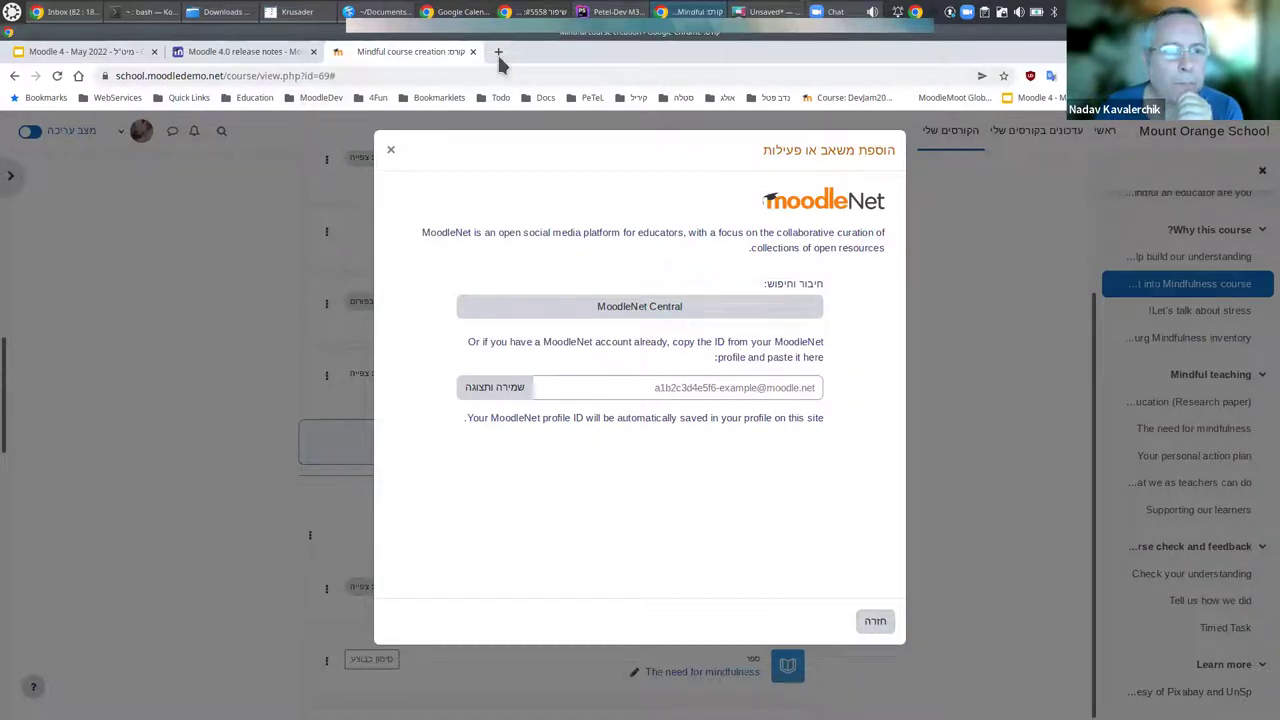
Switch to the Moodle 4 - May 2022 presentation and look at the מאגר שאלות and מחולל דוחות slides, then return to the course.
left_click(85, 50)
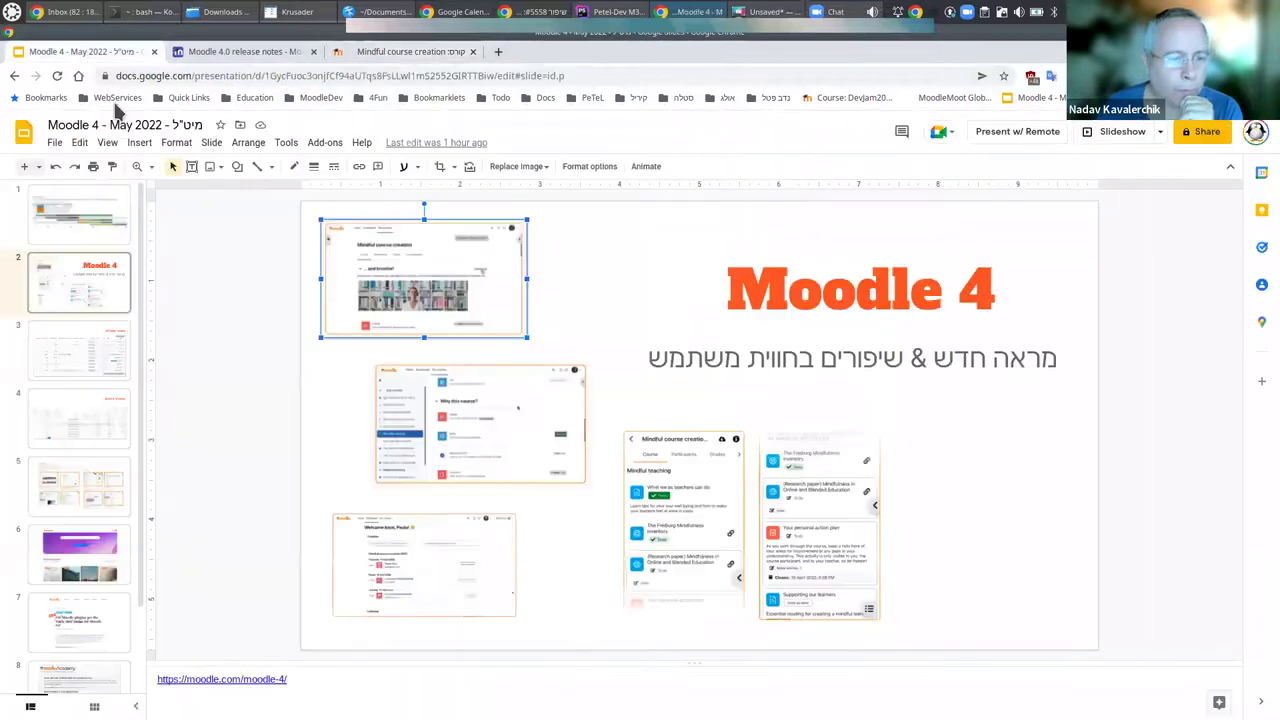
left_click(102, 369)
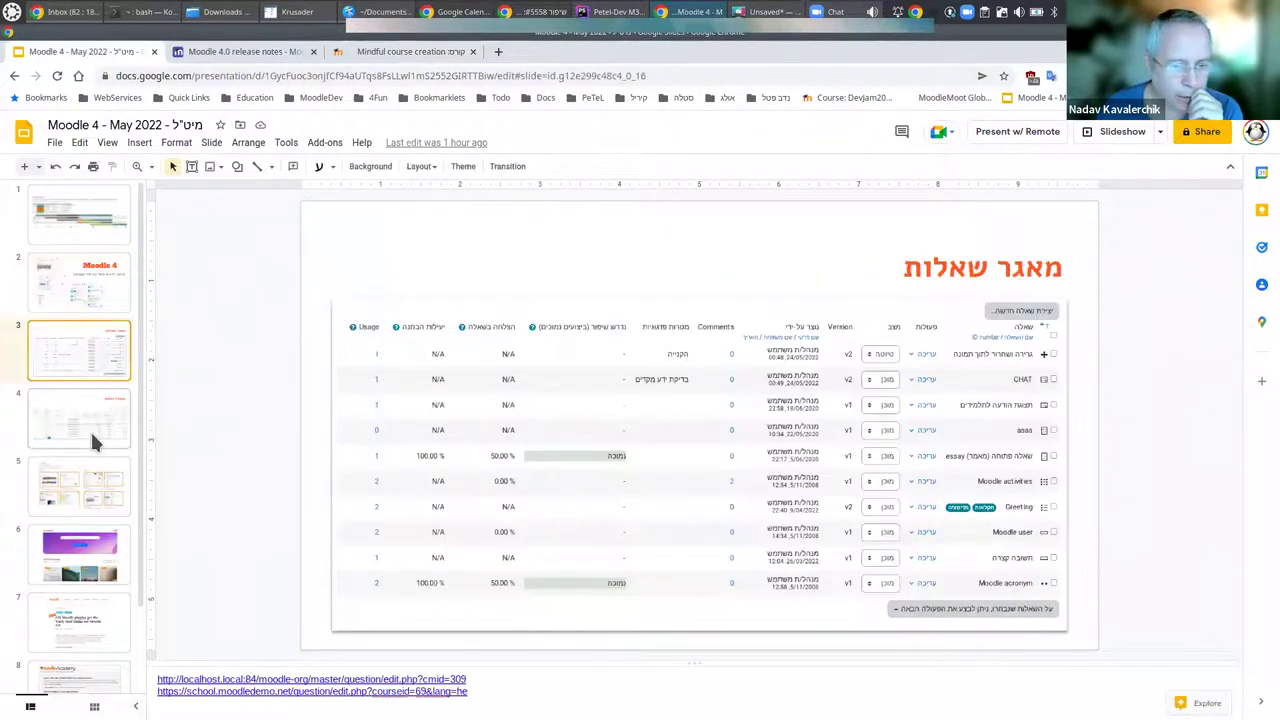
left_click(91, 436)
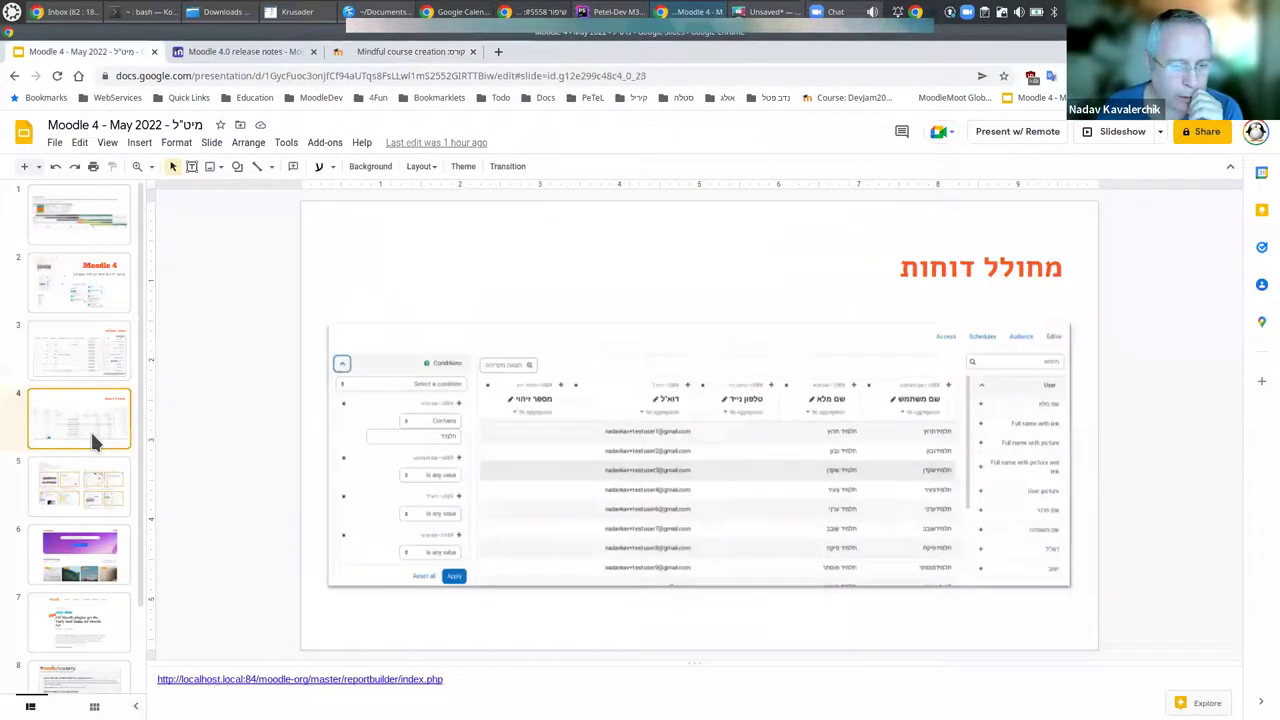
left_click(433, 55)
Open the local Moodle development site (moodle-org/master) in a new browser tab.
left_click(499, 52)
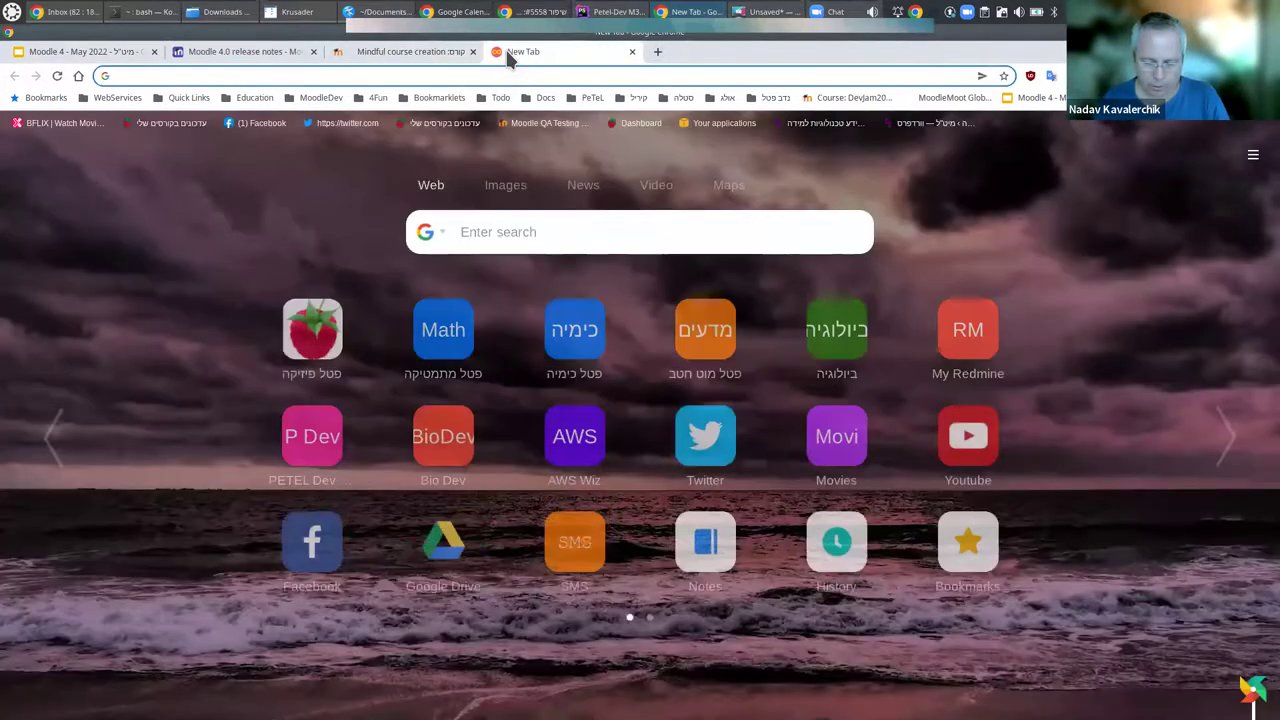
type("loca")
key("Down")
key("Down")
key("Down")
key("Down")
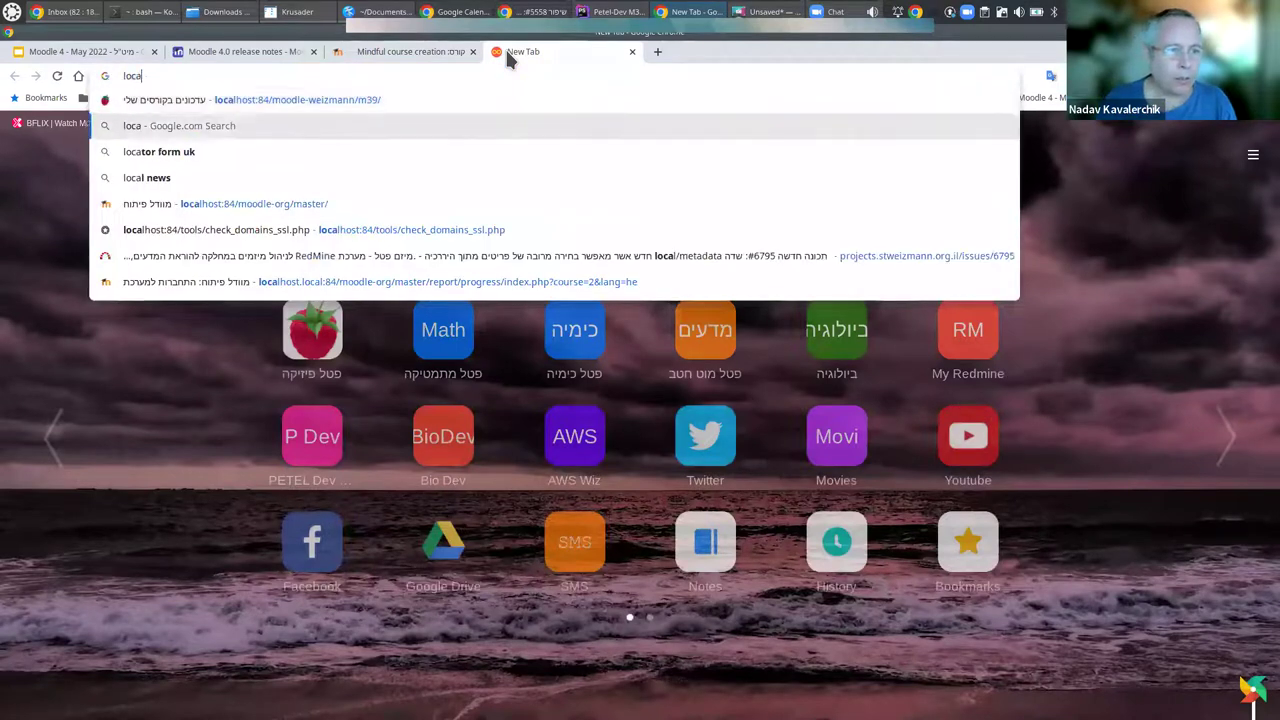
key("Return")
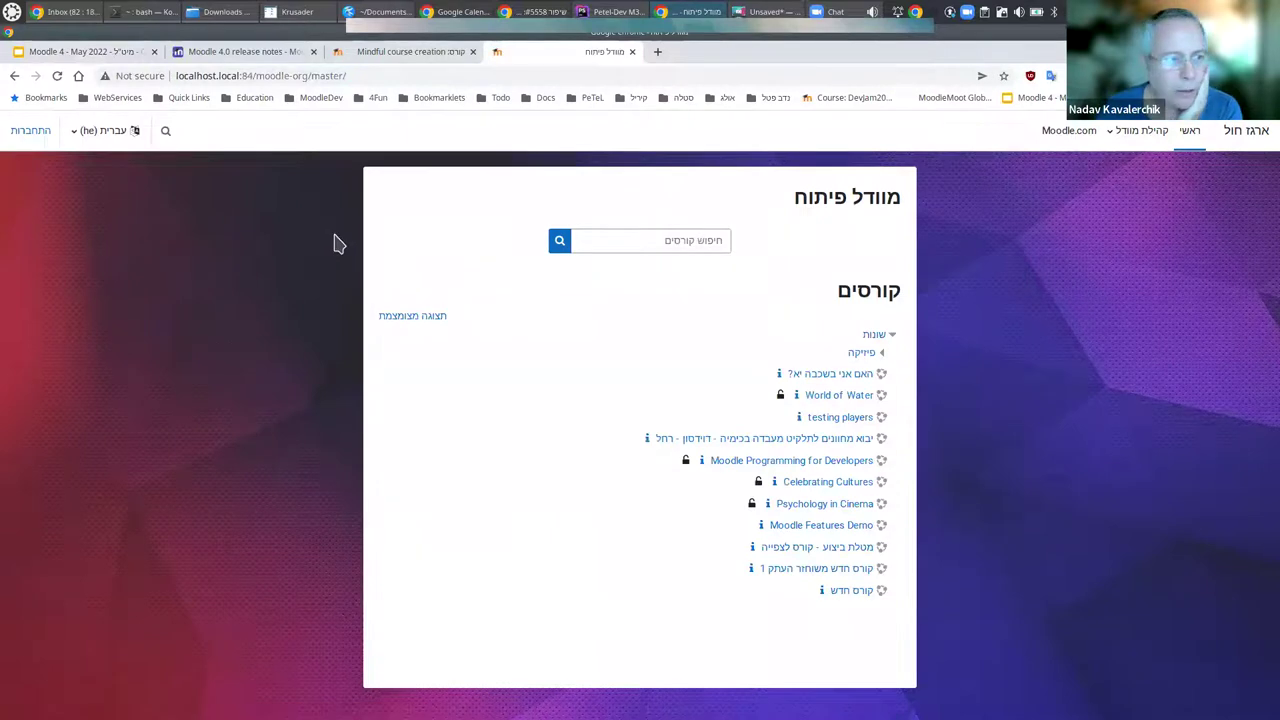
Log in to the development site as administrator, filling the username and password from the saved login.
left_click(30, 132)
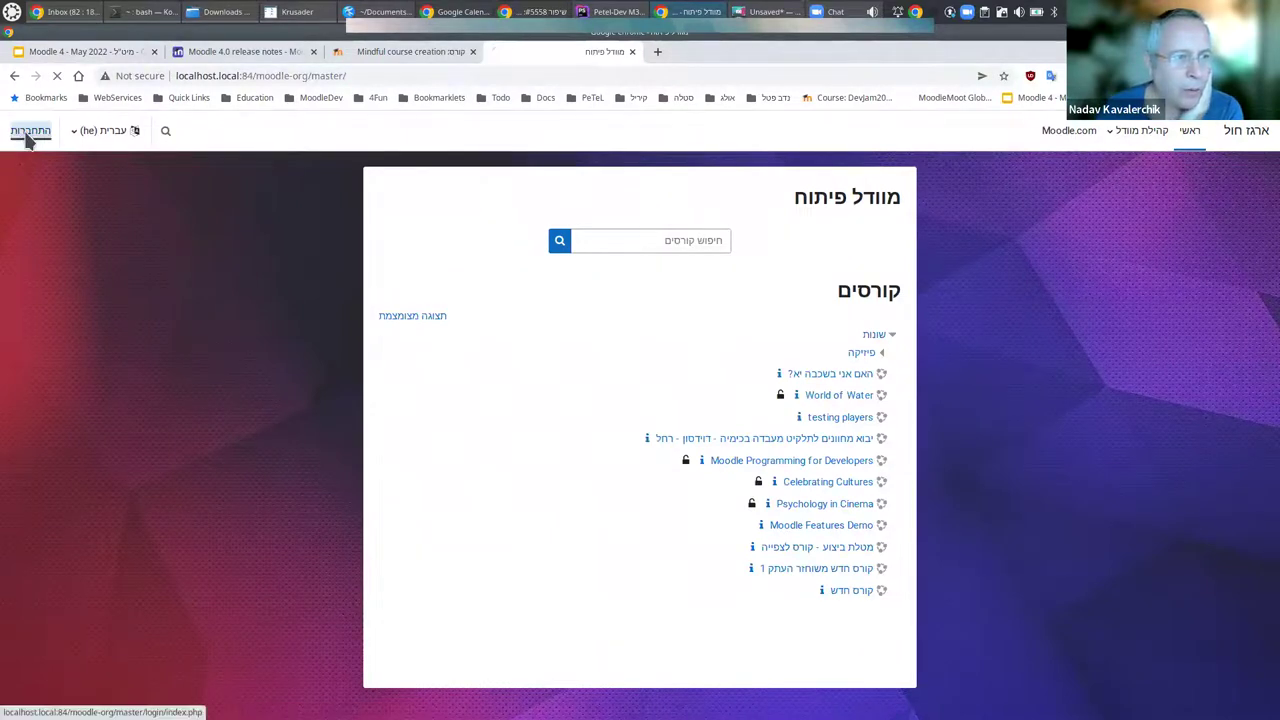
left_click(730, 375)
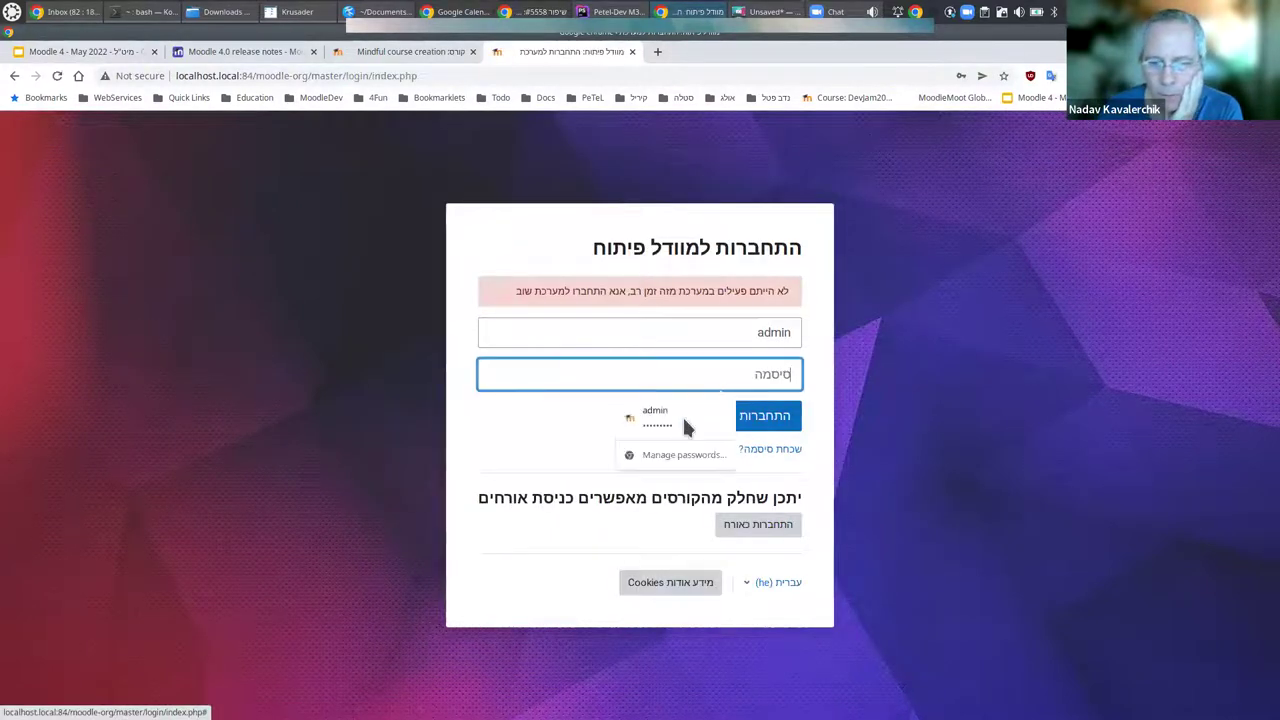
left_click(684, 418)
left_click(760, 427)
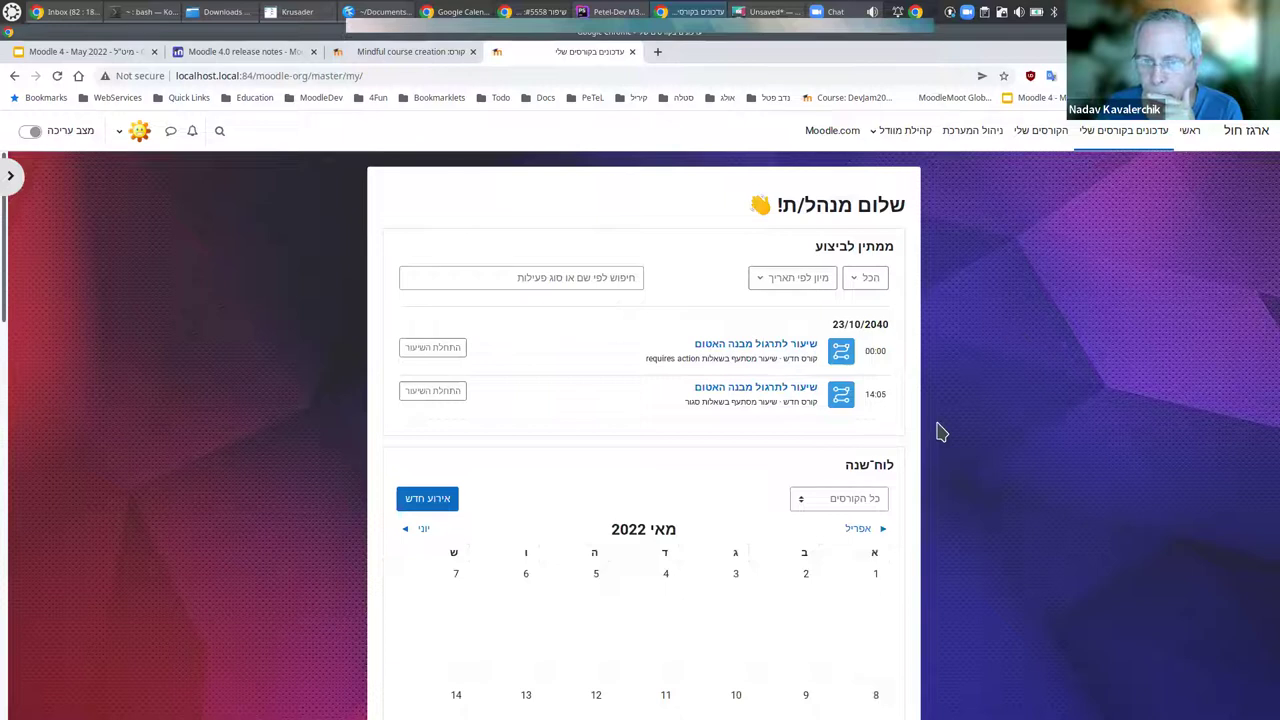
Open the קורס חדש course from the הקורסים שלי page and turn on edit mode.
left_click(1039, 134)
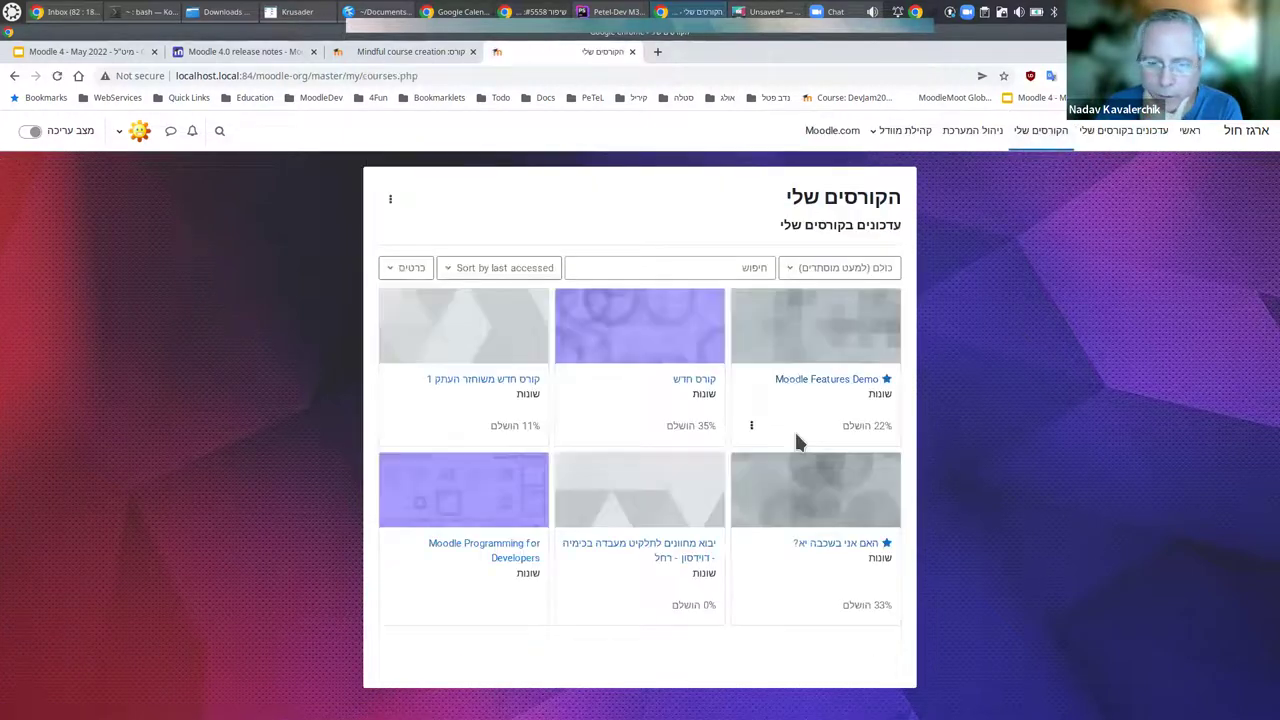
left_click(697, 382)
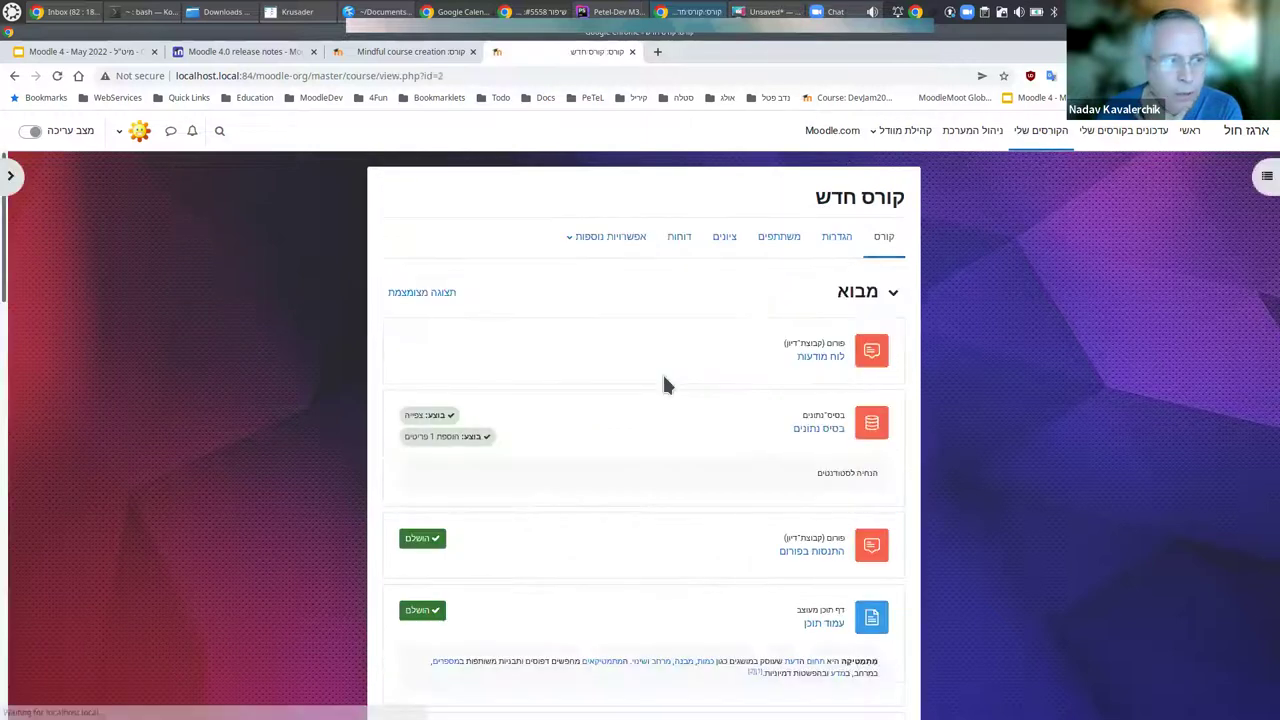
left_click(55, 138)
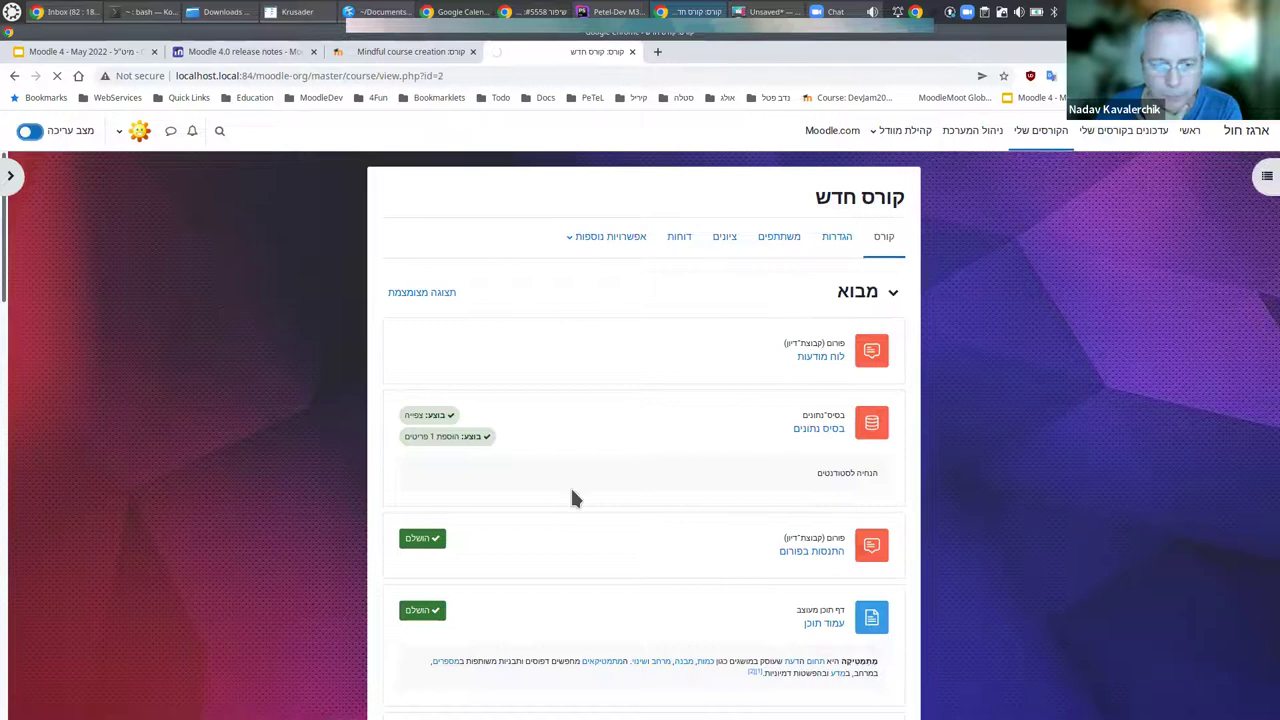
Open the activity chooser at the end of the מבוא section and go on to search for content in MoodleNet.
scroll(571, 488, "down", 4)
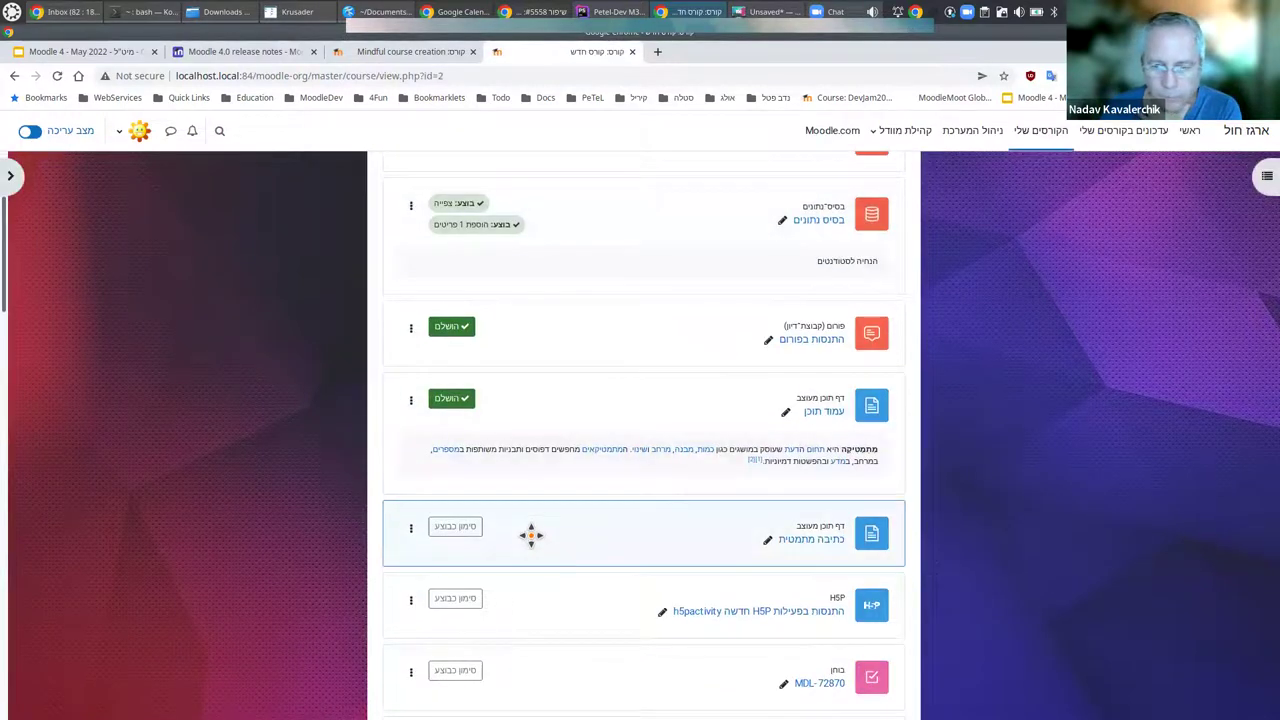
scroll(530, 535, "down", 3)
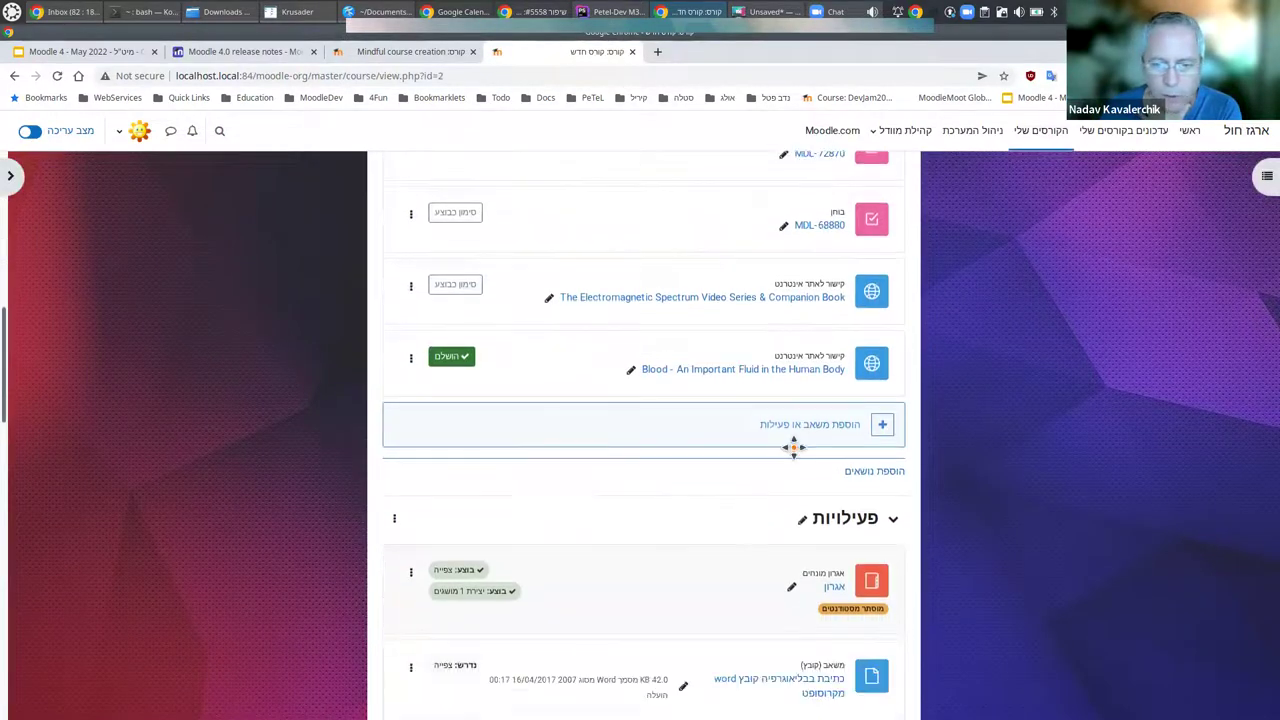
left_click(836, 426)
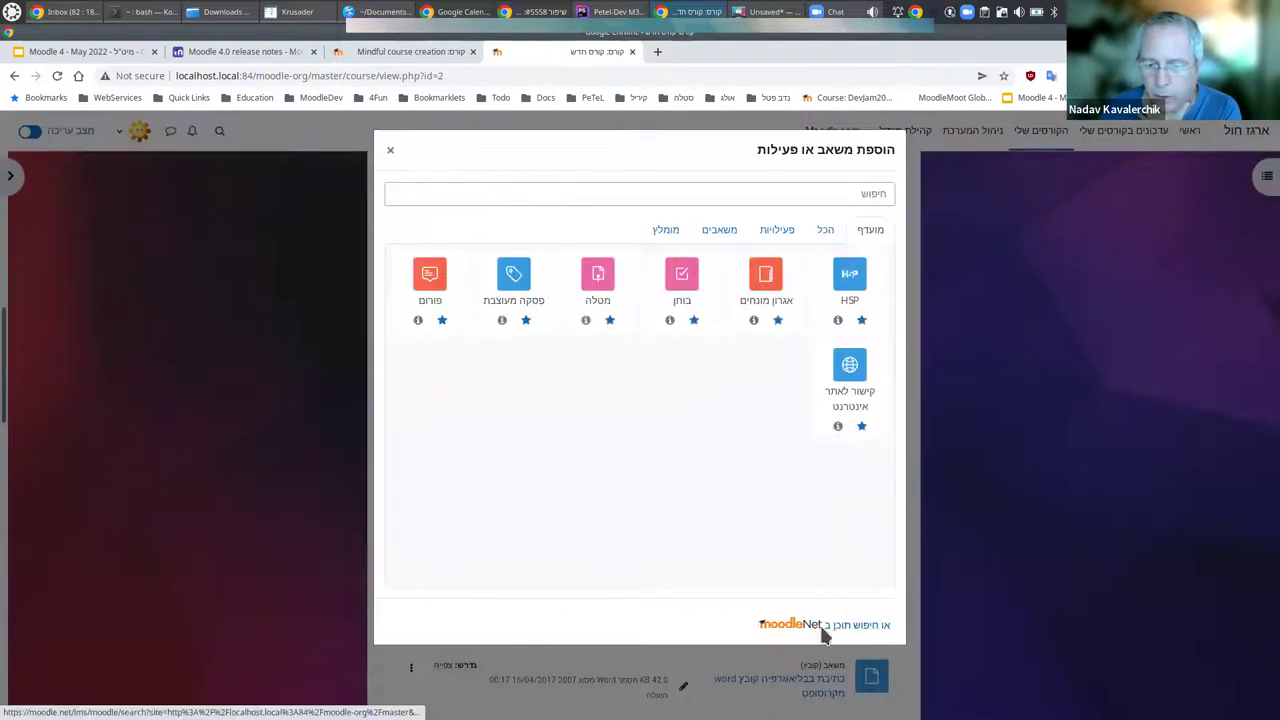
left_click(855, 628)
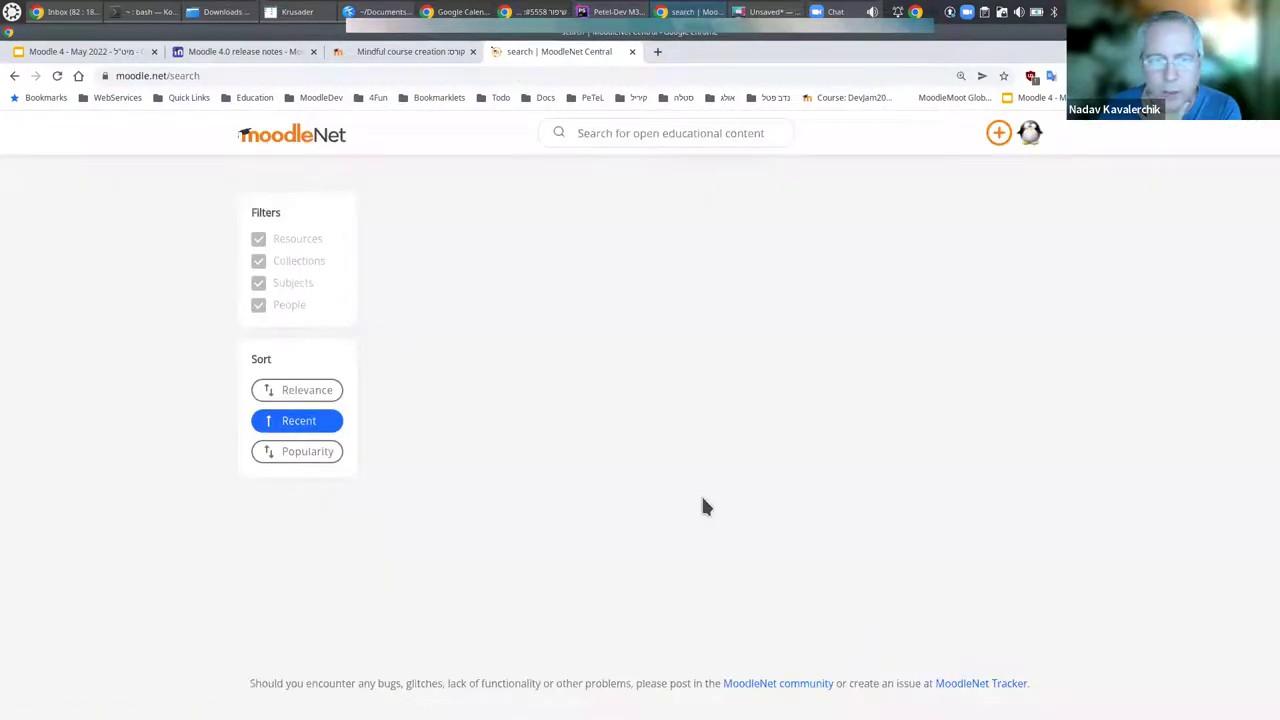
Go to the MoodleNet home page and examine its featured resources, featured collections and featured authors.
left_click(322, 146)
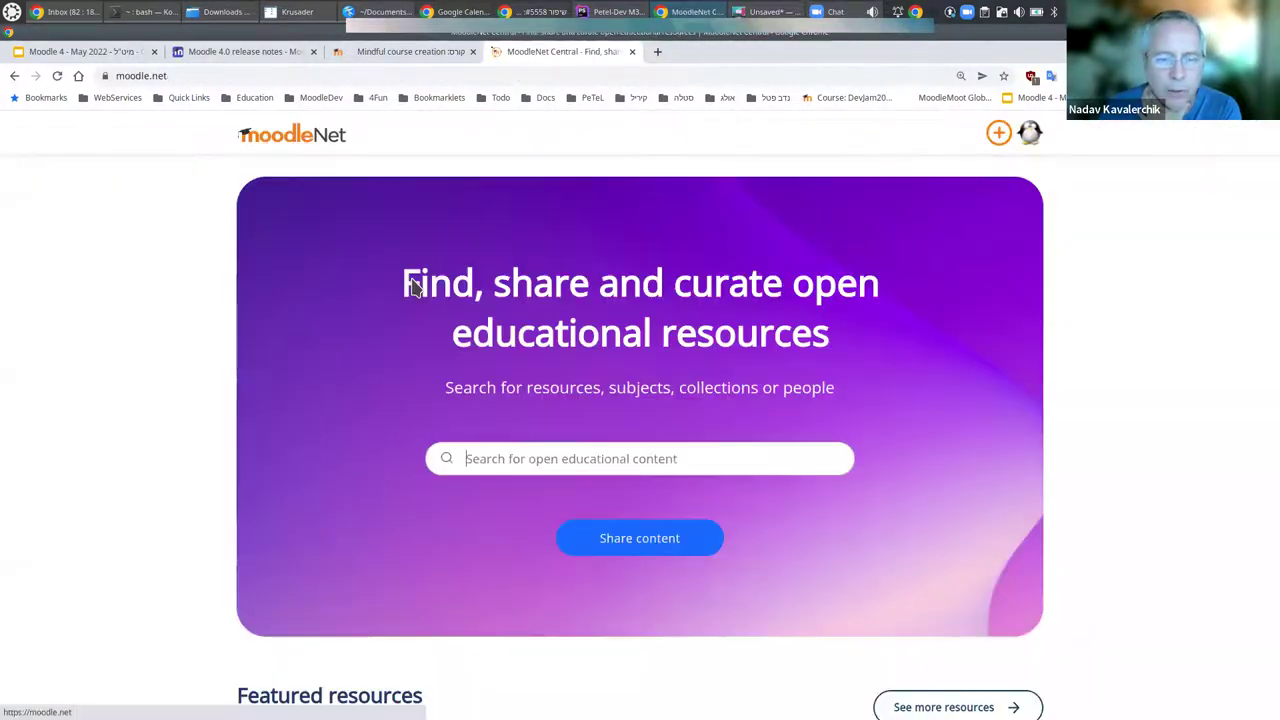
scroll(365, 462, "down", 2)
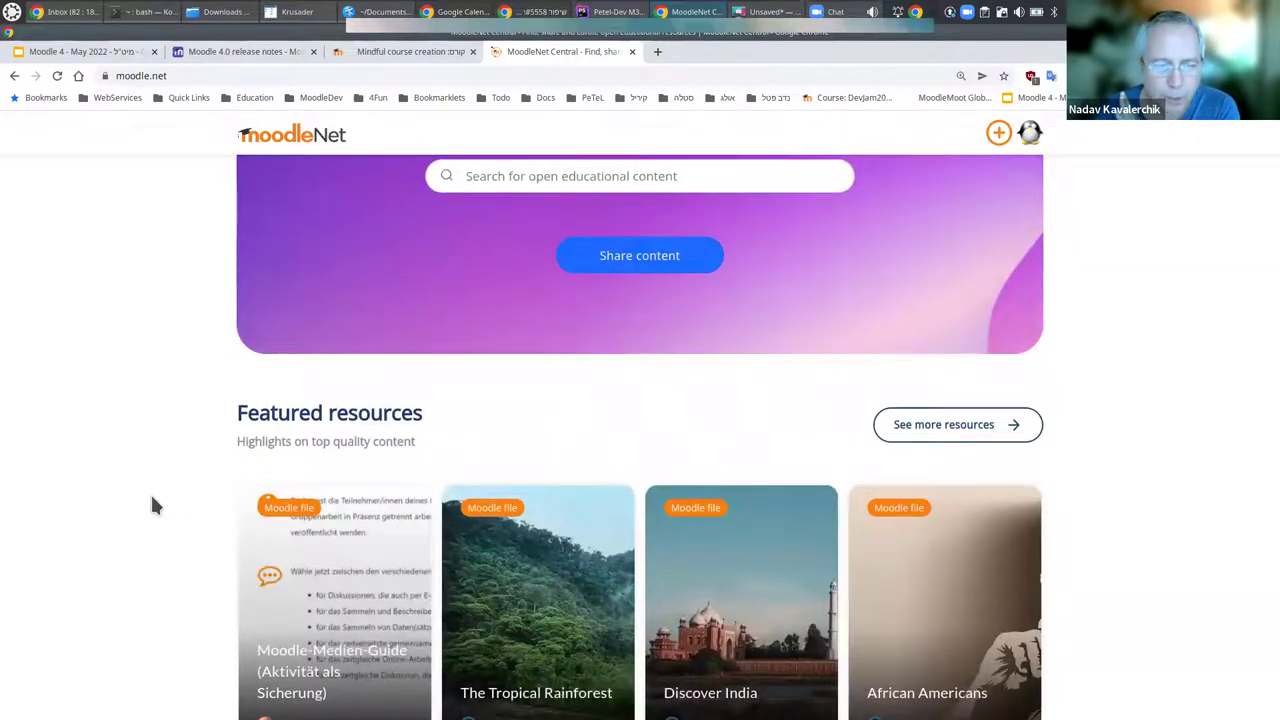
scroll(153, 500, "down", 2)
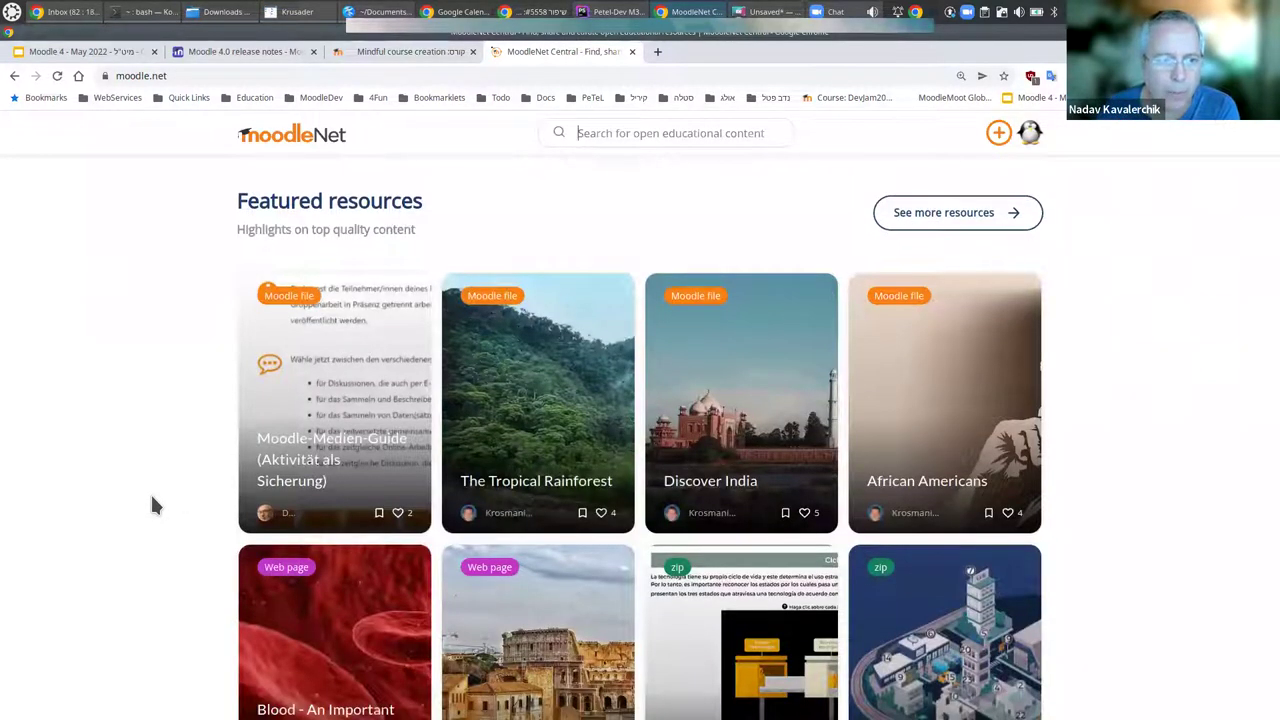
scroll(478, 438, "down", 1)
scroll(478, 438, "down", 2)
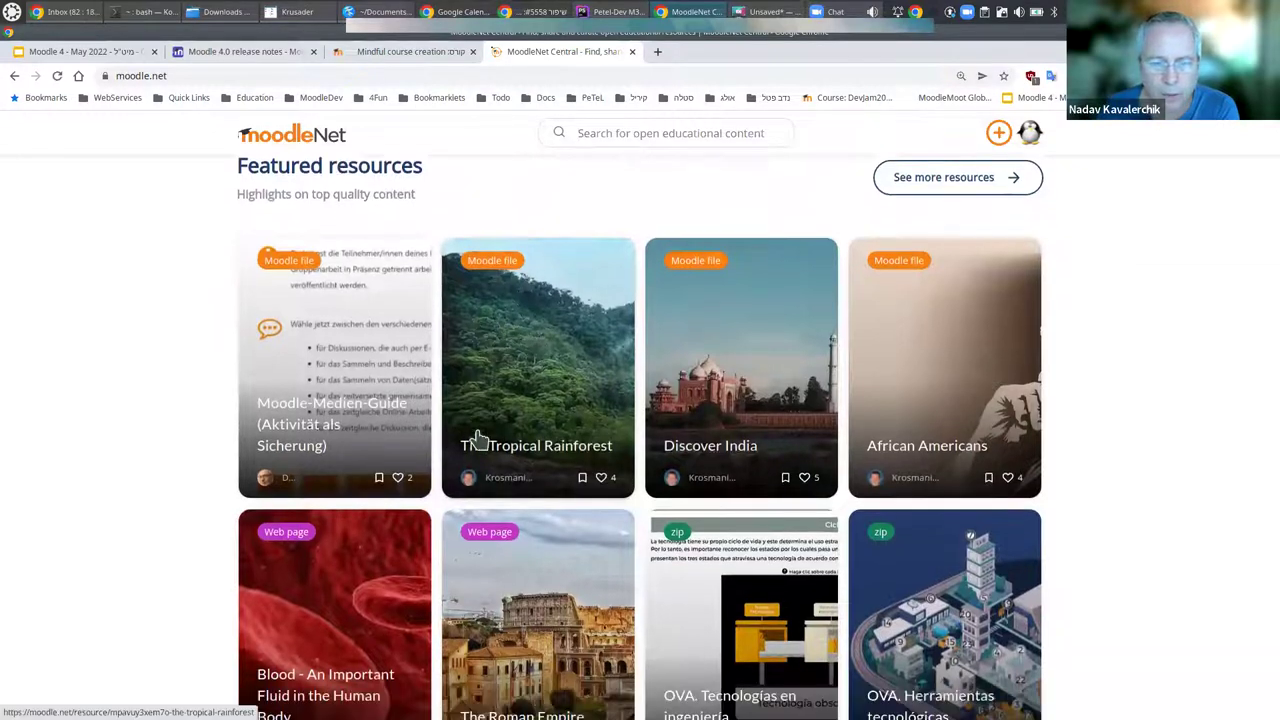
scroll(593, 473, "down", 4)
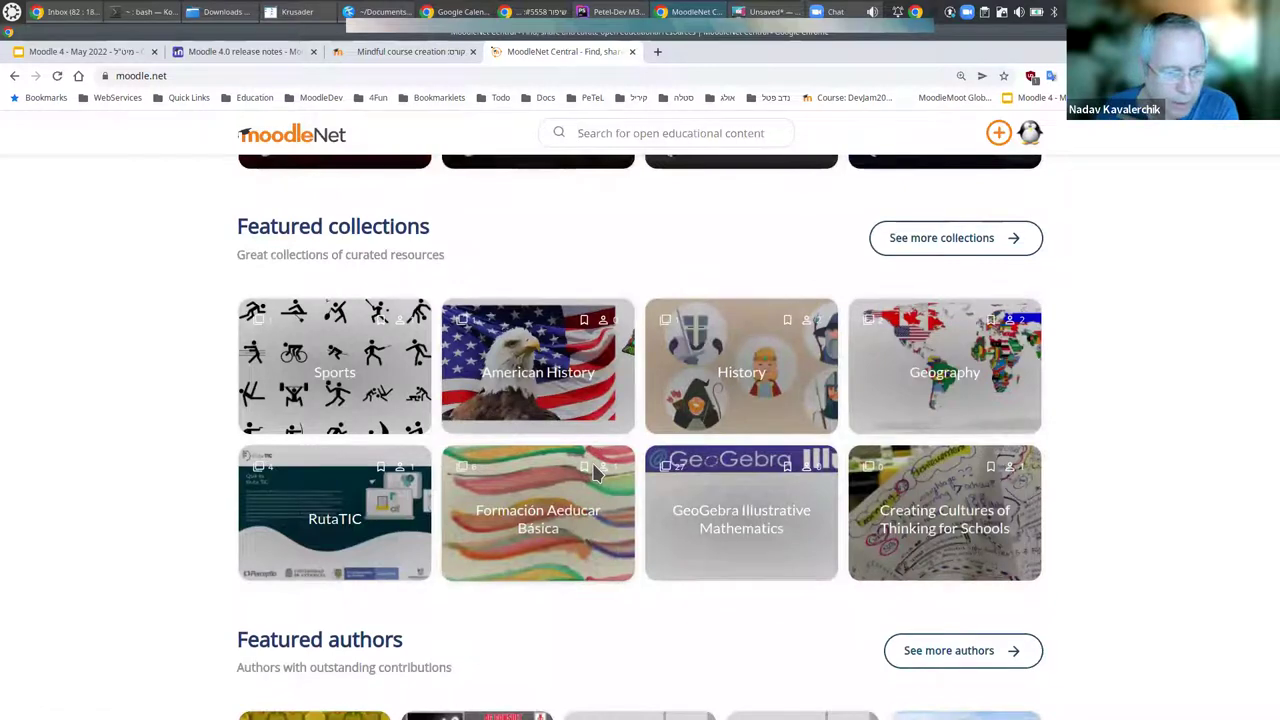
scroll(600, 470, "down", 2)
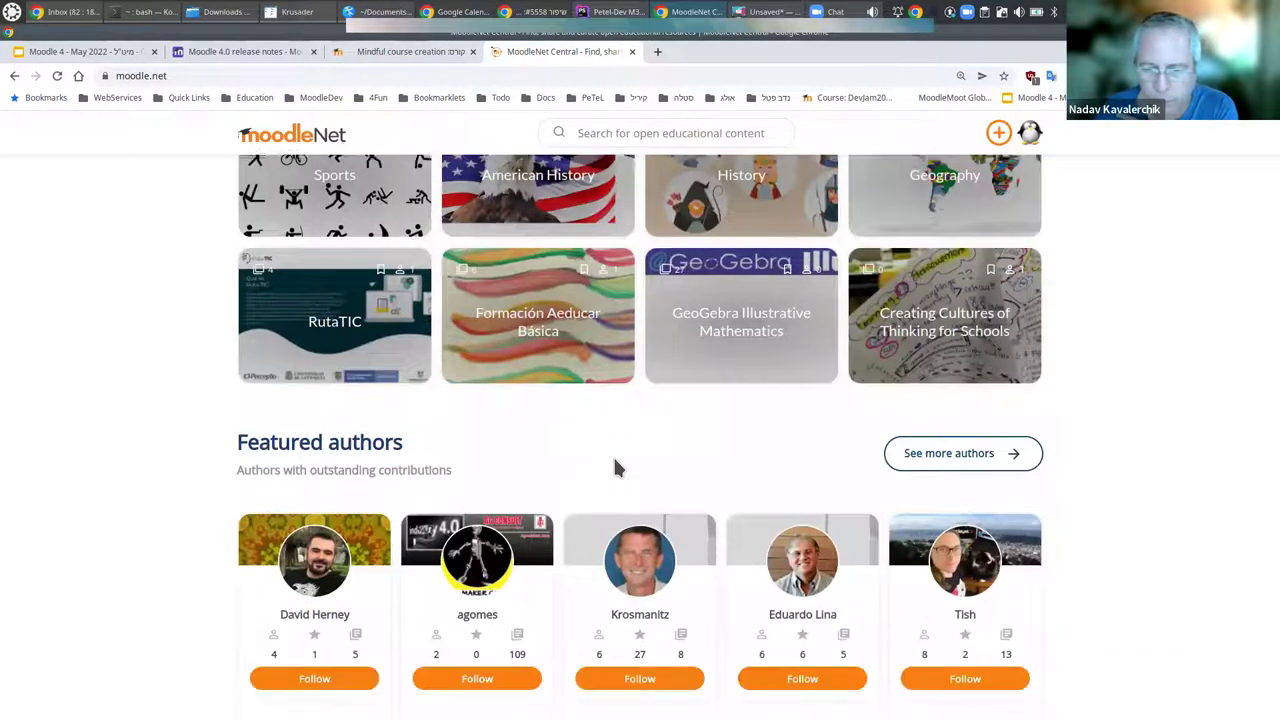
scroll(665, 450, "up", 1)
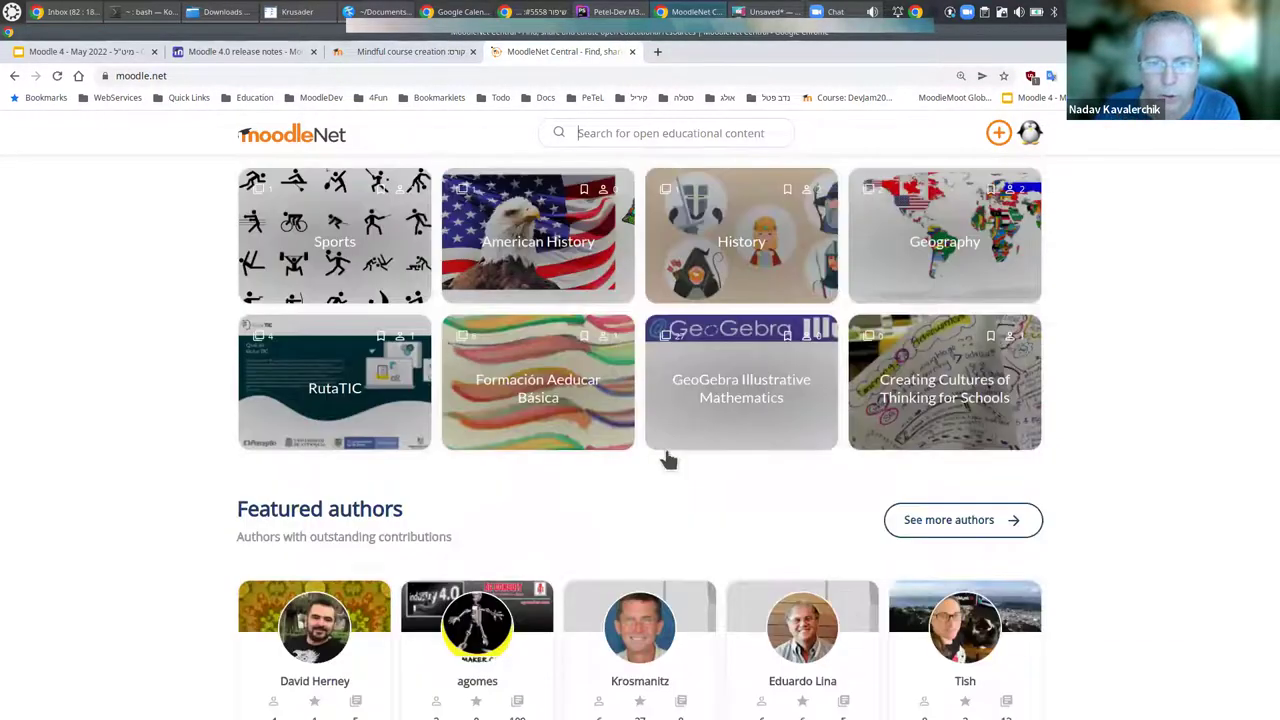
scroll(665, 455, "up", 3)
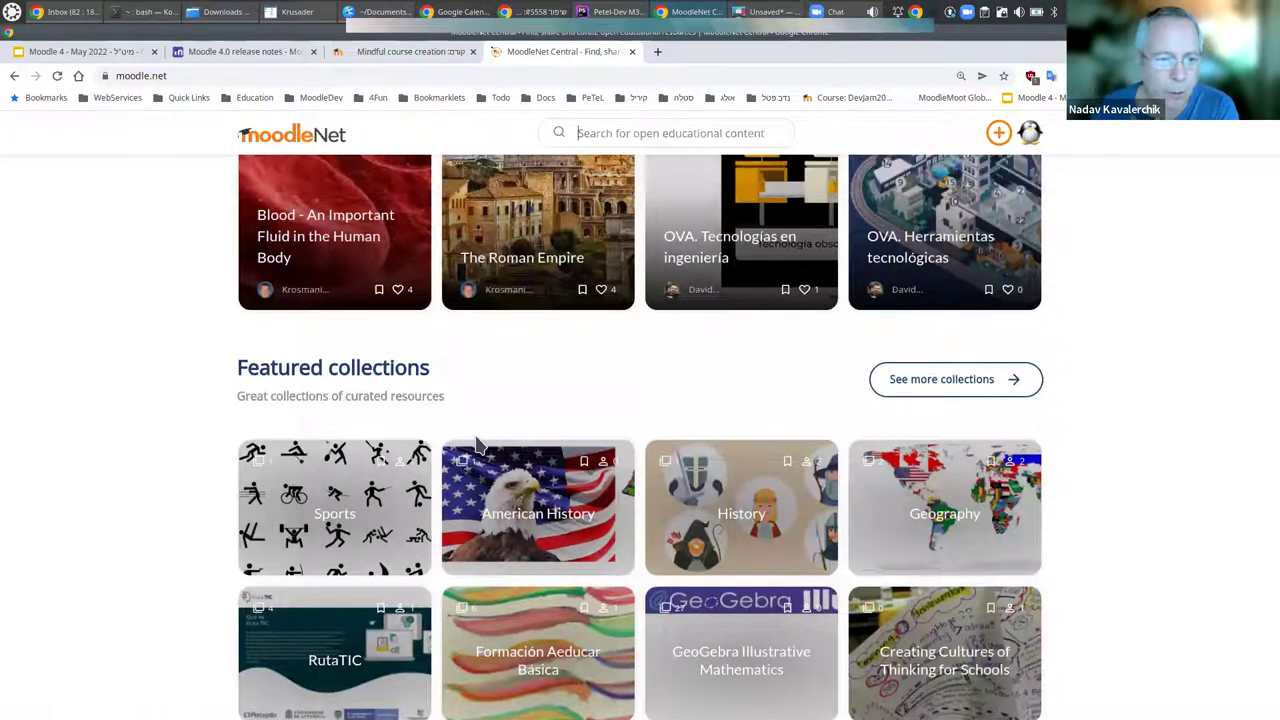
Open The Roman Empire web page resource from MoodleNet's featured resources and look at the account menu options.
scroll(514, 463, "up", 2)
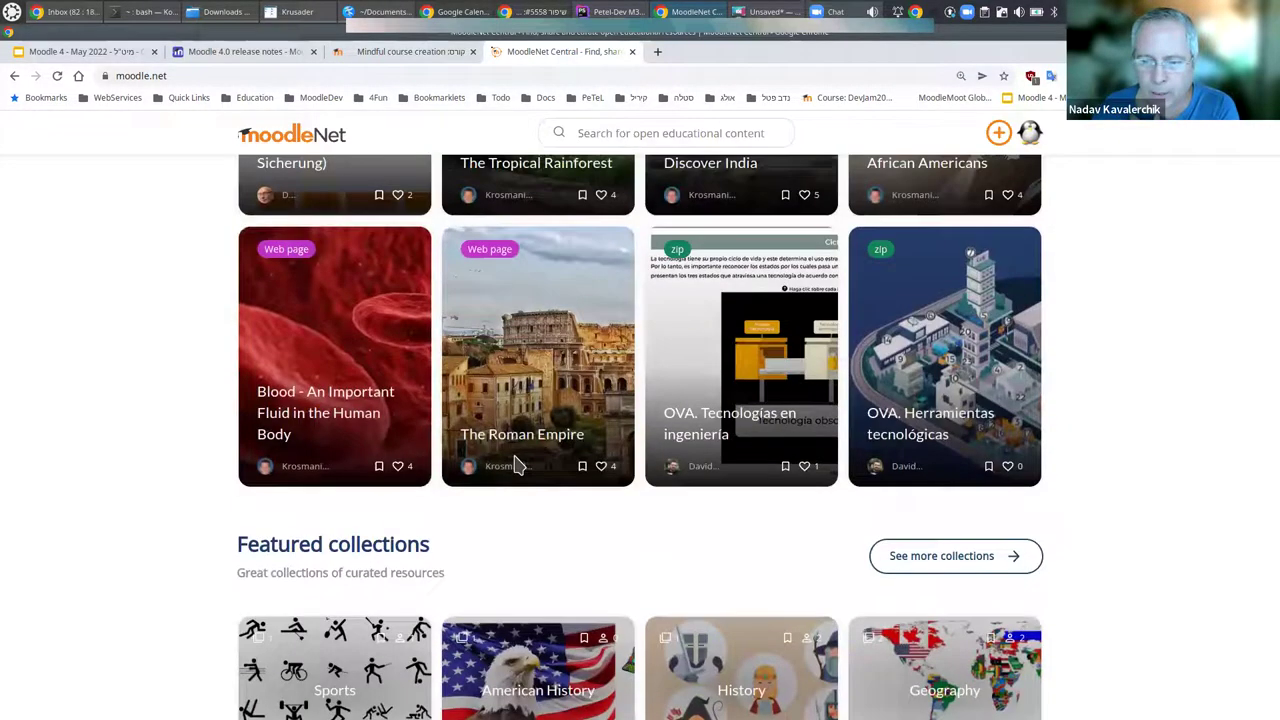
scroll(483, 506, "up", 3)
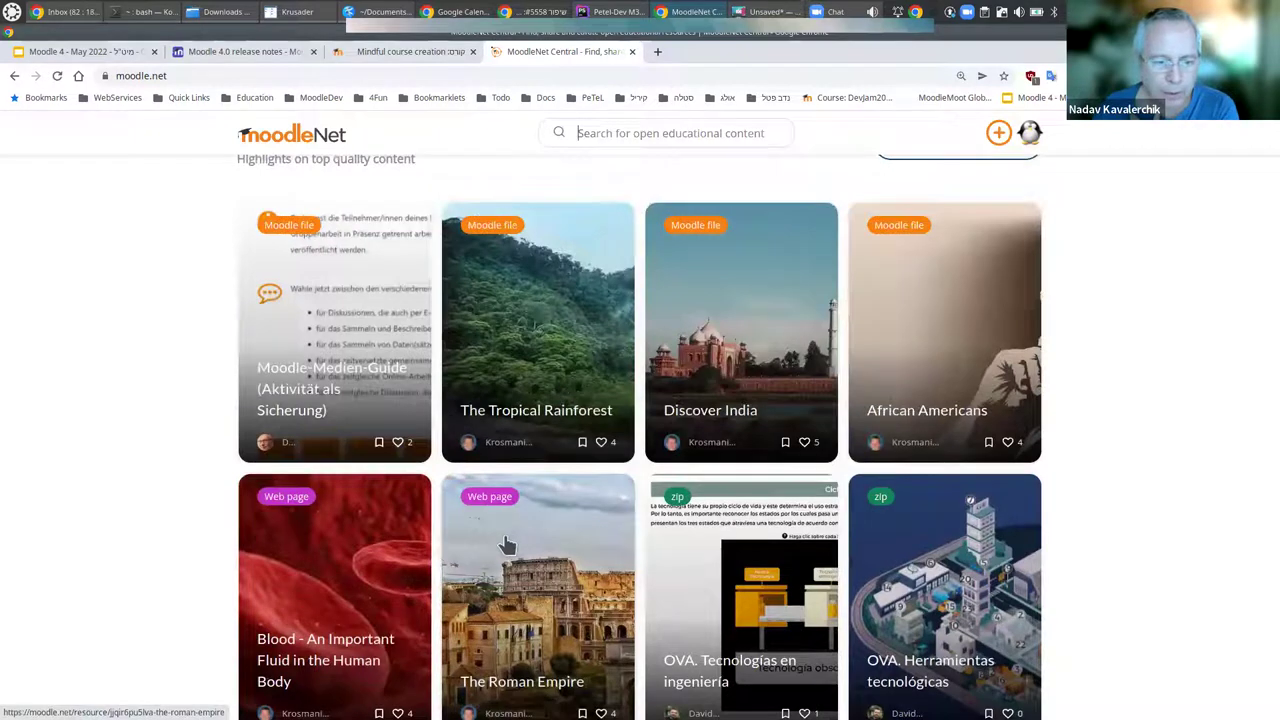
left_click(510, 560)
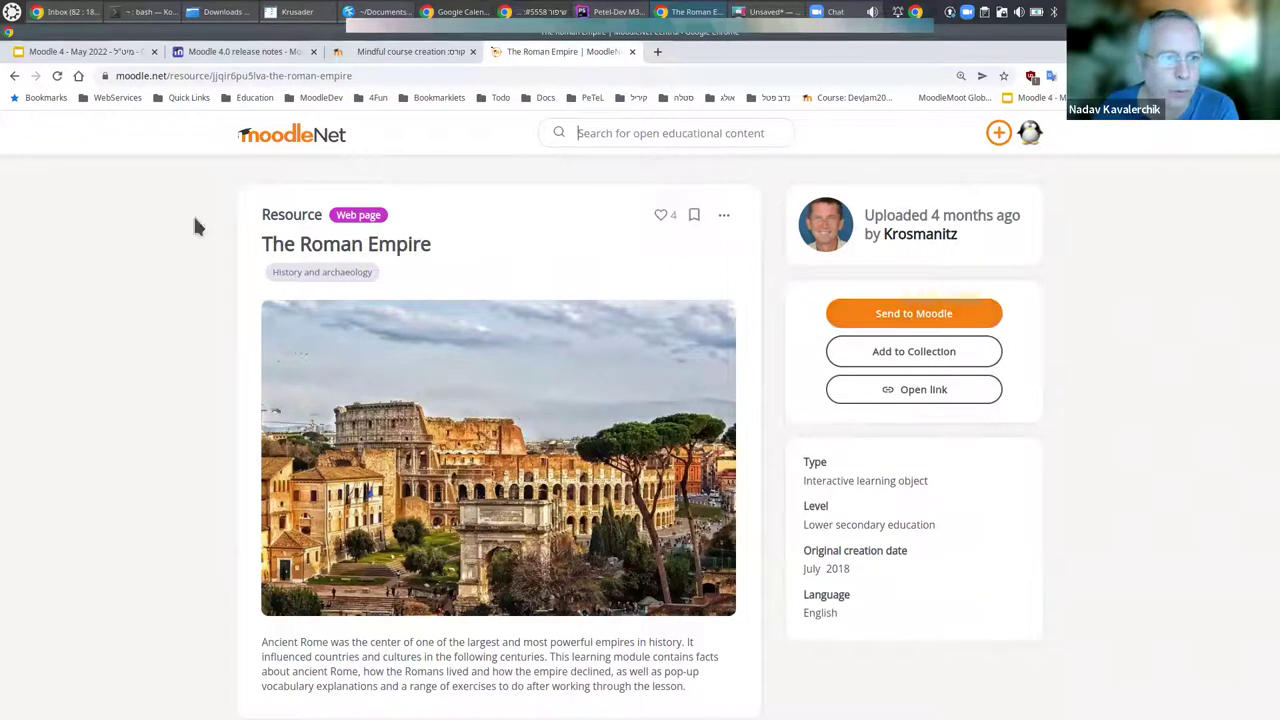
left_click(1031, 135)
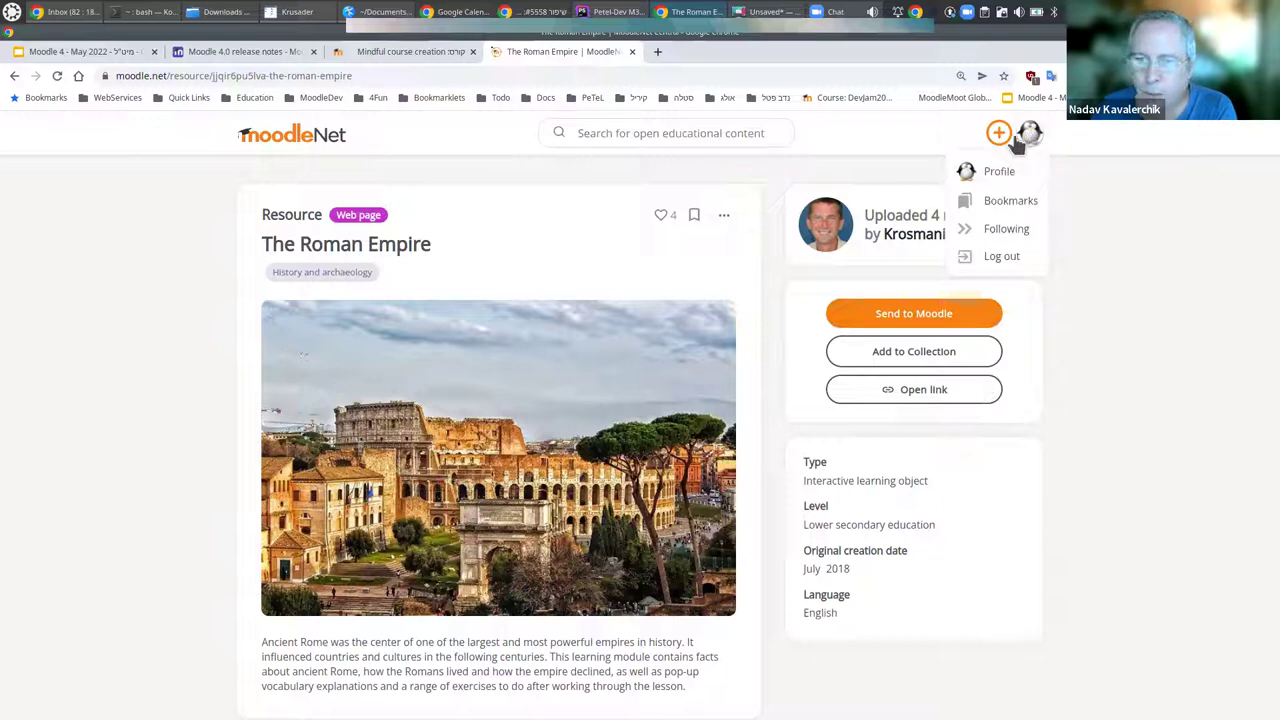
left_click(1114, 320)
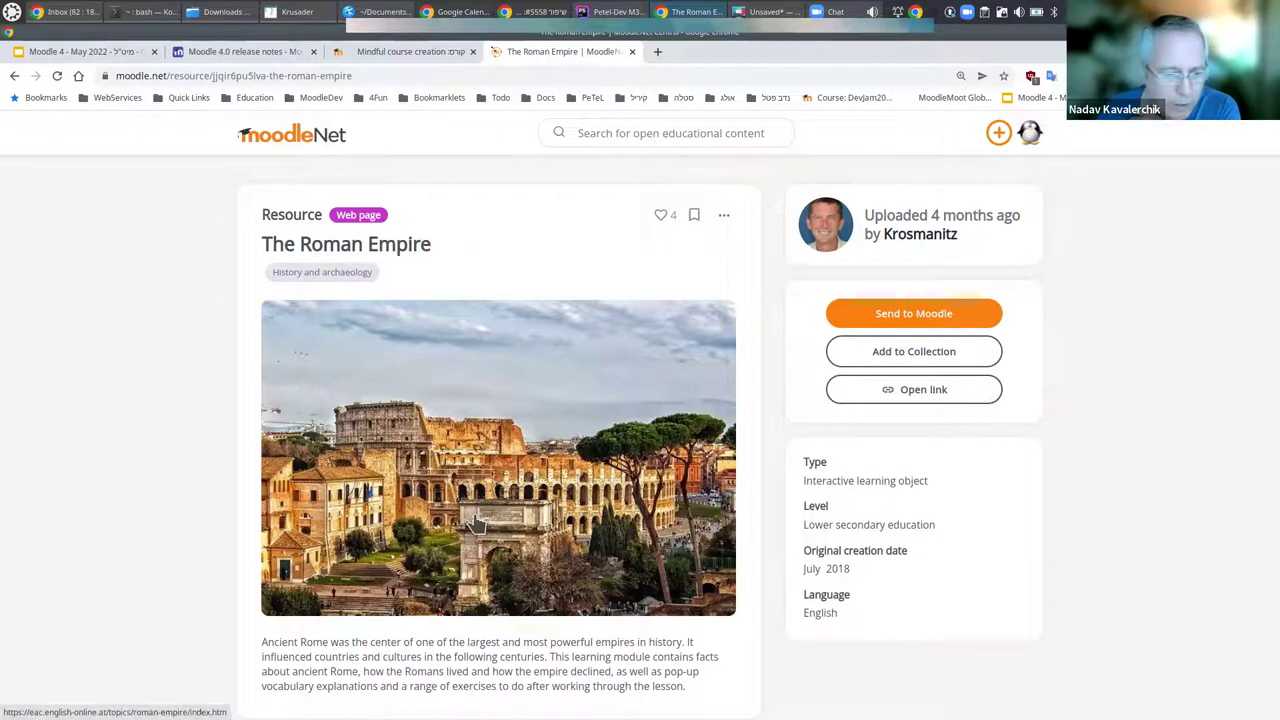
Send The Roman Empire resource to the local Moodle site and import it into the course with the יצירת כתובת אינטרנט option.
scroll(459, 461, "down", 1)
scroll(510, 452, "up", 1)
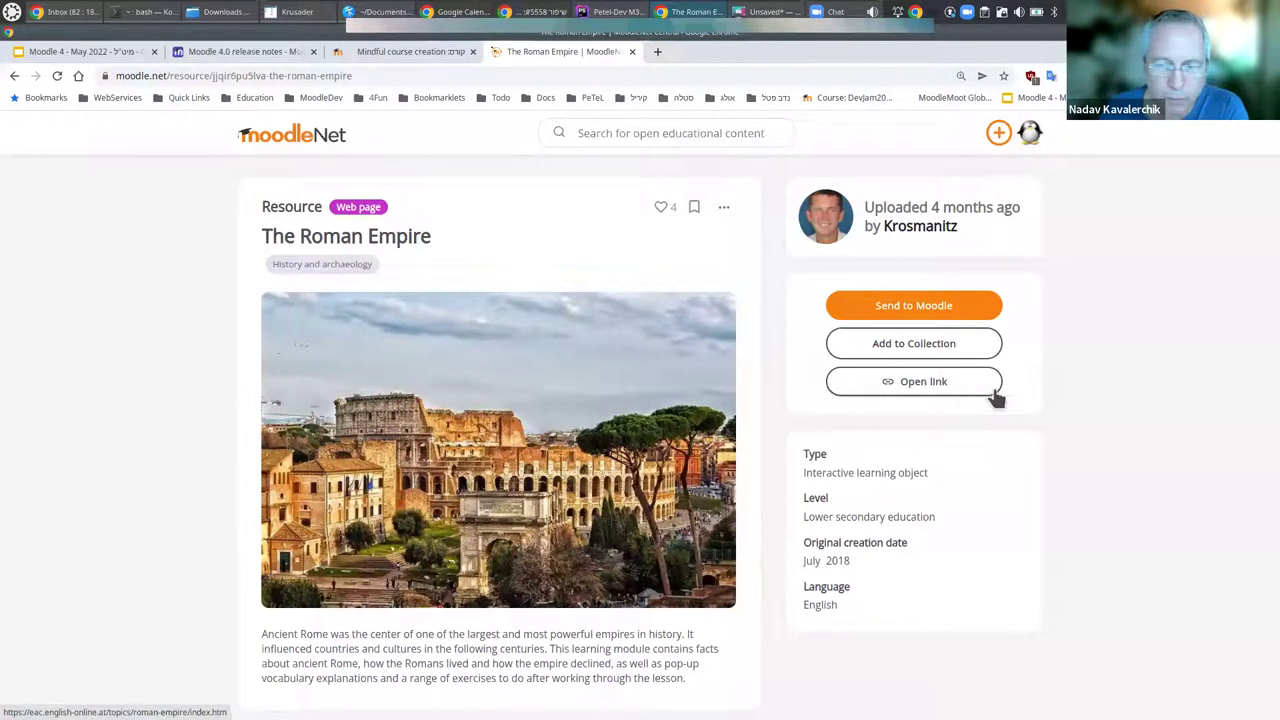
left_click(912, 309)
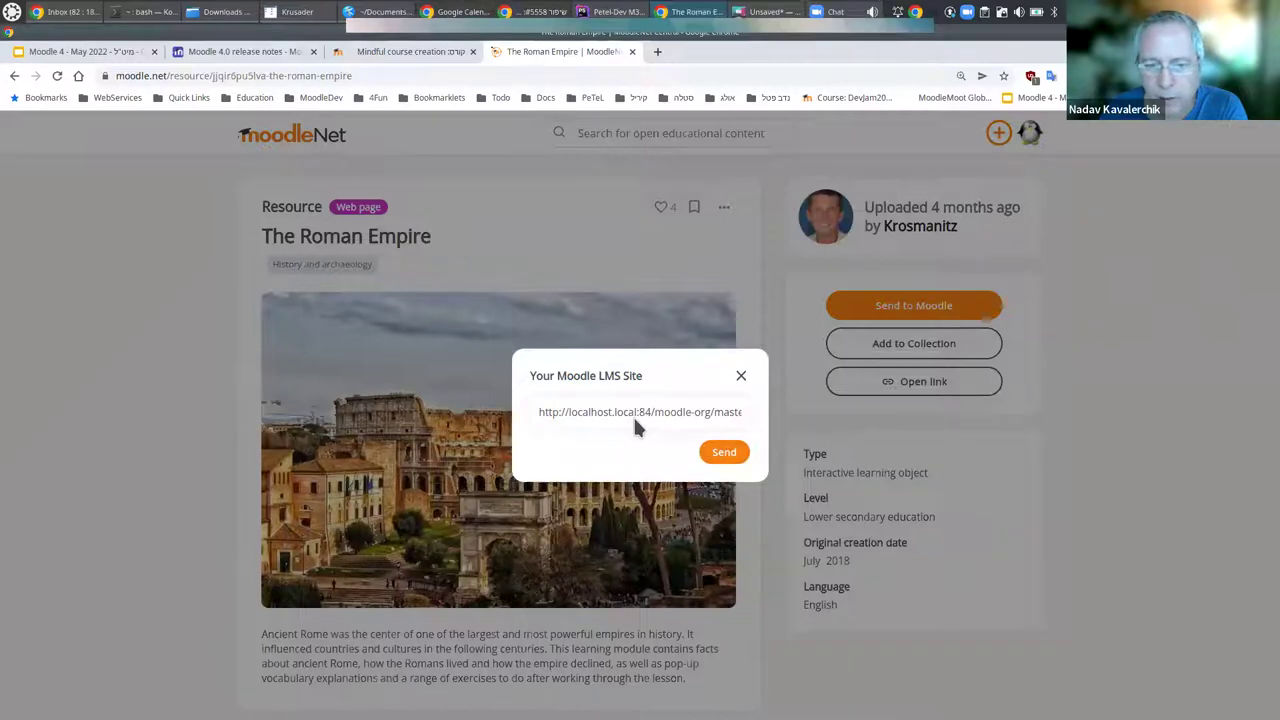
left_click(724, 454)
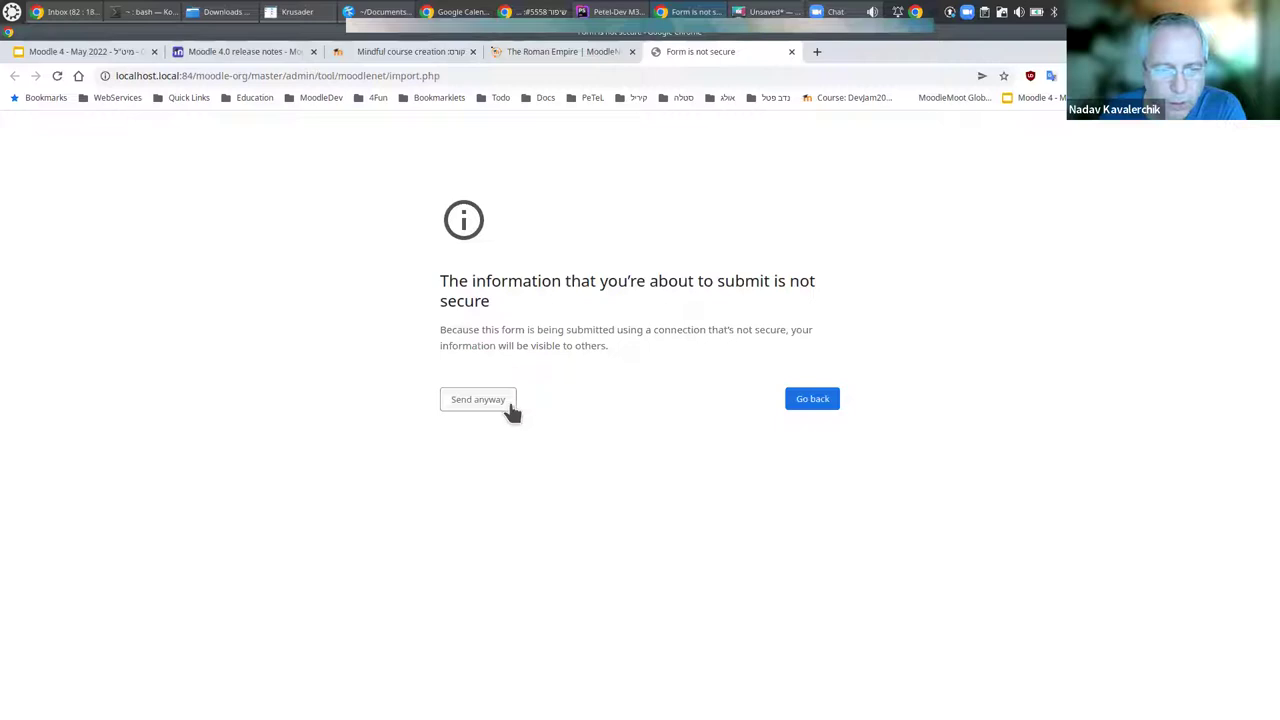
left_click(500, 408)
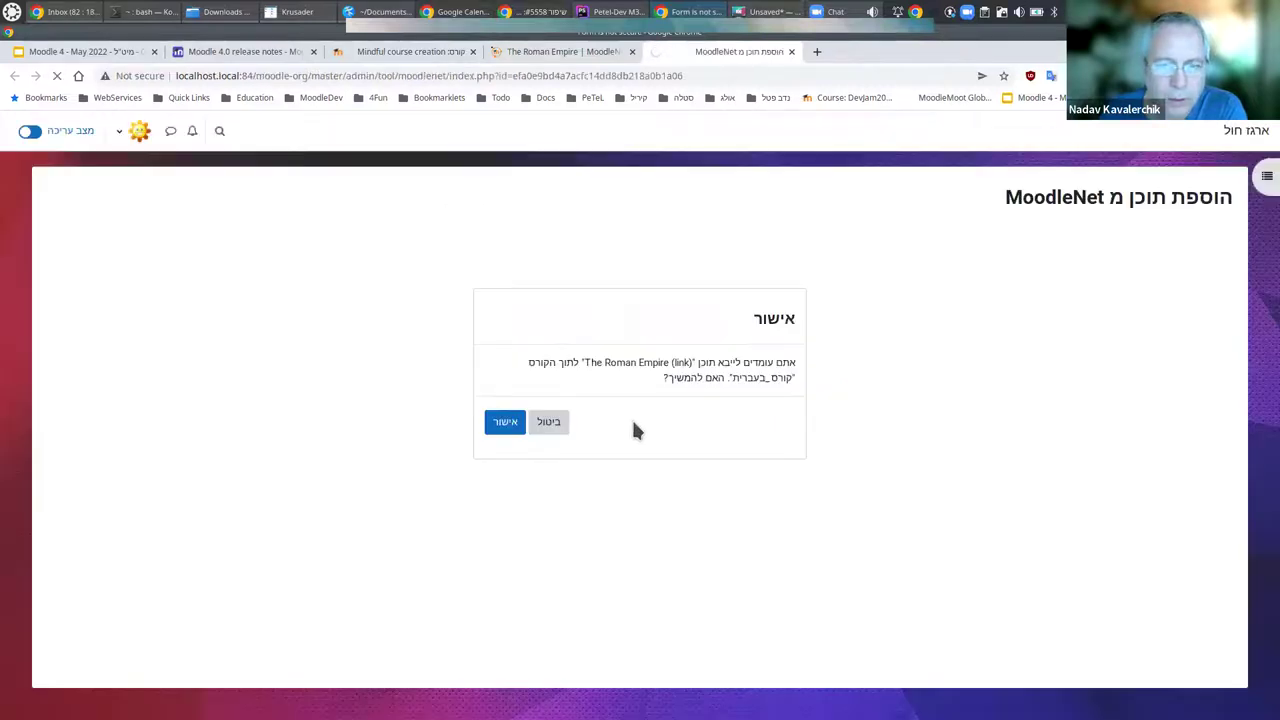
left_click(506, 428)
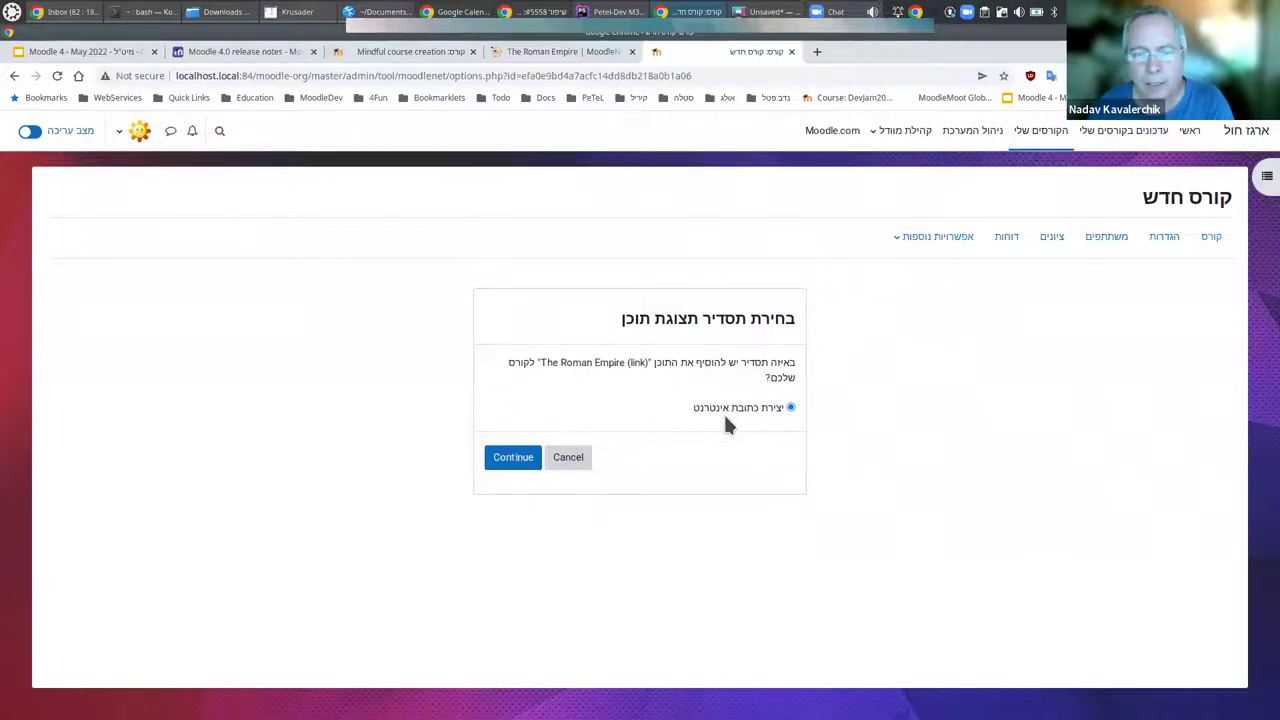
left_click(512, 458)
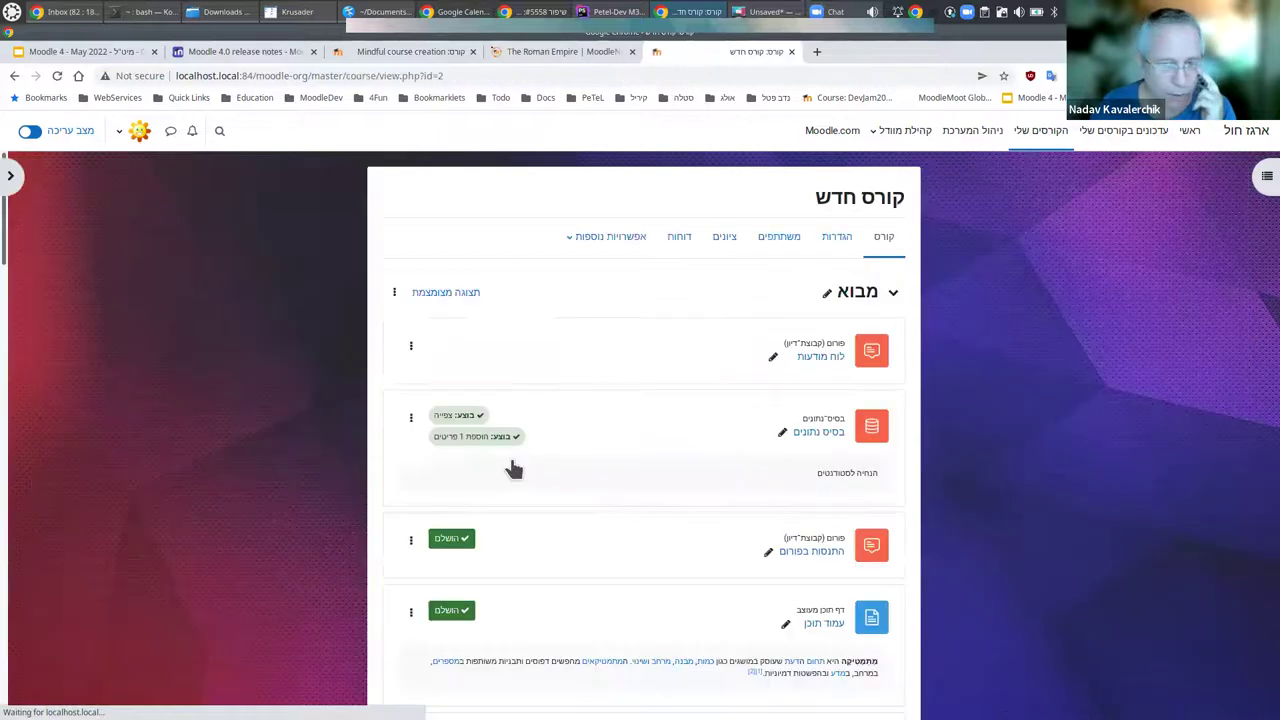
Check the end of the מבוא section in the course for the imported The Roman Empire link.
scroll(567, 460, "down", 4)
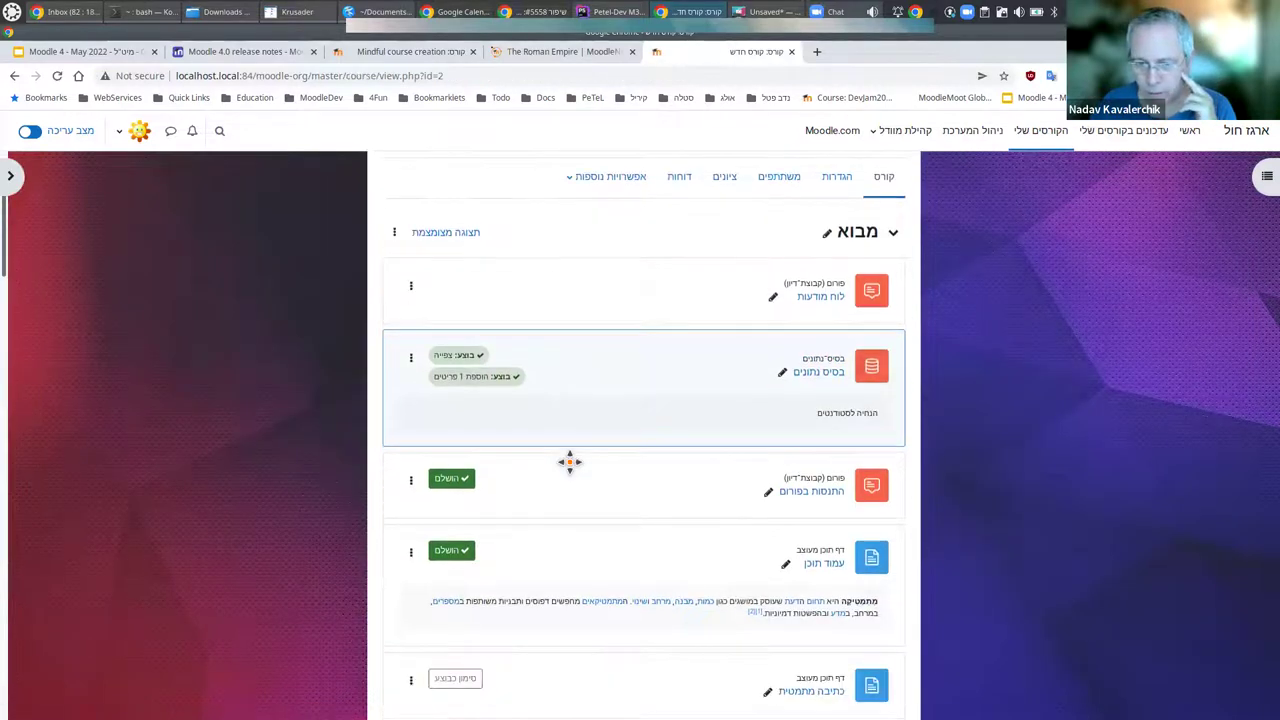
left_click_drag(641, 500, 679, 464)
scroll(680, 463, "up", 4)
scroll(679, 464, "down", 9)
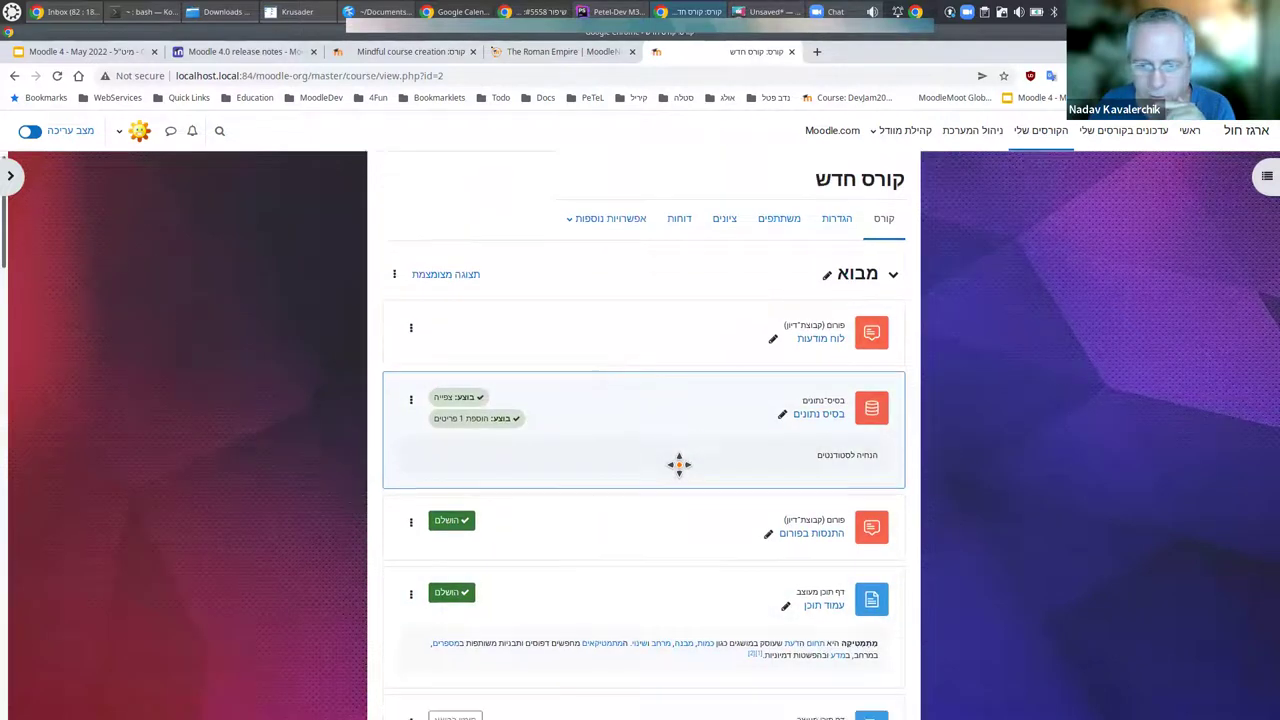
scroll(703, 469, "down", 2)
left_click_drag(679, 464, 751, 449)
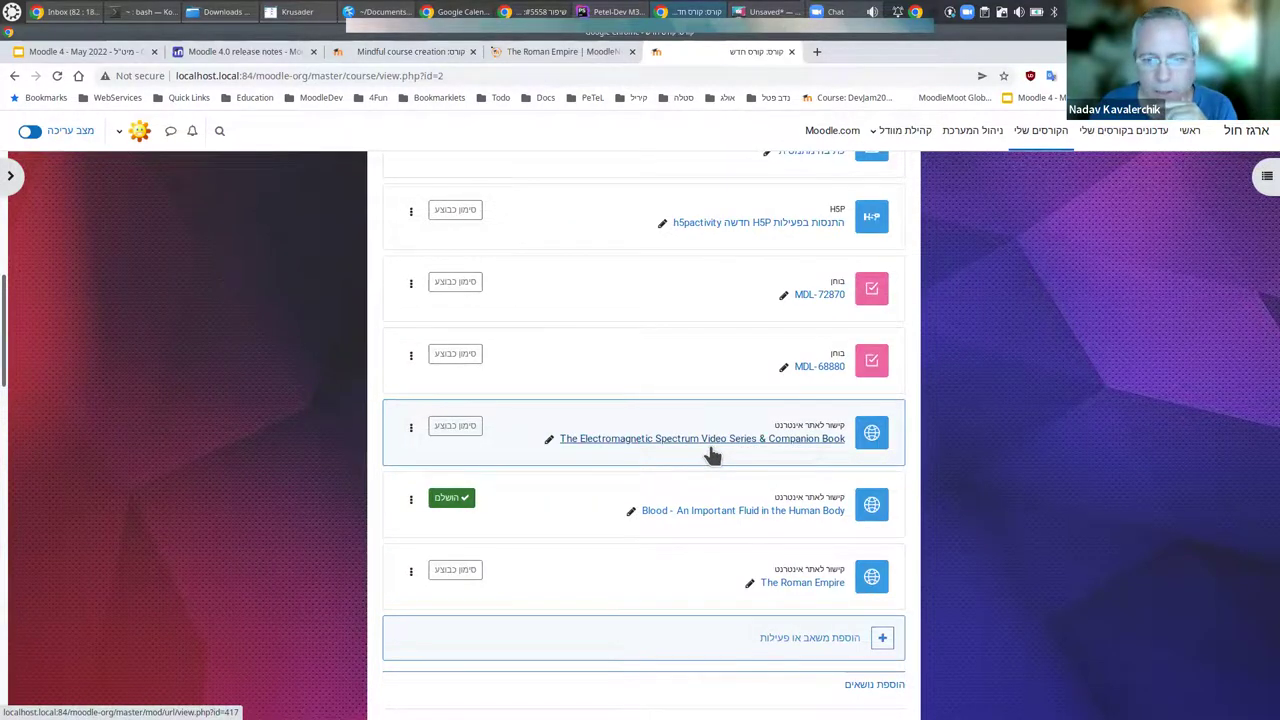
scroll(705, 460, "up", 15)
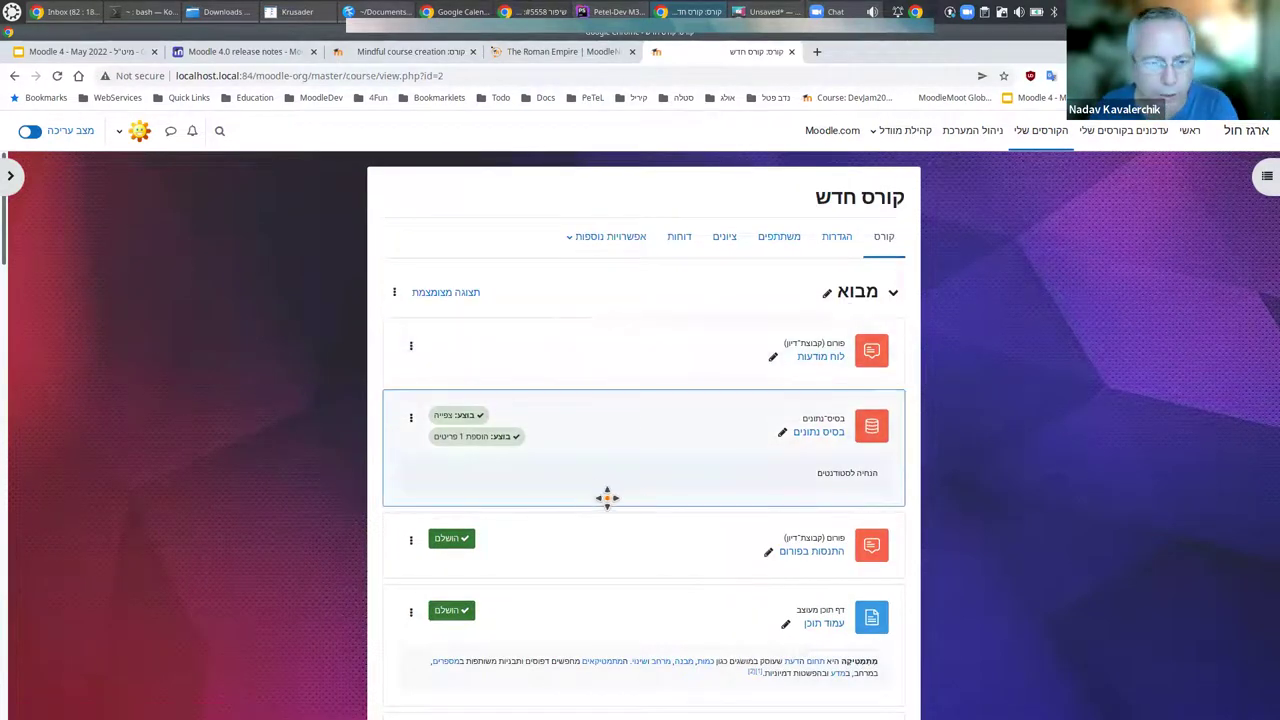
Examine the completion conditions and completion status of the activities across the sections of the course page.
scroll(612, 498, "down", 5)
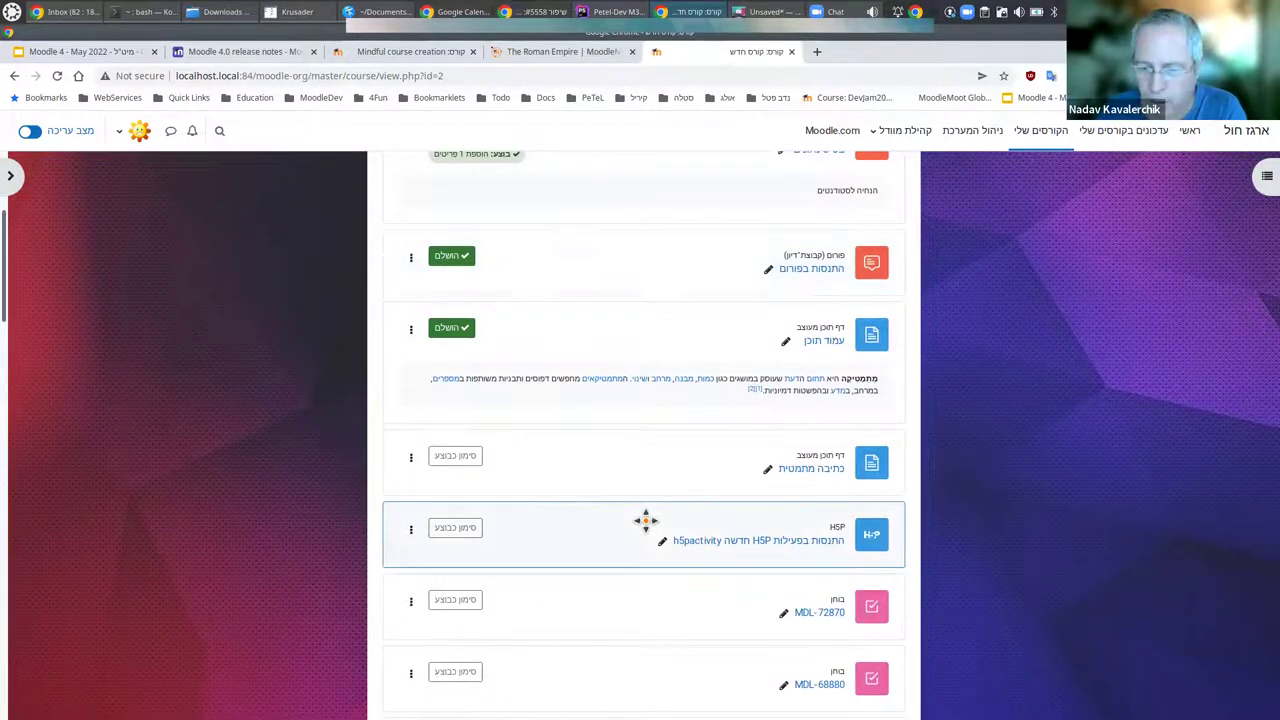
scroll(697, 360, "up", 5)
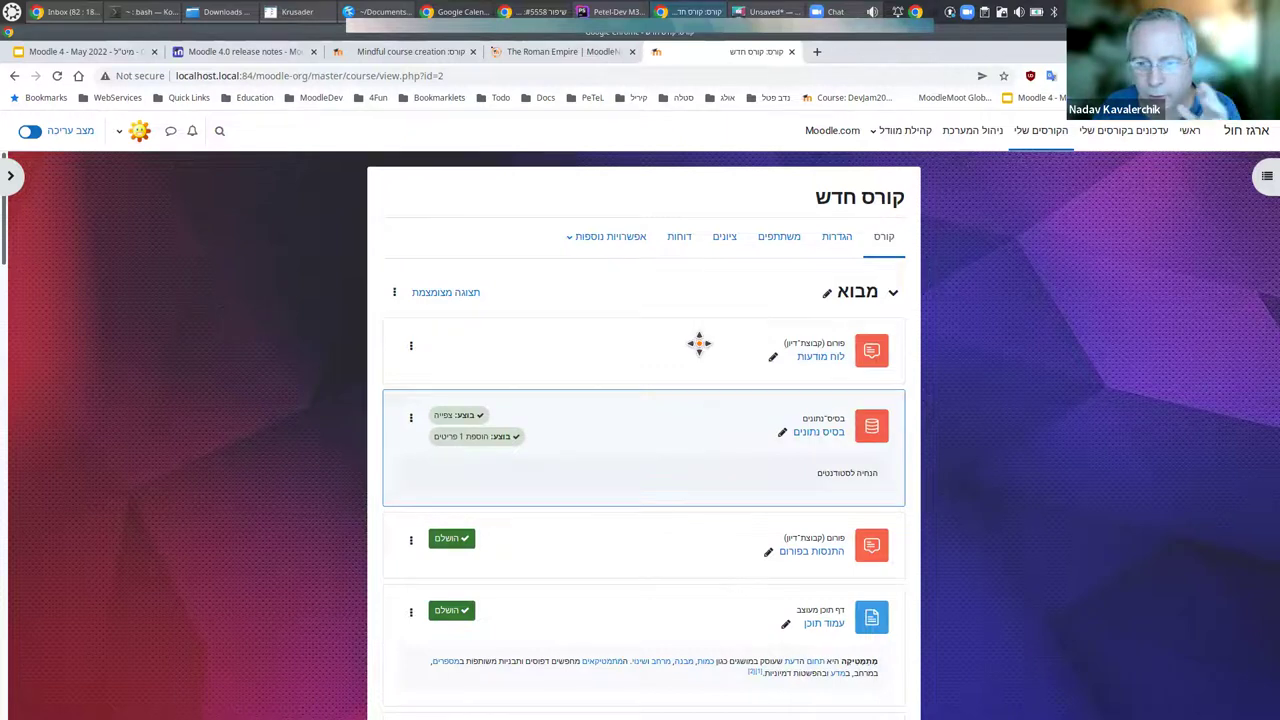
scroll(671, 458, "down", 1)
scroll(671, 458, "down", 3)
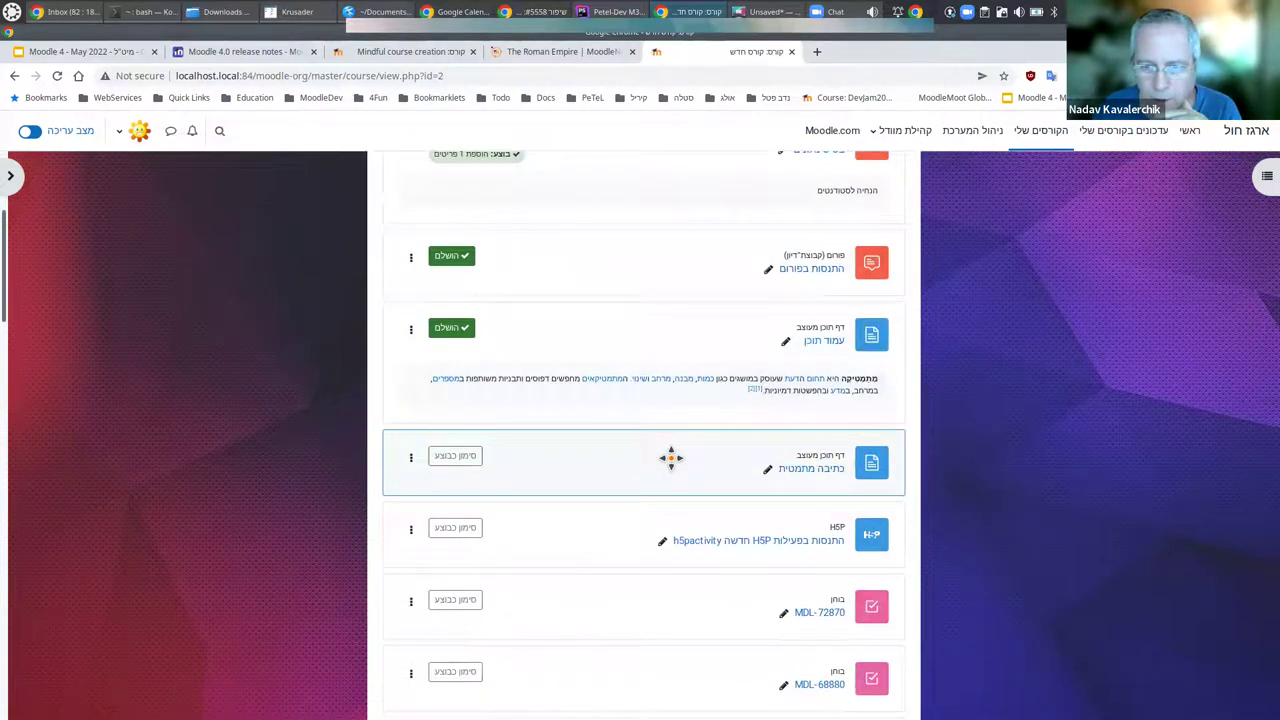
scroll(671, 458, "down", 1)
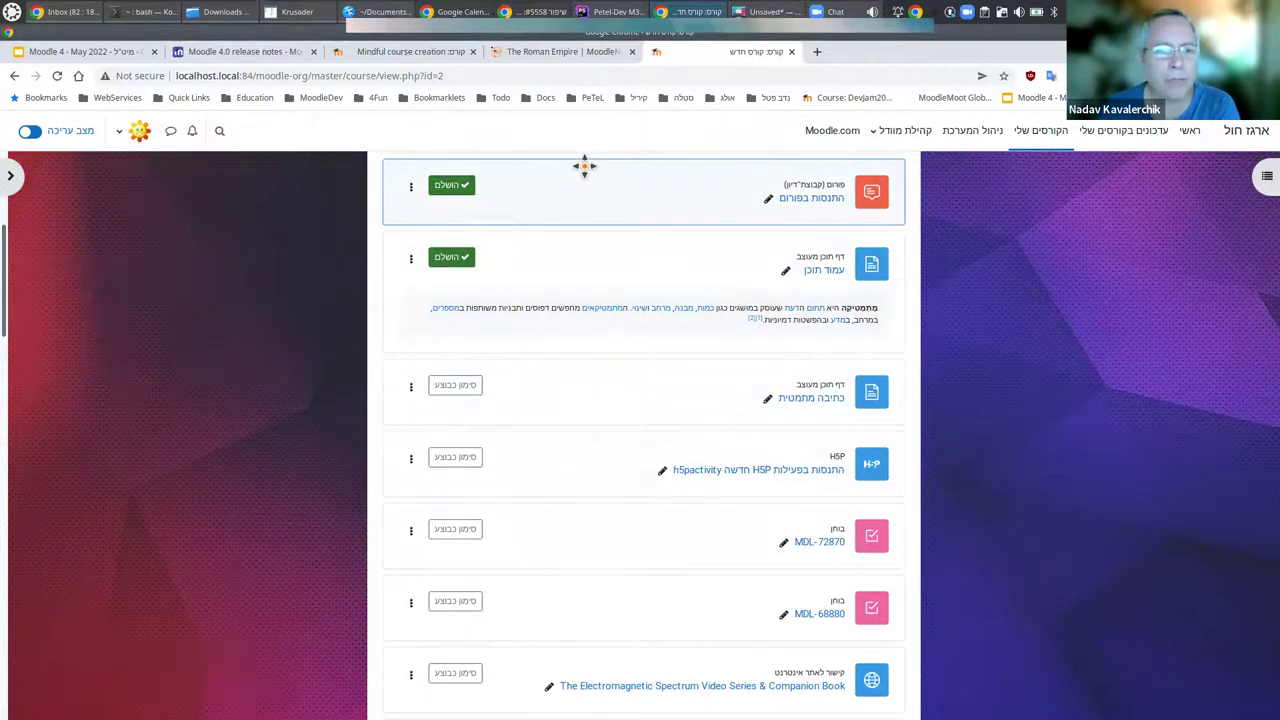
scroll(603, 337, "up", 3)
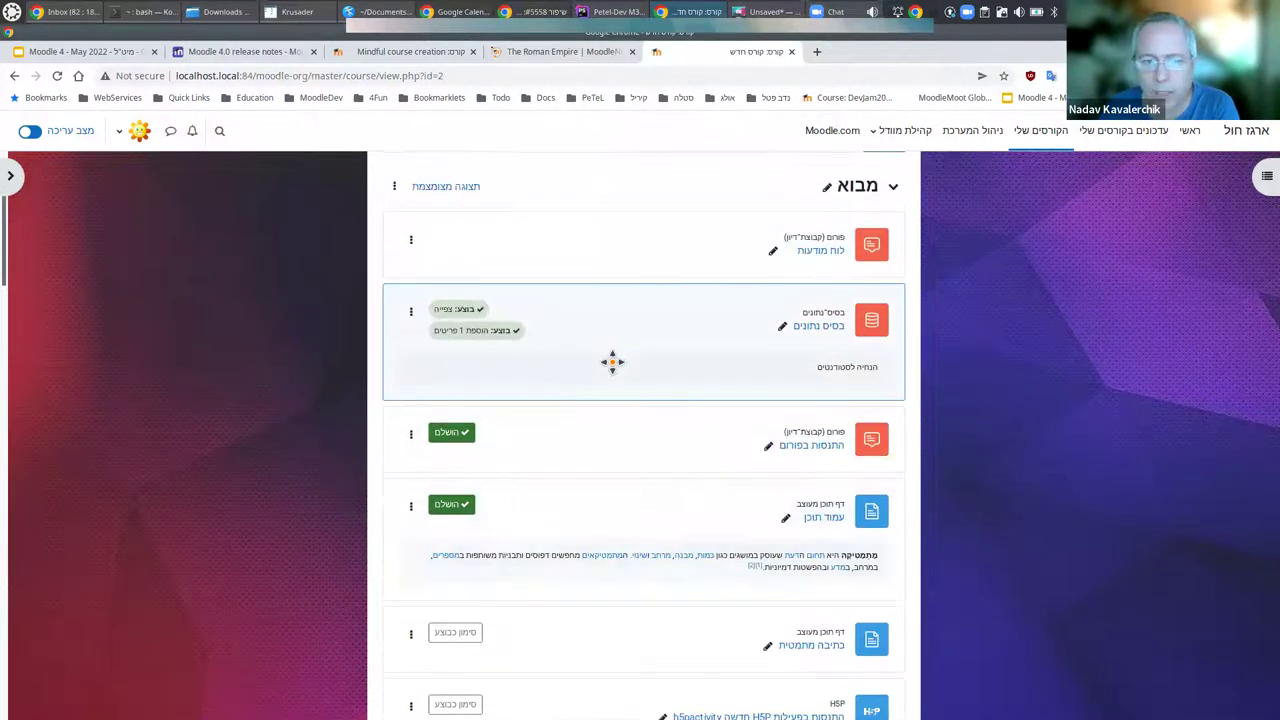
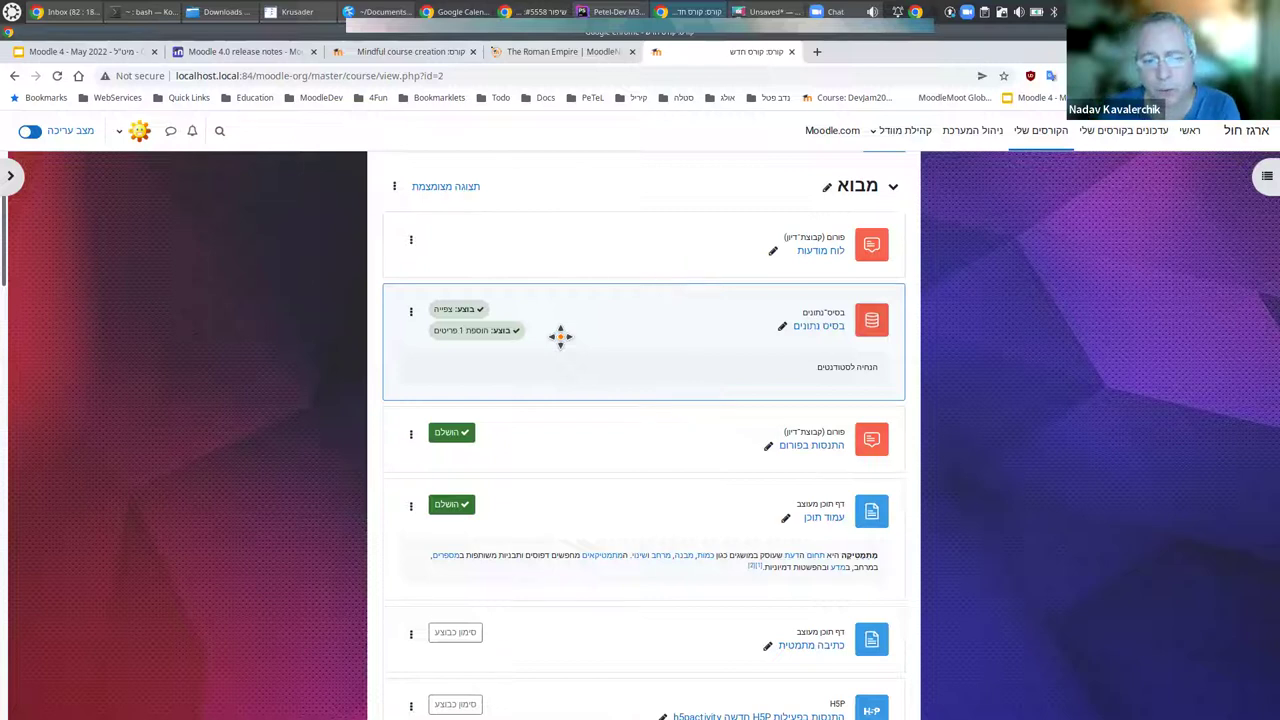
scroll(568, 382, "down", 2)
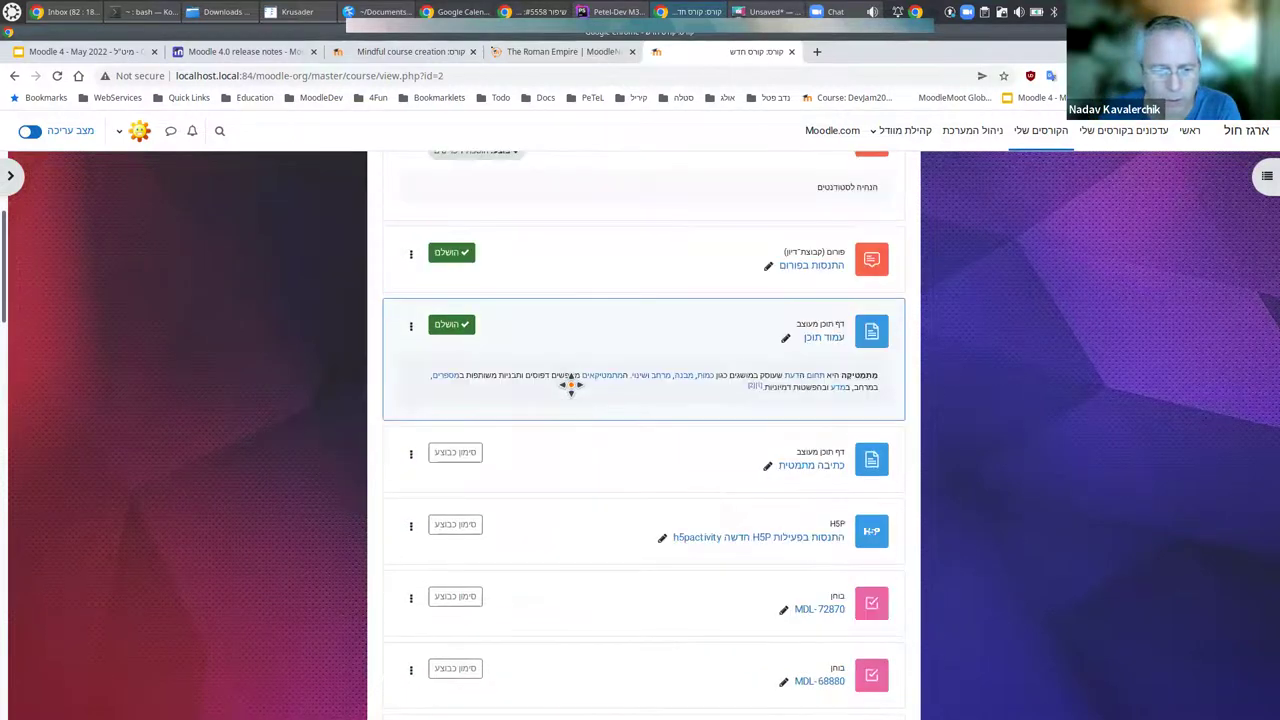
scroll(580, 480, "down", 3)
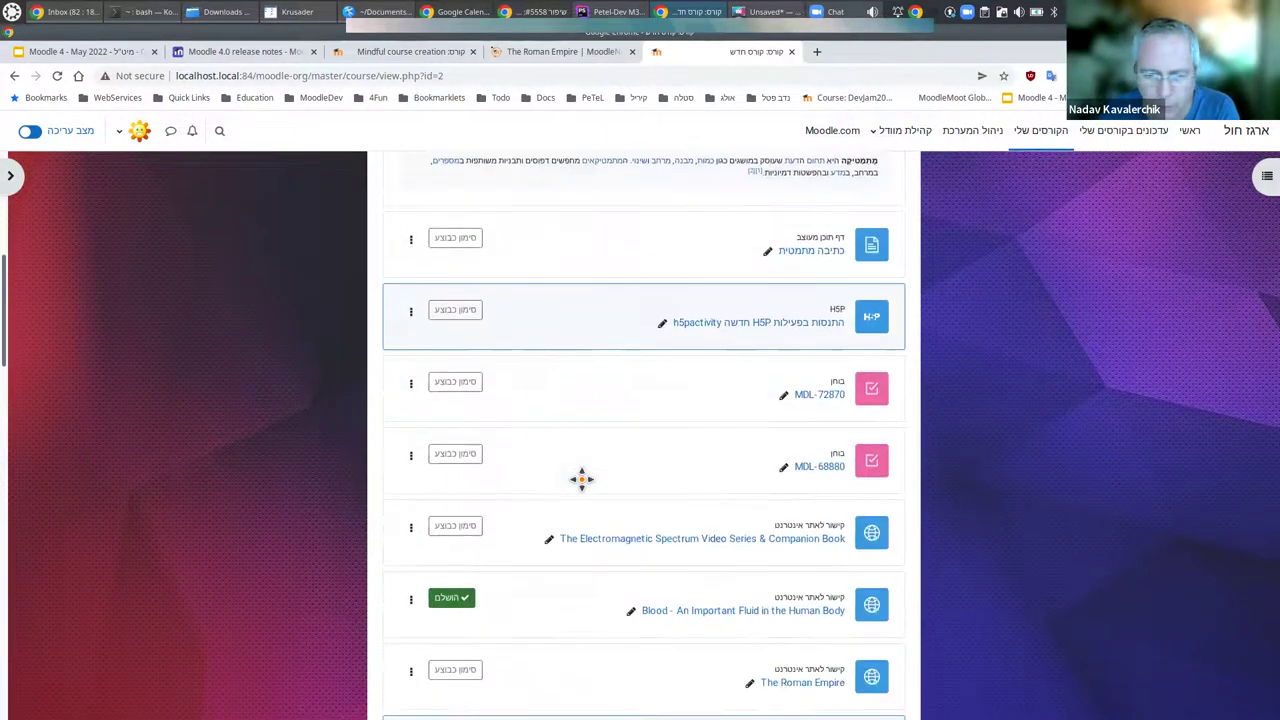
scroll(610, 590, "up", 1)
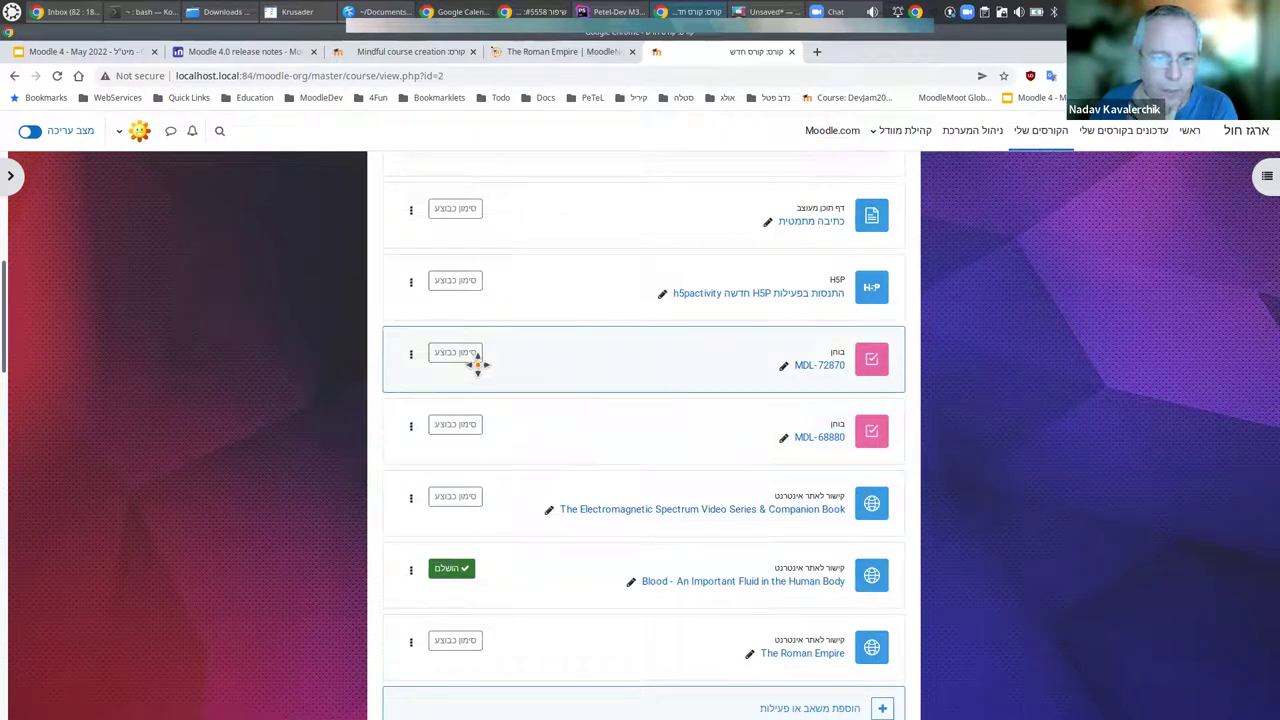
scroll(519, 407, "down", 3)
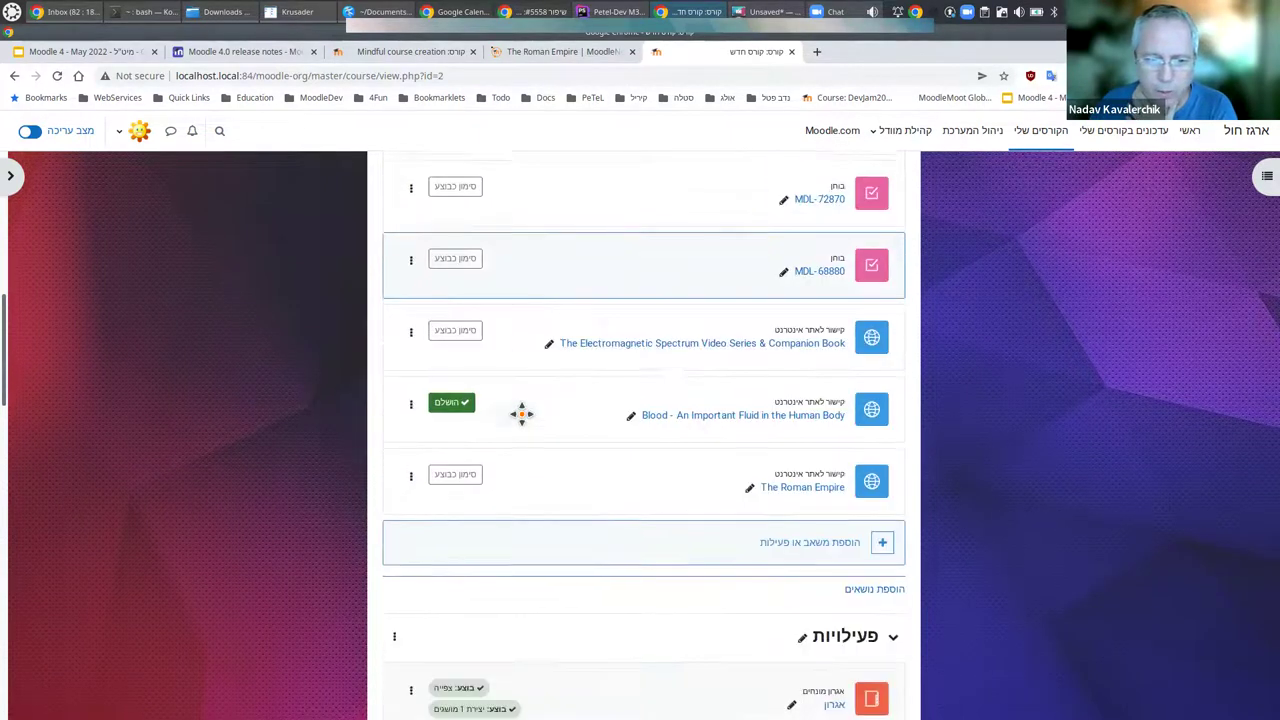
scroll(522, 430, "down", 3)
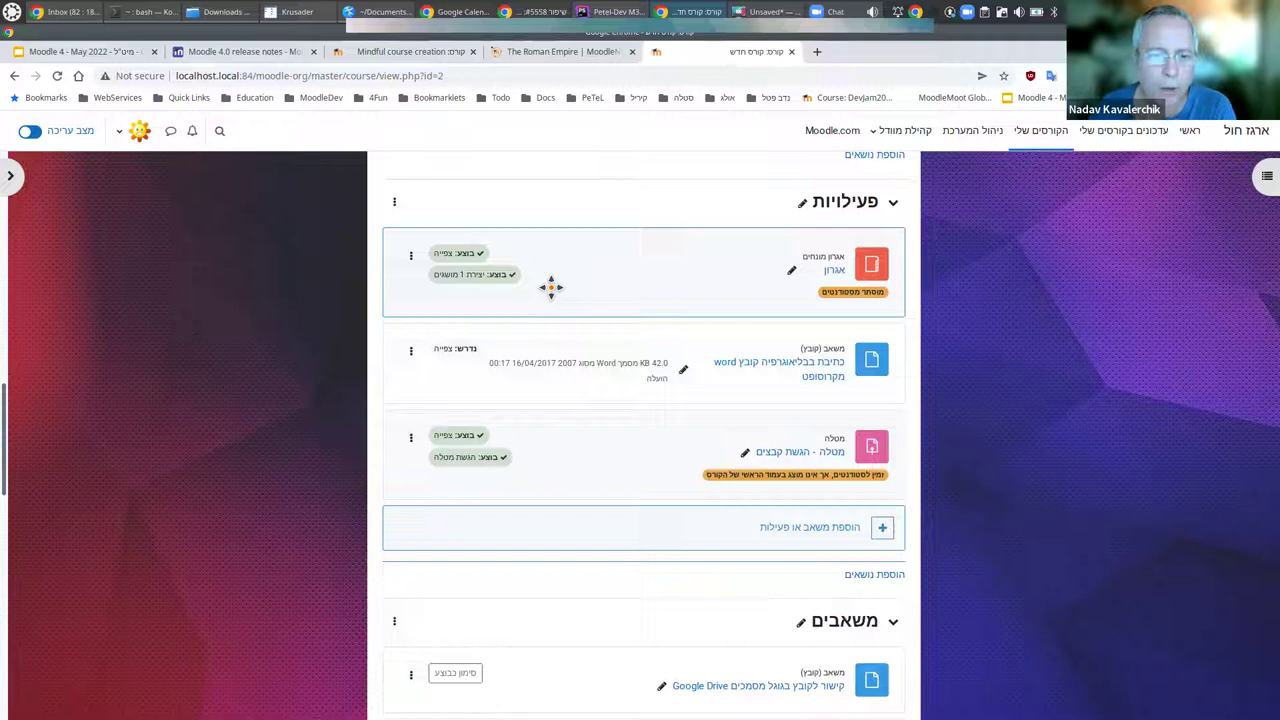
scroll(551, 287, "down", 10)
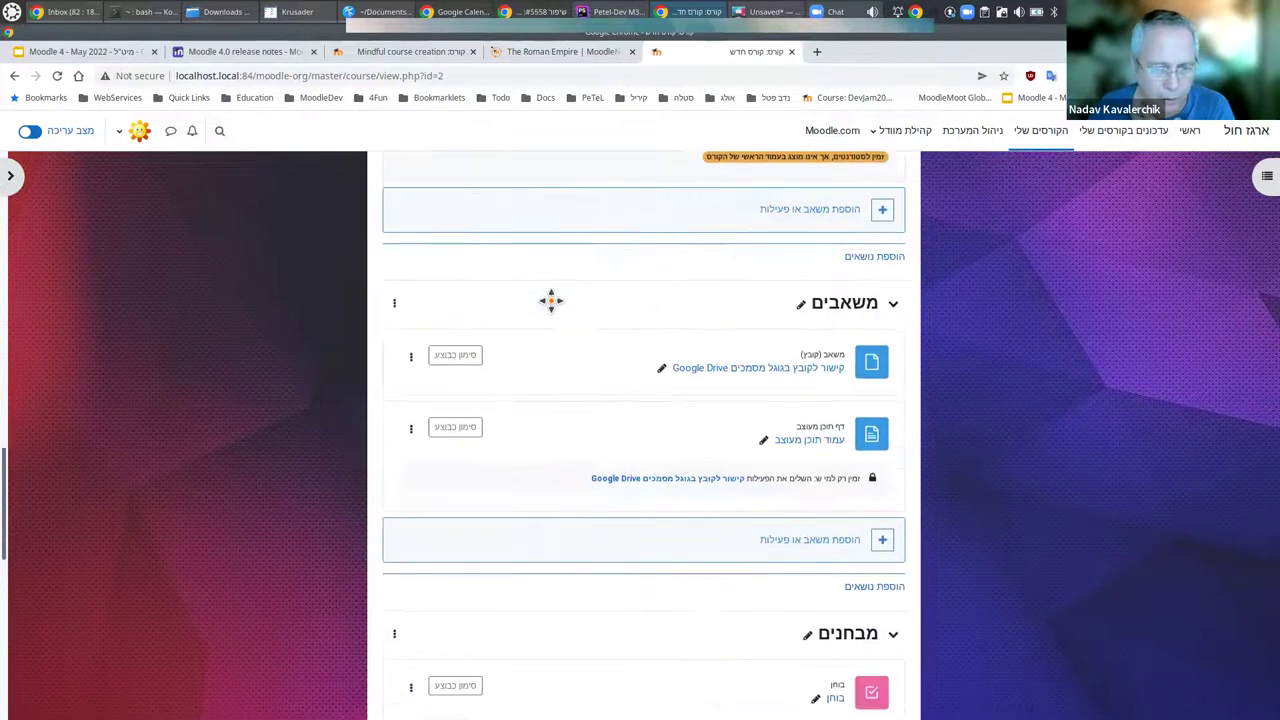
scroll(553, 310, "down", 10)
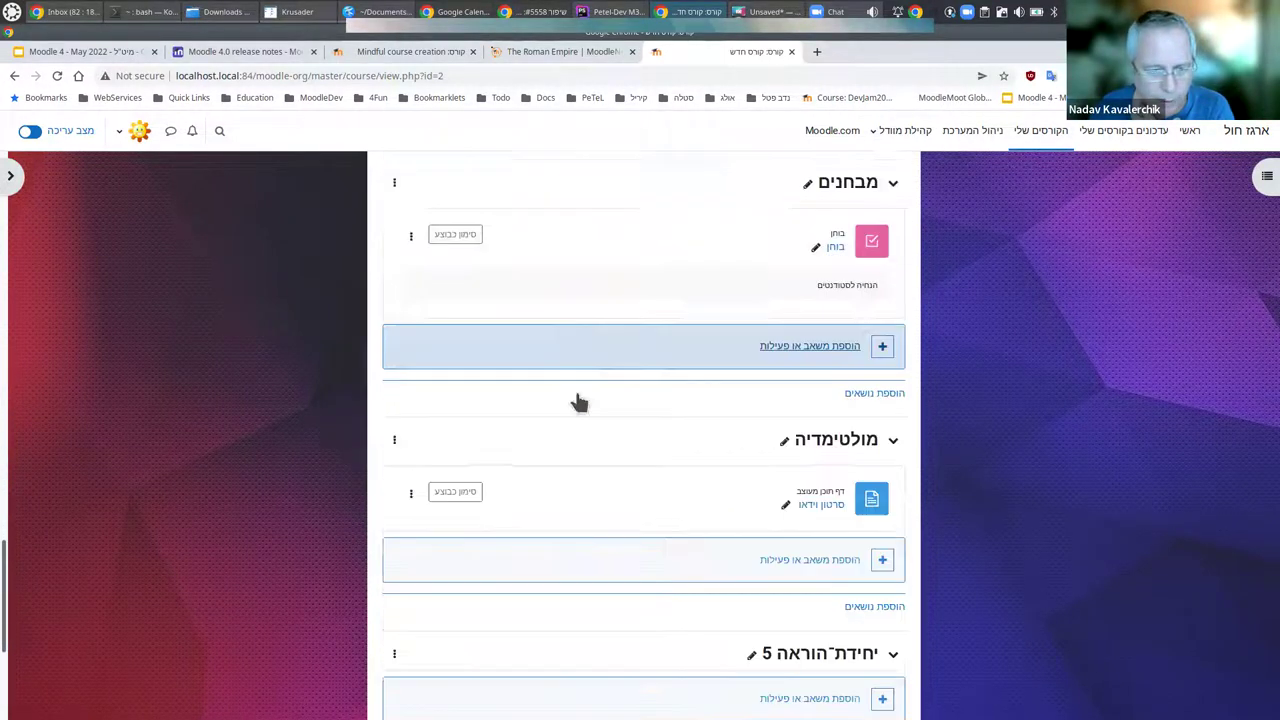
scroll(583, 396, "up", 20)
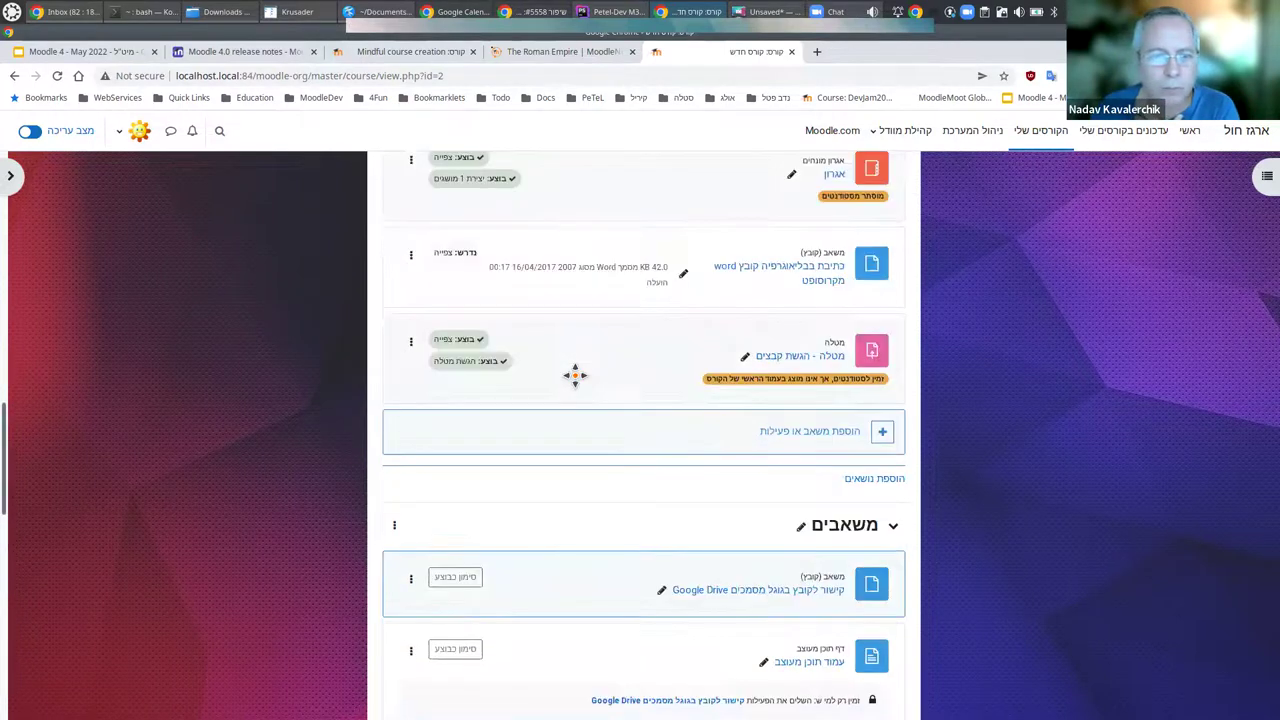
scroll(591, 305, "up", 20)
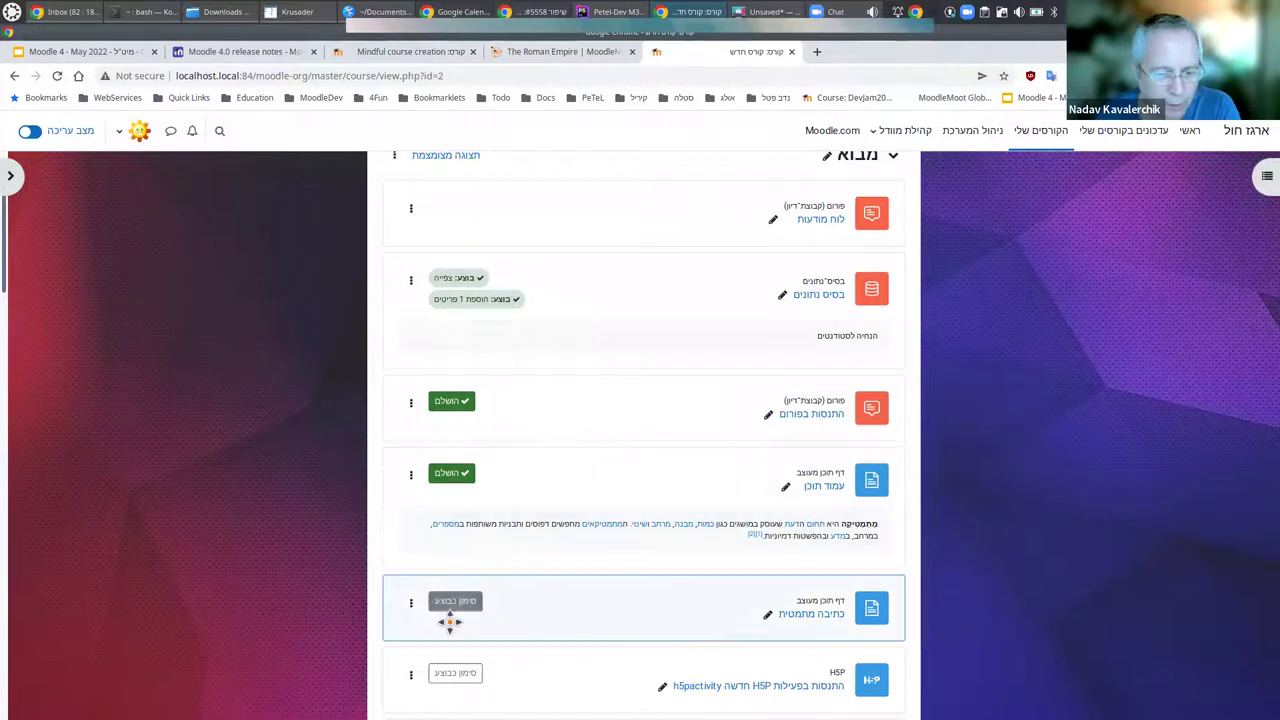
Mark the כתיבה מתמטית page in the מבוא section as completed and clear its completion mark again.
scroll(450, 590, "down", 1)
left_click(451, 497)
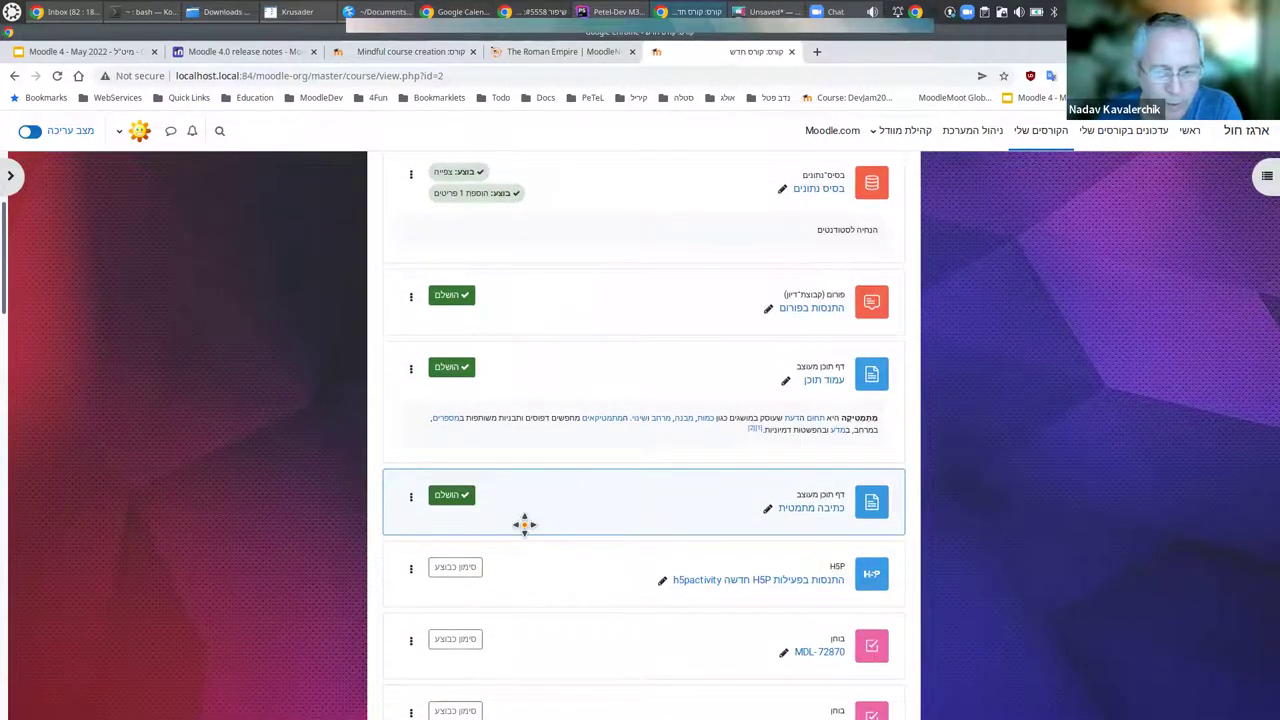
left_click(450, 497)
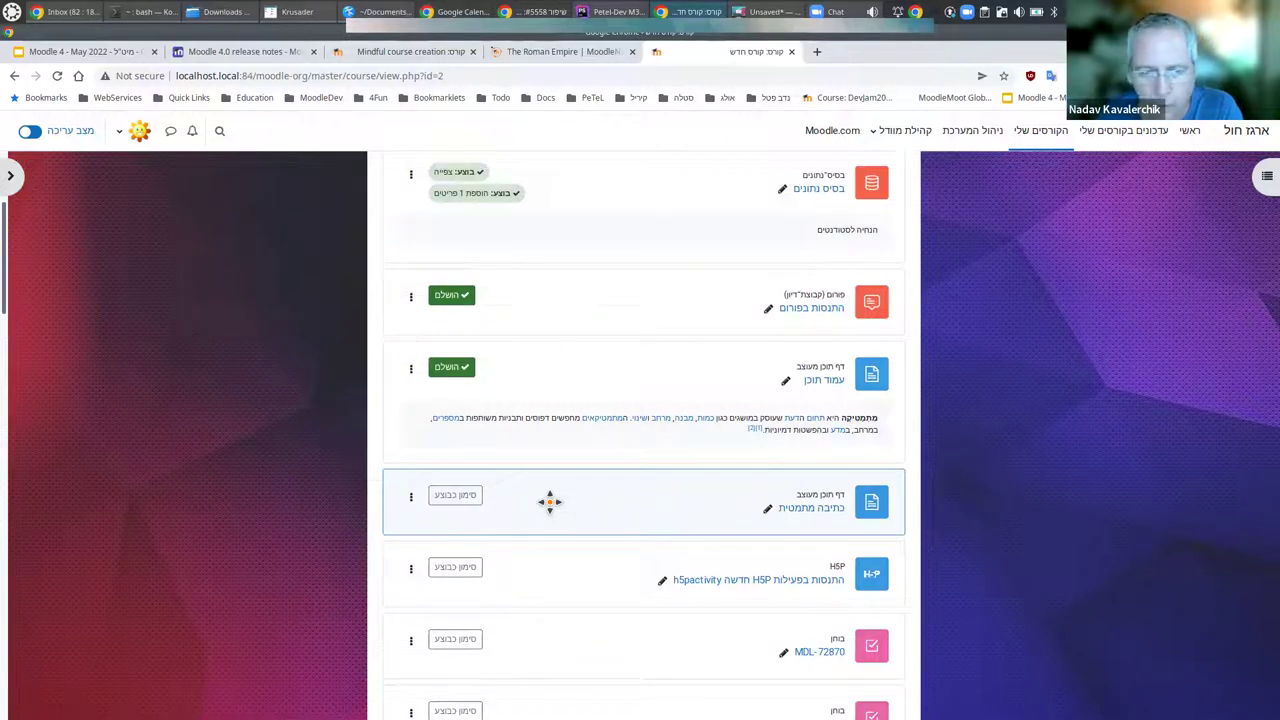
Open the כתיבה מתמטית page from the מבוא section of the course.
scroll(549, 500, "down", 2)
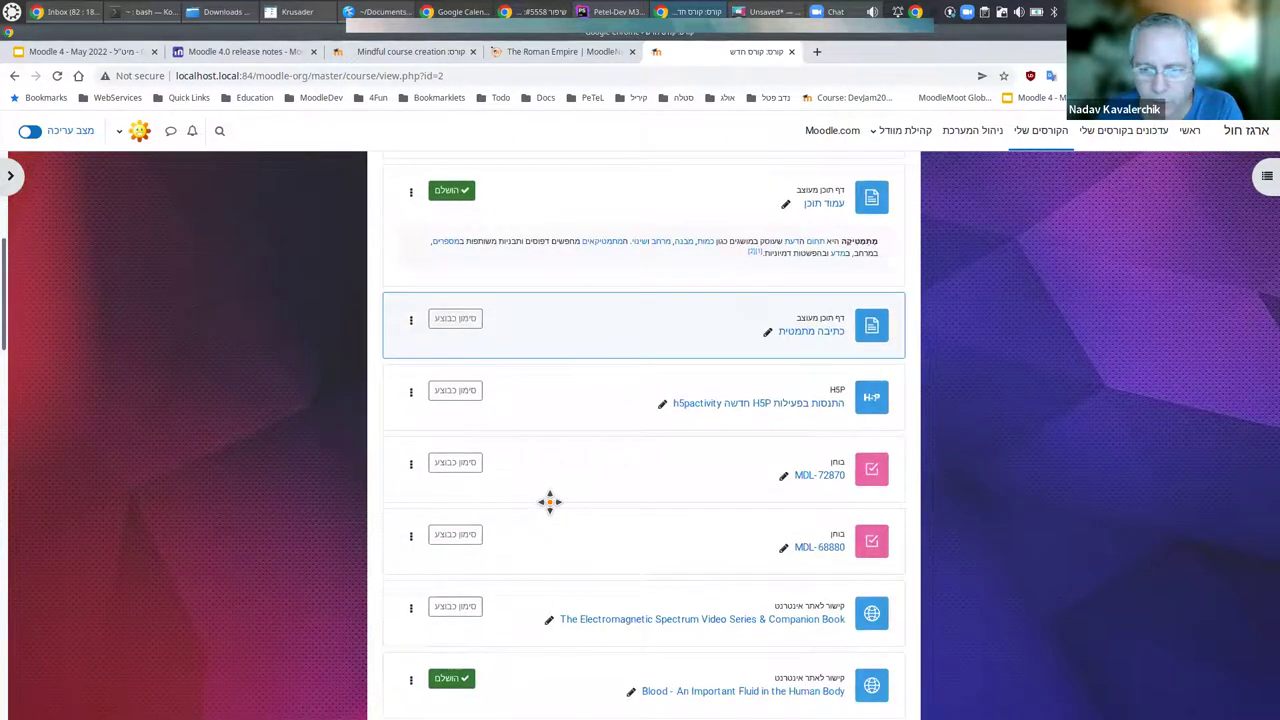
scroll(694, 500, "up", 1)
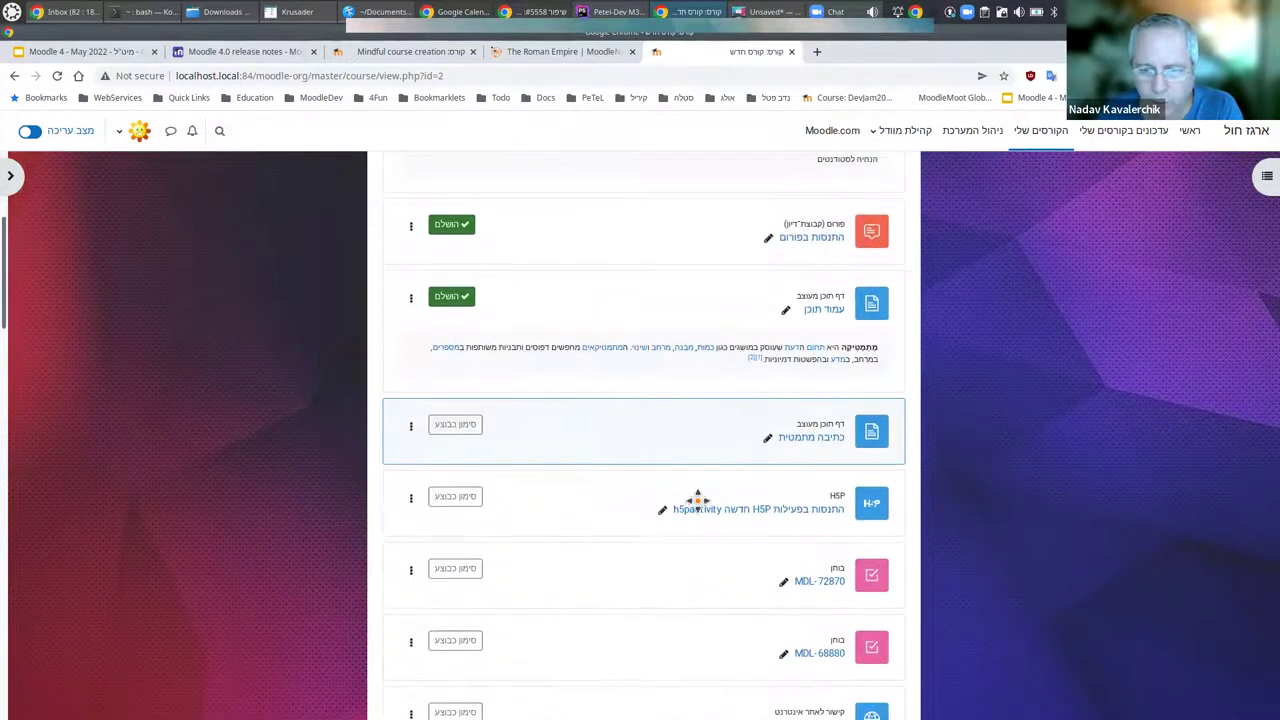
left_click(827, 446)
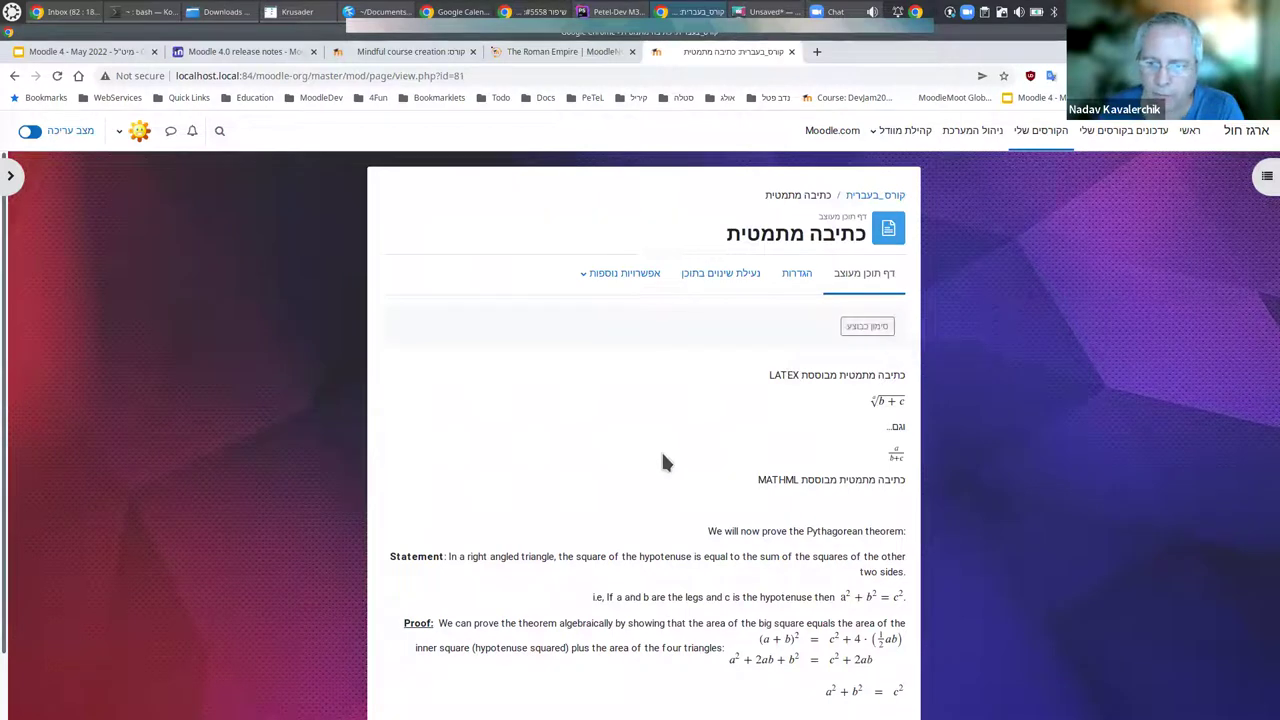
Examine the content of the כתיבה מתמטית page and the additional options offered in its activity navigation.
scroll(662, 459, "down", 2)
scroll(673, 482, "up", 2)
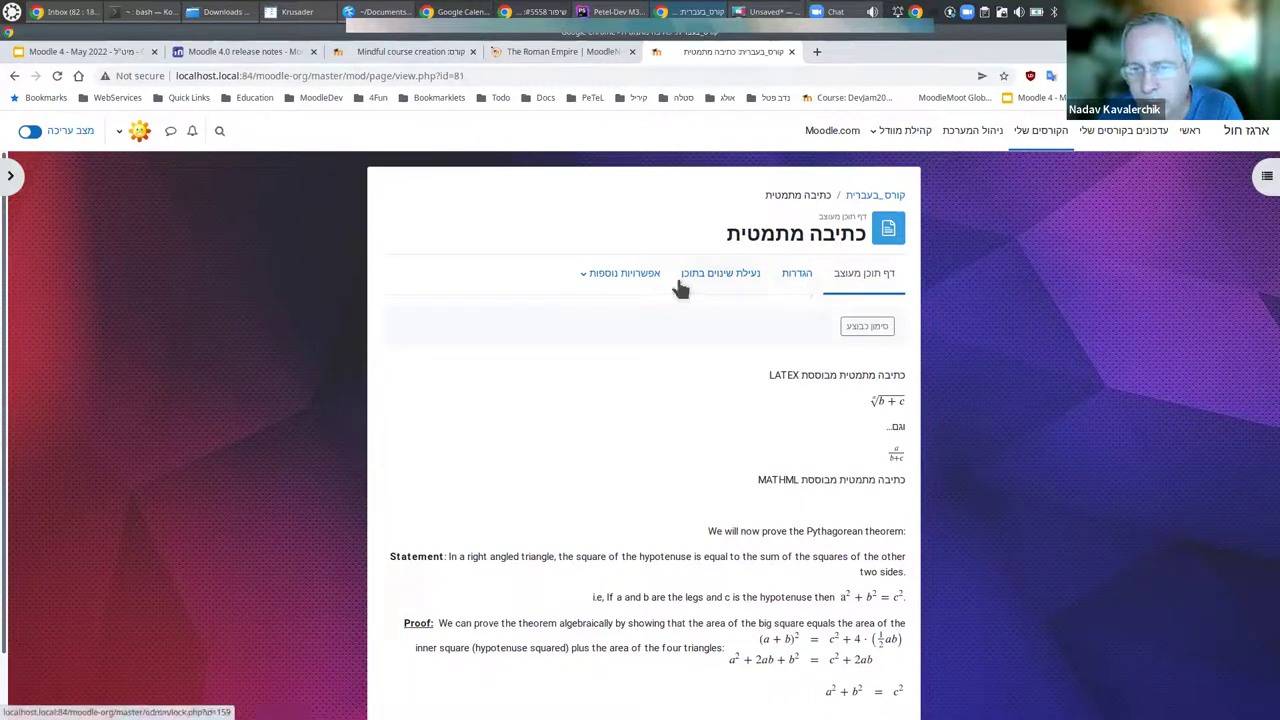
left_click(621, 277)
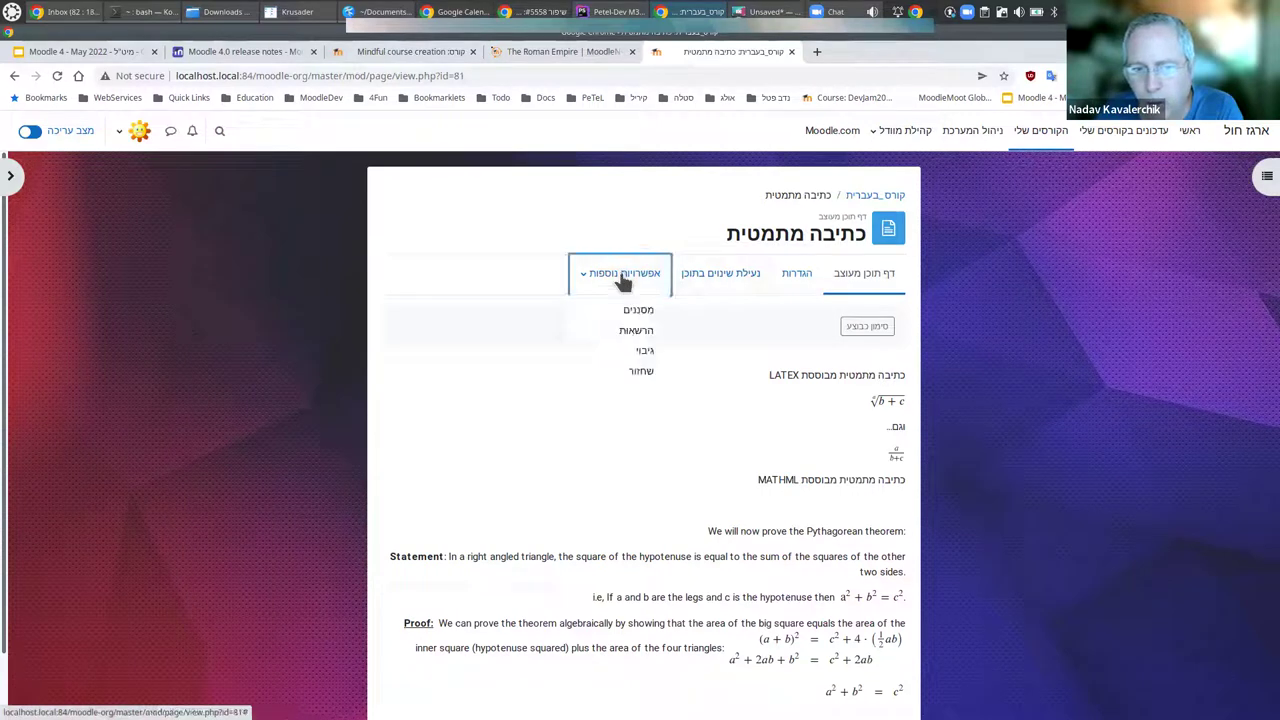
left_click(621, 280)
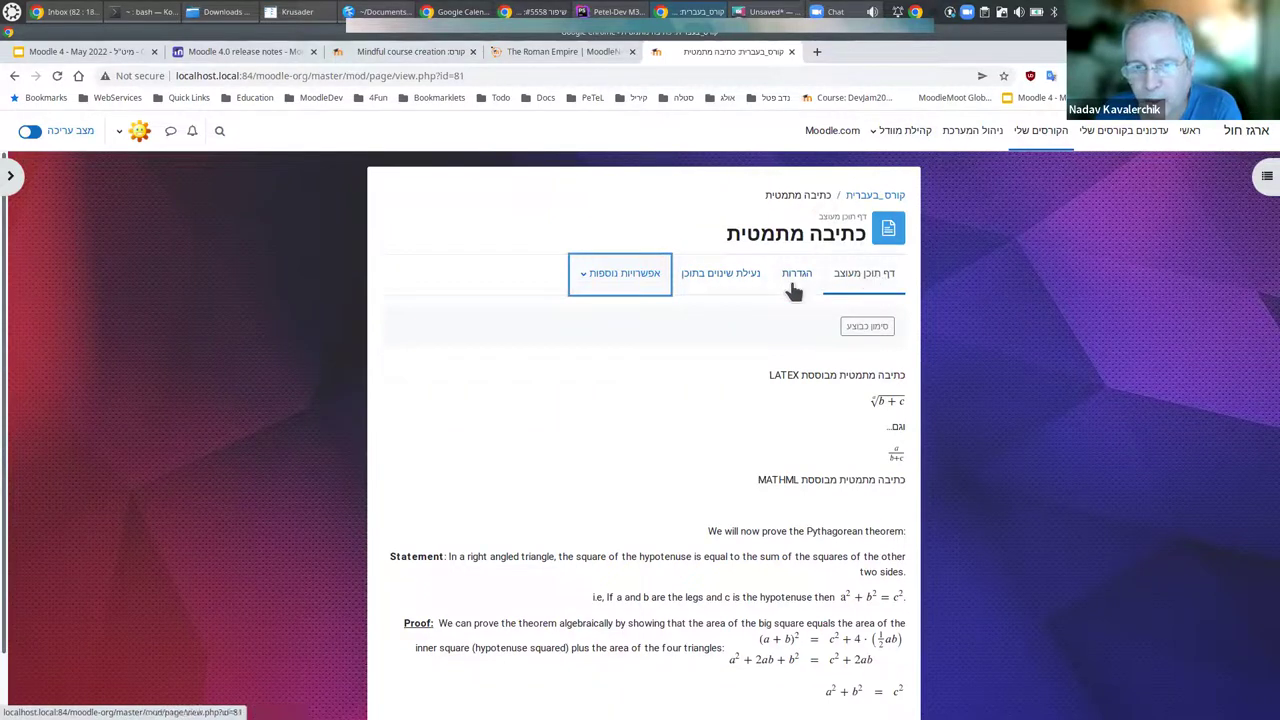
left_click(638, 283)
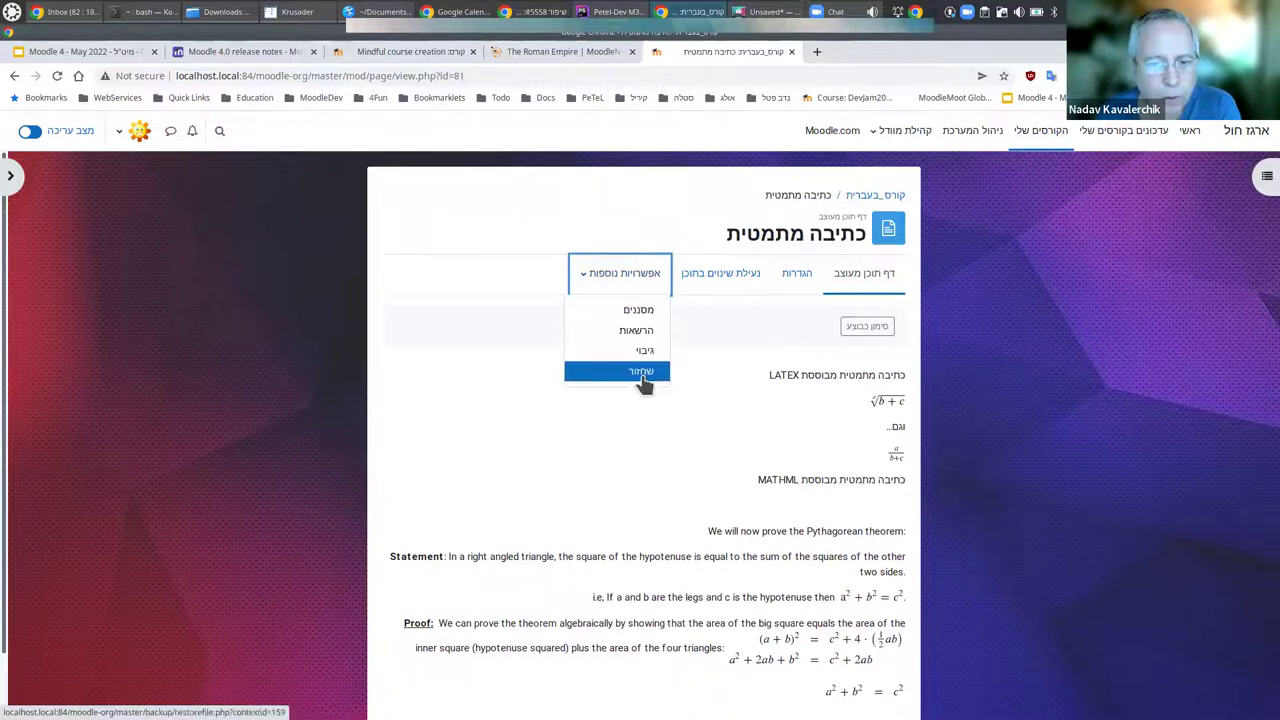
left_click(646, 286)
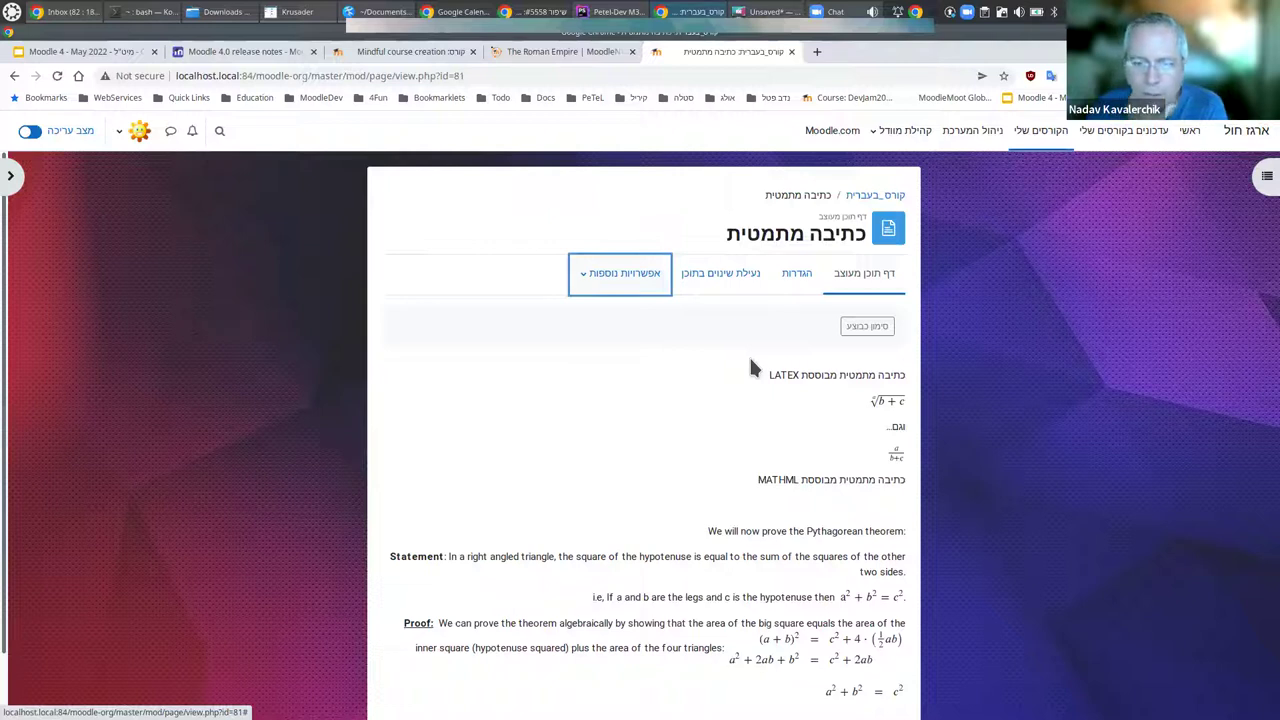
Return to the course, open the MDL-72870 quiz in the מבוא section and look through its additional options.
left_click(875, 198)
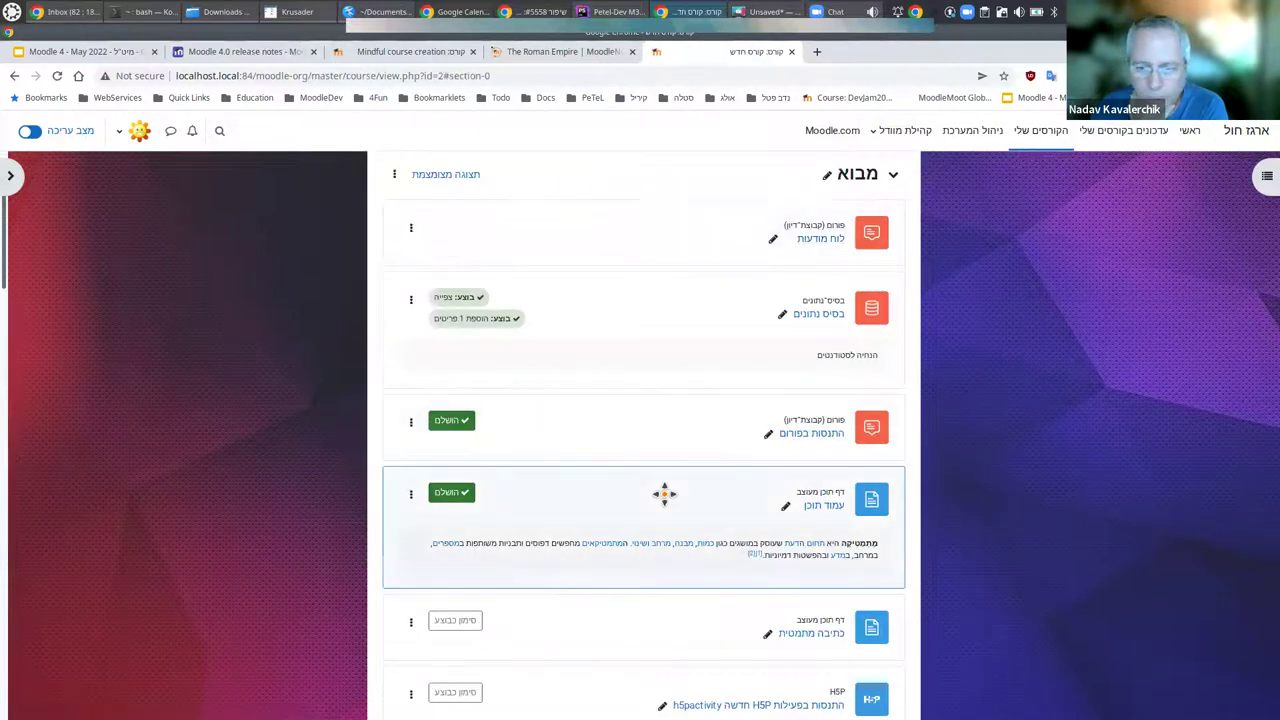
scroll(665, 493, "down", 2)
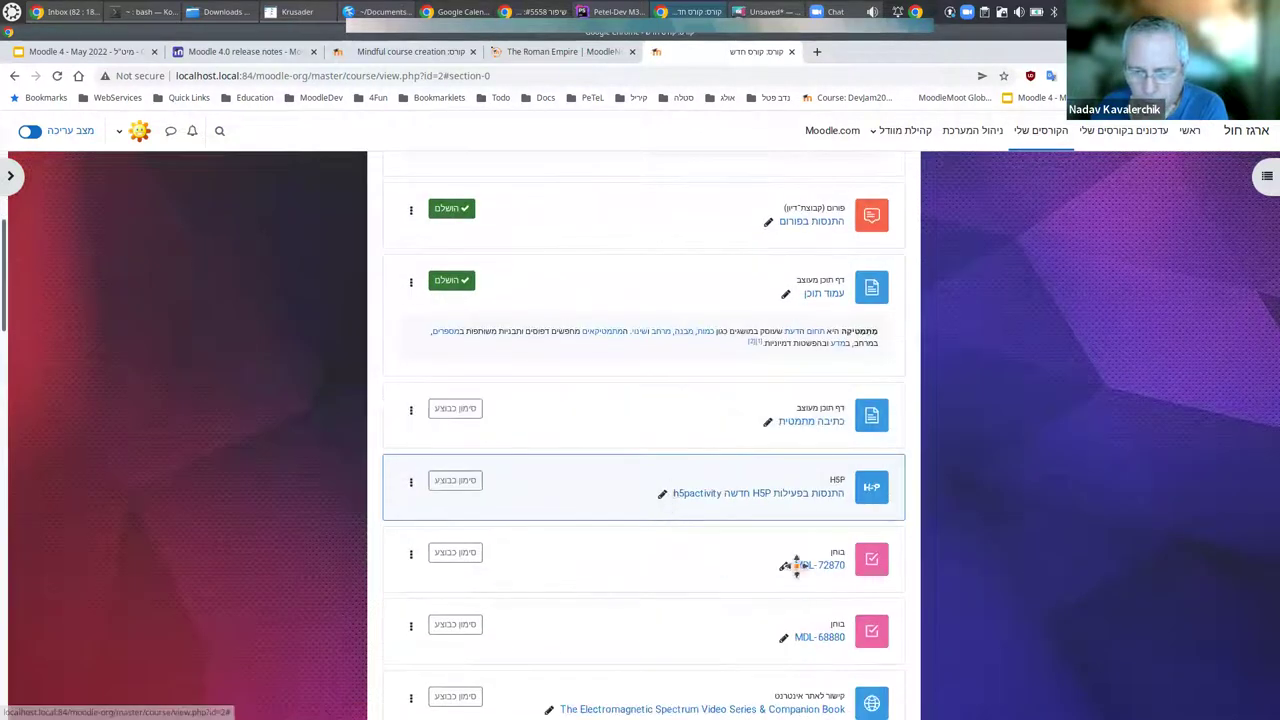
left_click(836, 560)
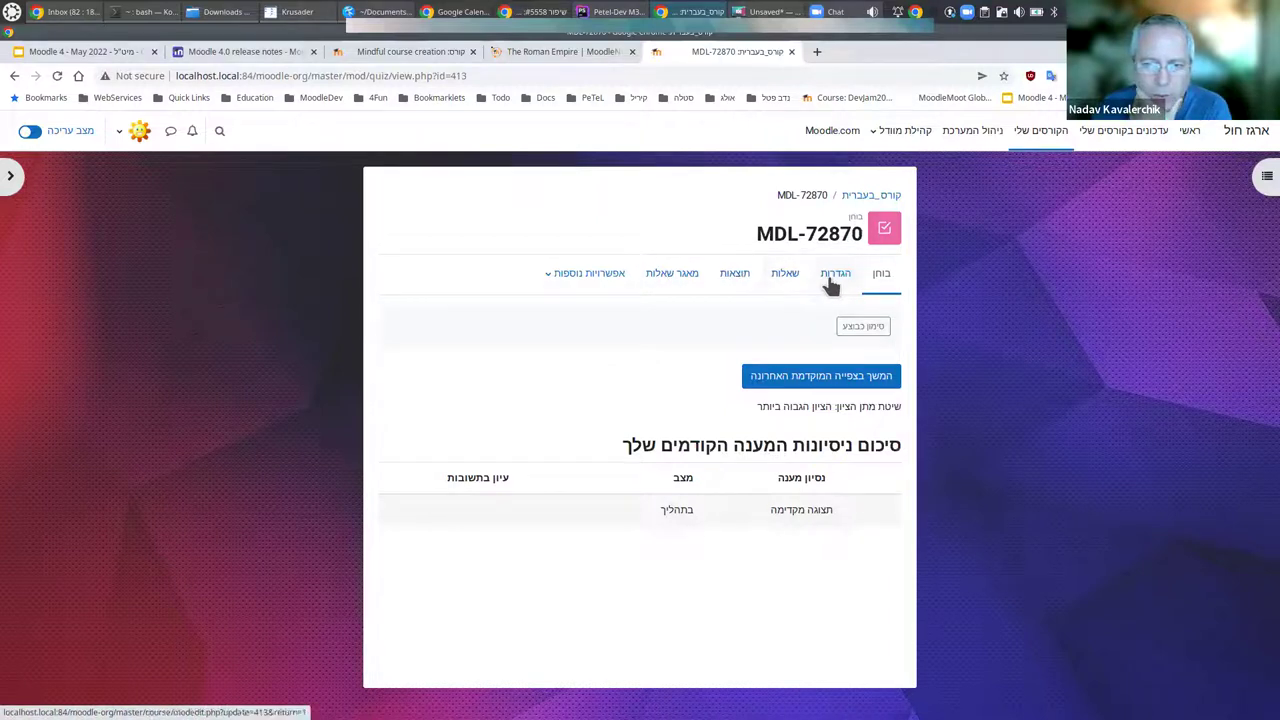
left_click(605, 279)
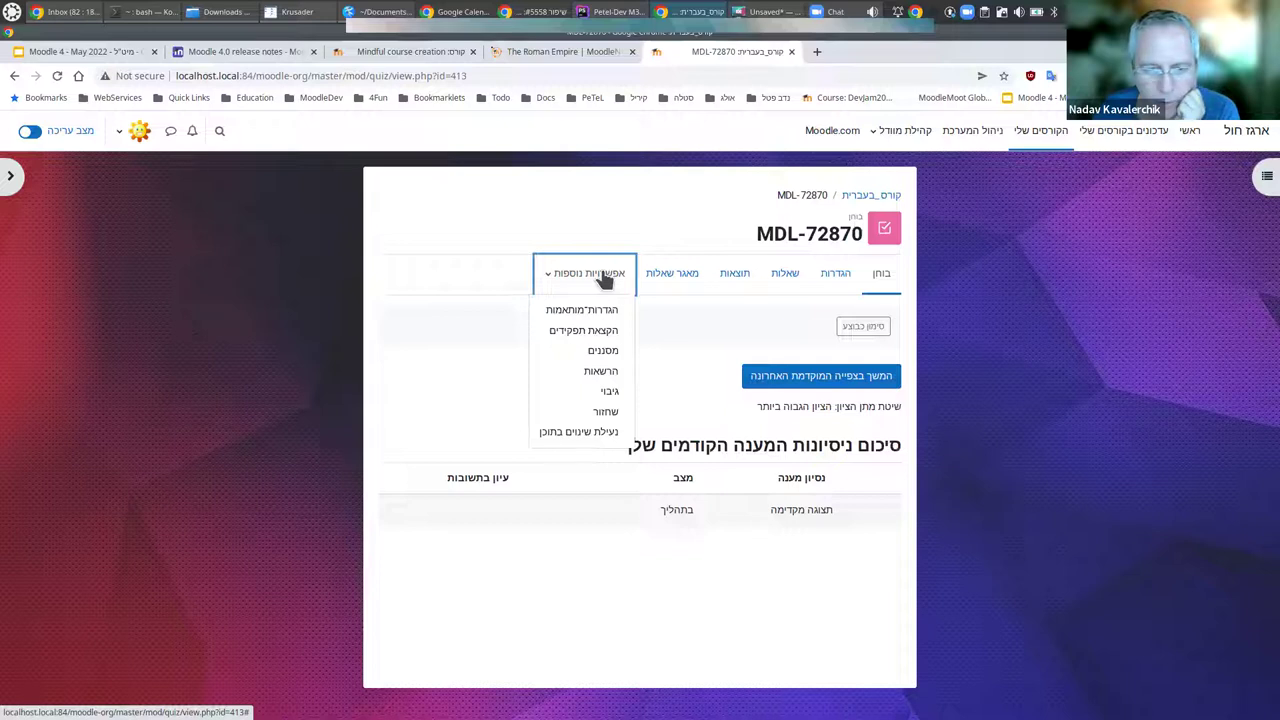
left_click(604, 278)
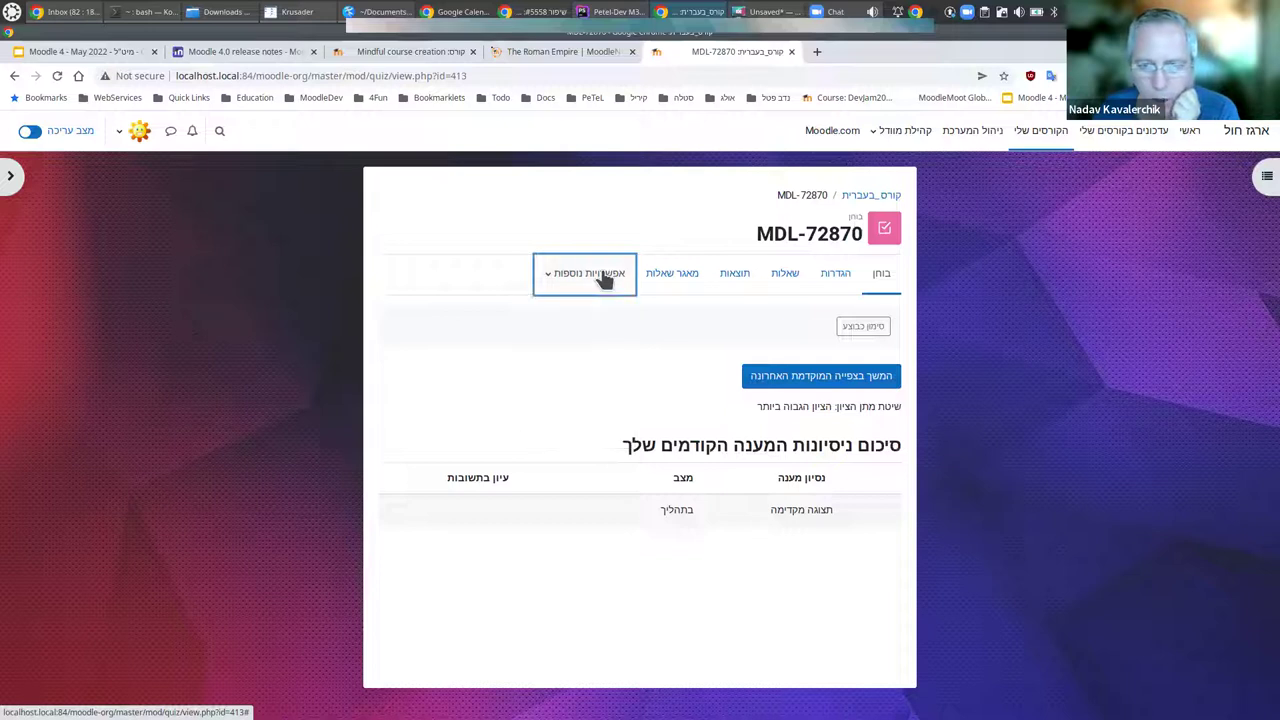
Return to the course, show the course index and use it to visit התנסות בפורום and the בסיס נתונים database.
left_click(866, 200)
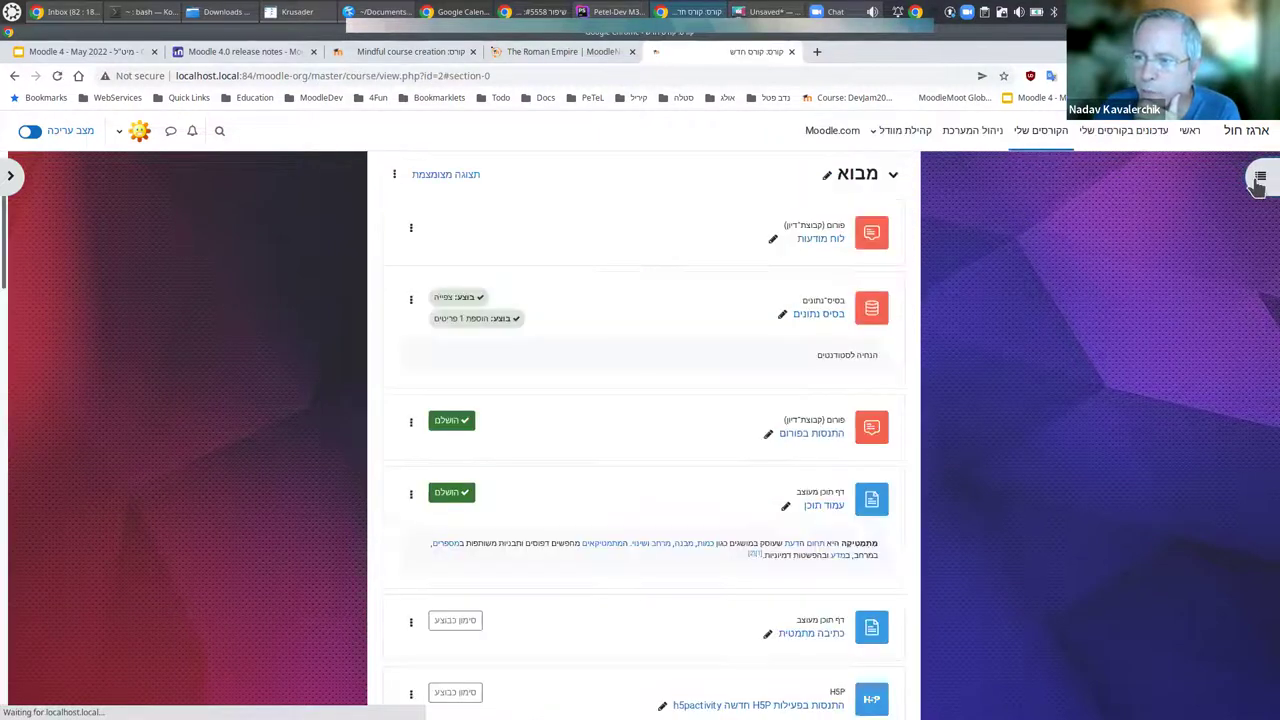
left_click(1259, 179)
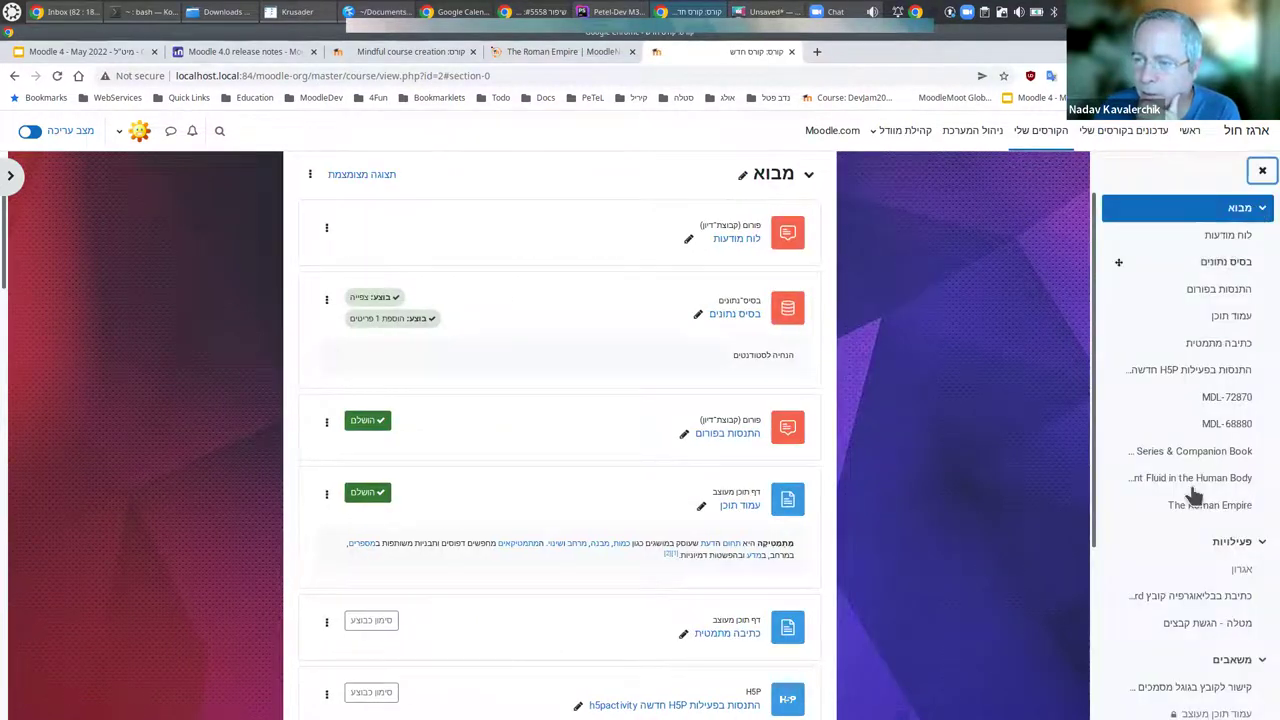
left_click(1220, 290)
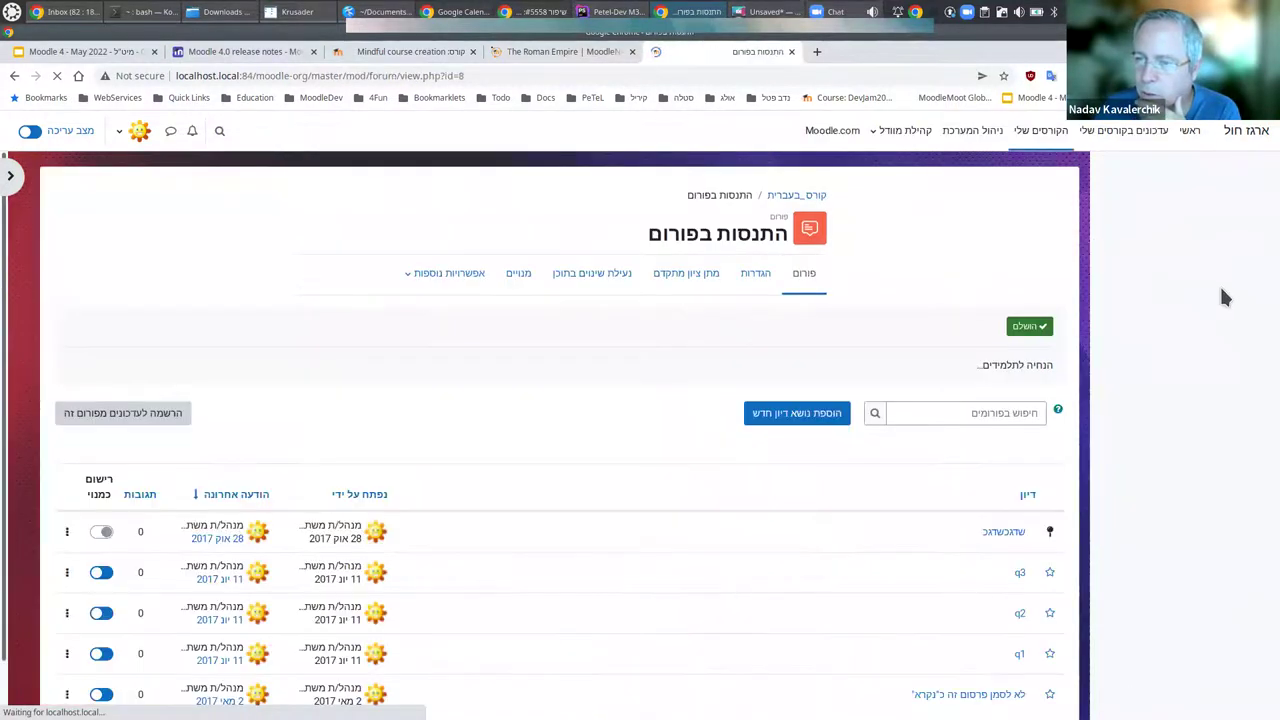
left_click(1226, 271)
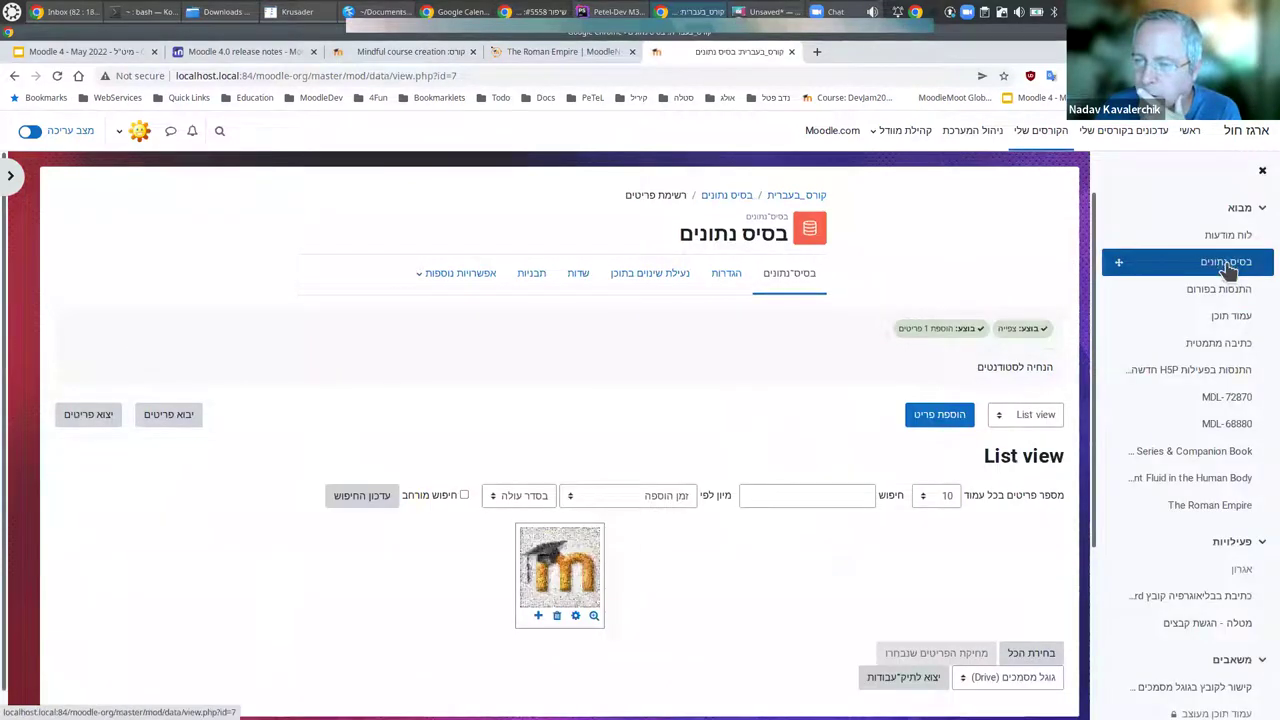
Check the view choices of the בסיס נתונים database without changing the view and look over its list page.
left_click(1042, 413)
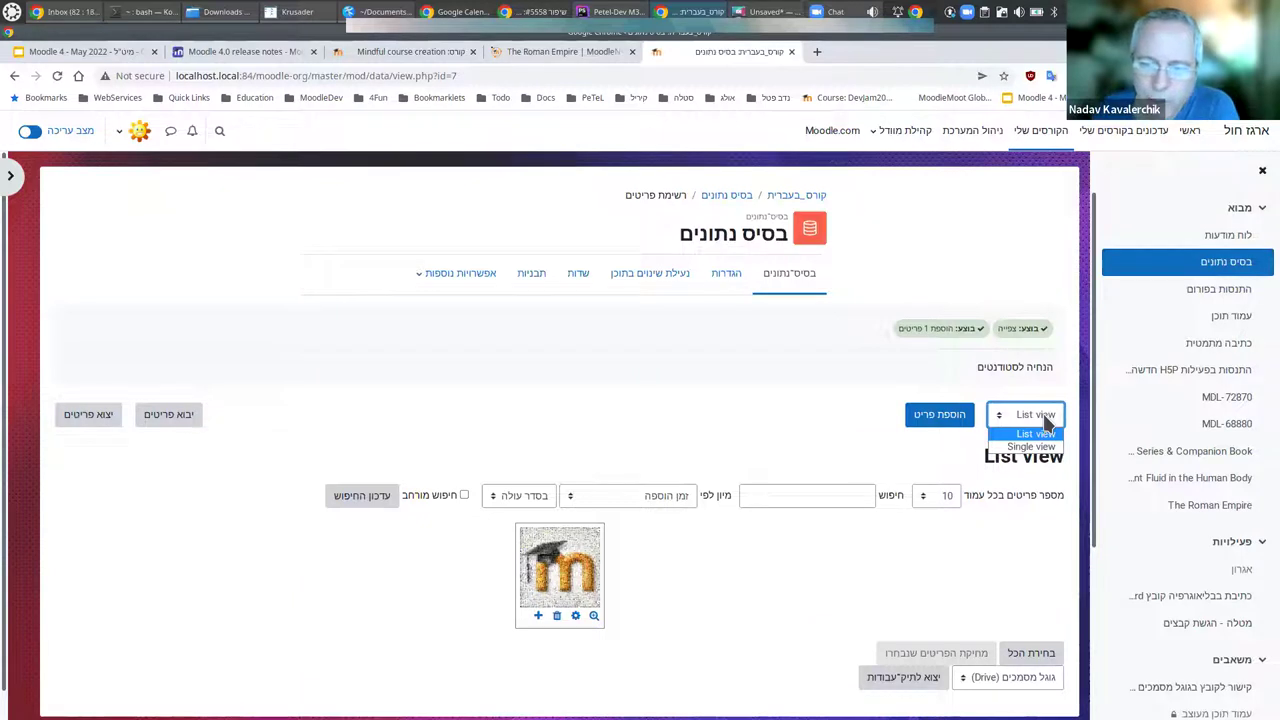
left_click(789, 371)
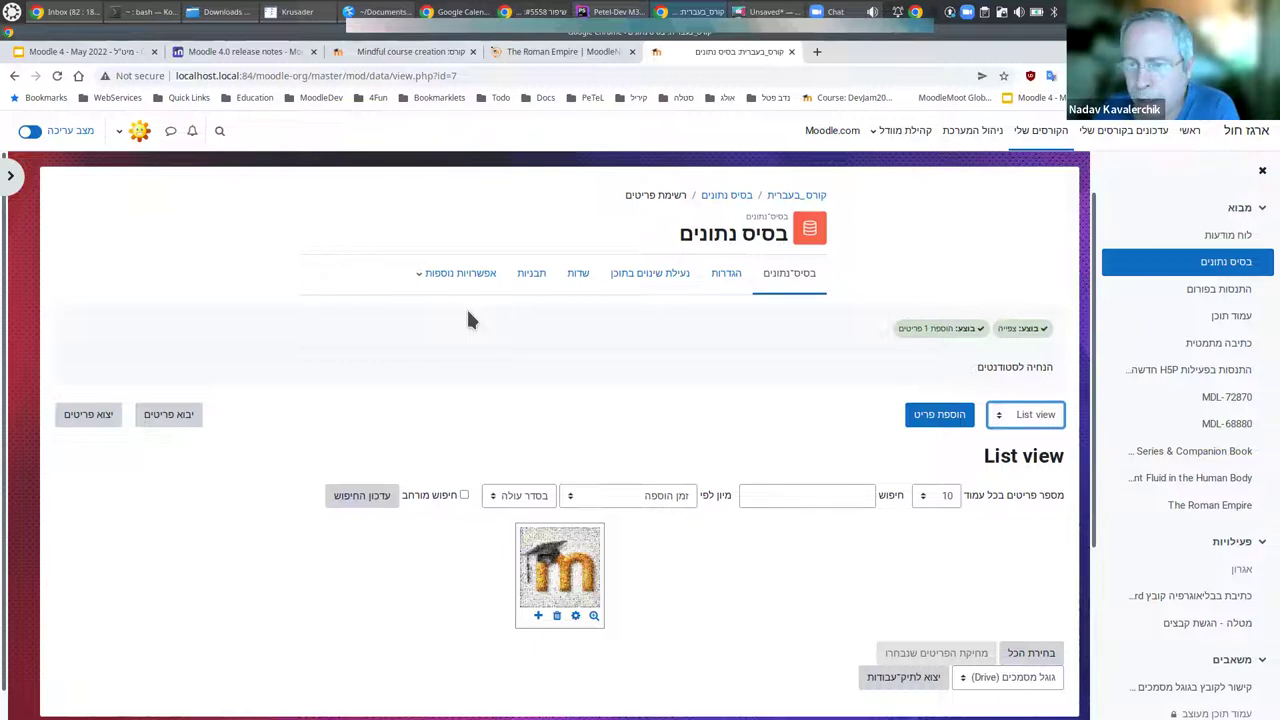
left_click(1038, 416)
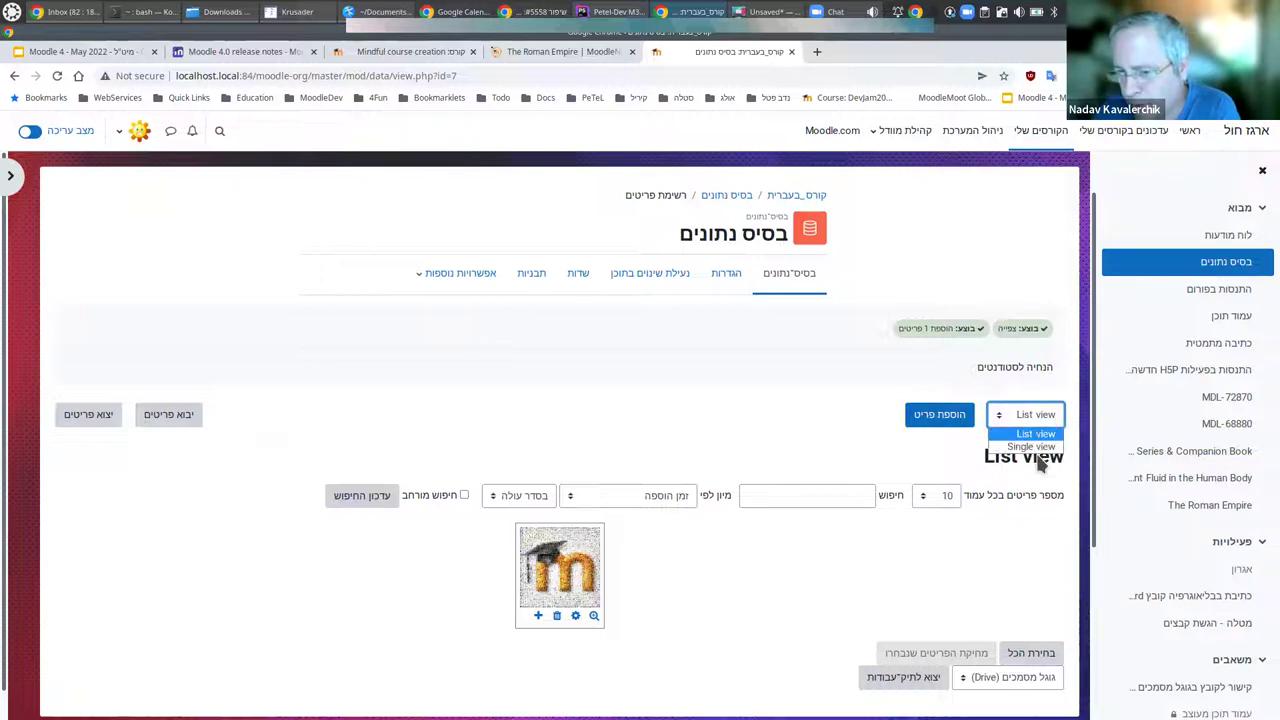
left_click(842, 411)
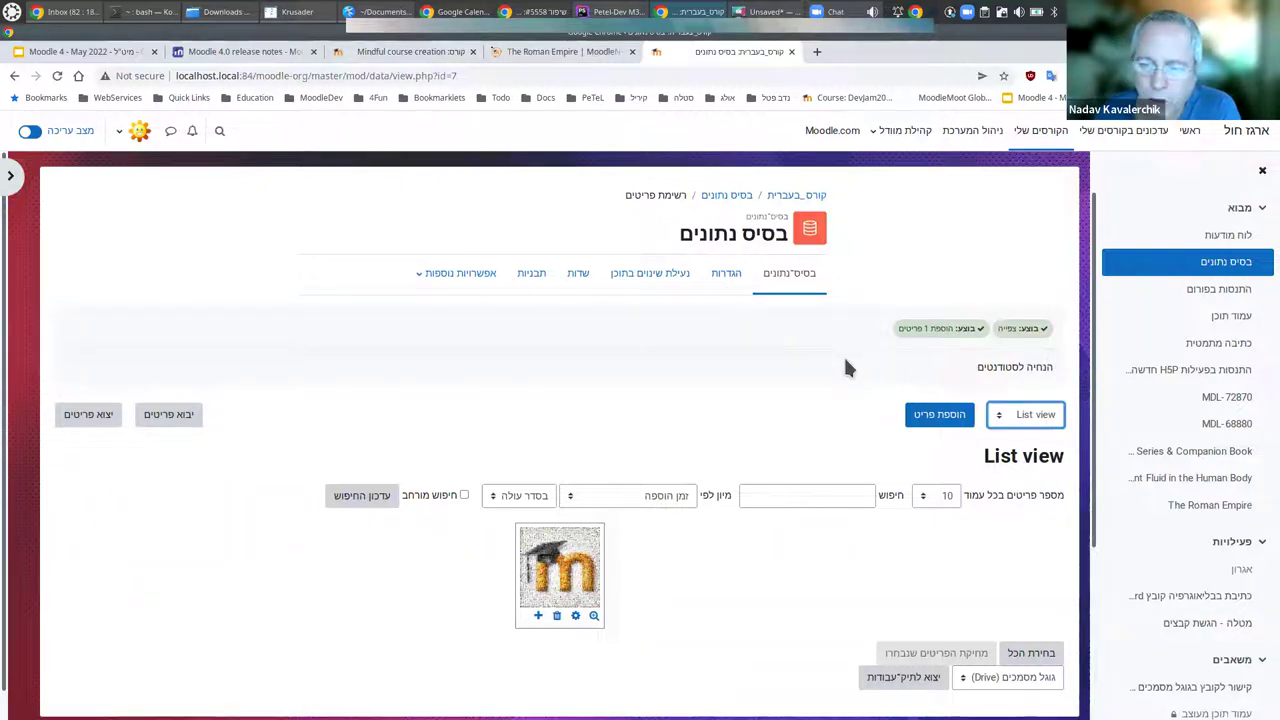
scroll(757, 390, "down", 1)
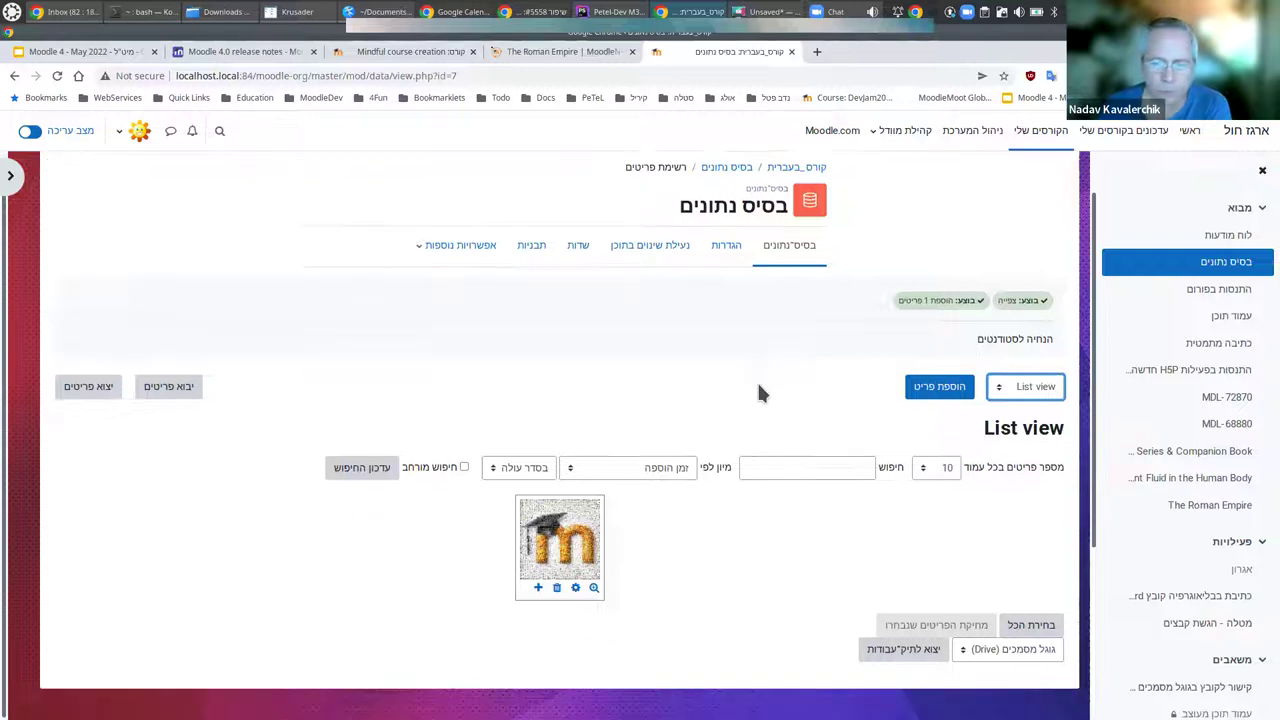
scroll(783, 400, "up", 1)
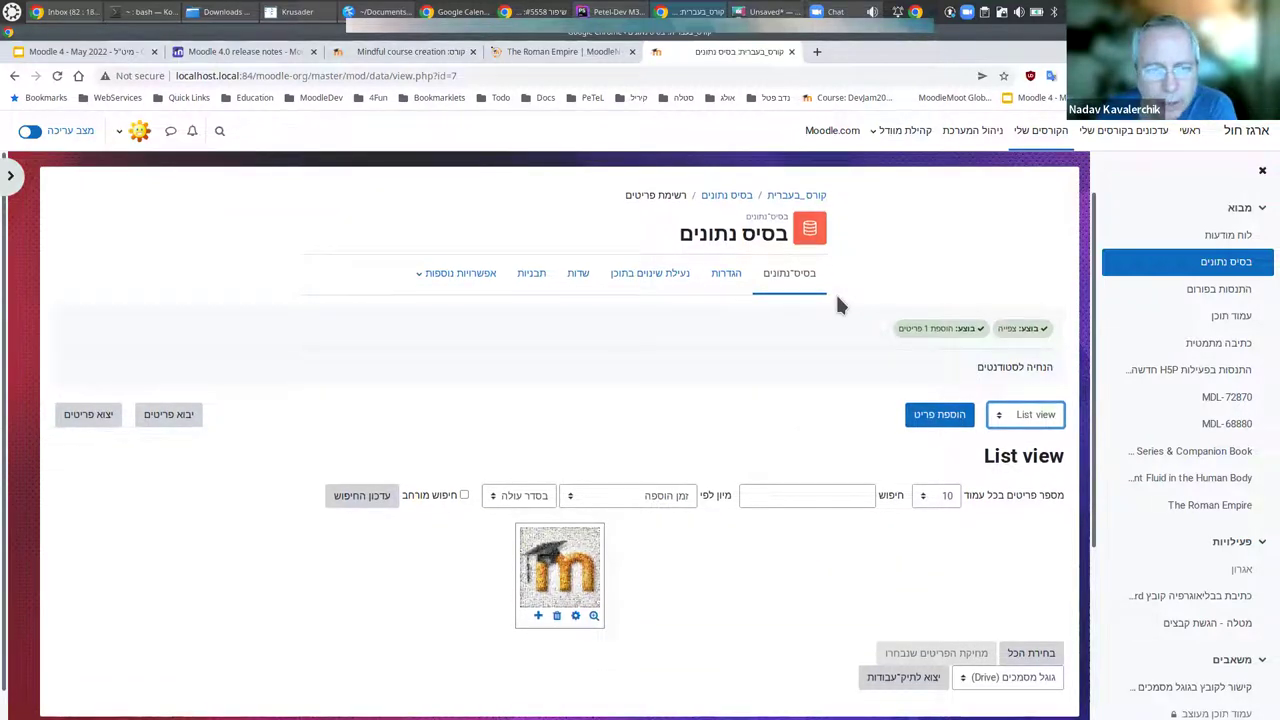
Open התנסות בפורום from the course index, check its block drawer and look through the index's sections.
left_click(1235, 290)
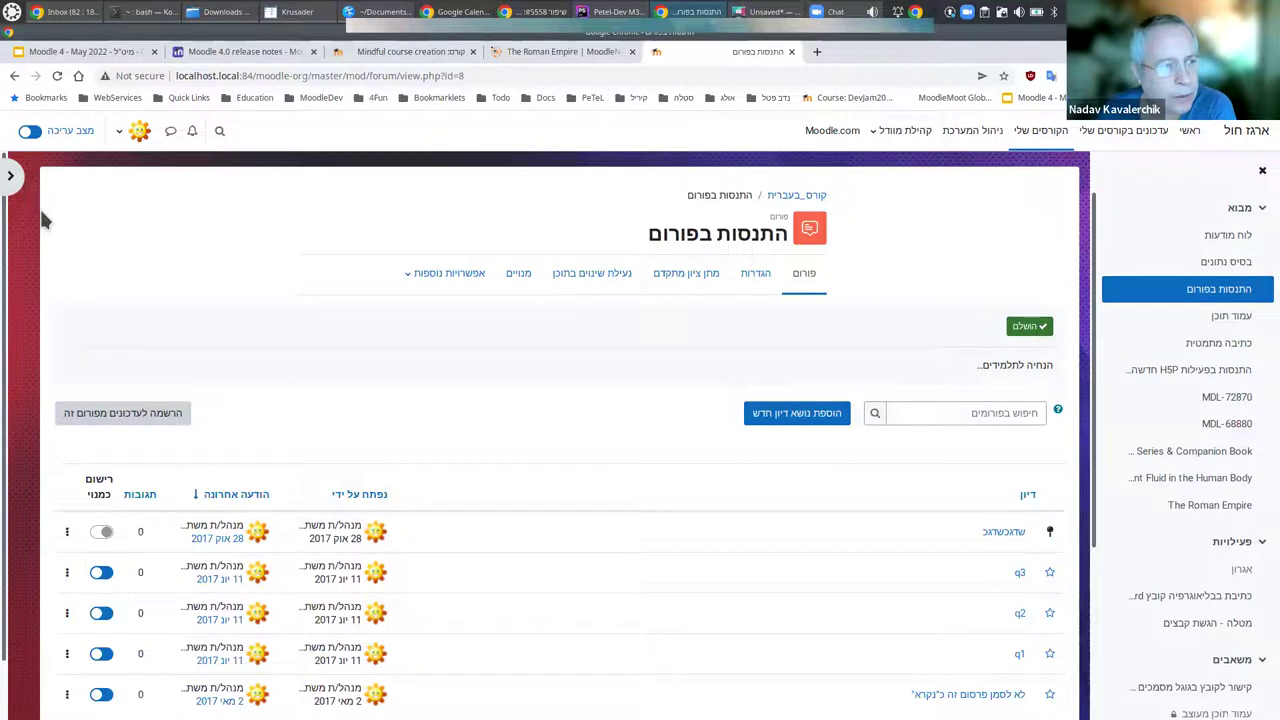
left_click(12, 176)
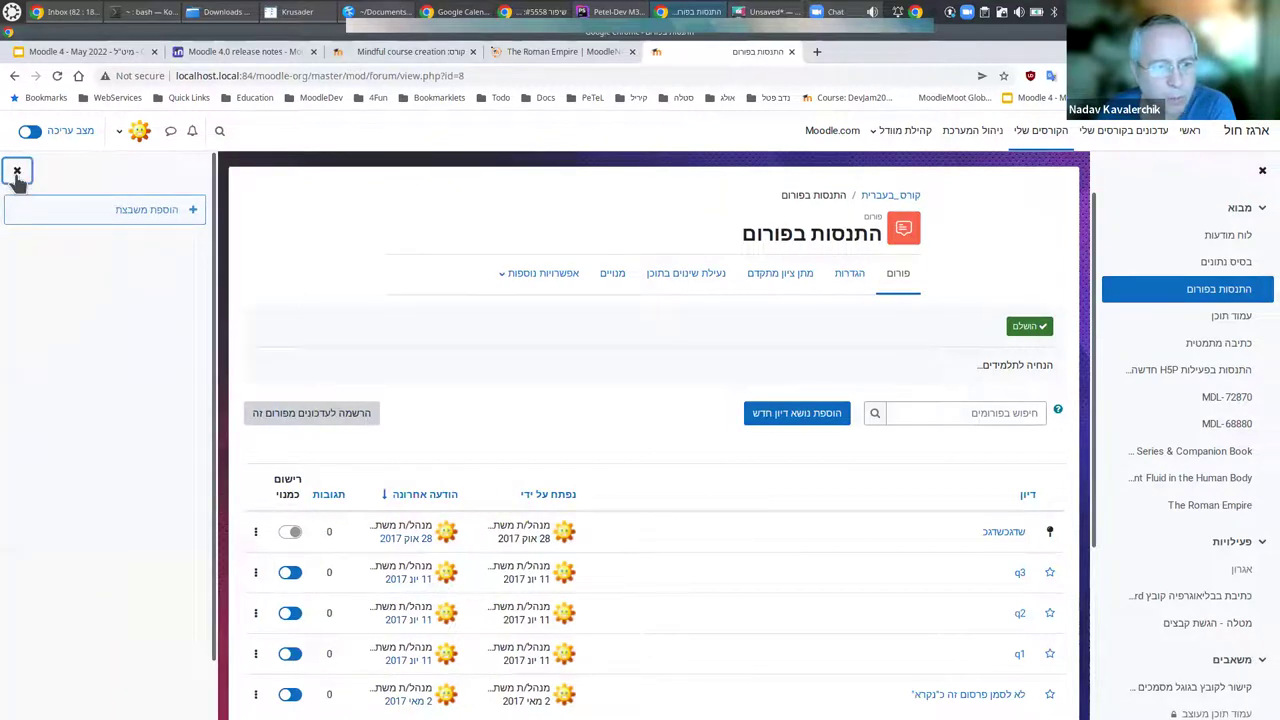
left_click(17, 174)
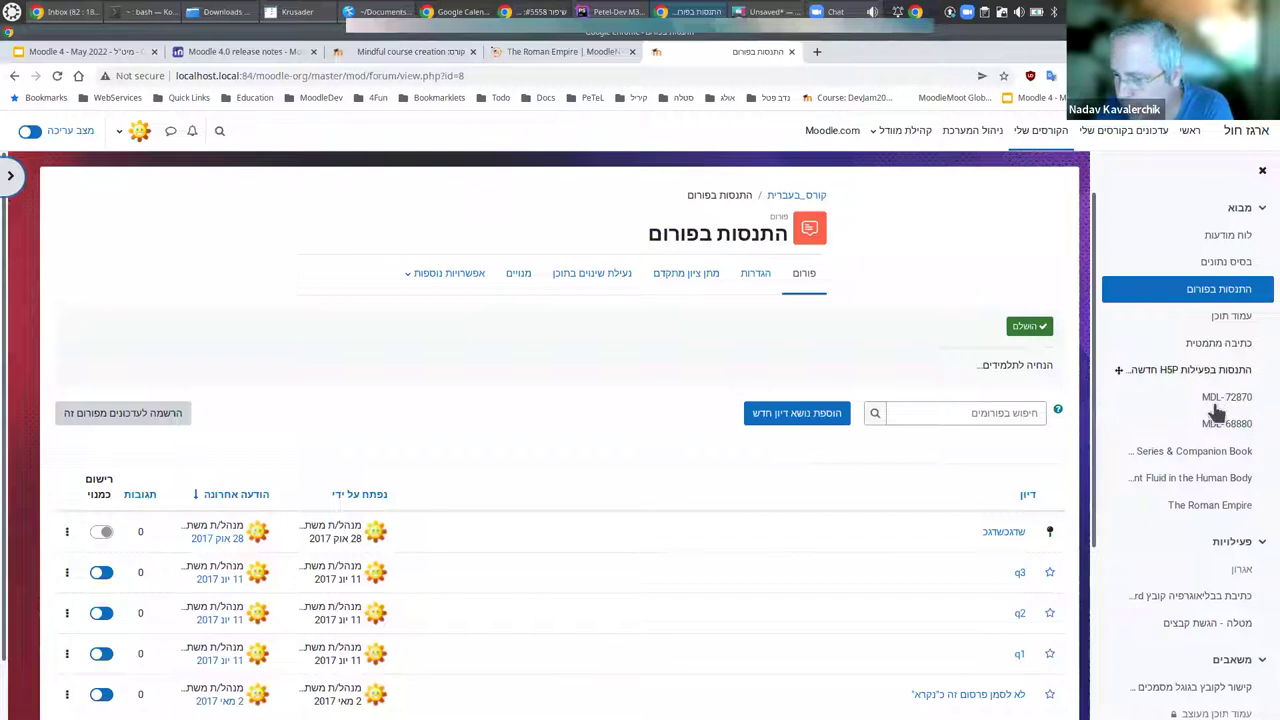
scroll(1216, 412, "down", 5)
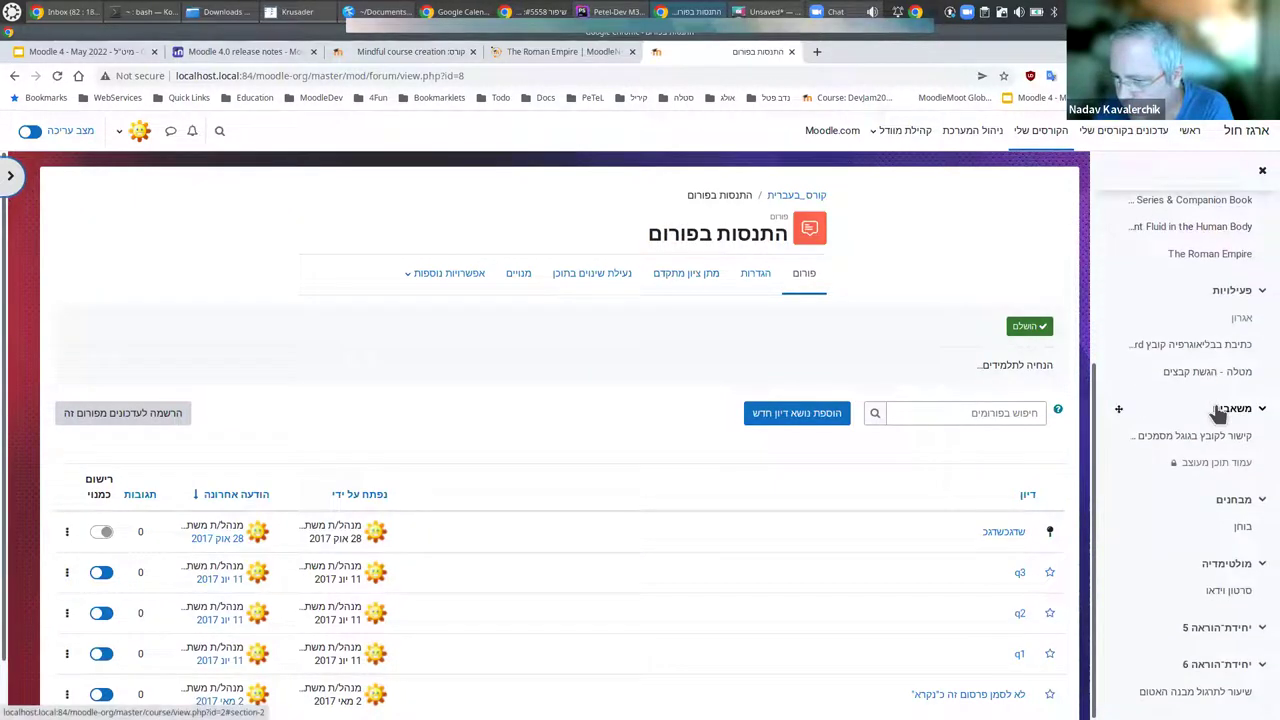
scroll(1216, 412, "up", 5)
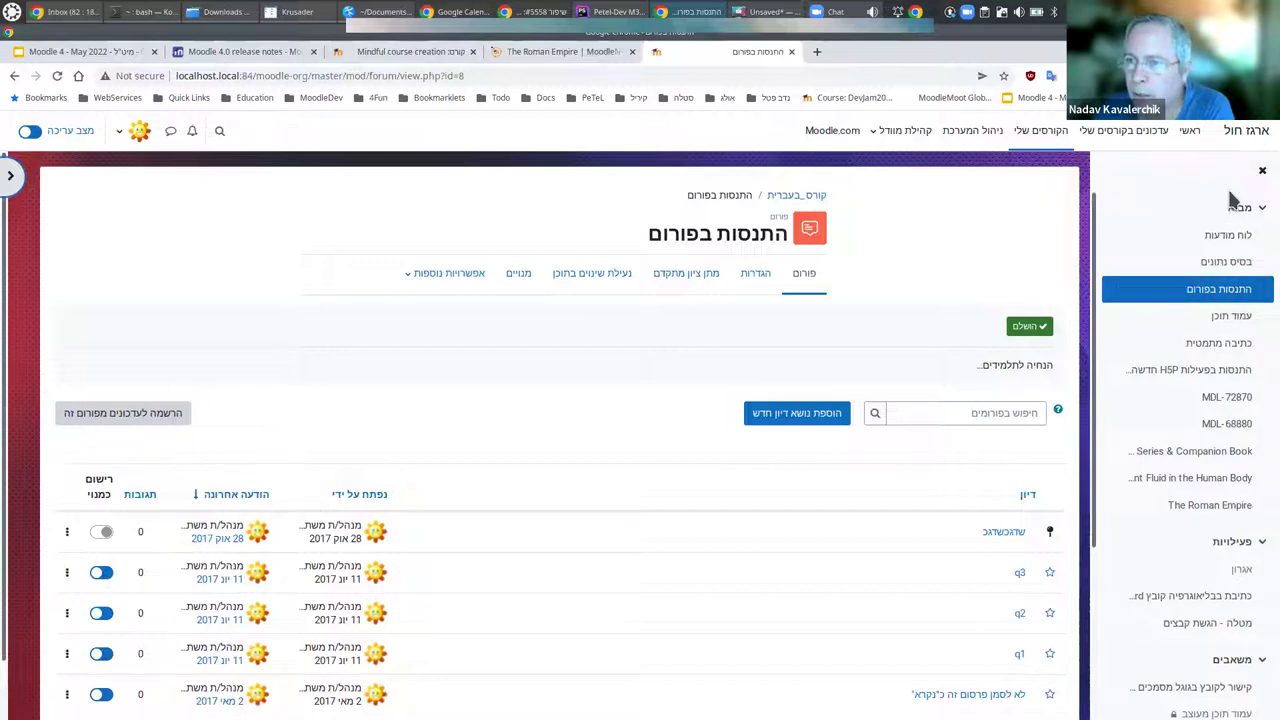
Return to the course page and open the מטלה - הגשת קבצים assignment in the פעילויות section.
left_click(799, 203)
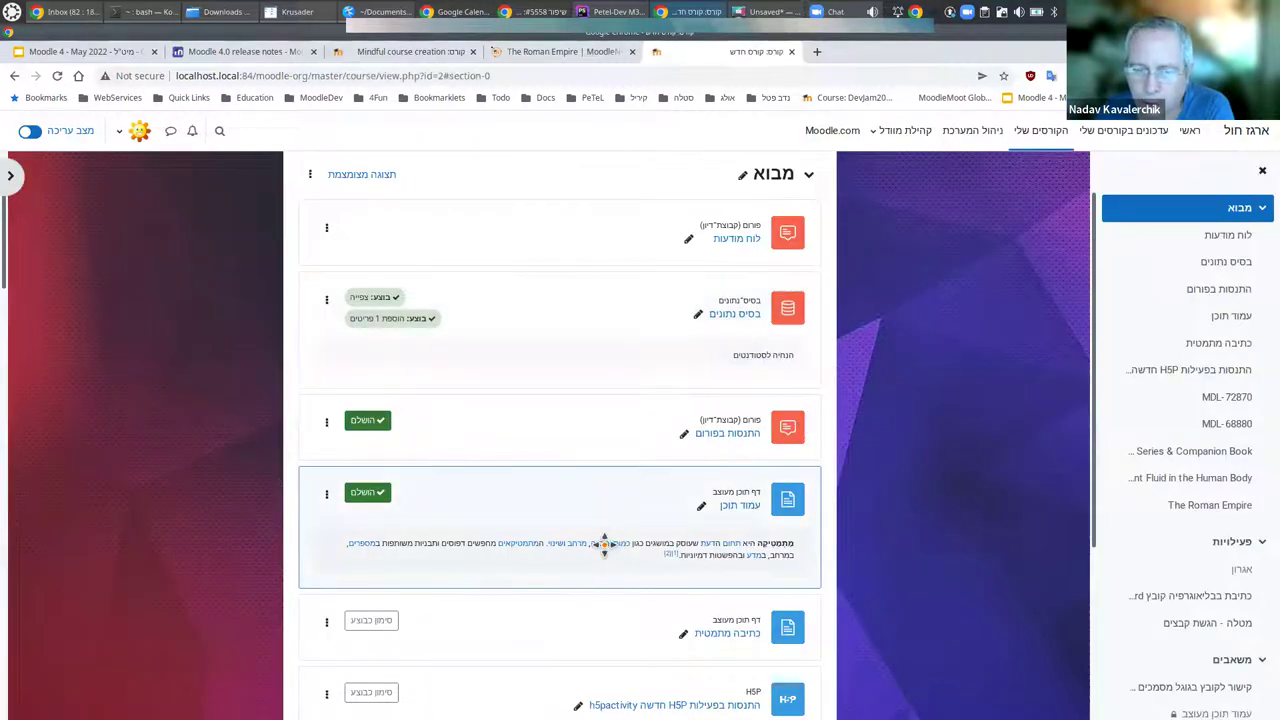
scroll(604, 543, "down", 4)
scroll(604, 543, "down", 9)
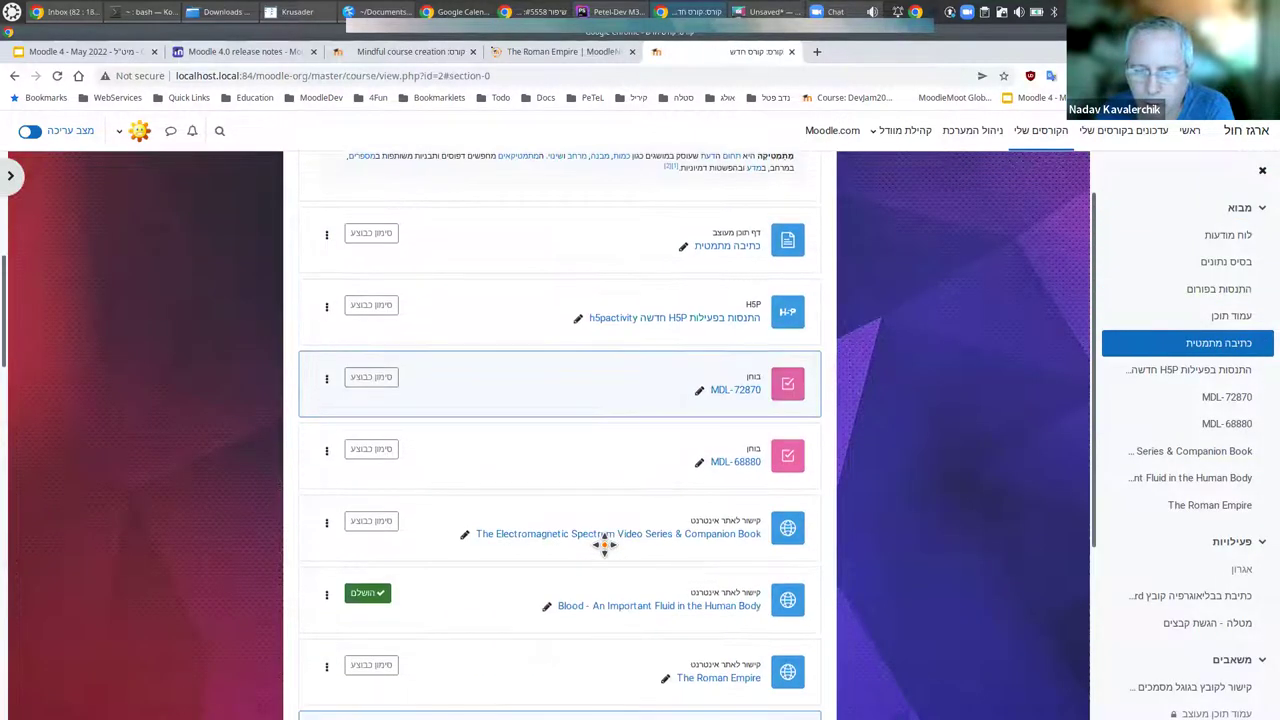
scroll(604, 543, "down", 5)
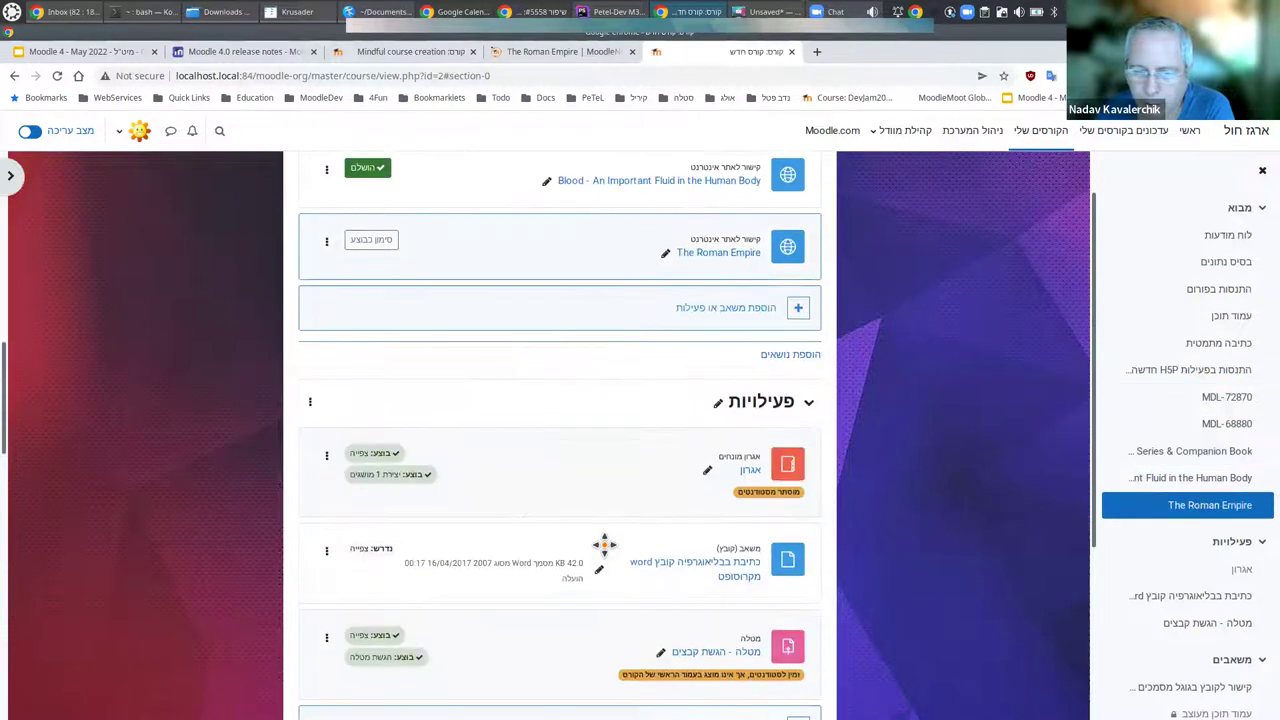
scroll(604, 543, "down", 1)
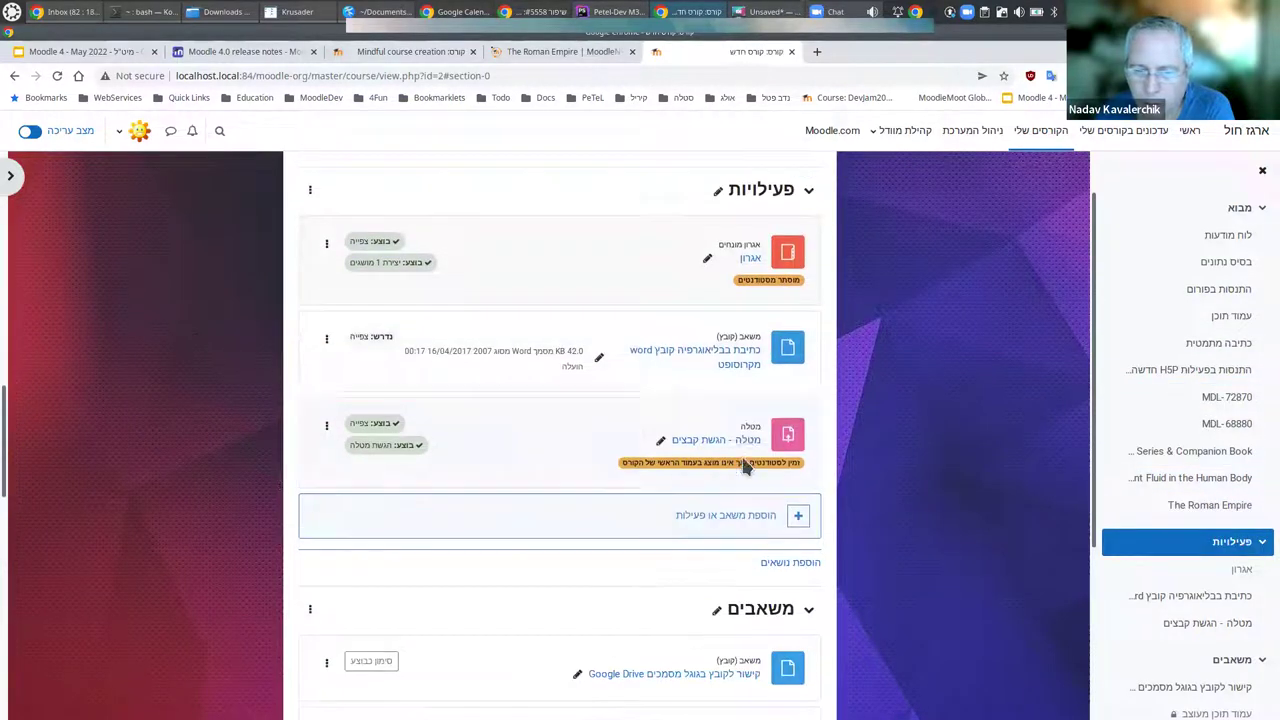
left_click(757, 432)
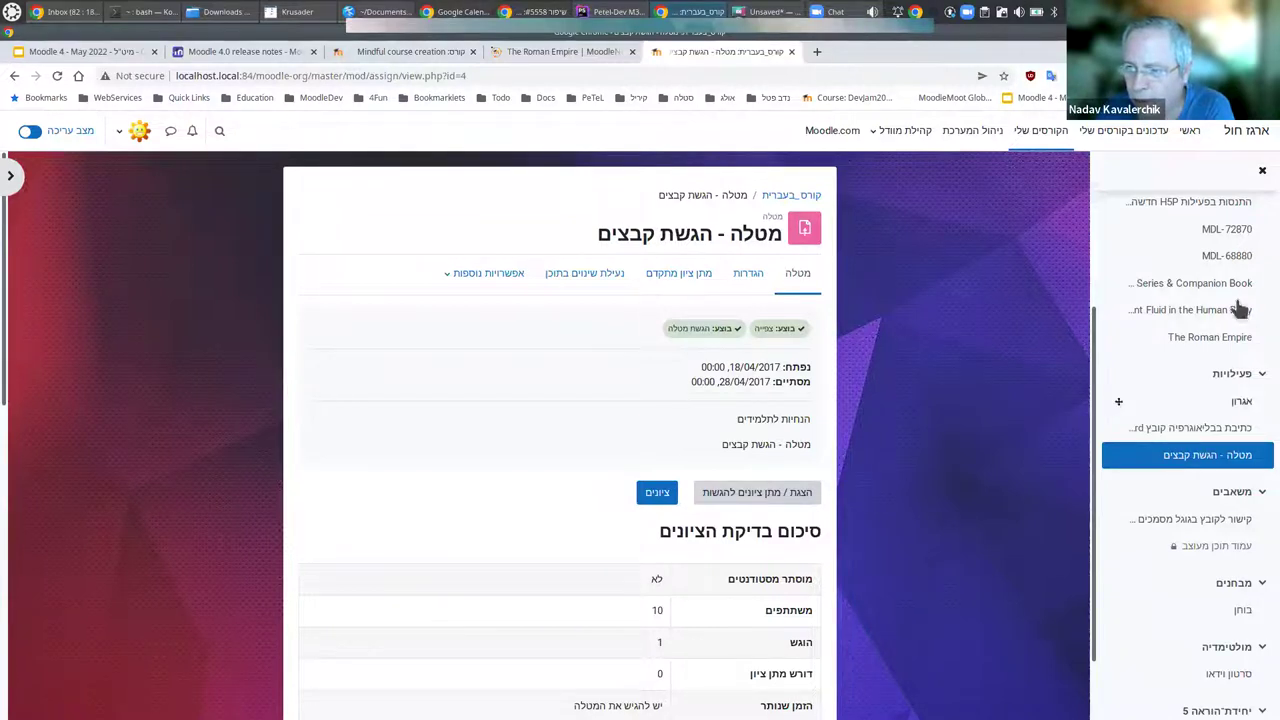
Visit the MDL-68880 quiz and the בסיס נתונים database through the course index, and check the database's block drawer.
left_click(1224, 256)
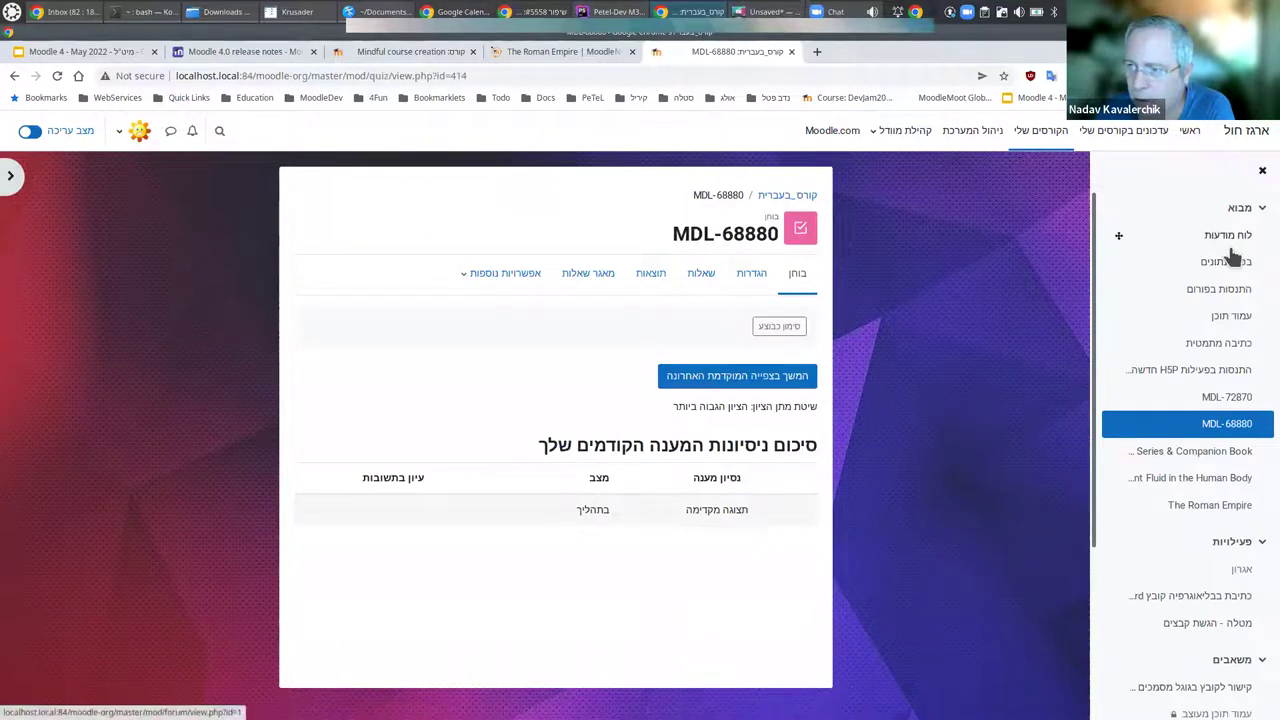
left_click(1237, 270)
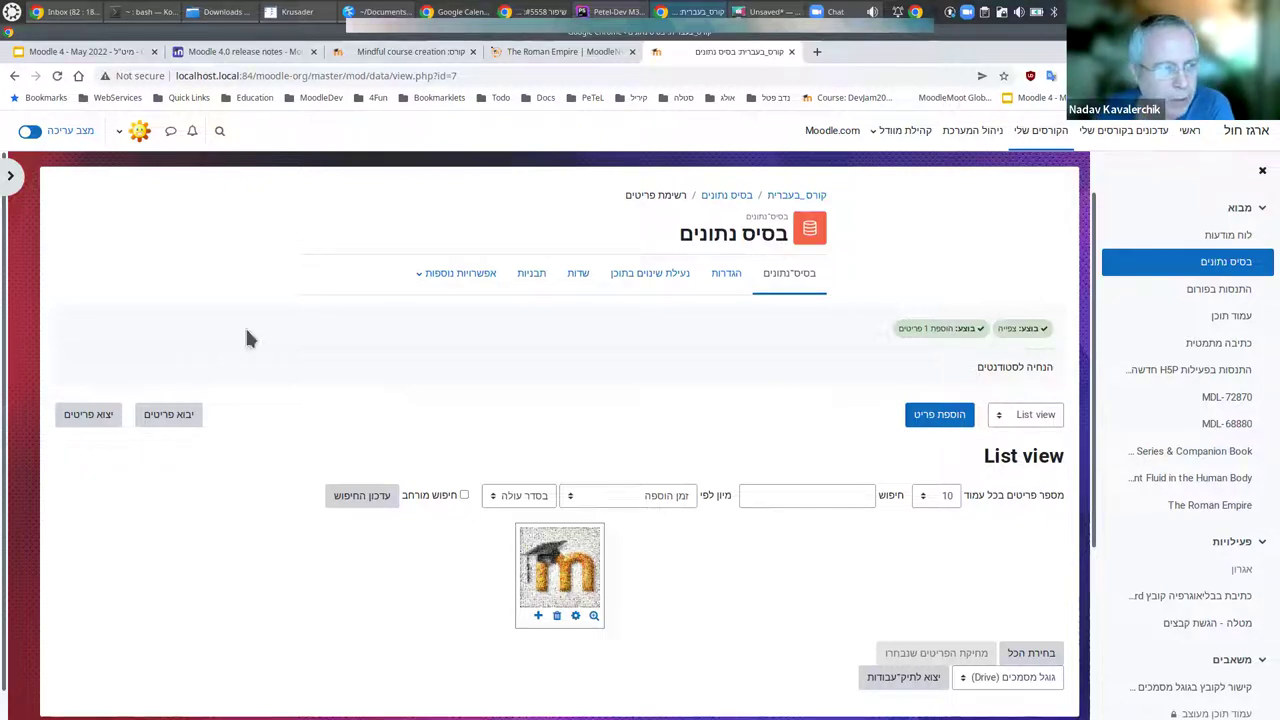
left_click(17, 184)
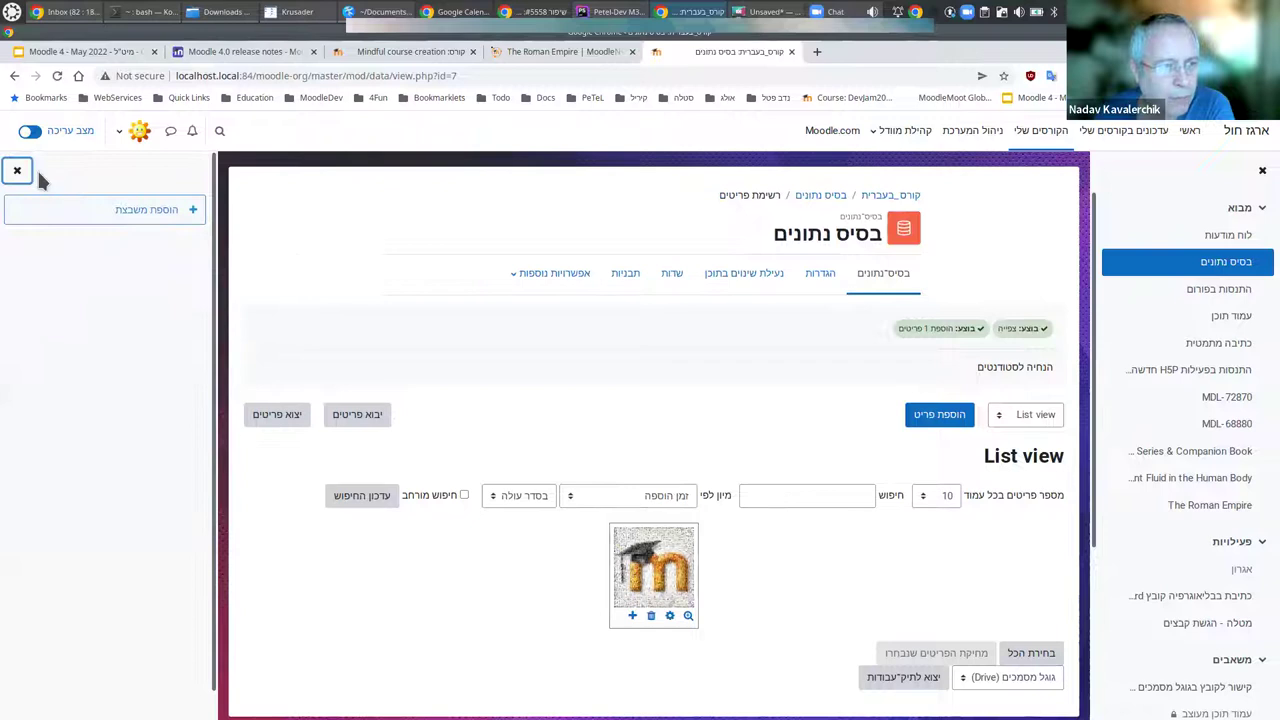
left_click(21, 177)
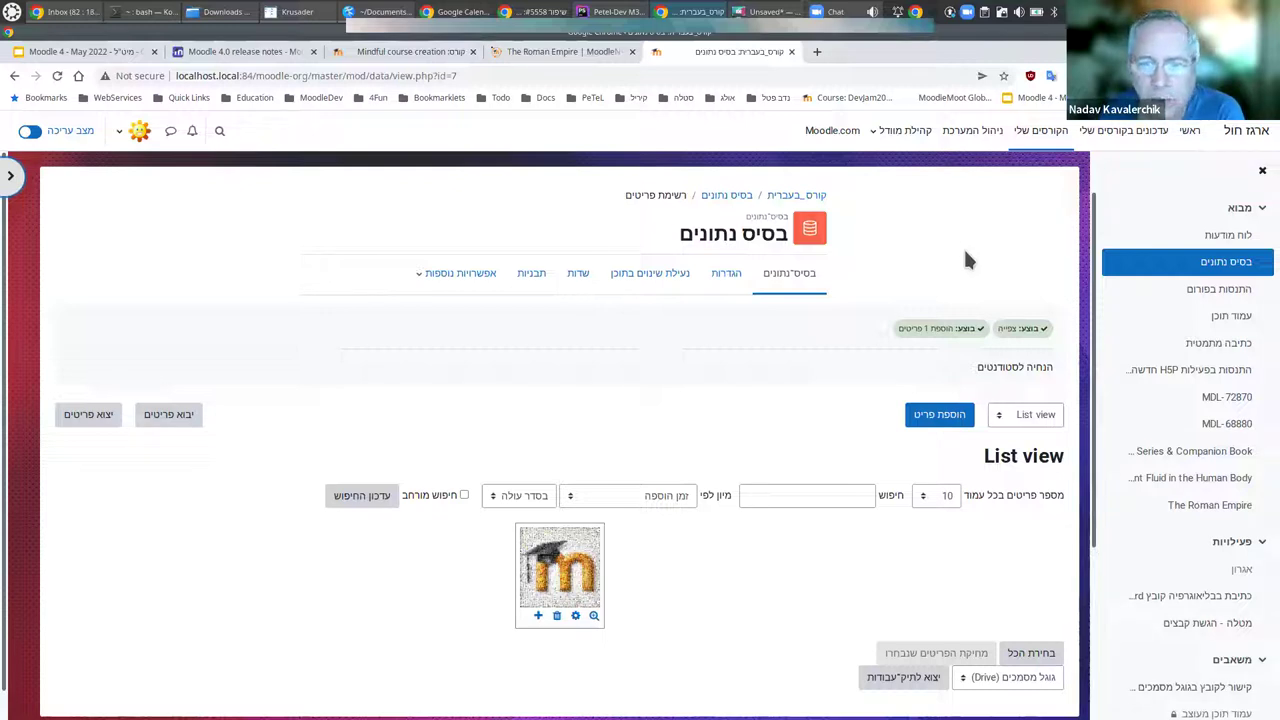
Open the lang.moodle.org translation site in a new tab and log in with the saved account to contribute.
left_click(815, 52)
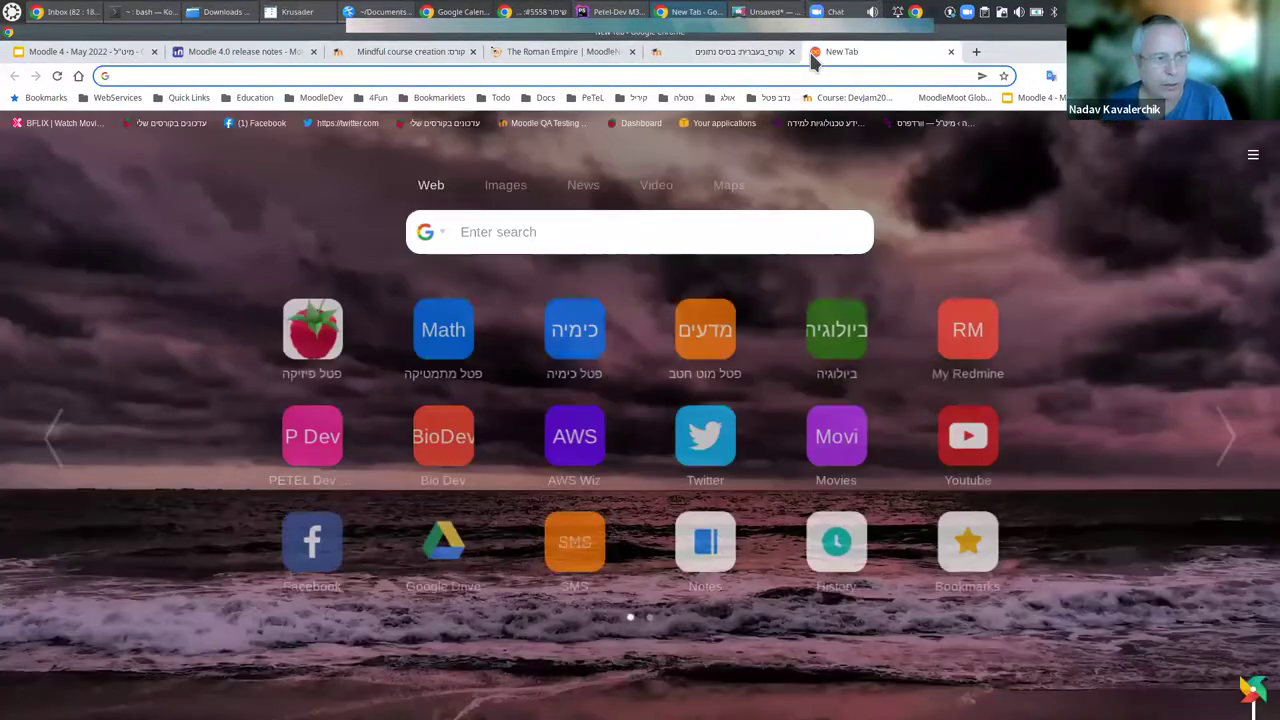
type("la")
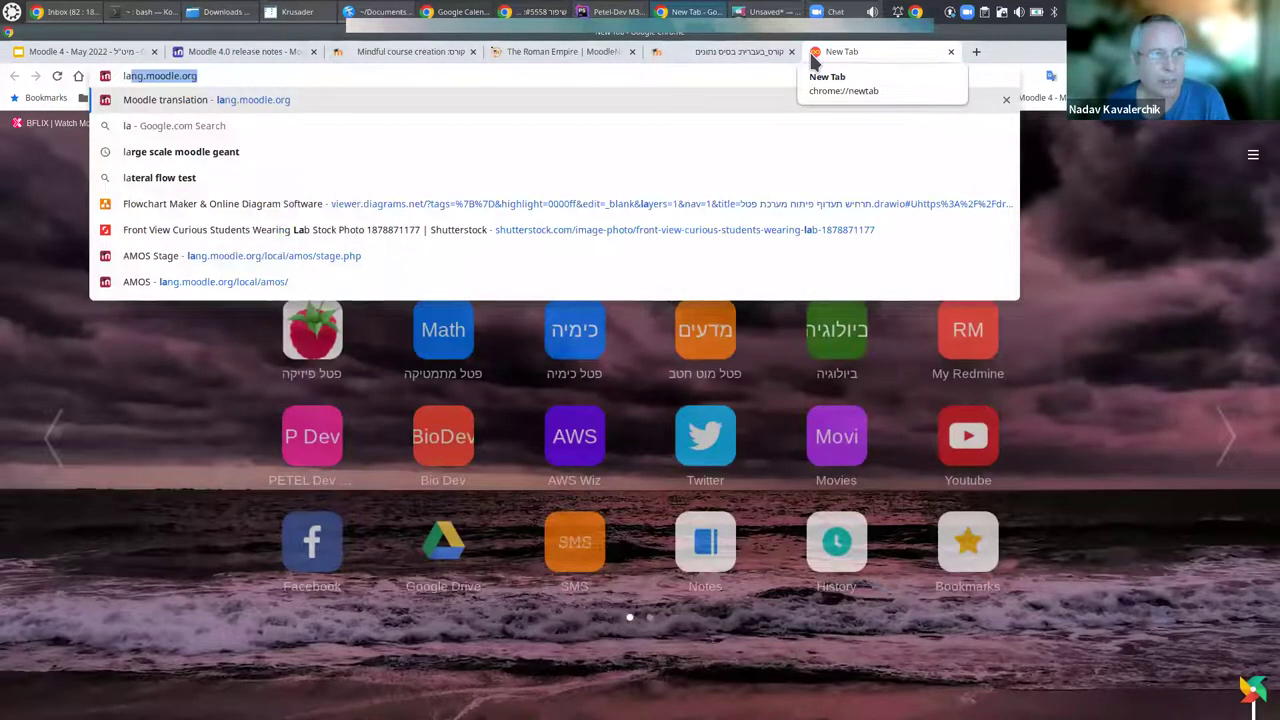
key("Return")
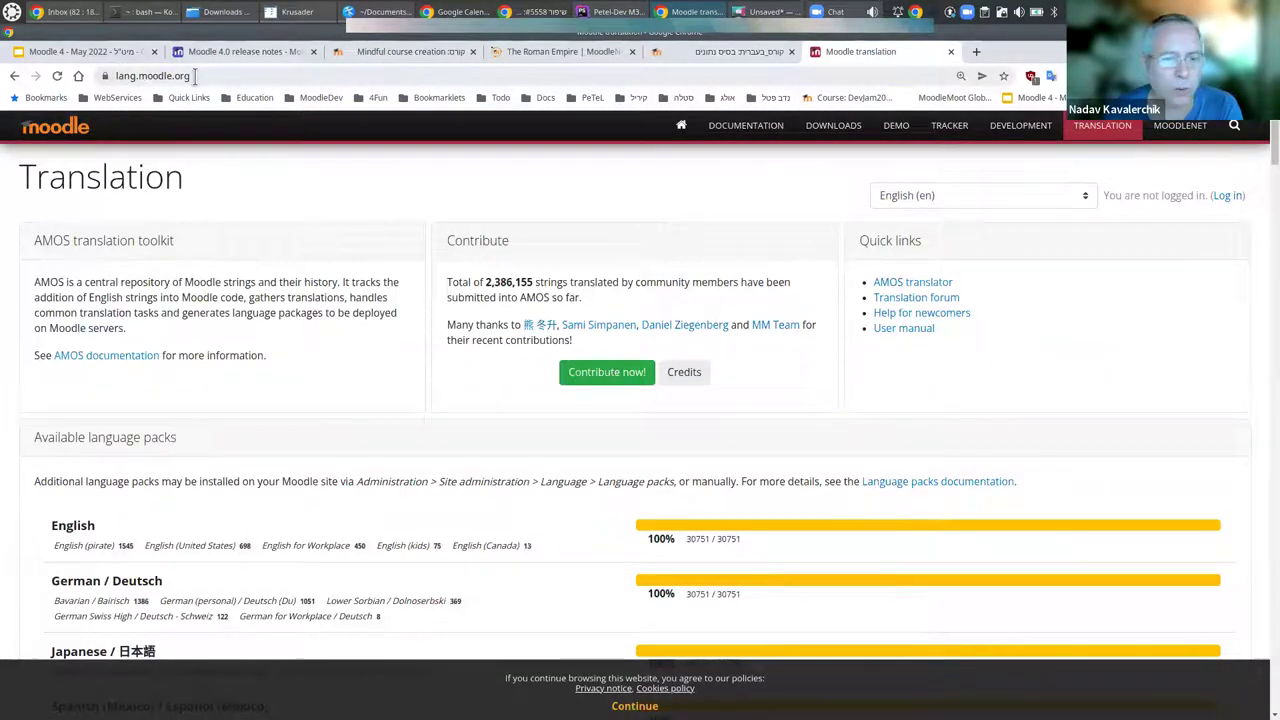
left_click(612, 376)
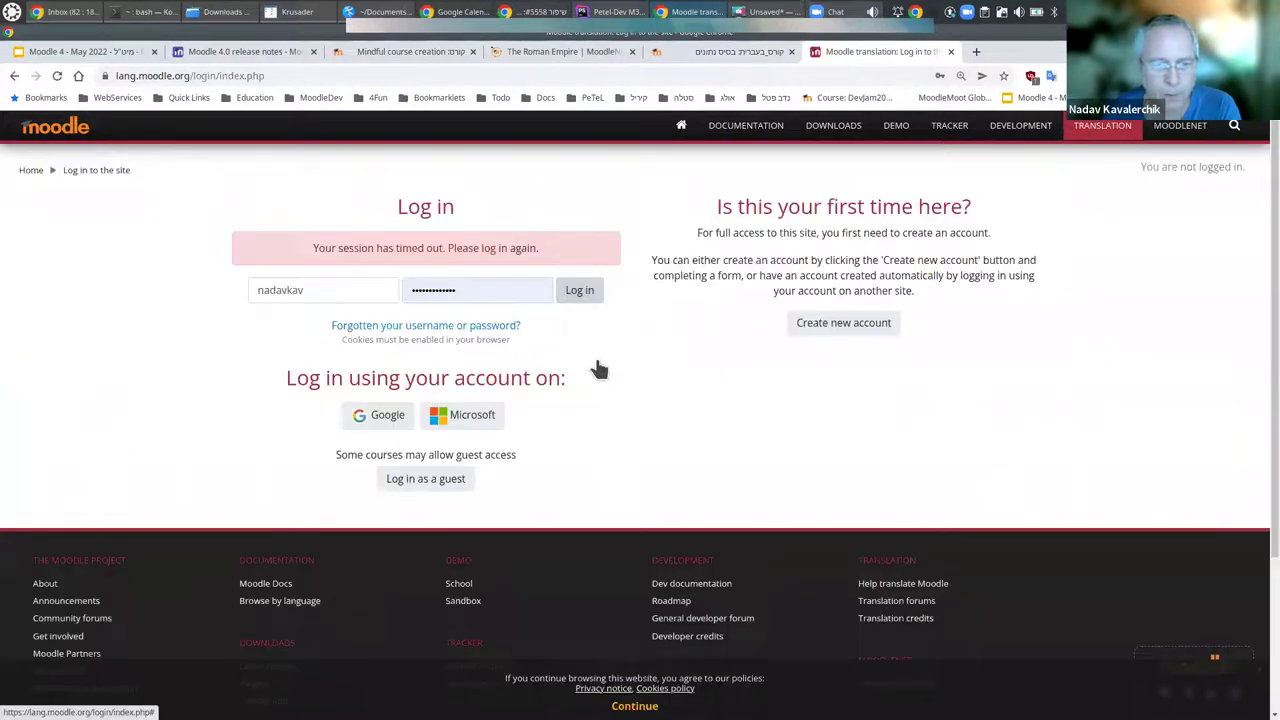
key("Return")
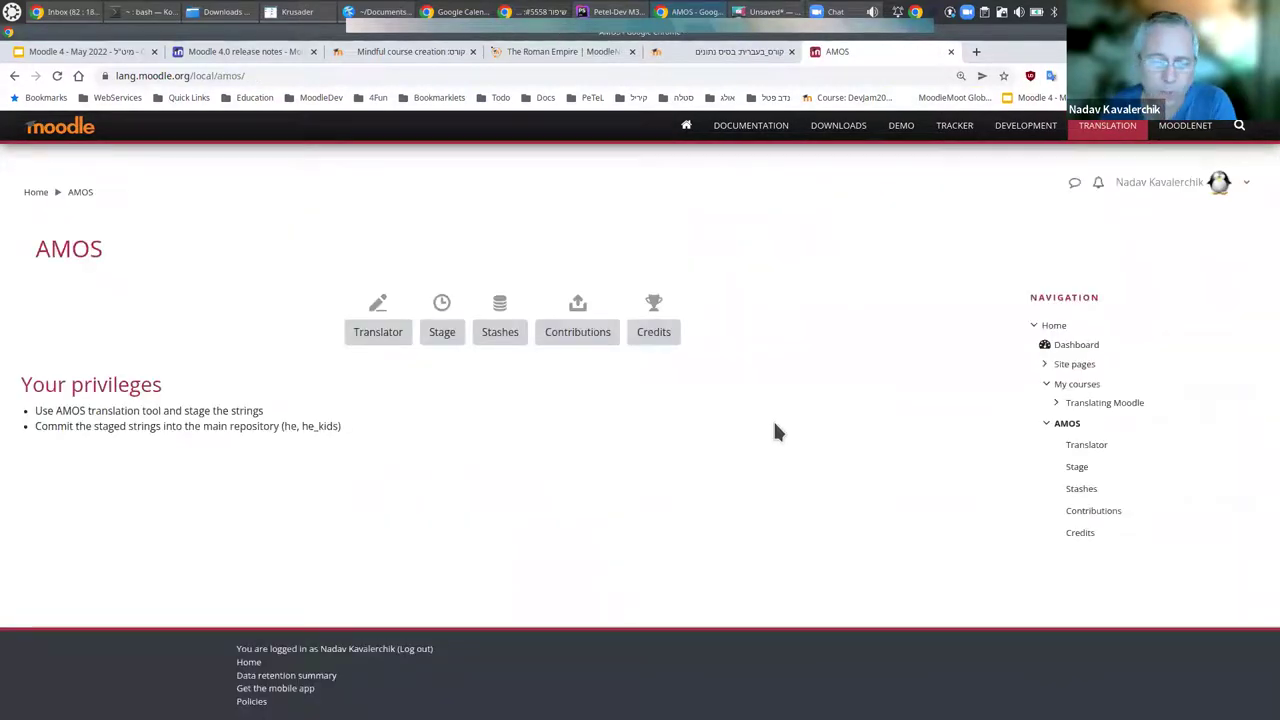
Open the AMOS Translator, examine its component list and the translation fields for the core strings, and close the site's tab.
left_click(378, 340)
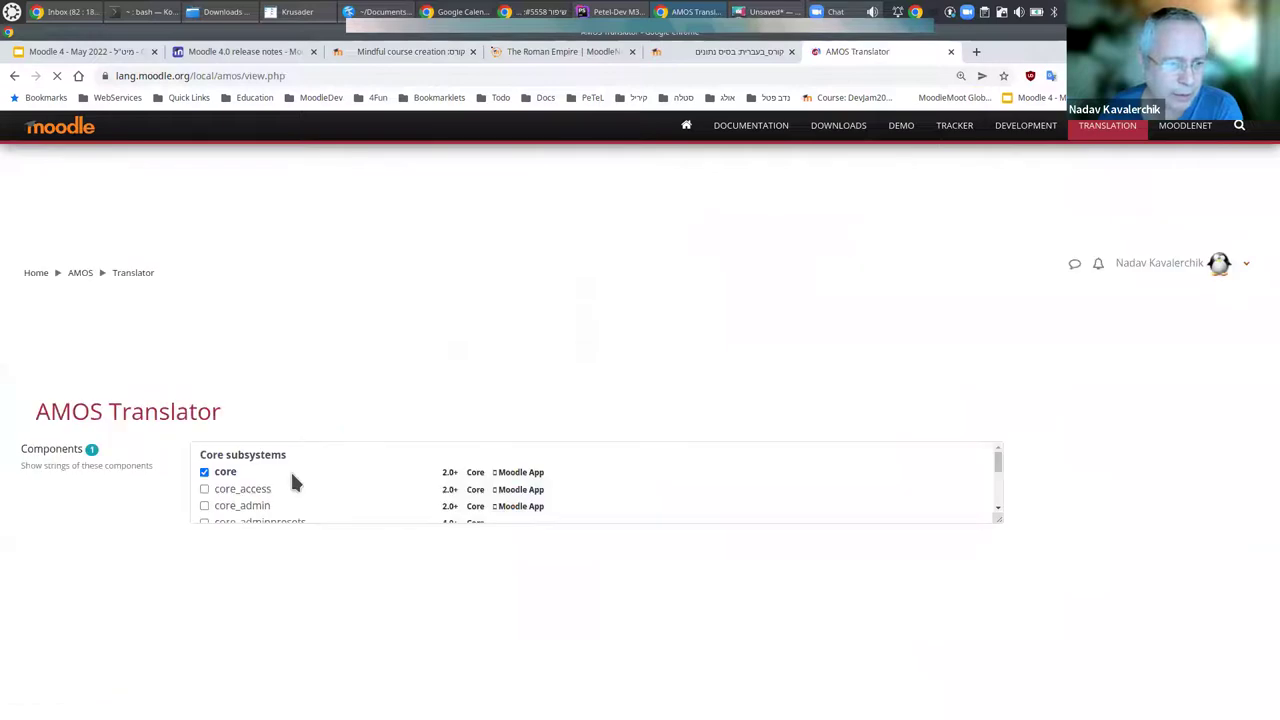
scroll(260, 314, "down", 3)
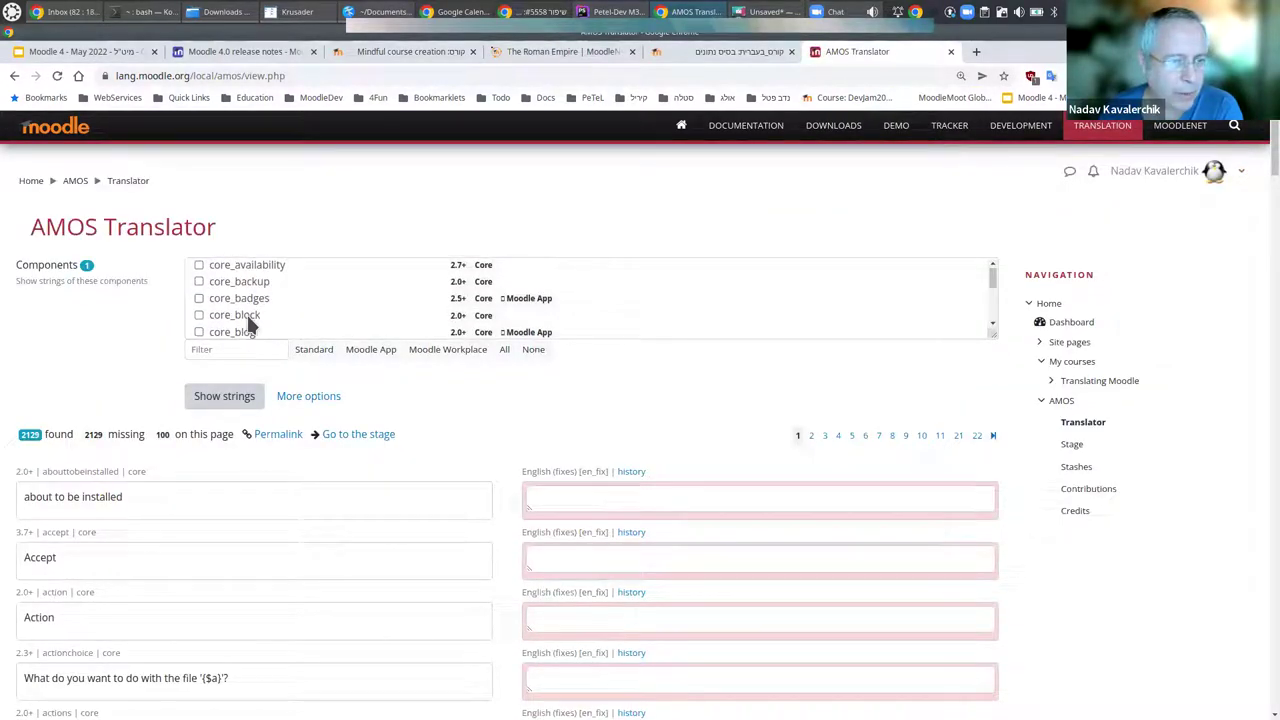
scroll(260, 284, "up", 3)
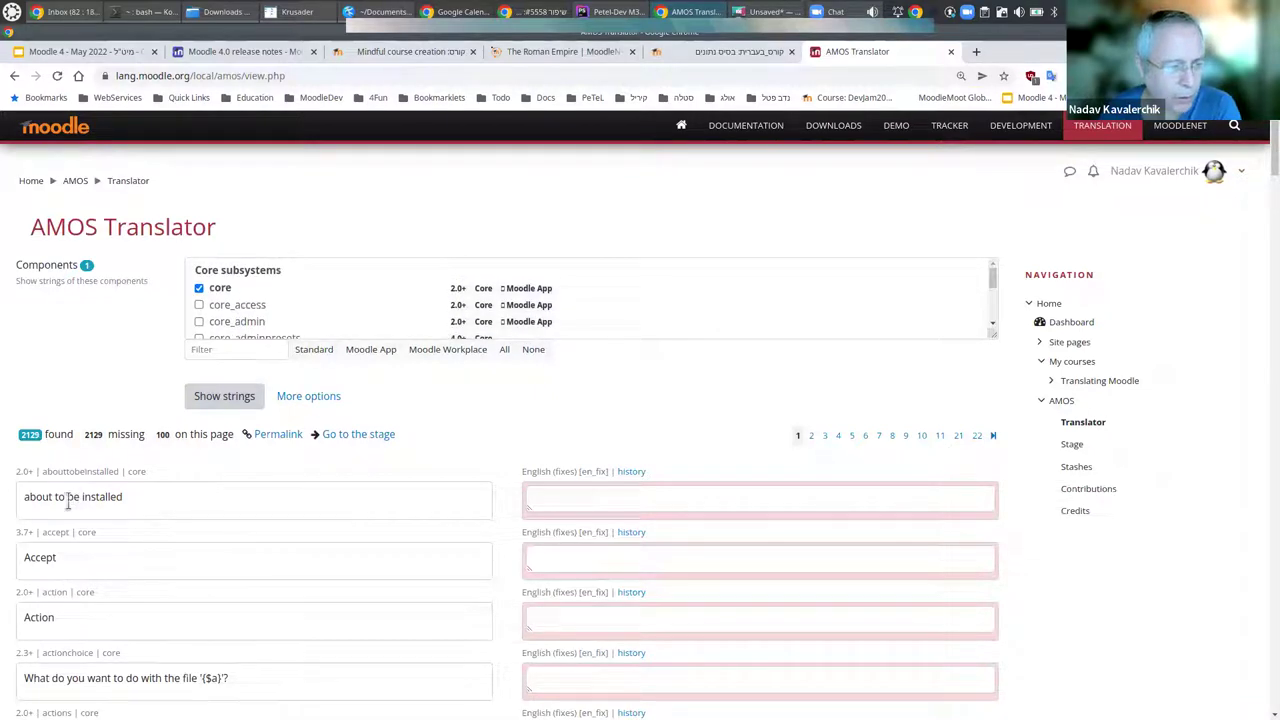
left_click(670, 497)
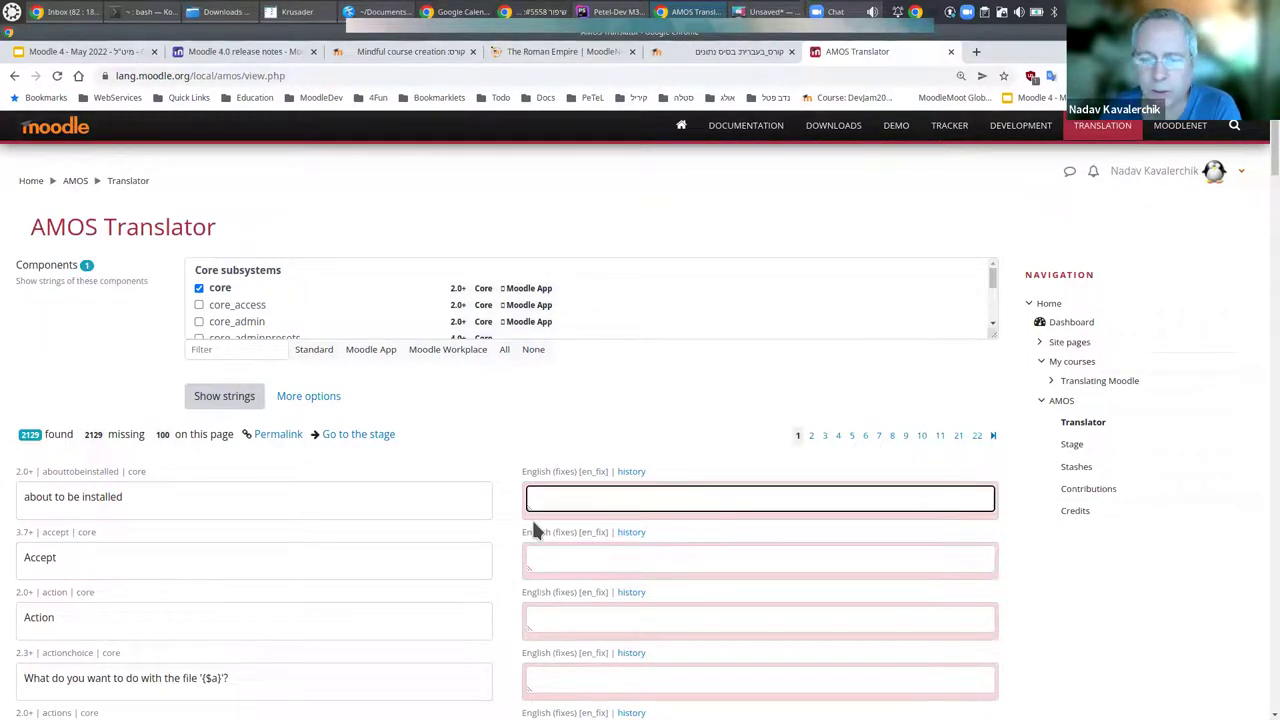
scroll(420, 618, "down", 5)
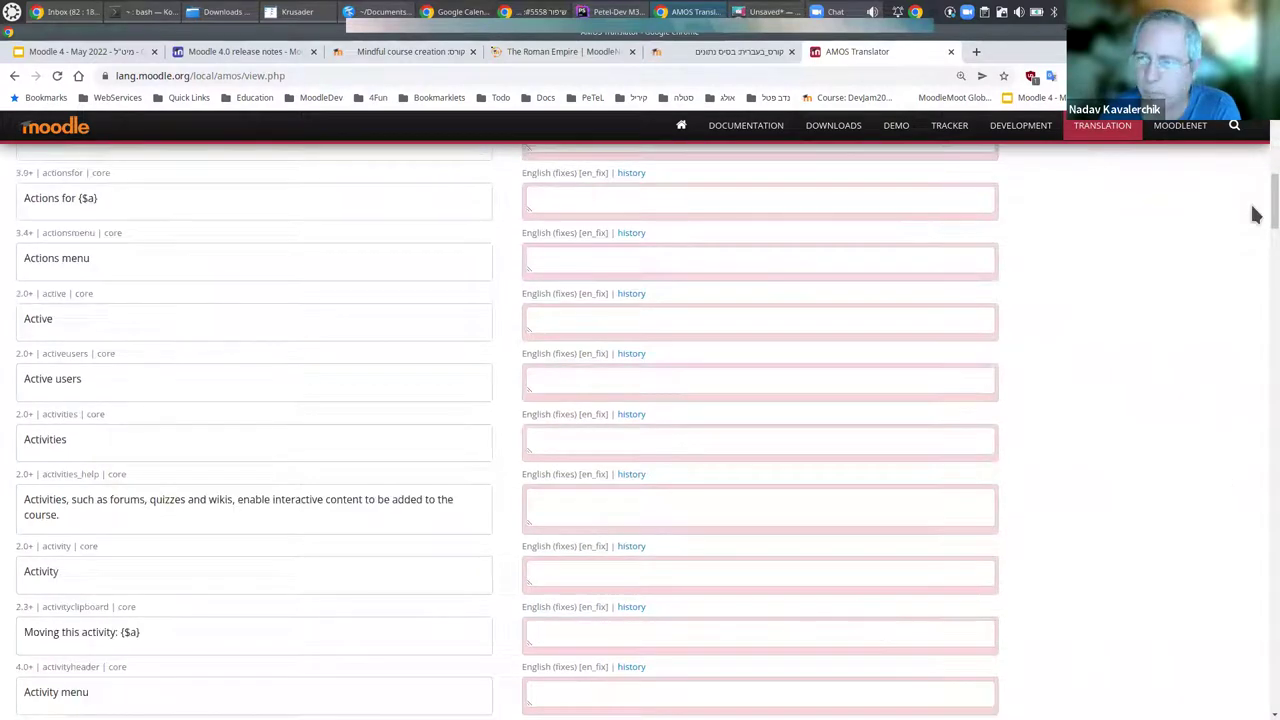
scroll(1255, 218, "down", 15)
scroll(1252, 215, "down", 10)
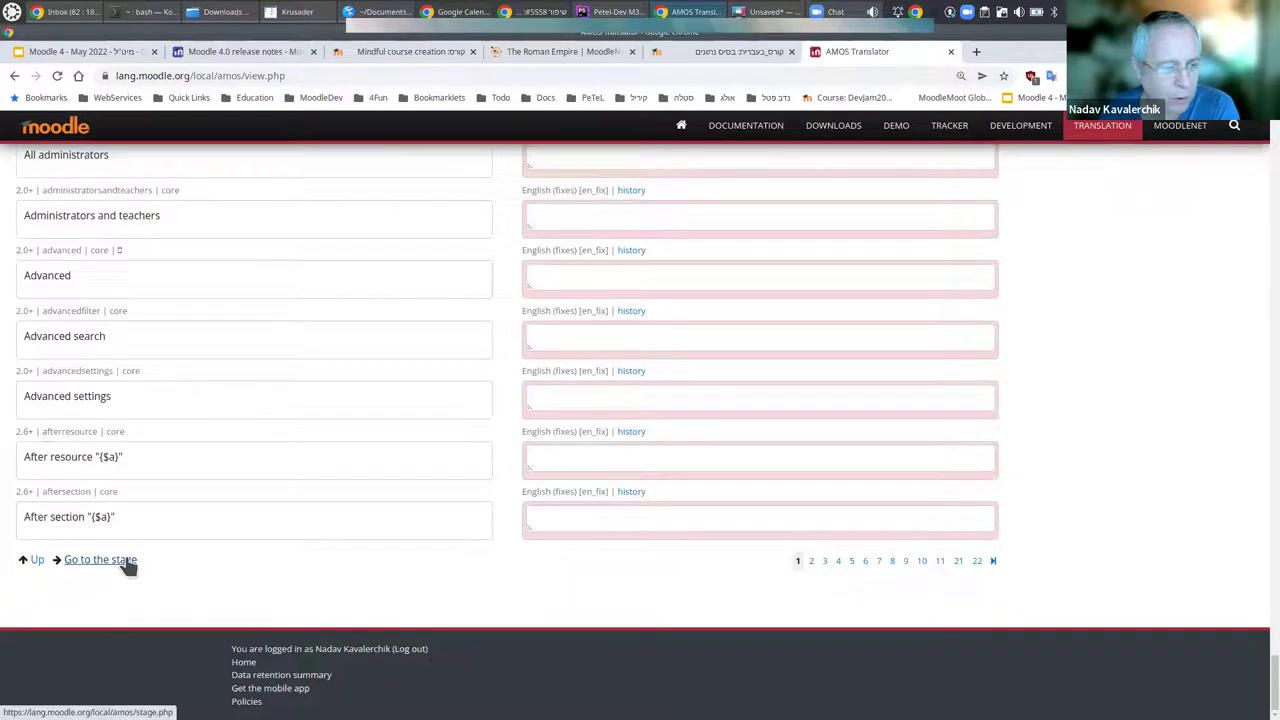
left_click(33, 559)
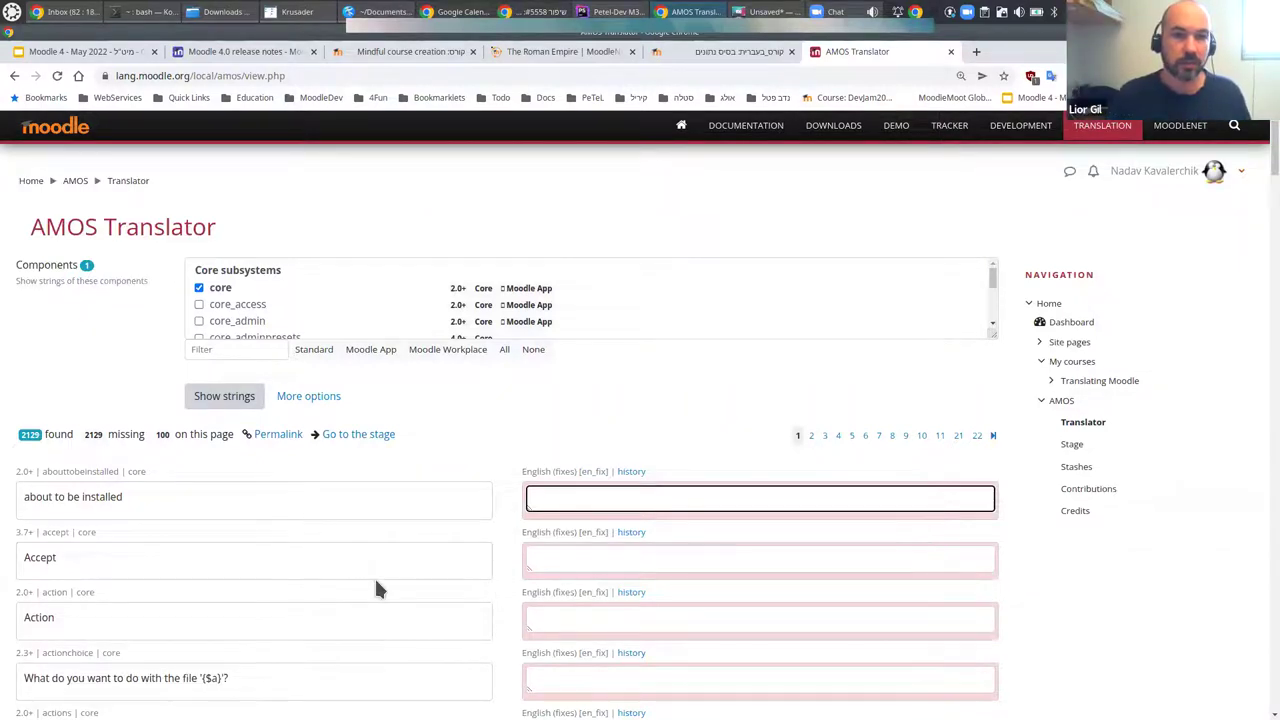
left_click(950, 52)
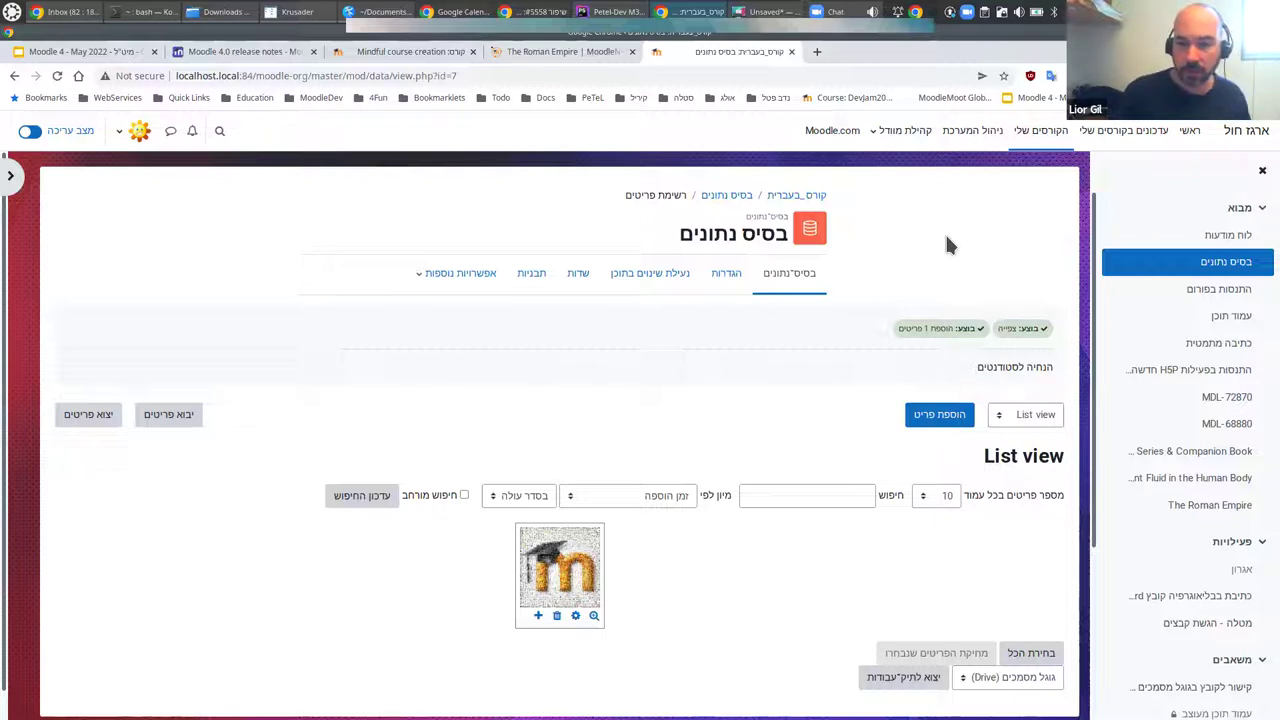
Collapse and reopen the course index, and use it to go to the מבוא section of the course page.
left_click(1262, 171)
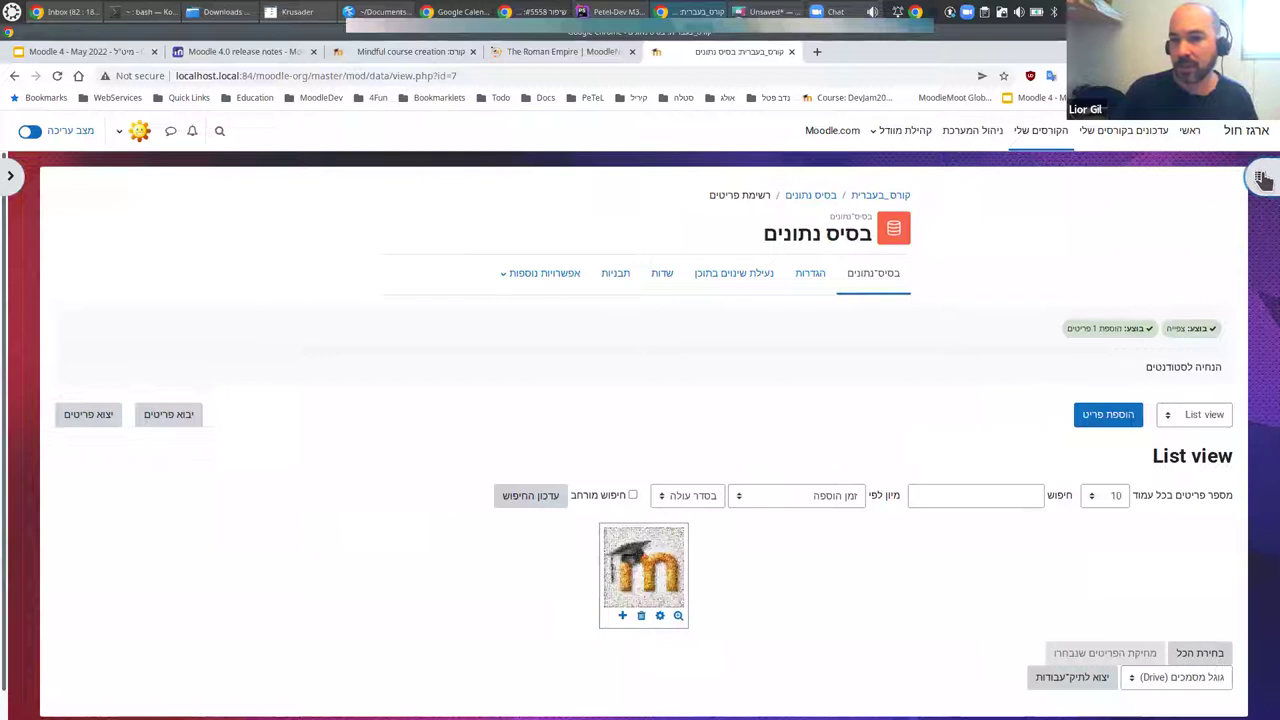
left_click(1262, 178)
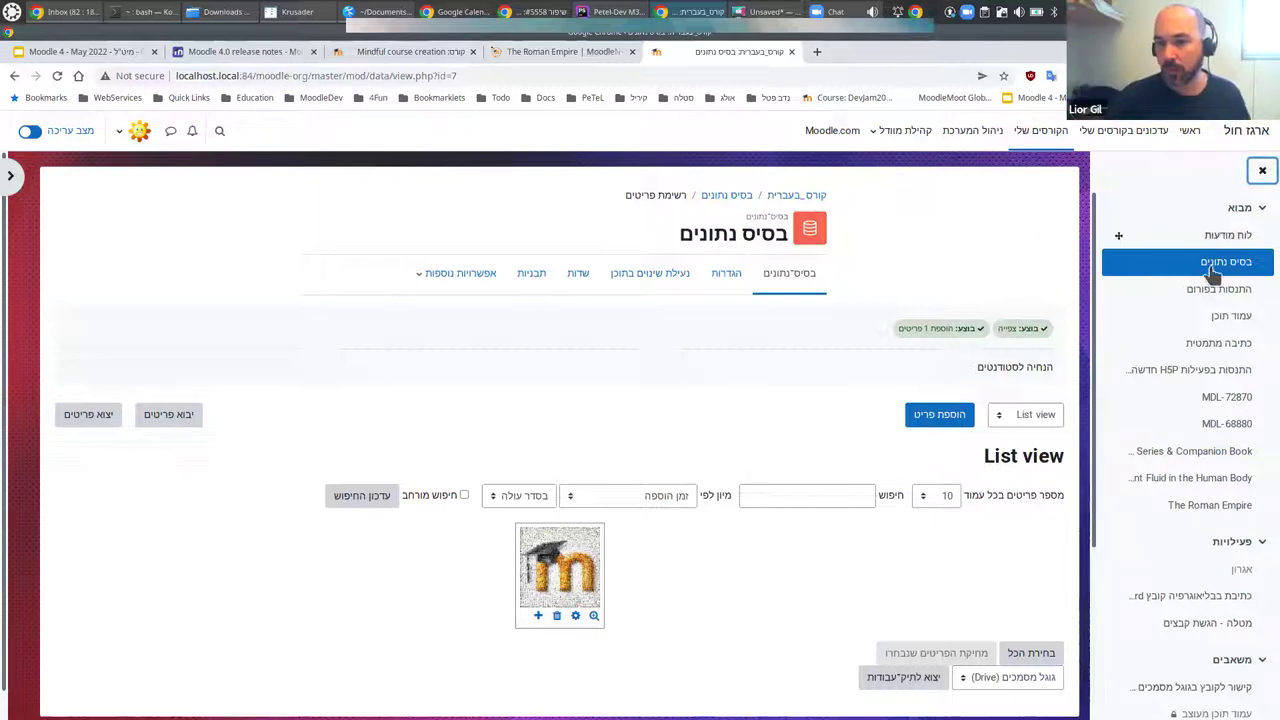
left_click(1240, 210)
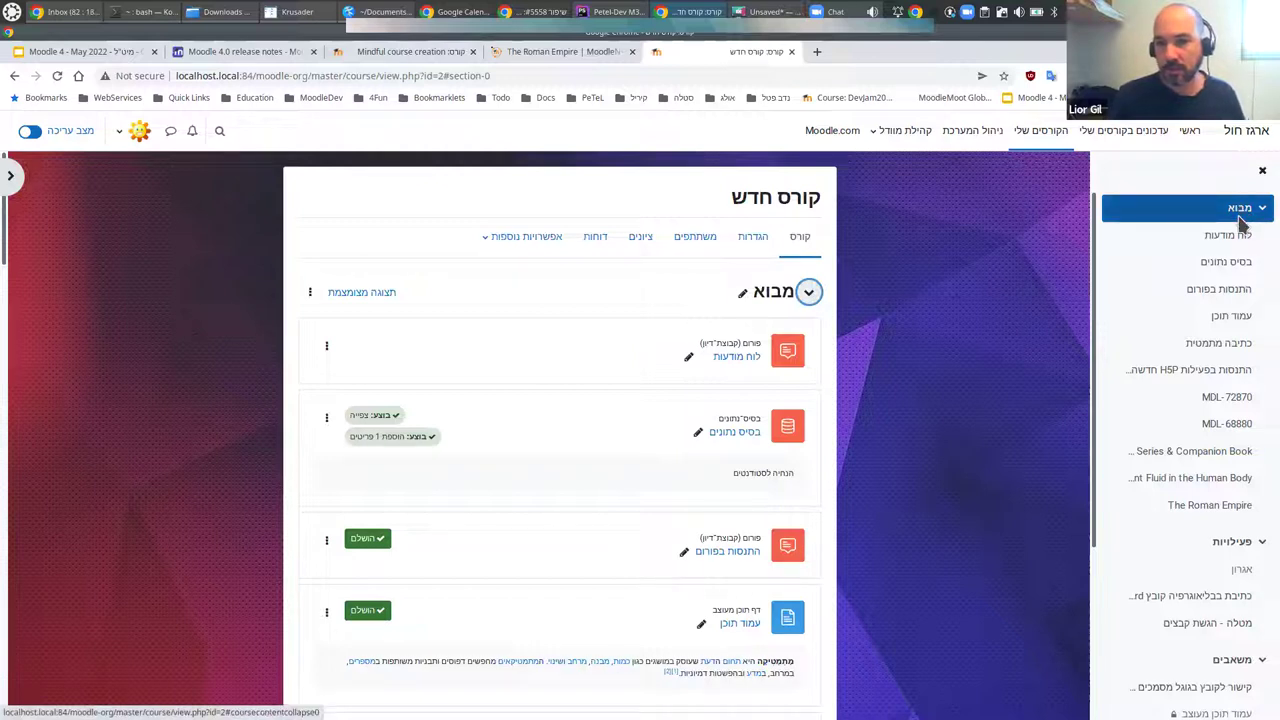
left_click(1195, 192)
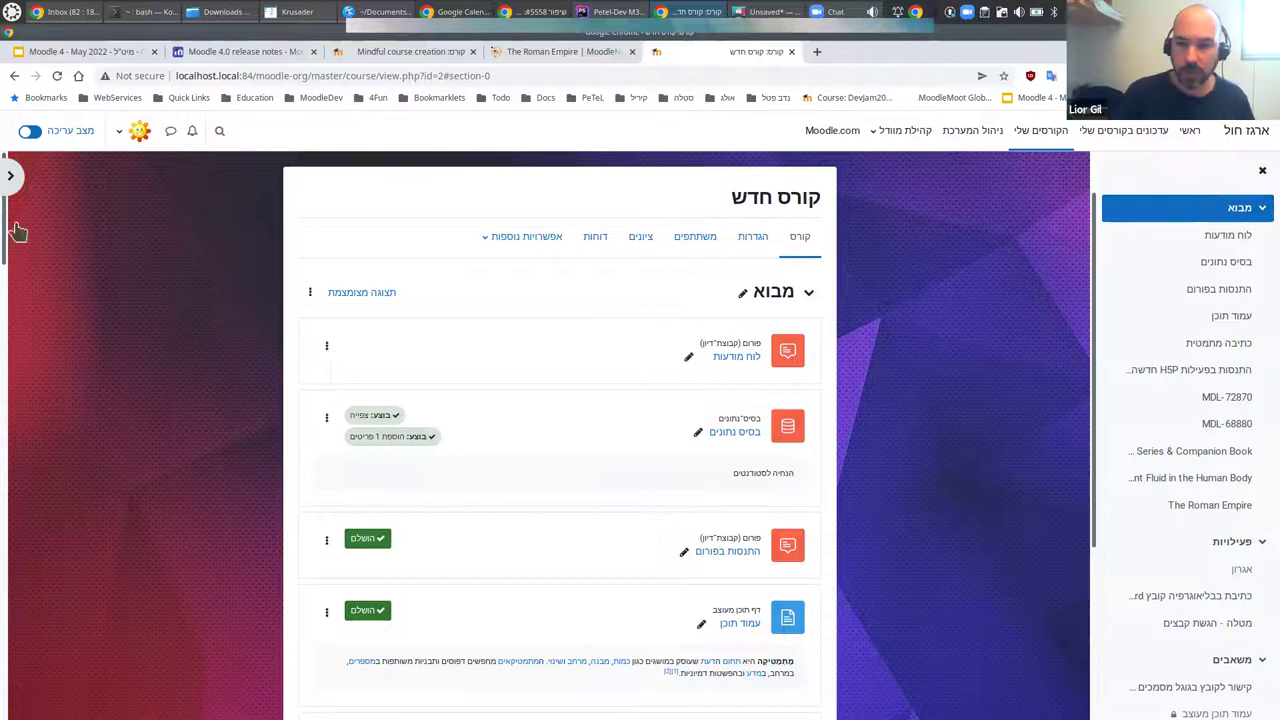
Open the block drawer, move keyboard focus through the חיפוש בפורומים block and back, and close the drawer.
left_click(16, 180)
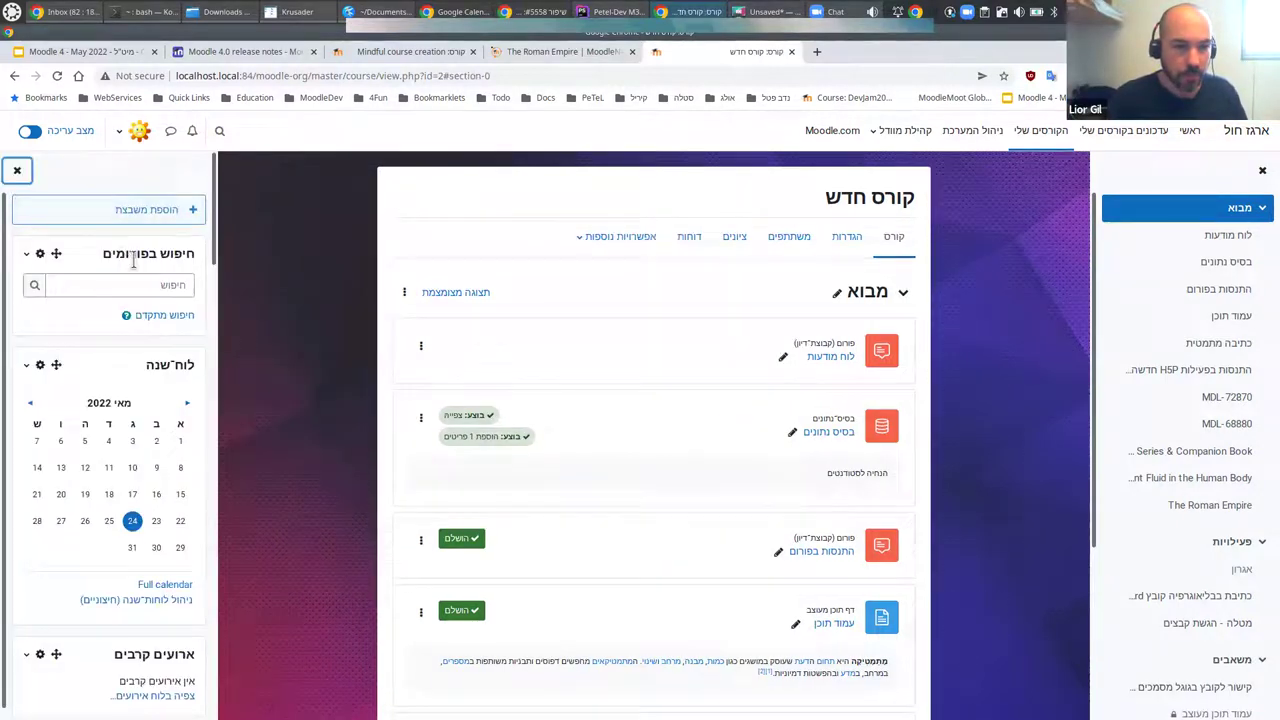
key("Tab")
key("Tab")
key("Tab")
key("Tab")
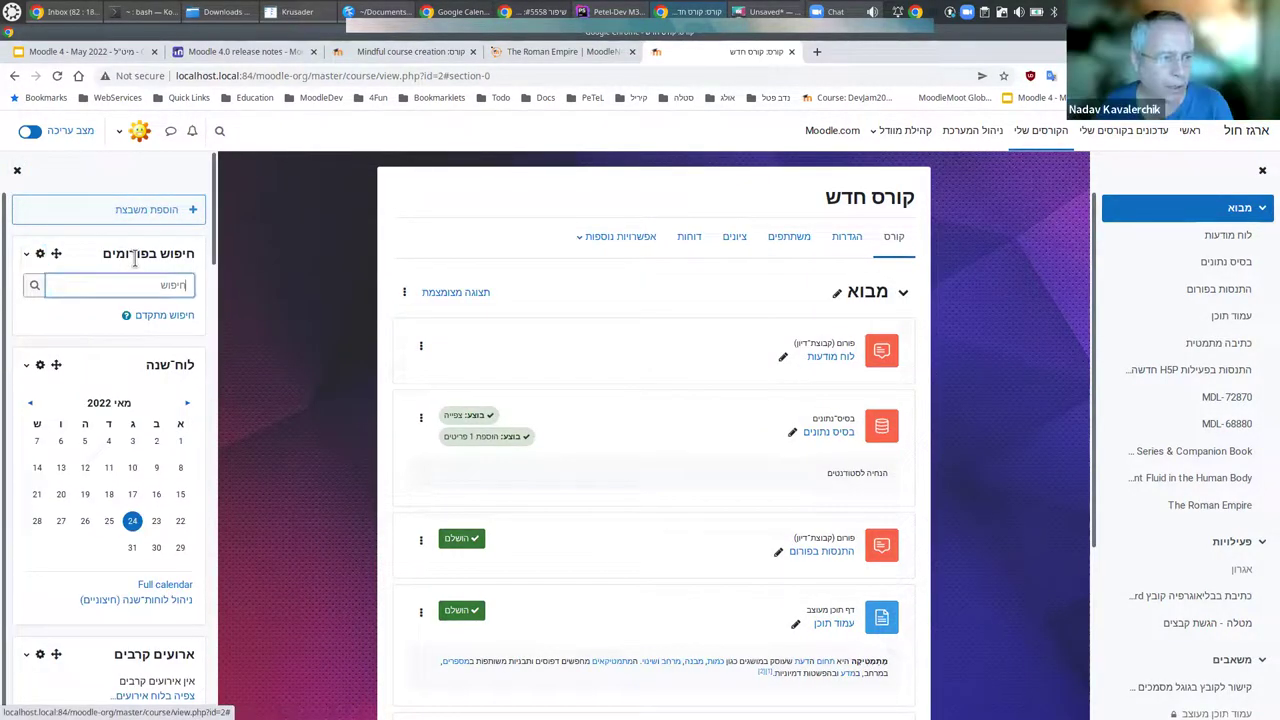
key("Tab")
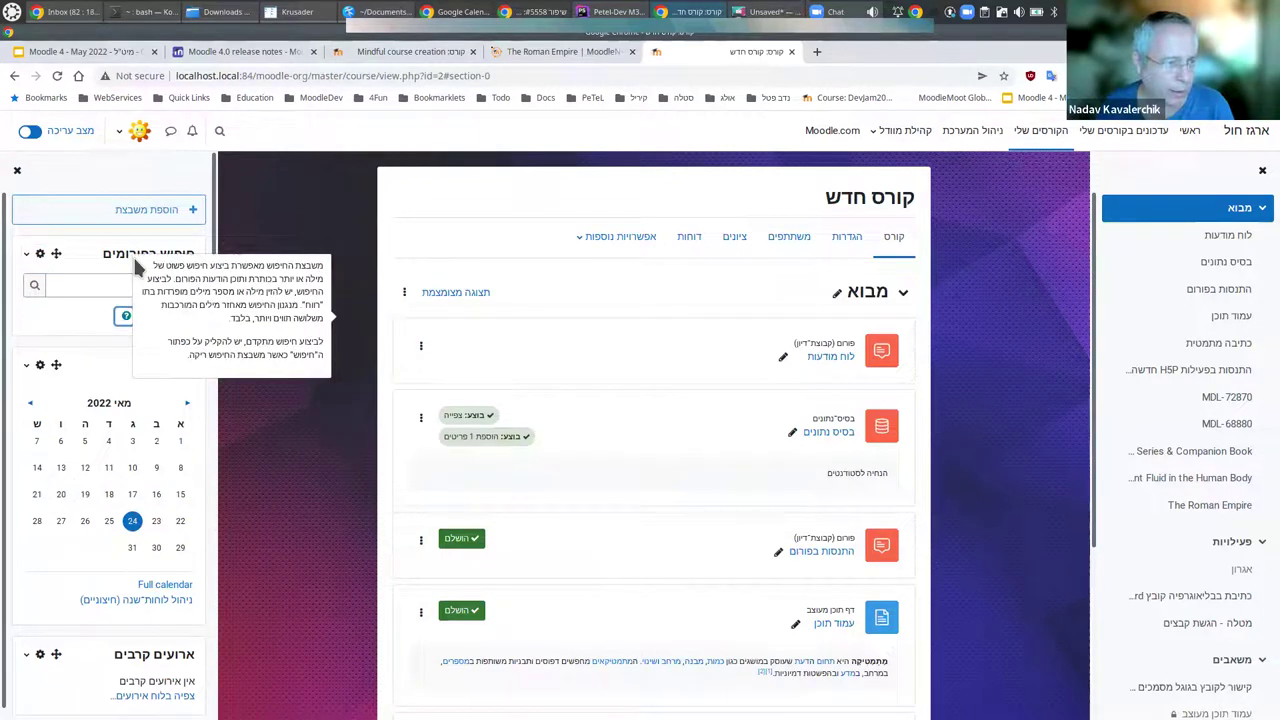
key("Tab")
key("shift+Tab")
key("shift+Tab")
key("shift+Tab")
key("shift+Tab")
key("shift+Tab")
key("shift+Tab")
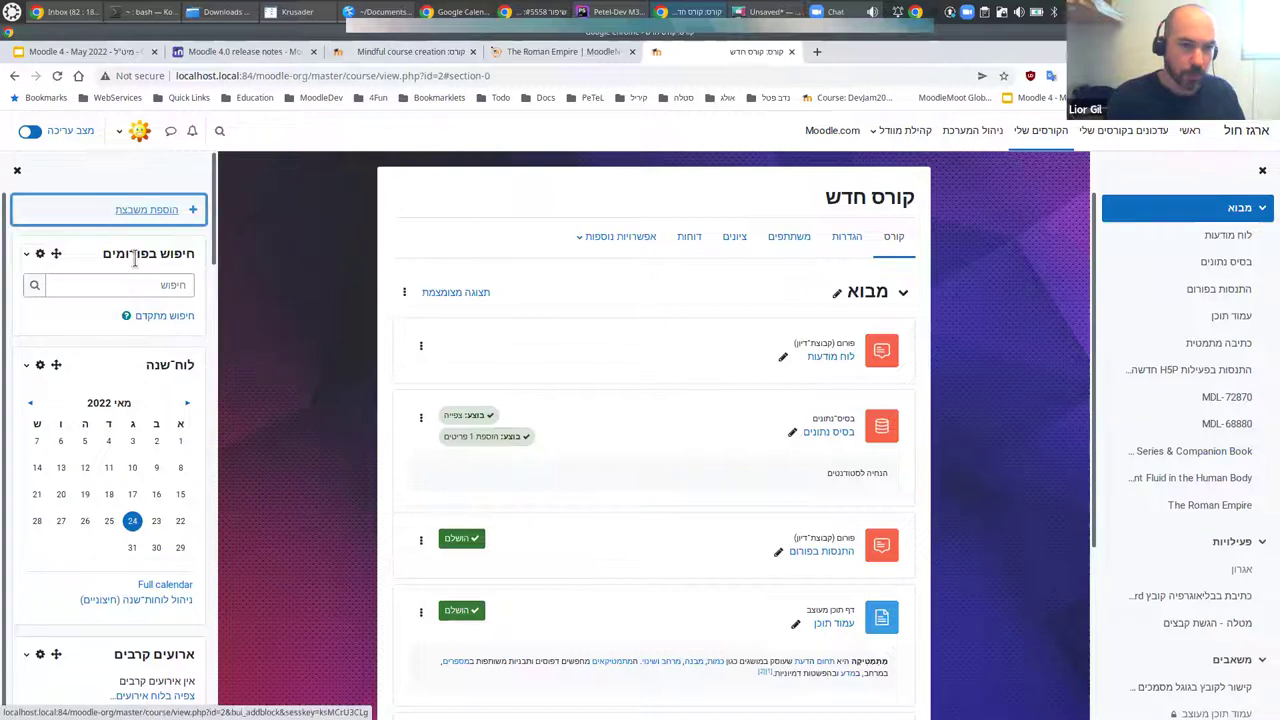
key("Return")
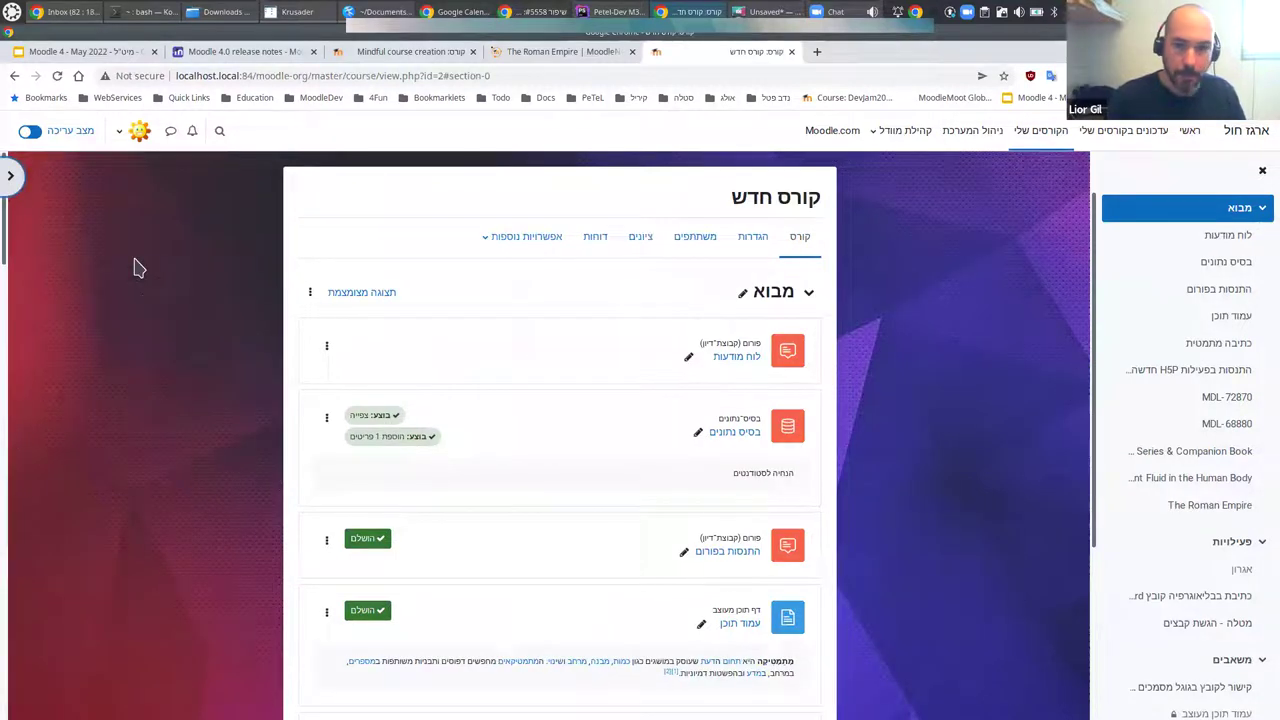
Open the block drawer on the course page and move the keyboard focus to the course index's close control.
key("Return")
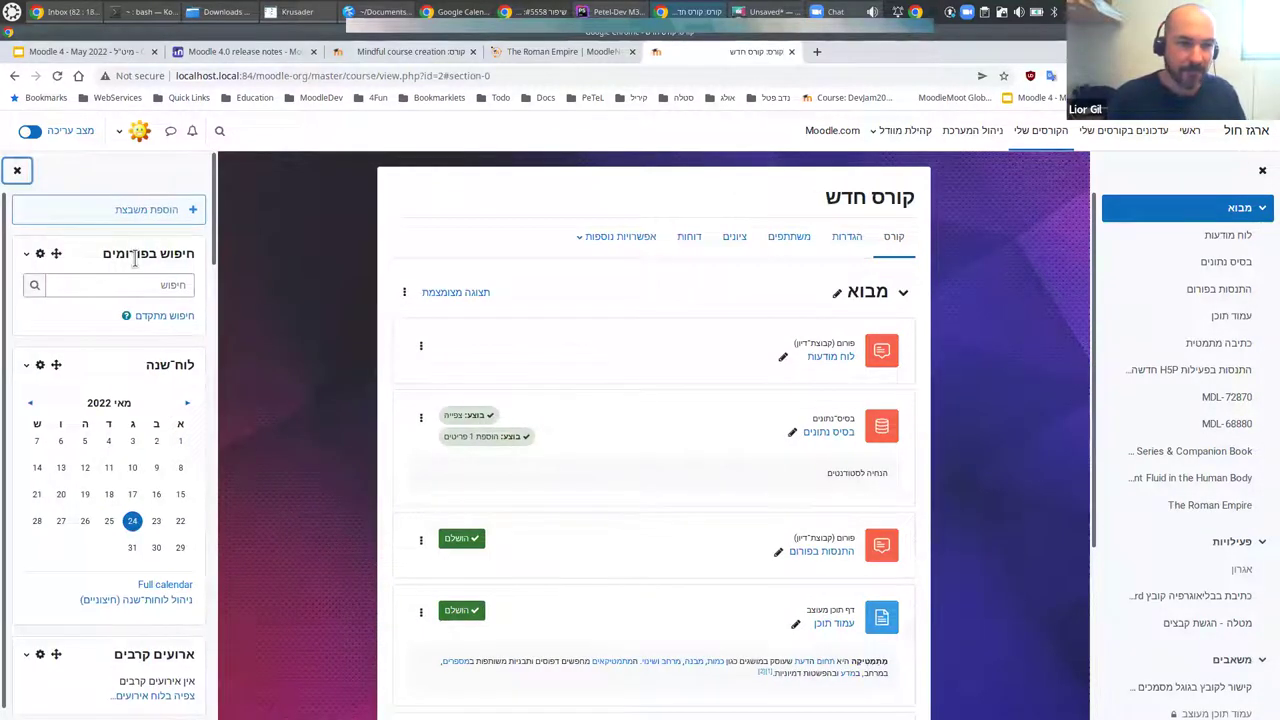
left_click(1217, 180)
key("Tab")
key("Tab")
key("Tab")
key("Tab")
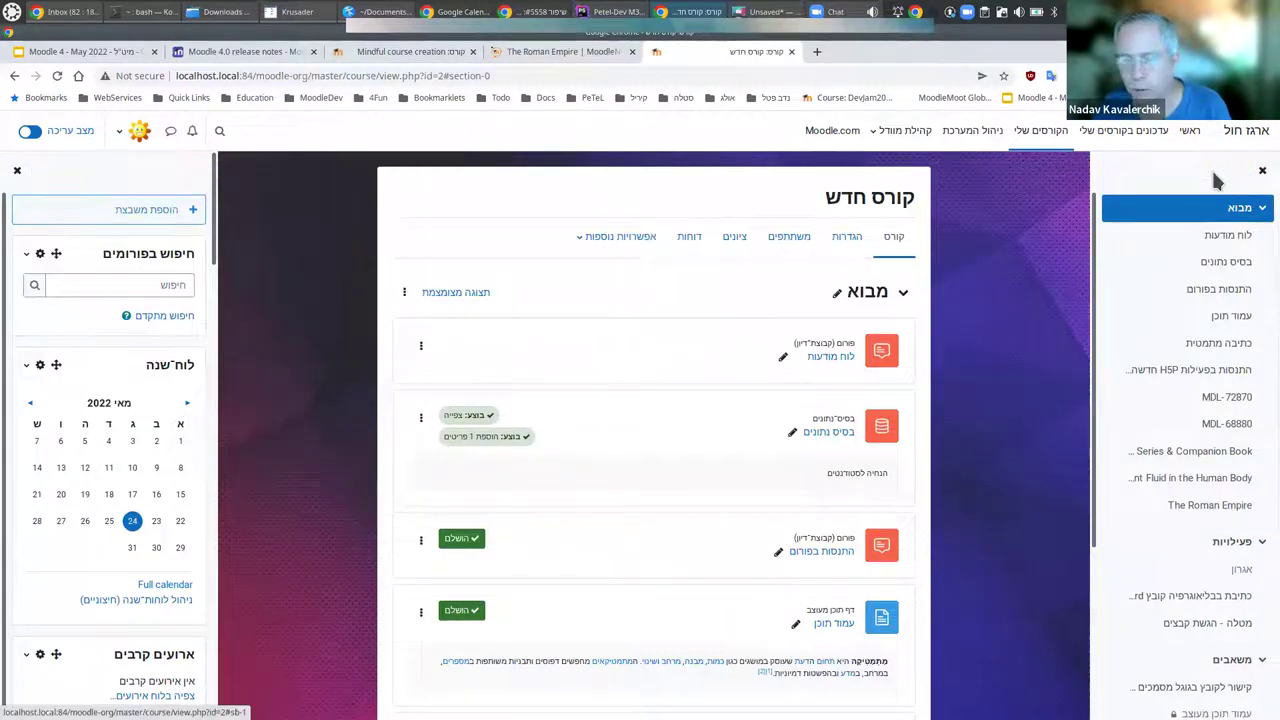
key("shift+Tab")
key("shift+Tab")
key("shift+Tab")
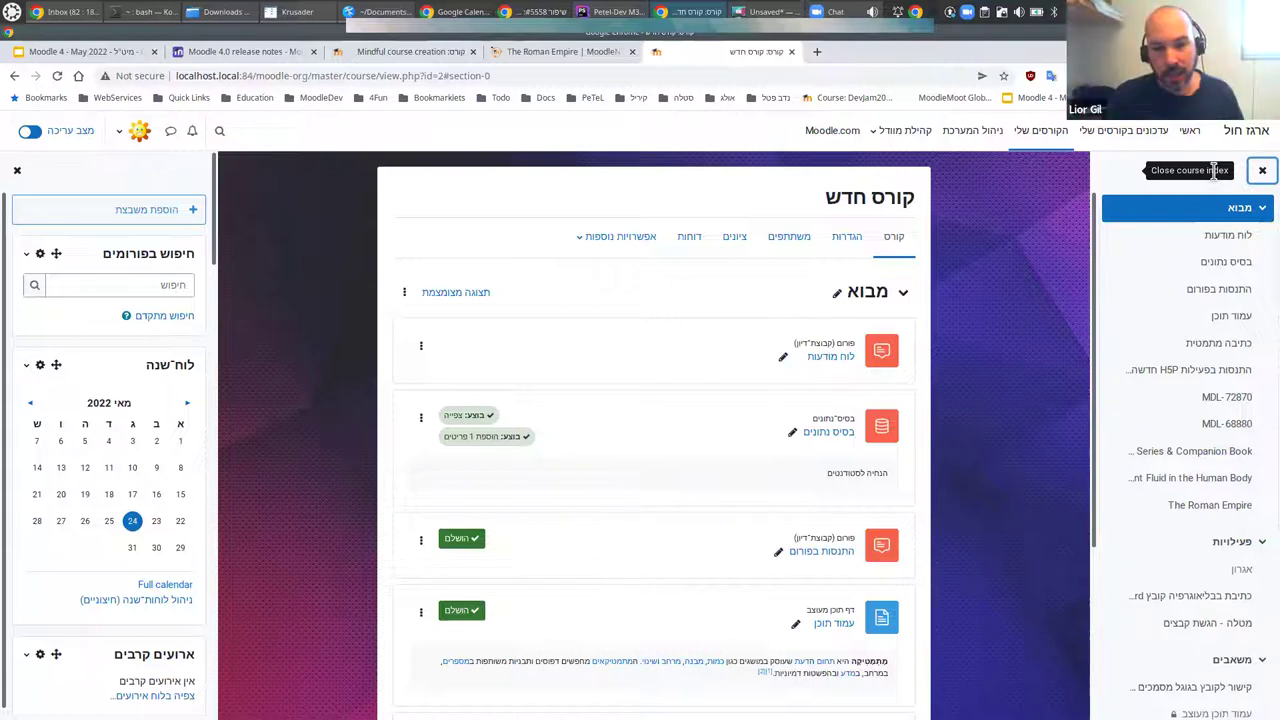
Close the course index and open it again.
left_click(1258, 171)
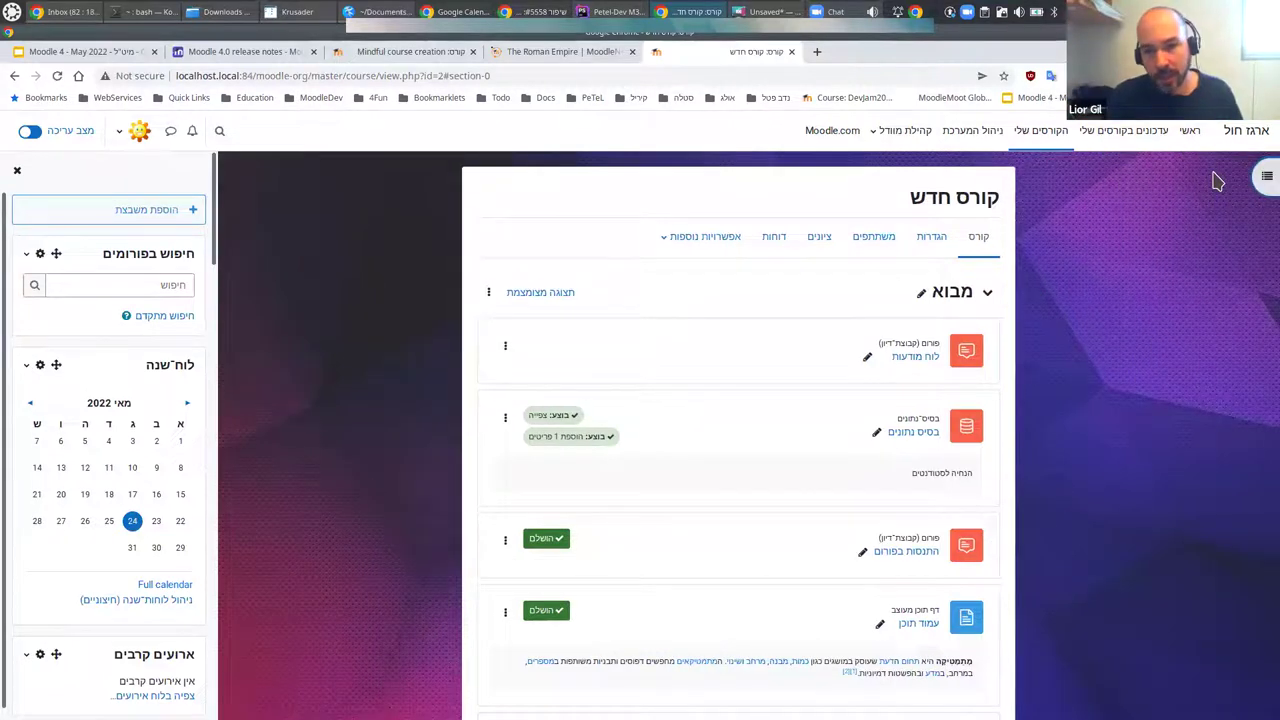
left_click(1216, 178)
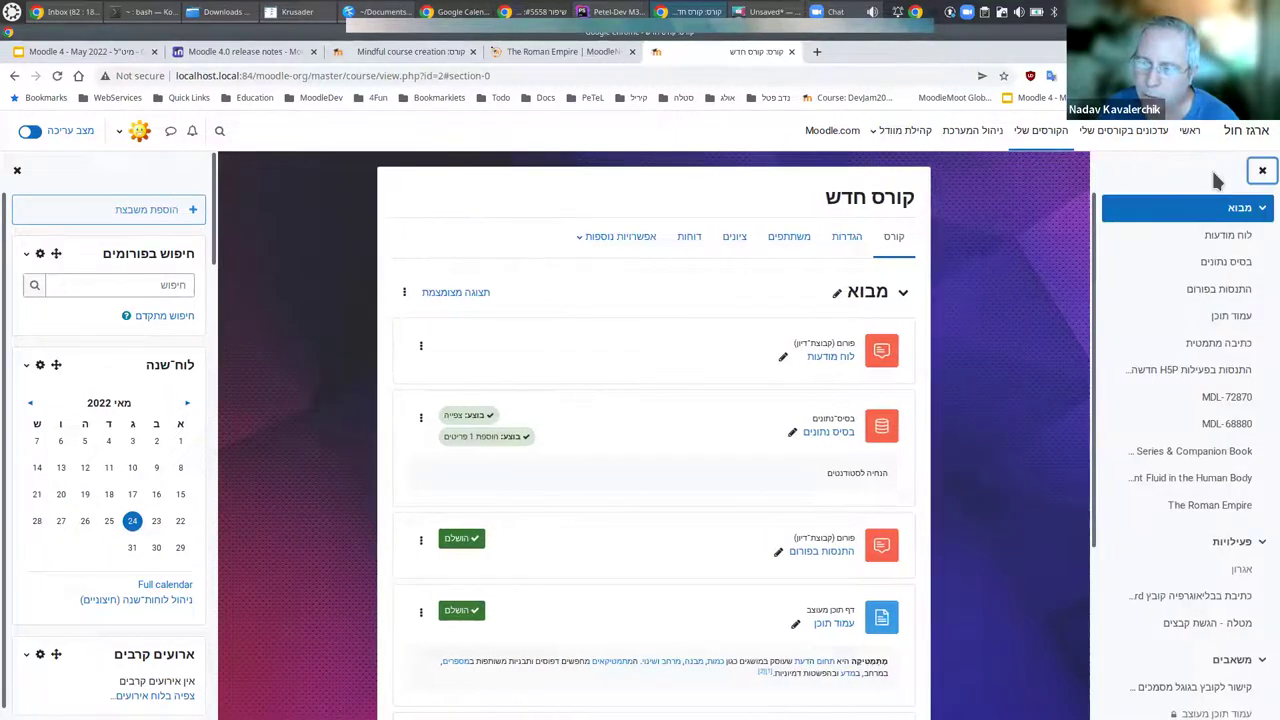
Move the keyboard focus back and forth through the activities in the course index's מבוא section.
key("Tab")
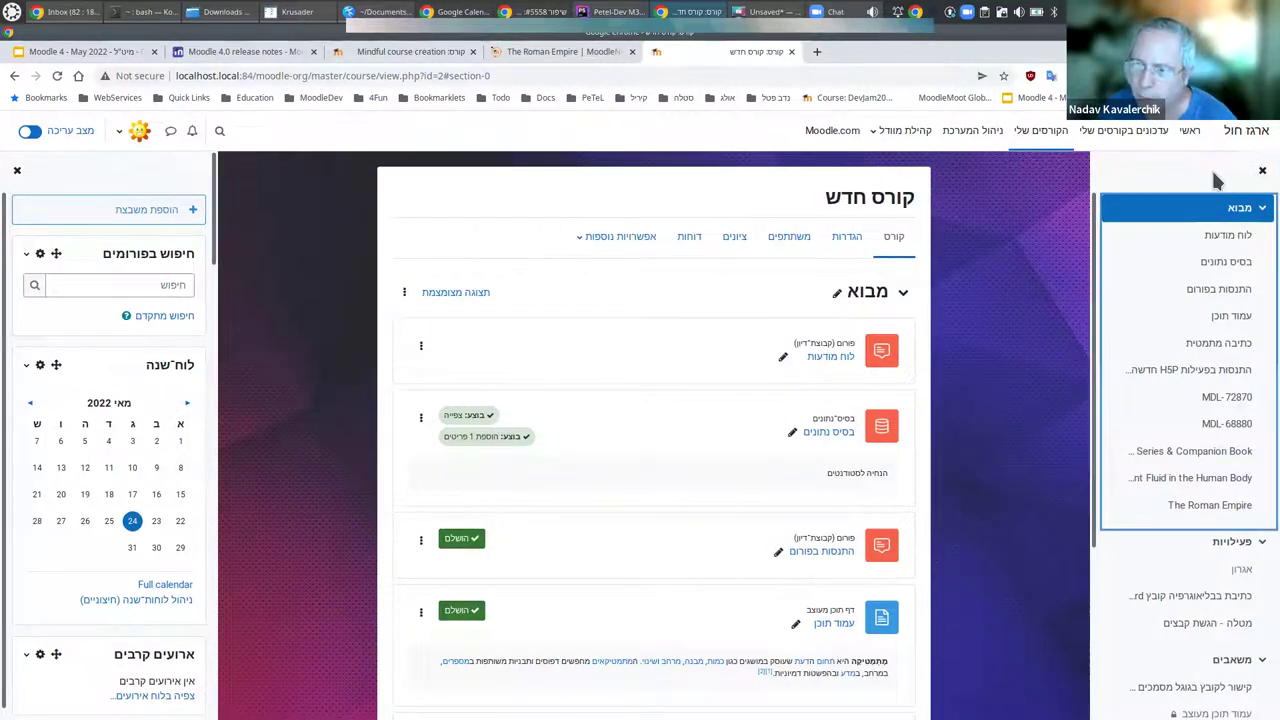
key("Down")
key("Down")
key("Down")
key("Down")
key("Down")
key("Down")
key("Up")
key("Up")
key("Up")
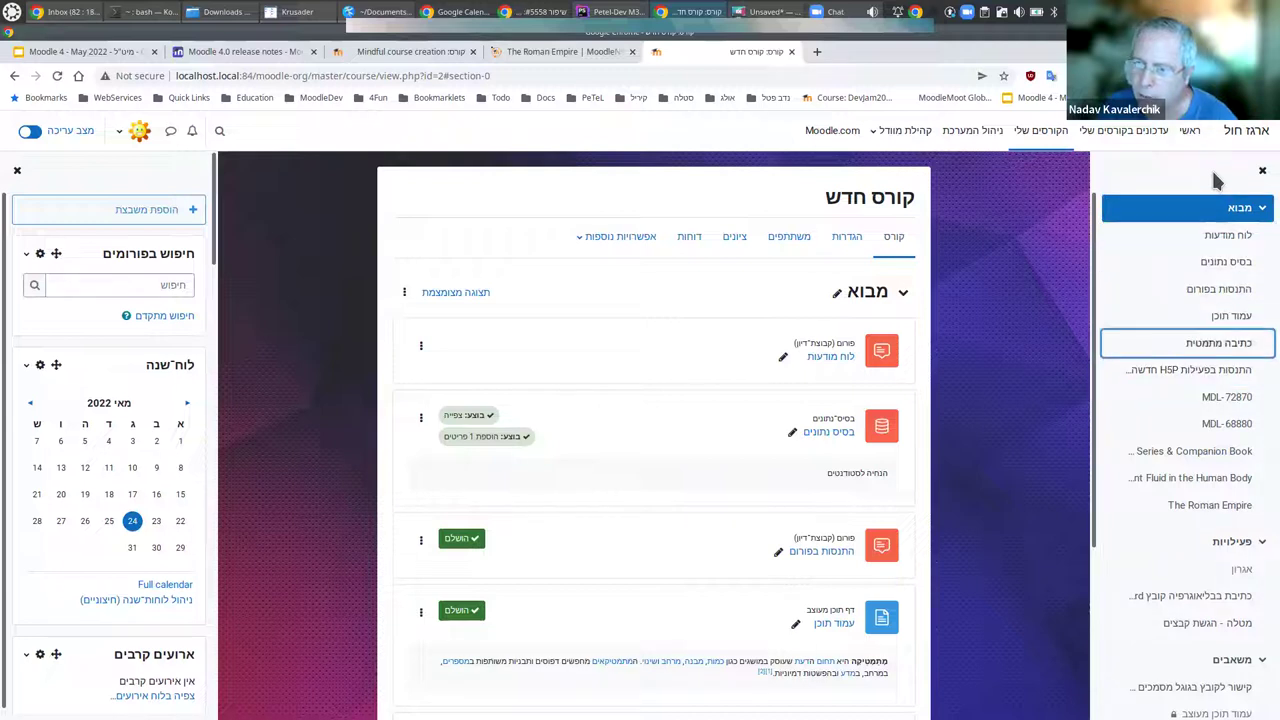
key("Down")
key("Down")
key("Down")
key("Up")
key("Up")
key("Tab")
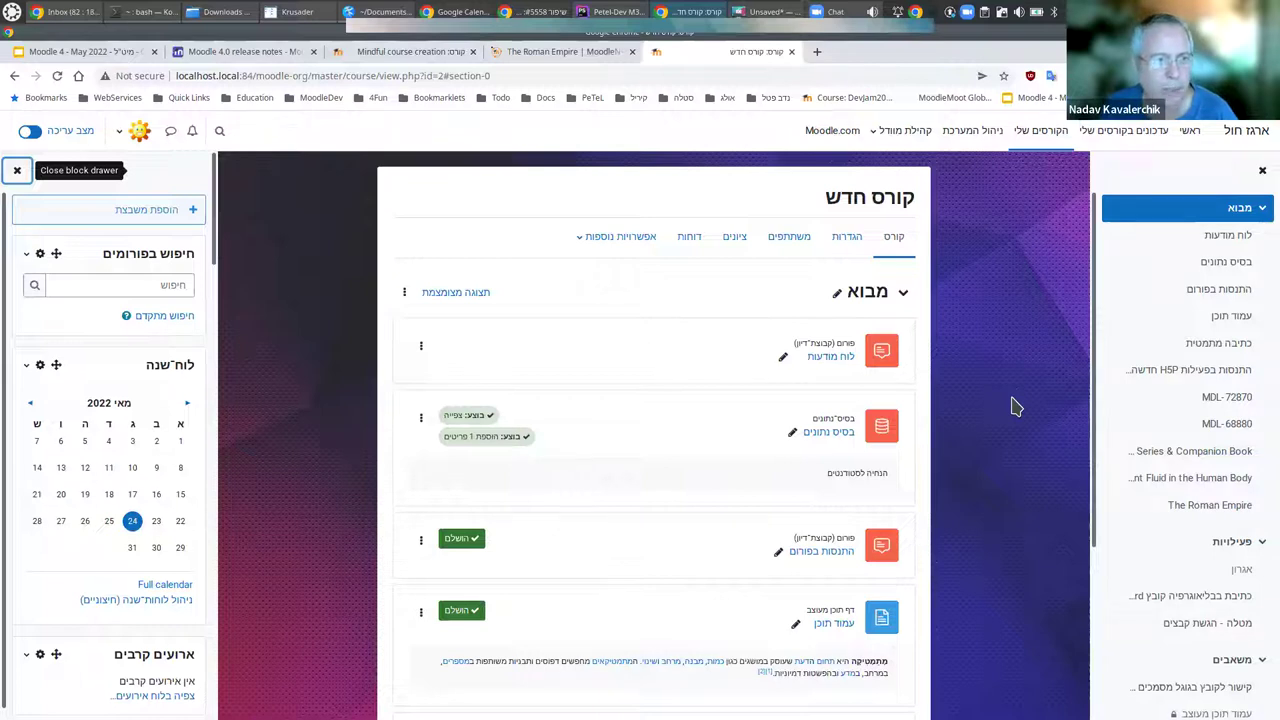
Look over the introduction and the contents list of the Moodle 4.0 release notes.
left_click(243, 51)
scroll(278, 311, "down", 1)
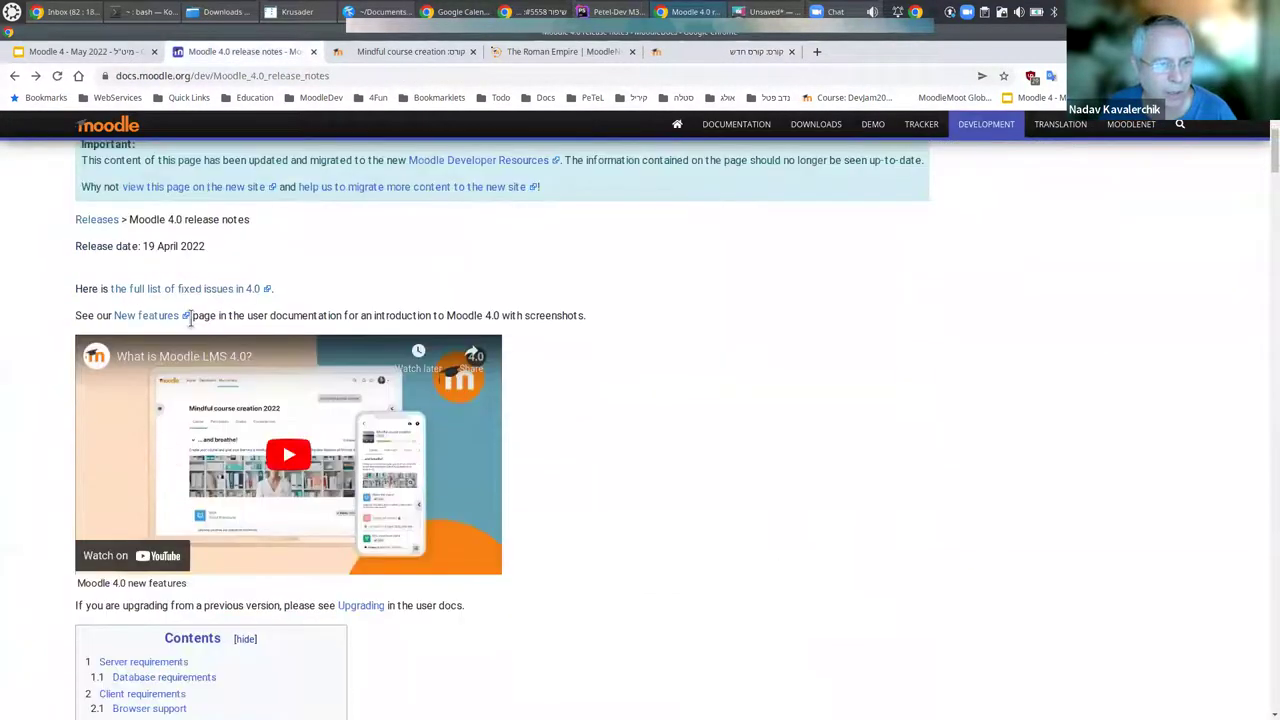
scroll(48, 561, "down", 3)
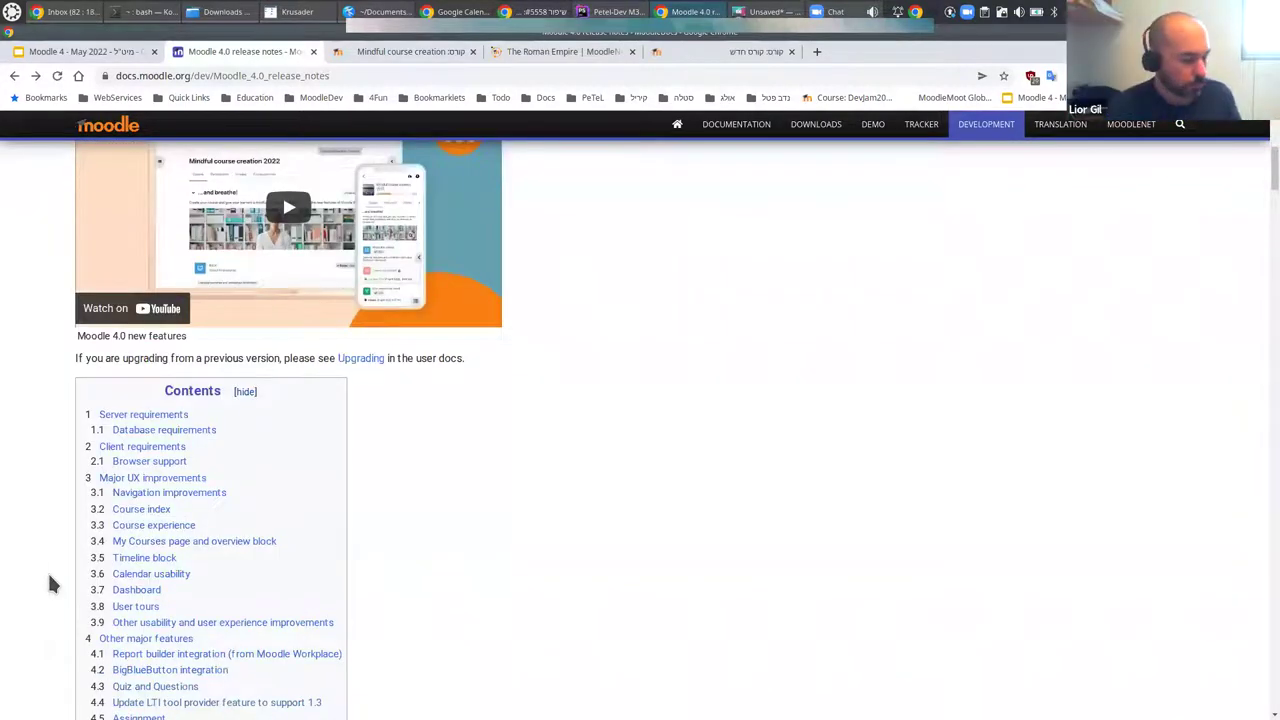
scroll(50, 580, "down", 1)
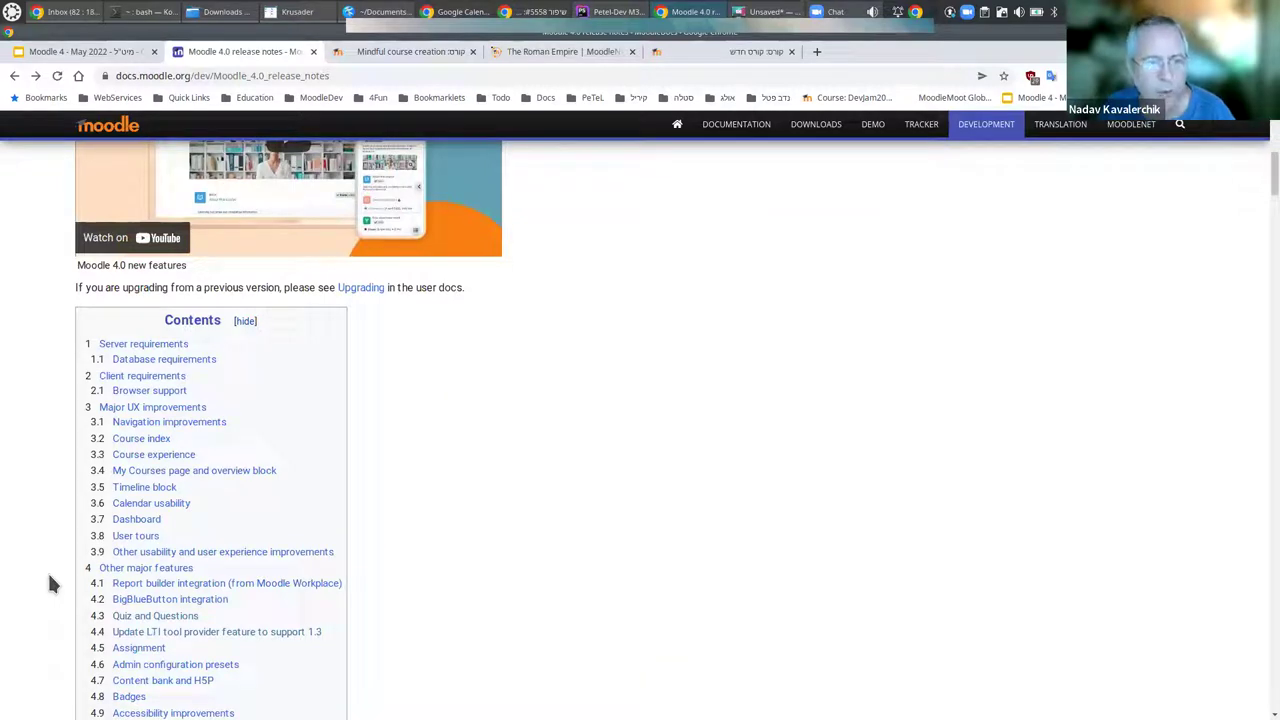
scroll(50, 584, "up", 3)
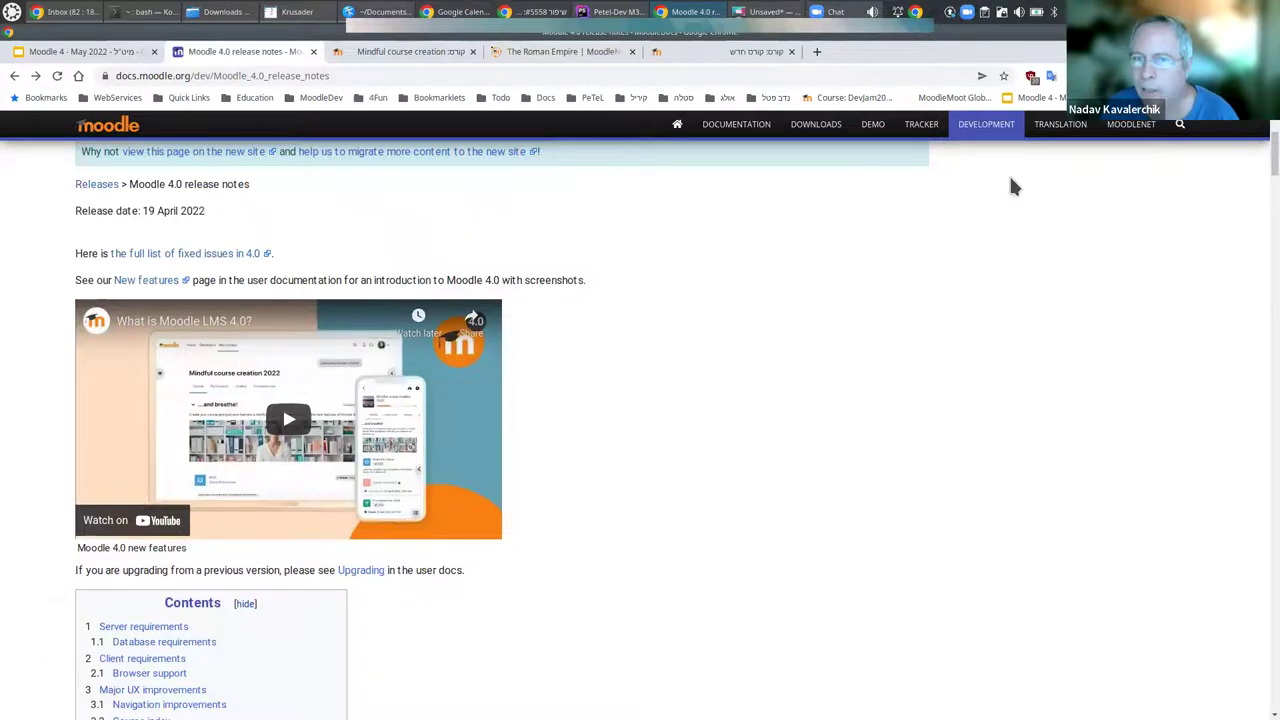
Change the description format of the course's לוח מודעות forum to מעוצב (HTML), then save and return to the course.
left_click(702, 50)
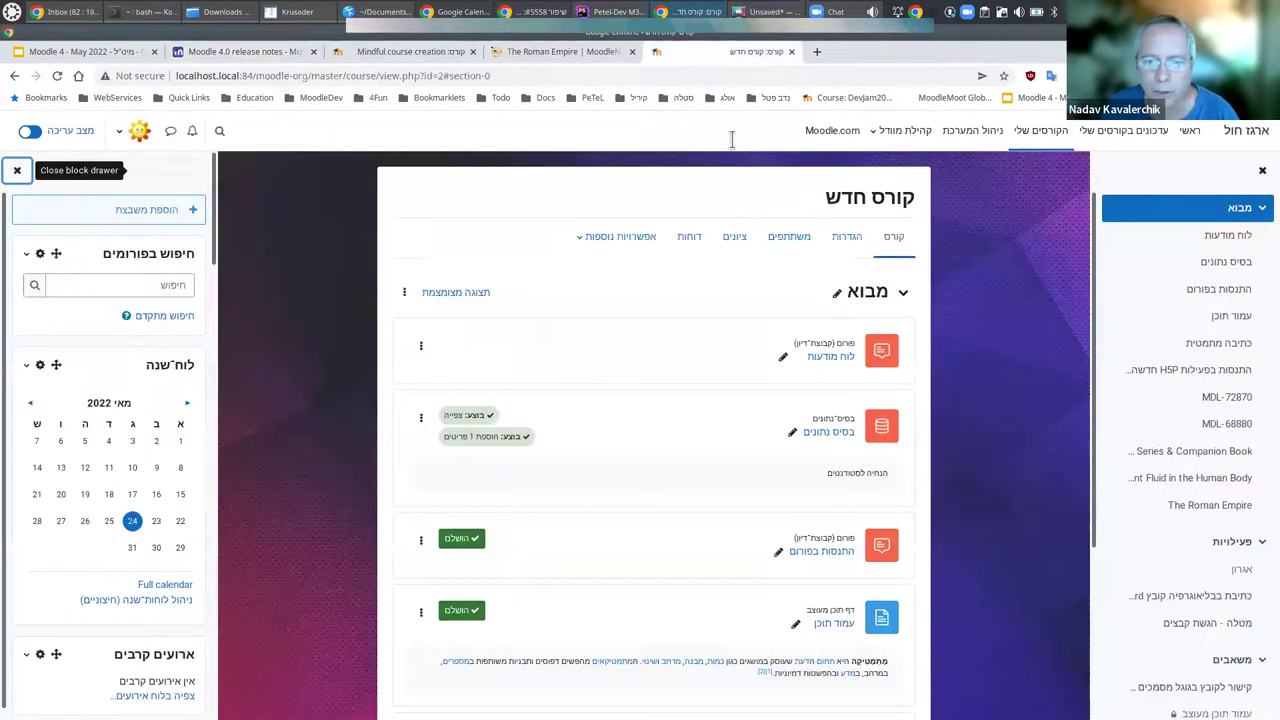
left_click(837, 366)
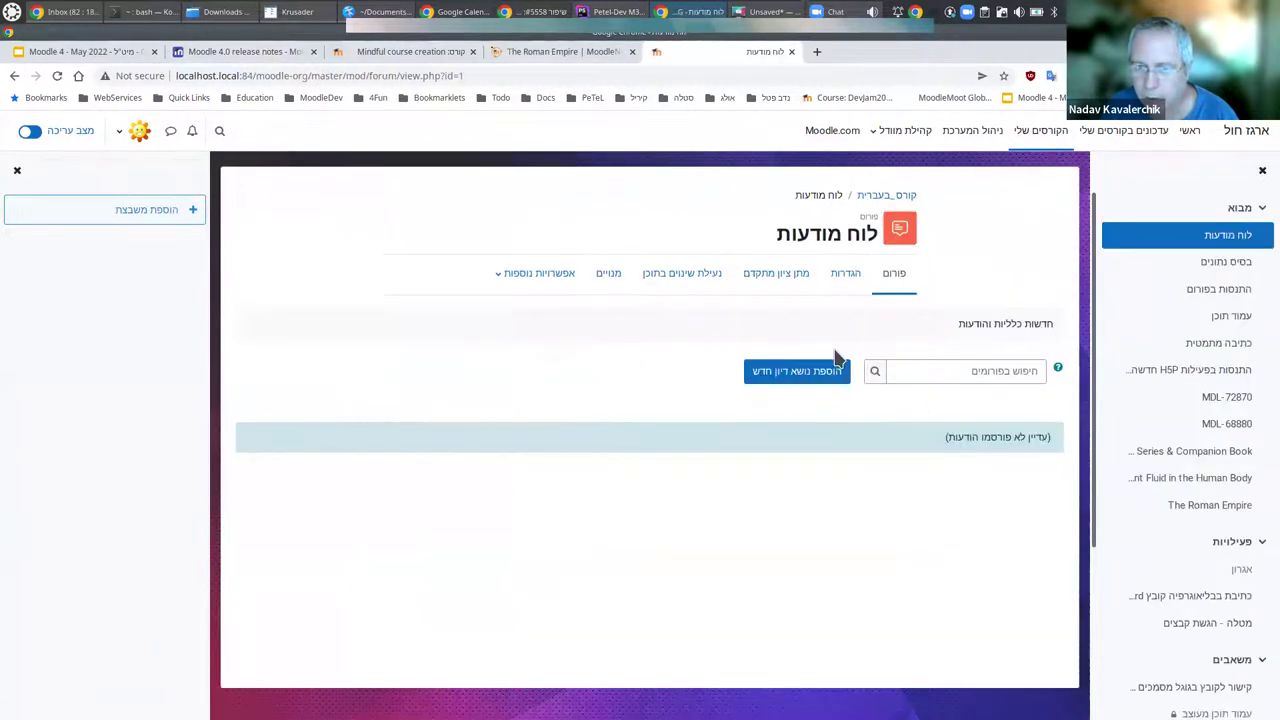
left_click(842, 282)
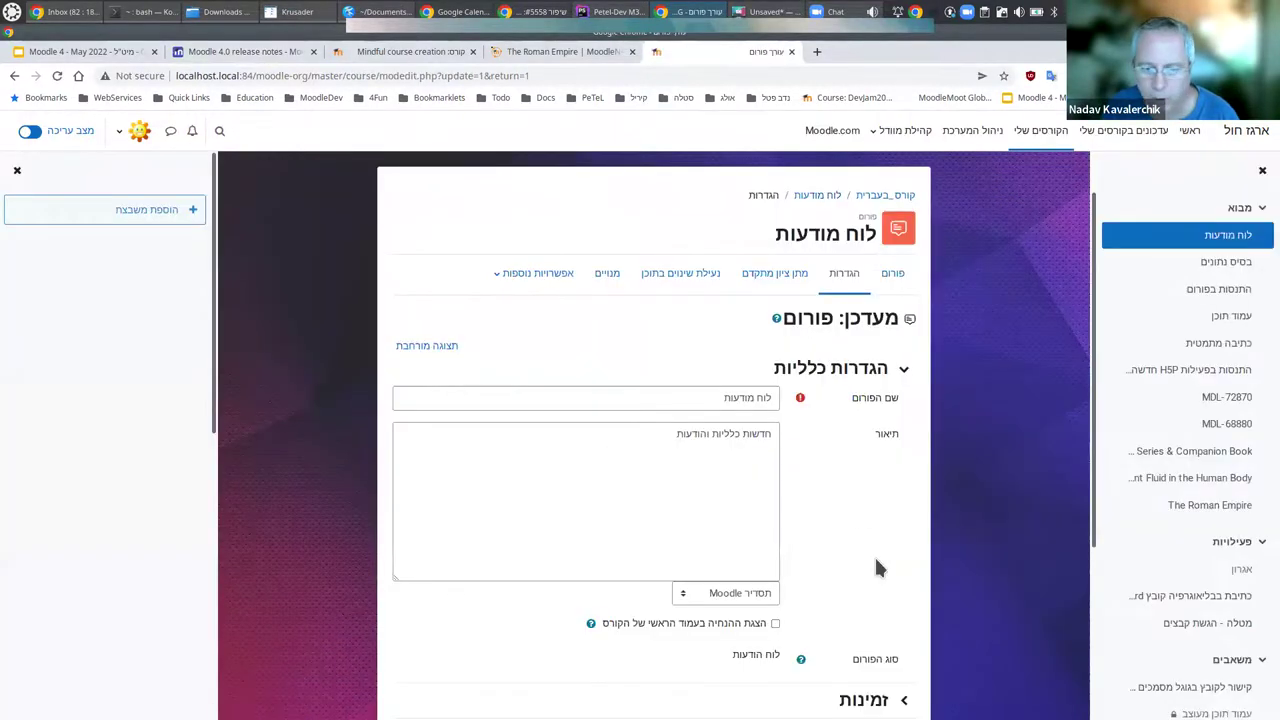
left_click(767, 591)
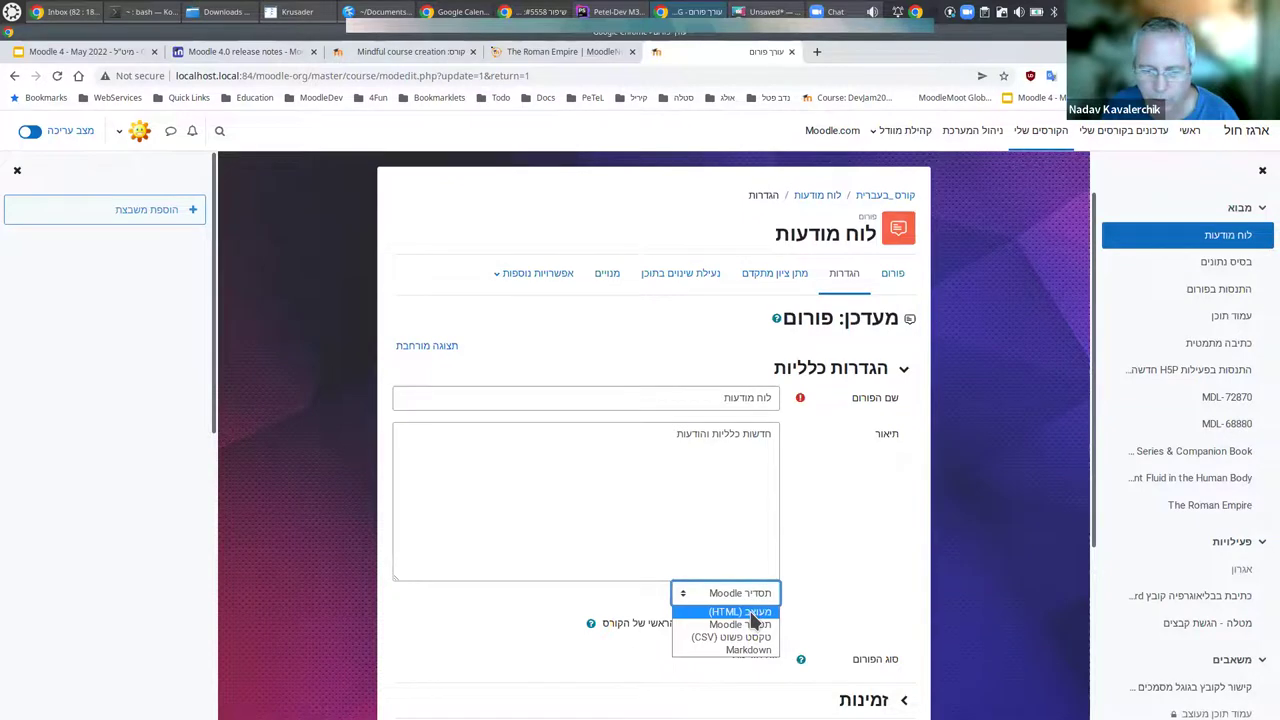
left_click(750, 612)
scroll(842, 581, "down", 5)
scroll(741, 656, "down", 2)
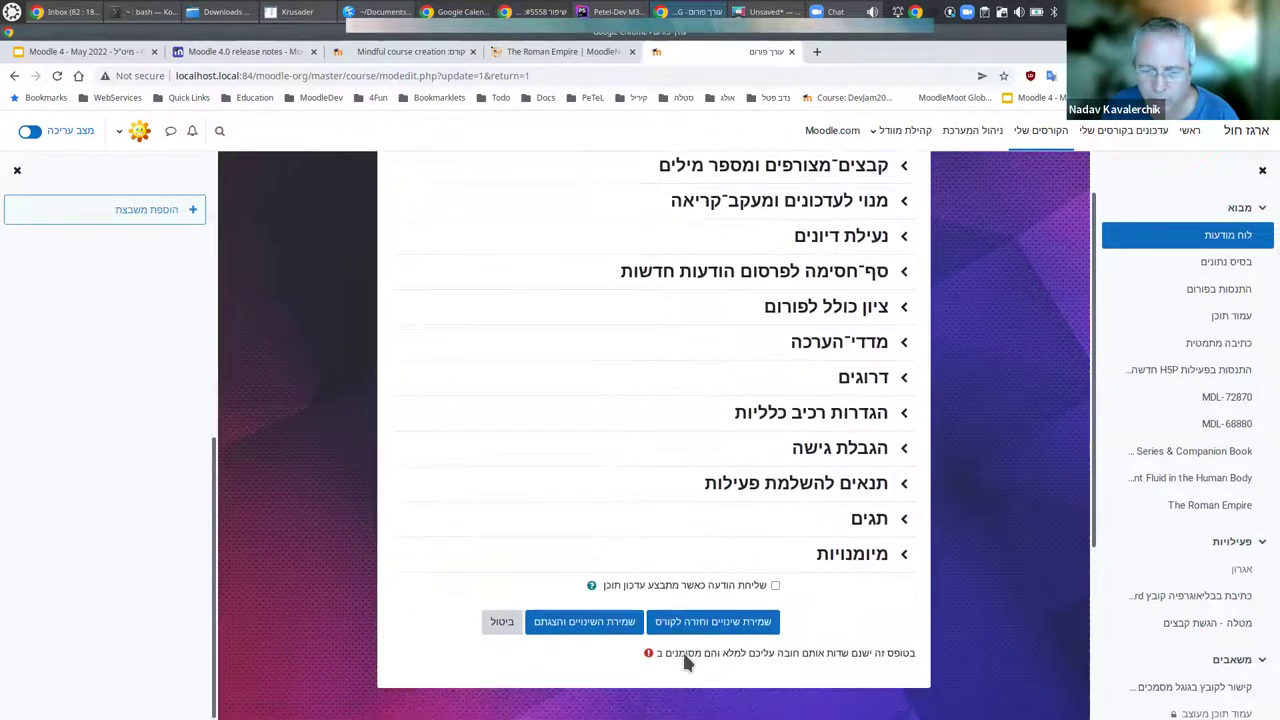
left_click(700, 622)
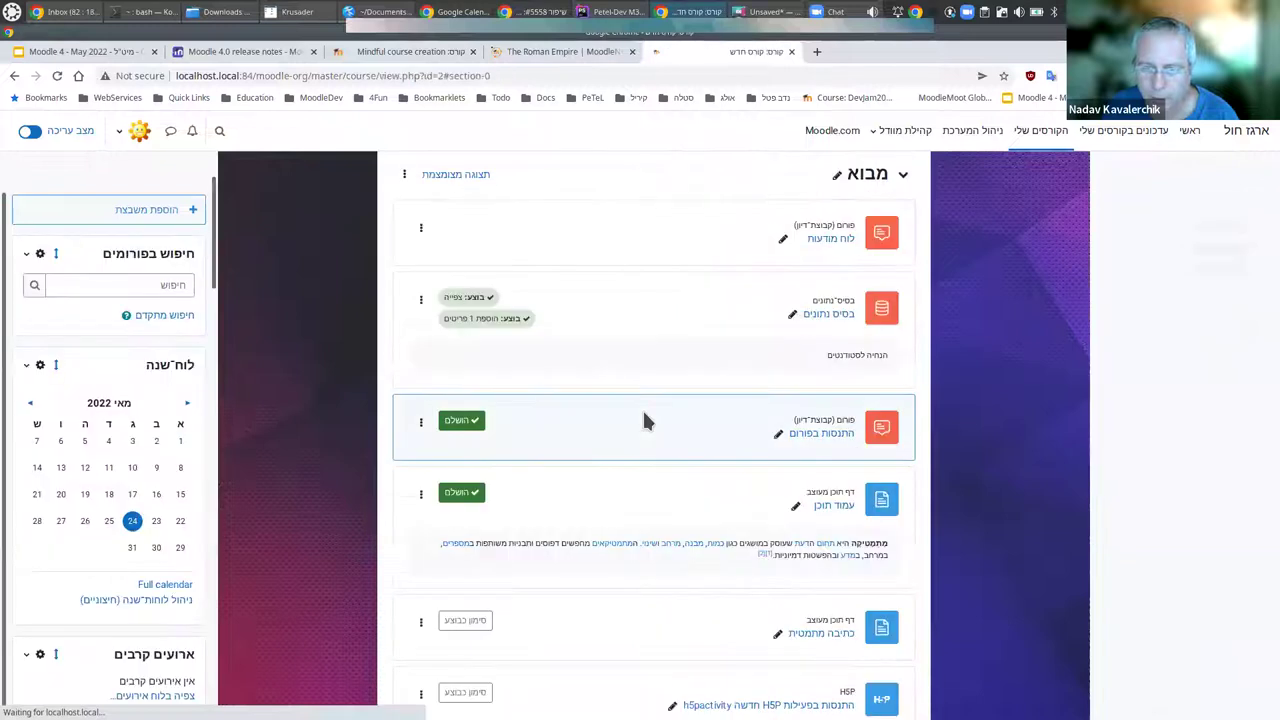
Reopen the לוח מודעות forum's settings and check the description editor's additional formatting buttons, hiding them again.
left_click(838, 248)
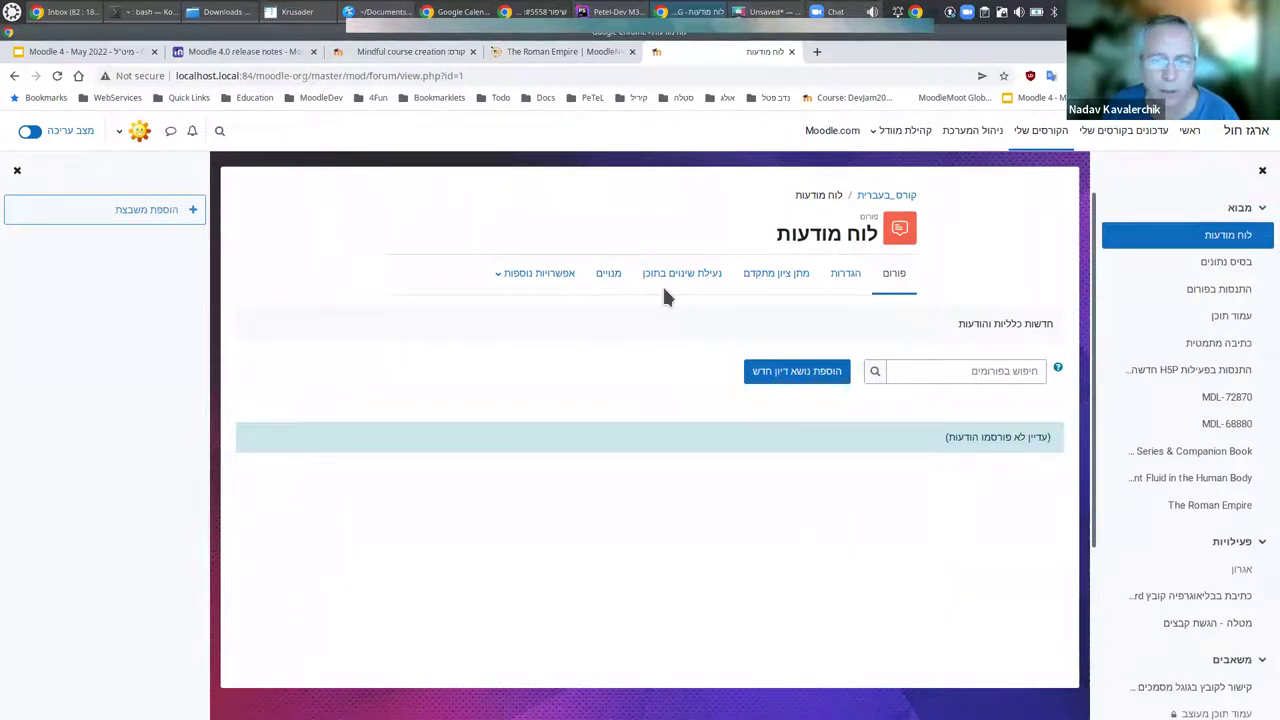
left_click(846, 276)
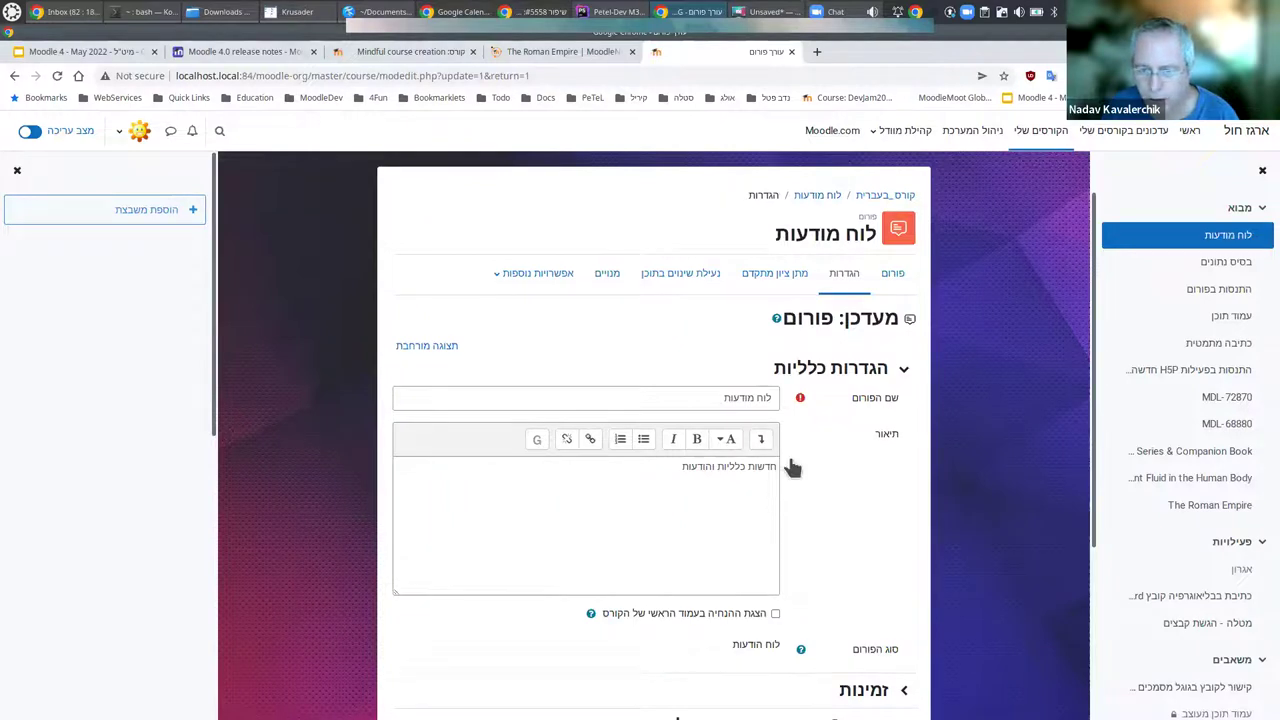
double_click(888, 434)
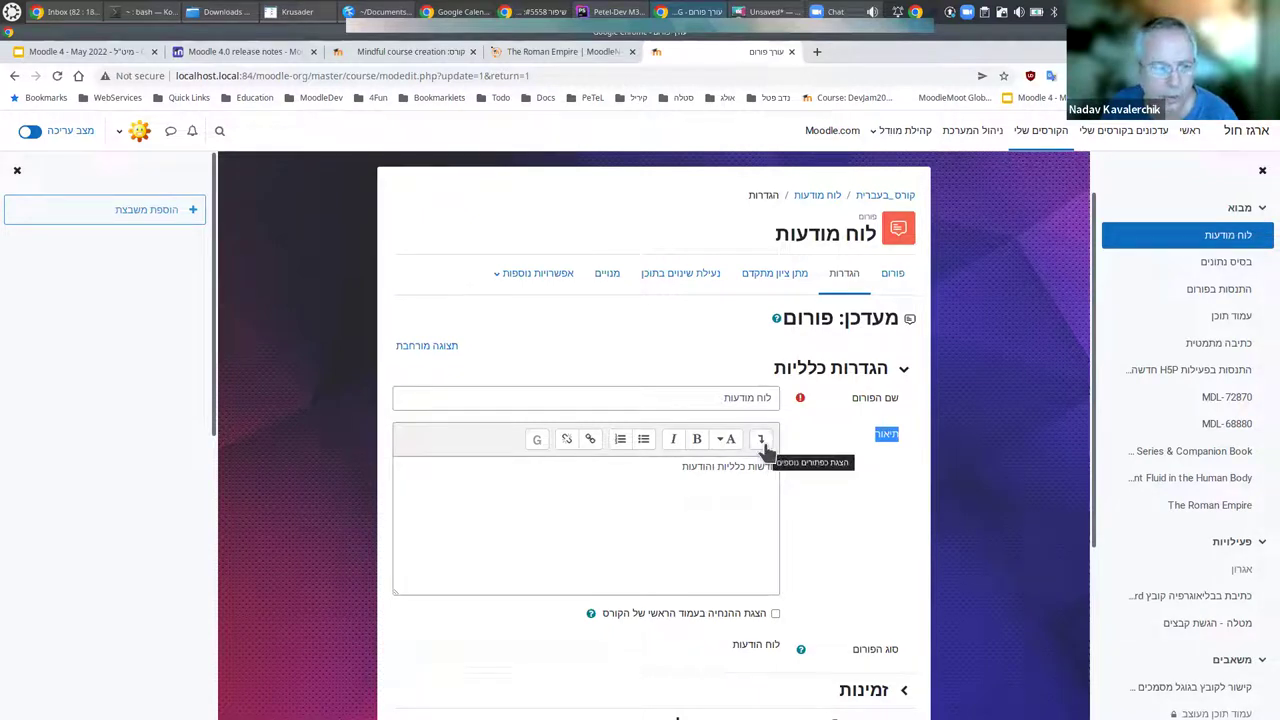
left_click(761, 440)
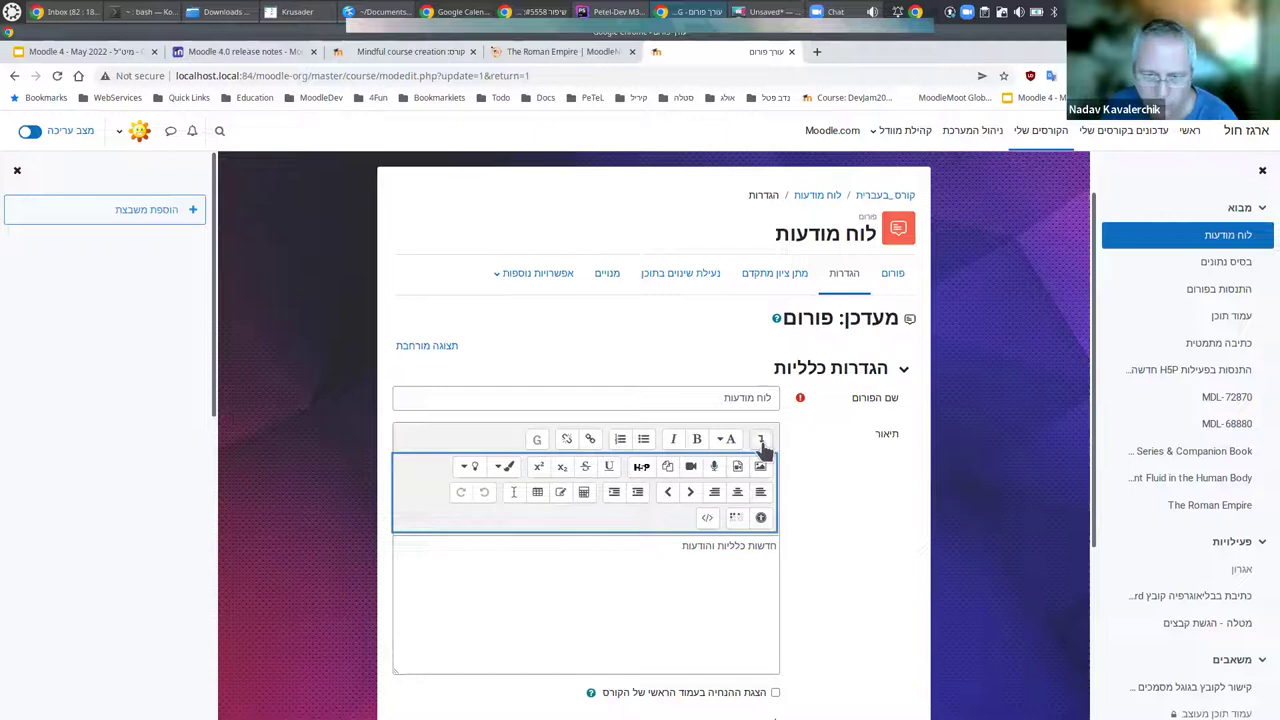
left_click(761, 440)
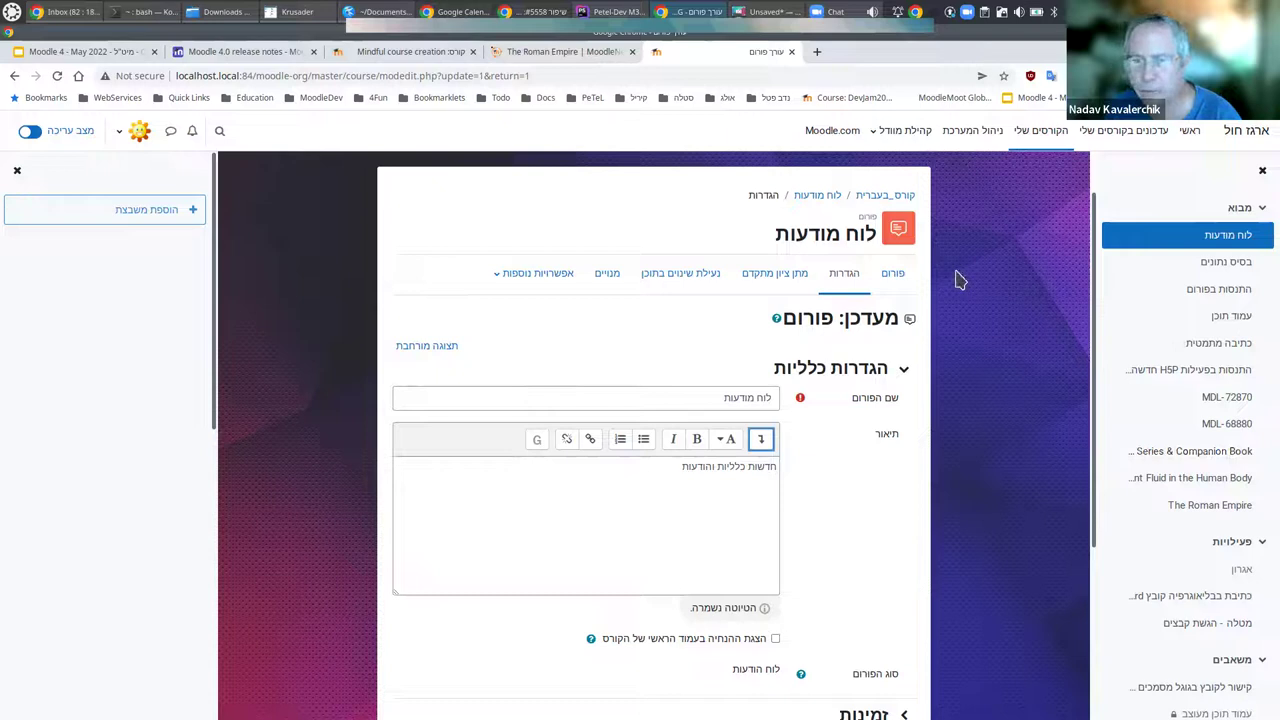
Return to the course page and look at the site search, the notifications and the messaging drawer.
left_click(881, 198)
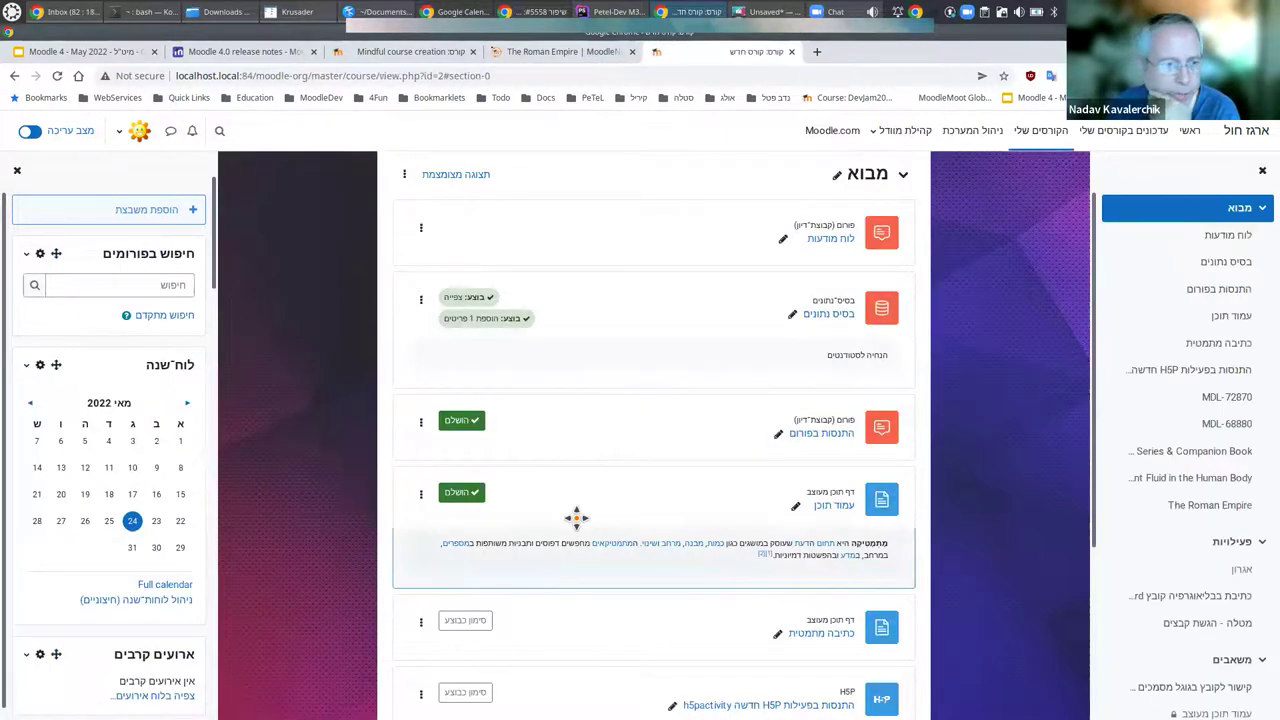
scroll(352, 572, "up", 2)
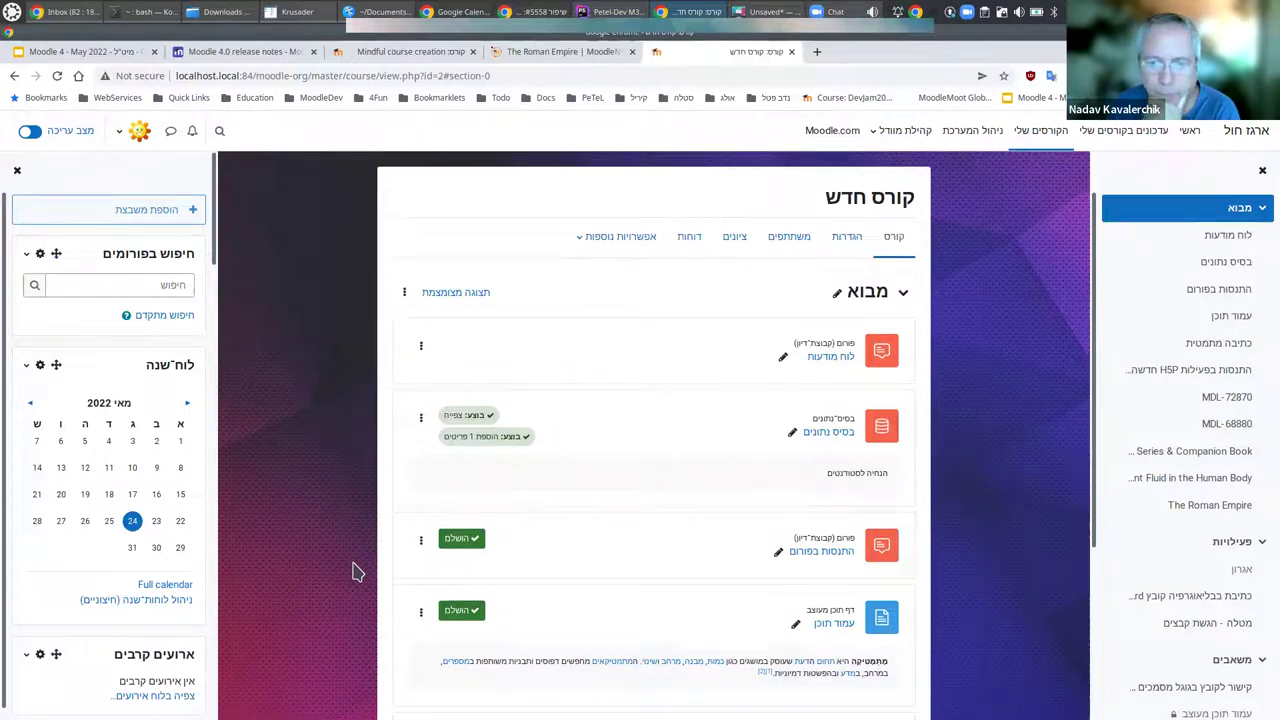
left_click(221, 135)
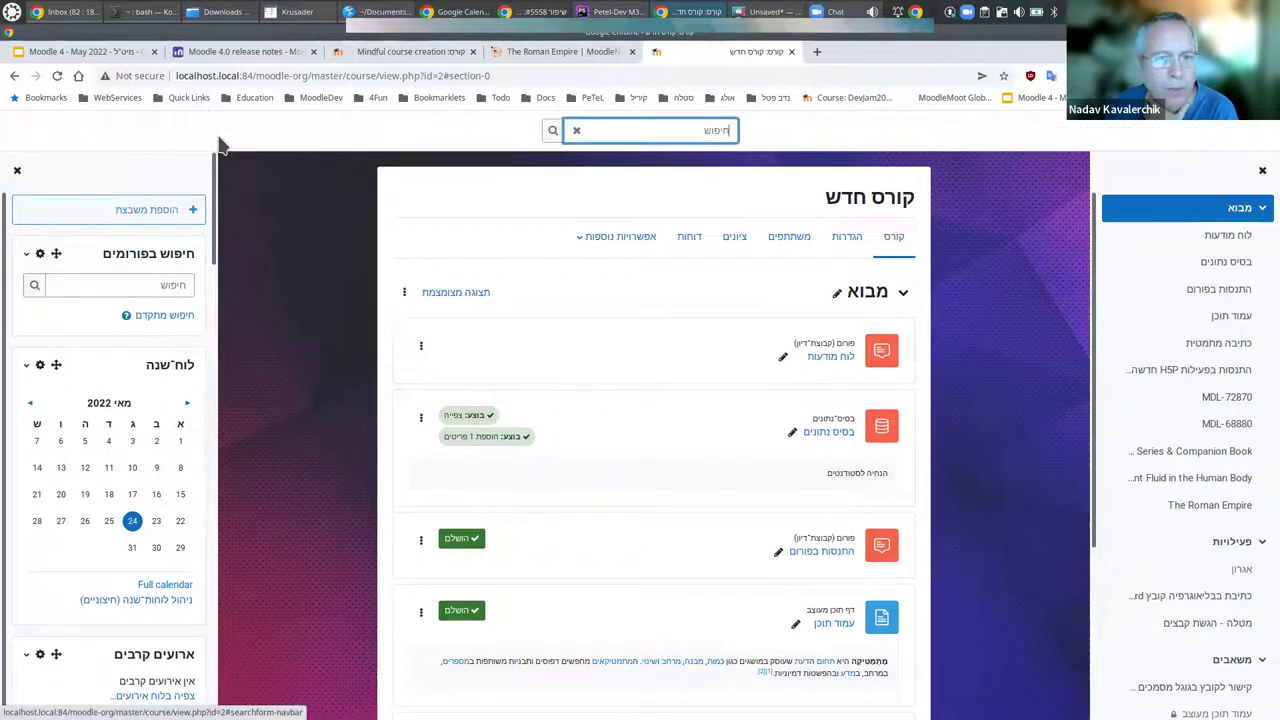
left_click(575, 130)
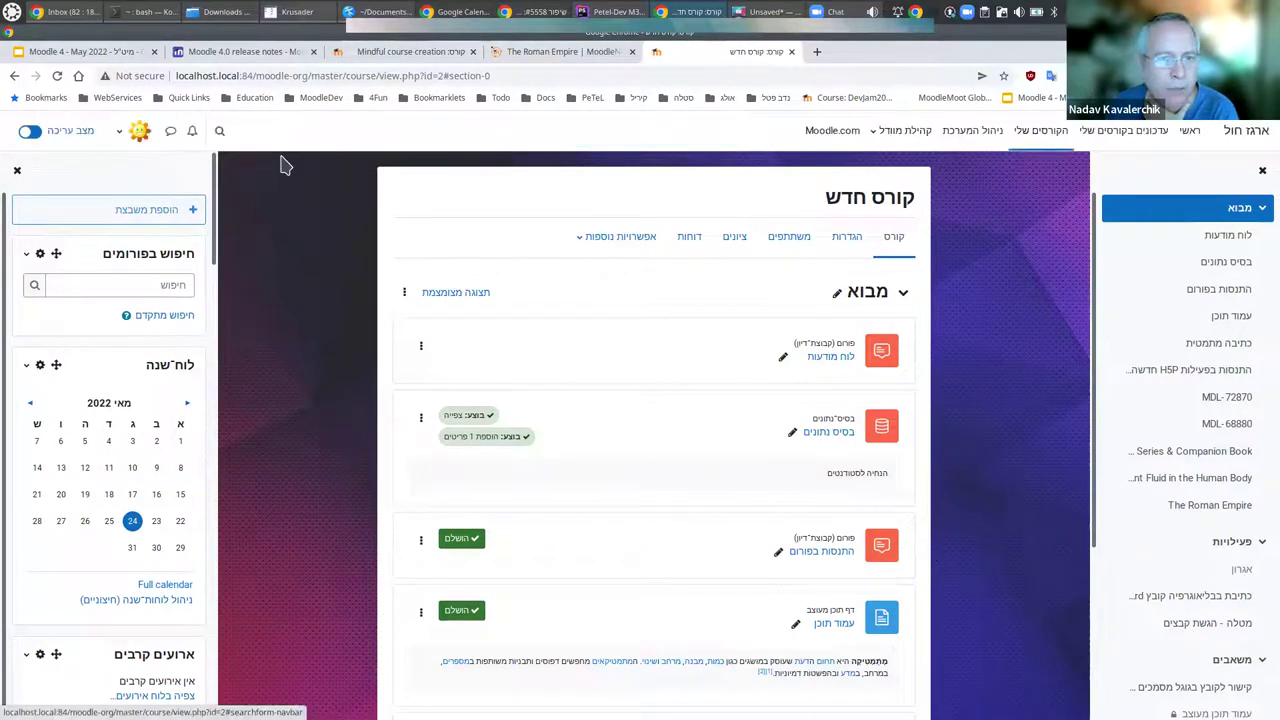
left_click(194, 134)
key("Escape")
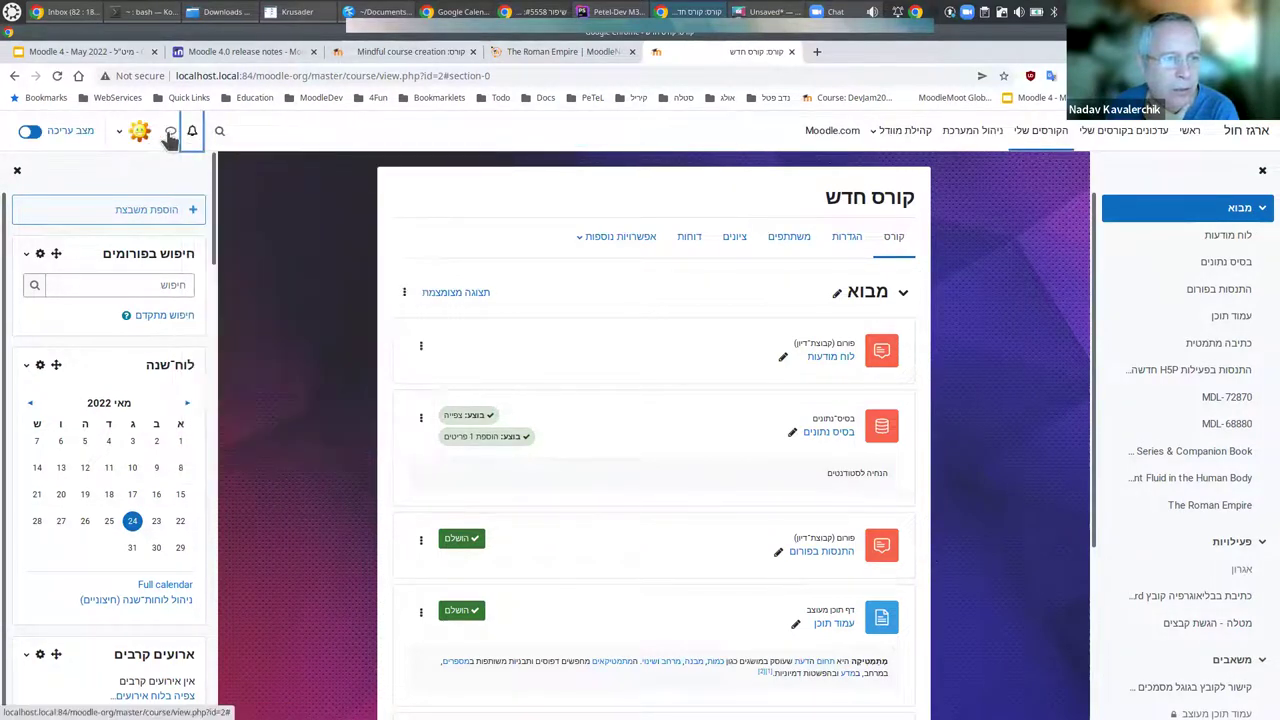
left_click(170, 134)
left_click(170, 134)
Go to the Custom reports page through the account's דוחות entry, and check where that entry is located.
left_click(140, 132)
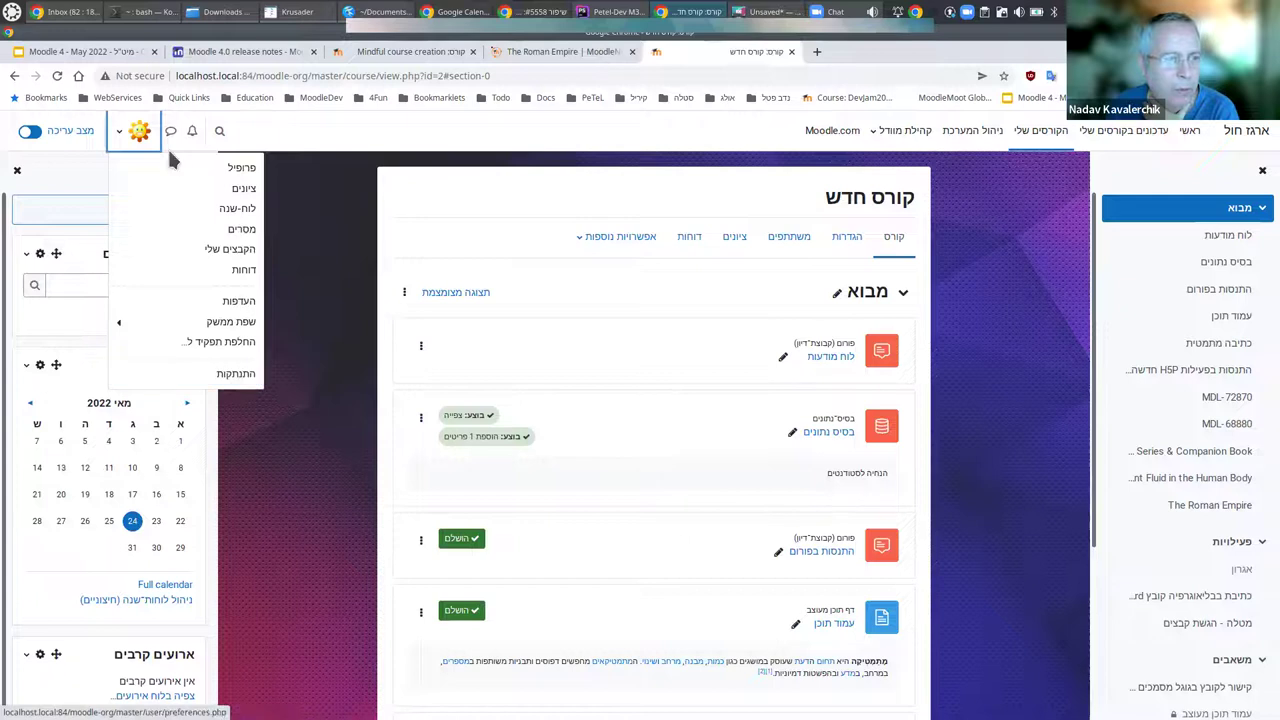
left_click(245, 276)
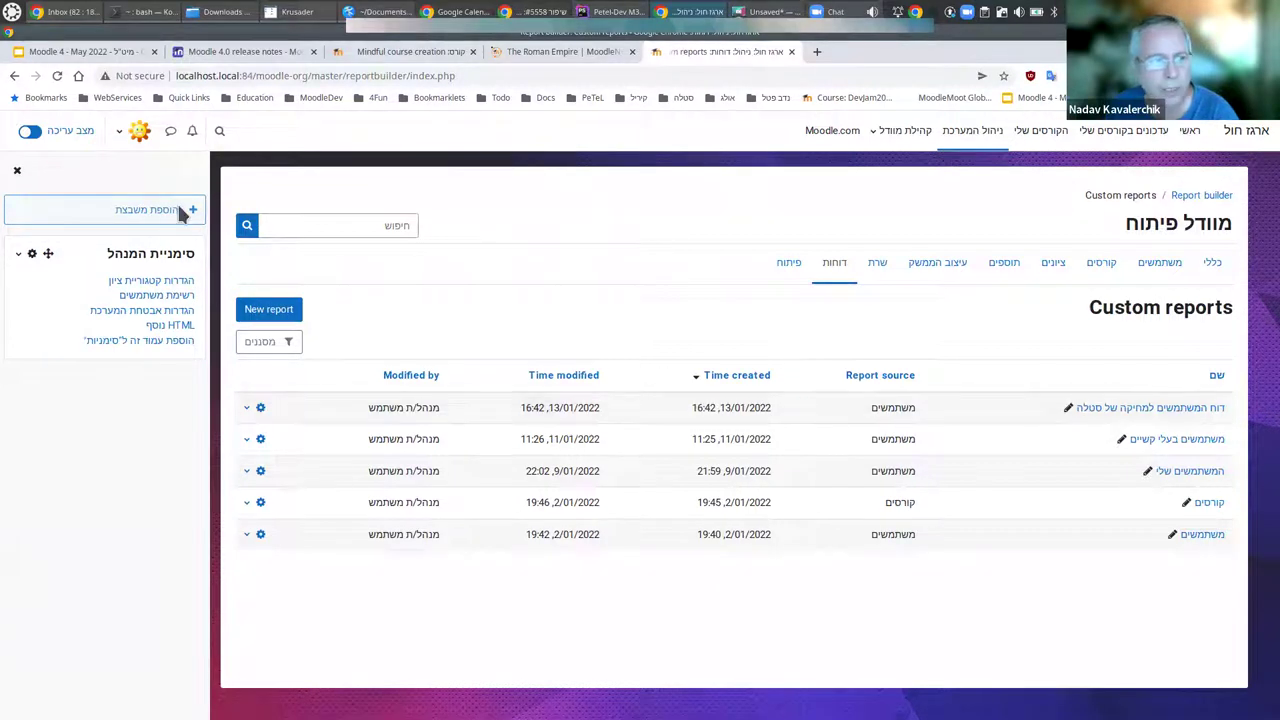
left_click(139, 136)
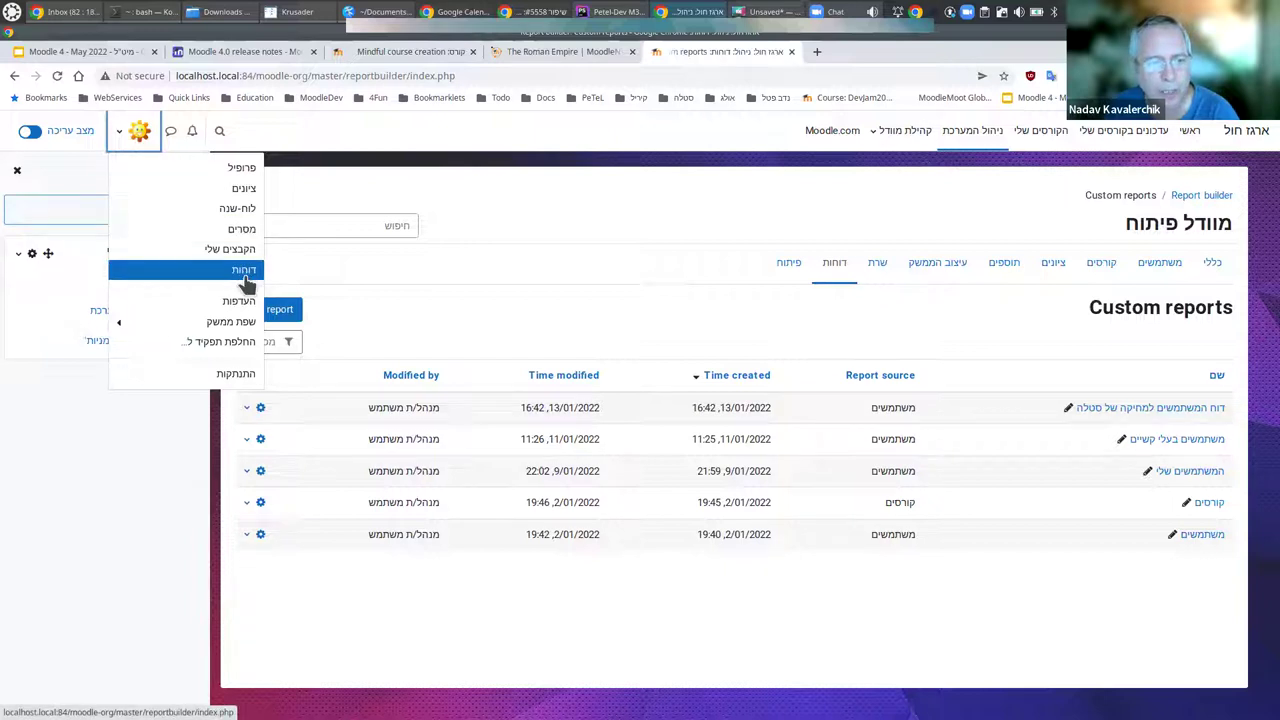
left_click(366, 288)
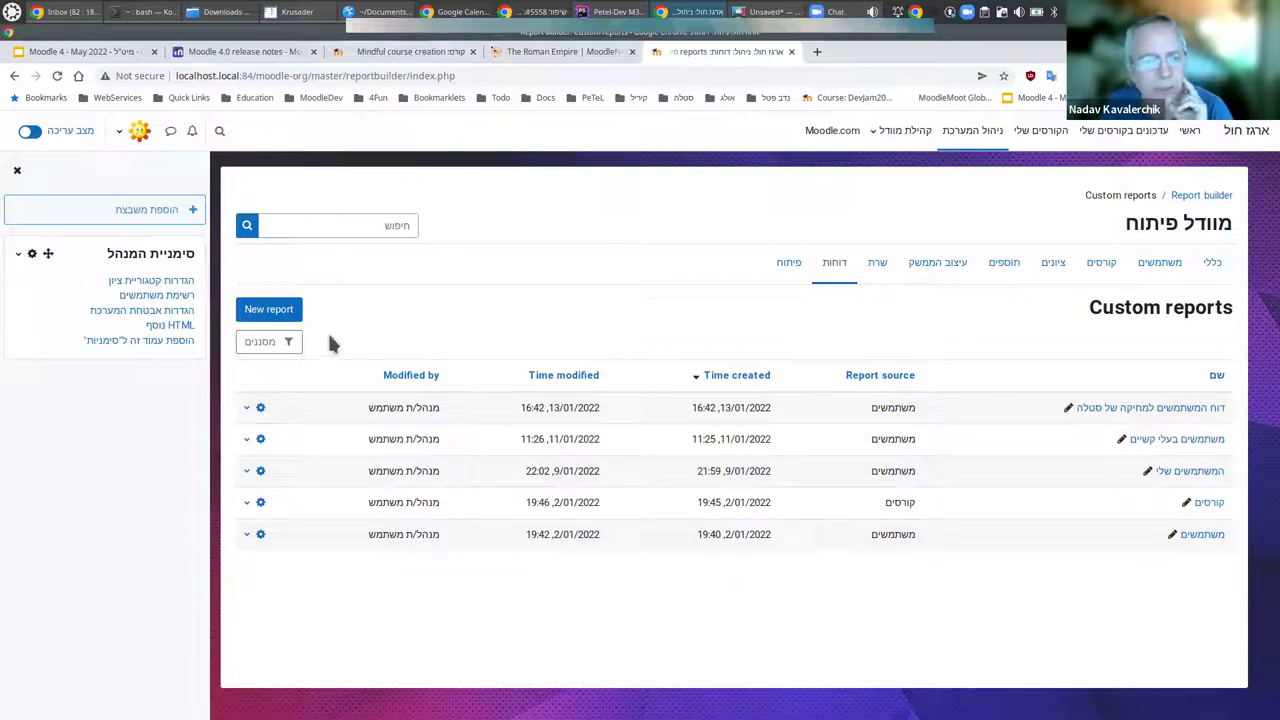
Start a new custom report and name it קורסים ללא תאריך פתיחה.
left_click(270, 312)
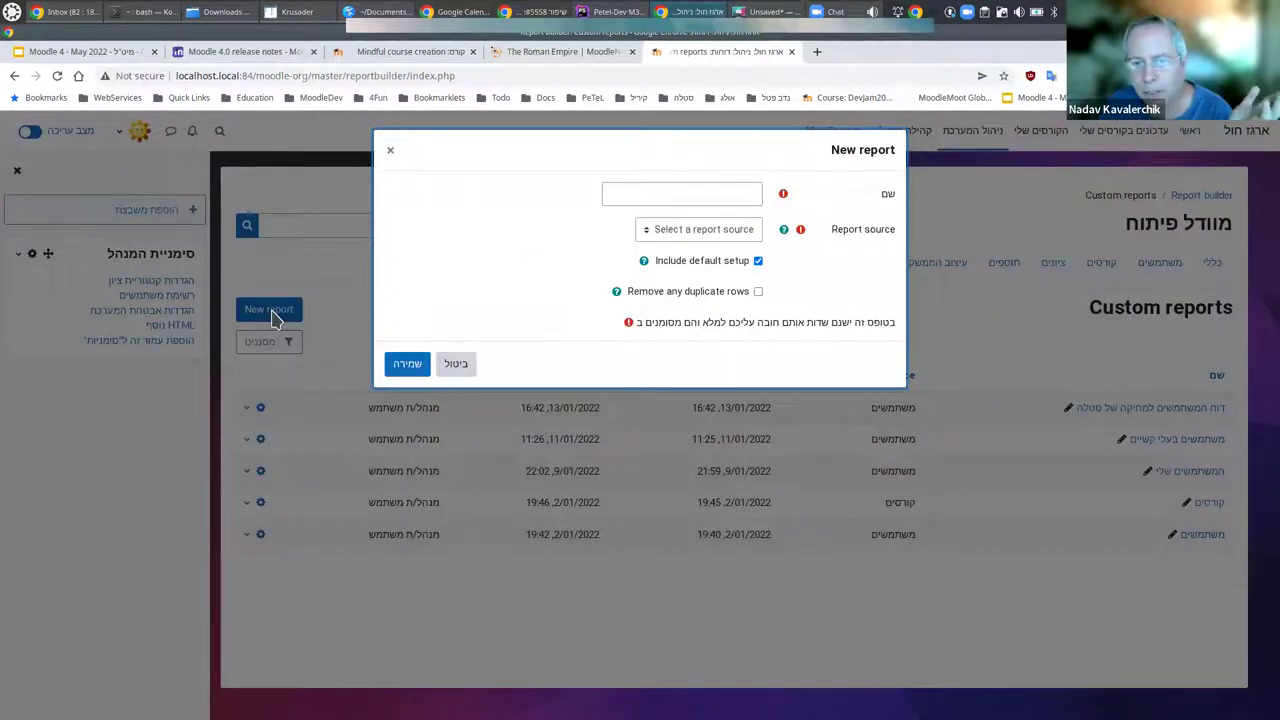
left_click(693, 194)
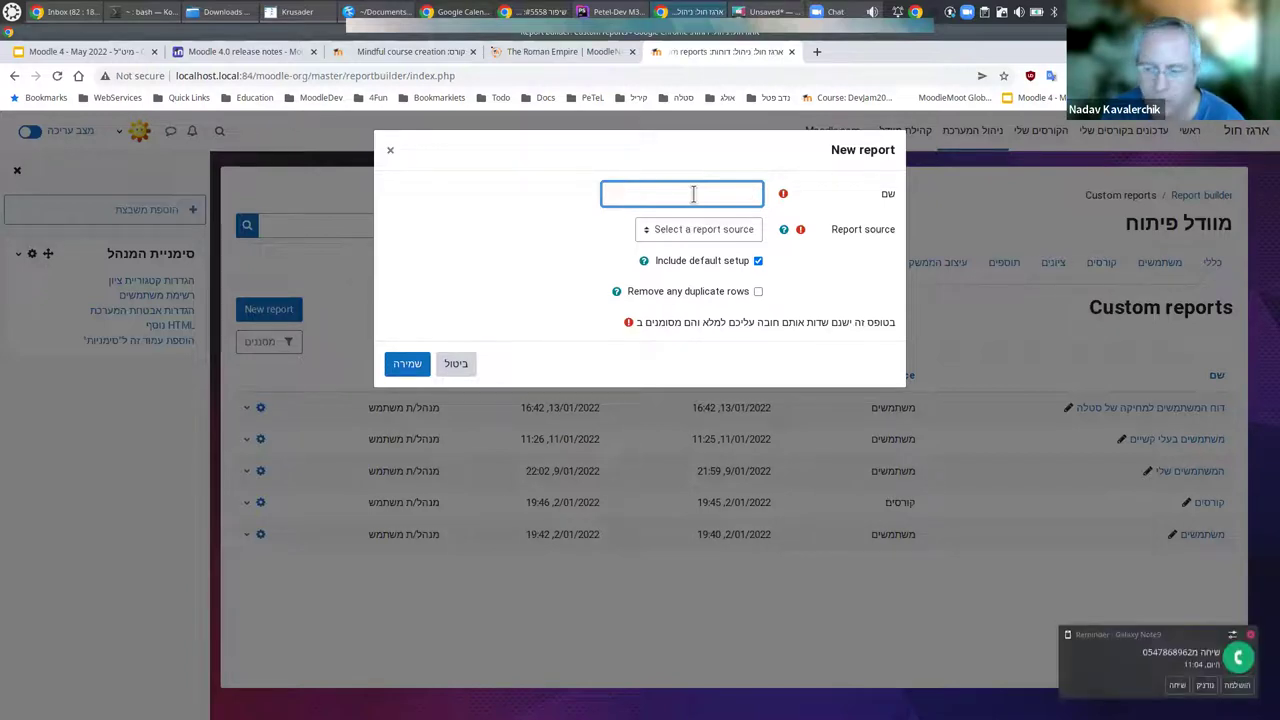
left_click(1236, 656)
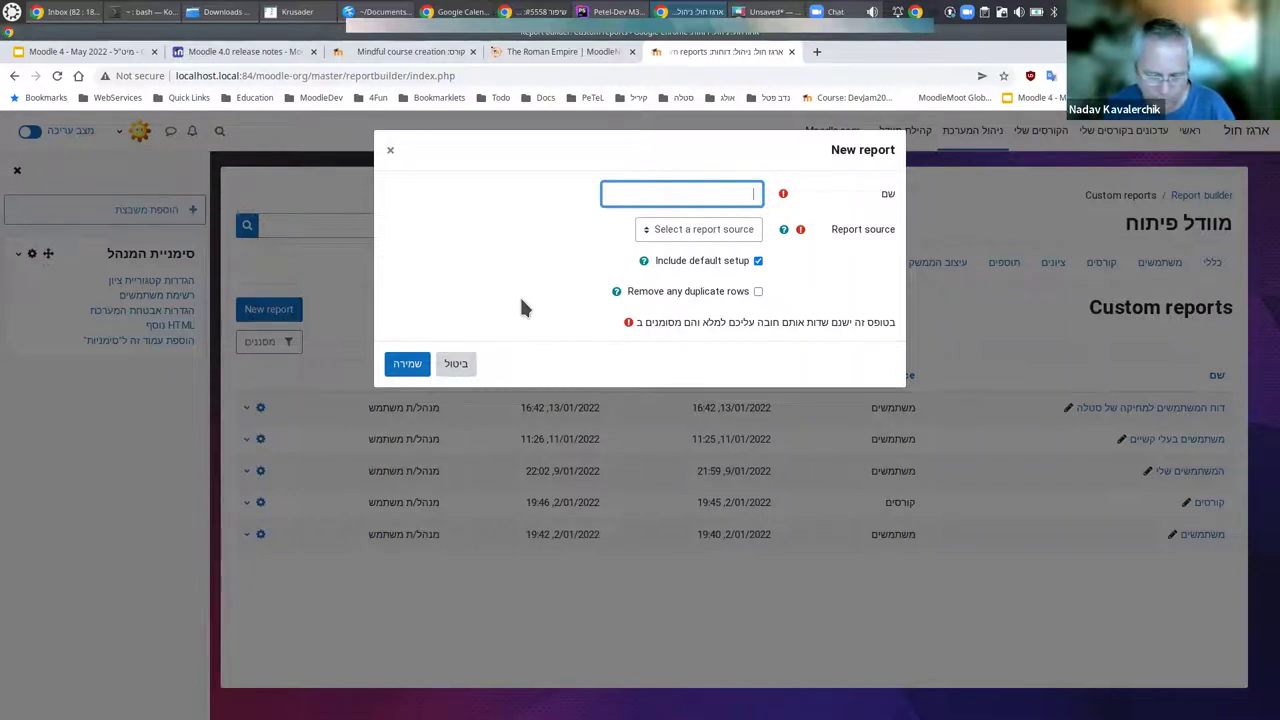
type("urxho")
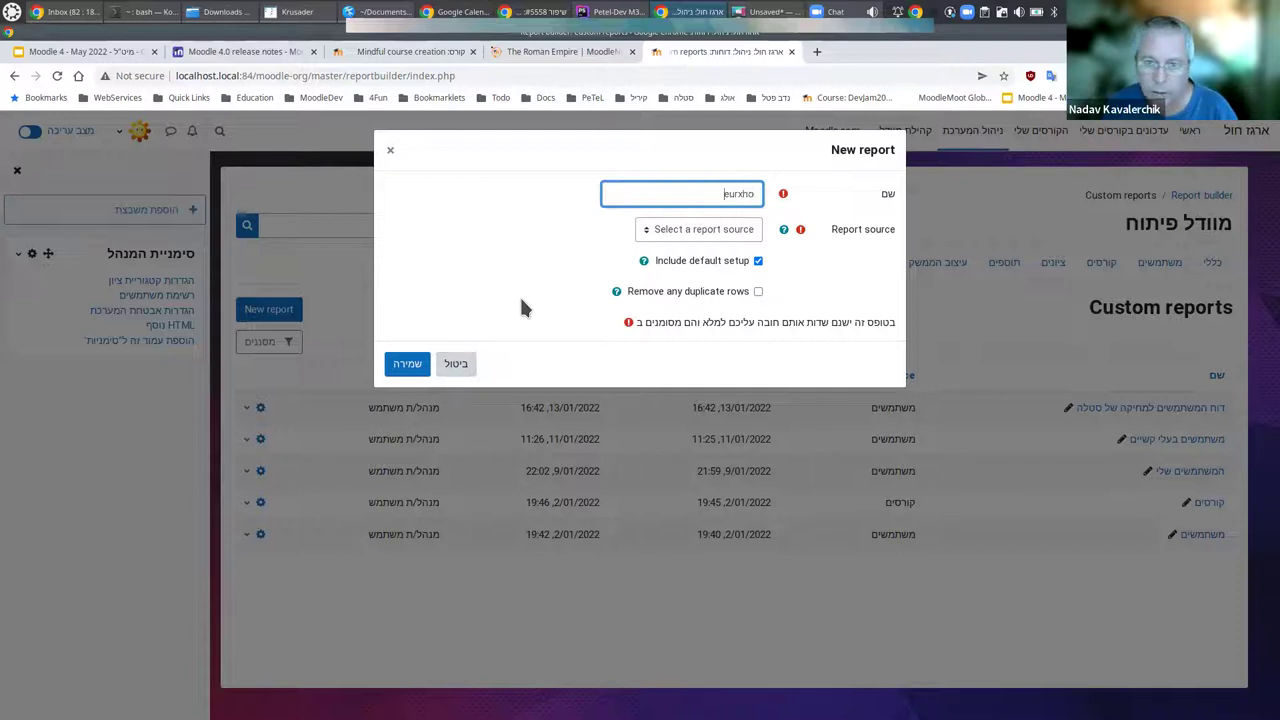
key("BackSpace")
key("BackSpace")
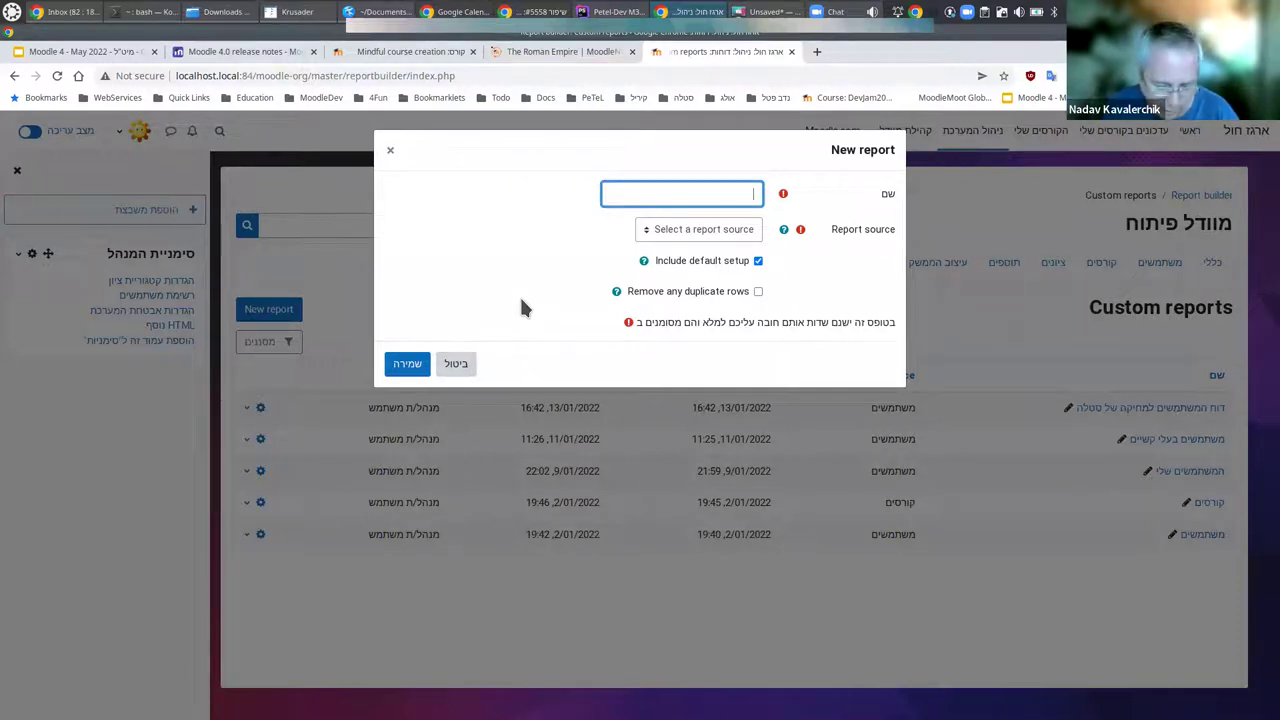
type("קורסים")
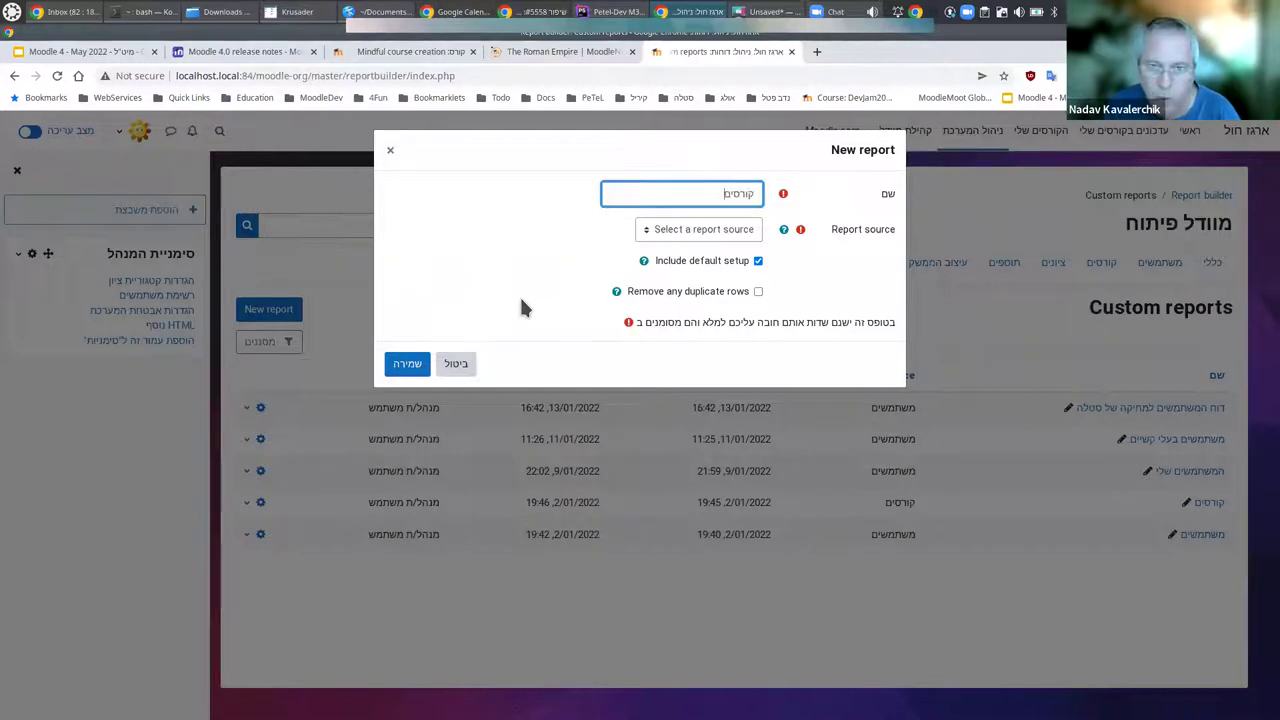
type(" ללא תא")
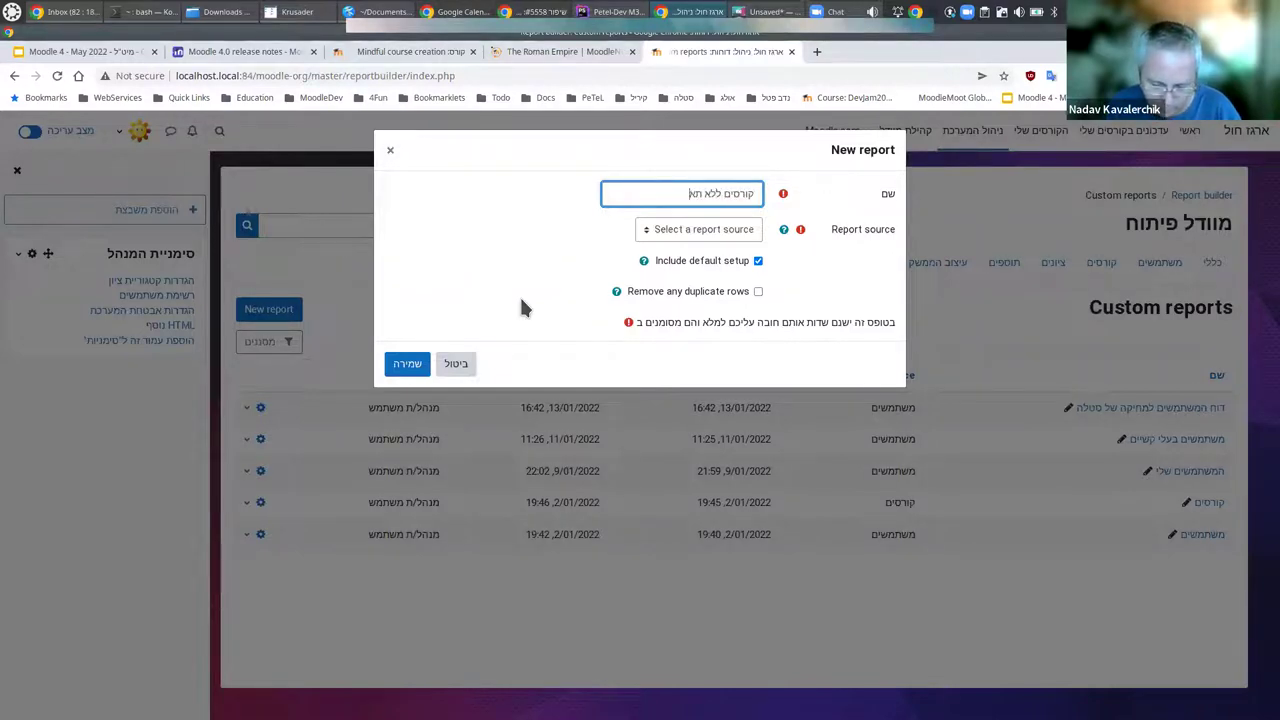
type("ריך סיום")
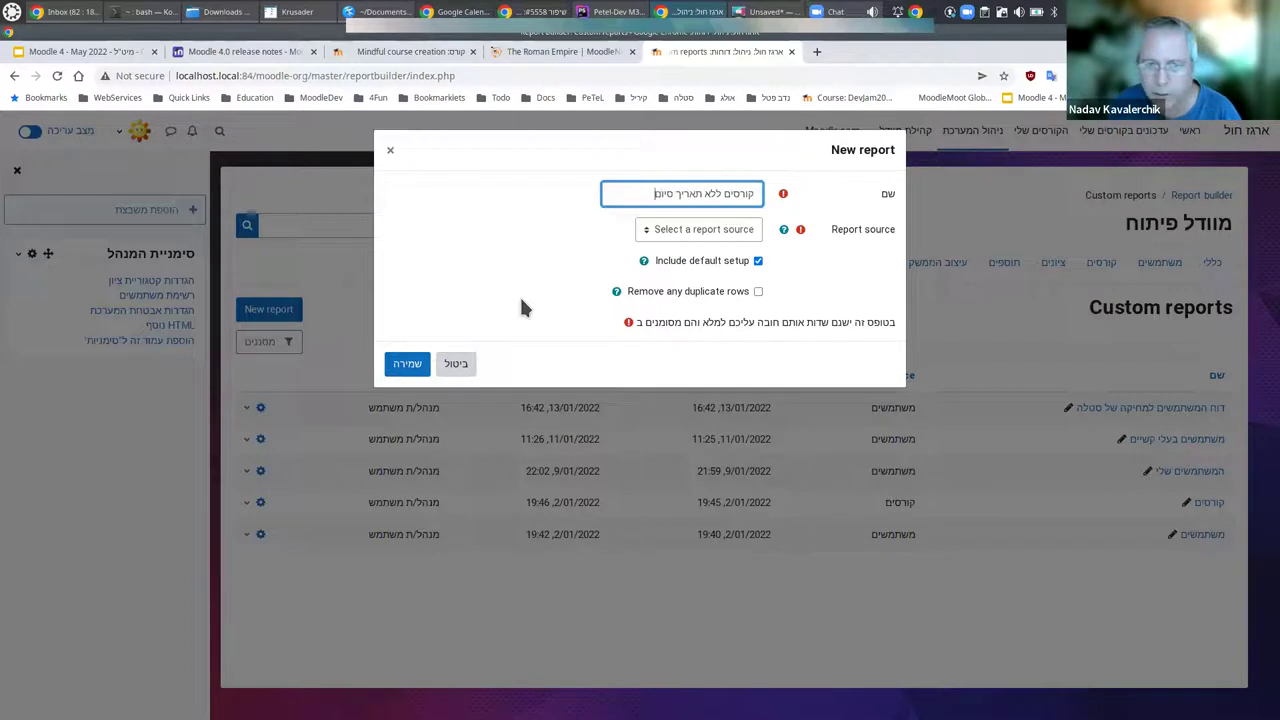
key("BackSpace")
key("BackSpace")
key("BackSpace")
key("BackSpace")
type("פ")
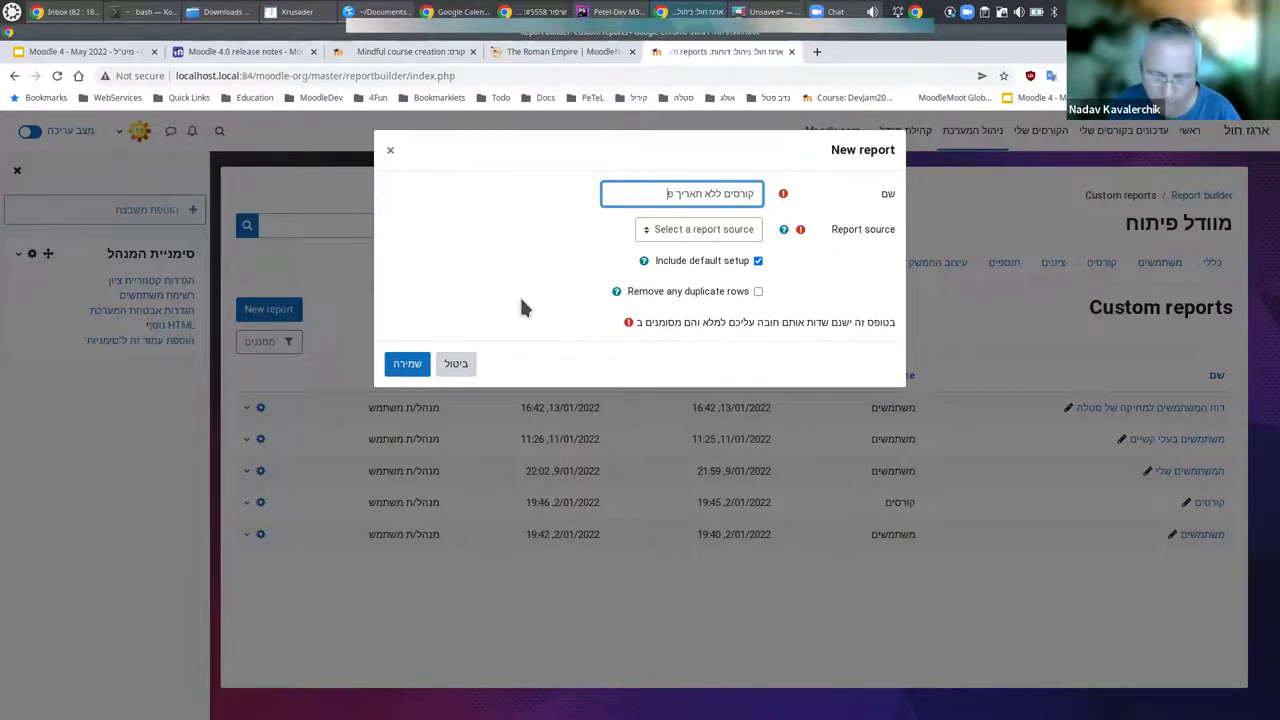
type("תיחה")
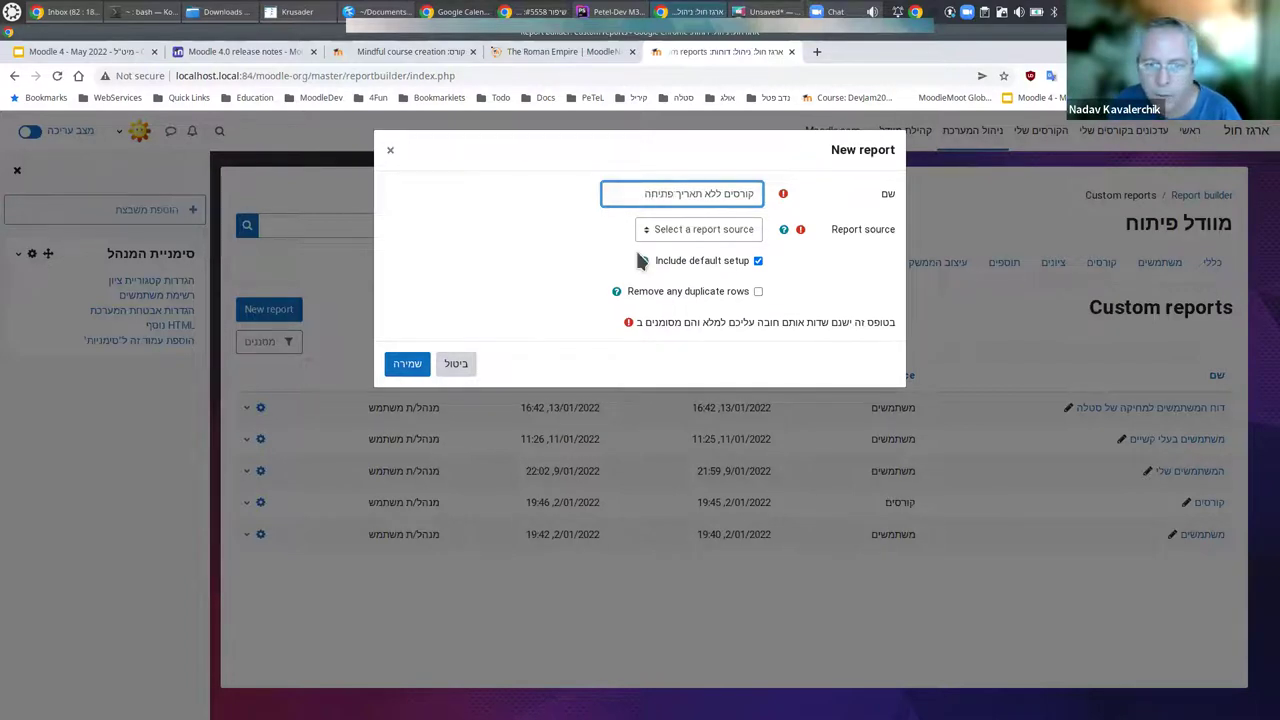
Set the new report's source to קורסים, keeping the default setup, and save it.
left_click(690, 229)
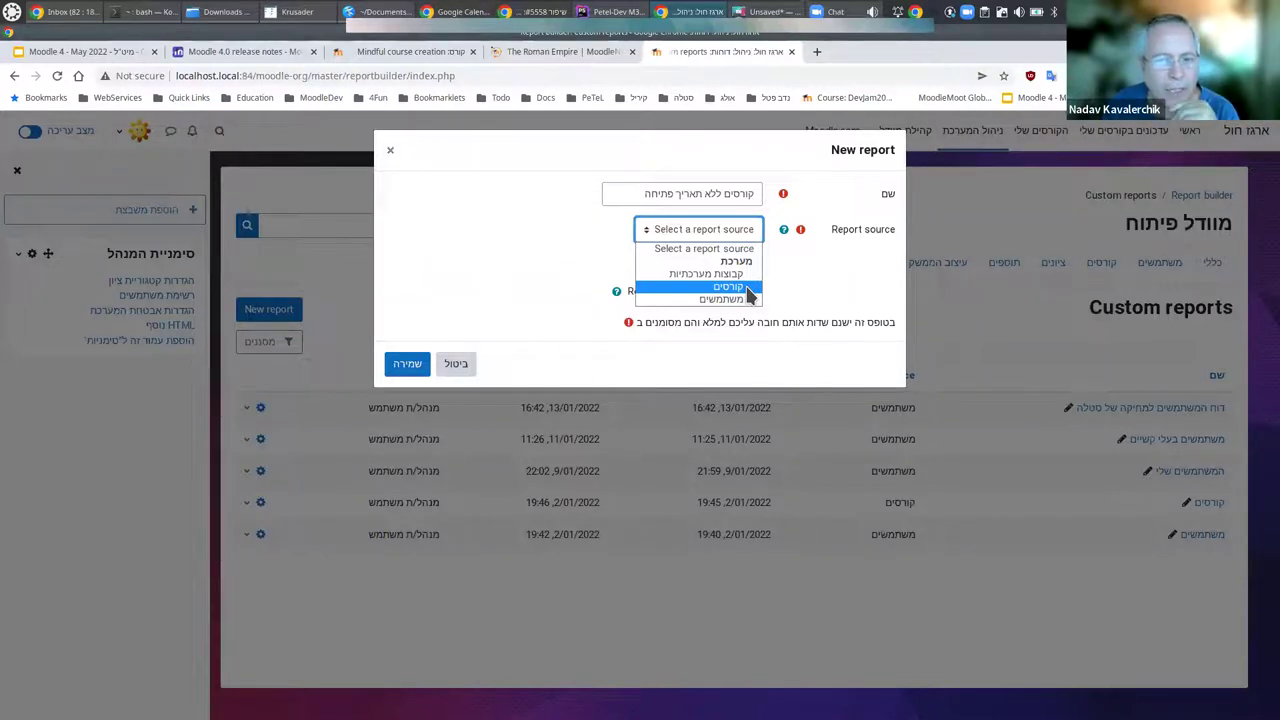
left_click(728, 286)
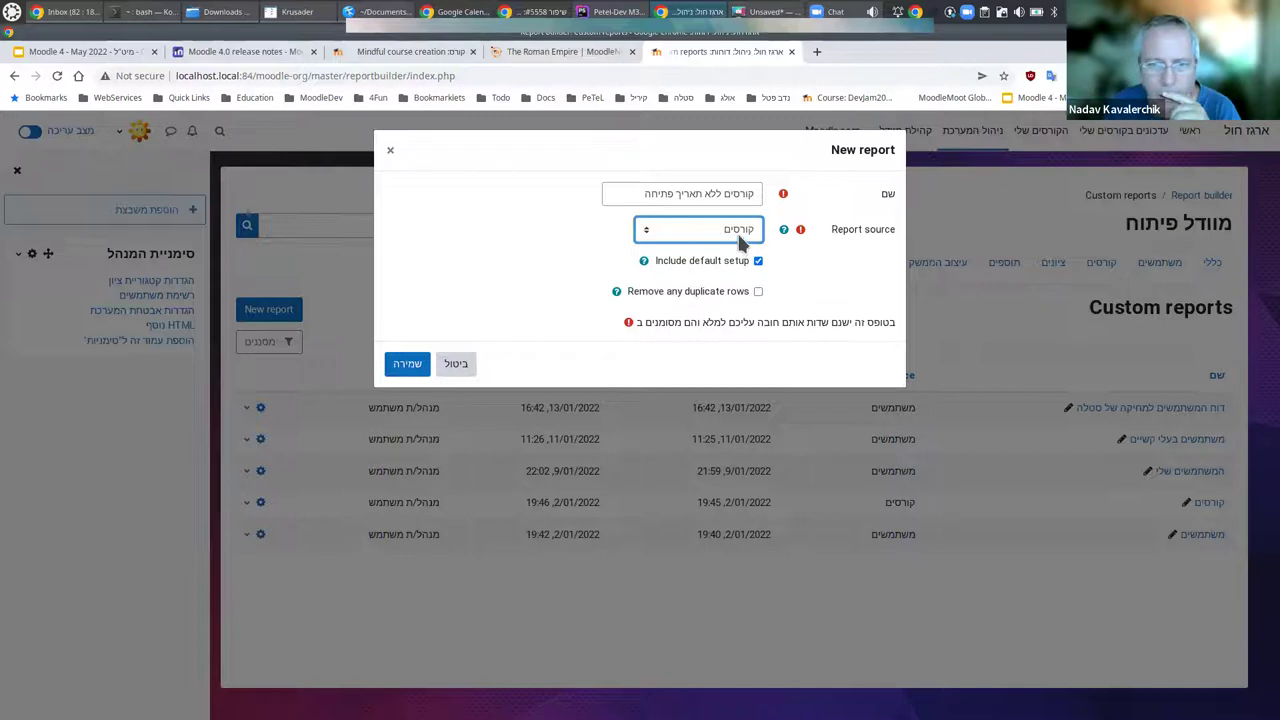
left_click(407, 366)
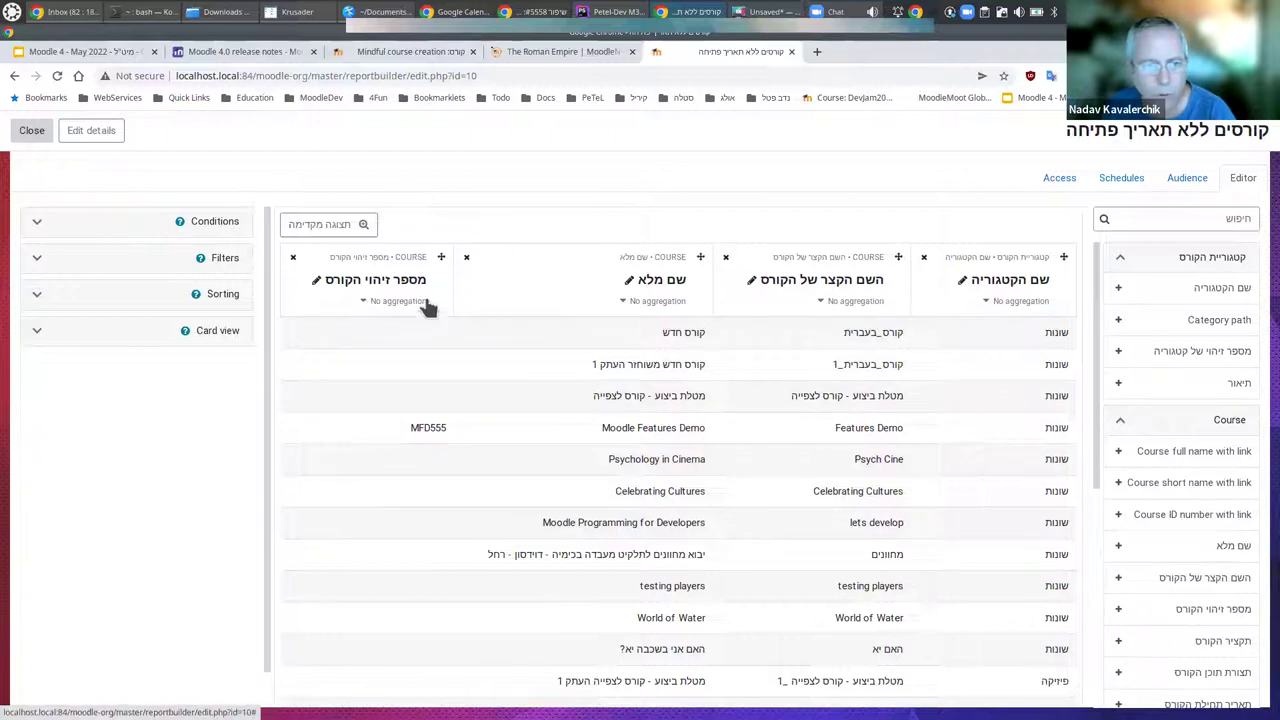
Remove the מספר זיהוי הקורס column from the report and add the course's תאריך תחילת הקורס column.
left_click(293, 257)
left_click(507, 230)
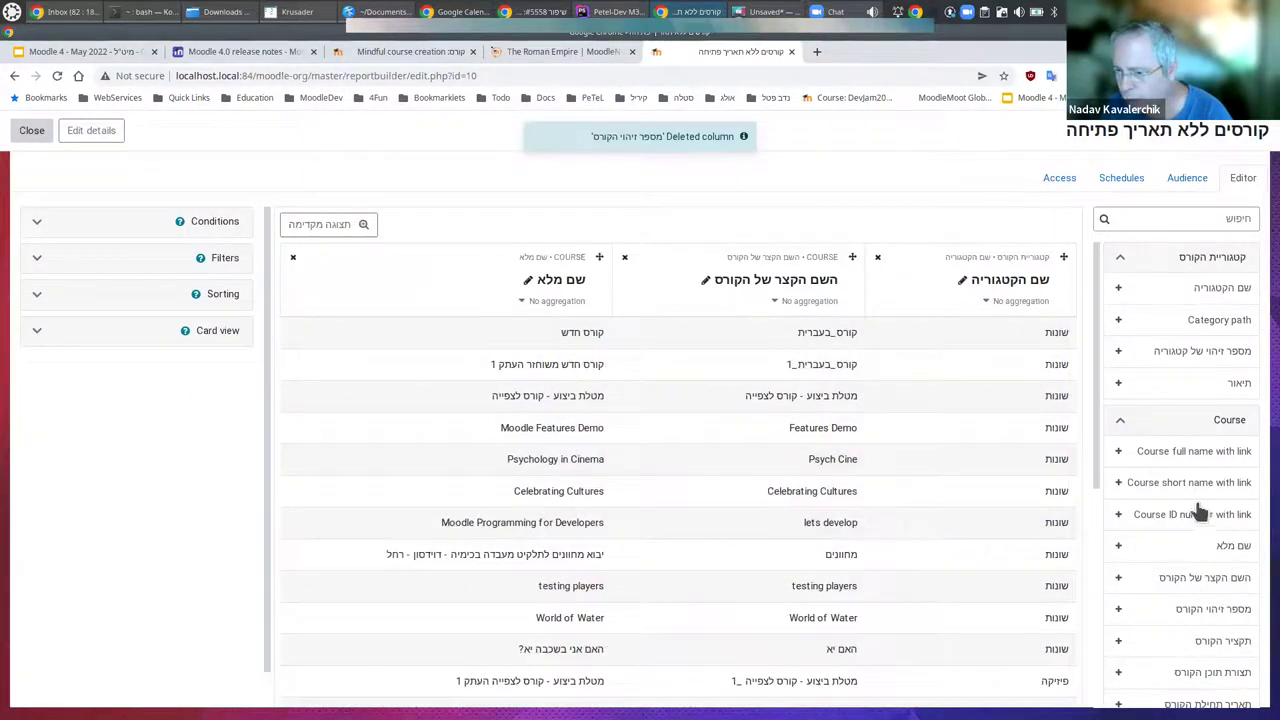
scroll(1199, 515, "down", 1)
scroll(1199, 515, "down", 4)
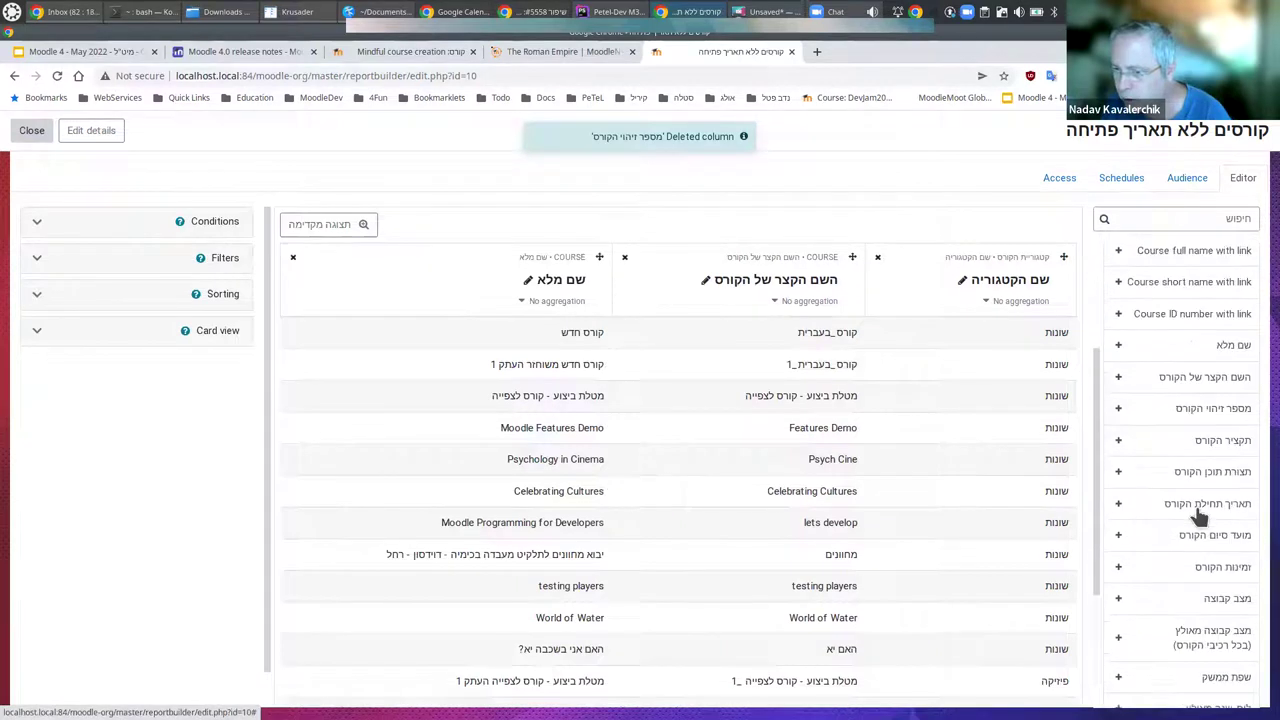
scroll(1225, 450, "down", 3)
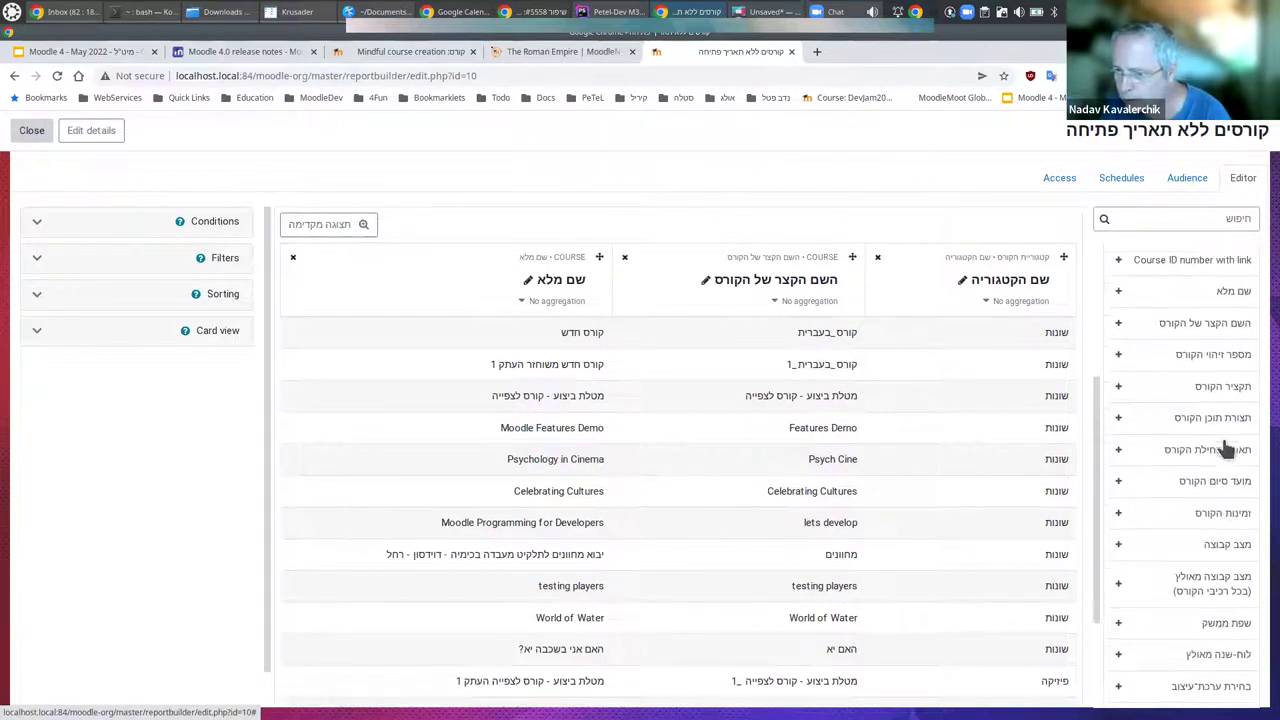
scroll(1205, 510, "up", 8)
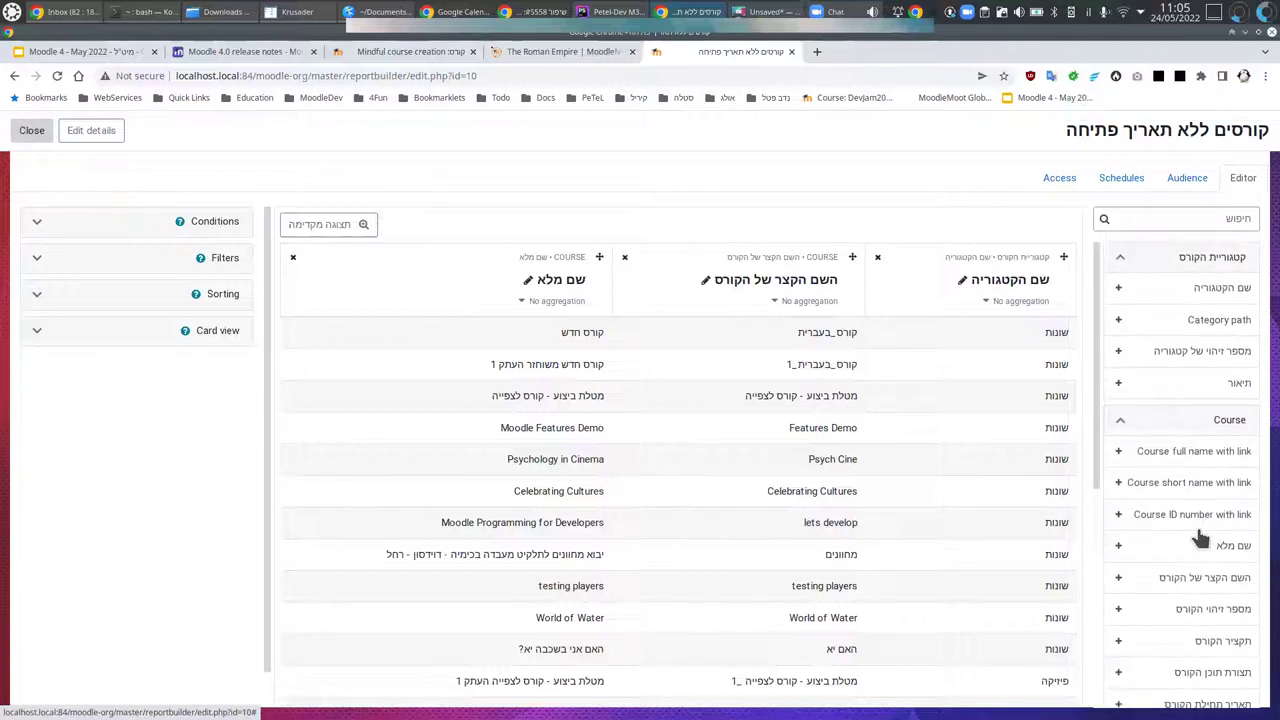
scroll(1168, 600, "down", 1)
scroll(1168, 600, "down", 2)
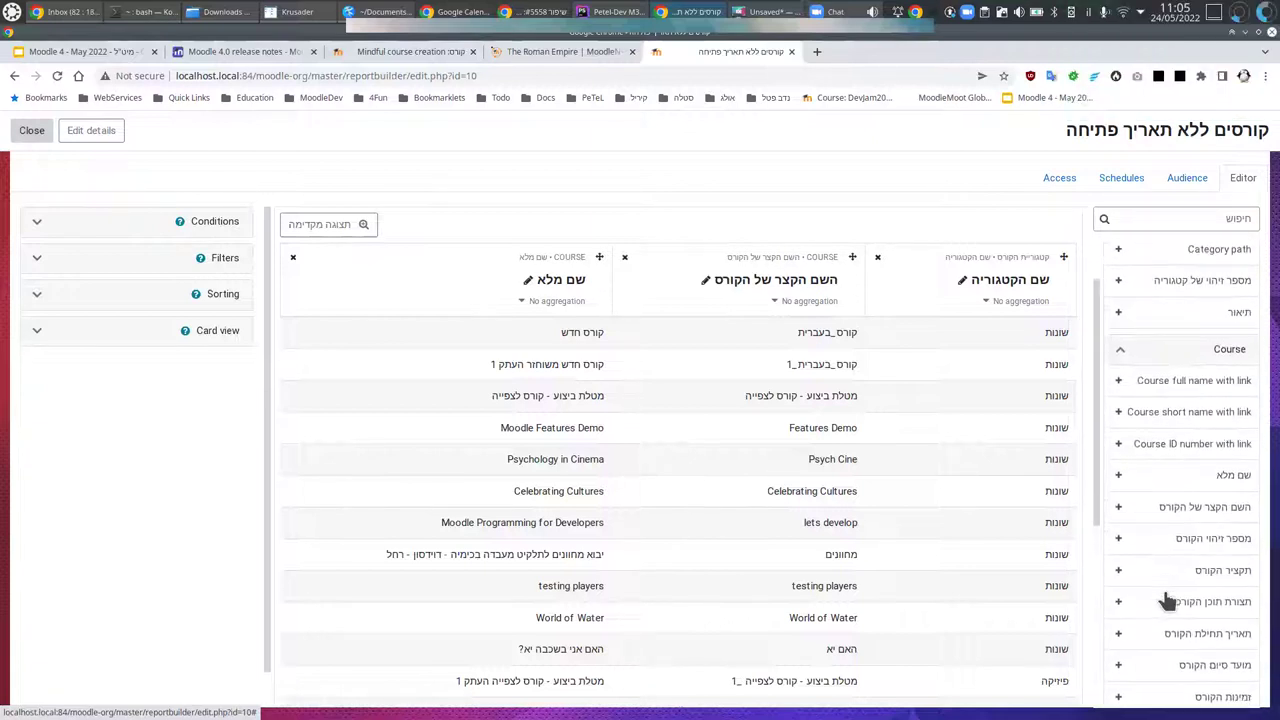
scroll(1168, 600, "down", 1)
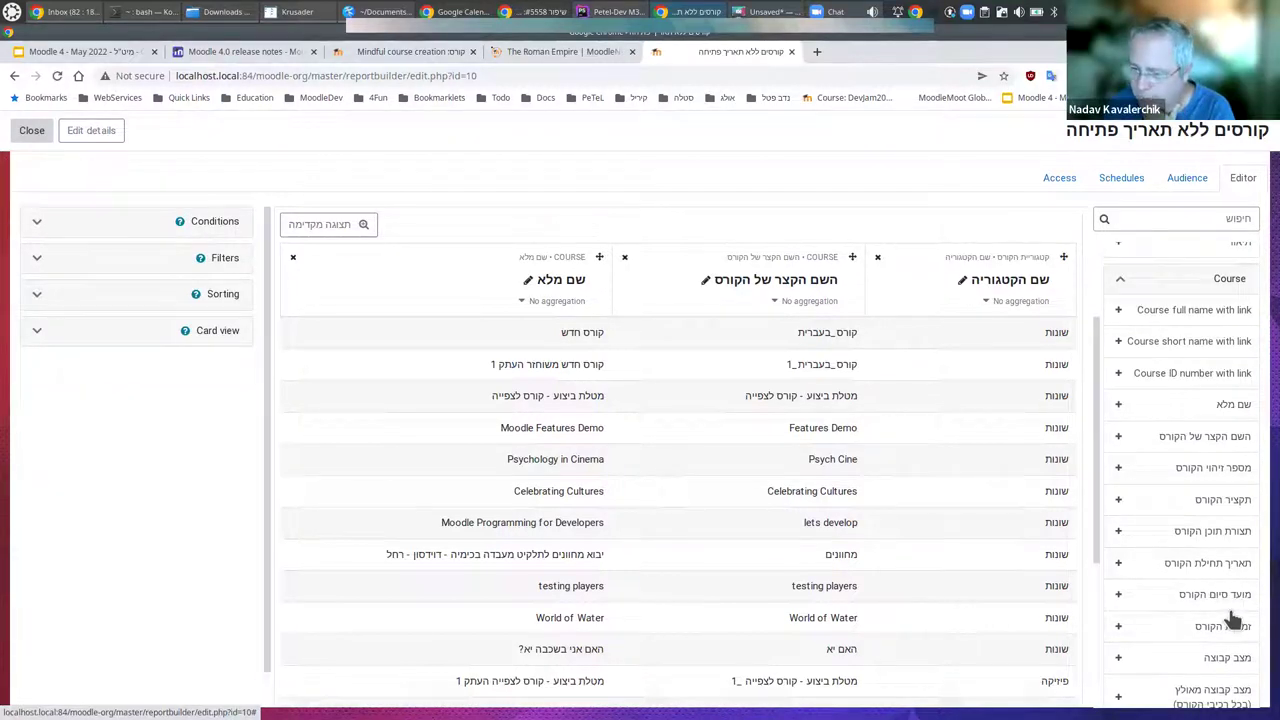
left_click(1119, 567)
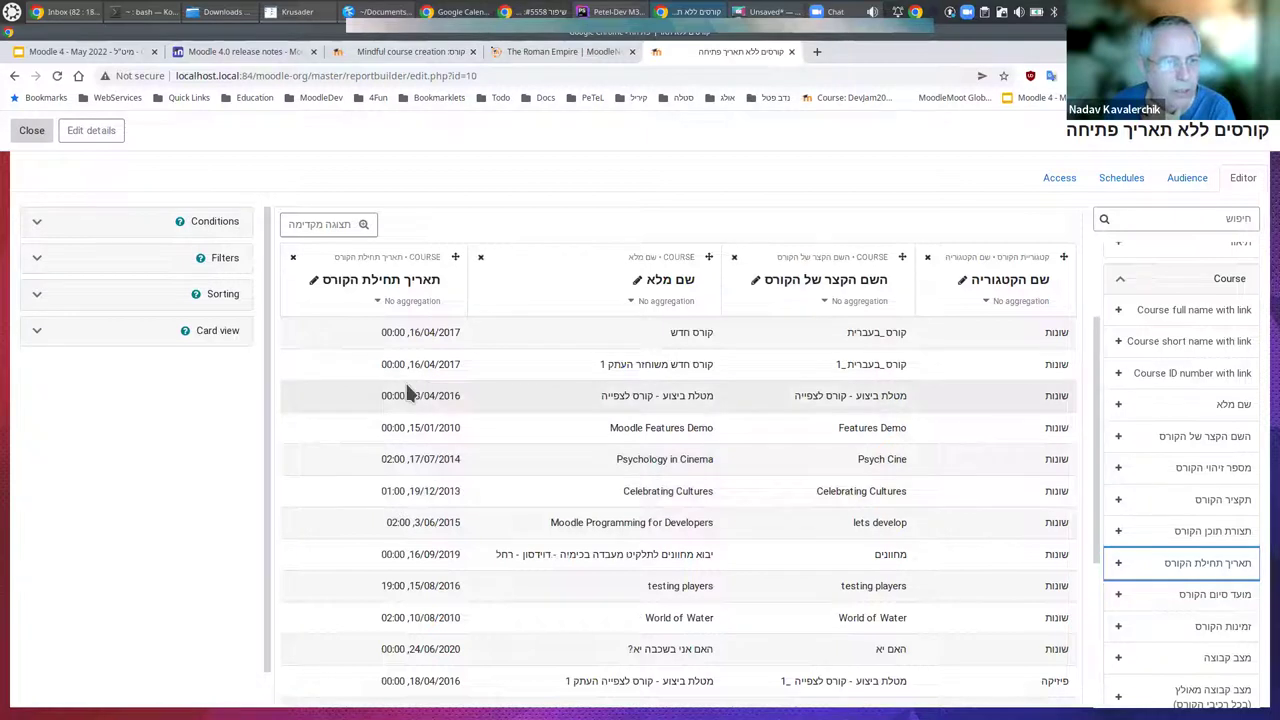
Add a report condition on תאריך תחילת הקורס and delete the existing שם הקטגוריה condition.
left_click(37, 225)
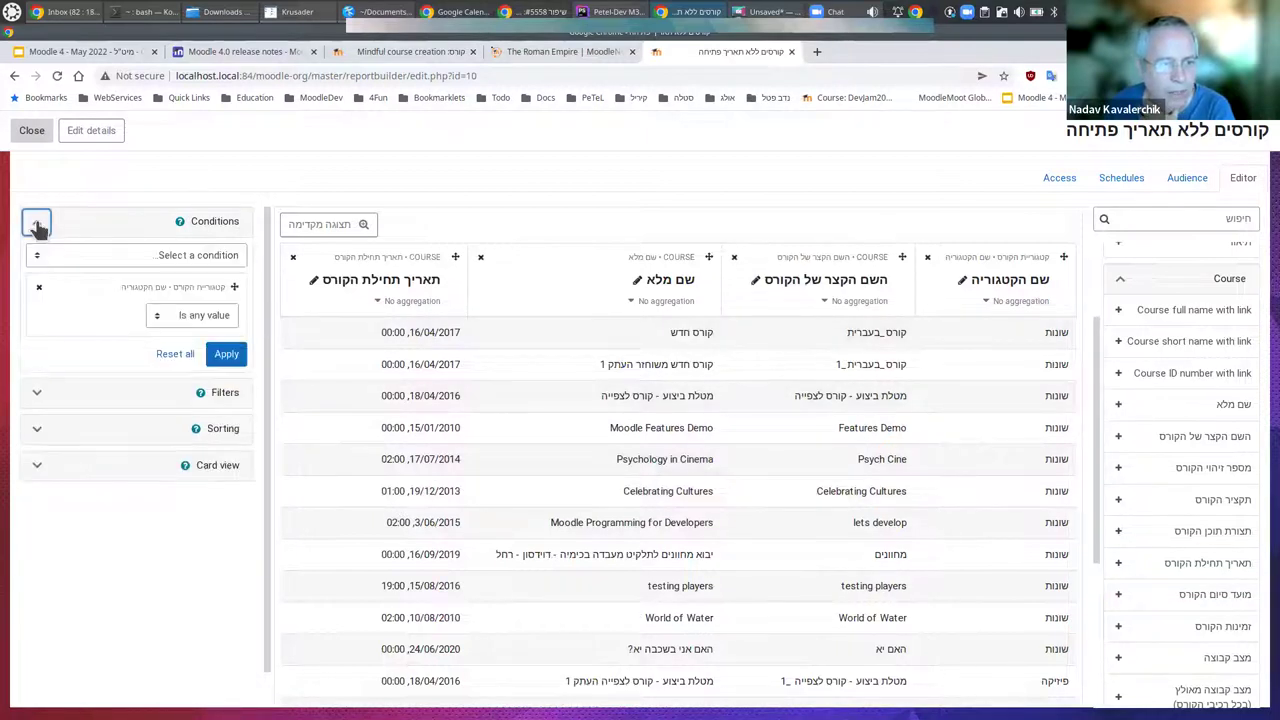
left_click(172, 258)
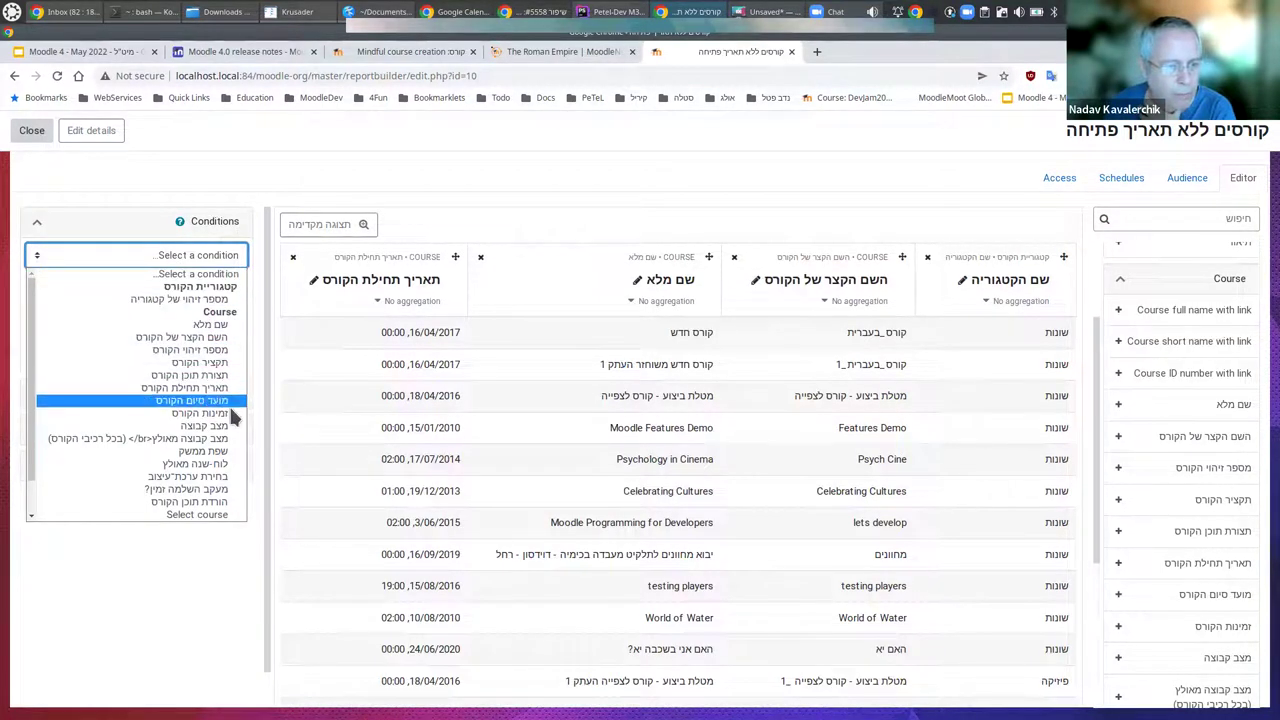
left_click(215, 387)
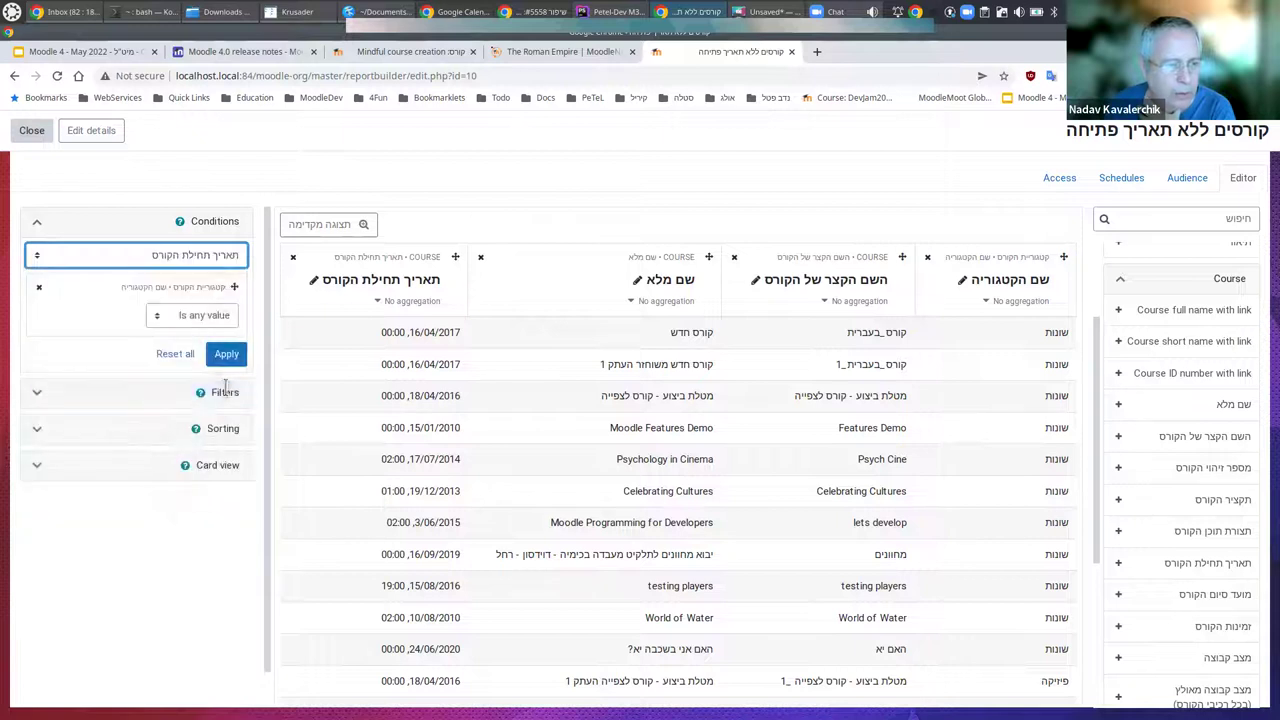
left_click(172, 315)
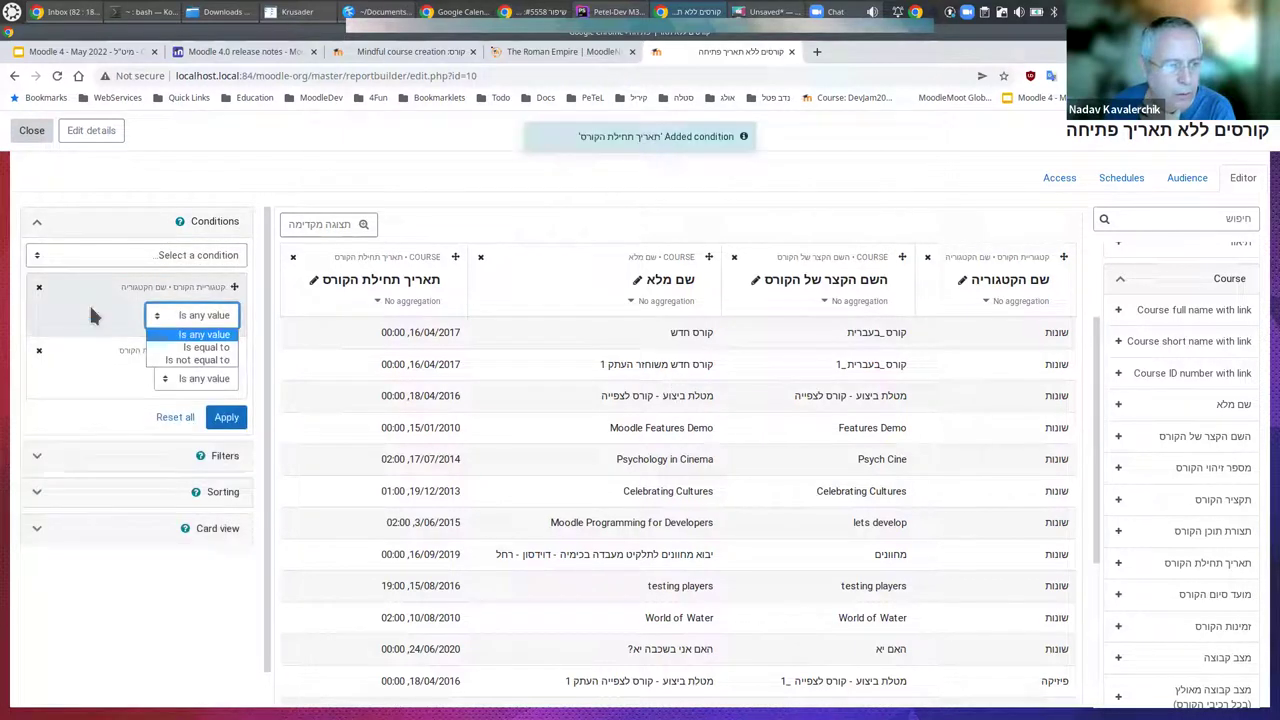
left_click(90, 316)
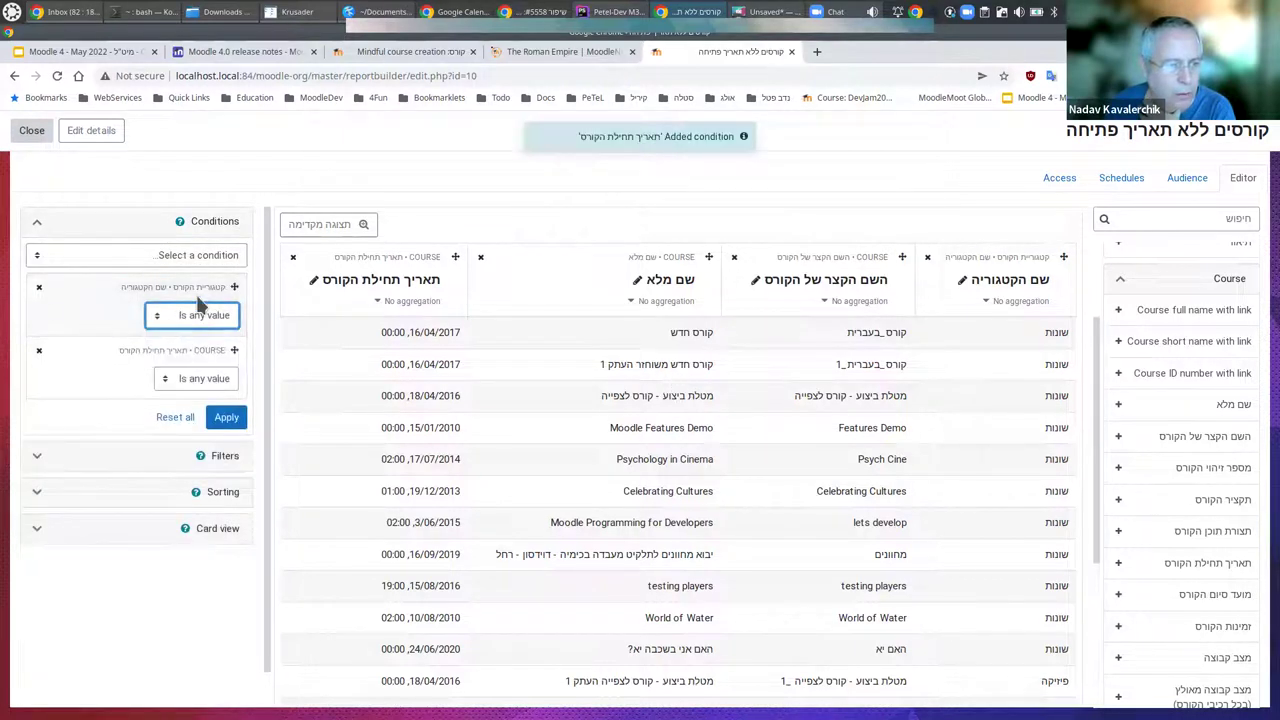
left_click(39, 287)
left_click(507, 231)
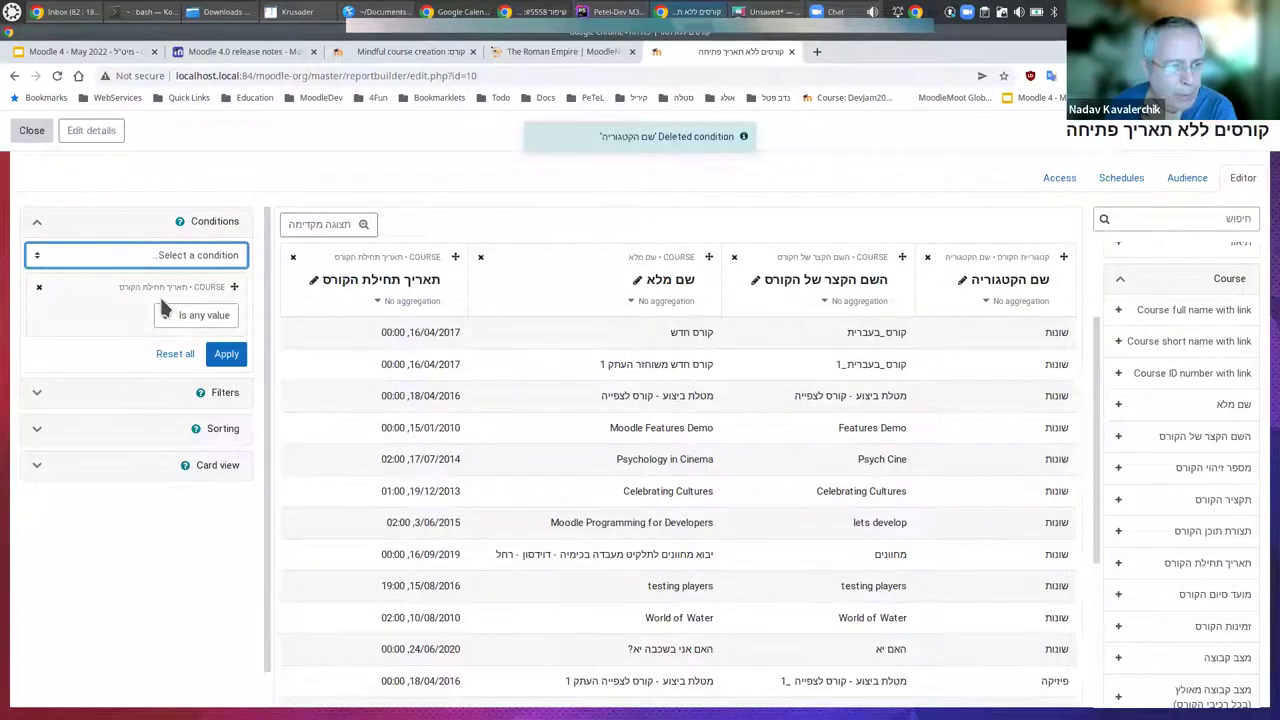
Set the תאריך תחילת הקורס condition to Is empty, apply it and close the report editor.
left_click(217, 325)
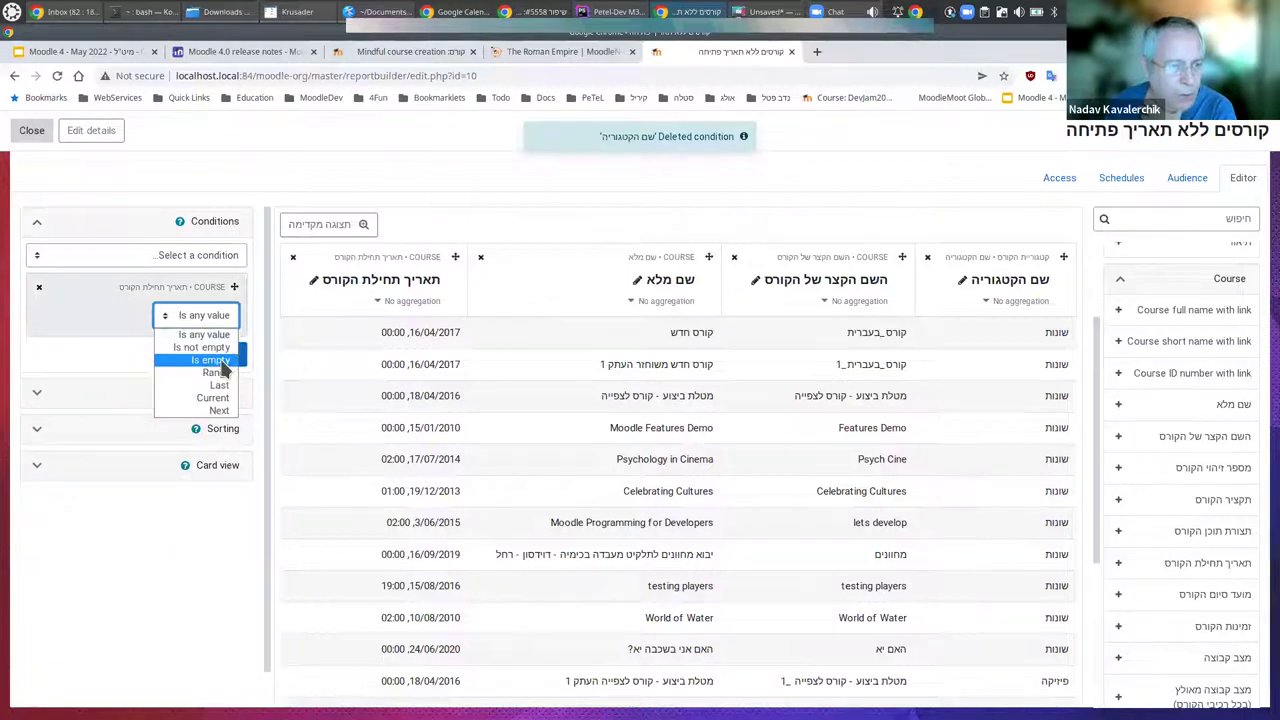
left_click(224, 364)
left_click(225, 360)
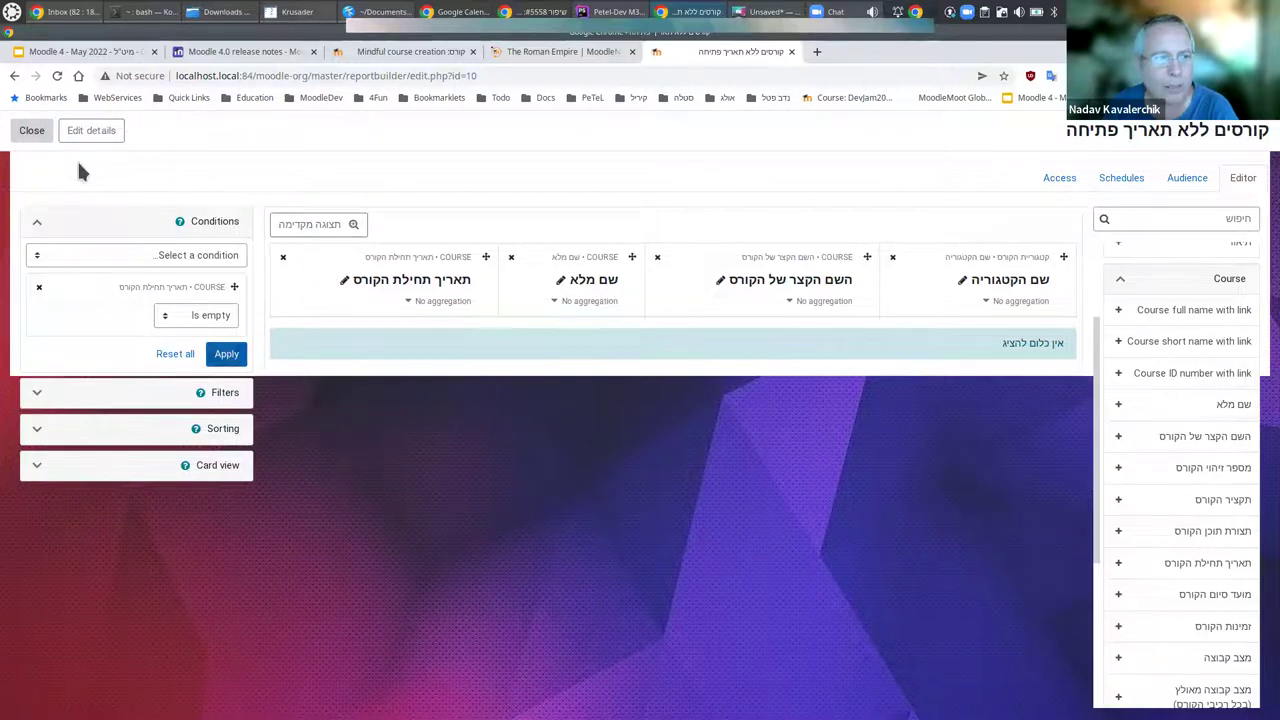
left_click(32, 130)
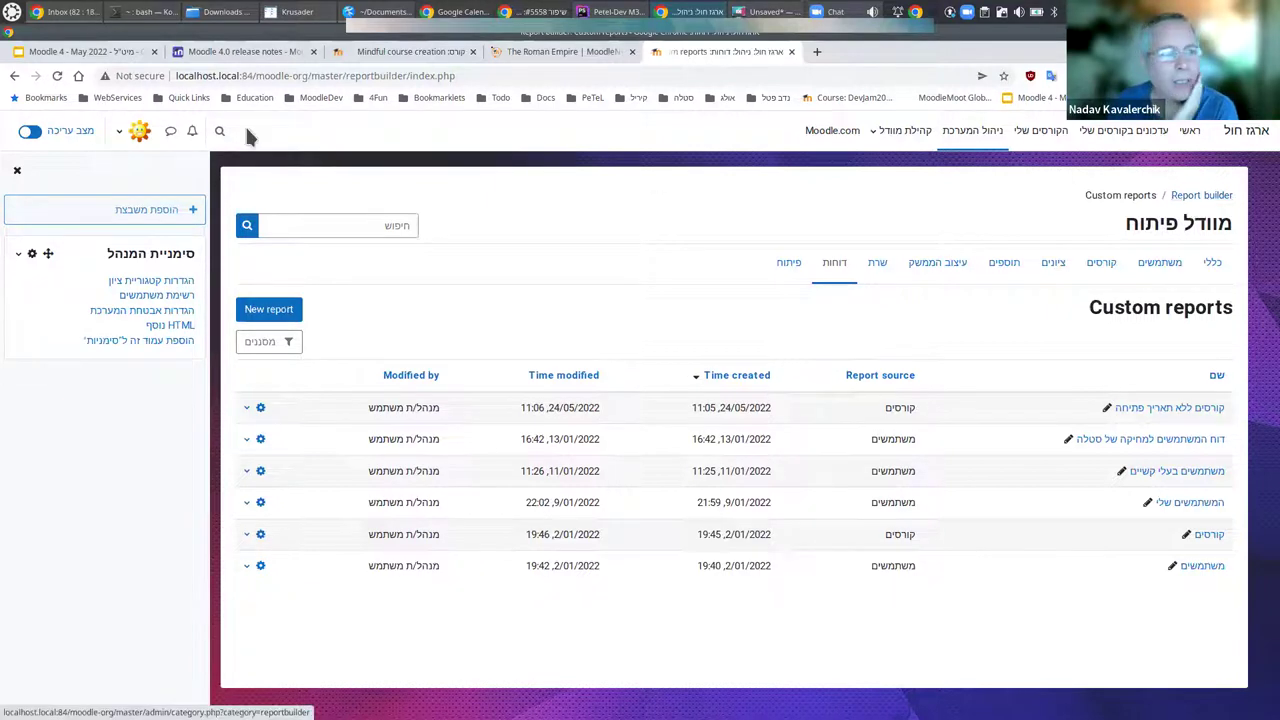
Switch to the Google Slides presentation, open the local question bank link in the מאגר שאלות slide's notes, and look over the question list.
left_click(72, 52)
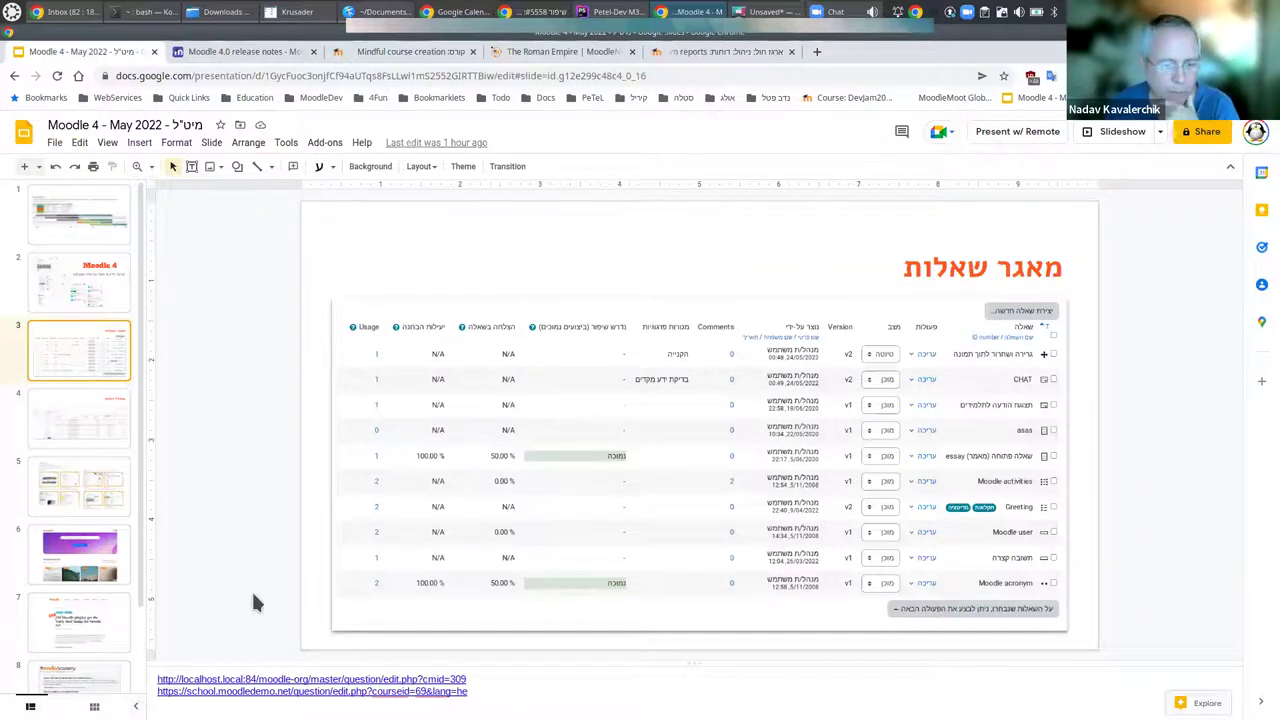
left_click(320, 679)
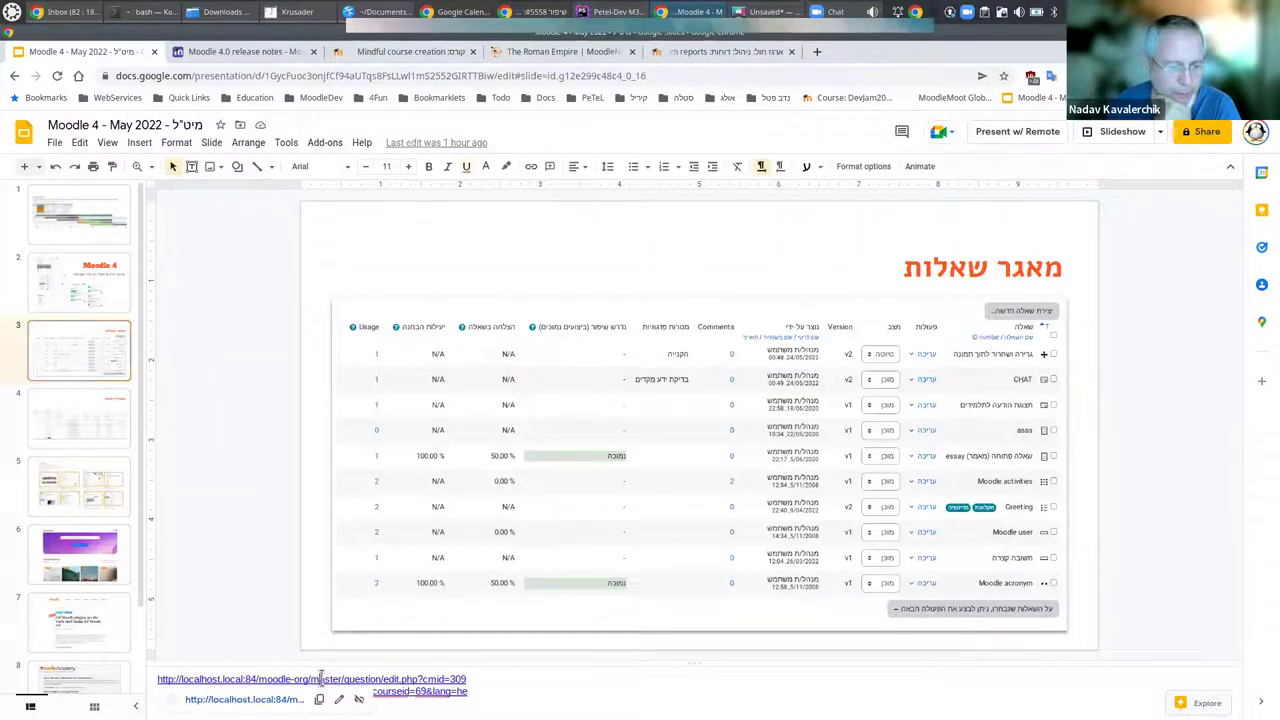
left_click(244, 699)
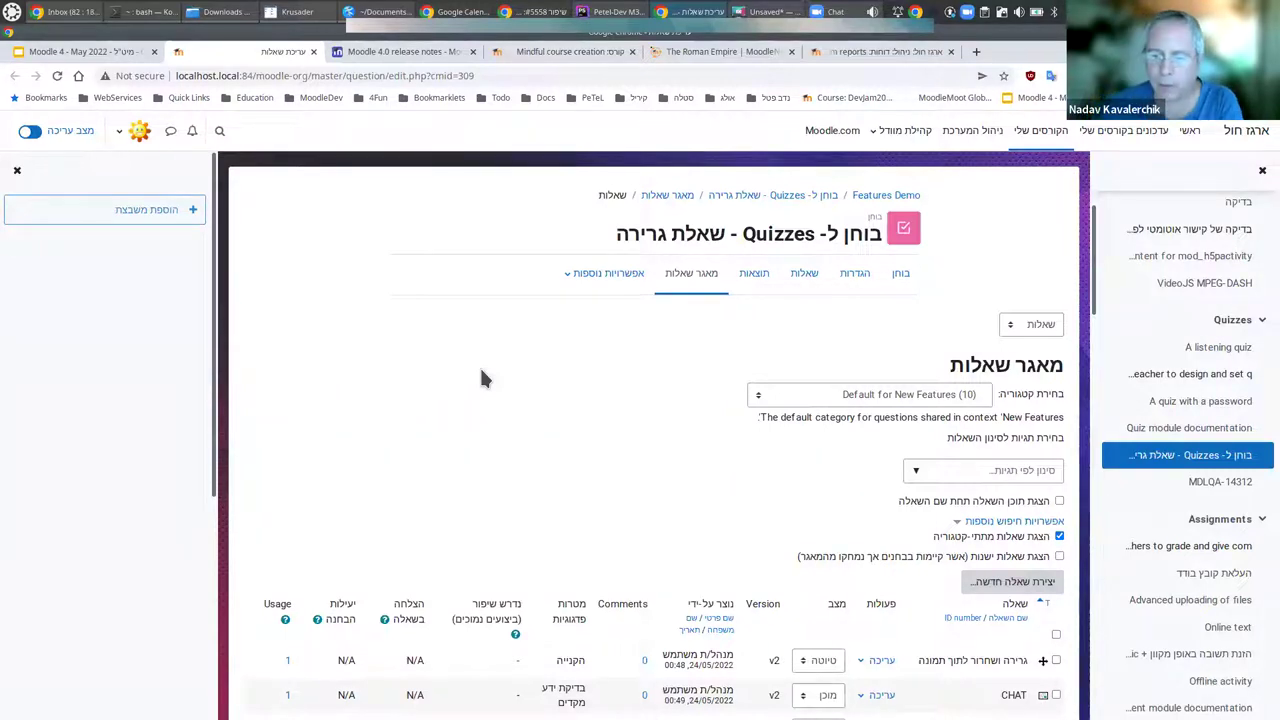
scroll(662, 375, "down", 3)
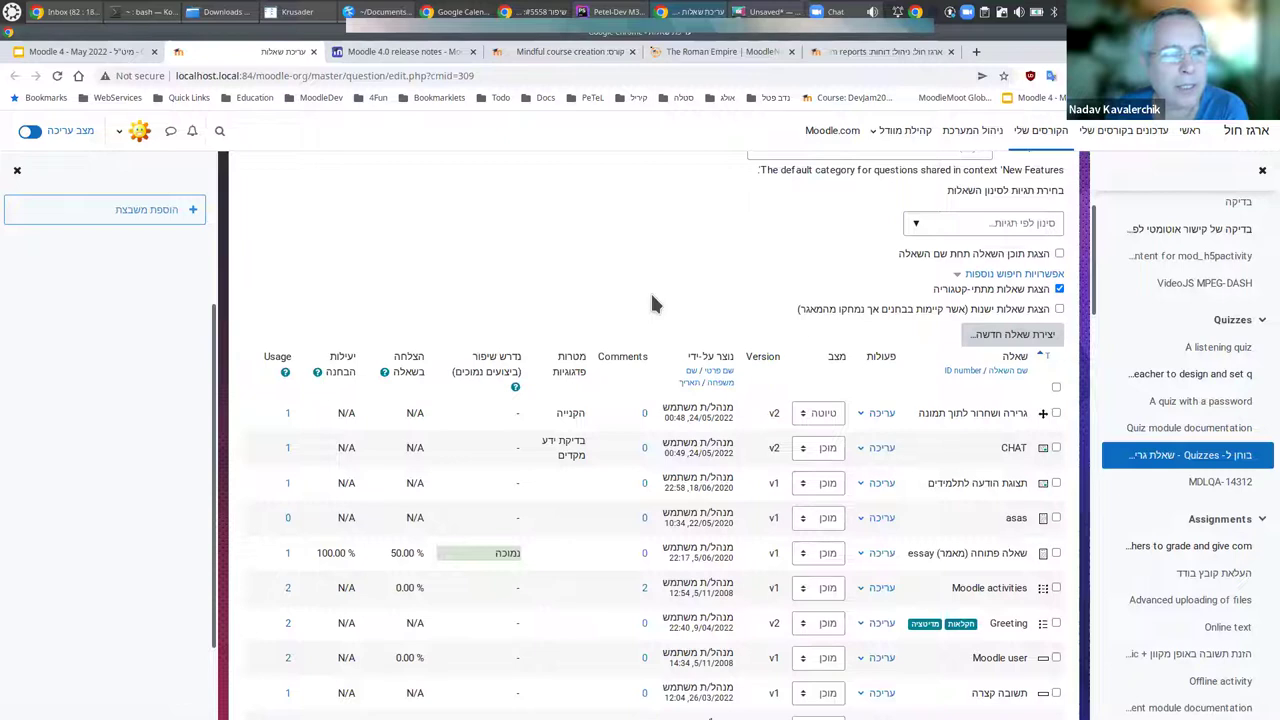
scroll(642, 287, "up", 2)
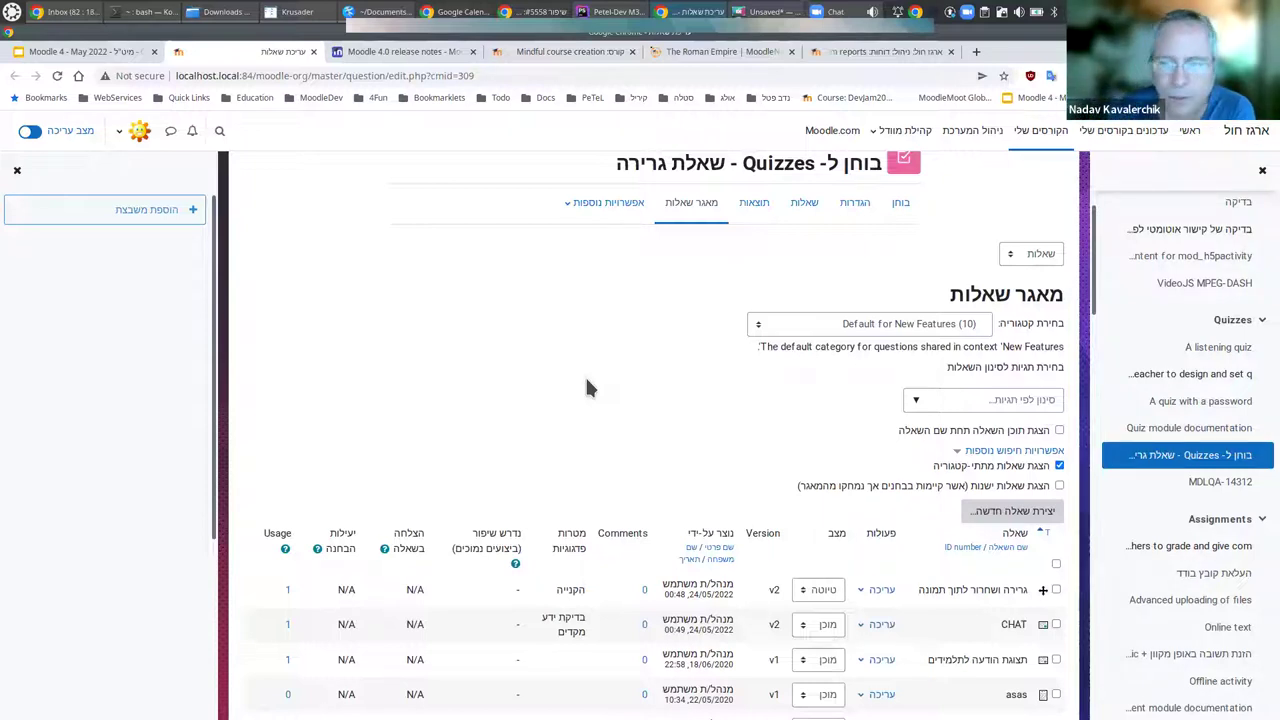
scroll(681, 440, "up", 1)
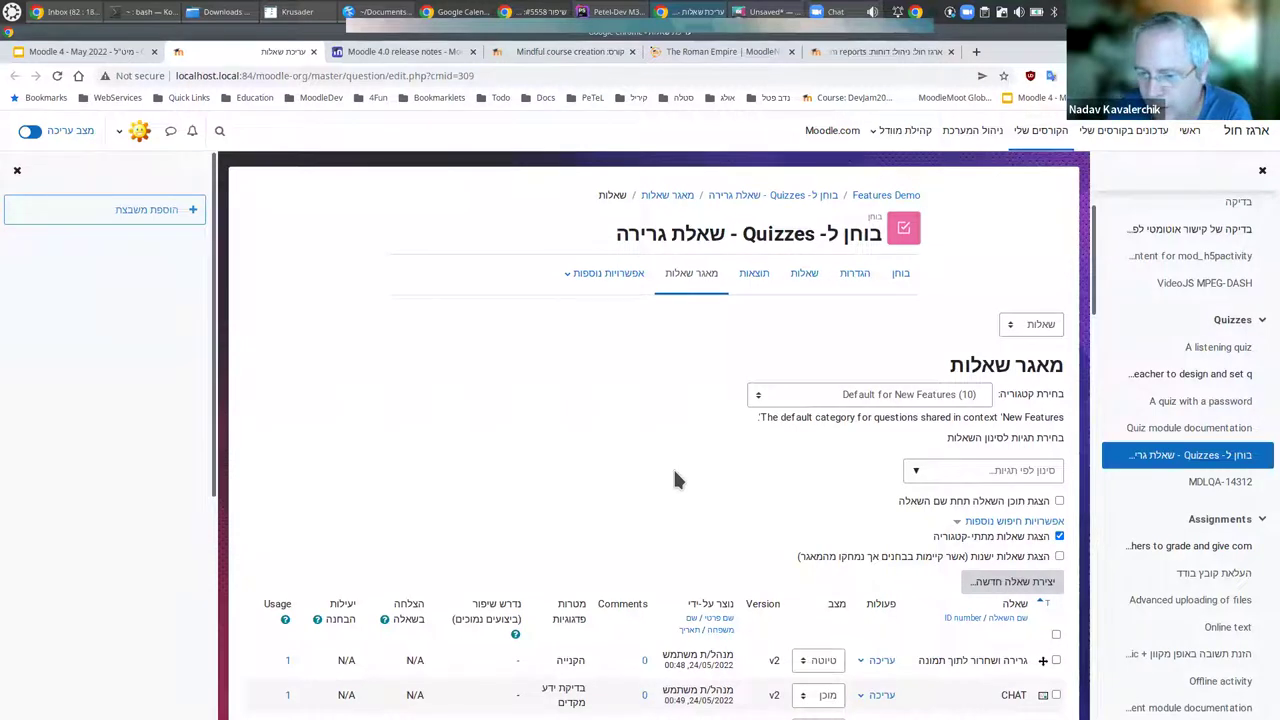
Hide the blocks drawer next to the quiz's question bank to widen the question table.
scroll(690, 487, "down", 2)
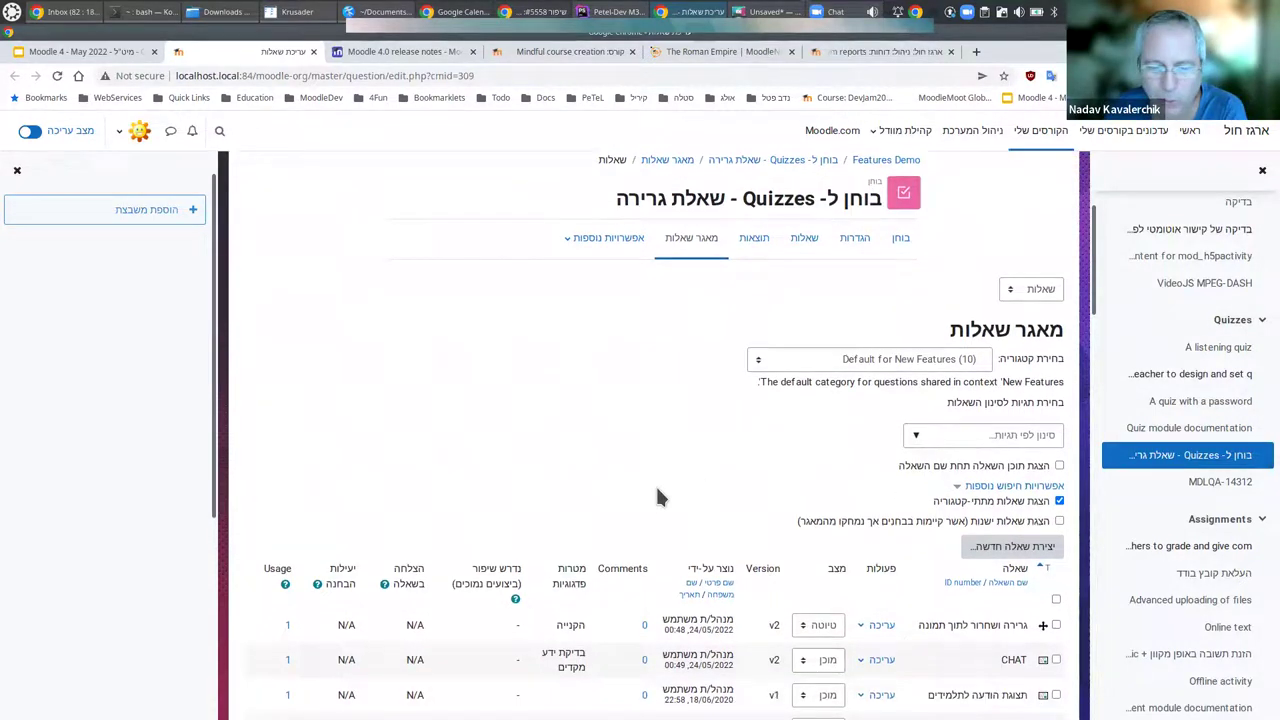
scroll(651, 456, "up", 2)
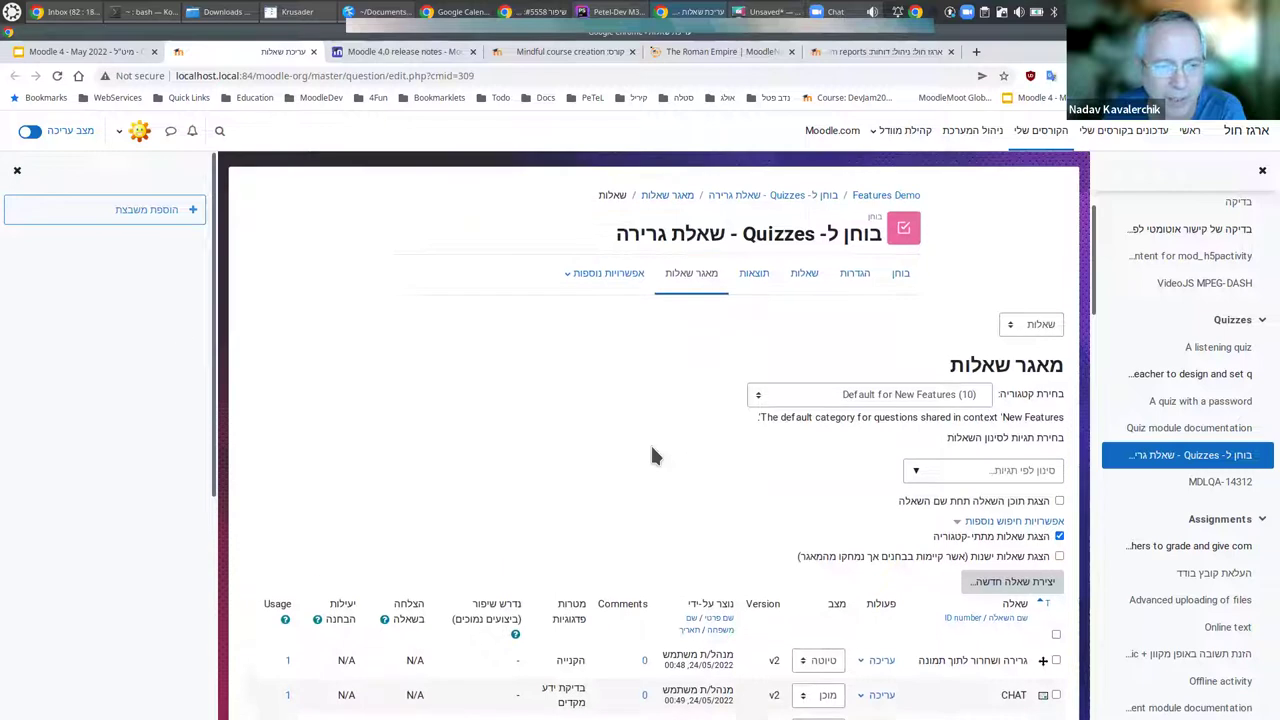
left_click(17, 176)
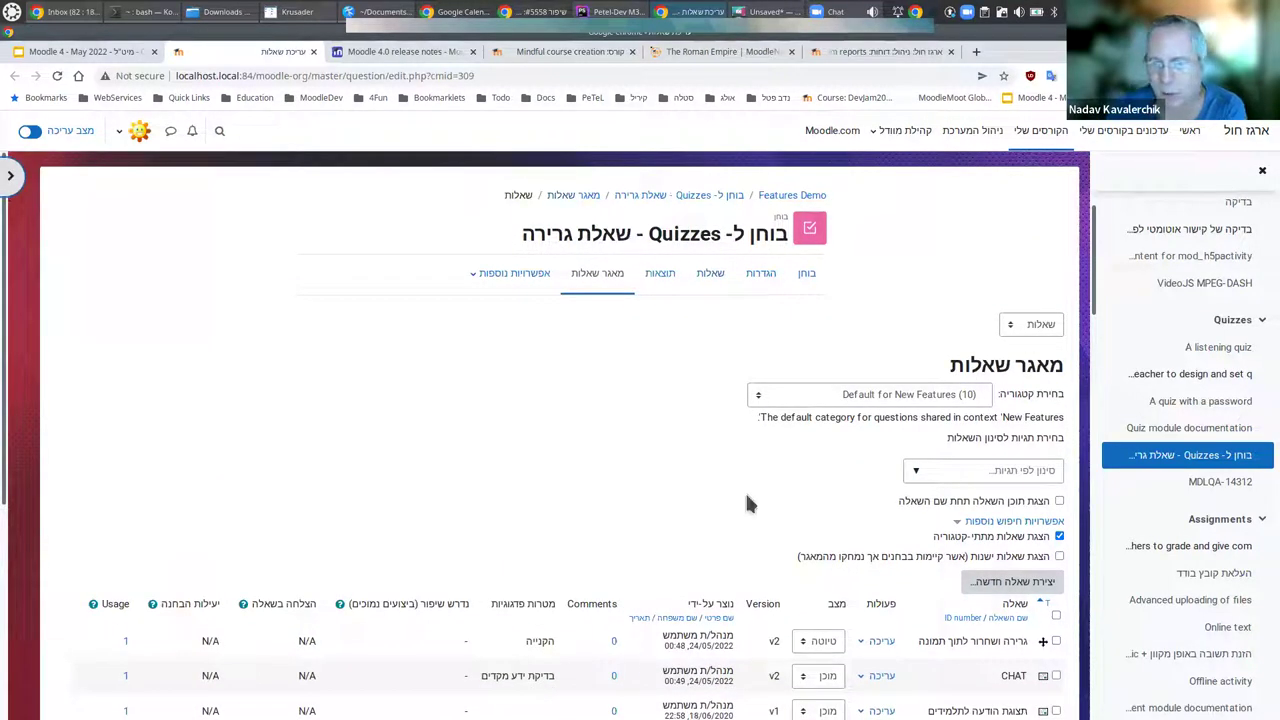
Look over the question bank's filter options, table columns and listed questions.
scroll(740, 466, "down", 2)
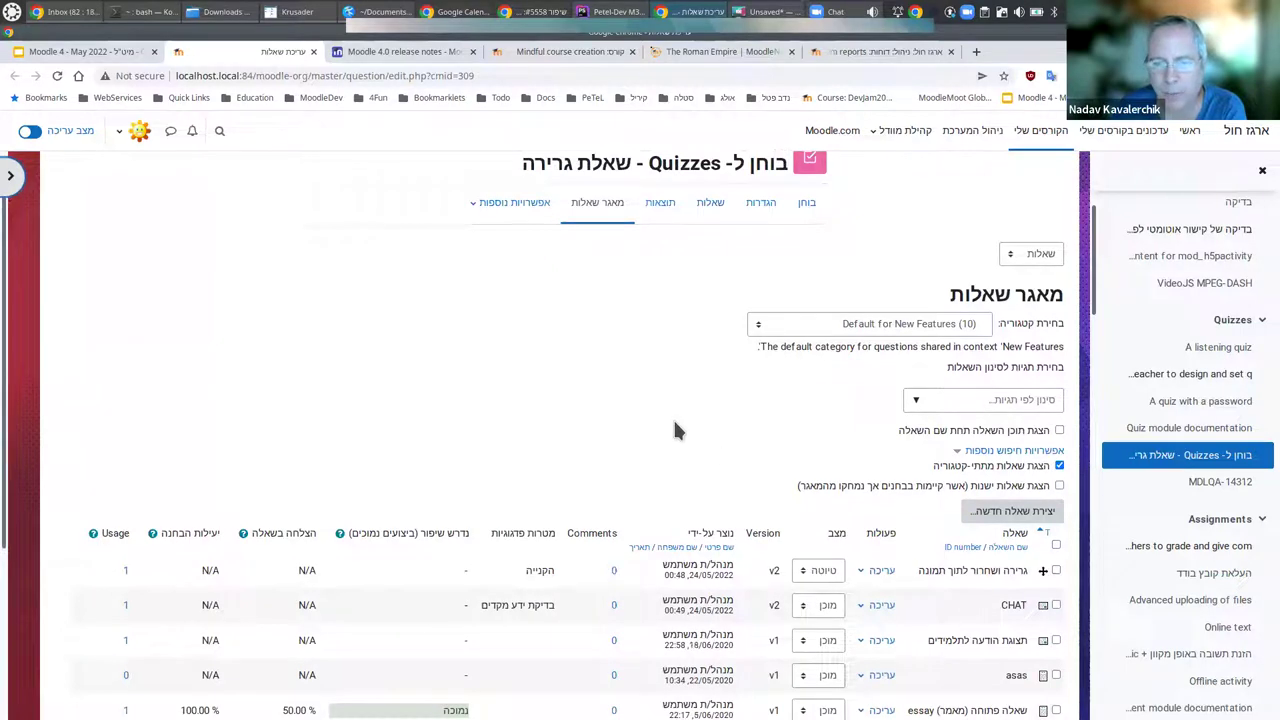
scroll(674, 424, "up", 2)
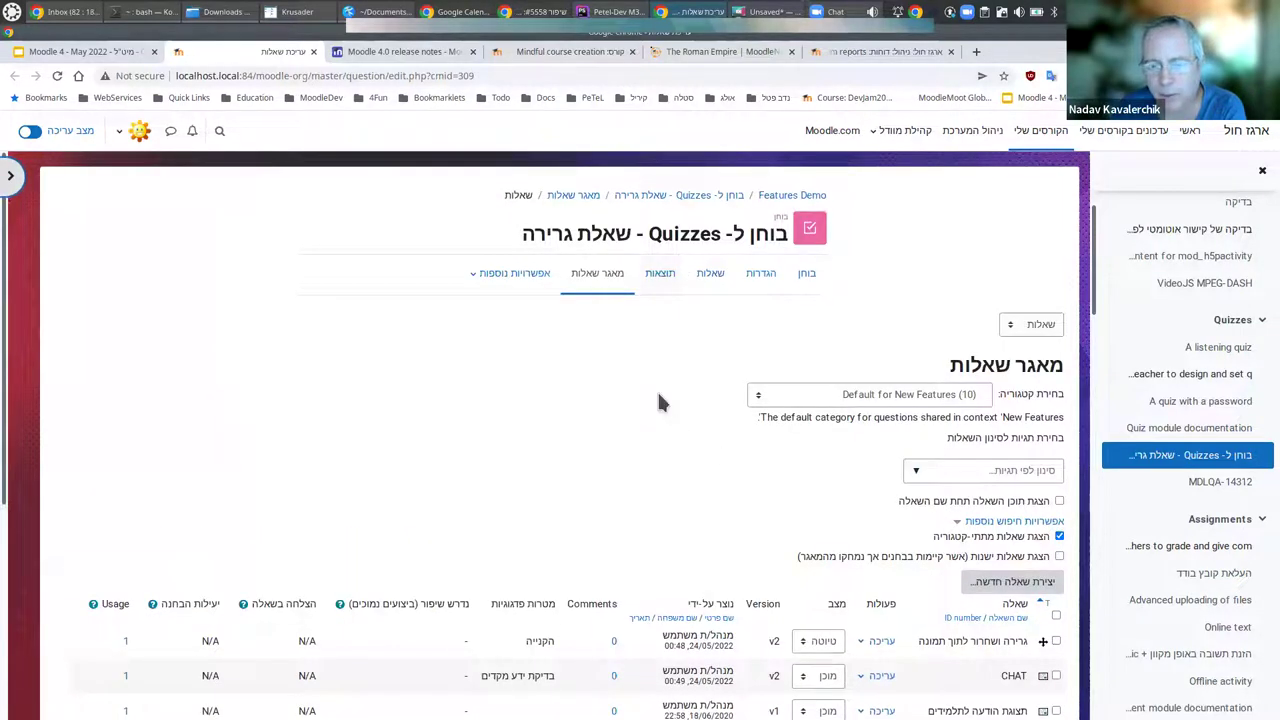
scroll(658, 515, "down", 5)
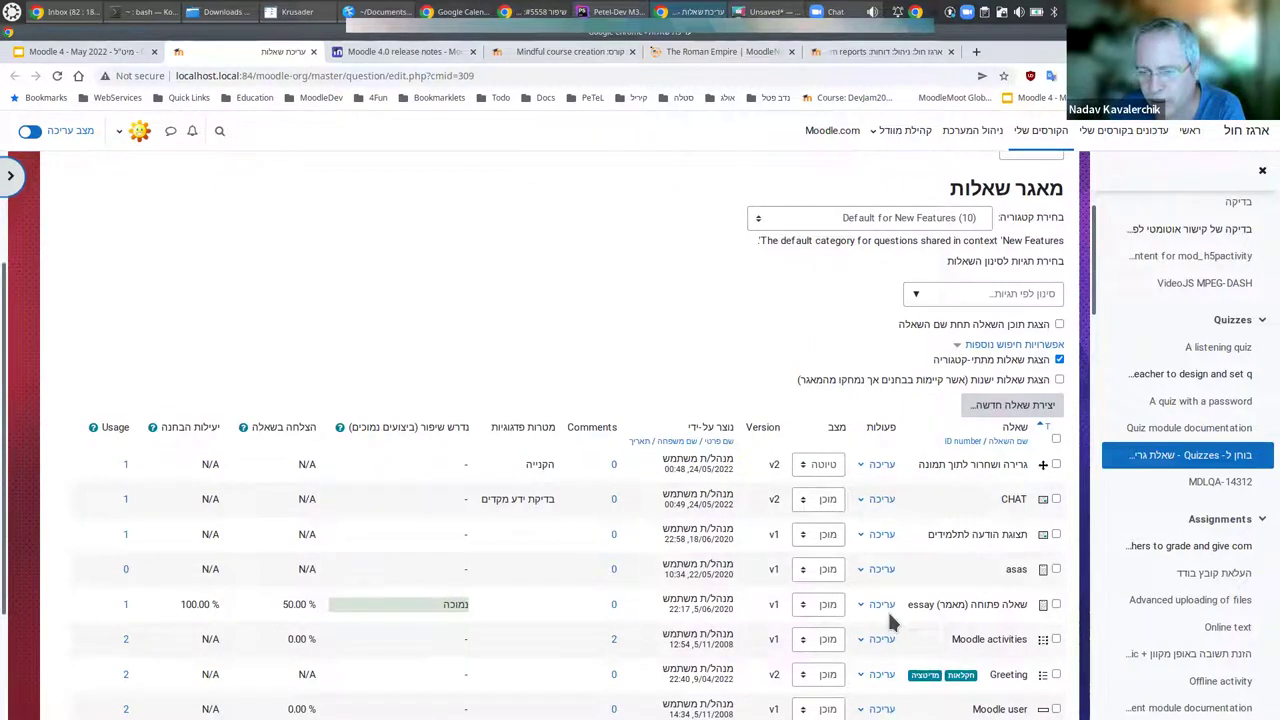
scroll(936, 590, "down", 2)
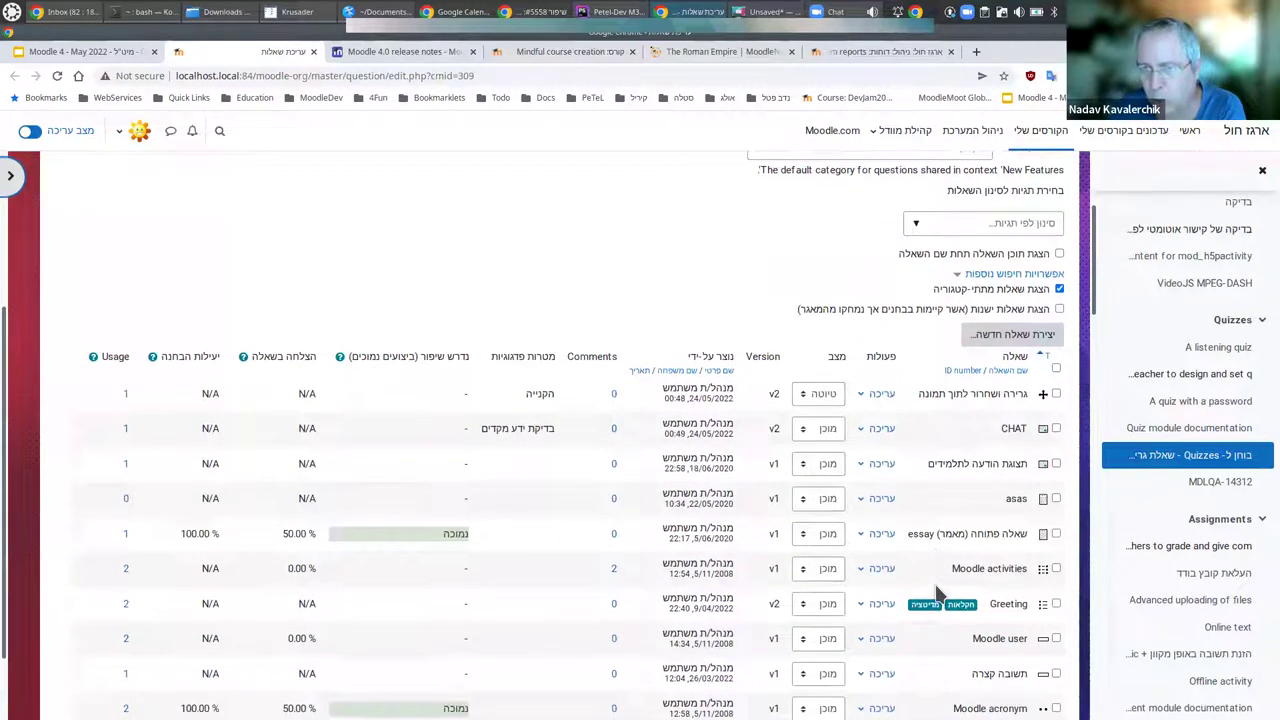
scroll(936, 591, "up", 3)
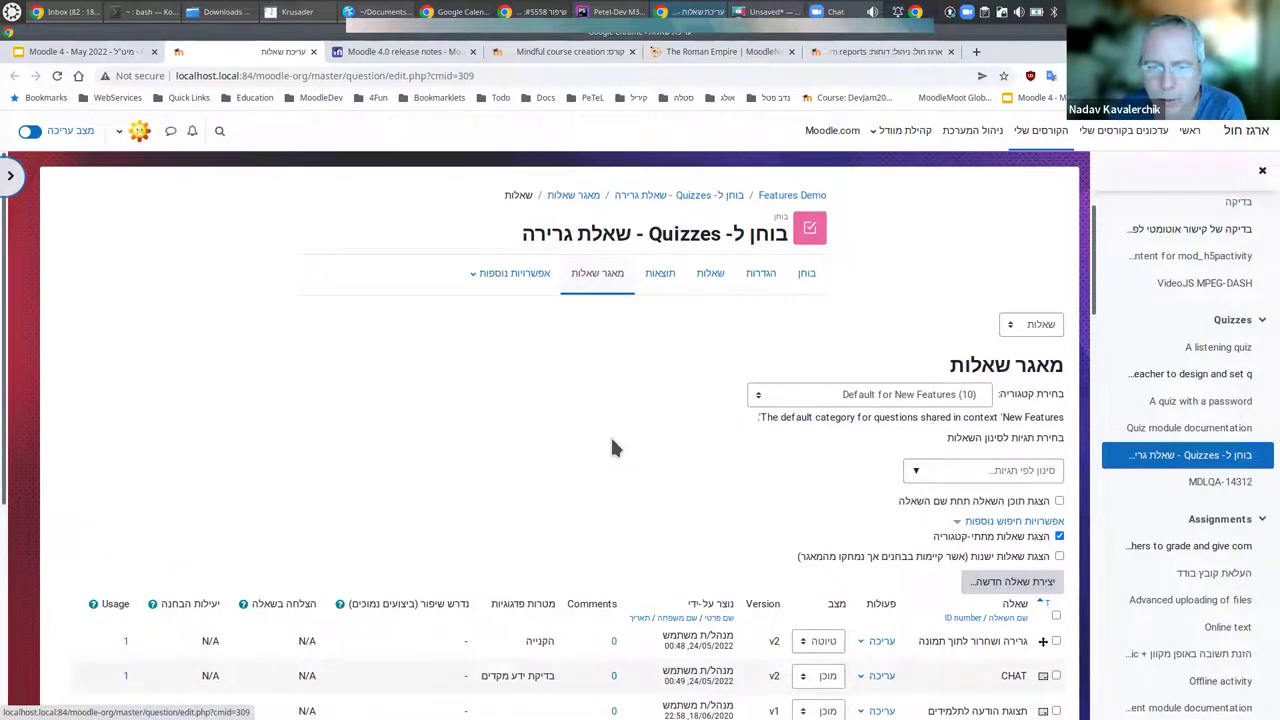
scroll(700, 390, "down", 2)
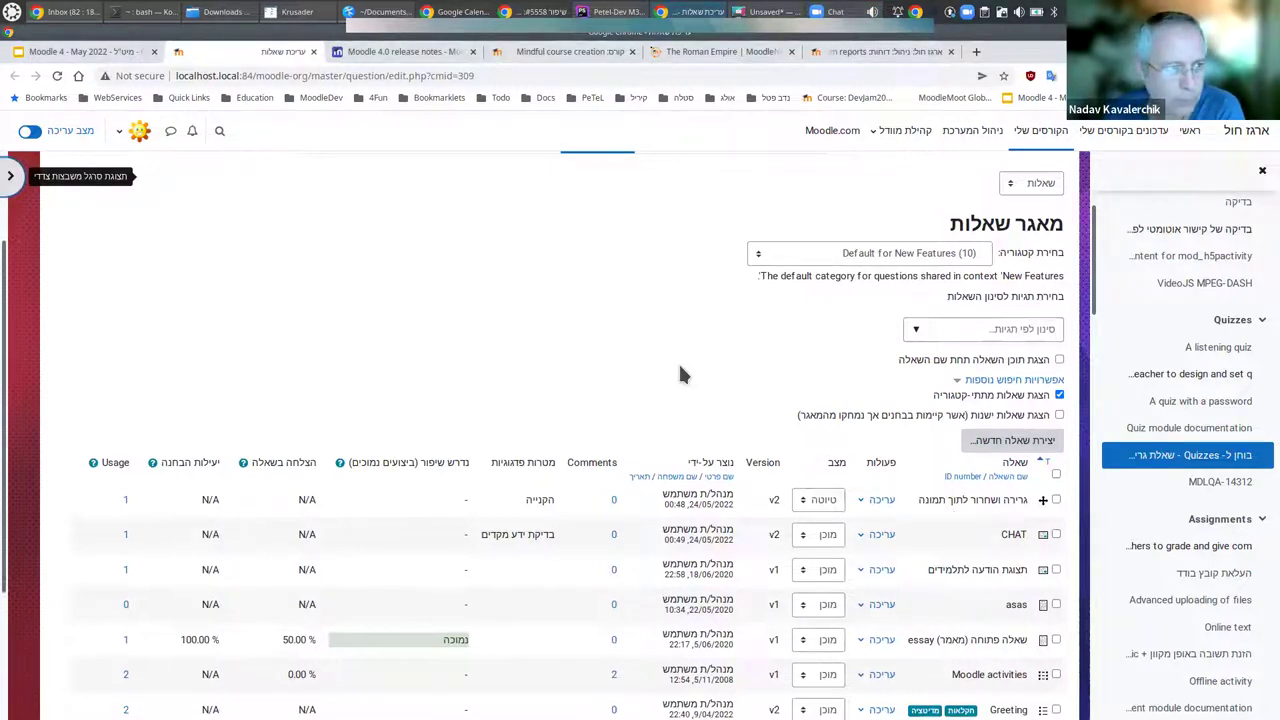
scroll(680, 375, "down", 1)
scroll(680, 375, "up", 1)
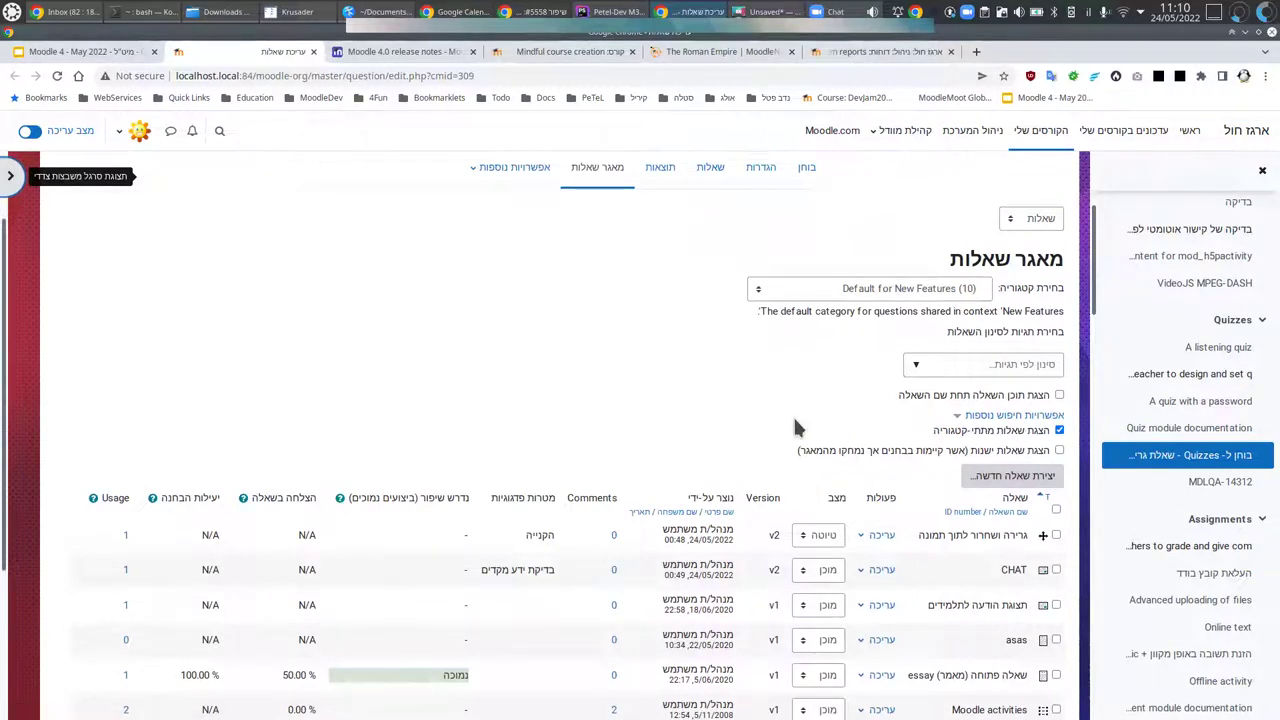
scroll(797, 427, "down", 1)
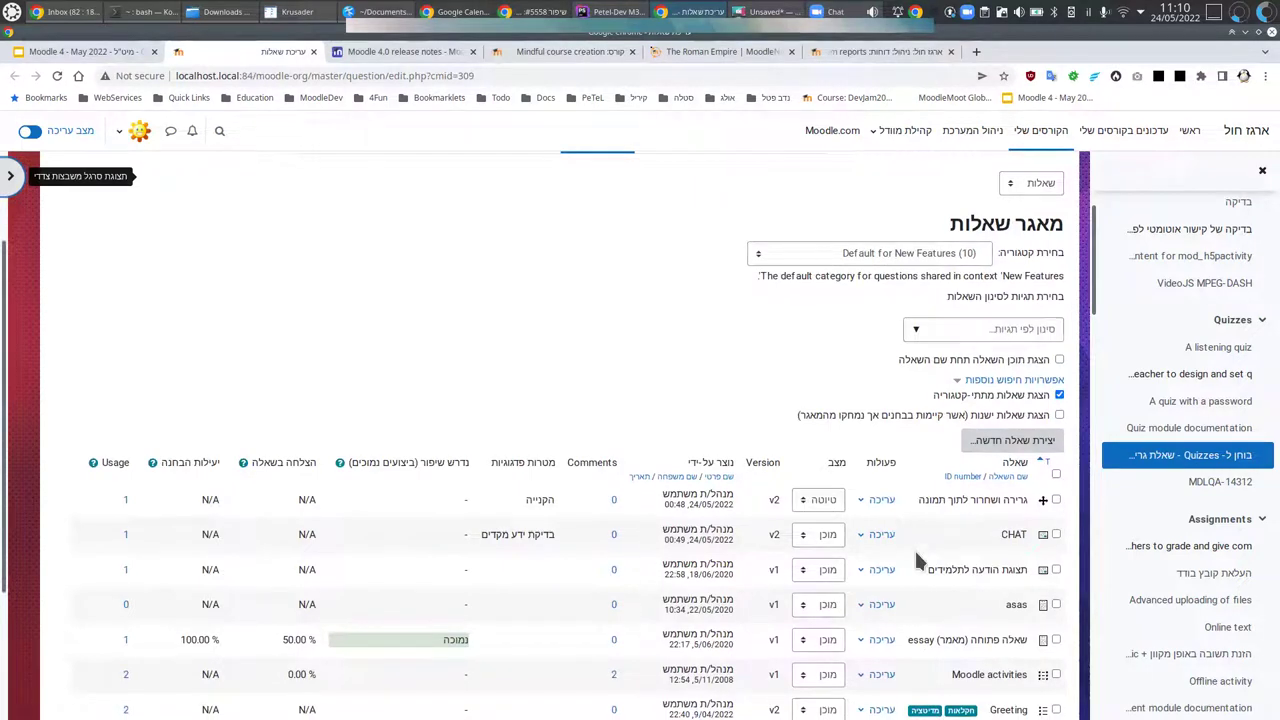
scroll(914, 548, "down", 2)
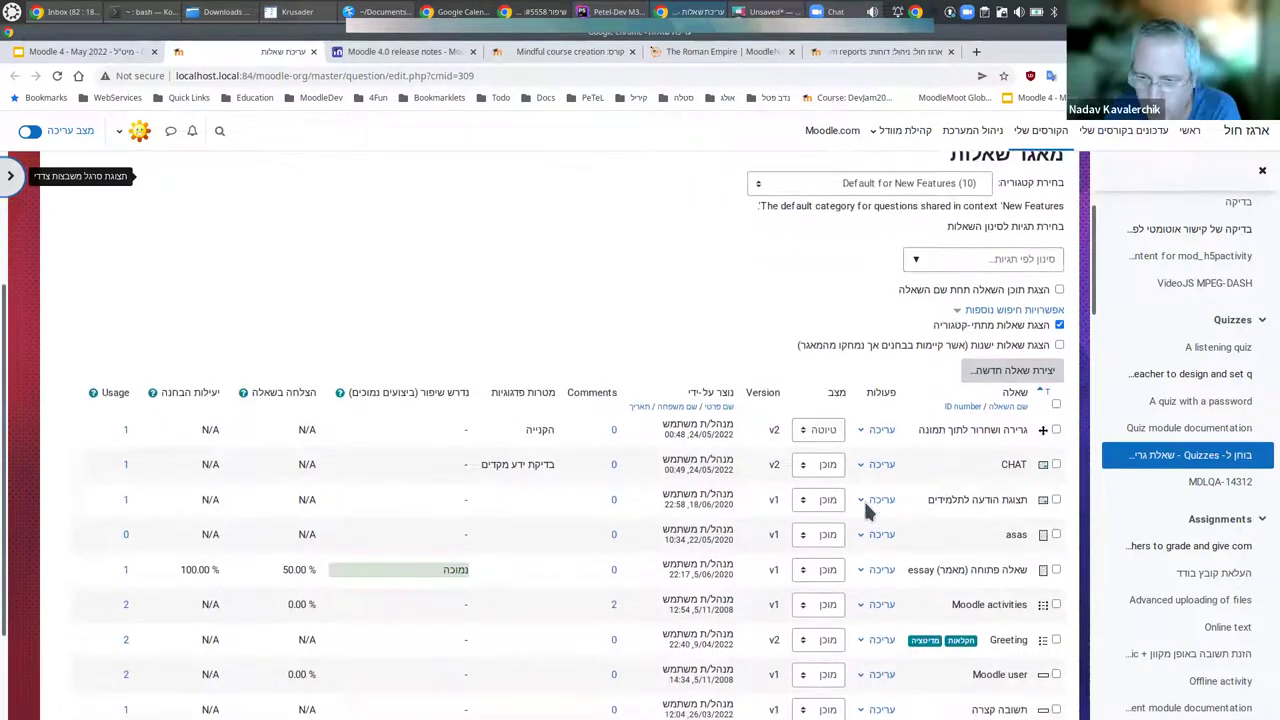
Highlight the version of the גרירה ושחרור לתוך תמונה question and view its status options without changing the status.
double_click(774, 428)
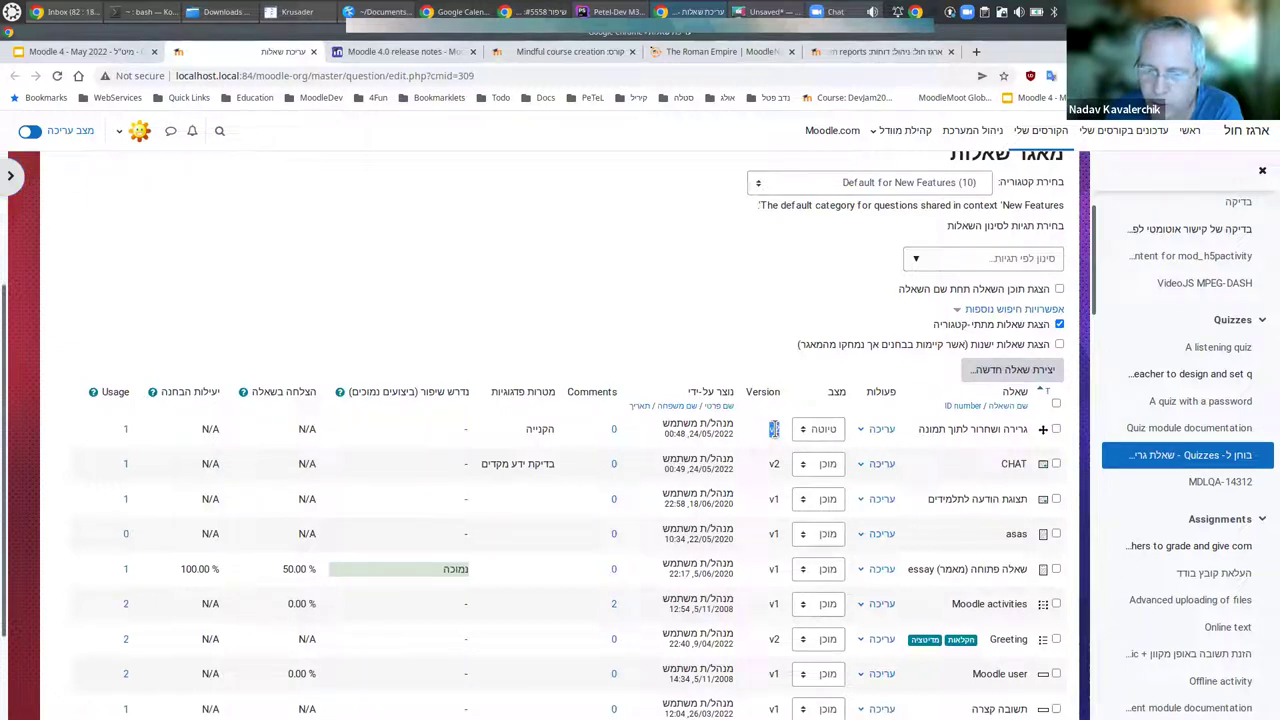
left_click(833, 428)
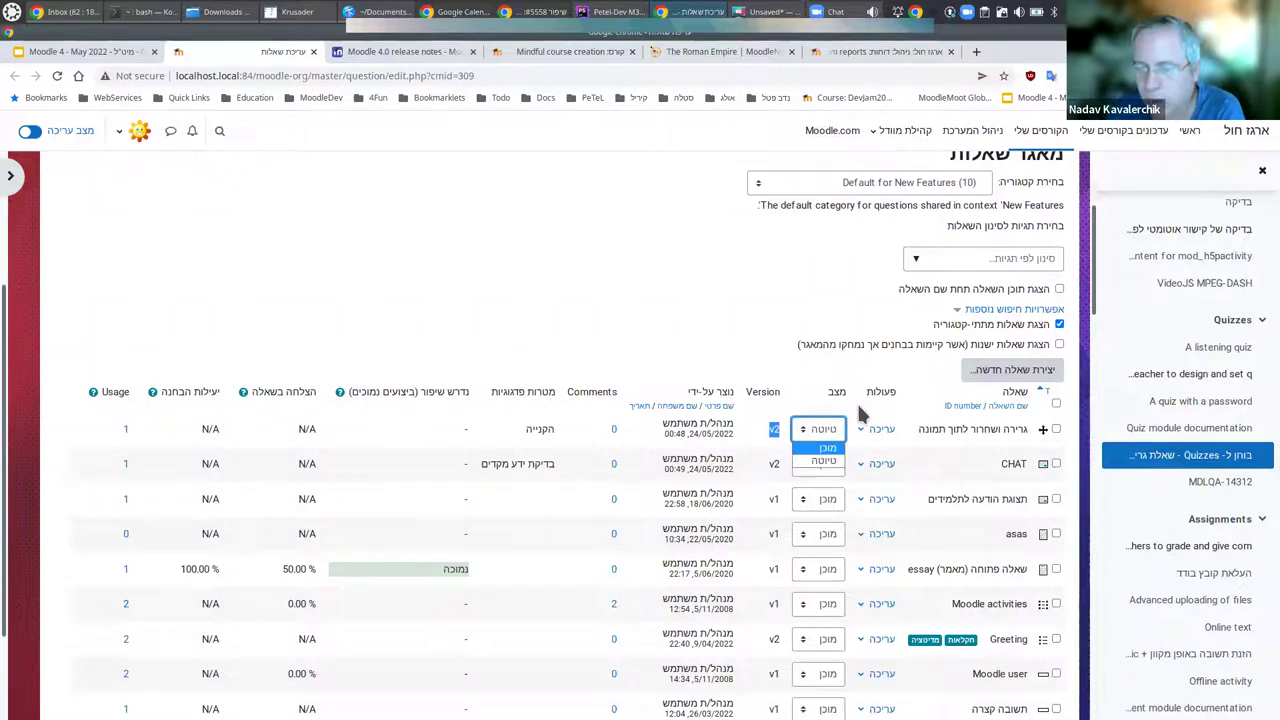
left_click(859, 402)
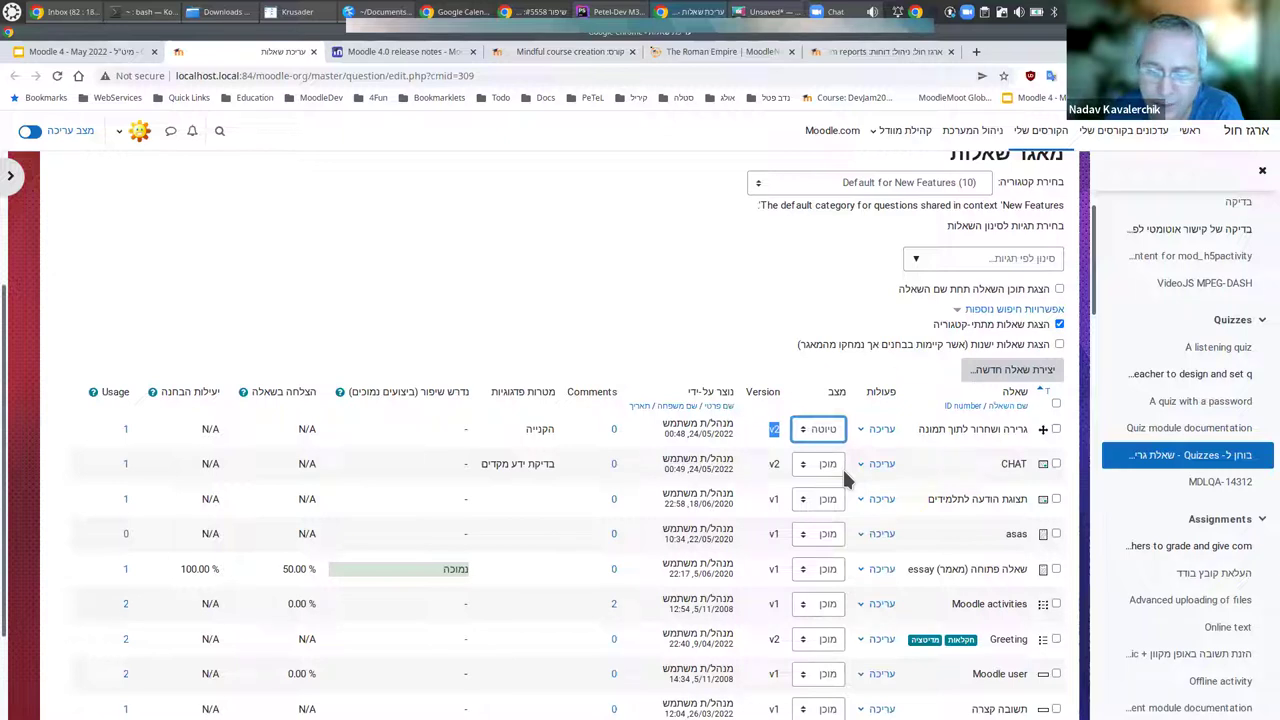
left_click(818, 410)
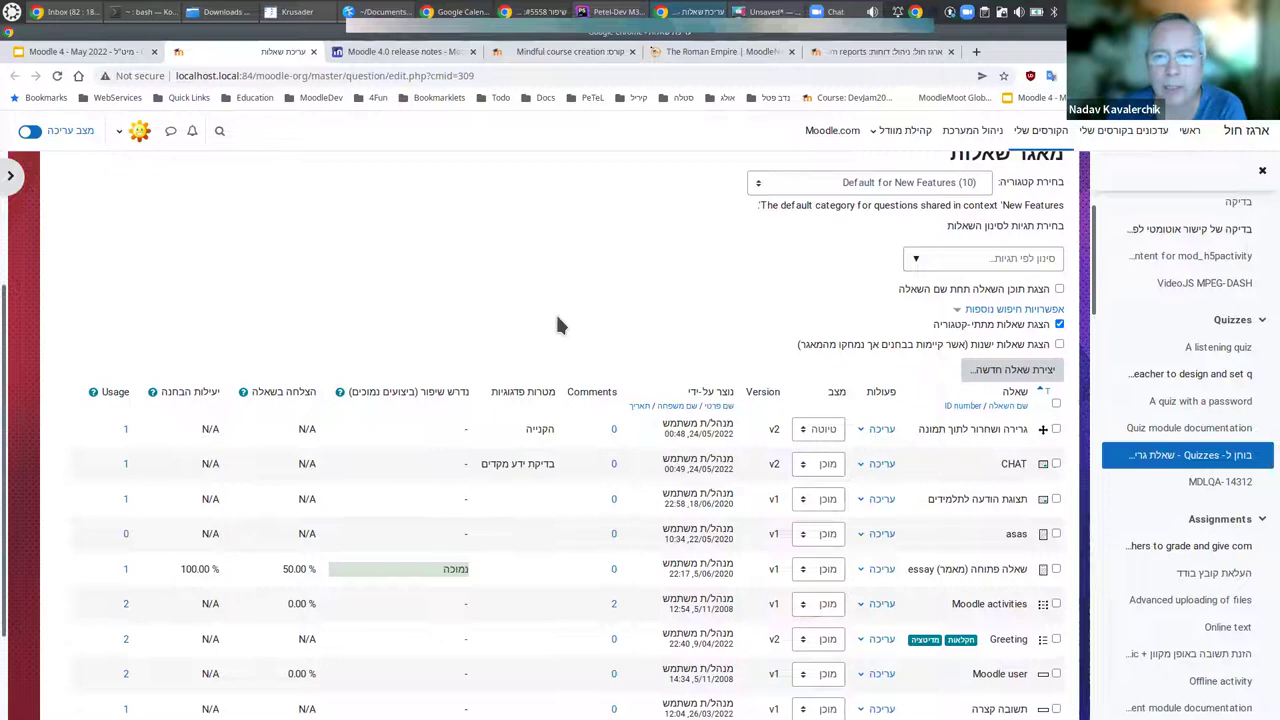
View the quiz's additional options, open its תוצאות page and view the available report types without switching reports.
scroll(597, 279, "up", 3)
left_click(519, 279)
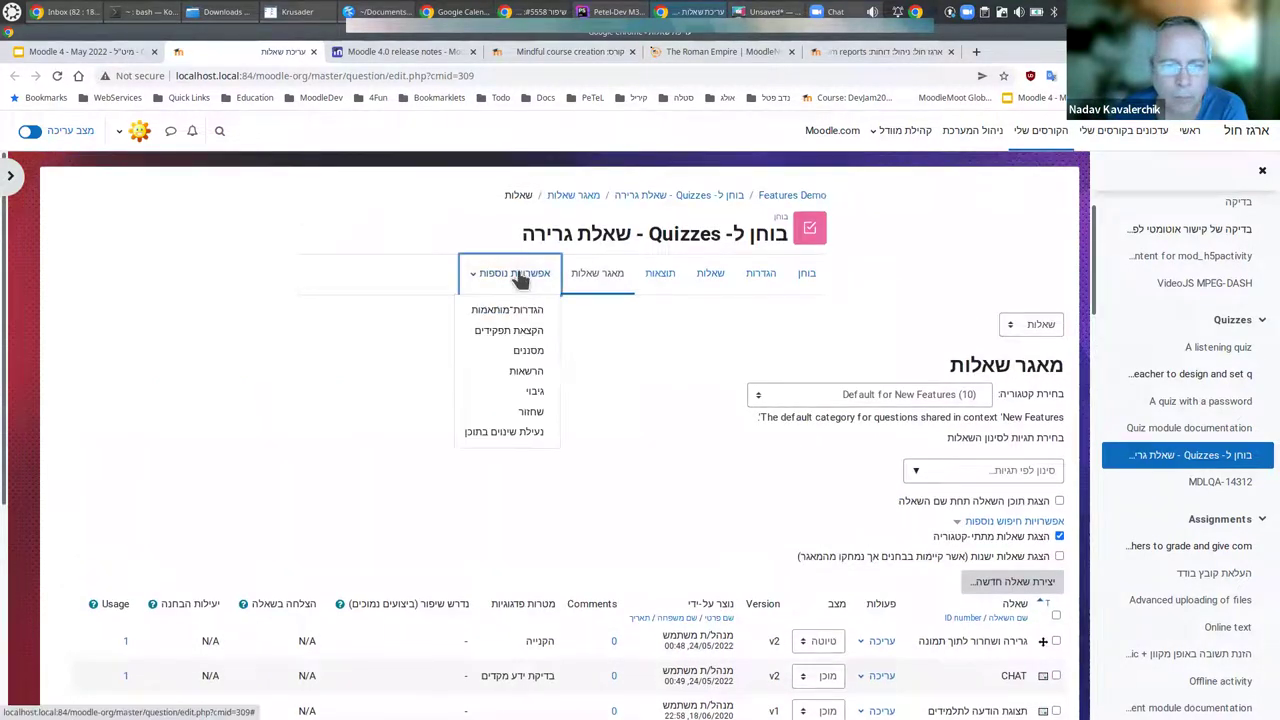
left_click(666, 283)
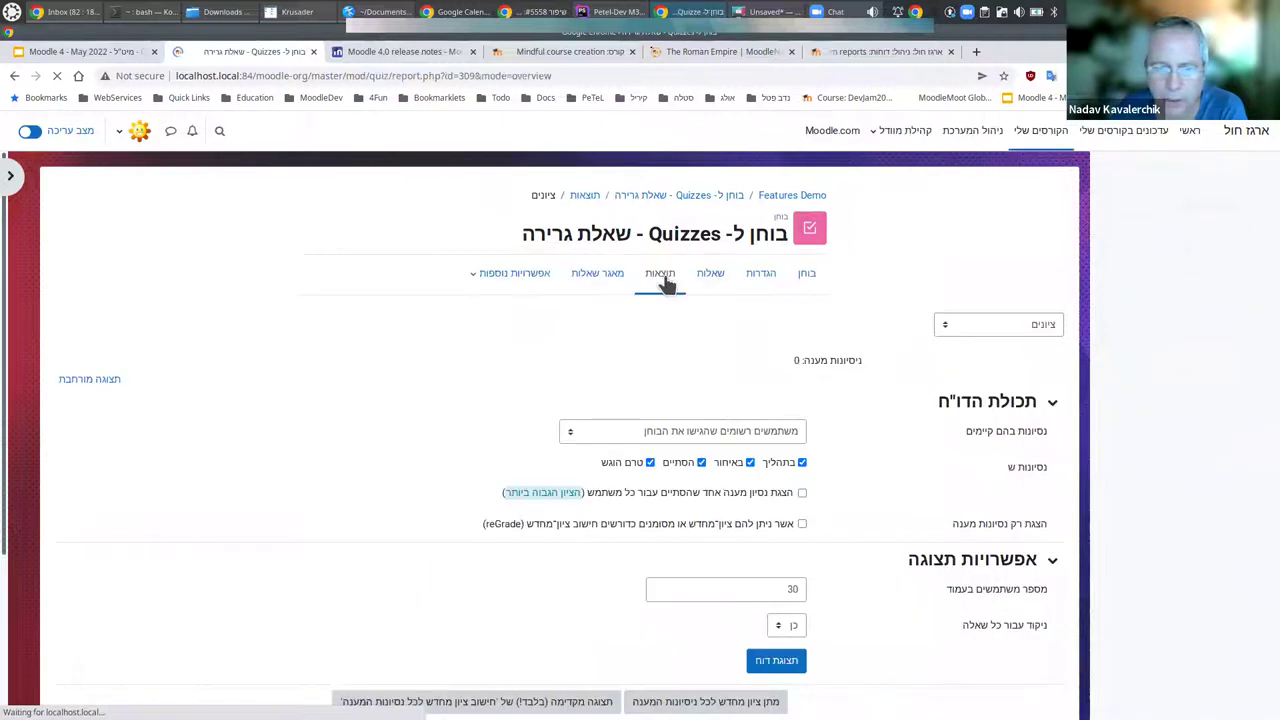
left_click(1035, 323)
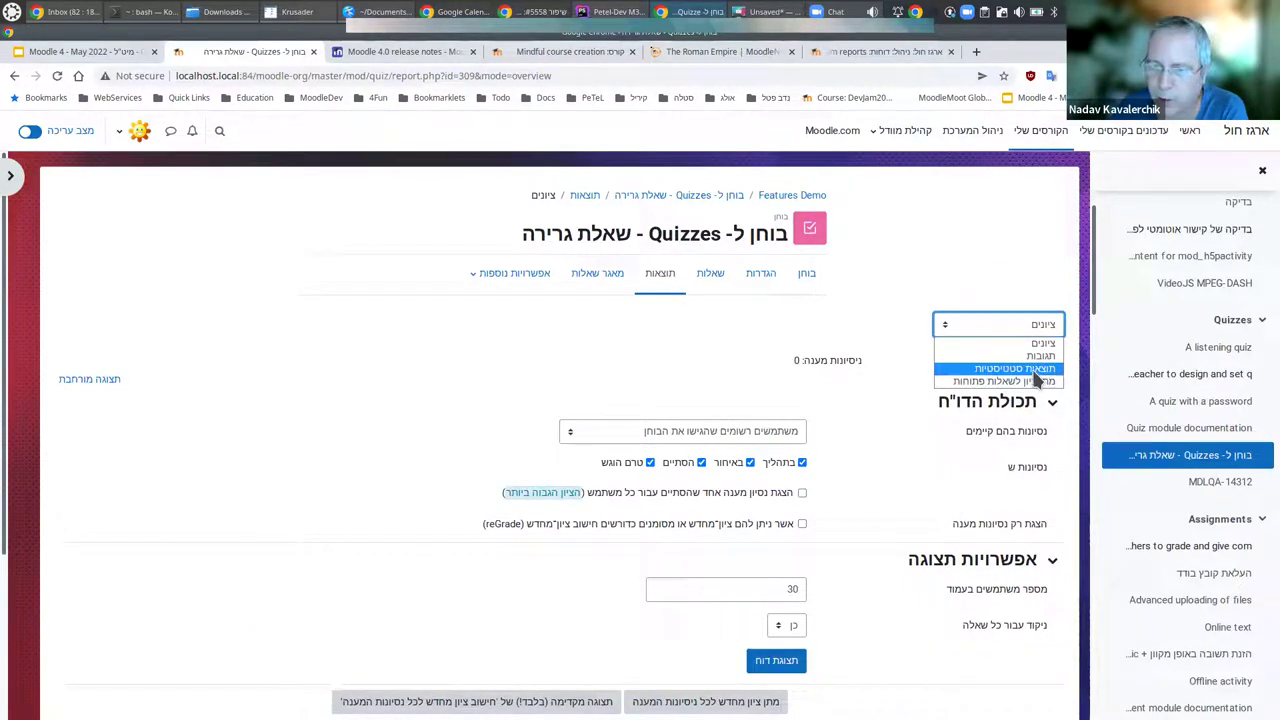
key("Up")
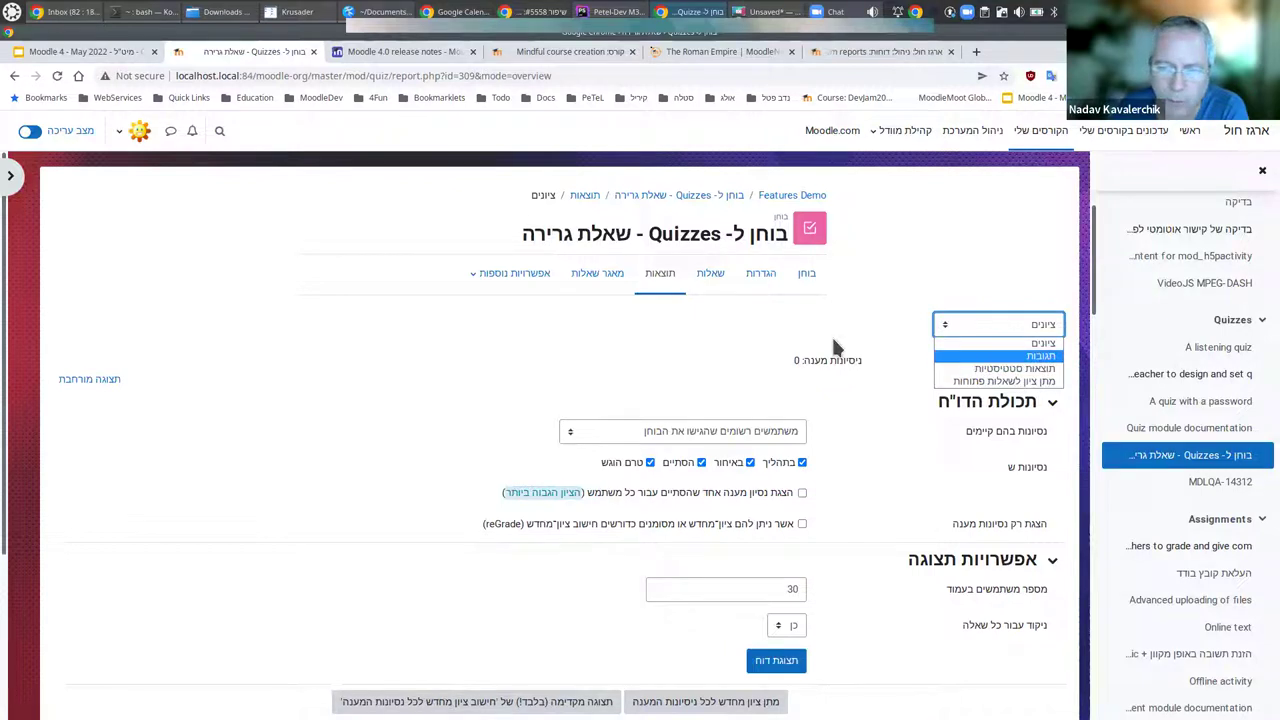
key("Escape")
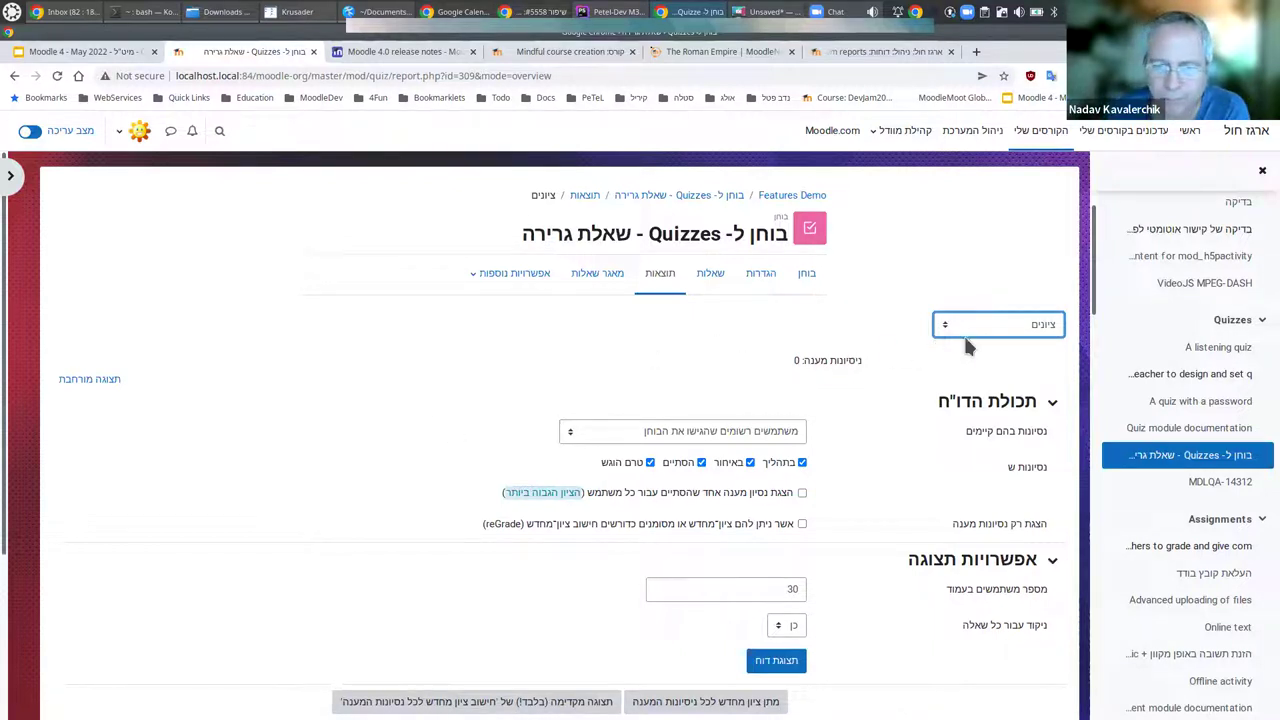
Return to the question bank, view where the Moodle activities question is used and close the Question usage dialog.
left_click(594, 282)
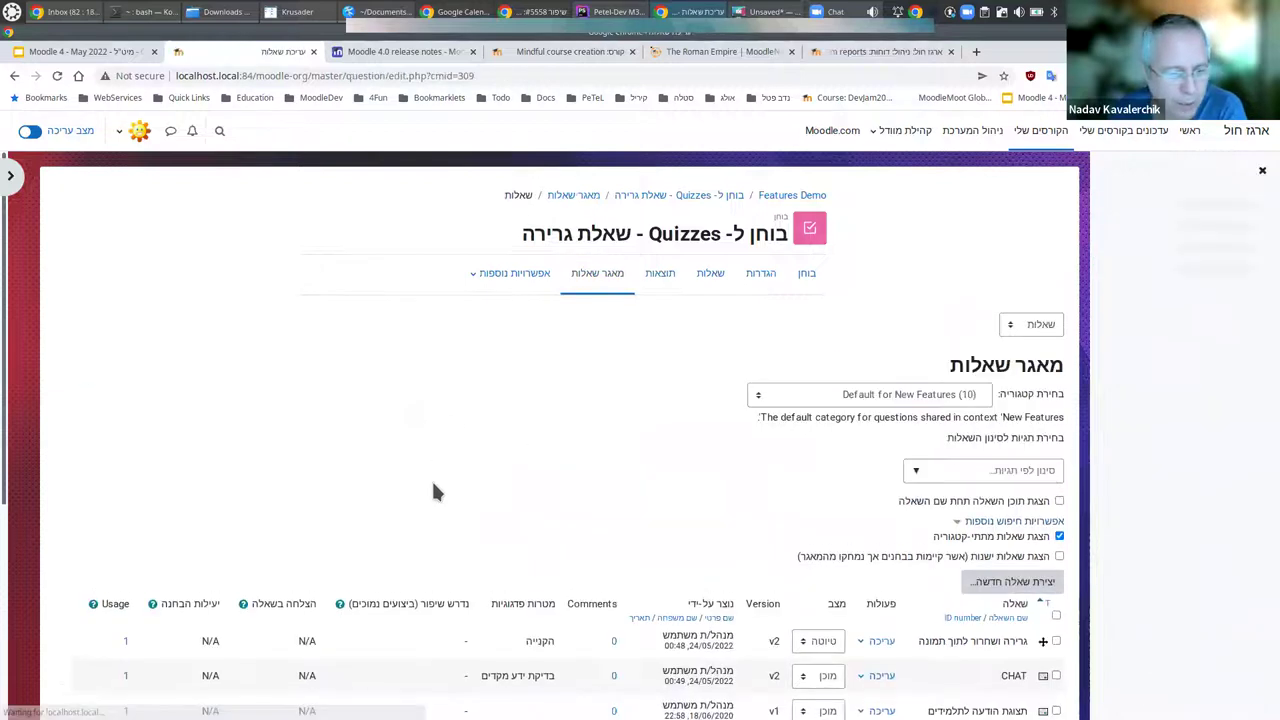
scroll(433, 490, "down", 2)
scroll(433, 490, "down", 1)
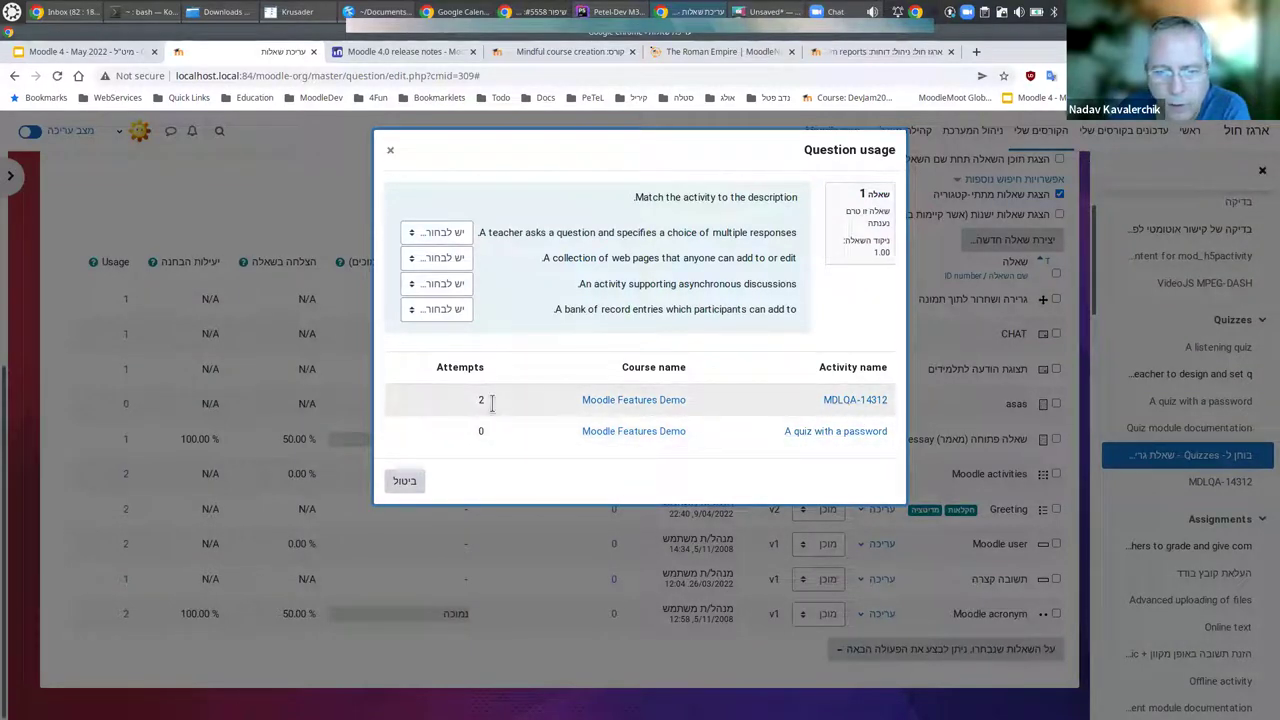
left_click(390, 150)
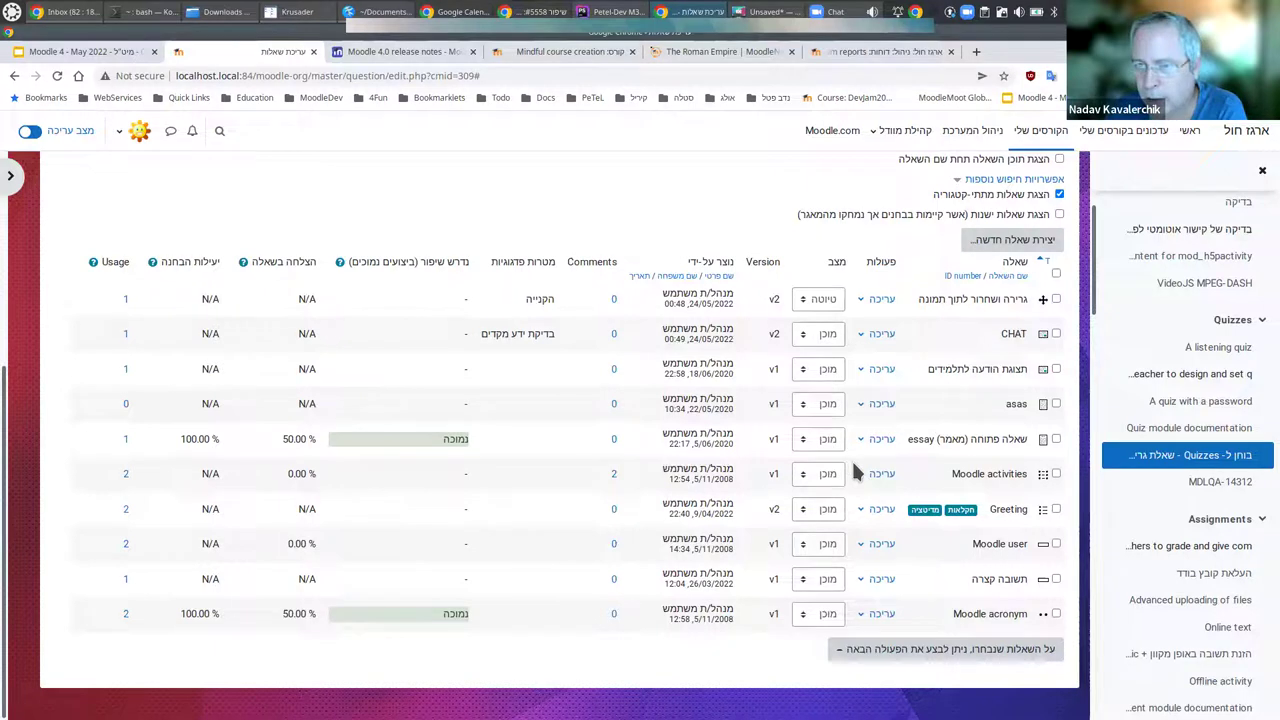
Switch the question bank from the question list to the קטגוריות page.
scroll(851, 458, "up", 1)
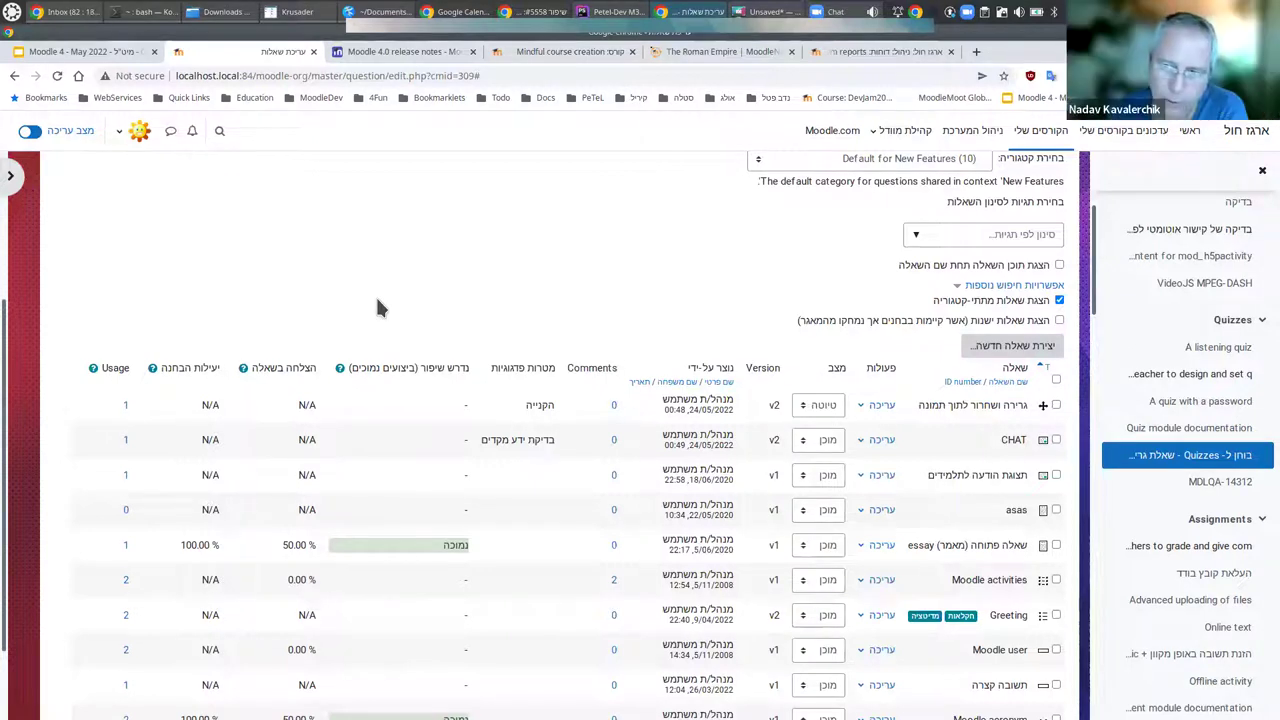
scroll(774, 301, "up", 3)
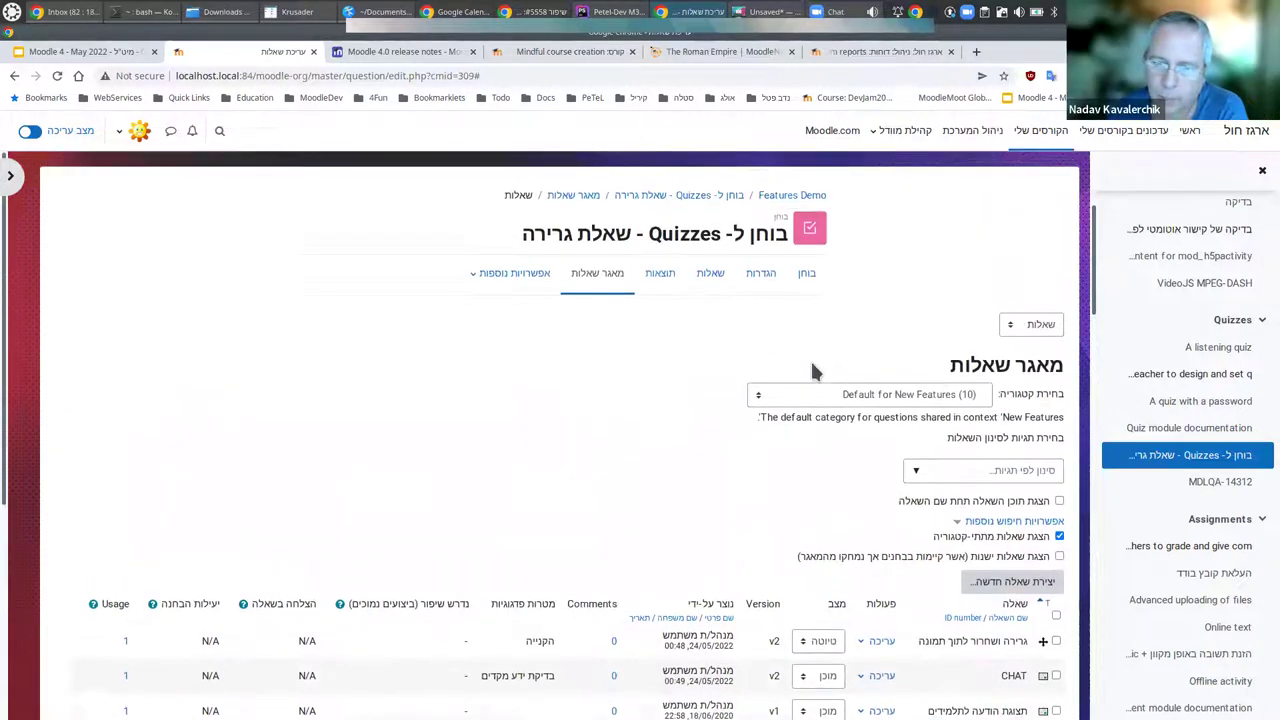
left_click(1027, 325)
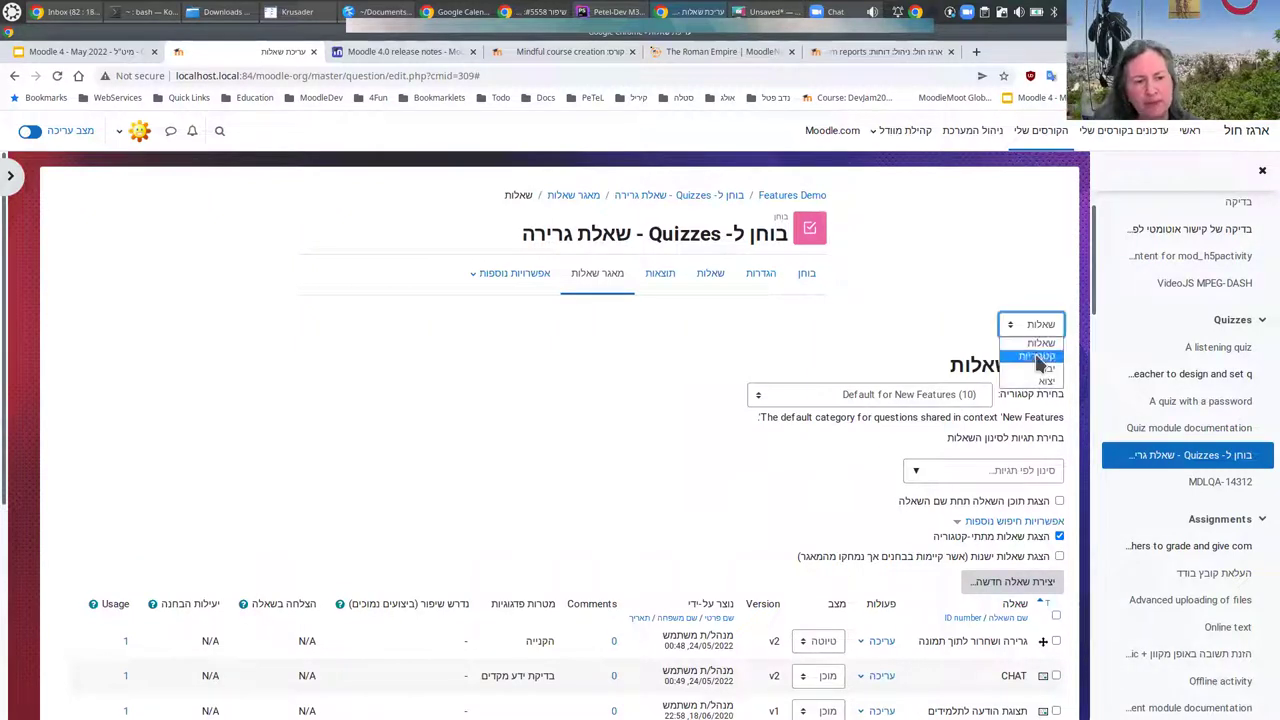
left_click(1037, 358)
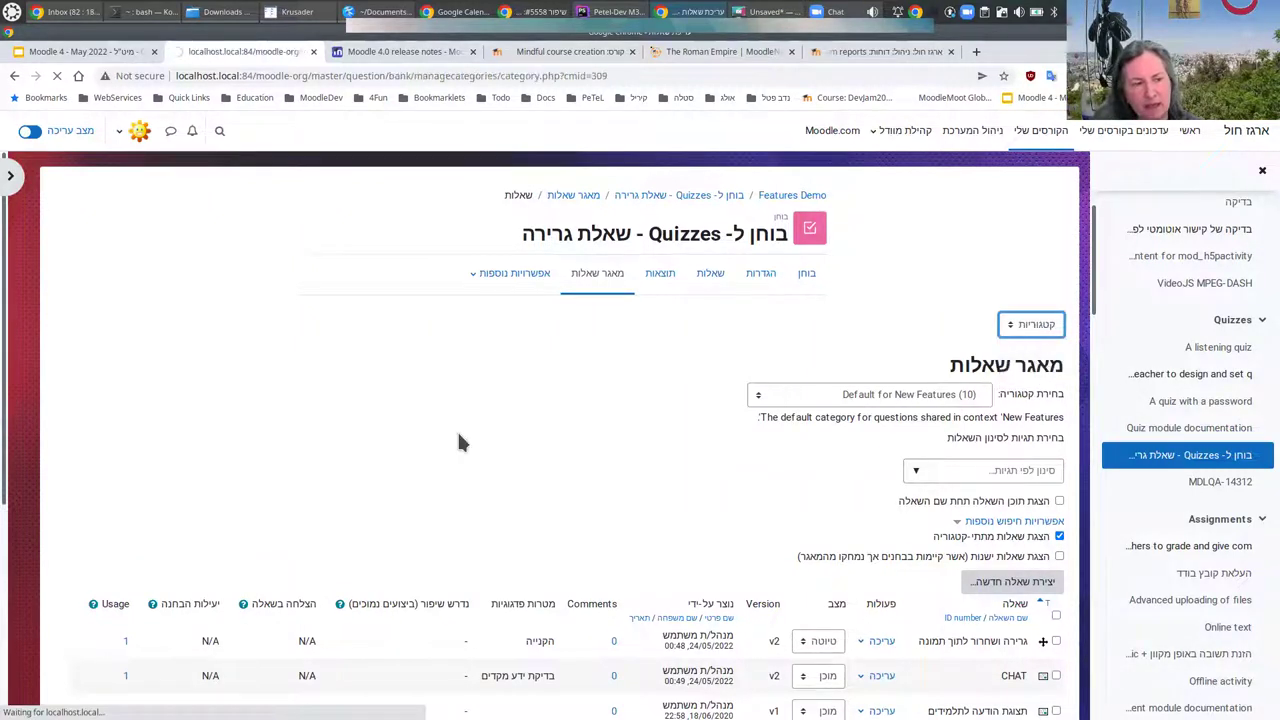
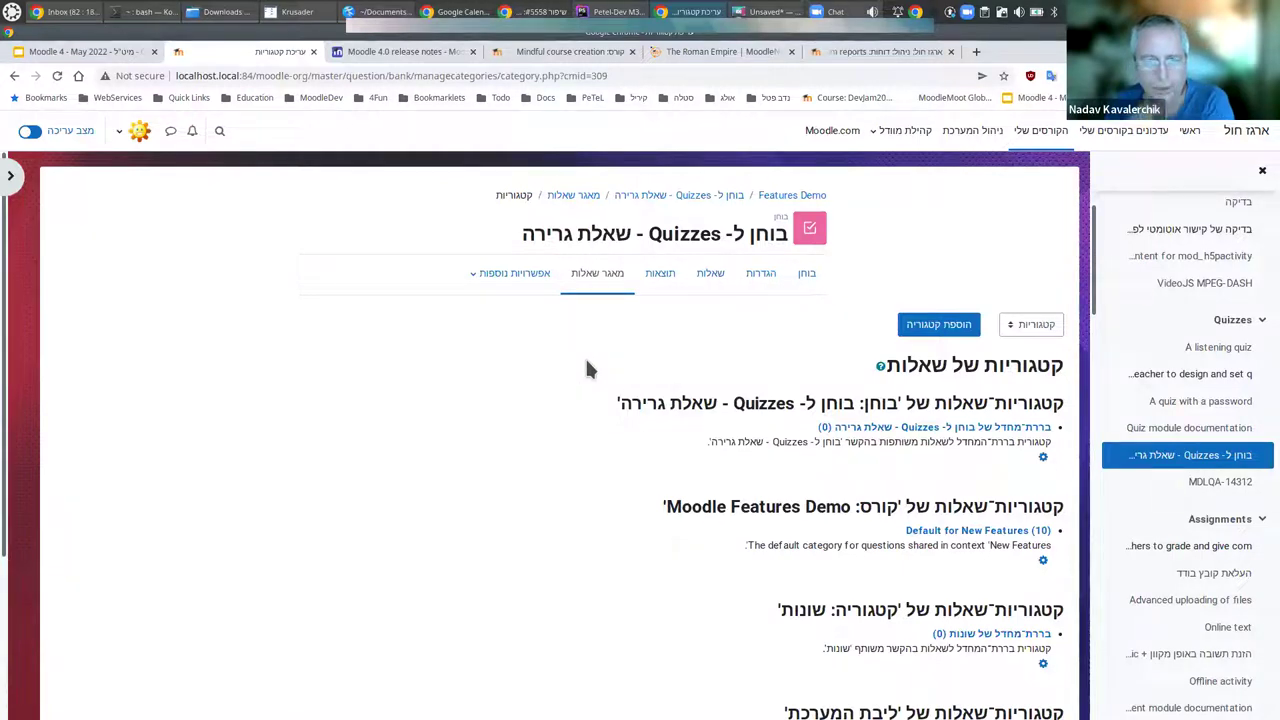
Go back to the question list and highlight the מטרות פדגוגיות column heading in the table.
right_click(549, 358)
key("r")
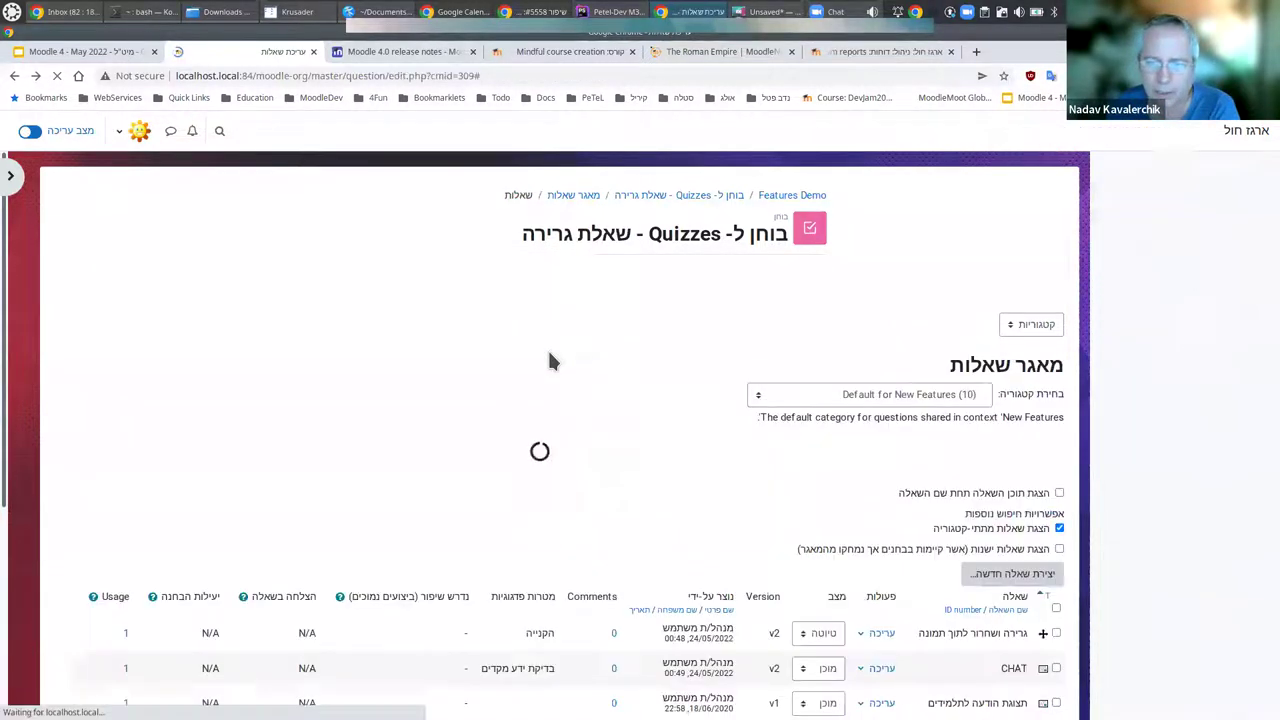
scroll(420, 494, "down", 1)
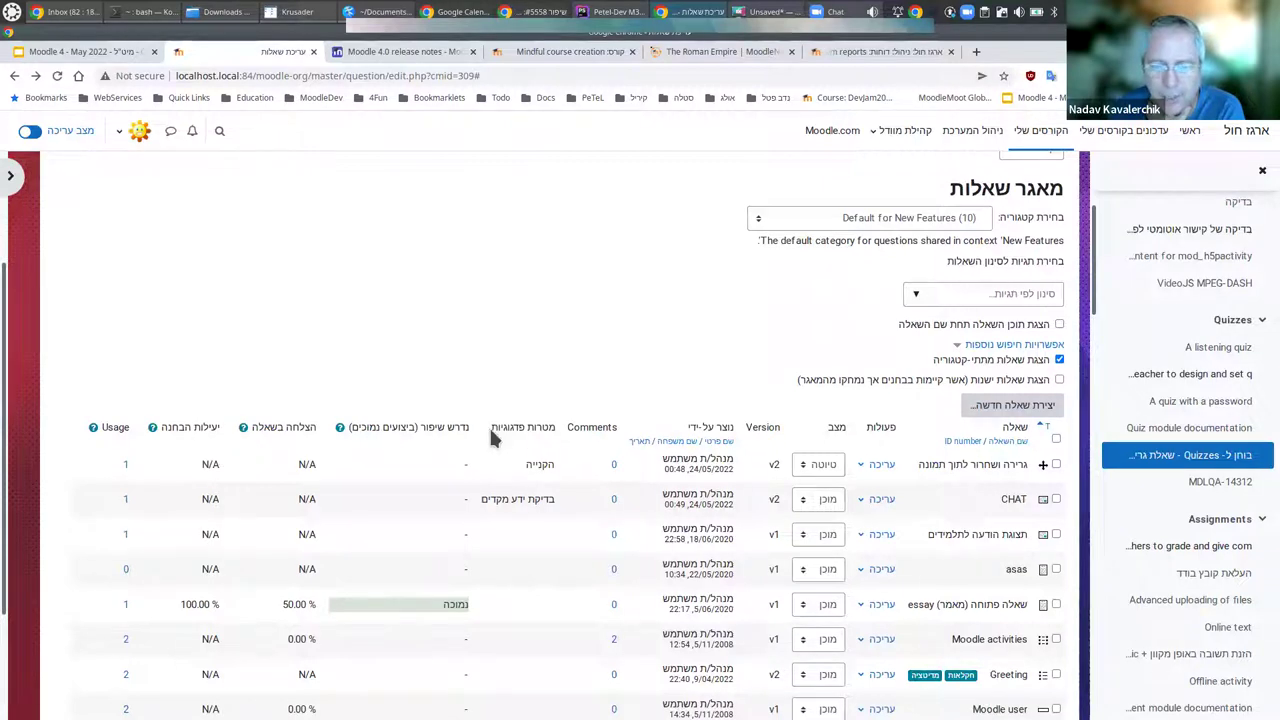
left_click_drag(489, 428, 555, 428)
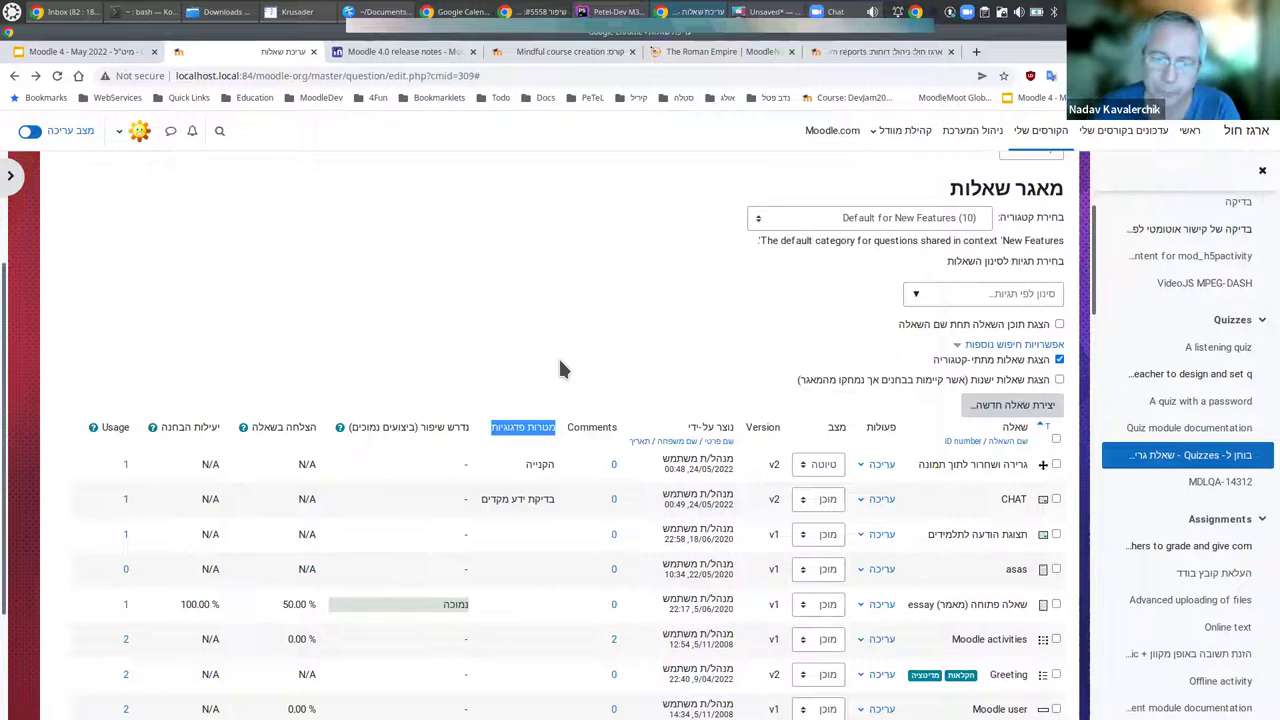
left_click(501, 435)
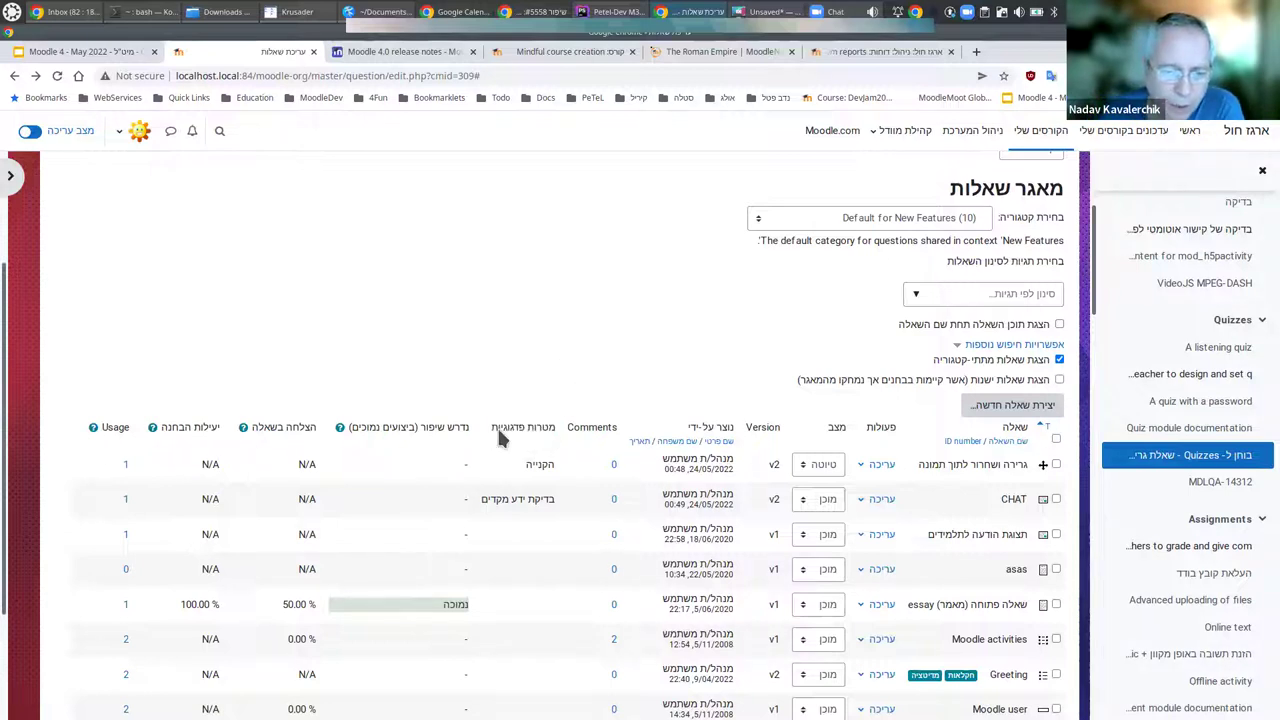
left_click_drag(497, 430, 556, 430)
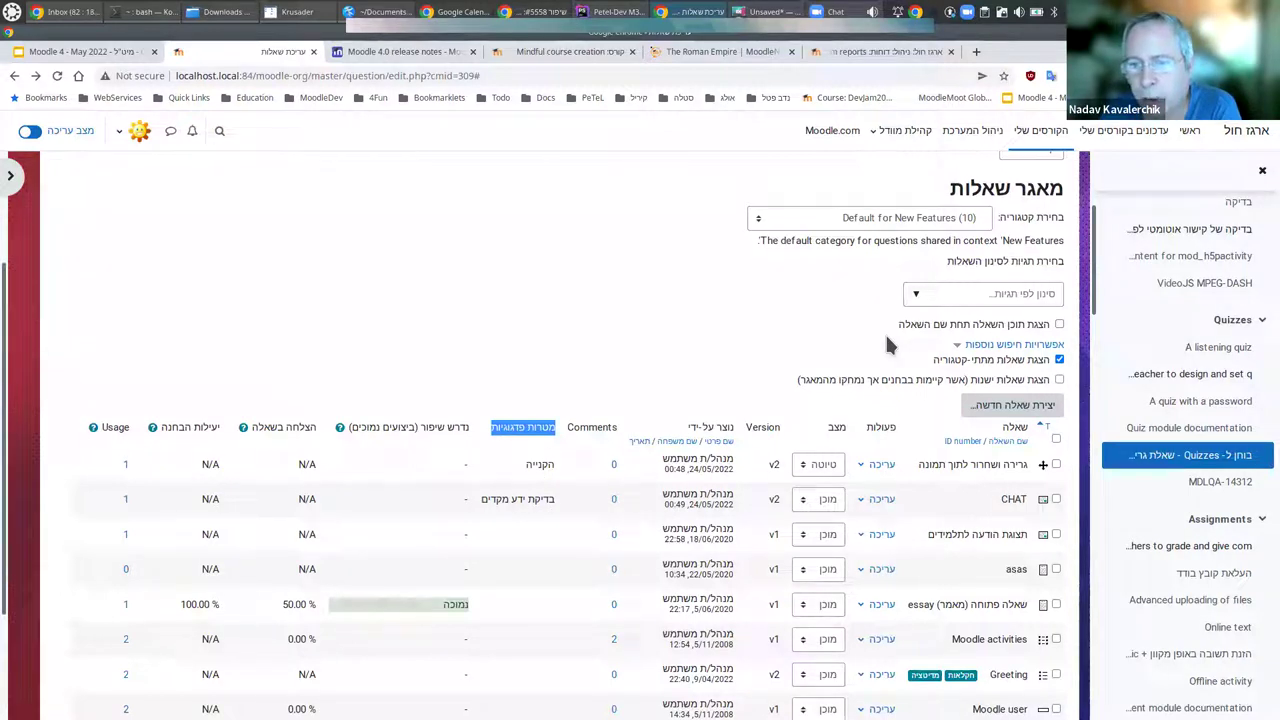
scroll(889, 345, "up", 2)
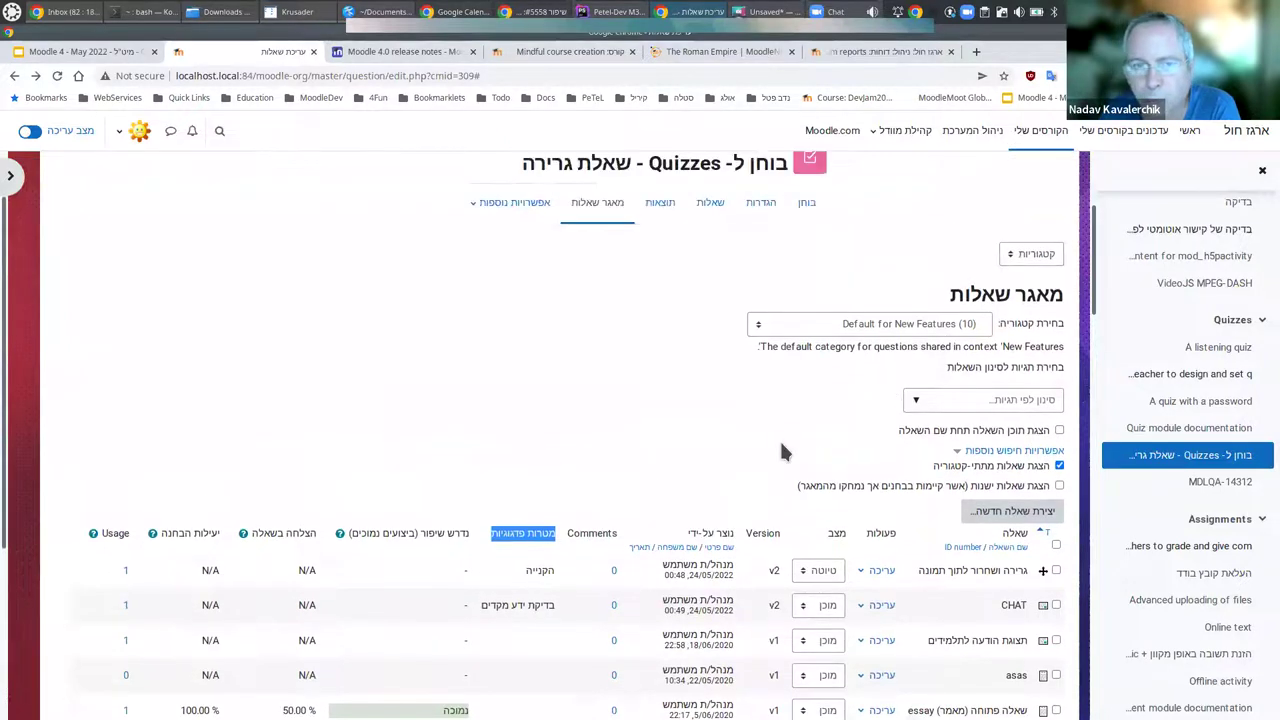
scroll(755, 462, "down", 1)
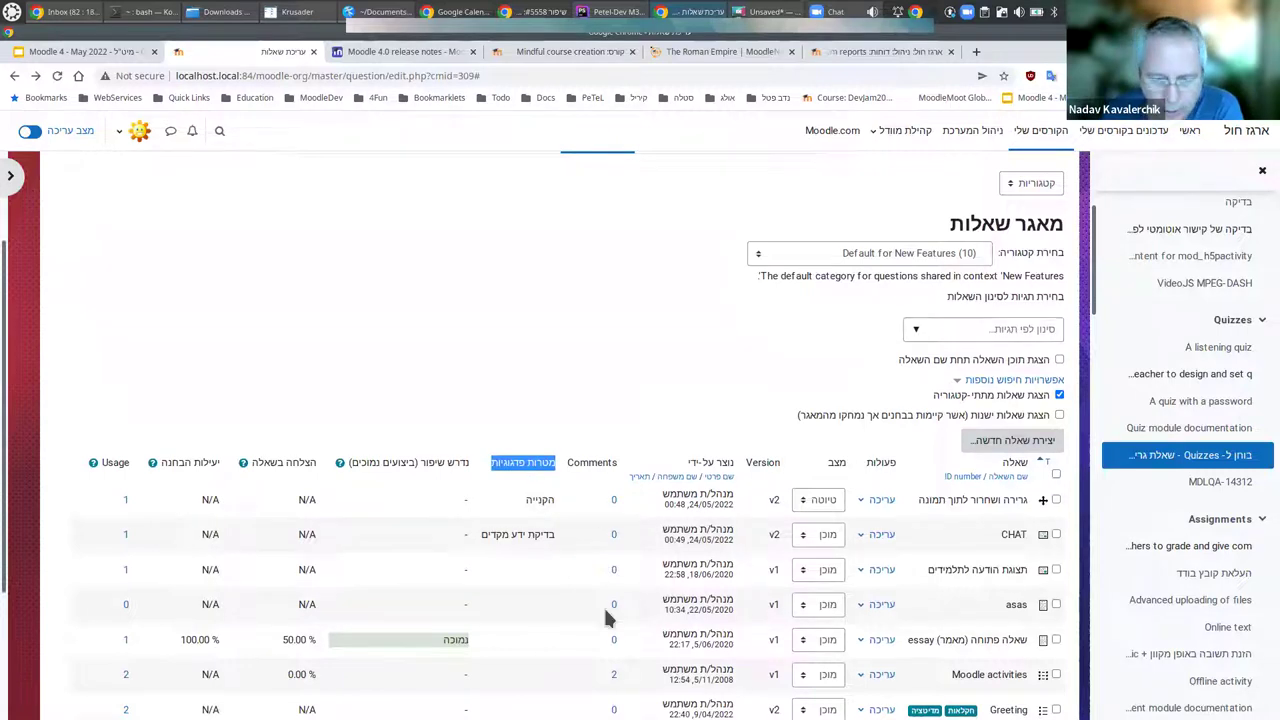
scroll(605, 612, "down", 2)
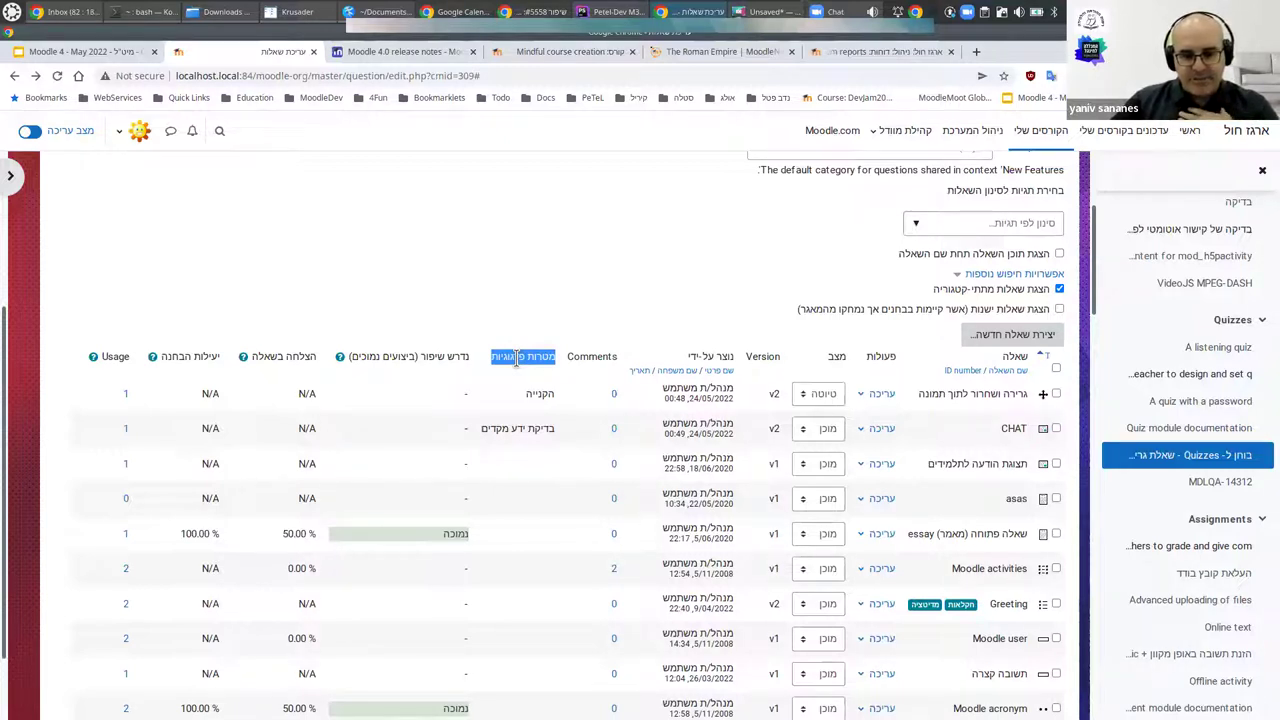
scroll(551, 329, "up", 5)
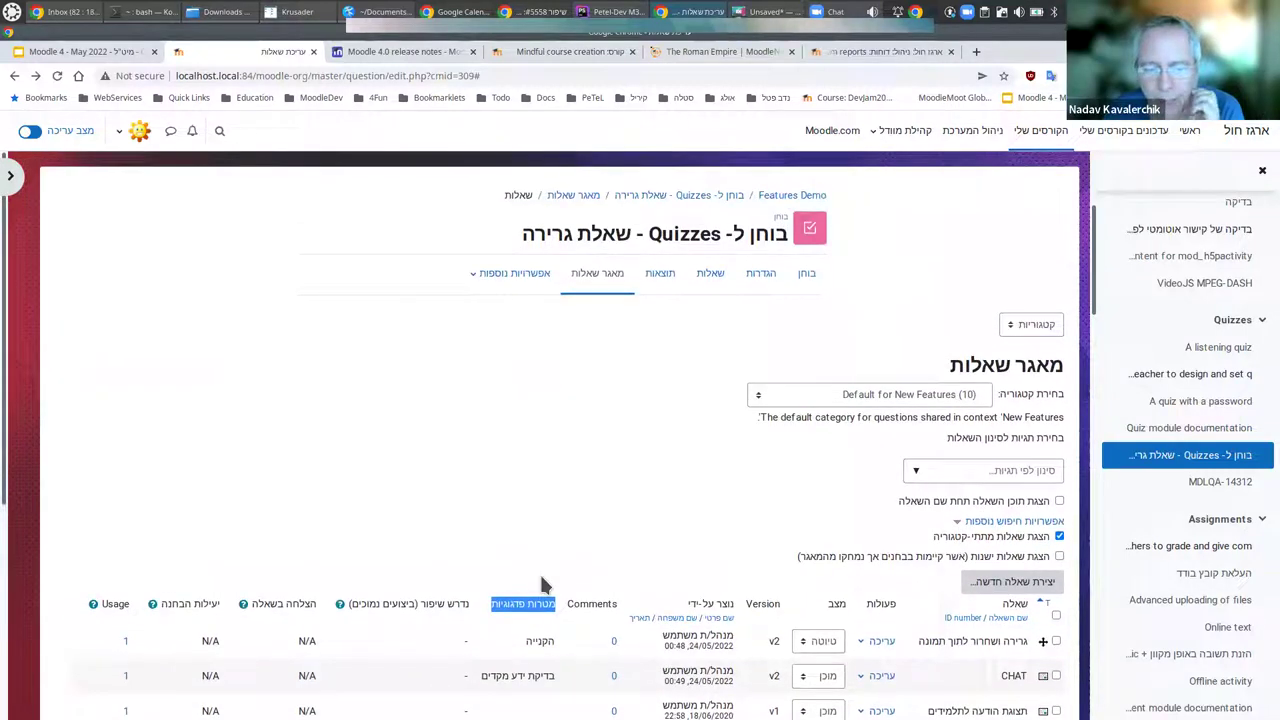
scroll(520, 560, "down", 2)
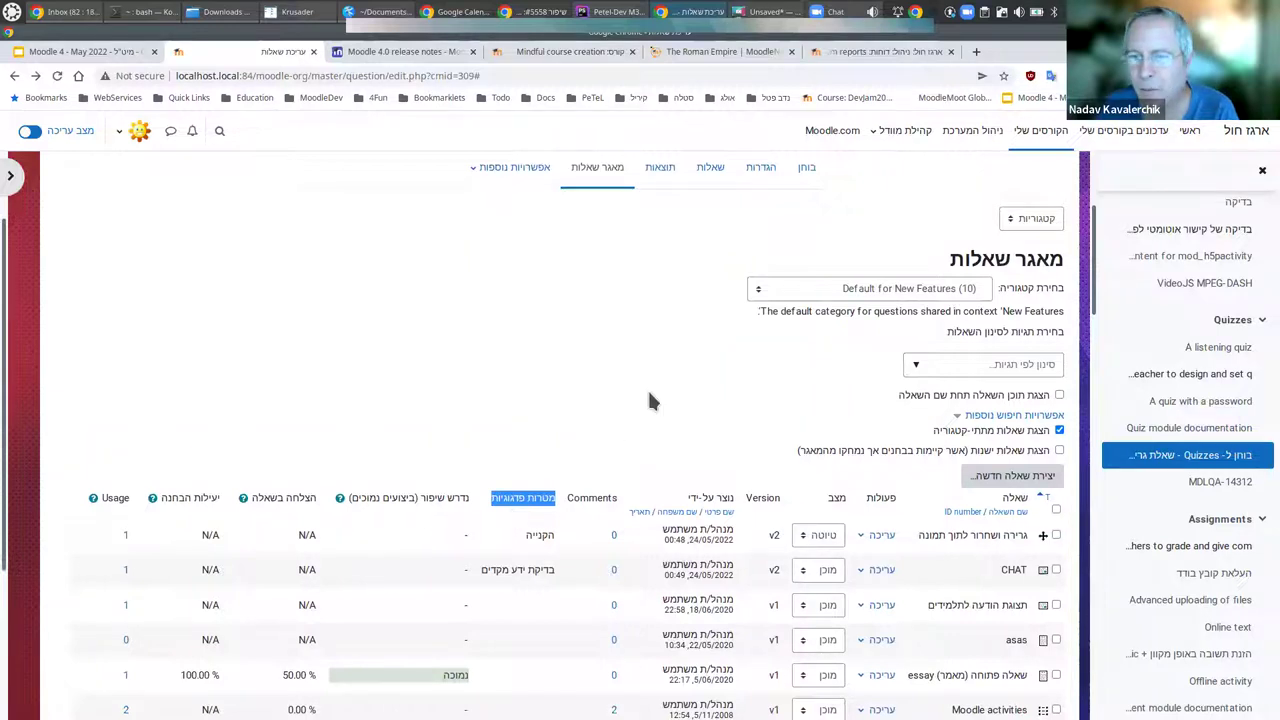
scroll(905, 340, "up", 2)
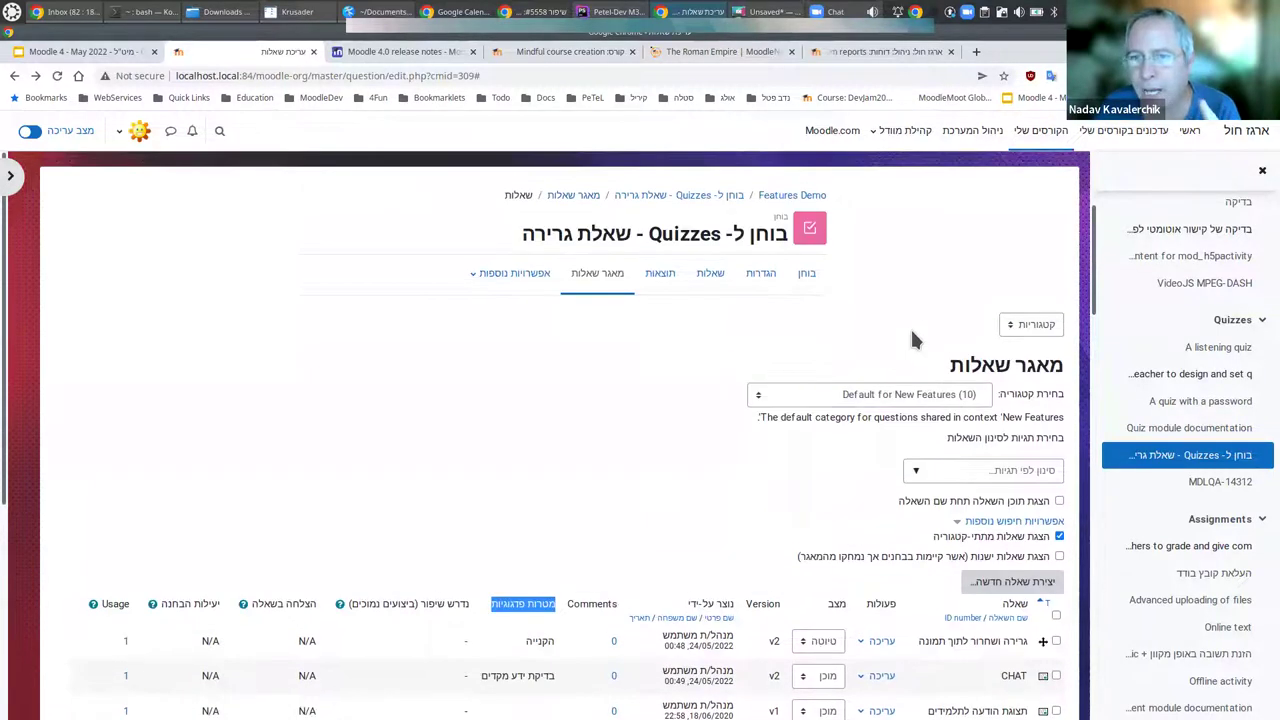
Open the Question custom fields page in the site administration and view the field types that can be added to the מחקר category.
left_click(976, 140)
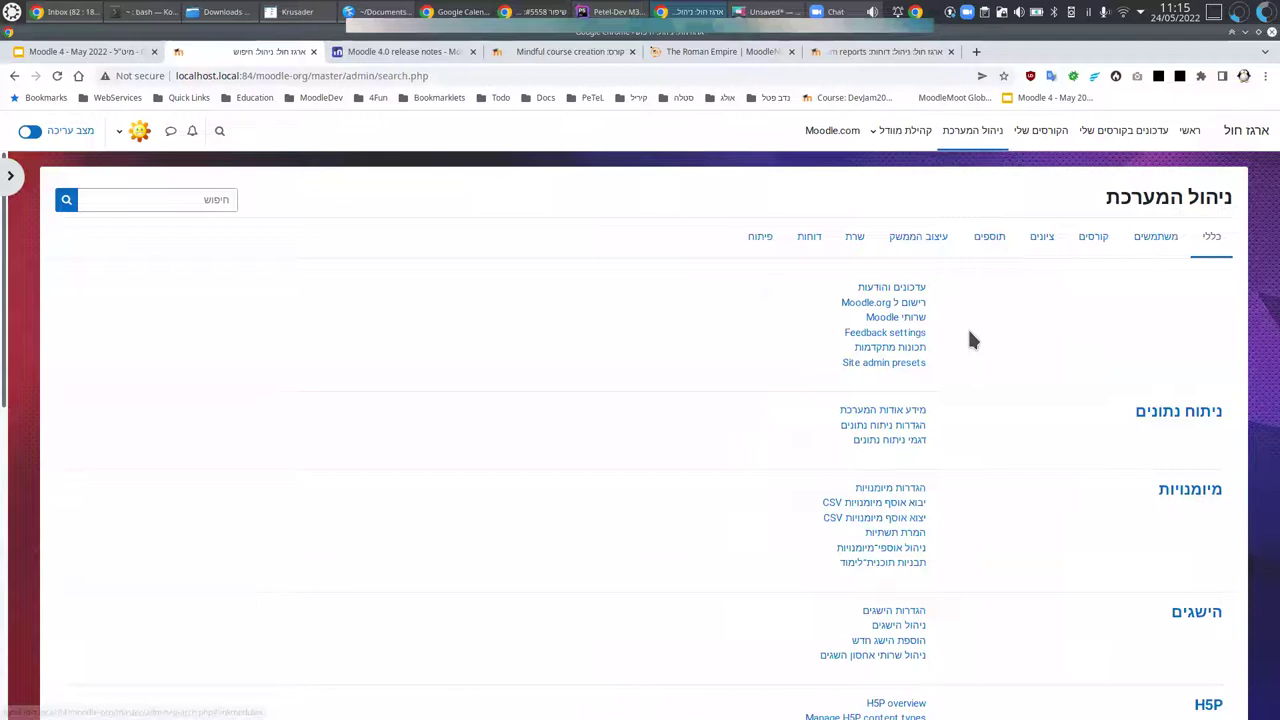
left_click(989, 236)
scroll(880, 615, "down", 10)
scroll(878, 615, "down", 15)
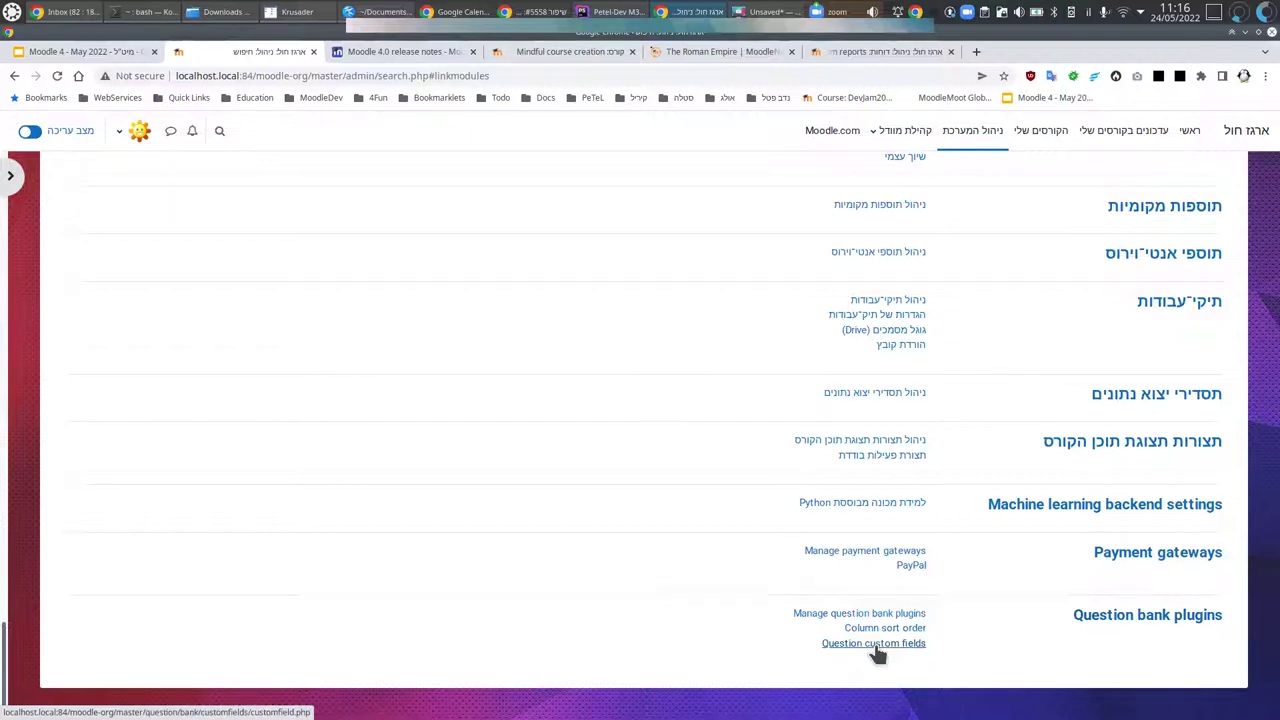
left_click(876, 645)
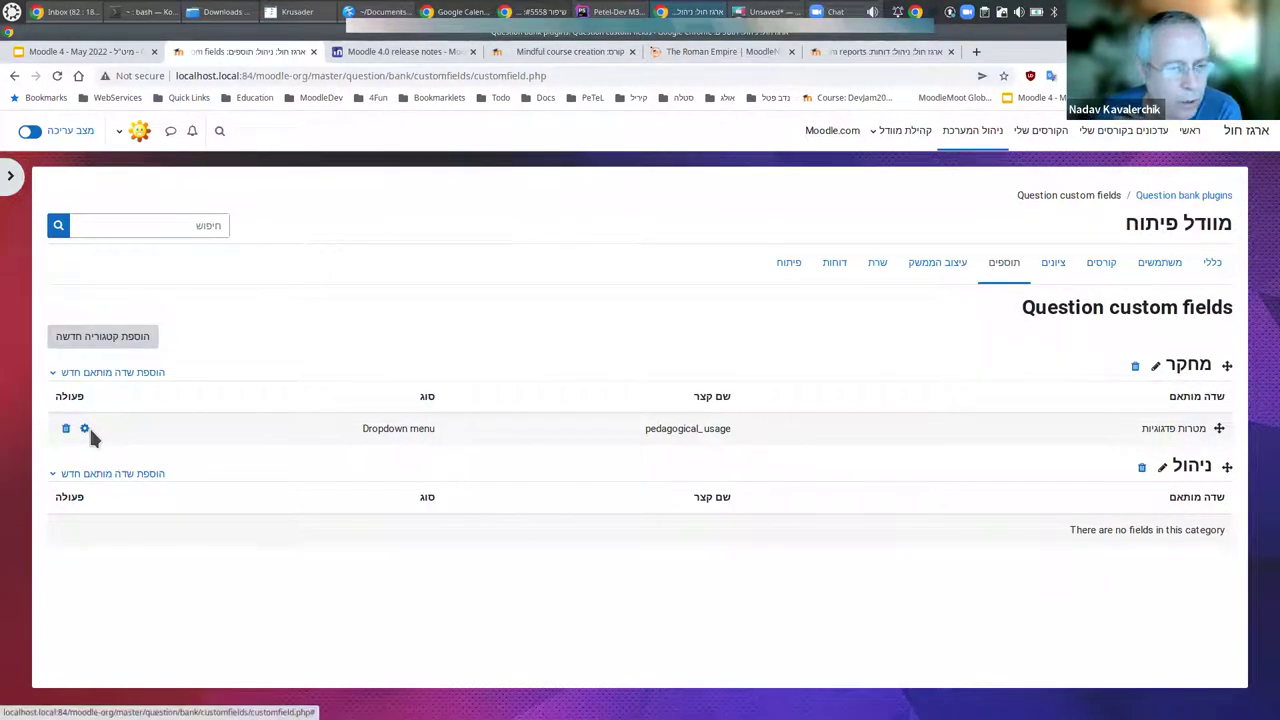
left_click(130, 373)
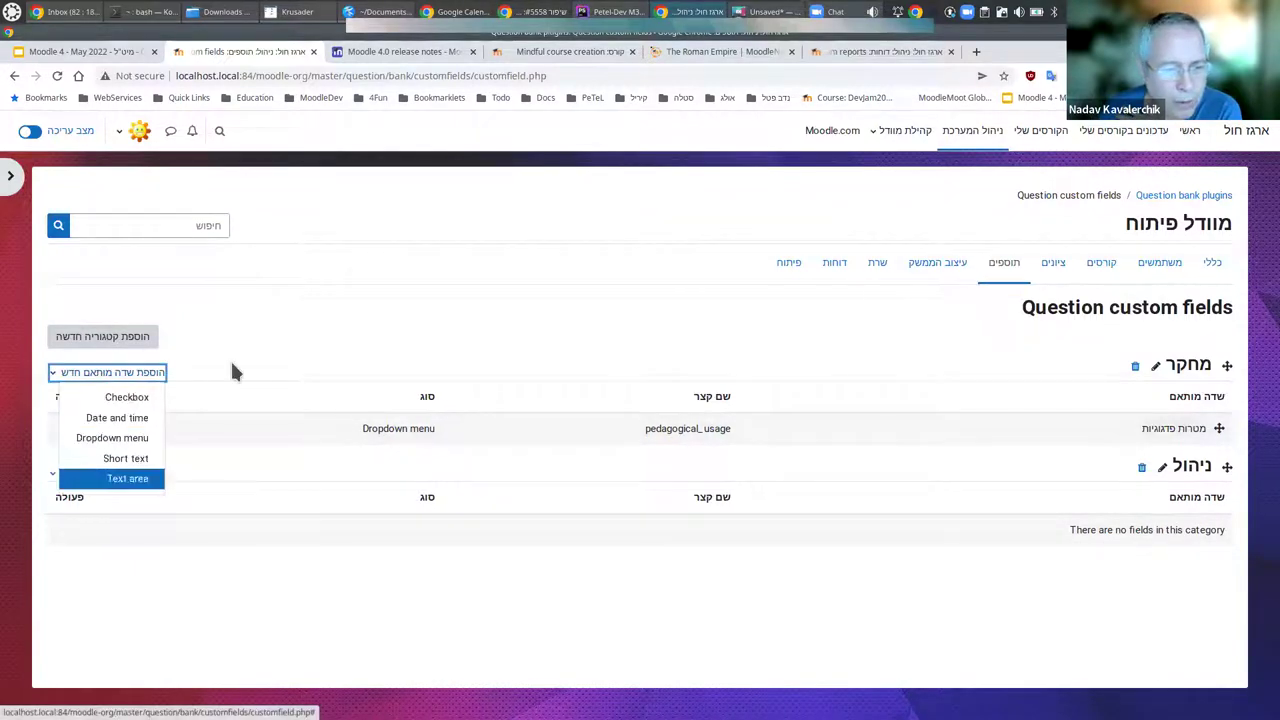
key("Escape")
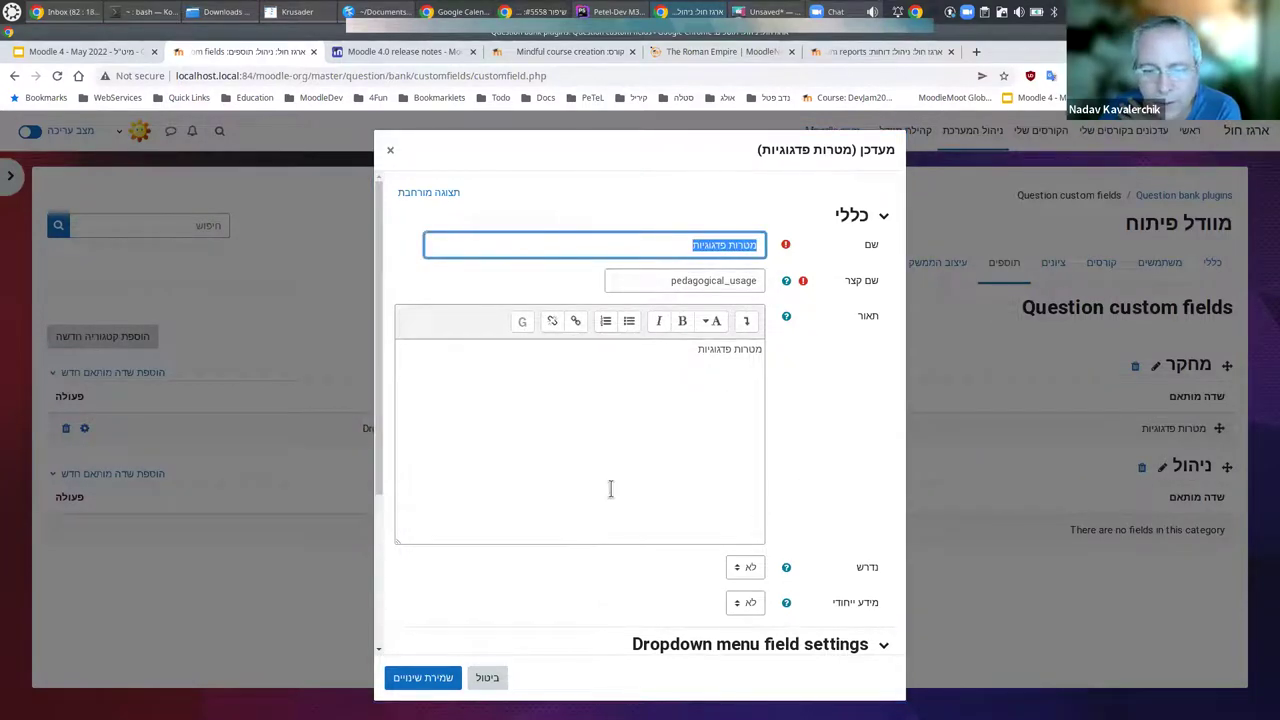
Examine the menu options in the מטרות פדגוגיות field's dropdown settings, highlighting individual entries, and close the field's dialog without saving.
scroll(480, 480, "down", 2)
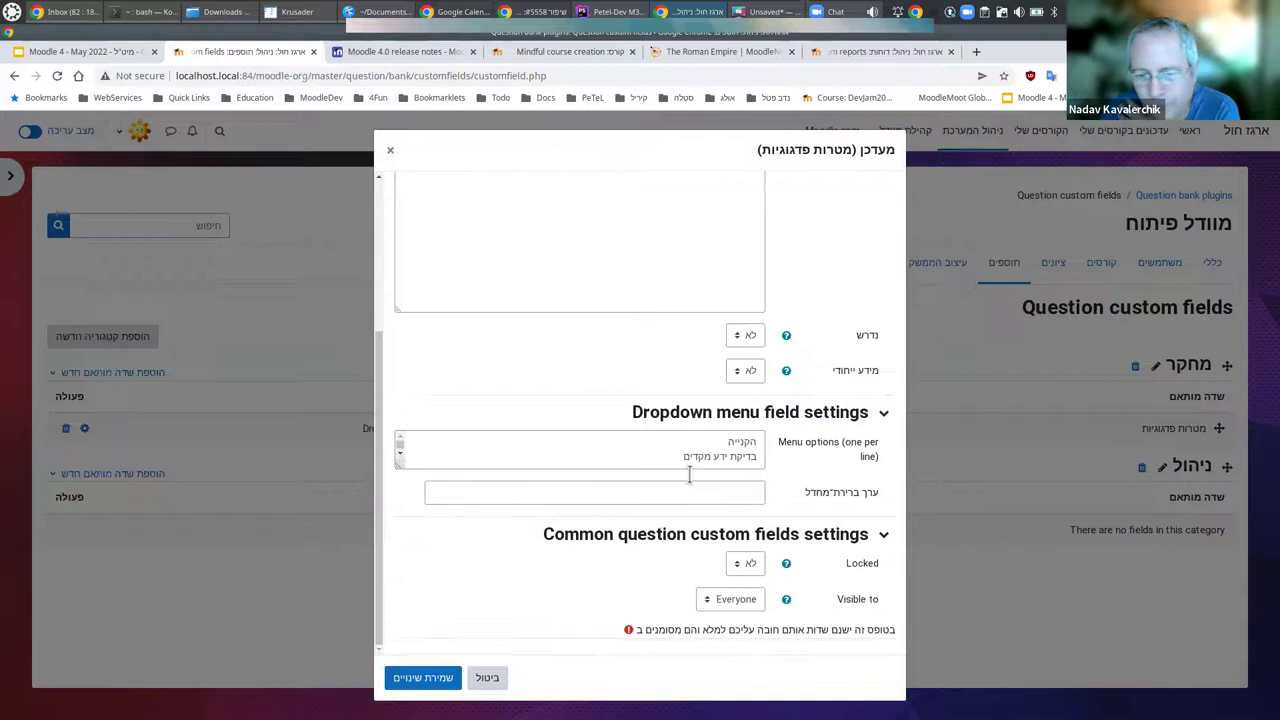
left_click(757, 468)
left_click(745, 475)
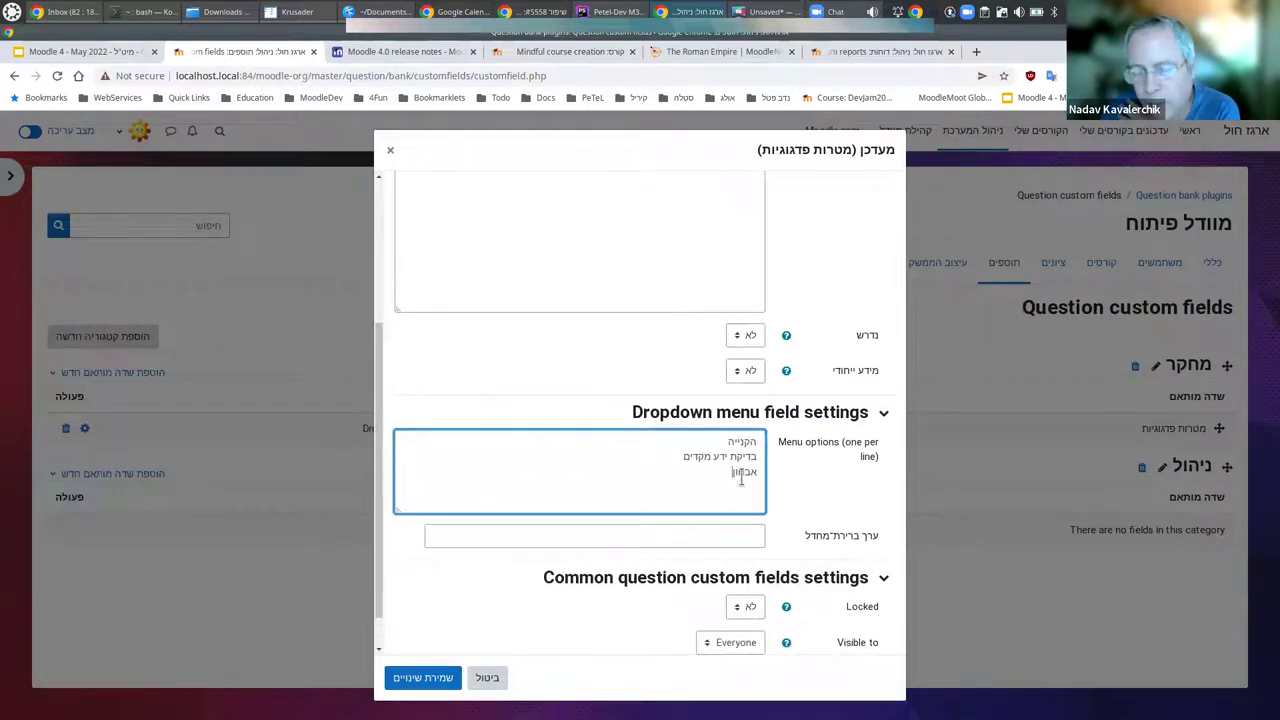
key("ctrl+a")
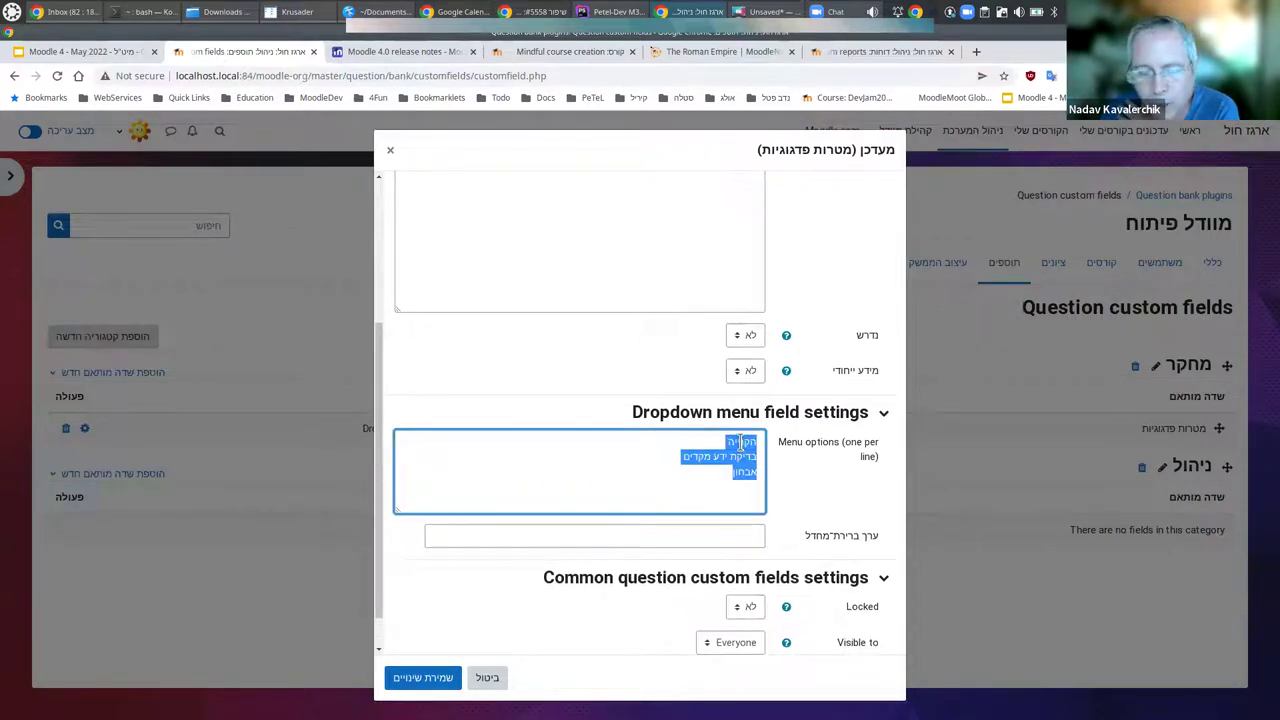
key("shift+Up")
key("shift+Up")
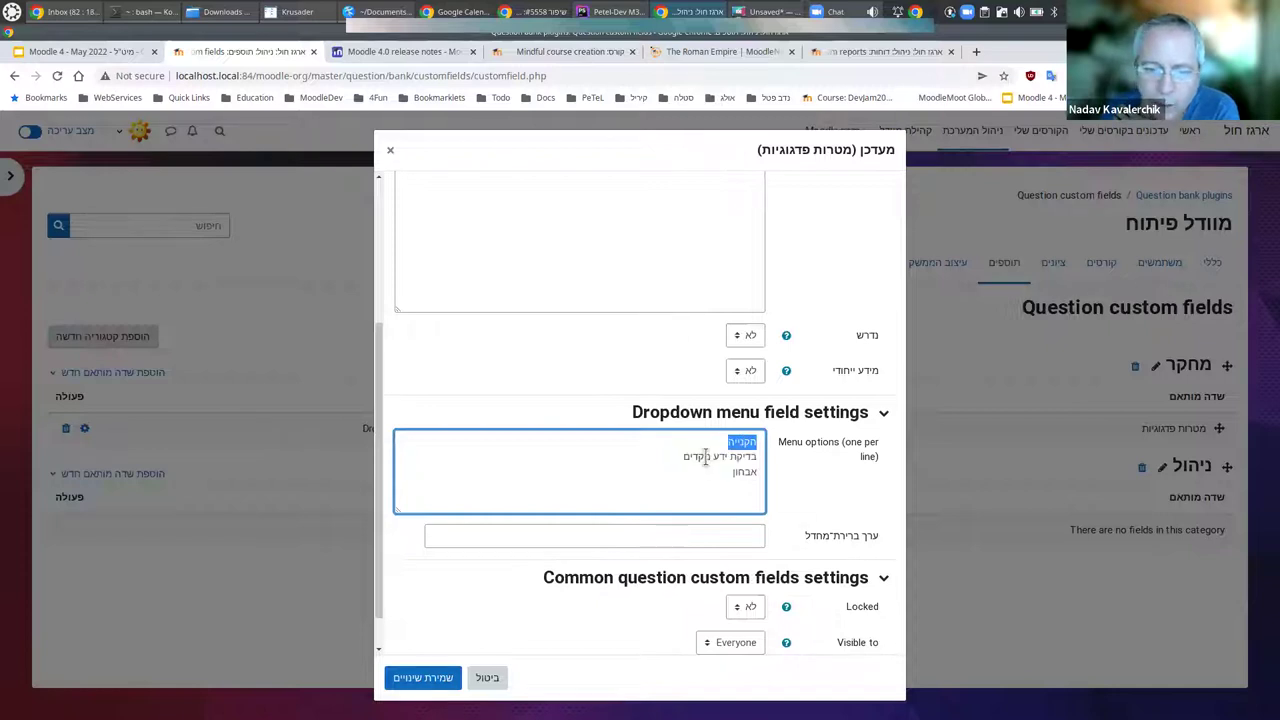
triple_click(738, 466)
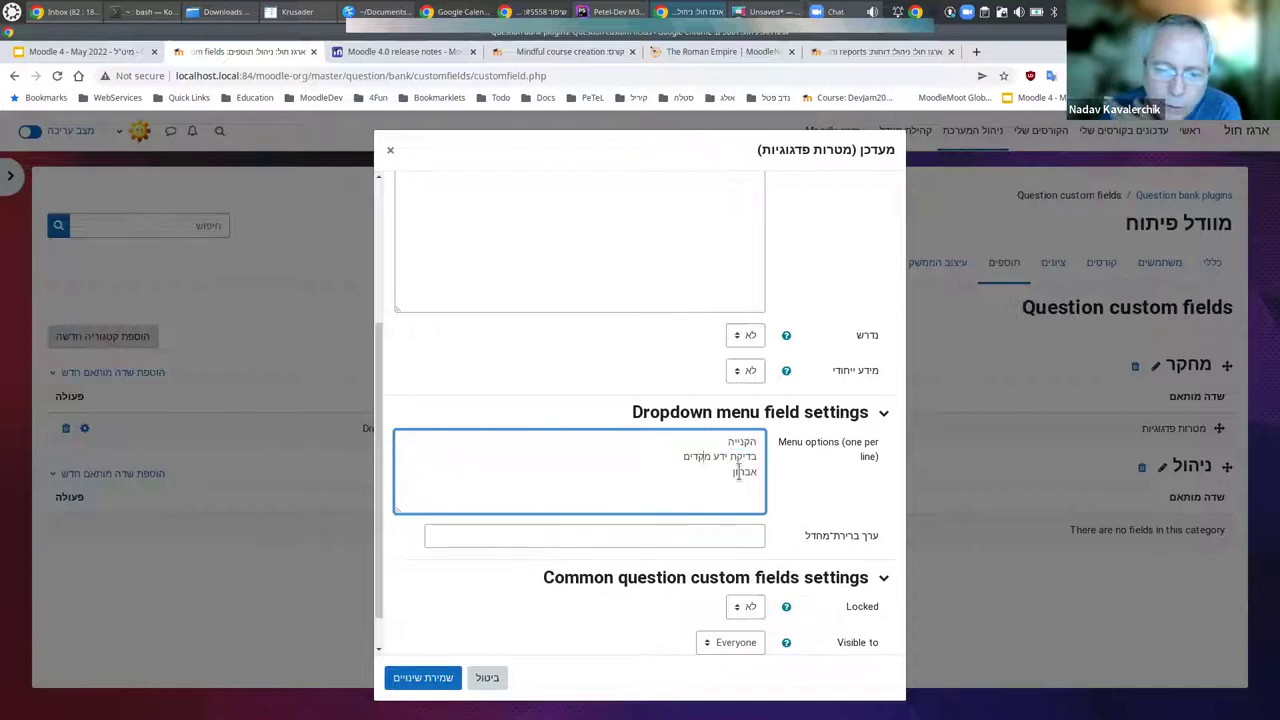
key("Down")
key("shift+End")
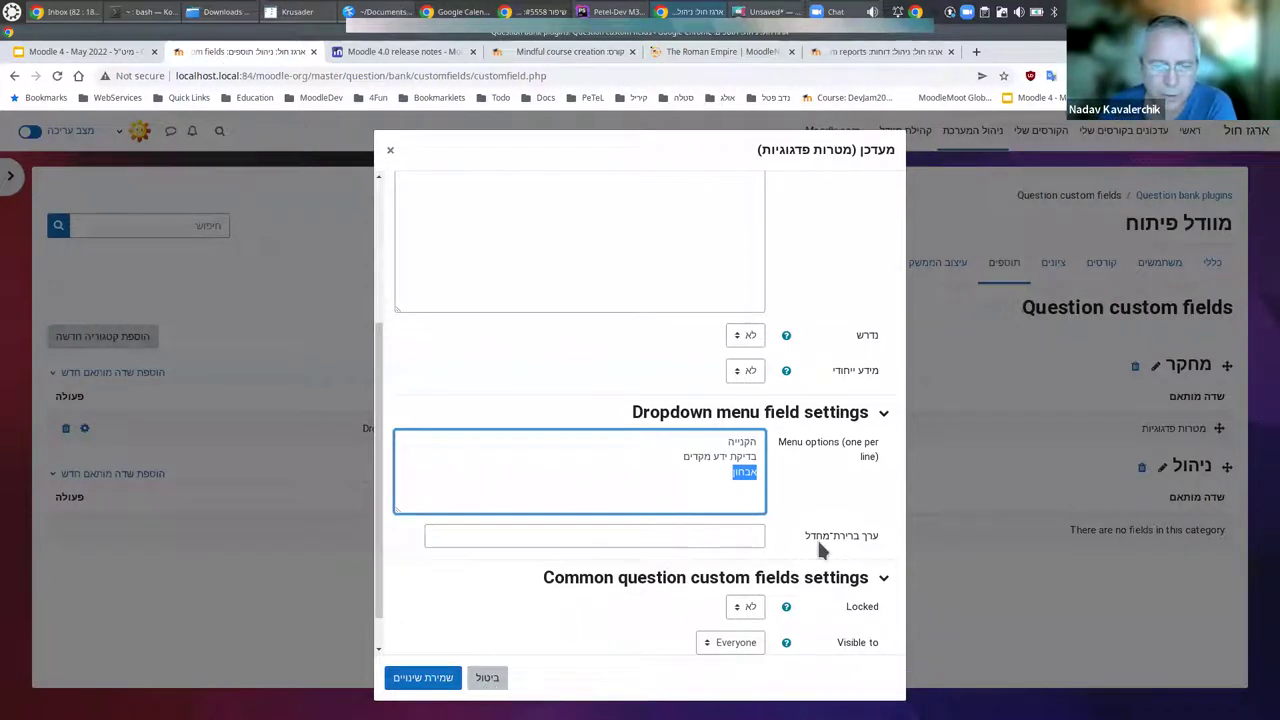
left_click(903, 367)
key("Escape")
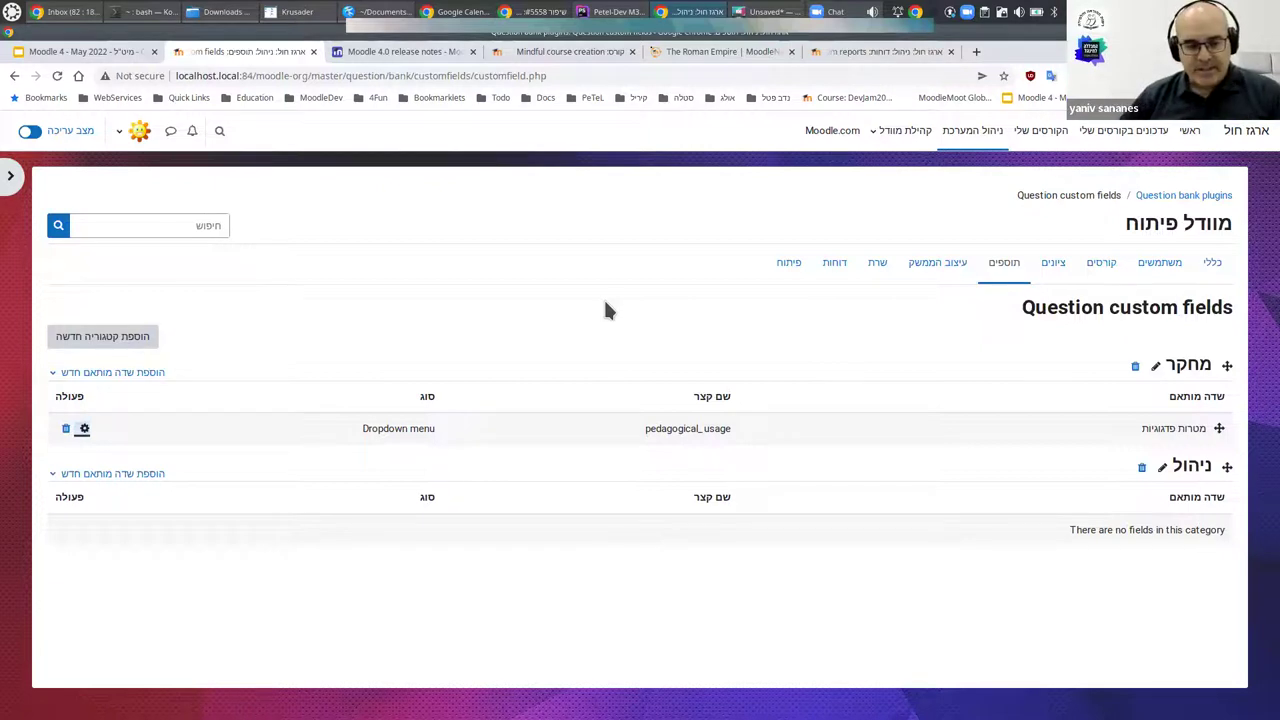
Go back to the quiz's question bank, view the comments on the Moodle activities question and close the Question comments dialog.
left_click(14, 76)
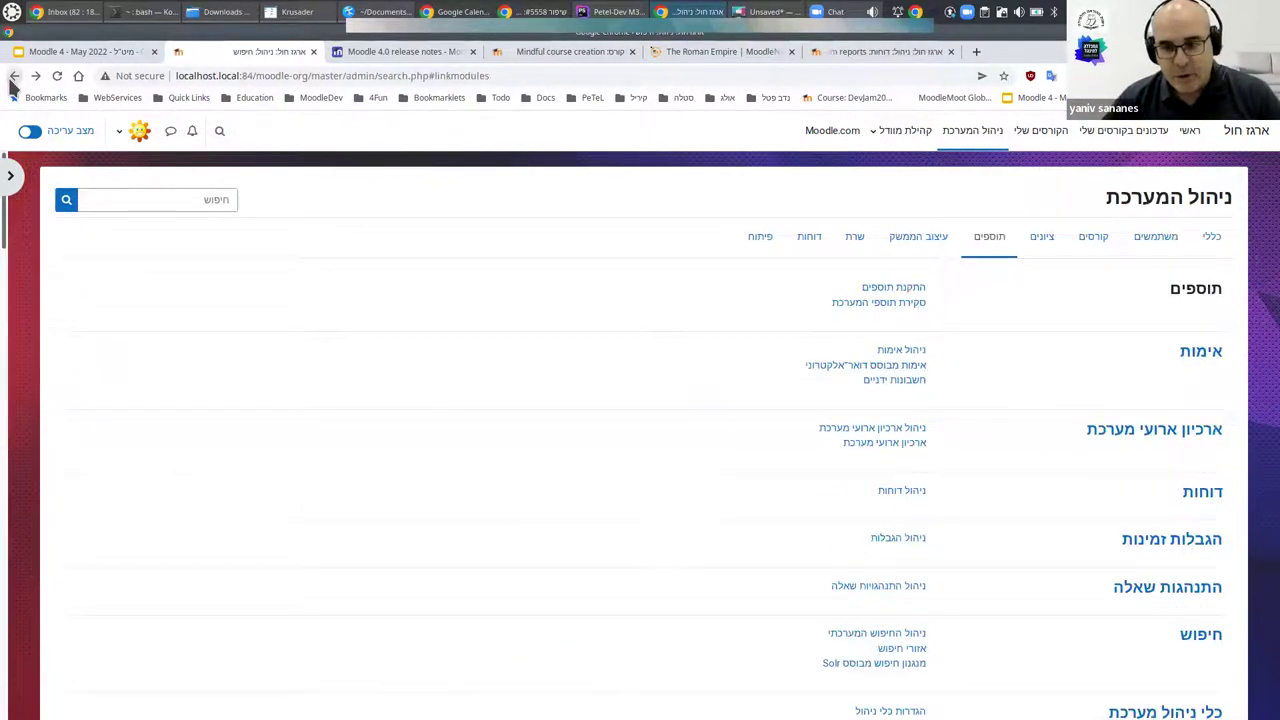
left_click(14, 76)
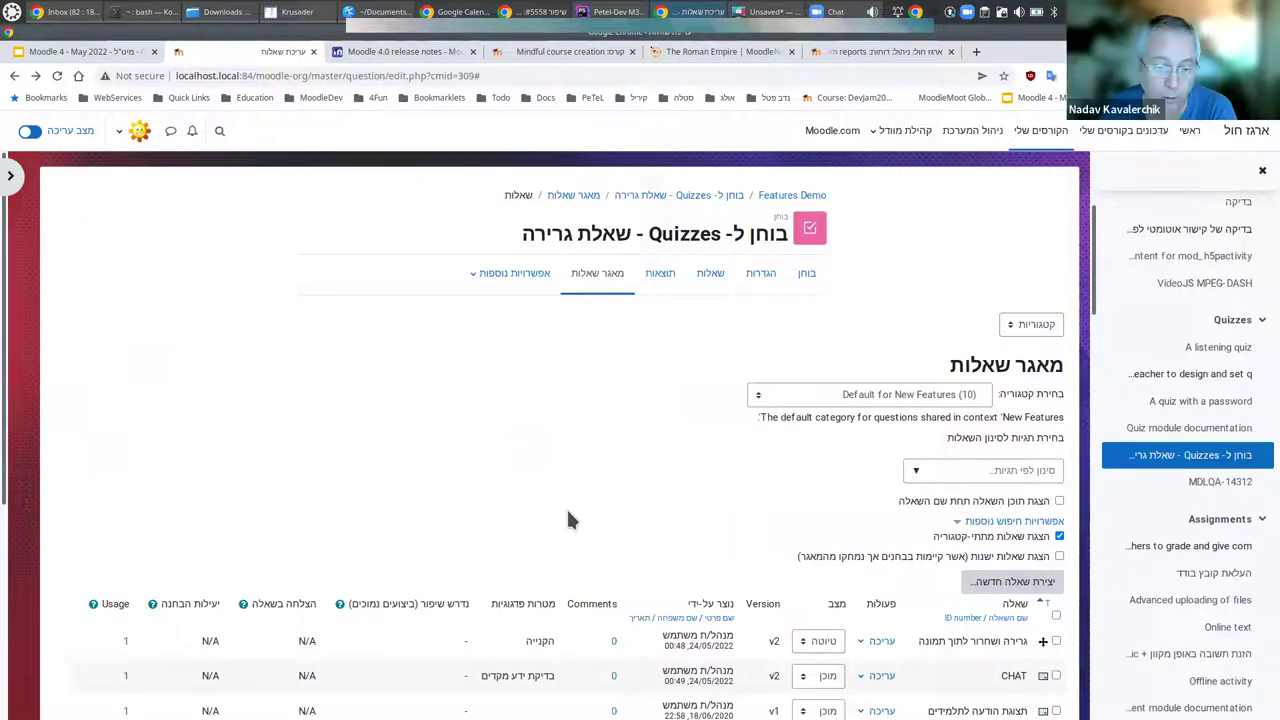
scroll(571, 518, "down", 2)
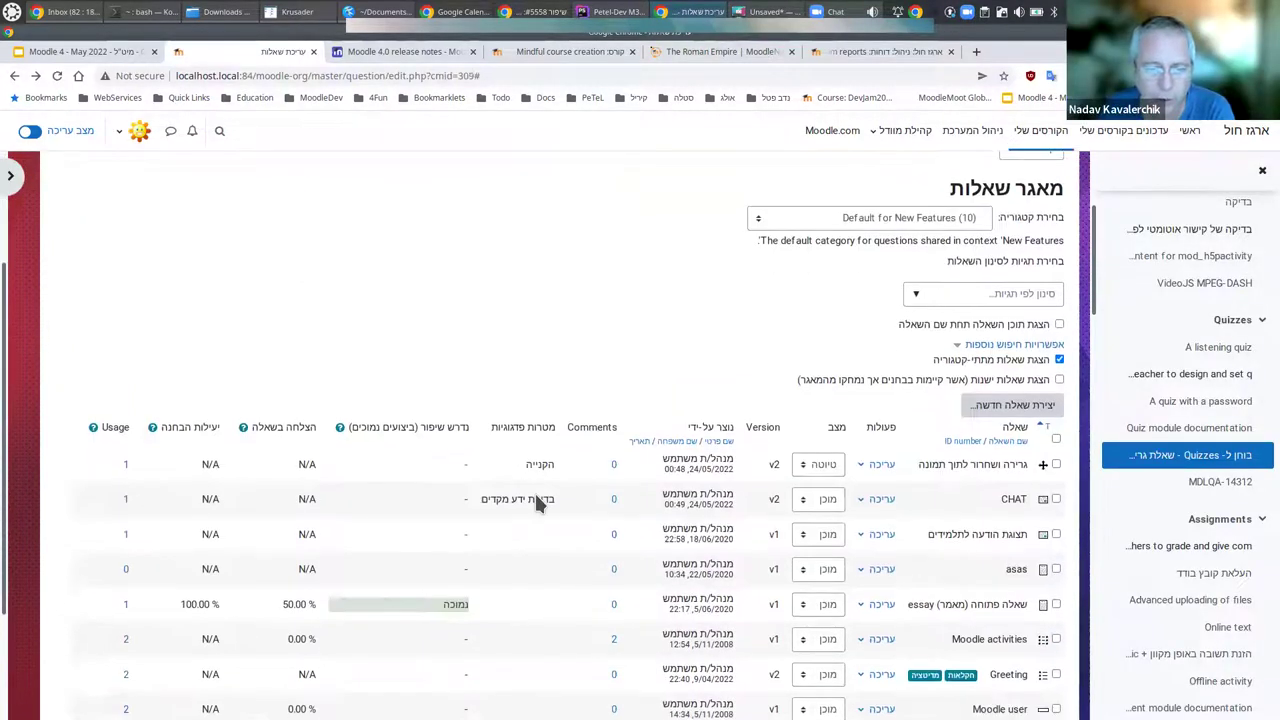
scroll(546, 524, "down", 1)
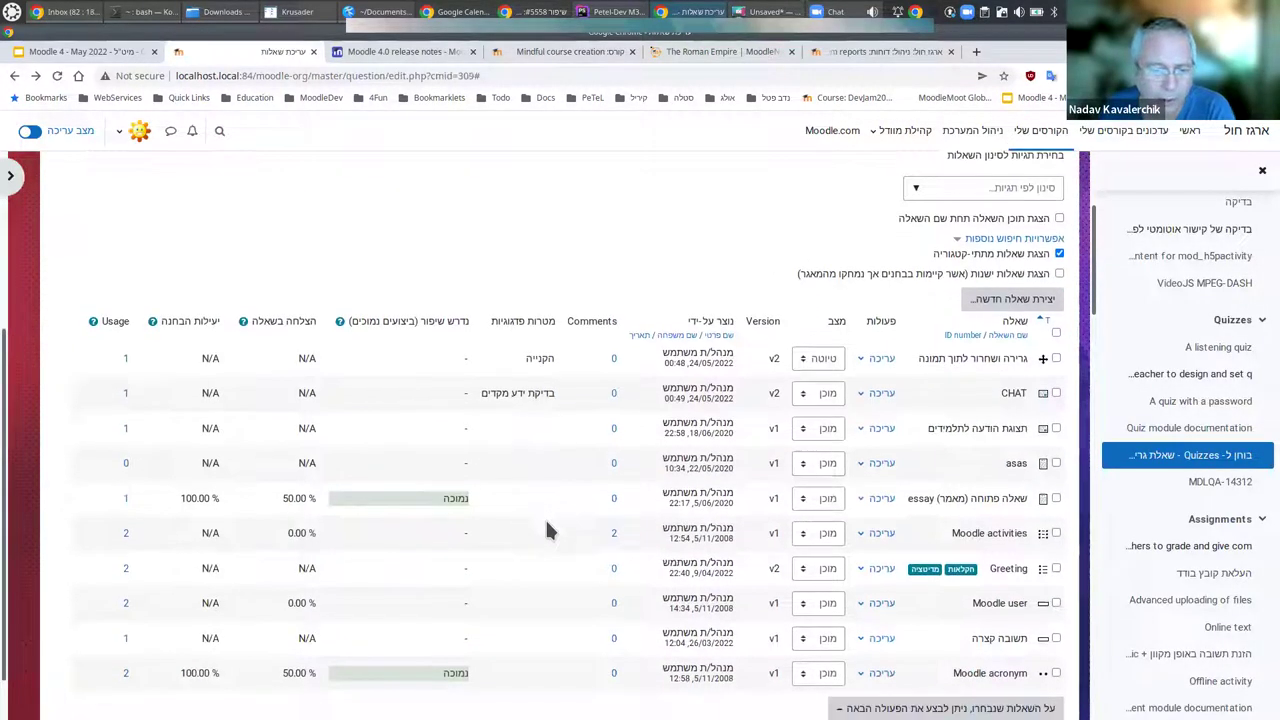
left_click(614, 533)
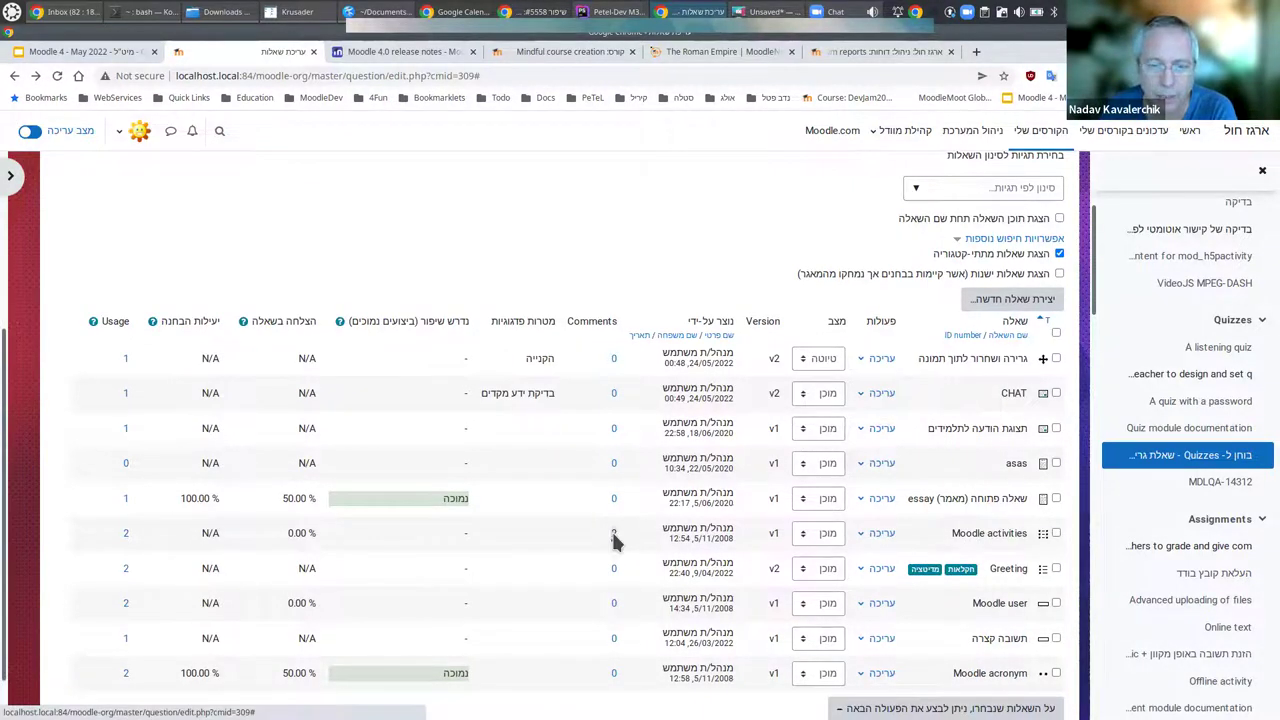
left_click(830, 428)
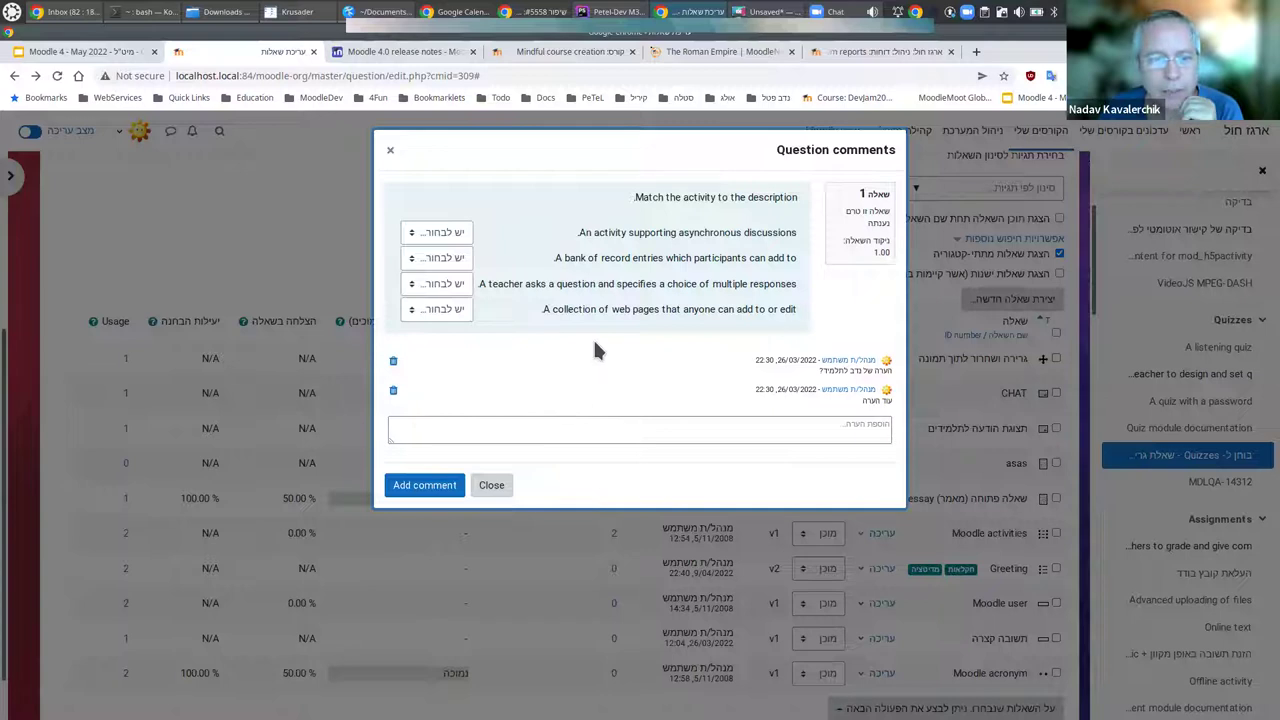
left_click(390, 153)
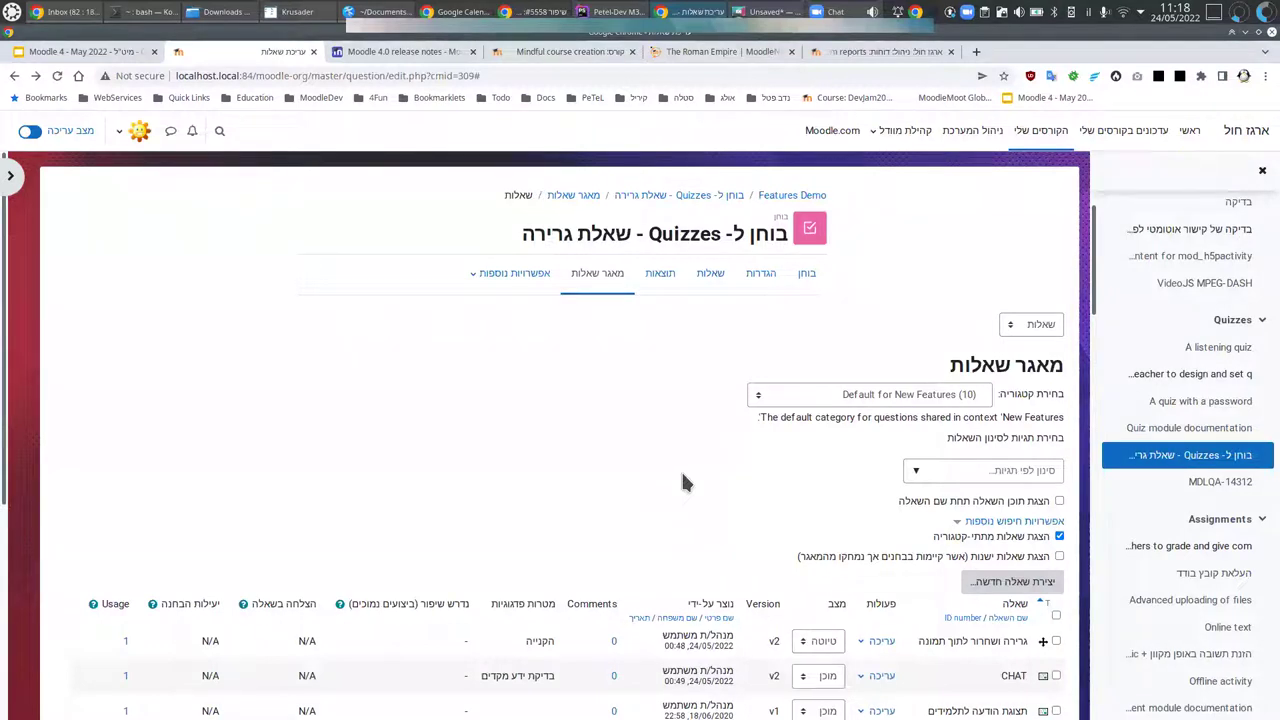
scroll(681, 477, "down", 2)
scroll(594, 466, "down", 2)
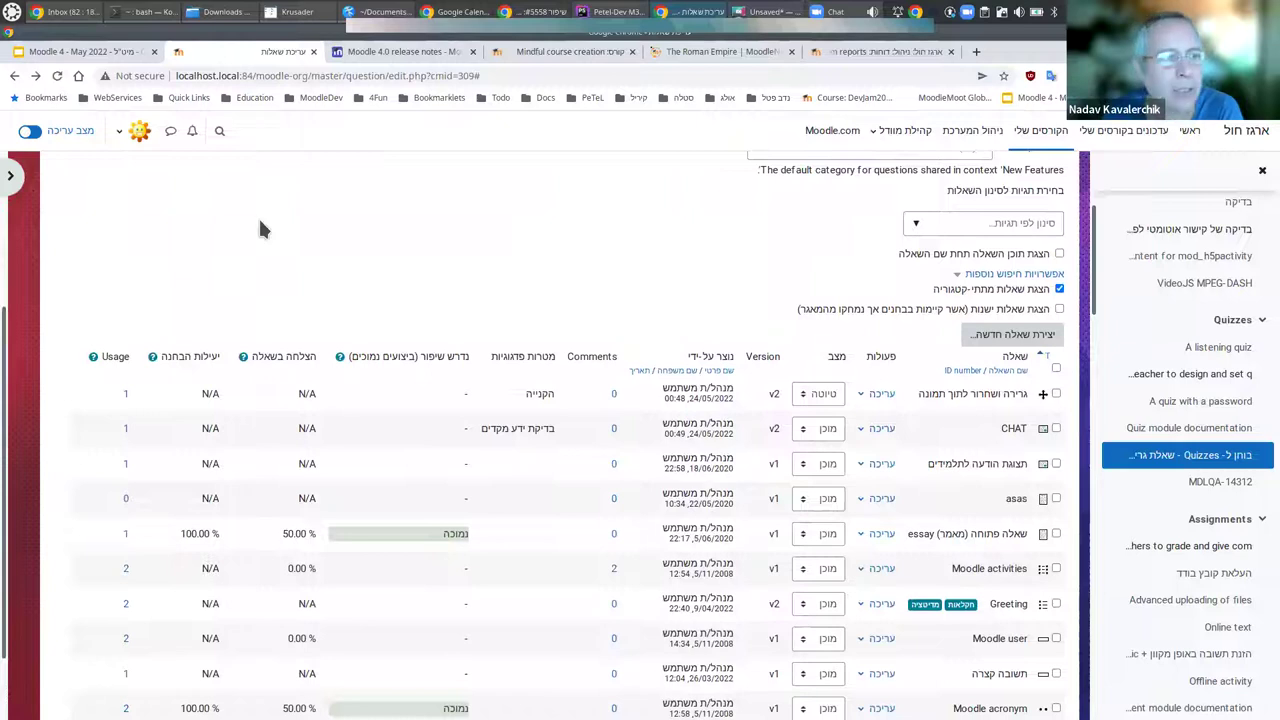
scroll(890, 290, "up", 5)
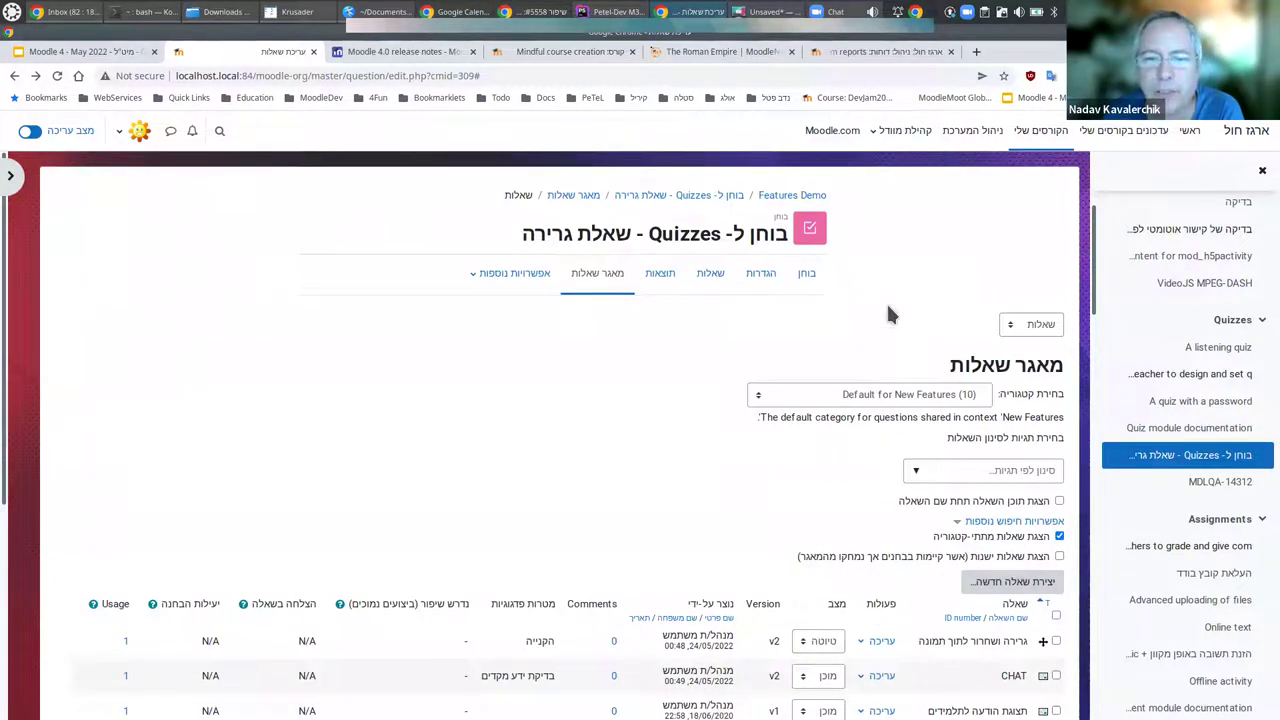
Open the Column sort order page of the question bank plugins in the site administration.
left_click(975, 135)
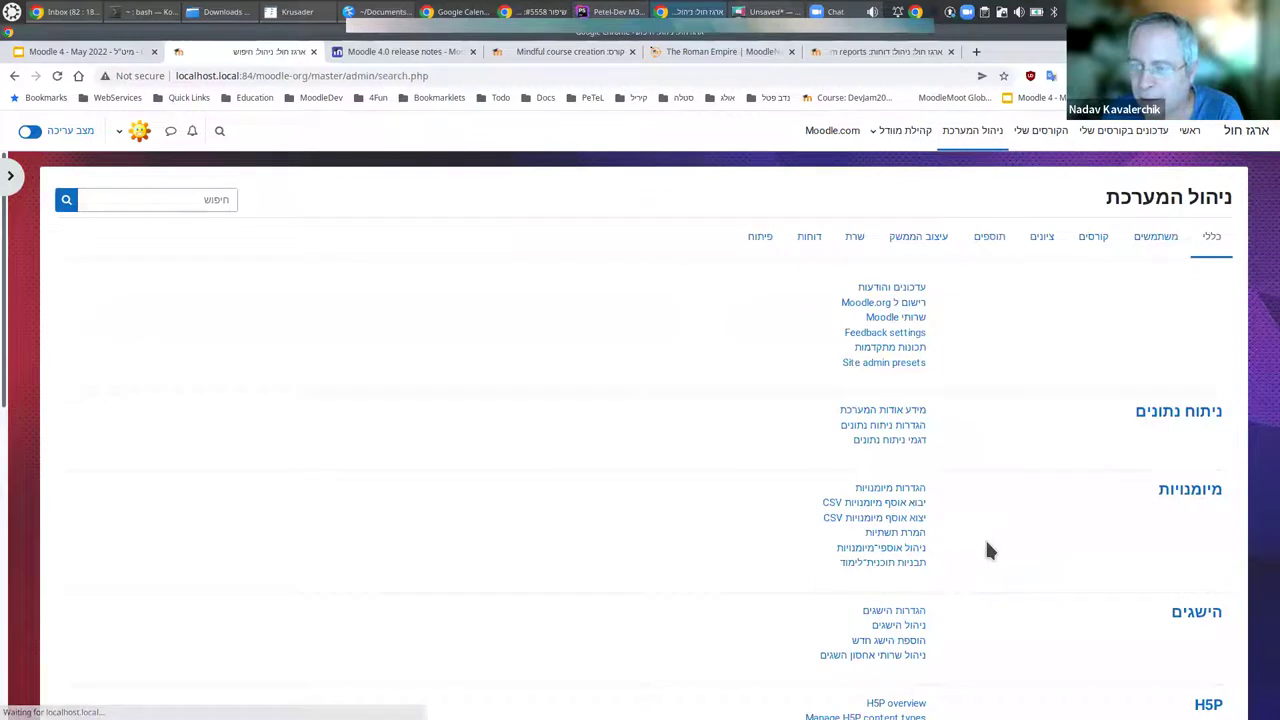
scroll(985, 545, "down", 3)
scroll(985, 528, "up", 3)
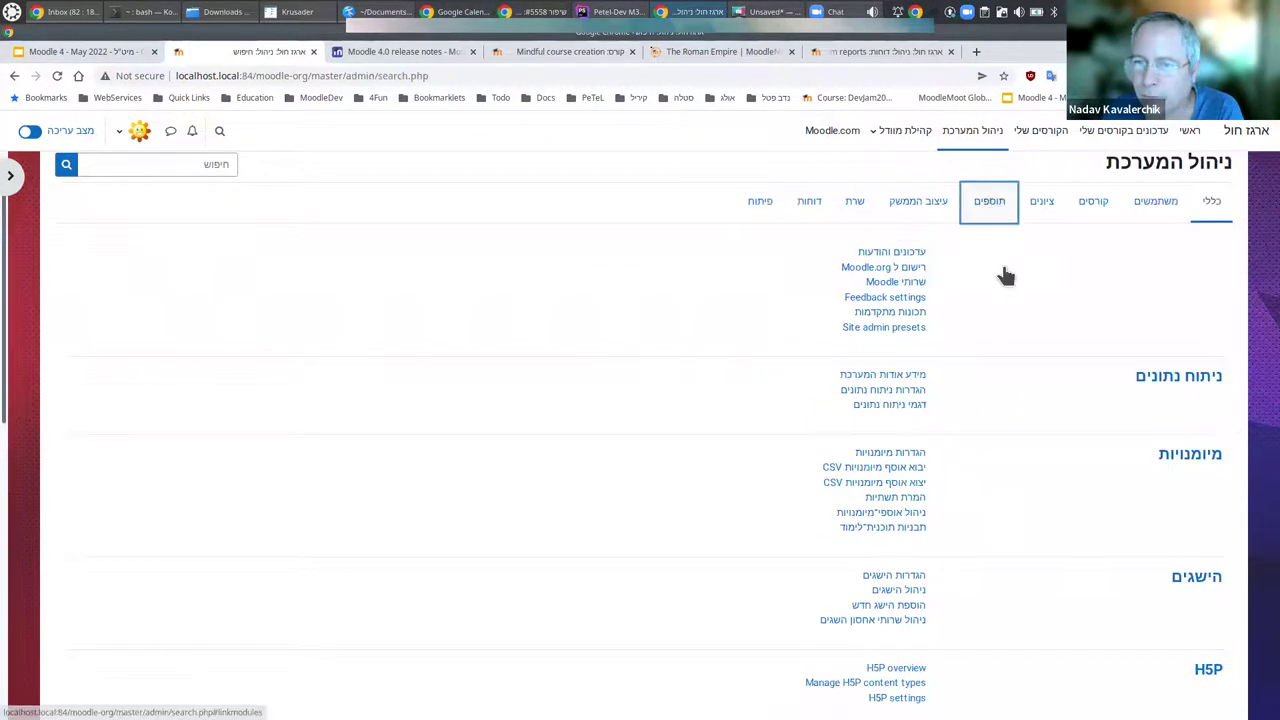
scroll(1024, 578, "down", 10)
scroll(1030, 591, "down", 15)
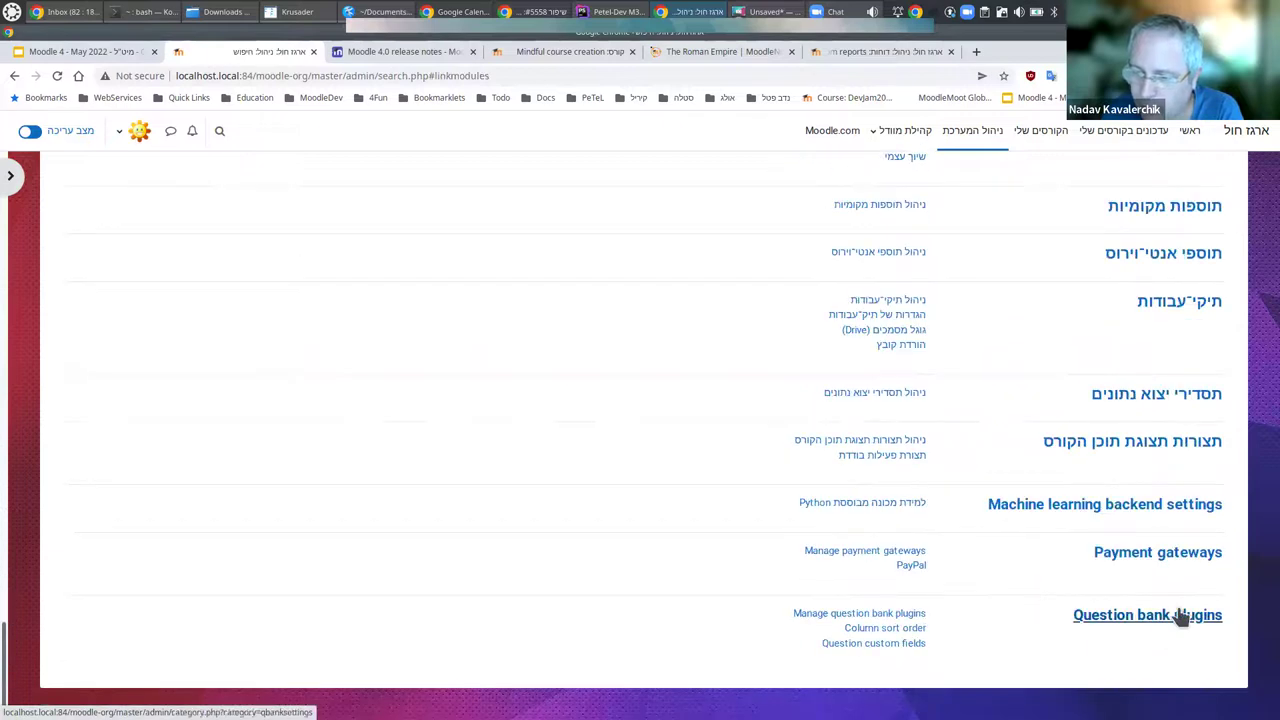
left_click(880, 630)
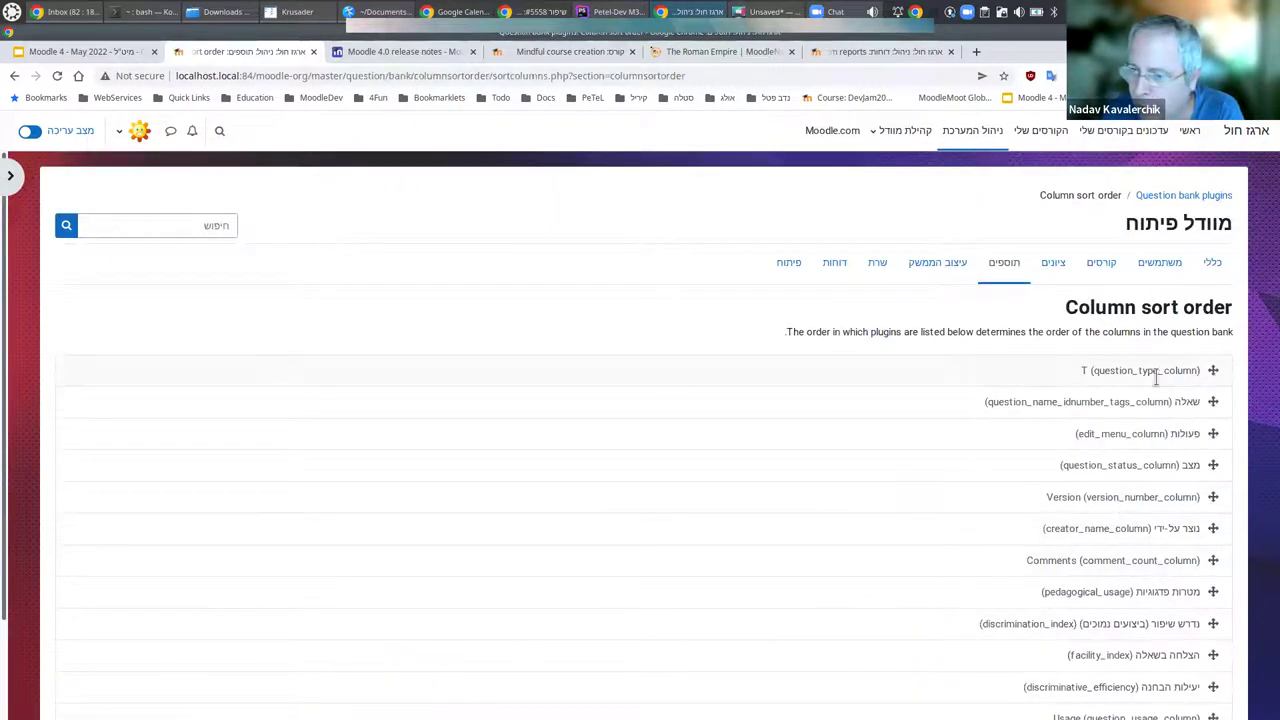
Move the Version column directly above the מצב column in the question bank's column order.
scroll(1171, 434, "down", 2)
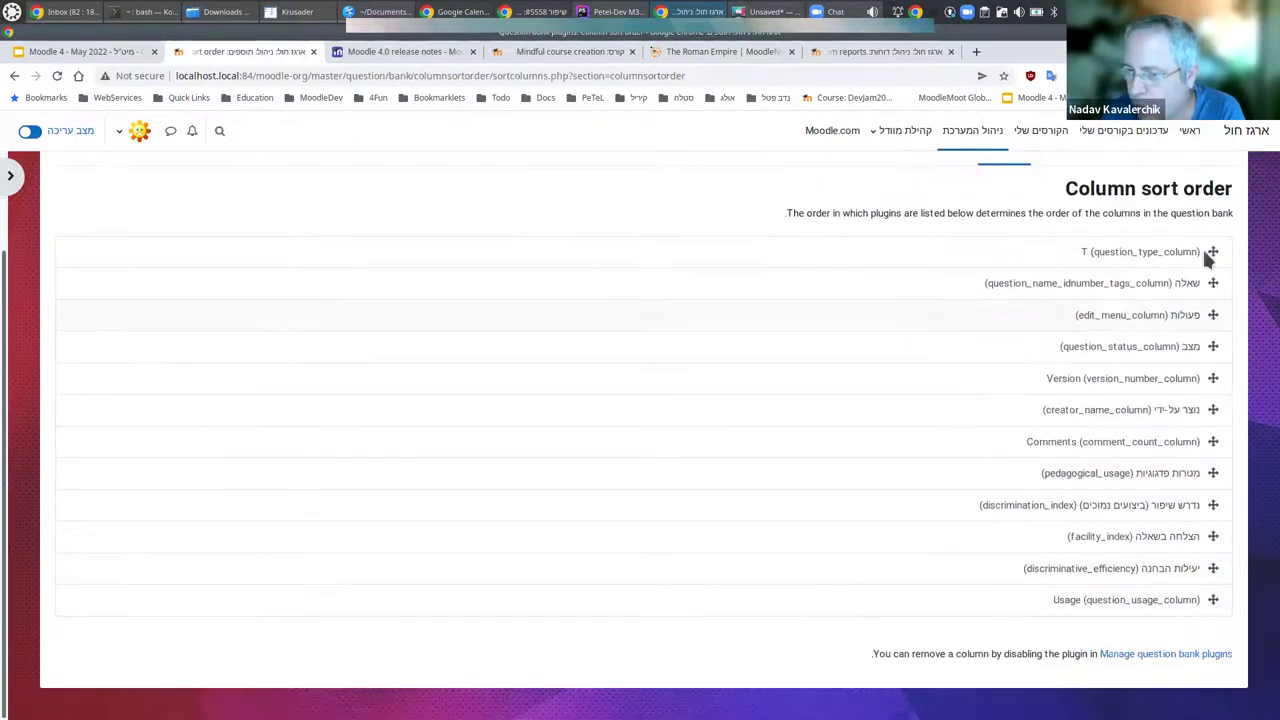
left_click_drag(1213, 378, 1208, 340)
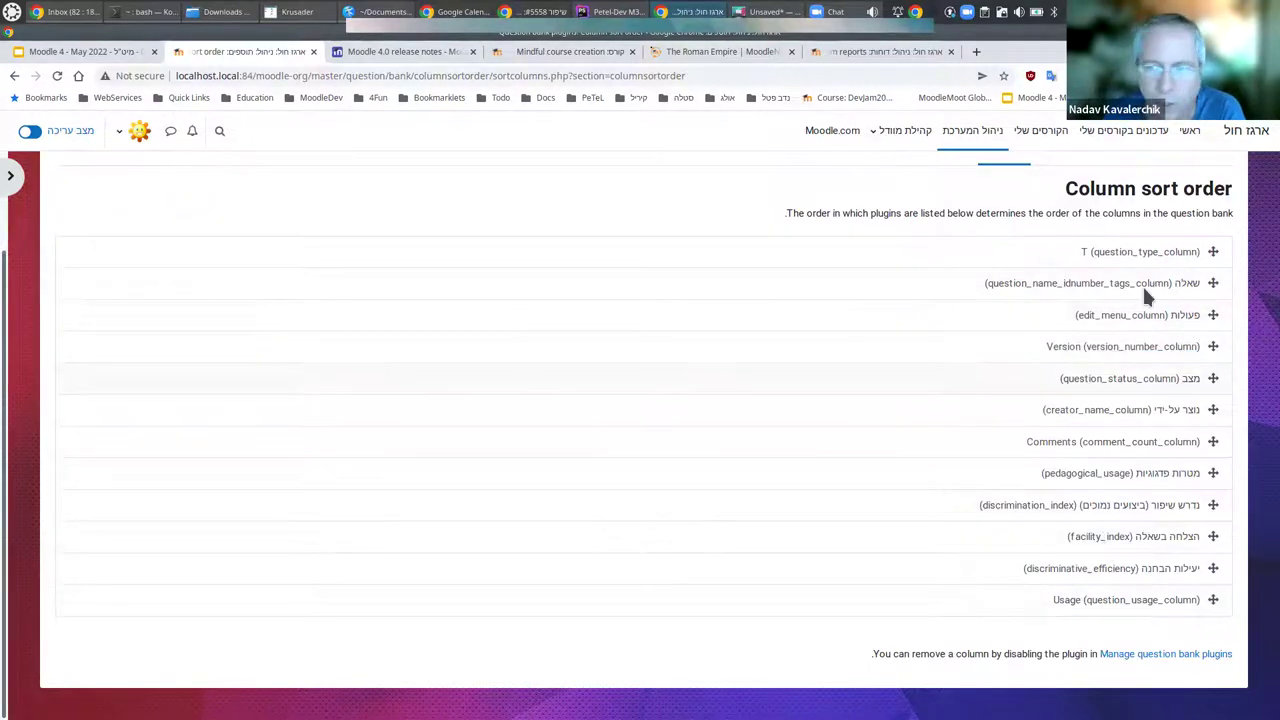
scroll(969, 218, "up", 3)
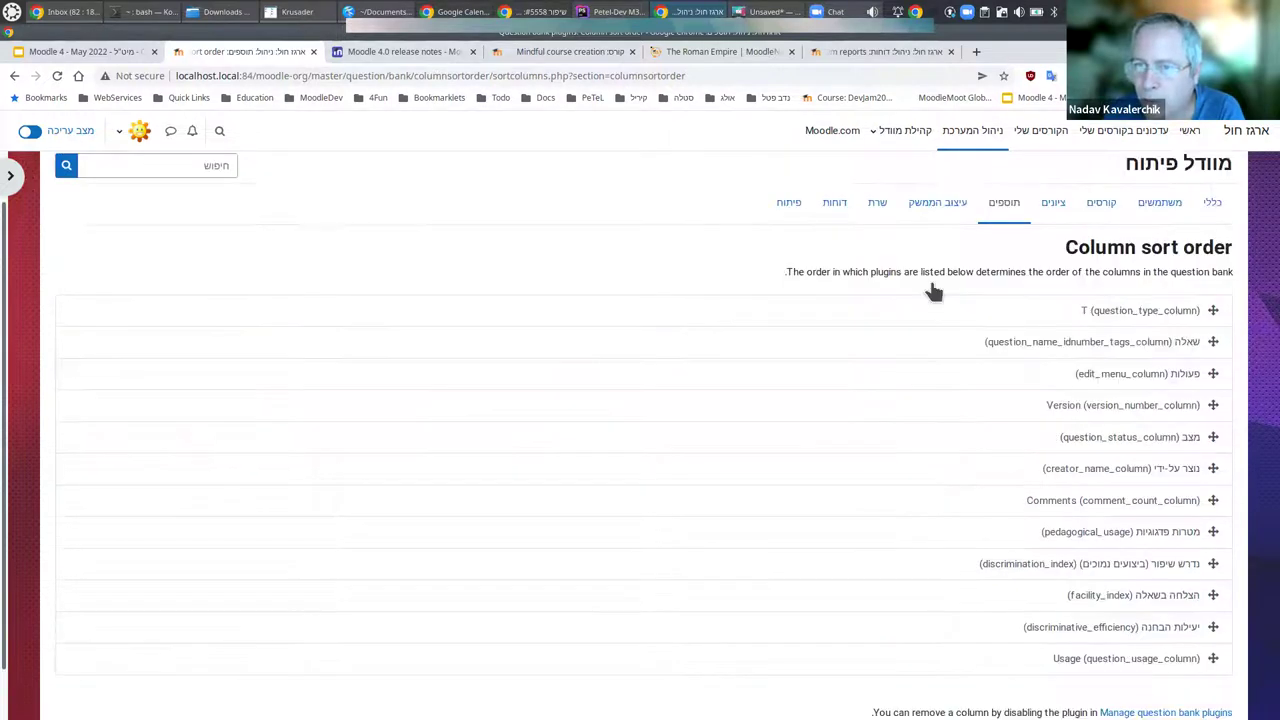
Go back to the site administration's plugin categories and open the Manage question bank plugins page.
right_click(819, 318)
left_click(845, 322)
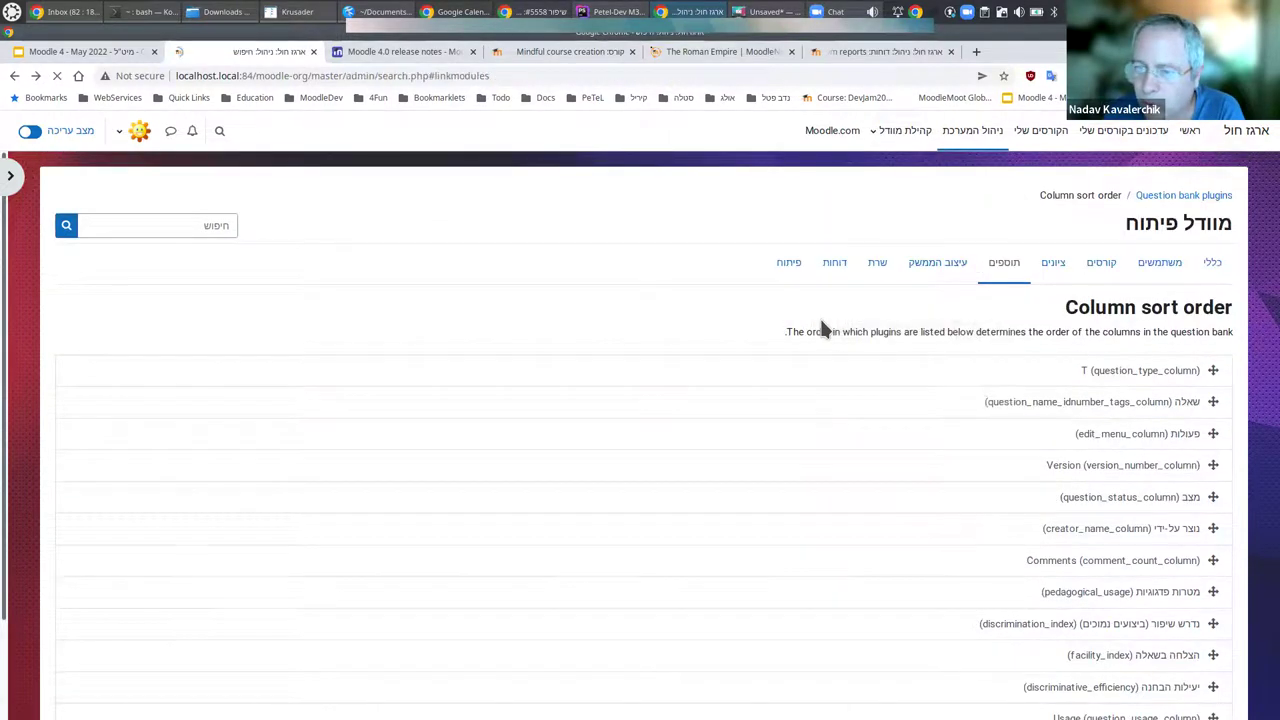
scroll(938, 604, "down", 15)
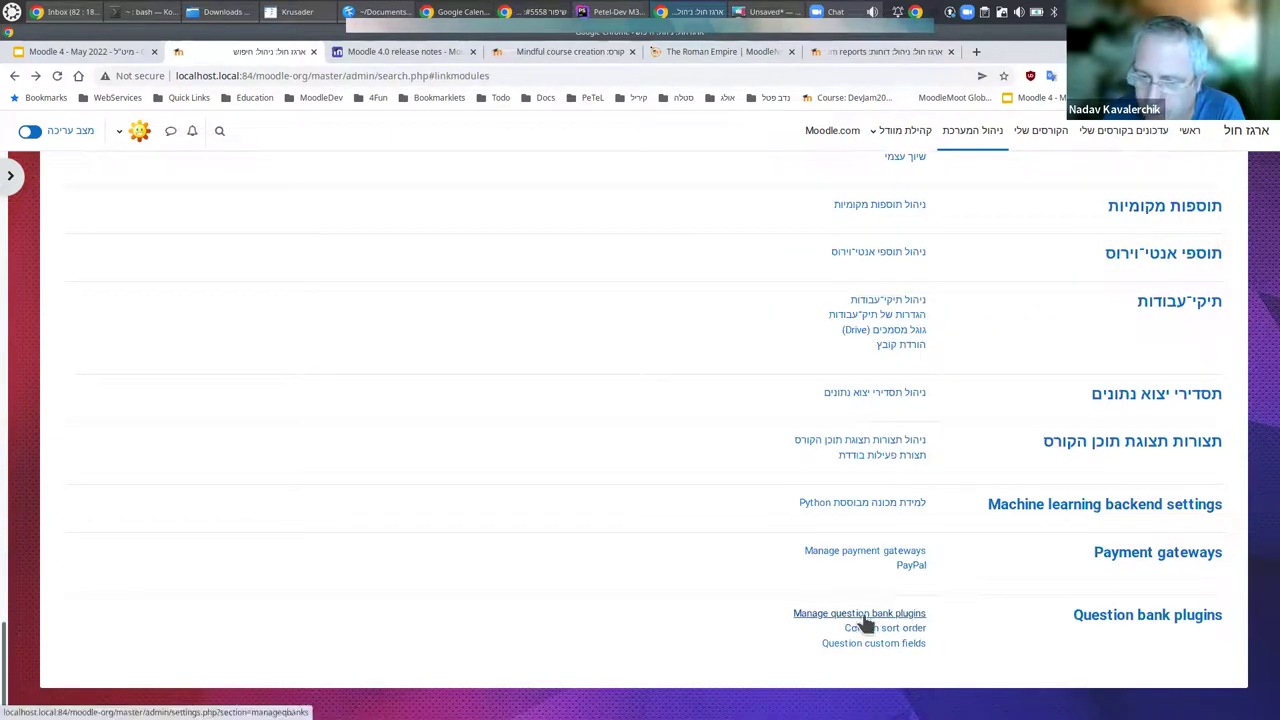
left_click(862, 617)
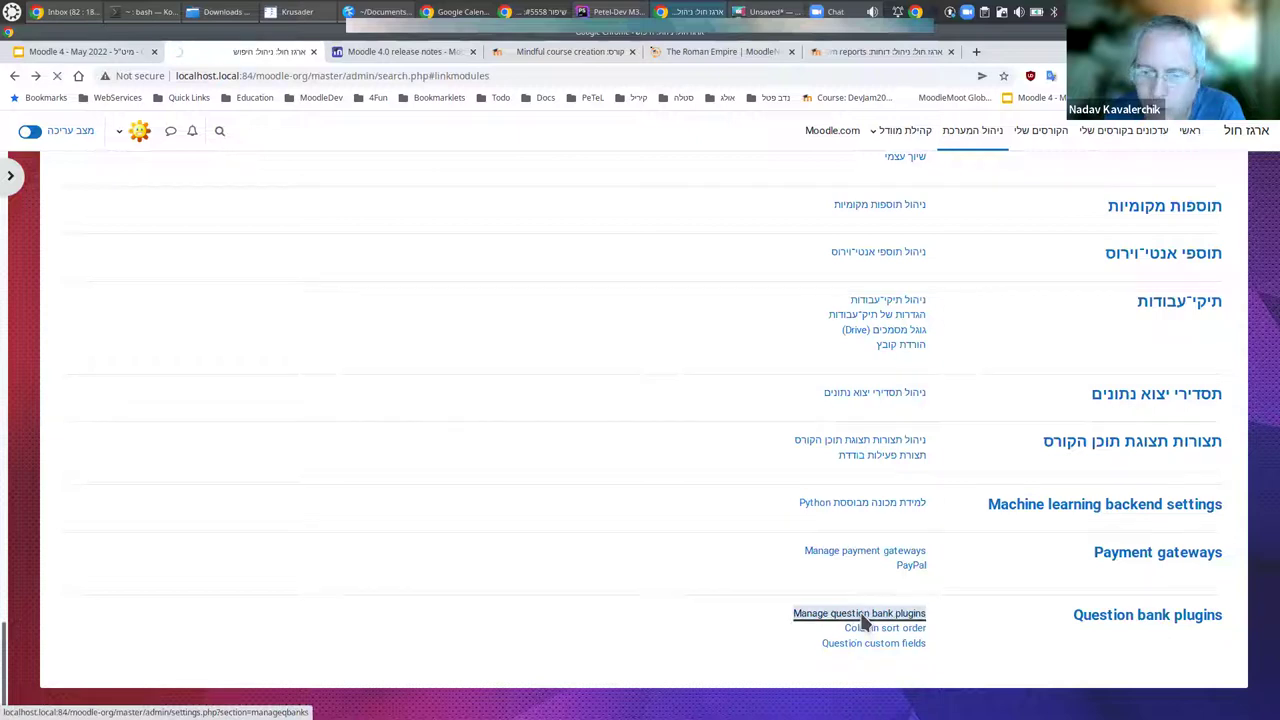
Examine the full list of question bank plugins, including their active status and available settings.
scroll(885, 520, "down", 2)
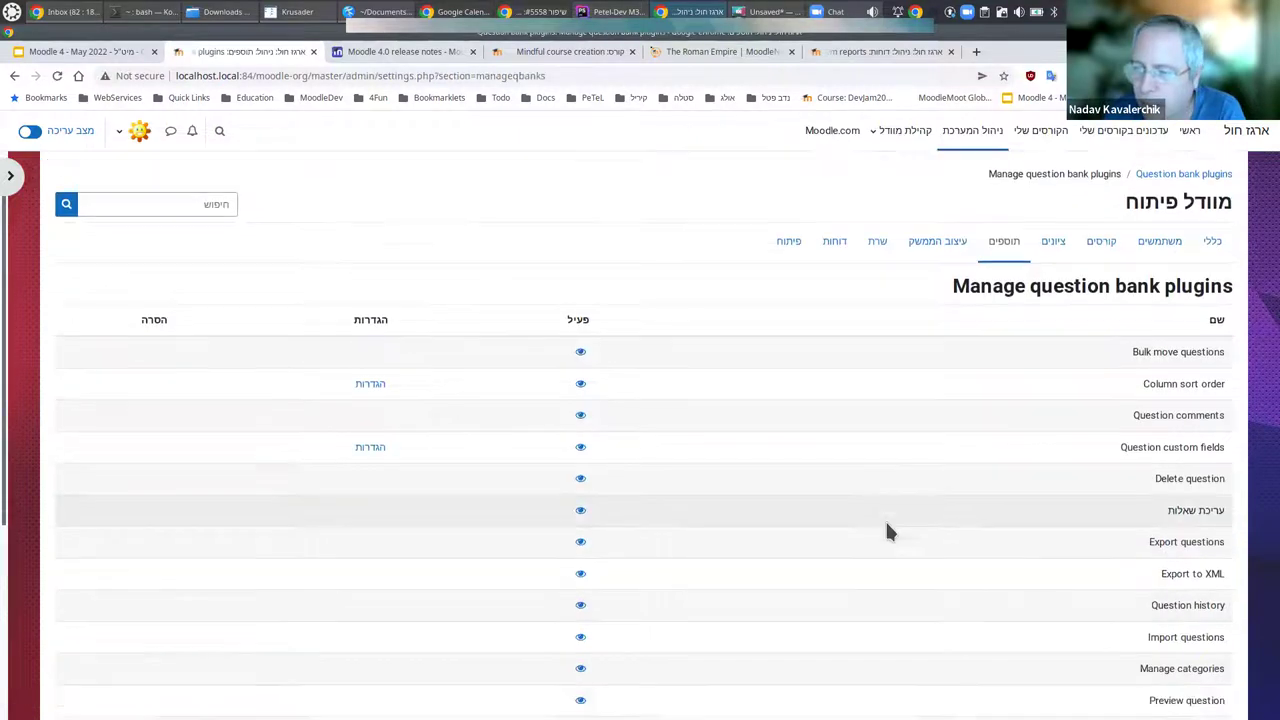
scroll(886, 528, "down", 5)
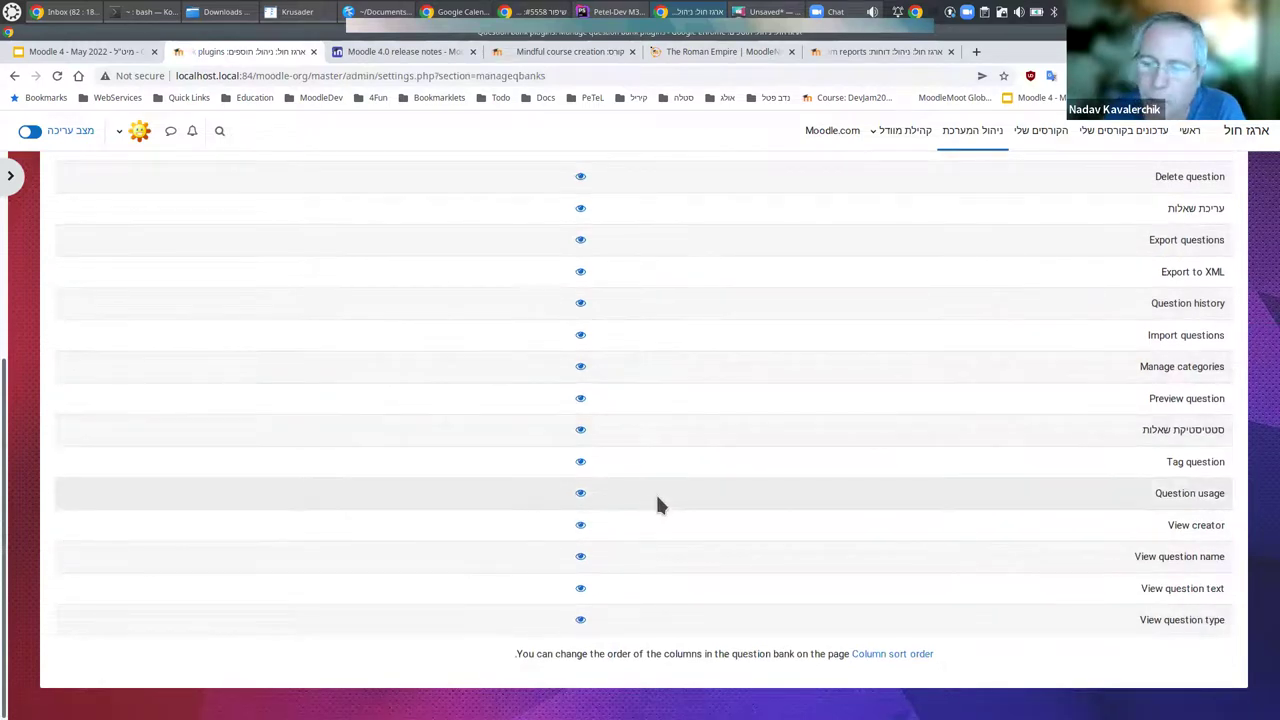
scroll(662, 472, "up", 6)
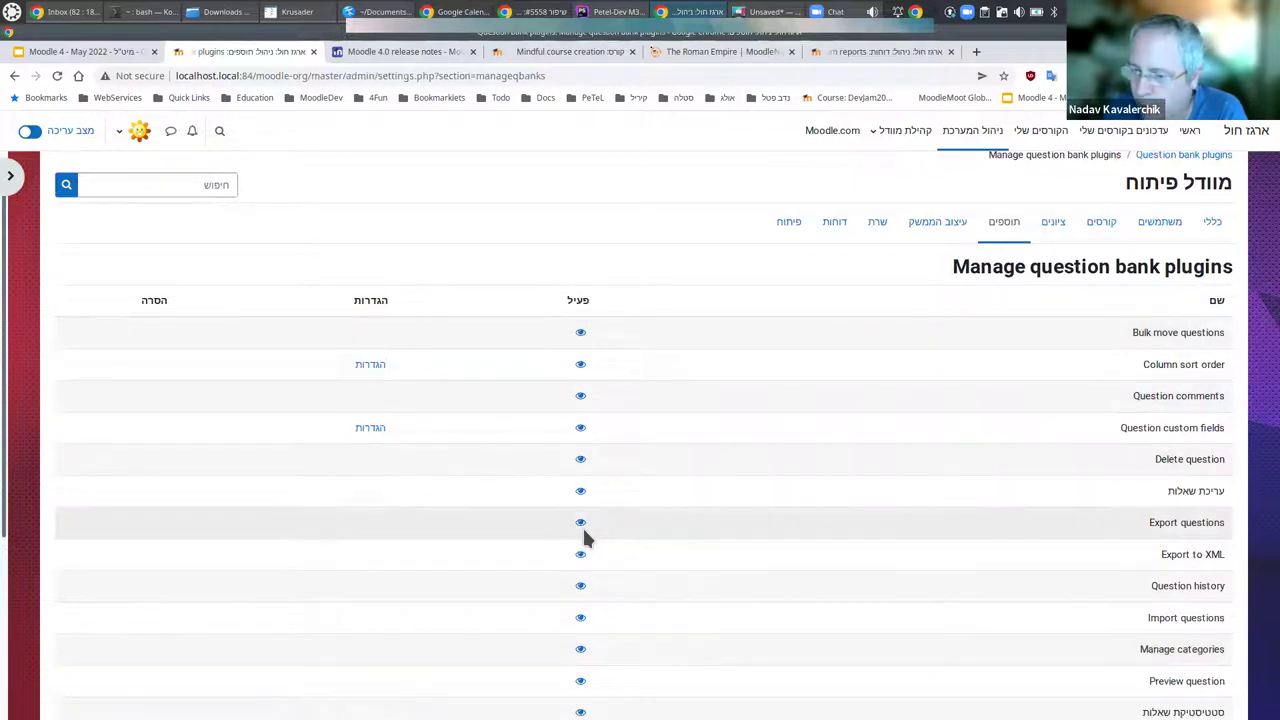
scroll(585, 537, "down", 3)
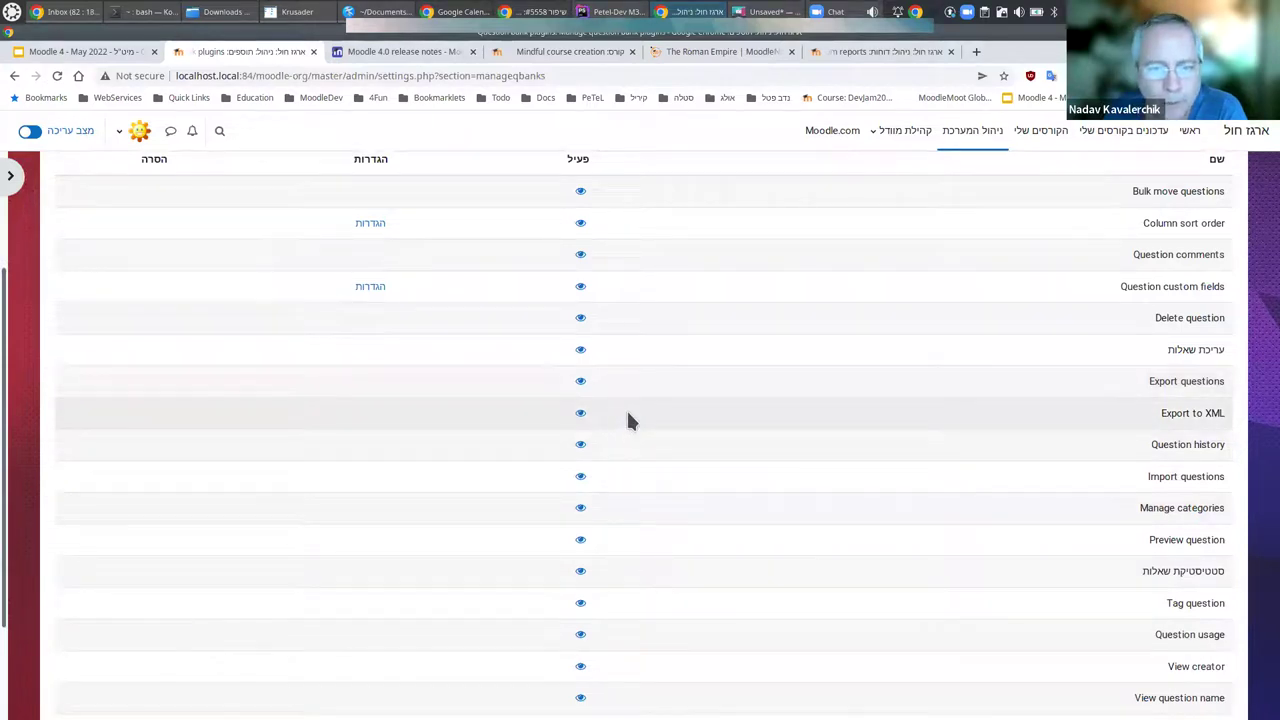
scroll(628, 420, "down", 2)
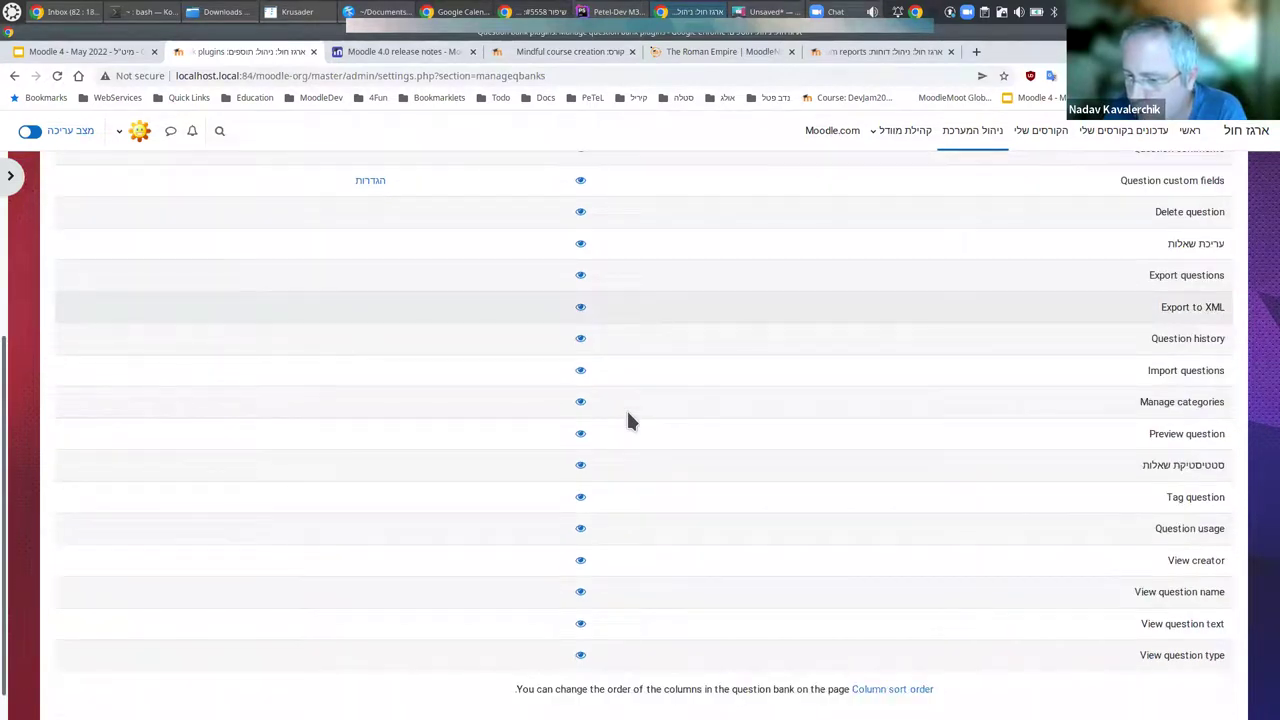
scroll(628, 420, "up", 5)
scroll(628, 420, "up", 1)
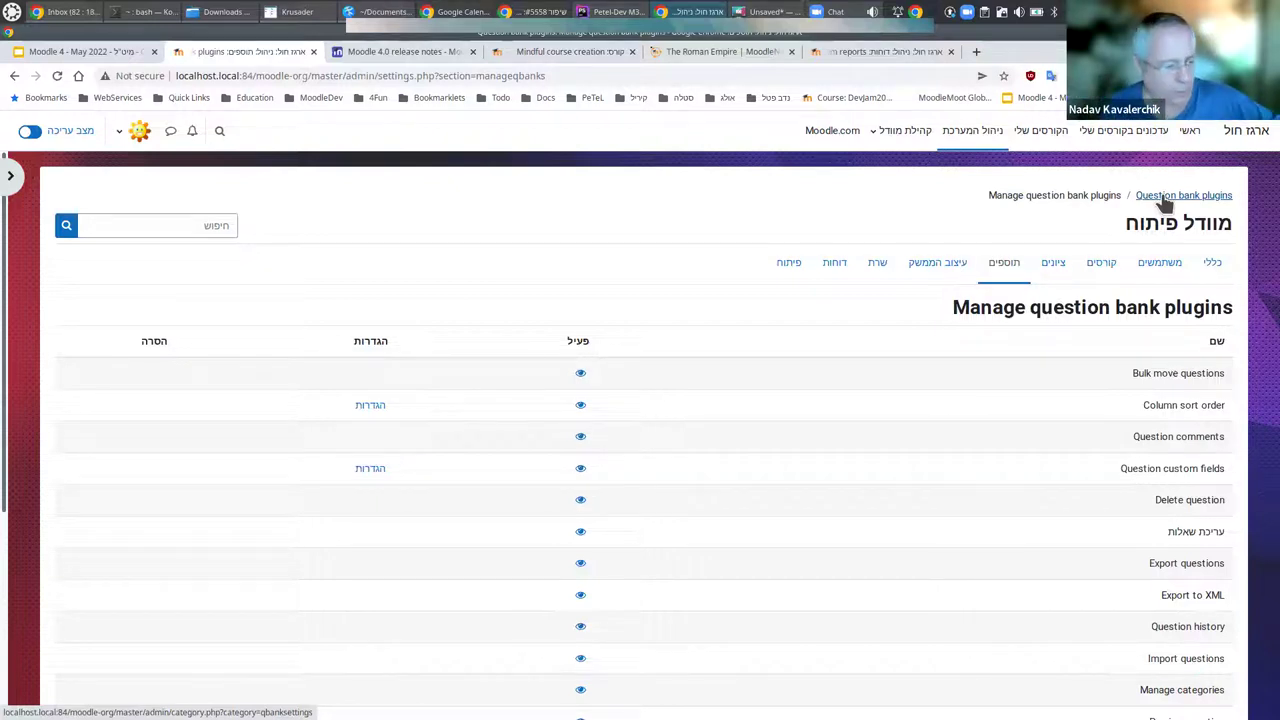
Switch to the Moodle 4 - May 2022 presentation in Google Slides and open the documentation link in the New features slide's notes.
left_click(90, 51)
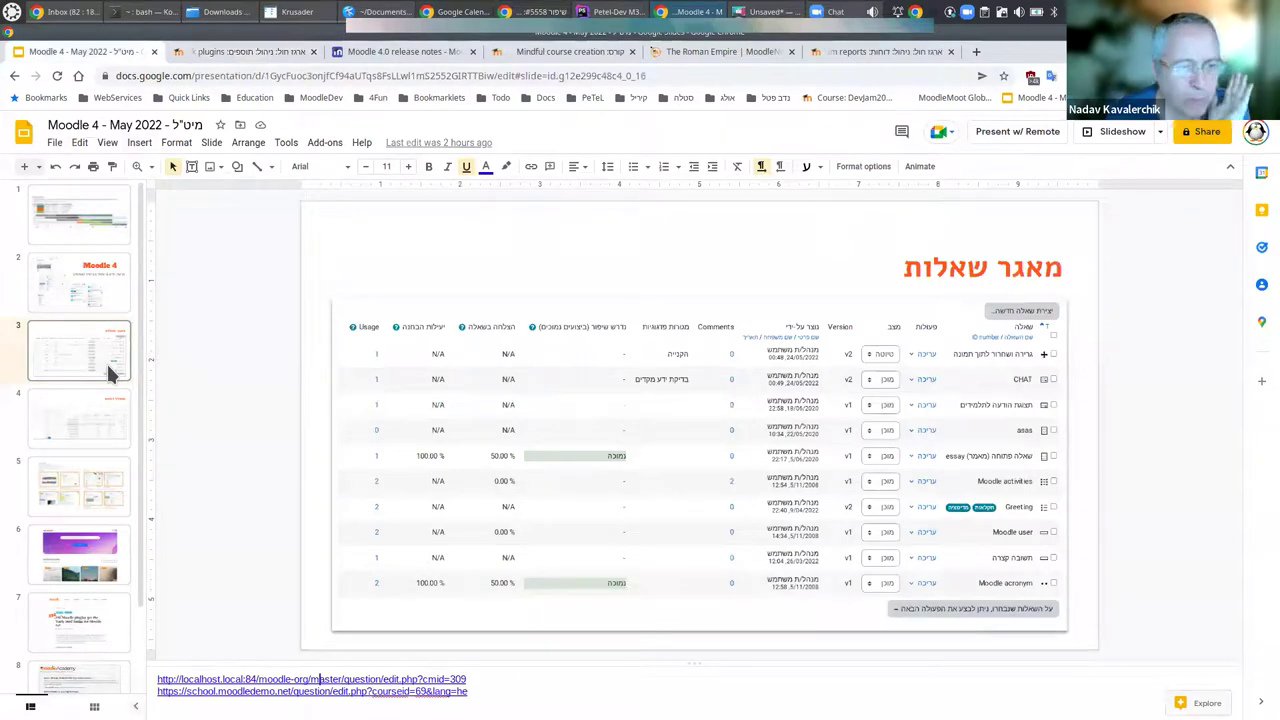
left_click(106, 288)
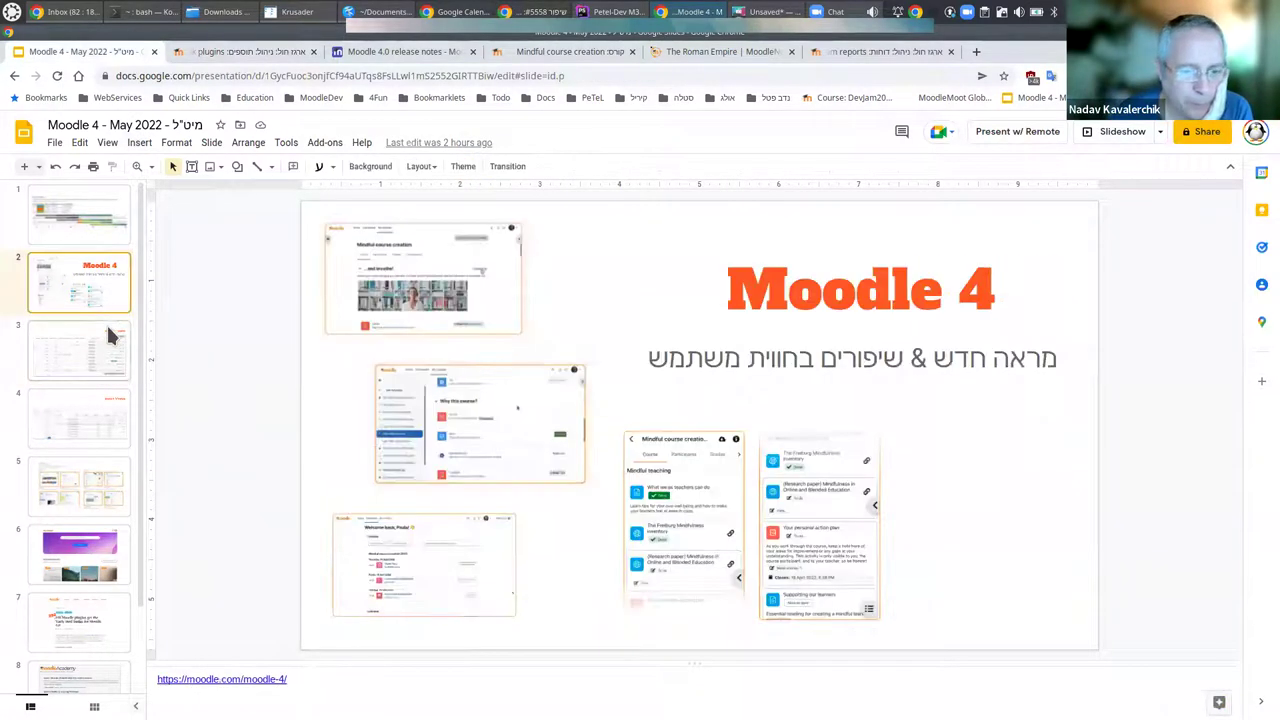
left_click(106, 327)
left_click(85, 419)
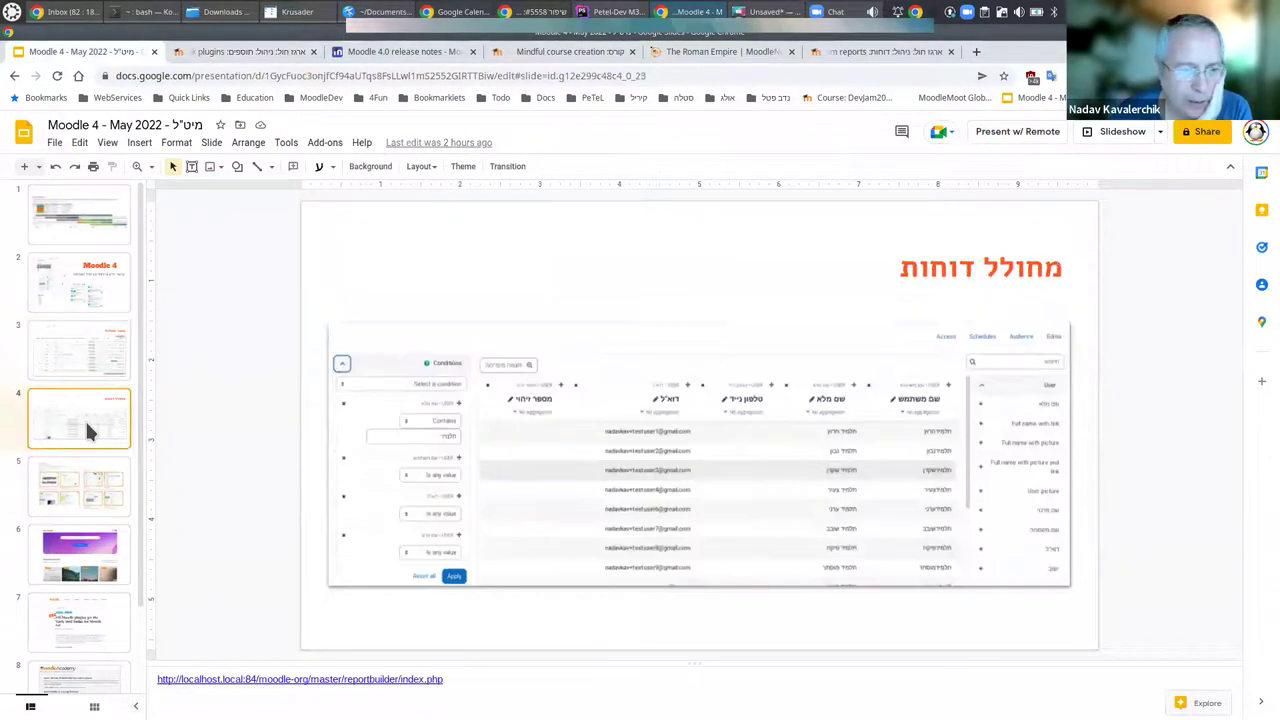
left_click(90, 485)
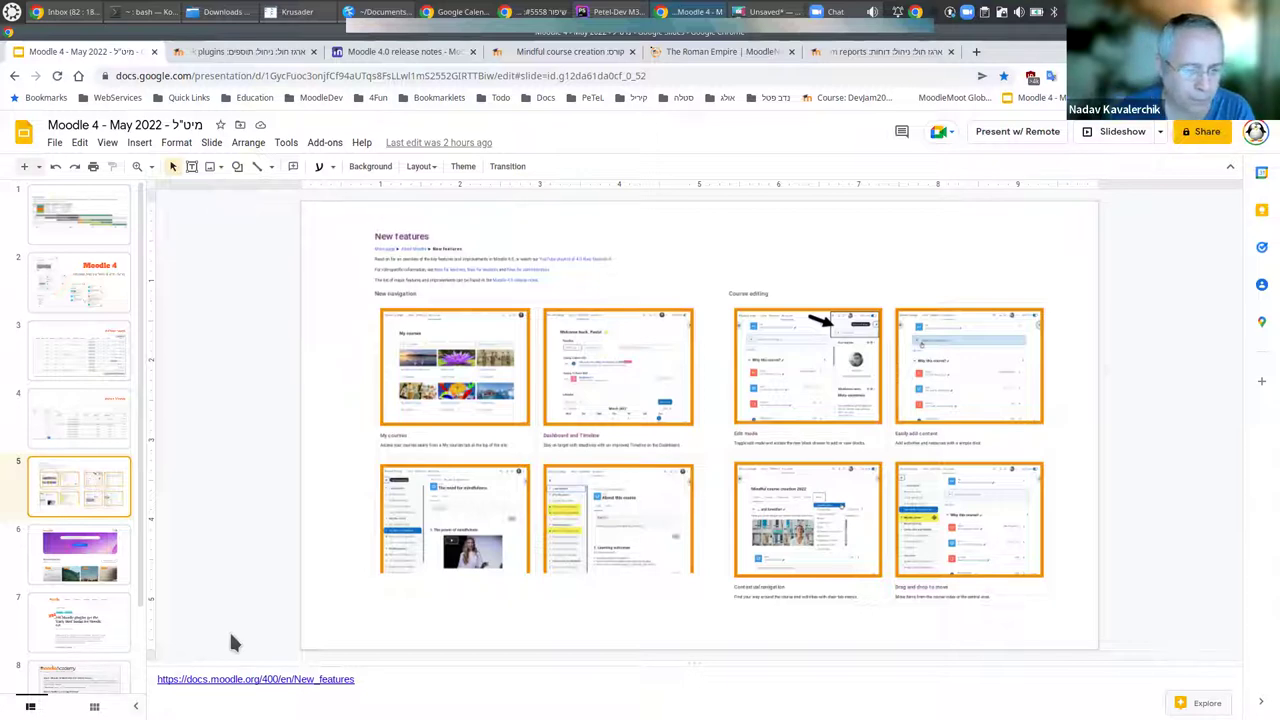
left_click(258, 680)
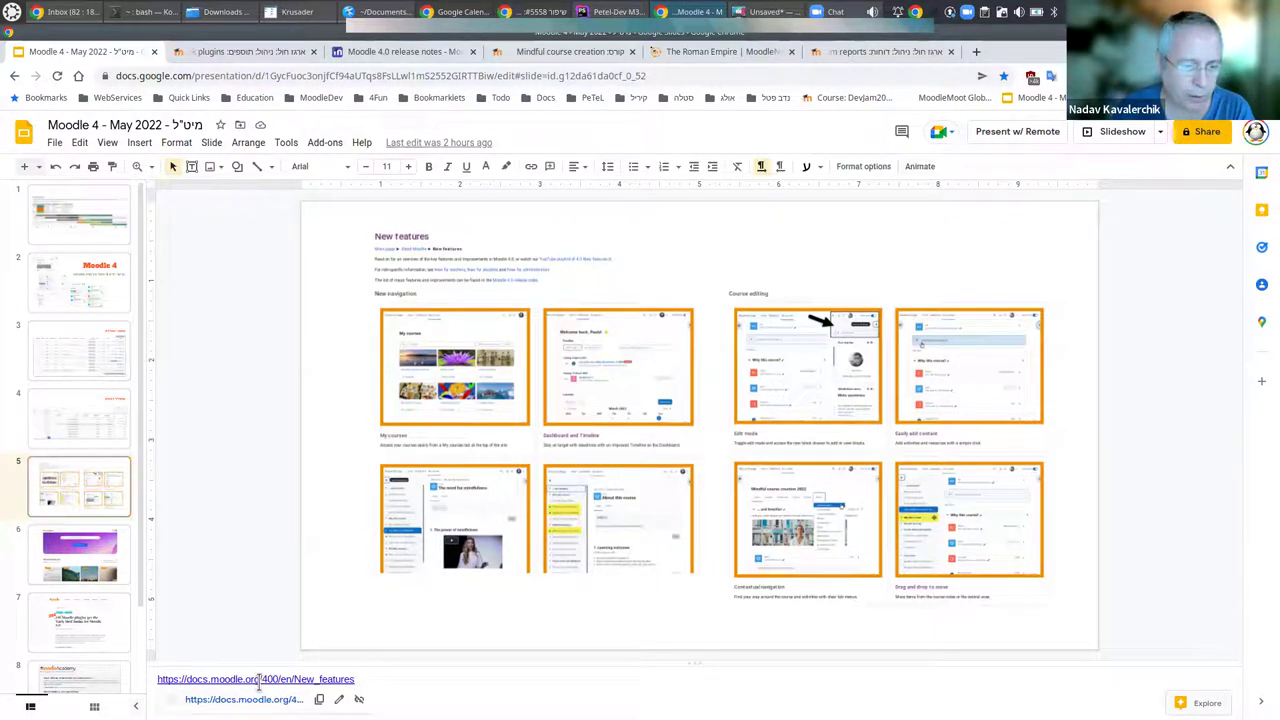
left_click(266, 697)
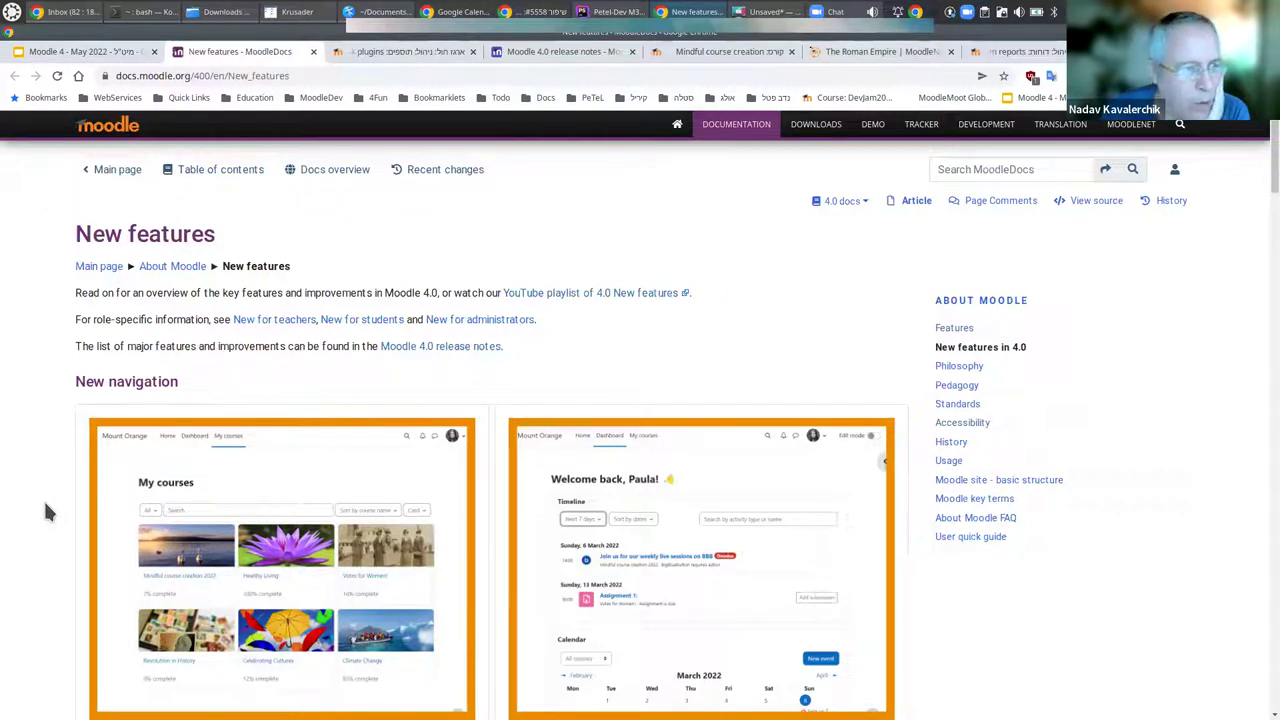
Examine the New navigation section of the New features page, from My courses and Dashboard to Course index and Activity completion.
scroll(45, 512, "down", 2)
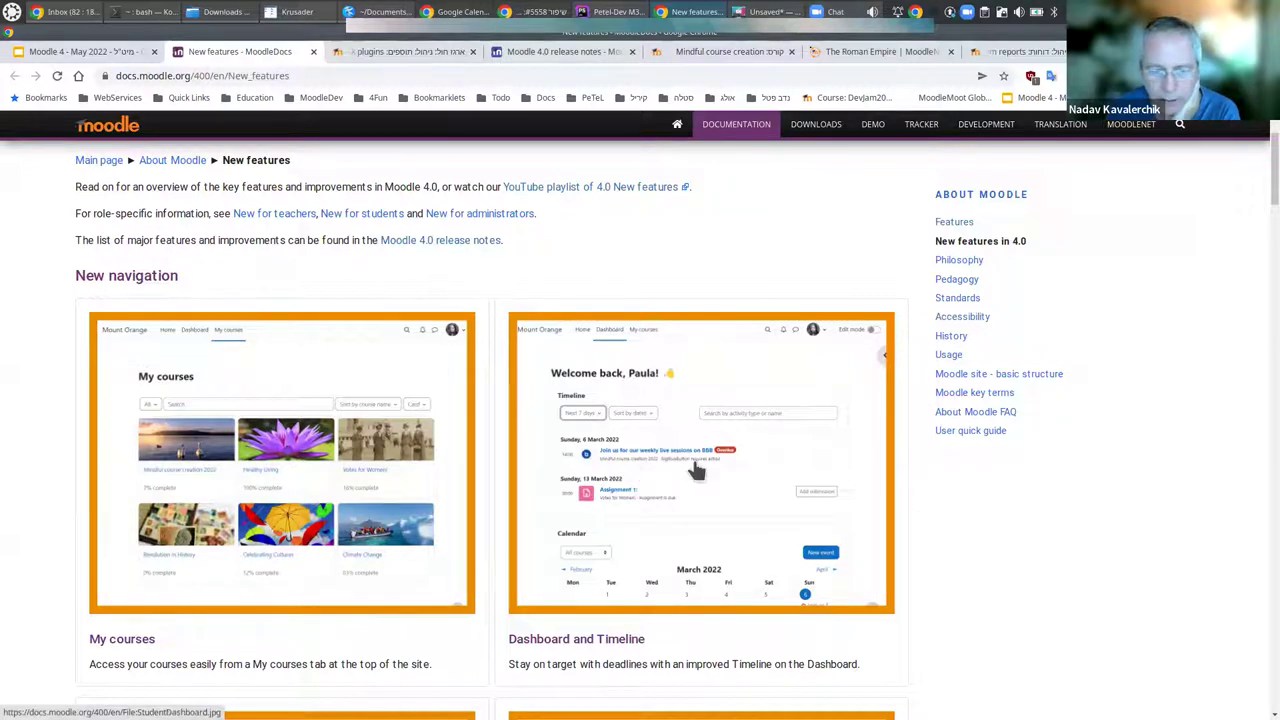
scroll(697, 470, "down", 2)
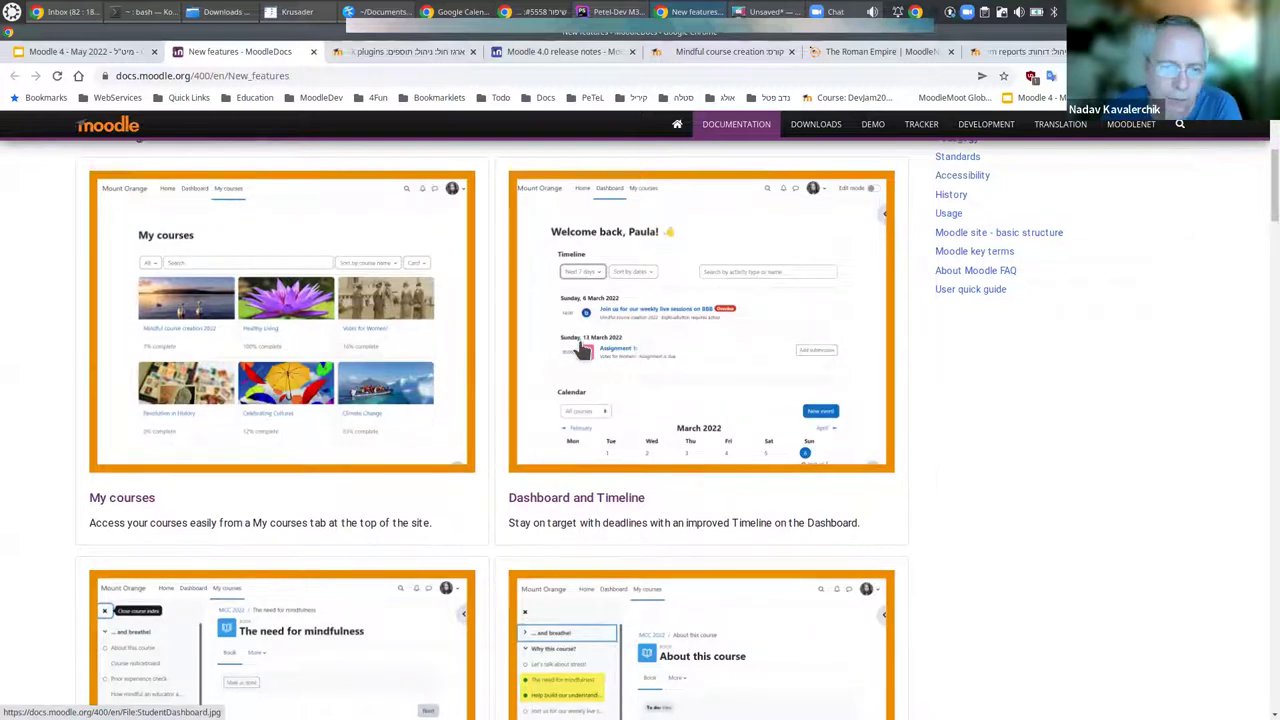
scroll(440, 460, "down", 3)
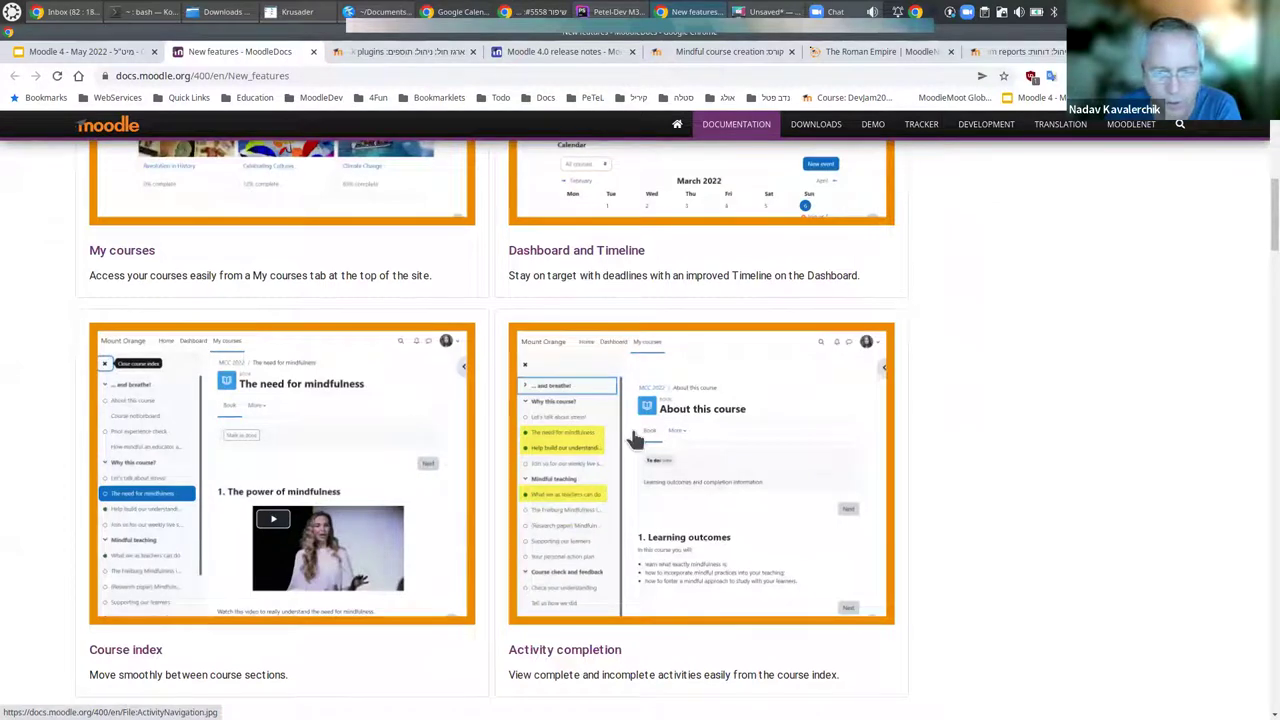
scroll(605, 460, "down", 1)
scroll(610, 455, "down", 1)
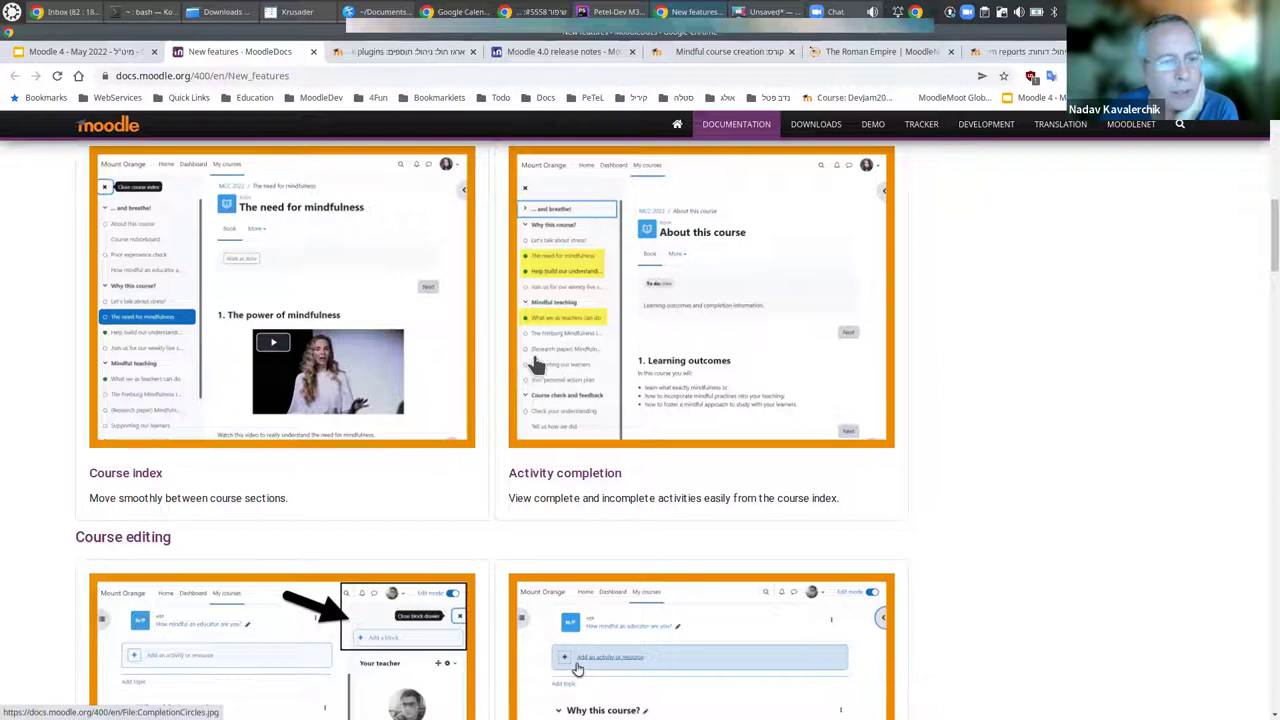
Examine the Course editing section, covering edit mode, adding content, contextual navigation and drag and drop.
scroll(640, 420, "down", 1)
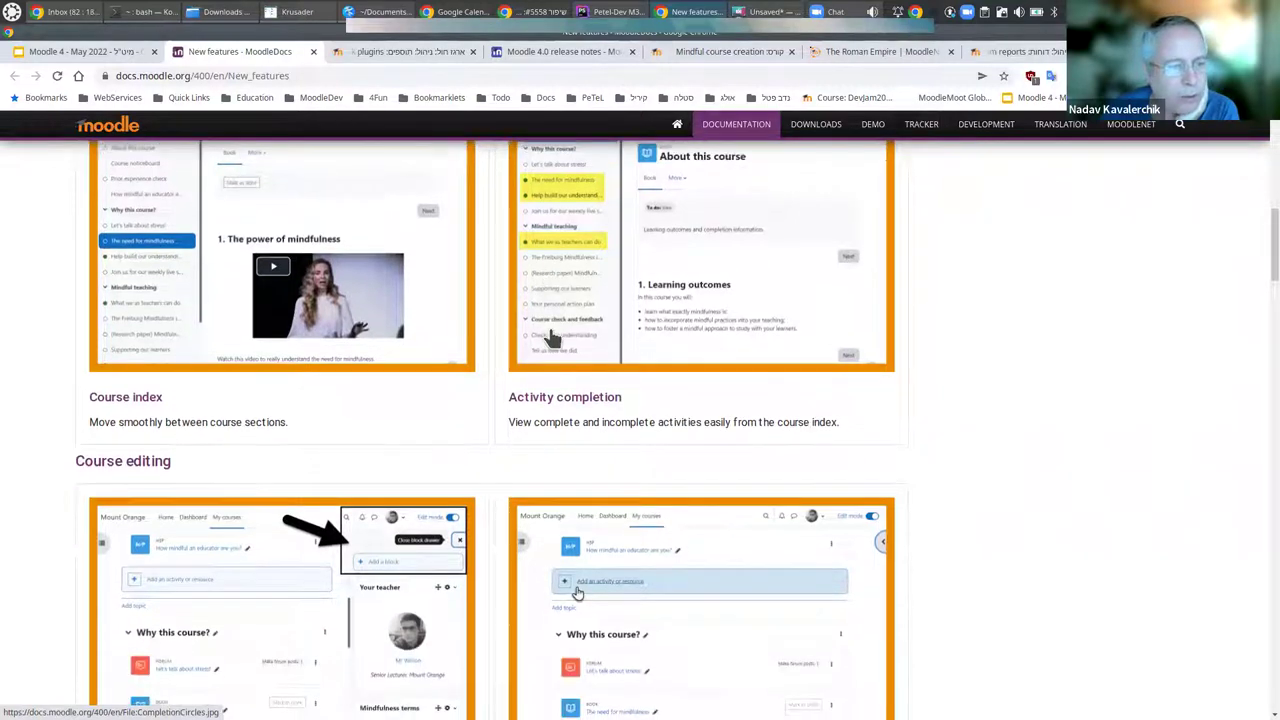
scroll(530, 340, "down", 3)
scroll(512, 340, "down", 1)
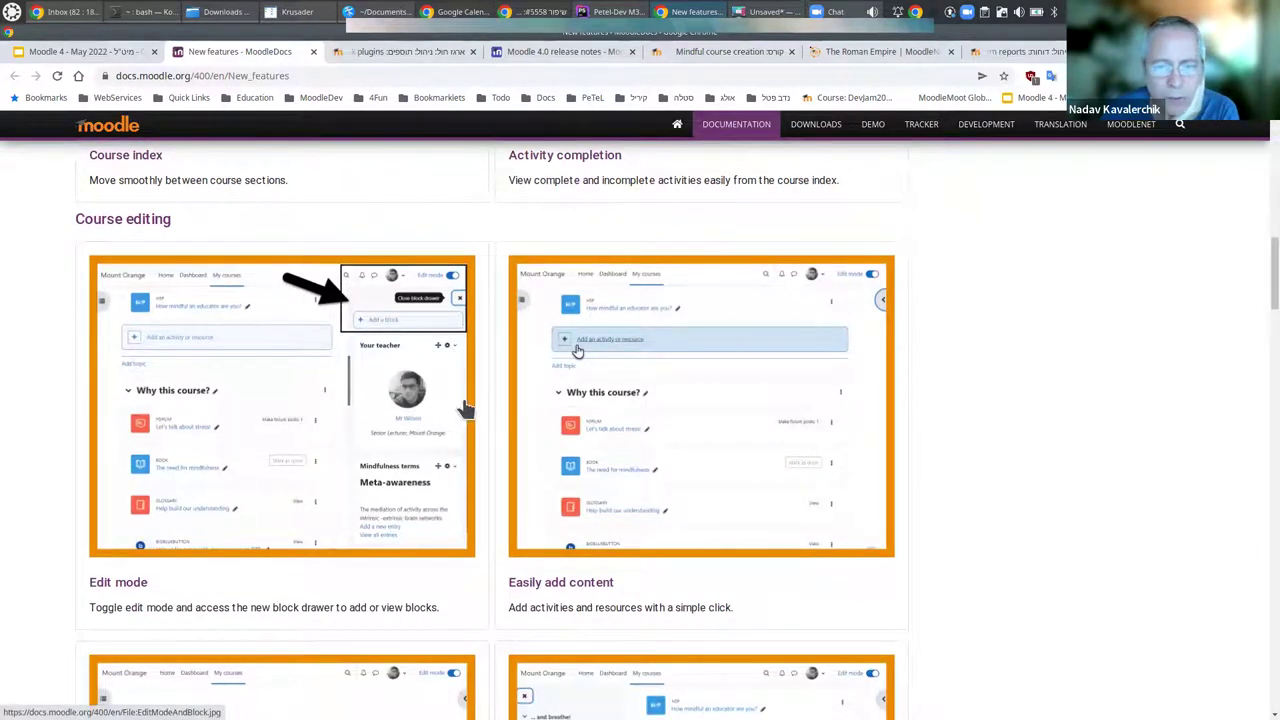
scroll(510, 400, "down", 1)
scroll(489, 413, "down", 4)
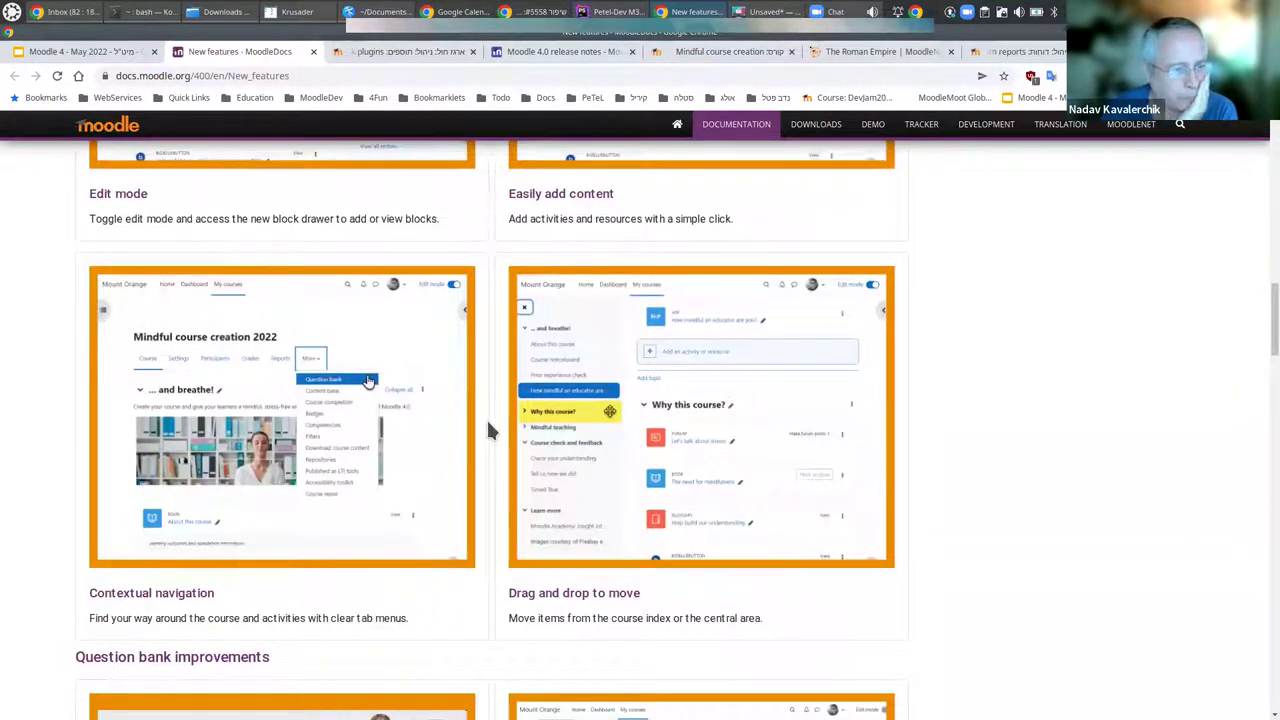
scroll(487, 428, "down", 1)
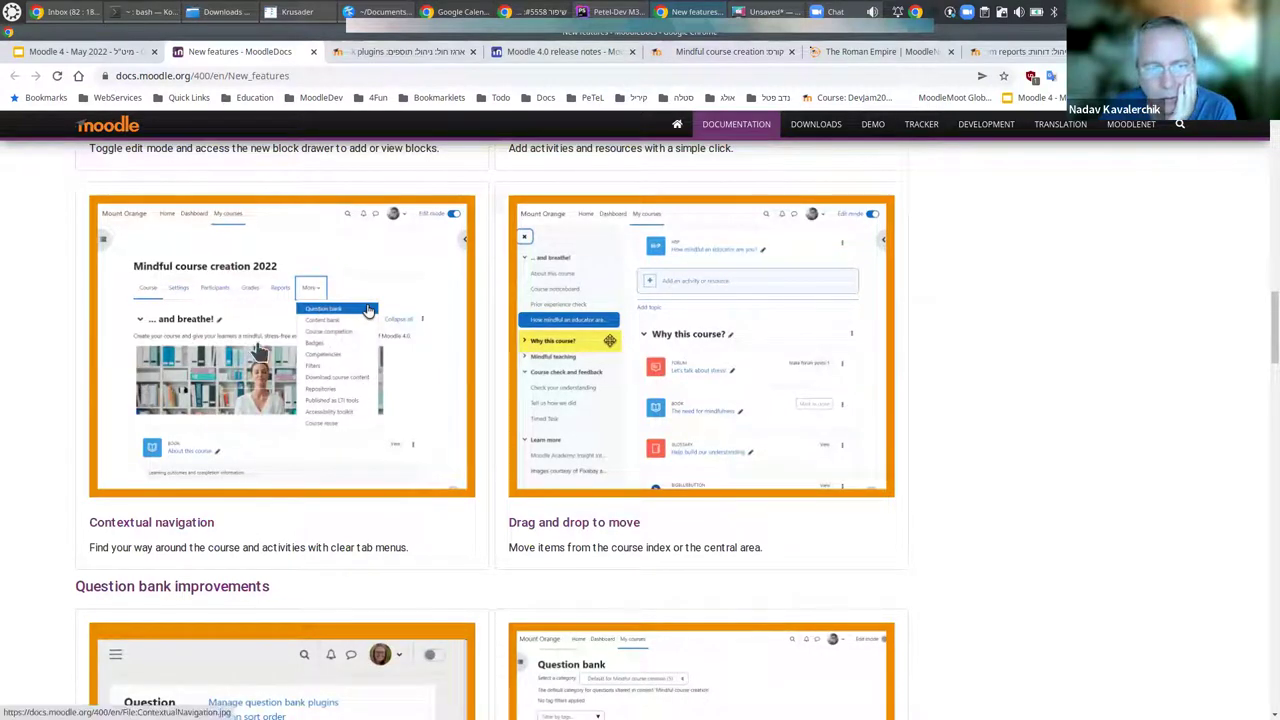
scroll(485, 399, "down", 1)
Review the Question bank improvements and the New in courses entries down to New activity icons and Content updates.
scroll(485, 399, "down", 3)
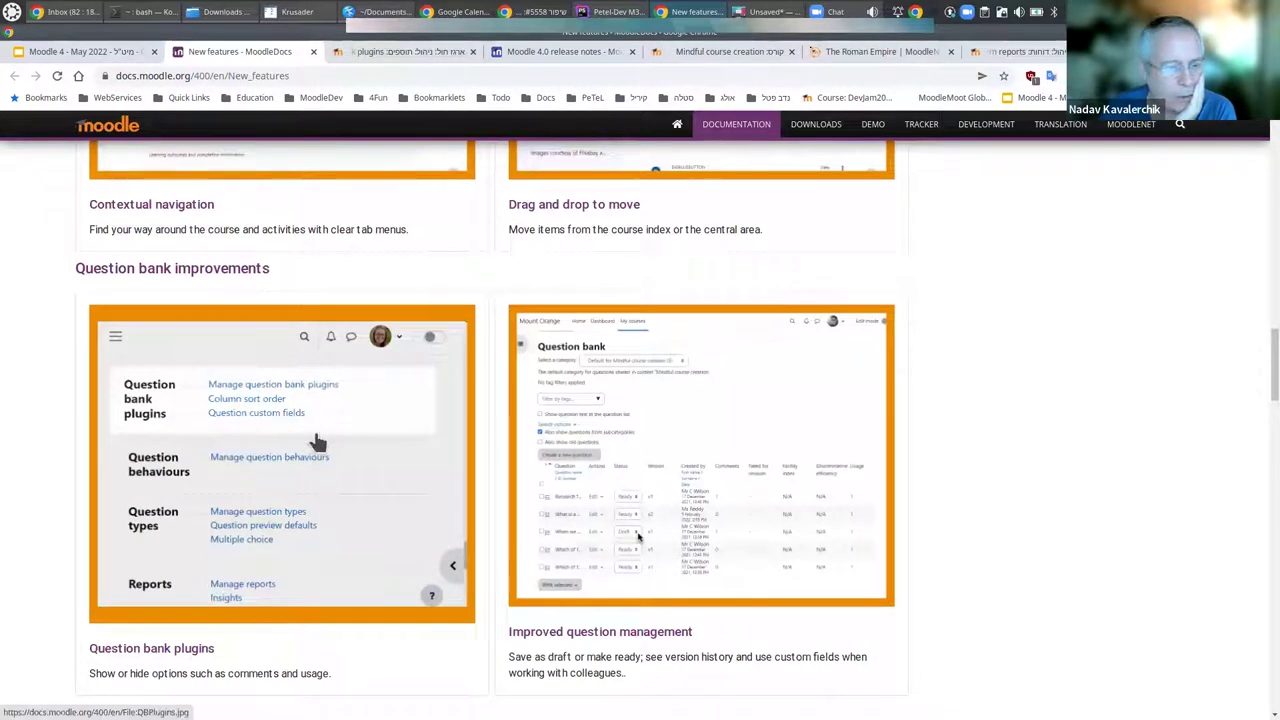
scroll(370, 465, "down", 3)
scroll(471, 490, "down", 2)
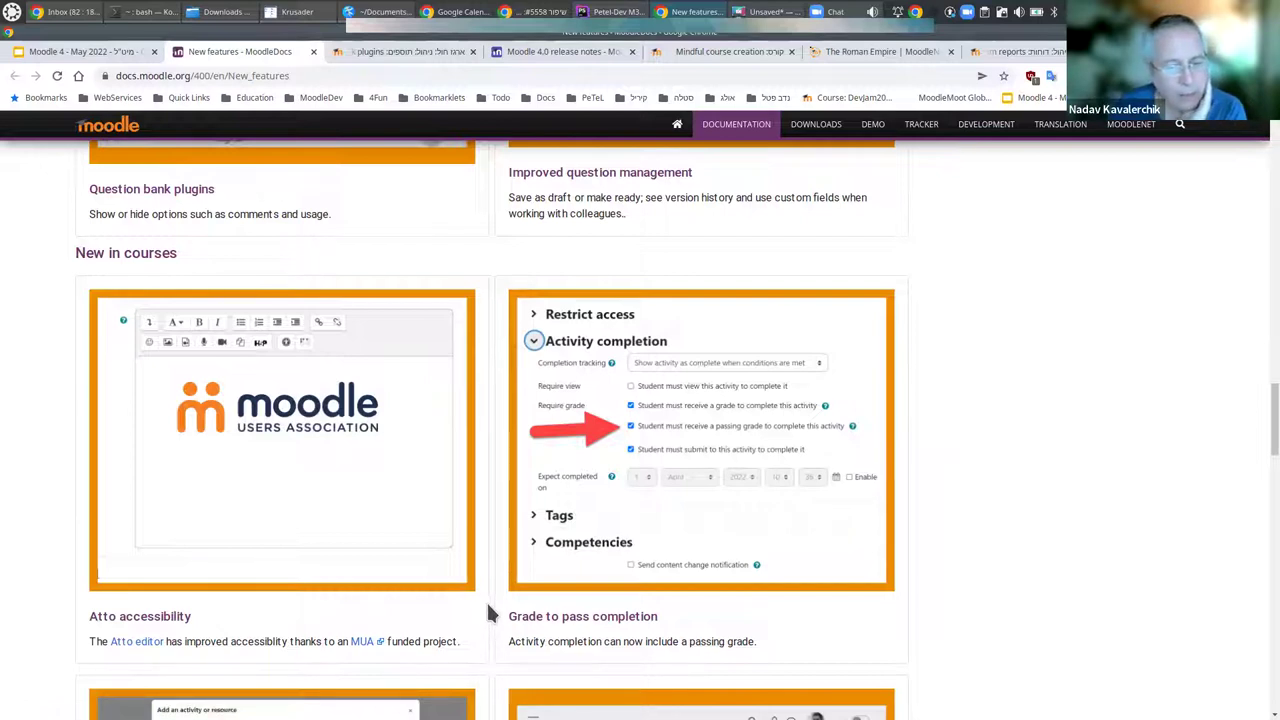
scroll(486, 600, "down", 3)
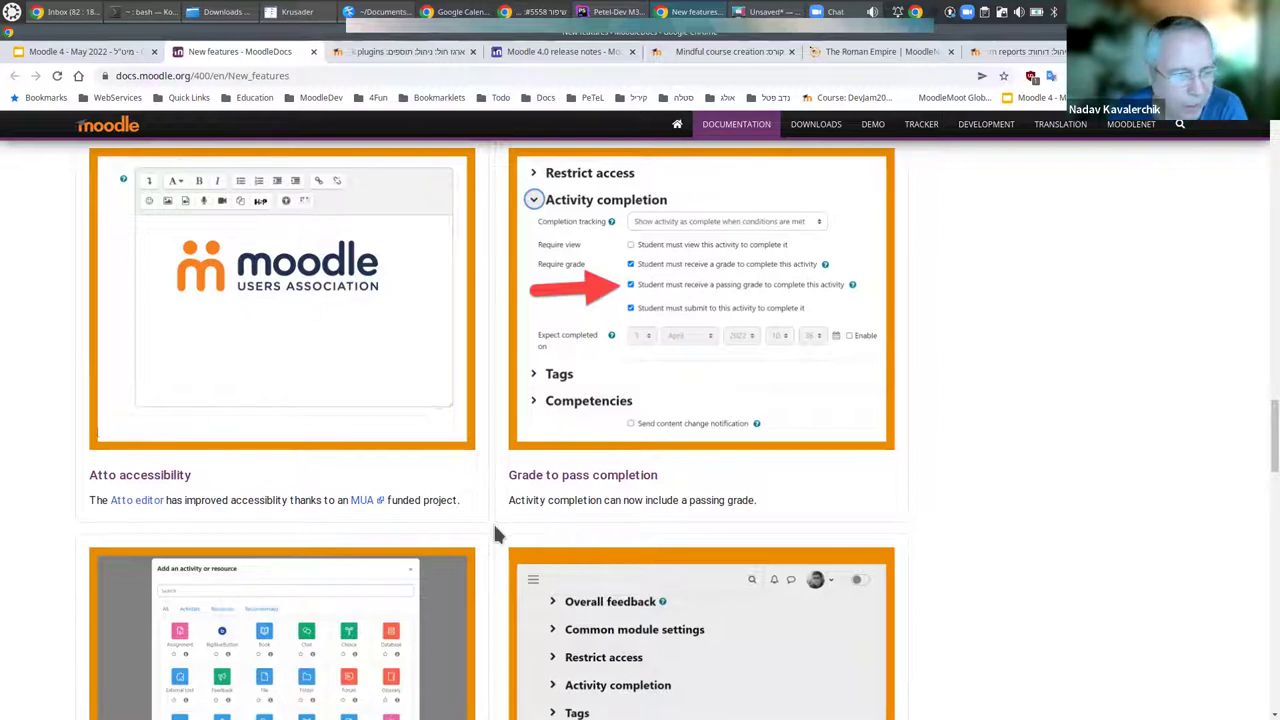
scroll(494, 534, "down", 1)
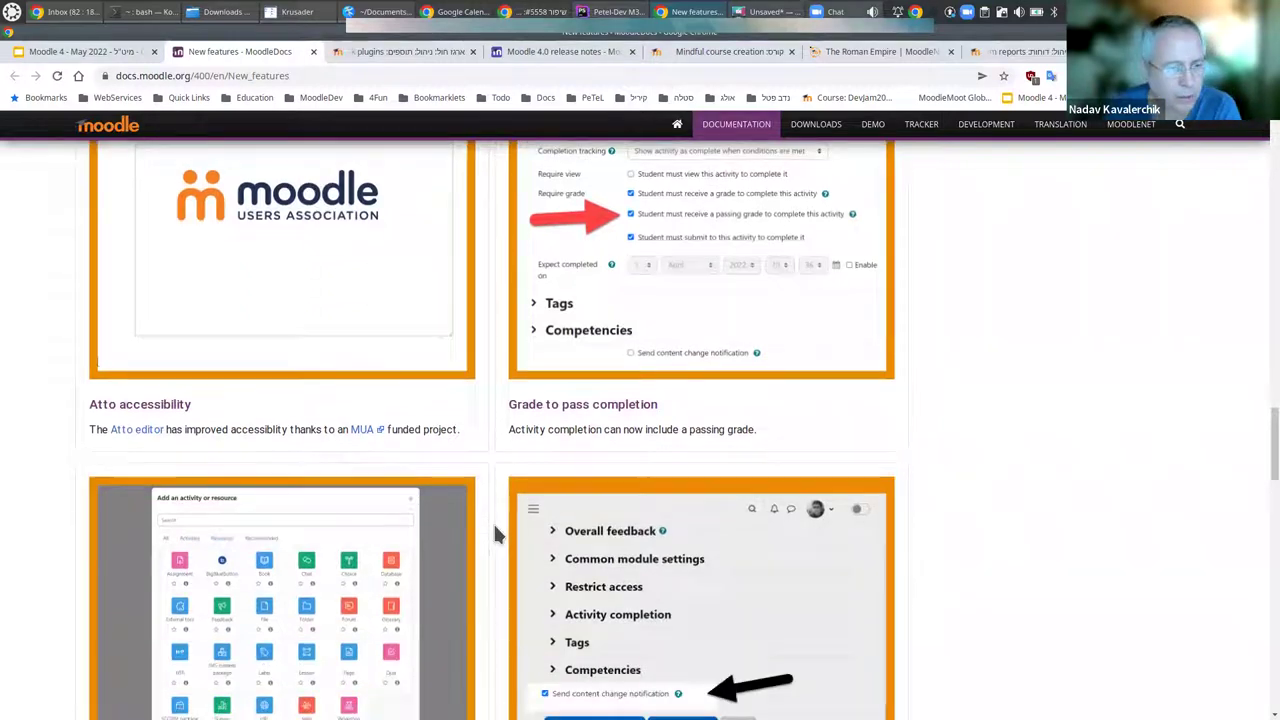
scroll(492, 562, "down", 1)
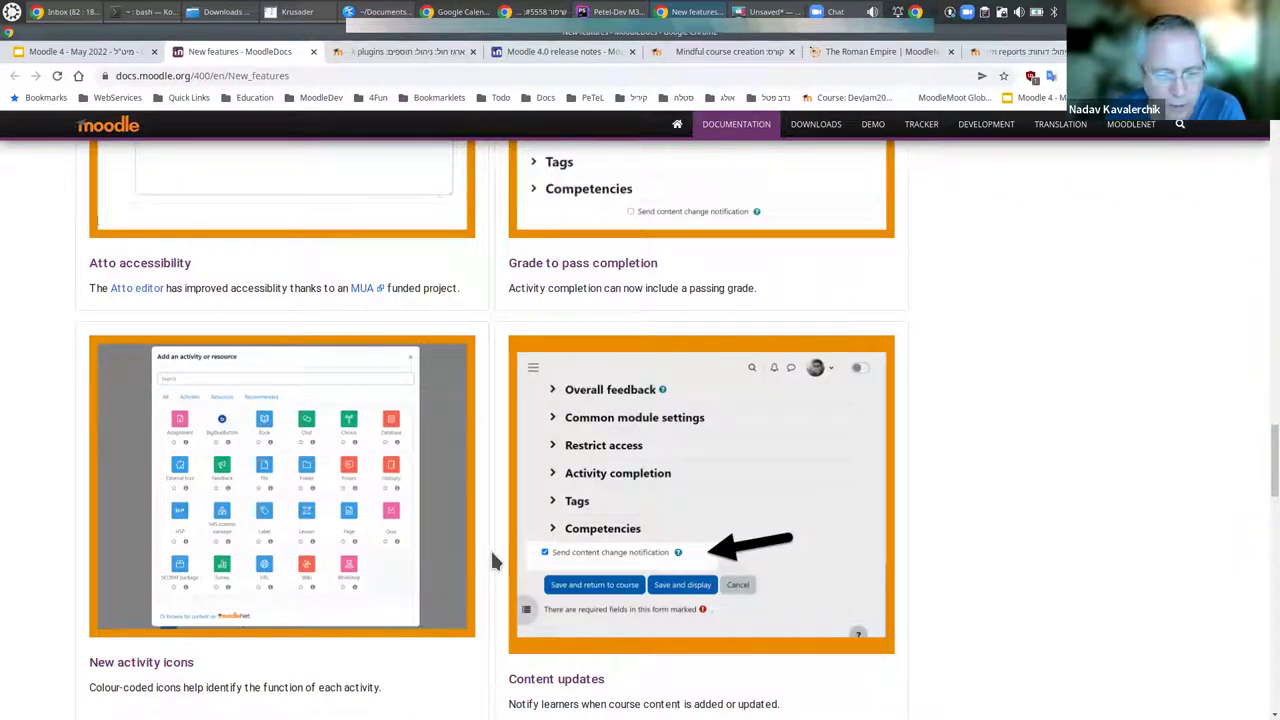
scroll(495, 562, "down", 1)
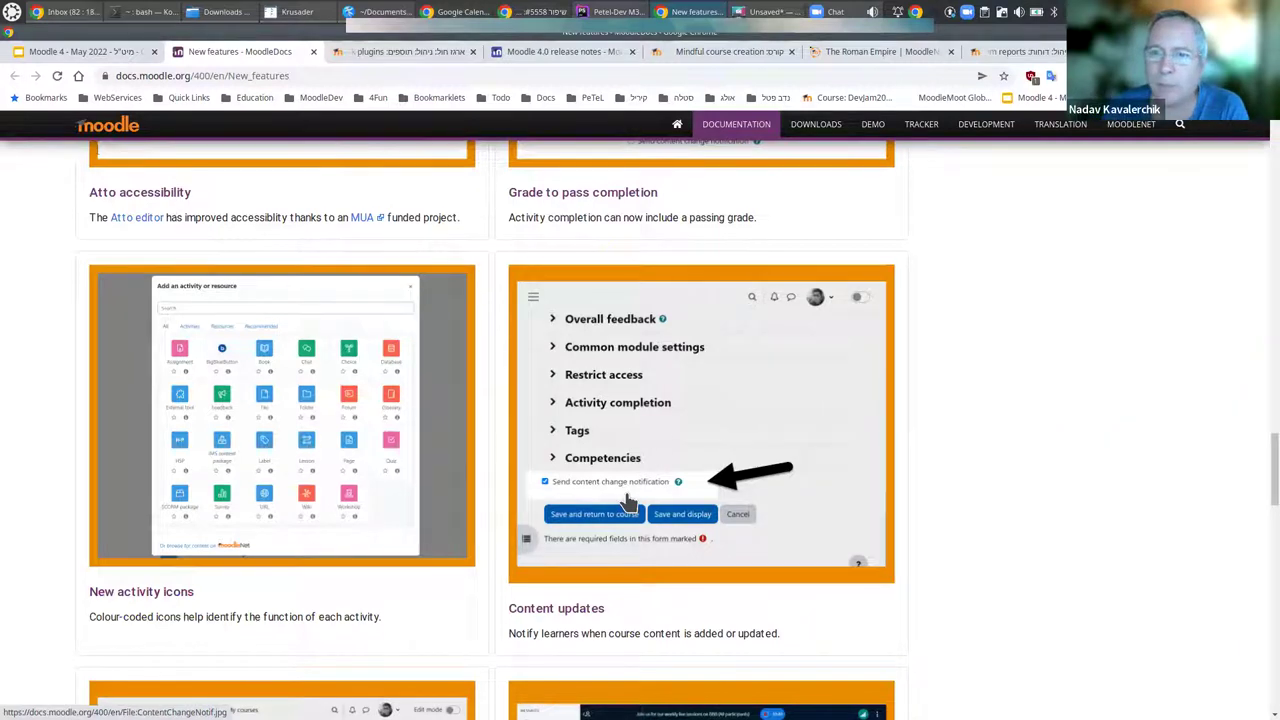
Show the notifications list on the Moodle site's Custom reports page, close it and return to the New features documentation.
left_click(1010, 51)
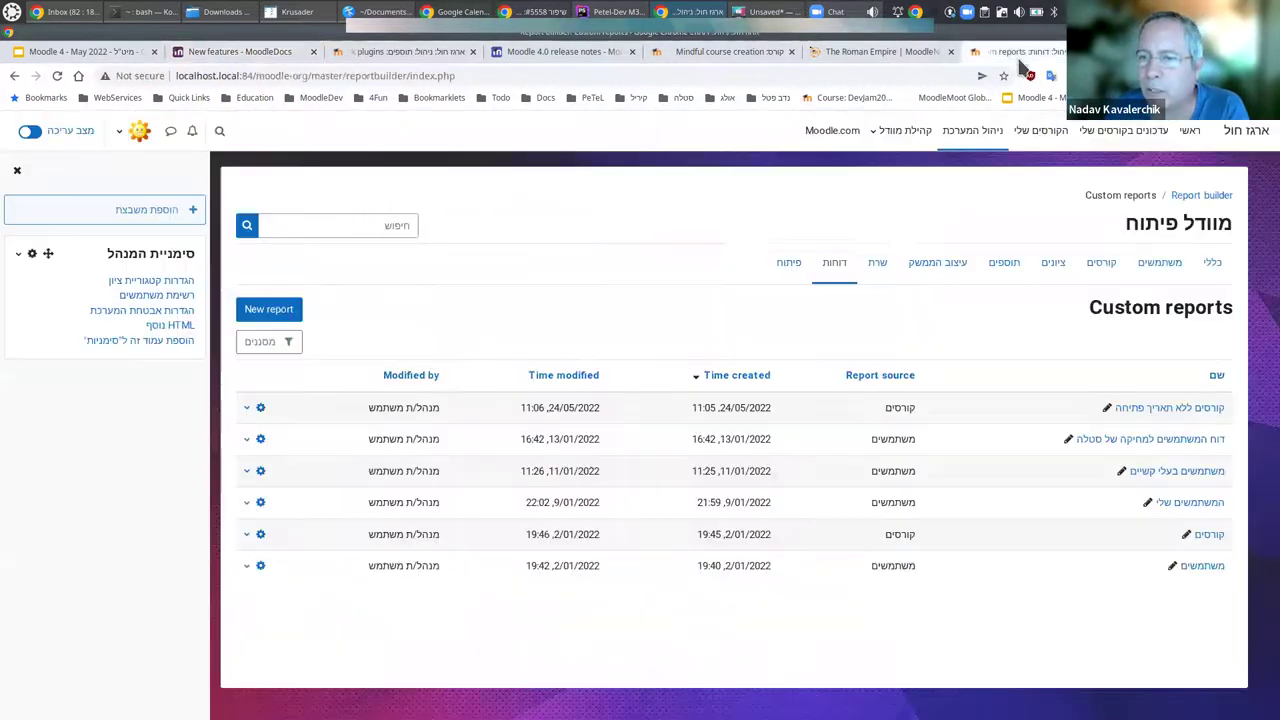
left_click(193, 133)
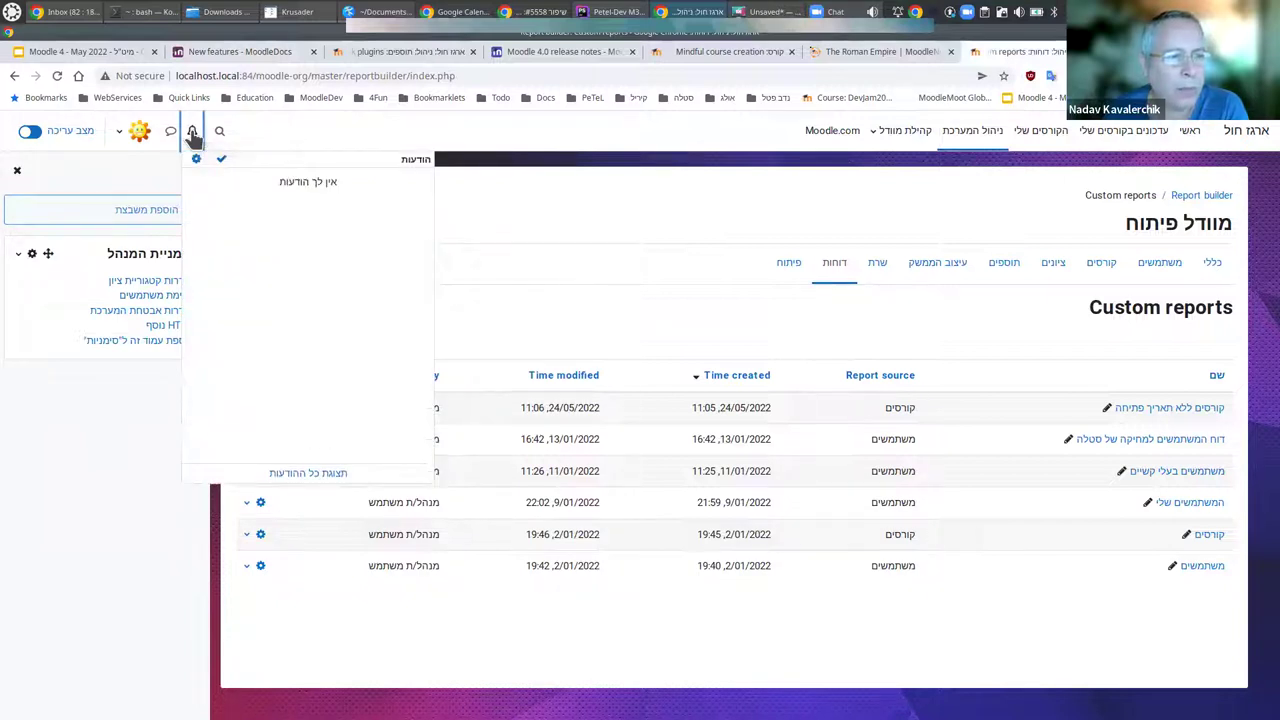
left_click(193, 133)
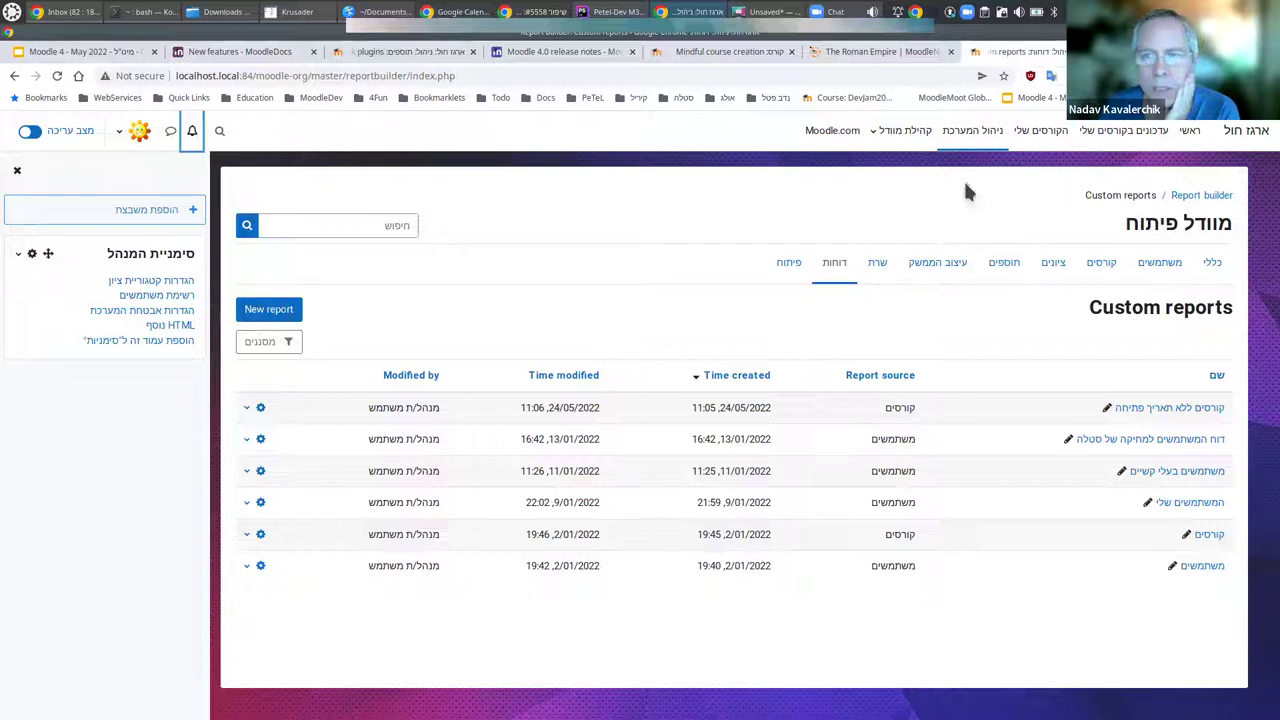
left_click(396, 52)
left_click(245, 52)
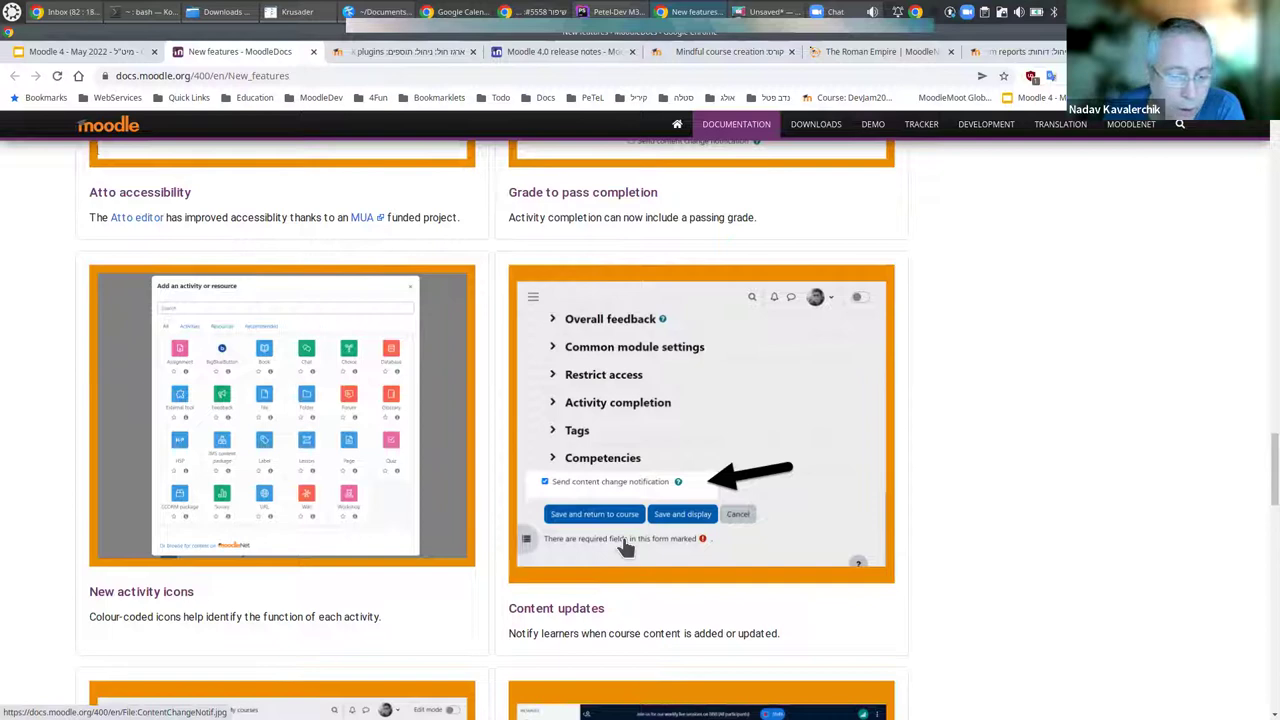
Examine the Timed assignments and Big Blue Button entries of the New in courses section.
scroll(625, 548, "down", 1)
scroll(486, 552, "down", 3)
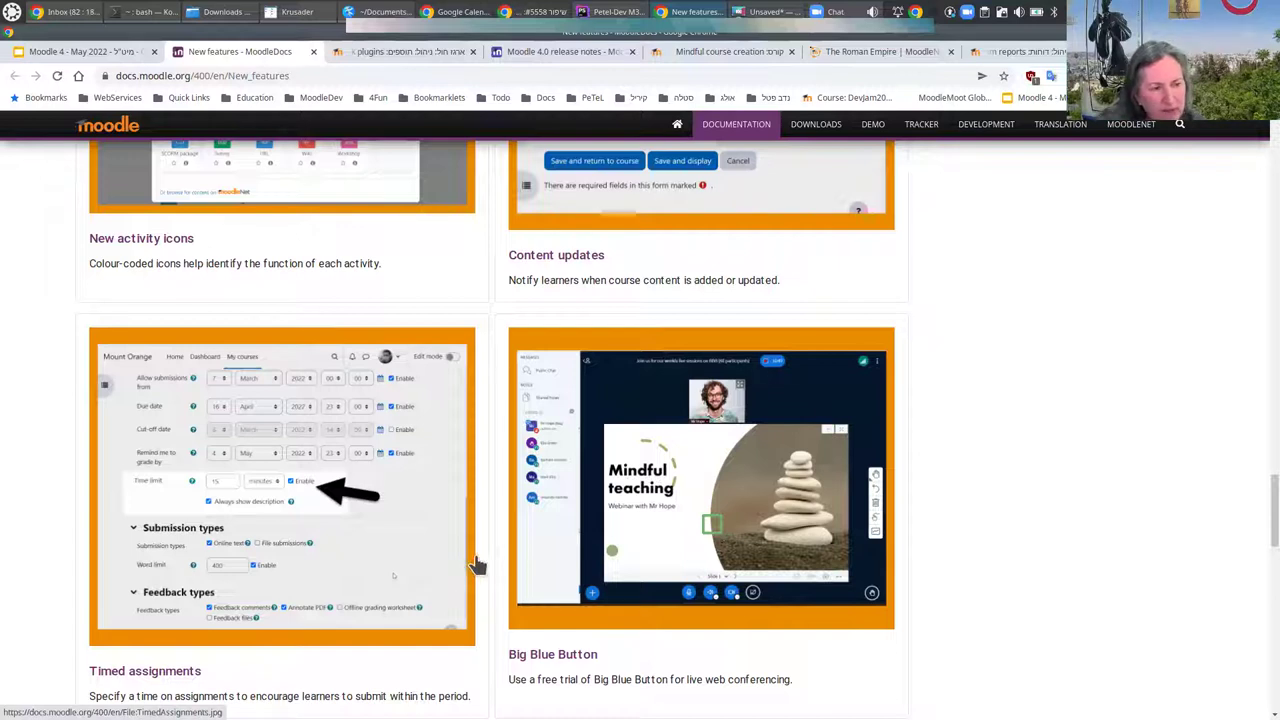
scroll(497, 558, "down", 1)
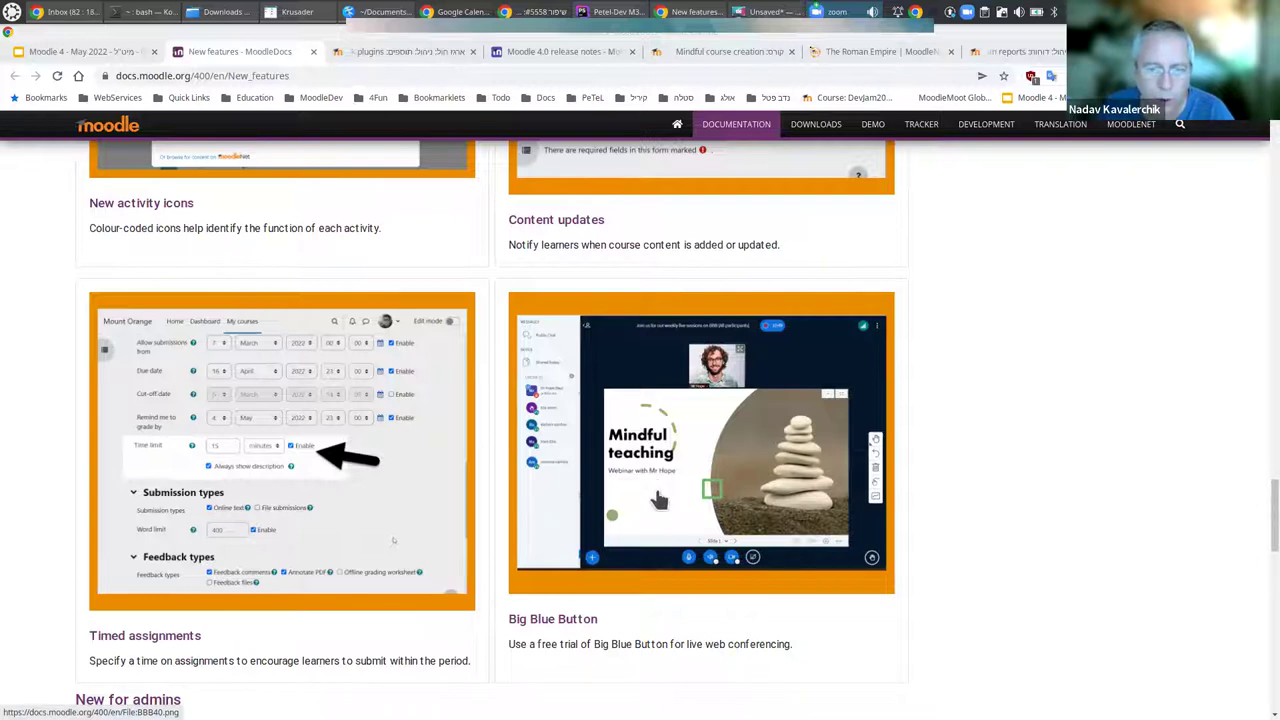
Go to the New for admins section of the documentation page, highlight its heading and clear the highlight.
scroll(628, 548, "down", 1)
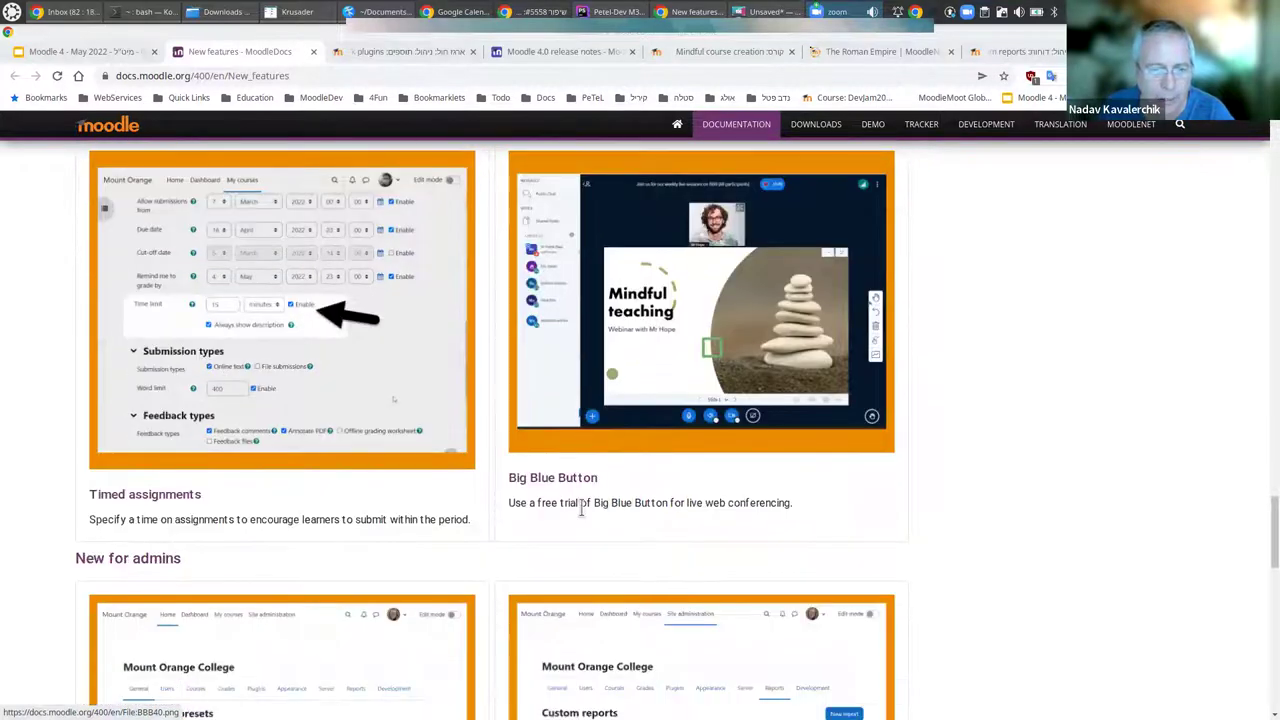
scroll(506, 545, "down", 1)
scroll(495, 562, "down", 3)
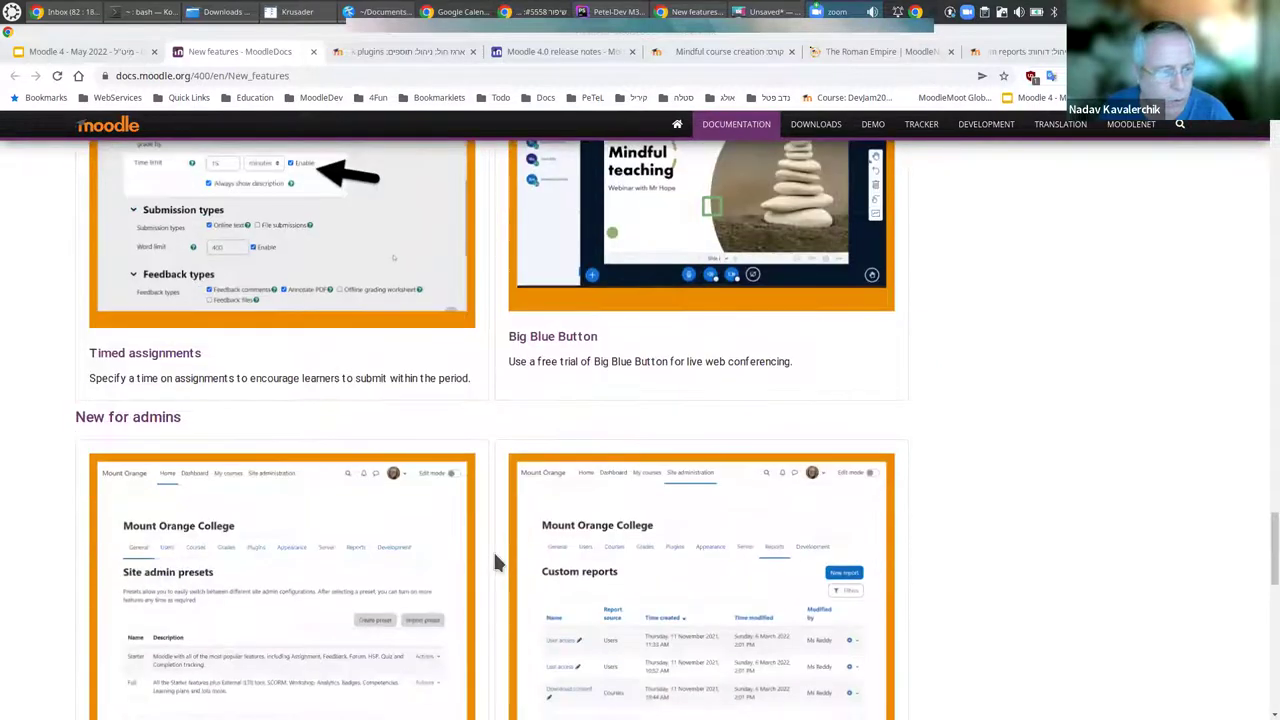
scroll(494, 561, "down", 1)
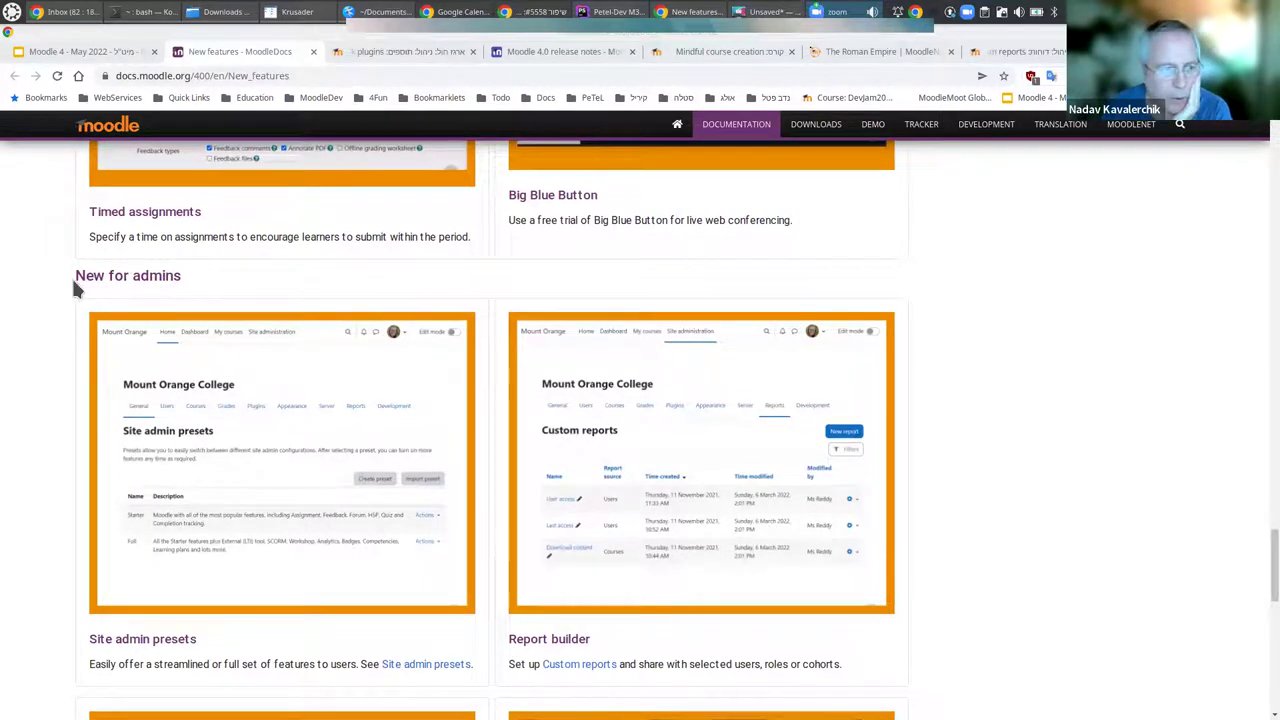
left_click_drag(72, 283, 190, 287)
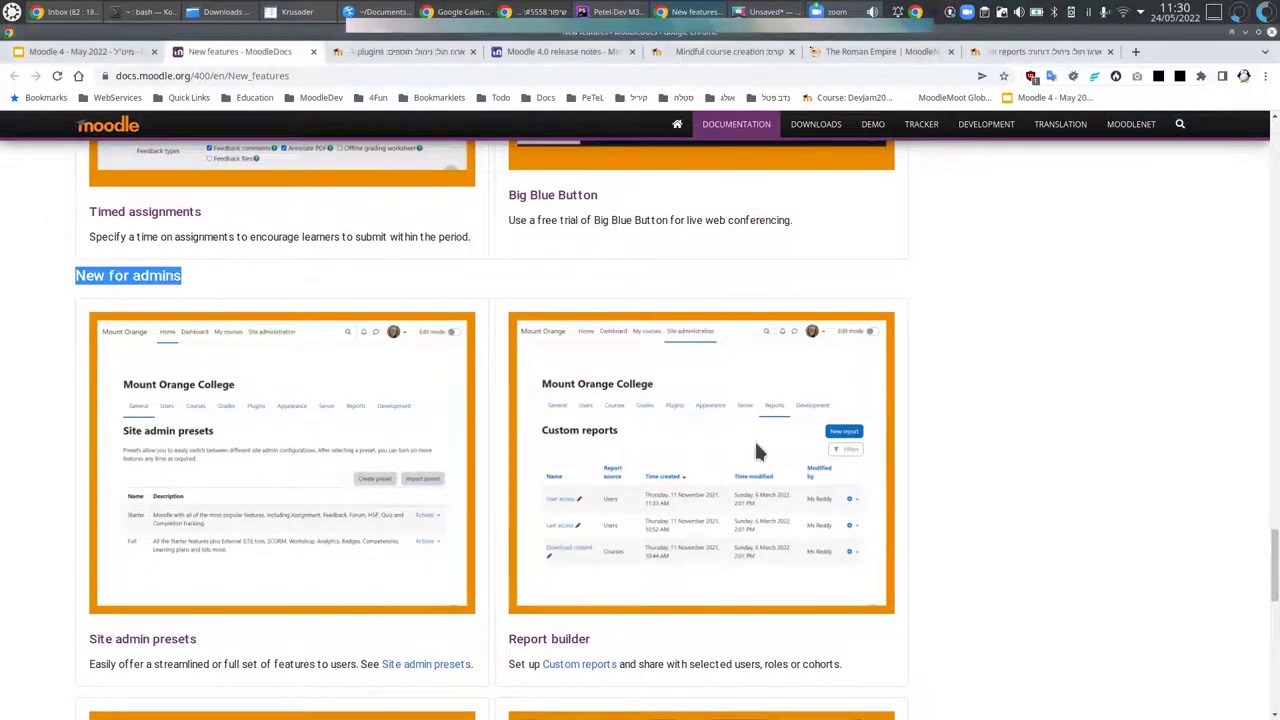
left_click(998, 370)
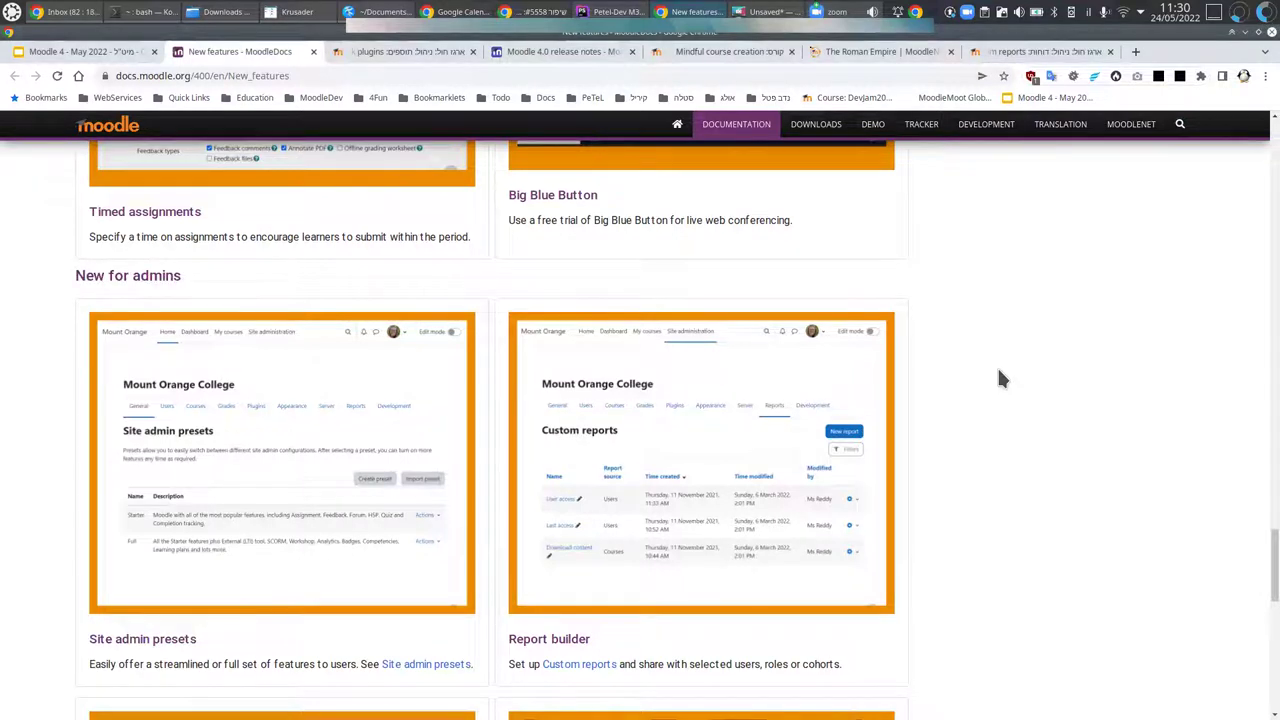
Examine the Site admin presets and Report builder entries of the New for admins section.
scroll(946, 385, "up", 3)
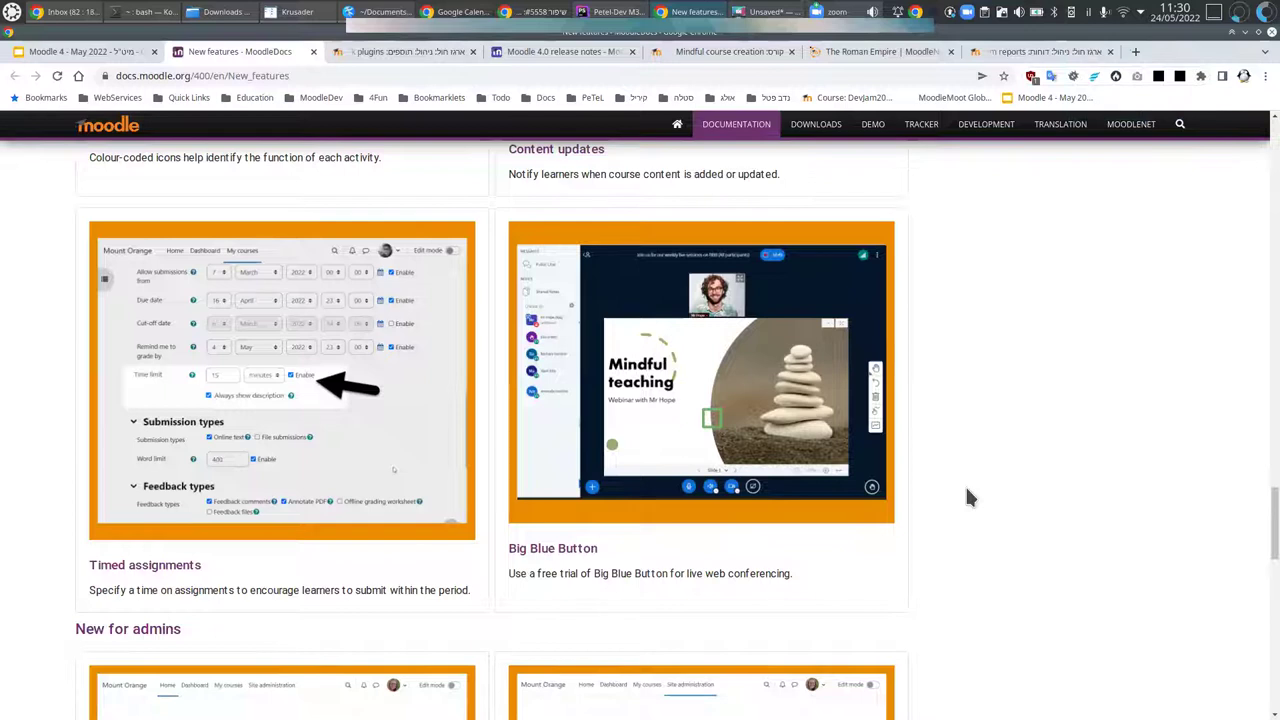
scroll(967, 497, "down", 2)
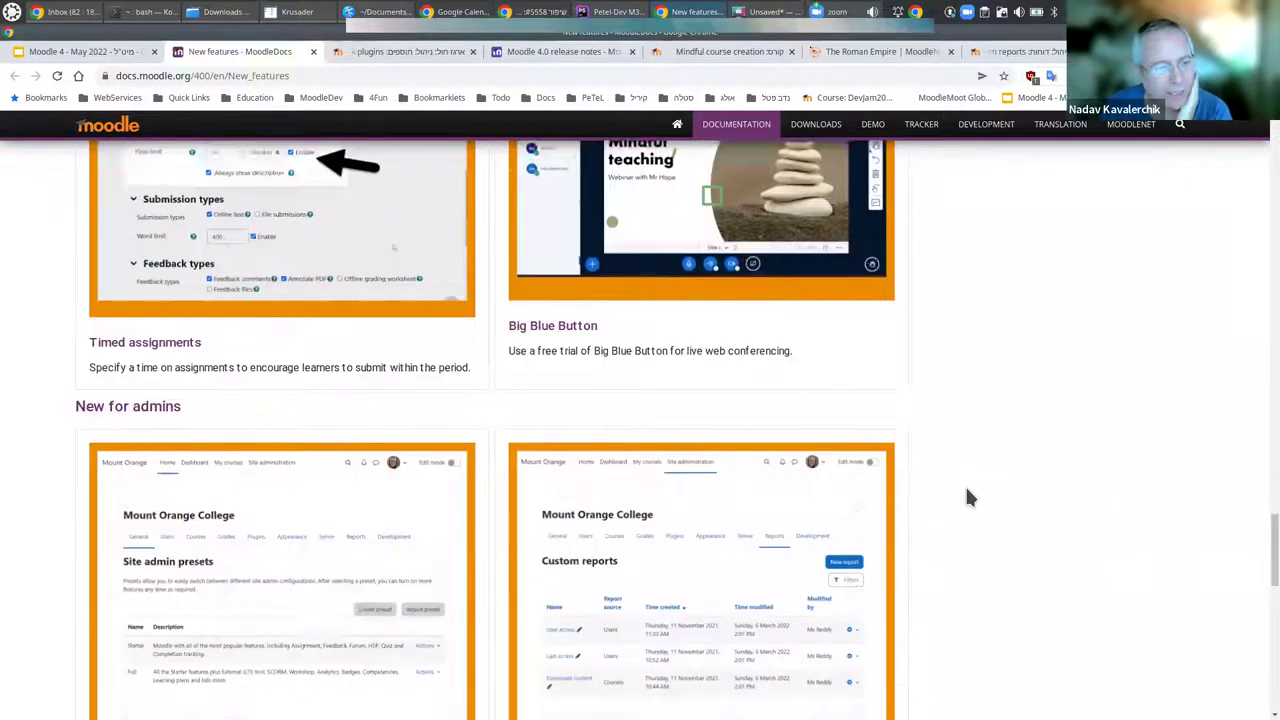
scroll(967, 497, "down", 2)
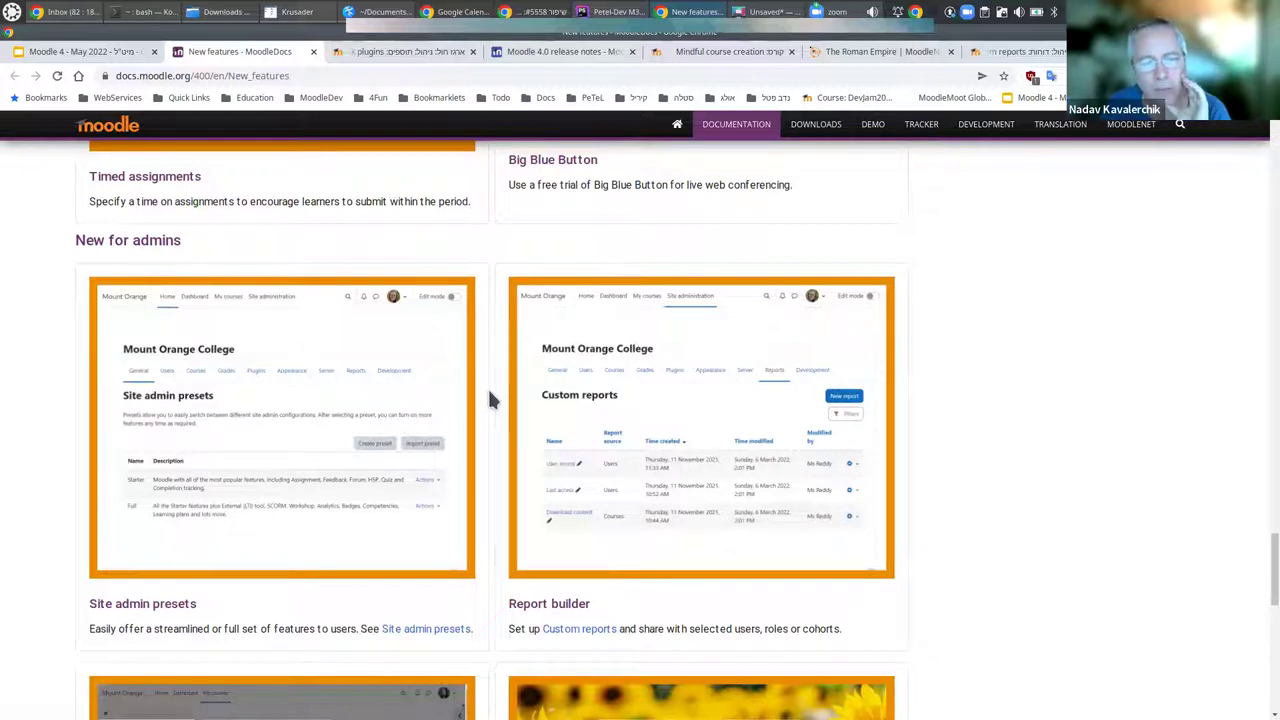
scroll(497, 459, "down", 2)
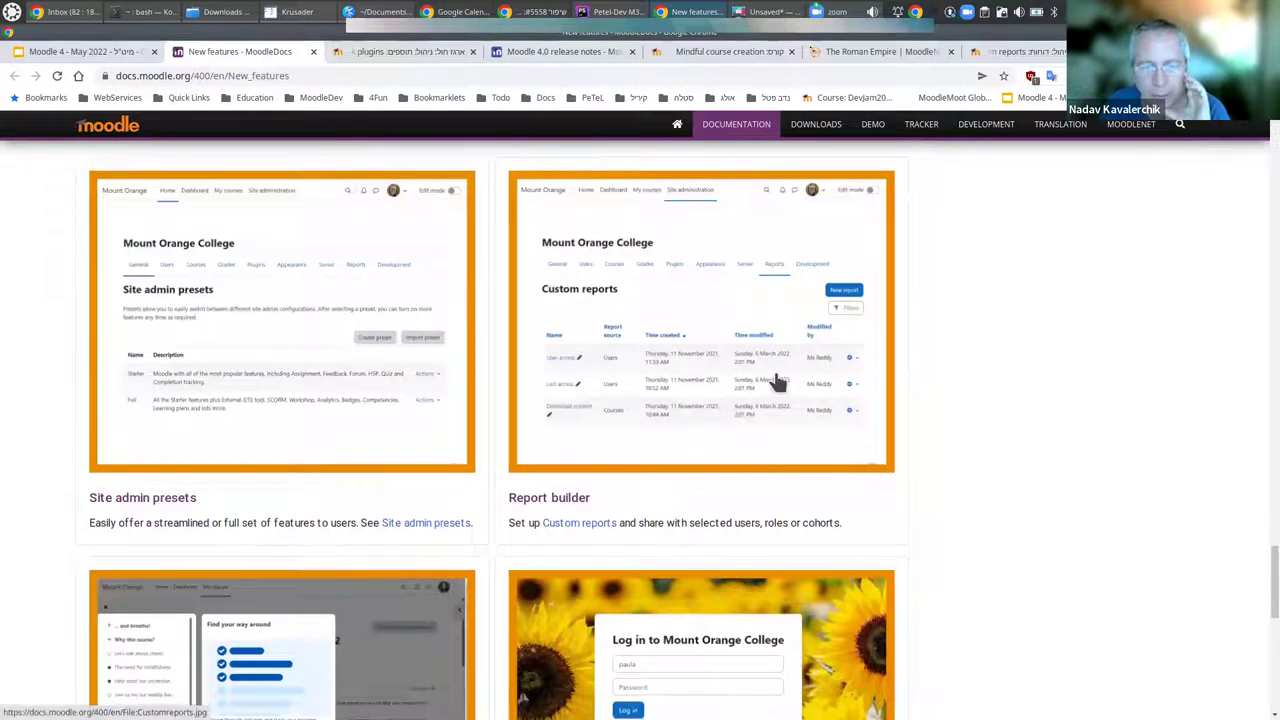
scroll(477, 515, "down", 1)
scroll(480, 520, "down", 1)
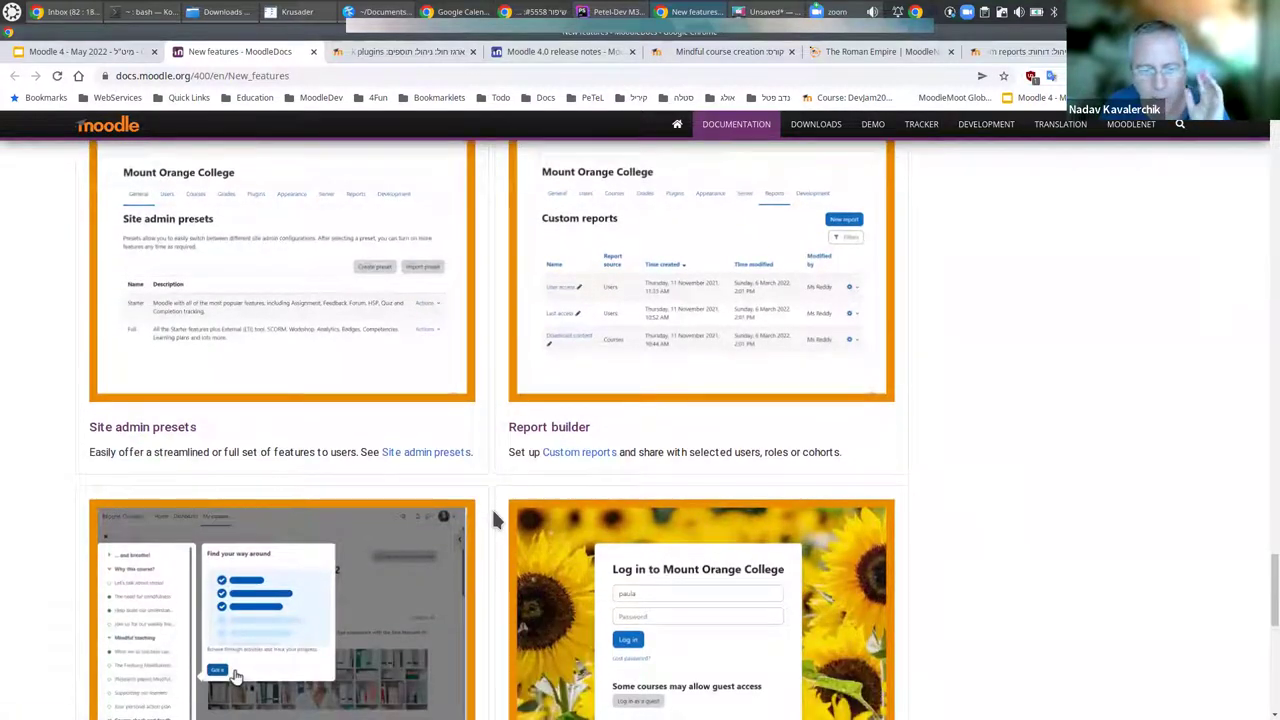
scroll(489, 518, "down", 3)
scroll(489, 521, "down", 1)
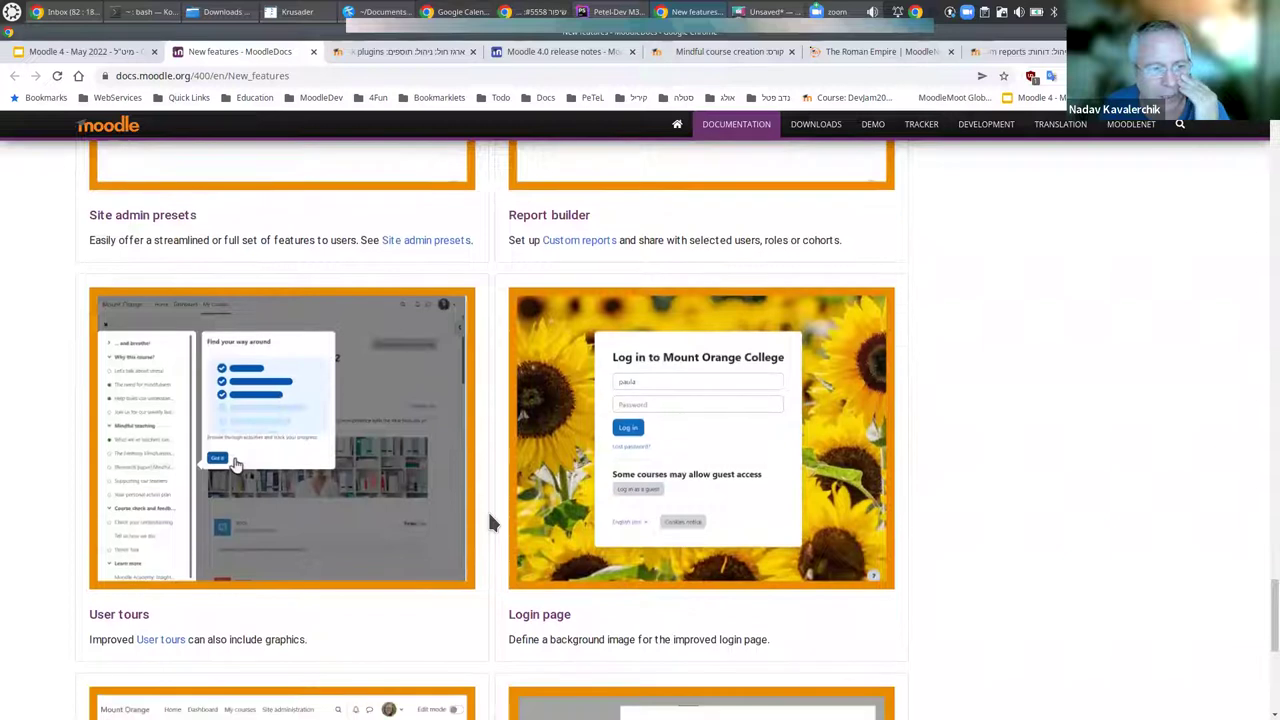
Review the remaining New for admins entries: User tours, Login page, LTI 1.3 Advantage and Site support.
scroll(489, 521, "down", 2)
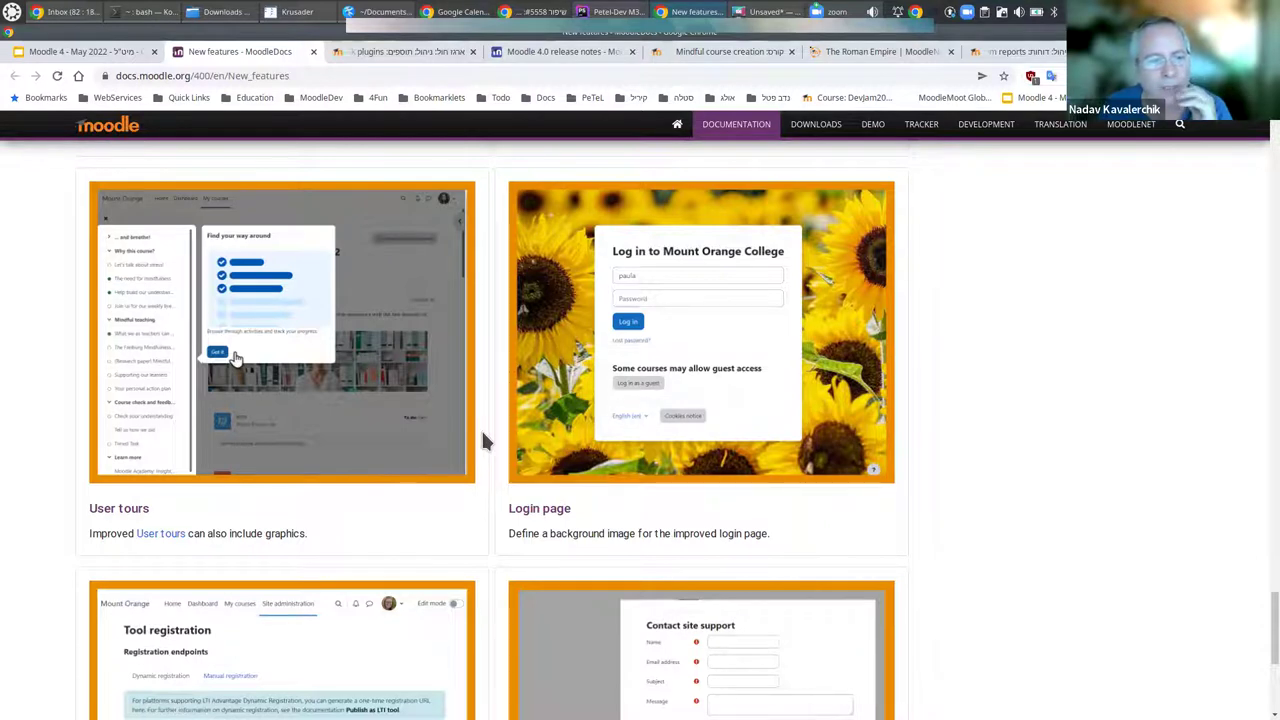
scroll(483, 440, "down", 1)
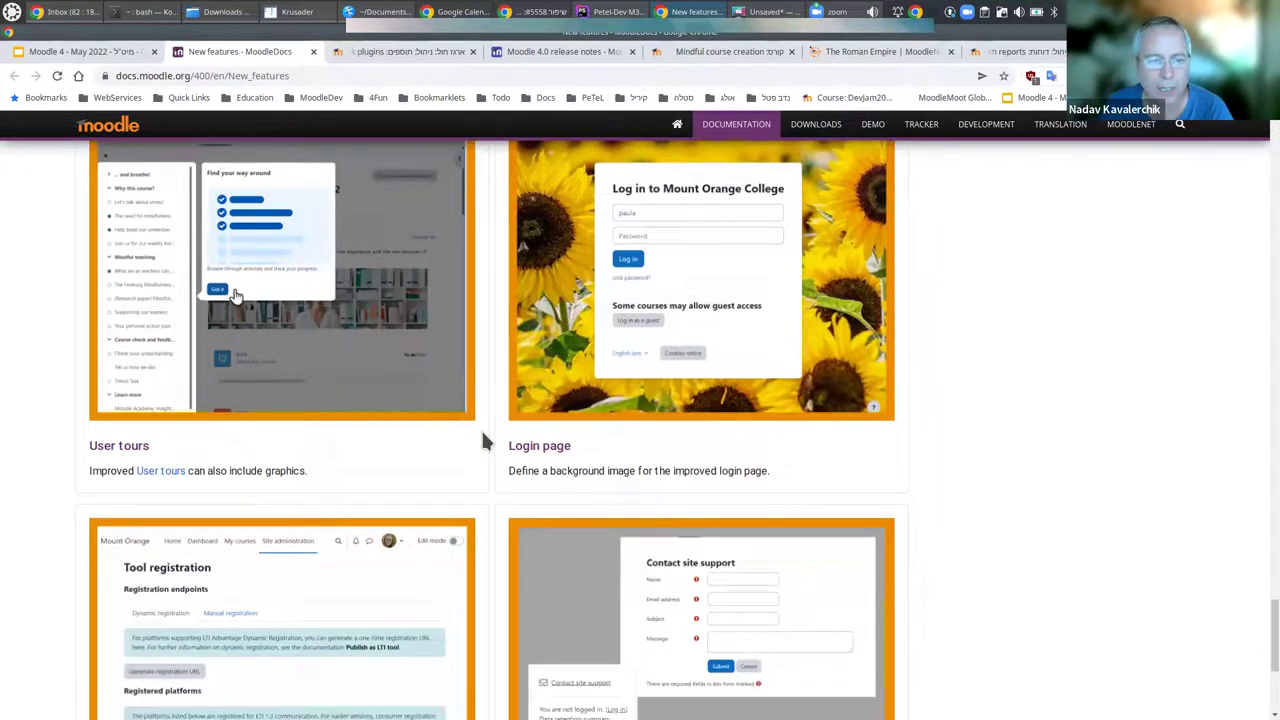
scroll(483, 440, "up", 1)
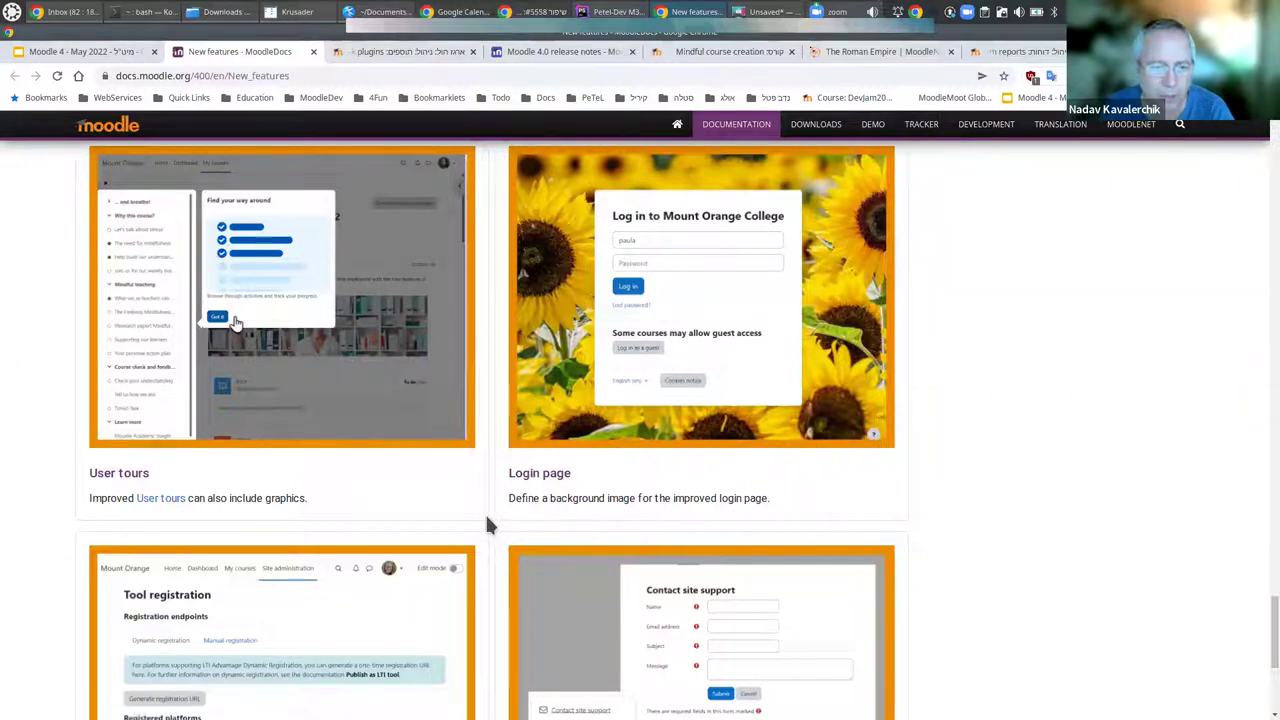
scroll(488, 525, "down", 2)
scroll(488, 525, "down", 2)
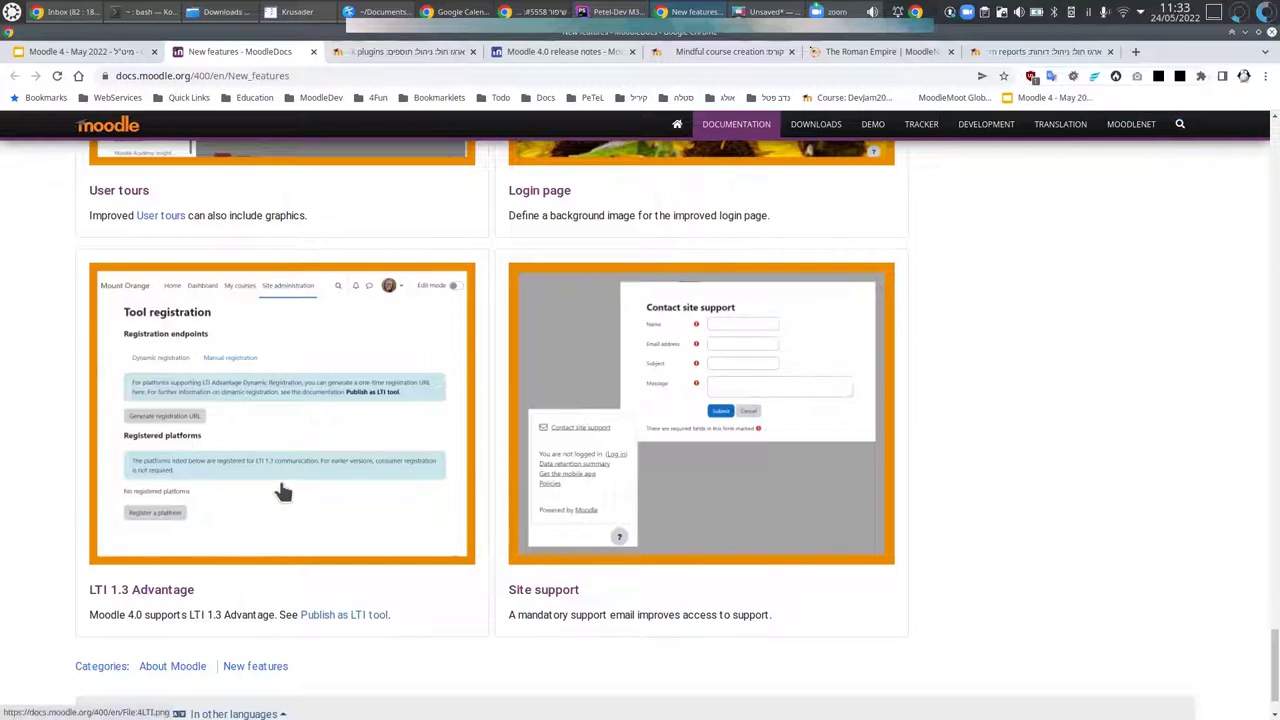
scroll(265, 475, "down", 1)
scroll(266, 474, "up", 1)
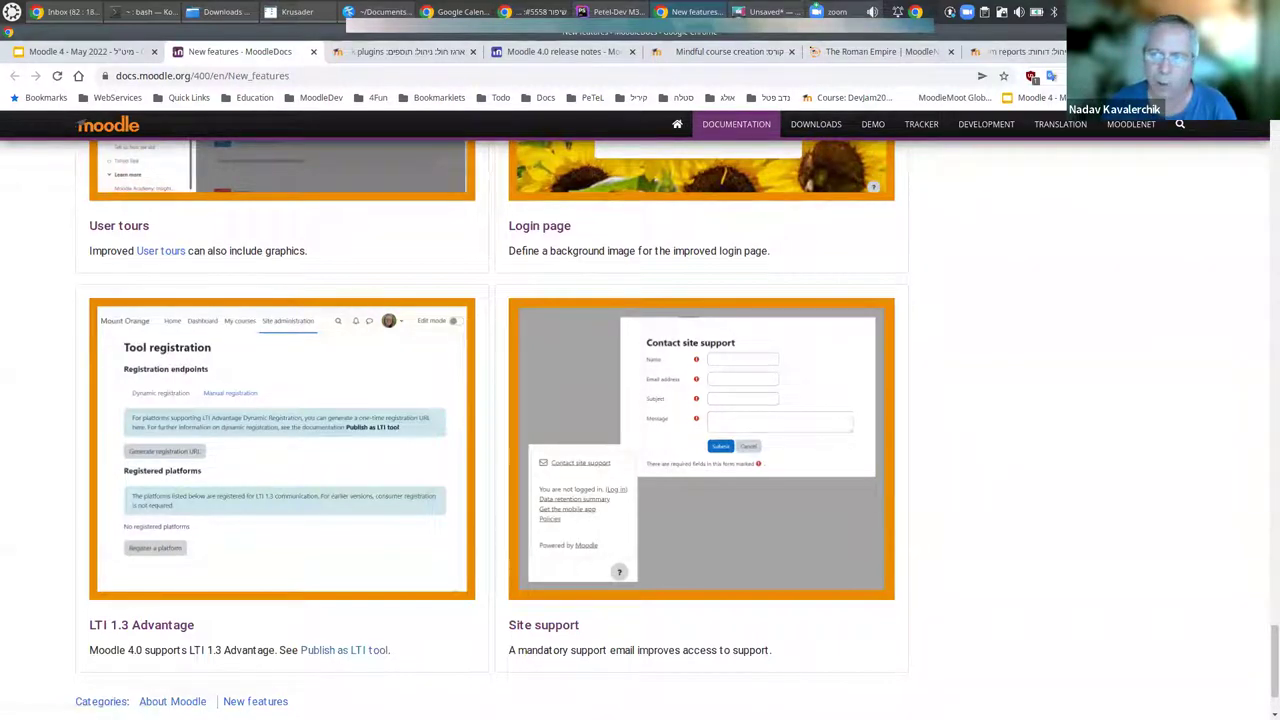
Search the web for eduappcenter in a new tab and open the Edu App Center site.
key("ctrl+t")
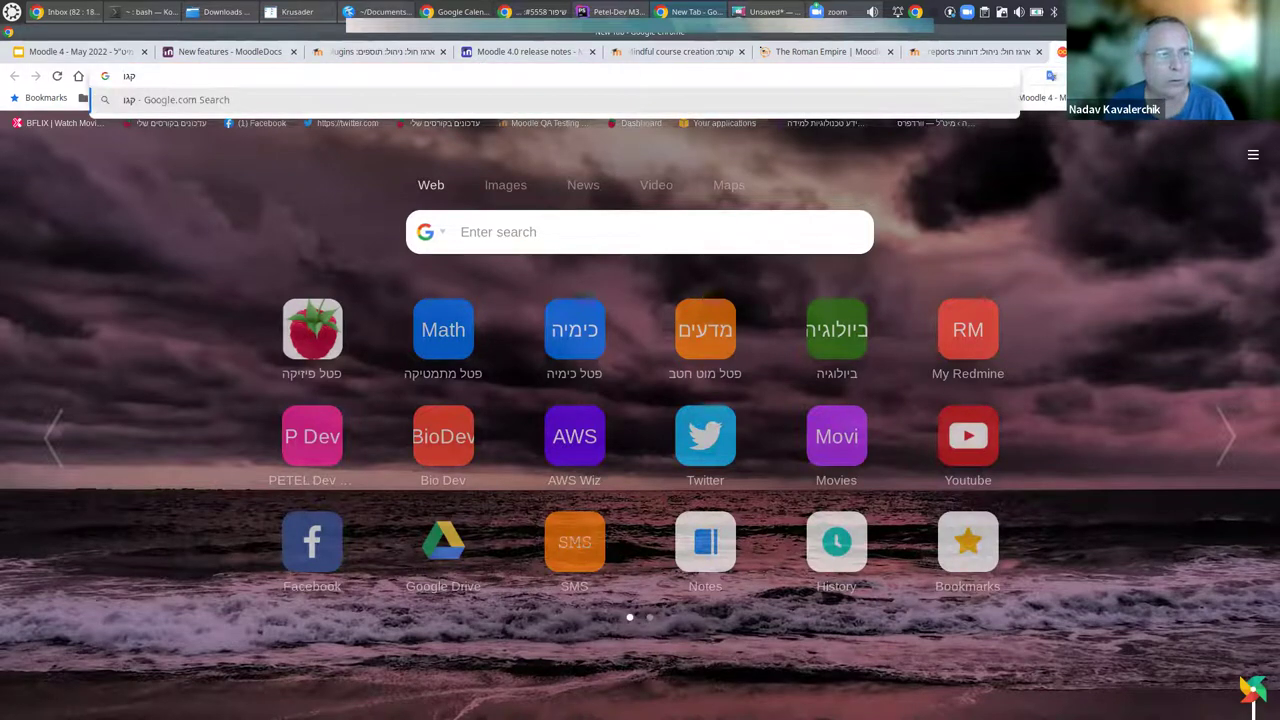
type("eduappcenter")
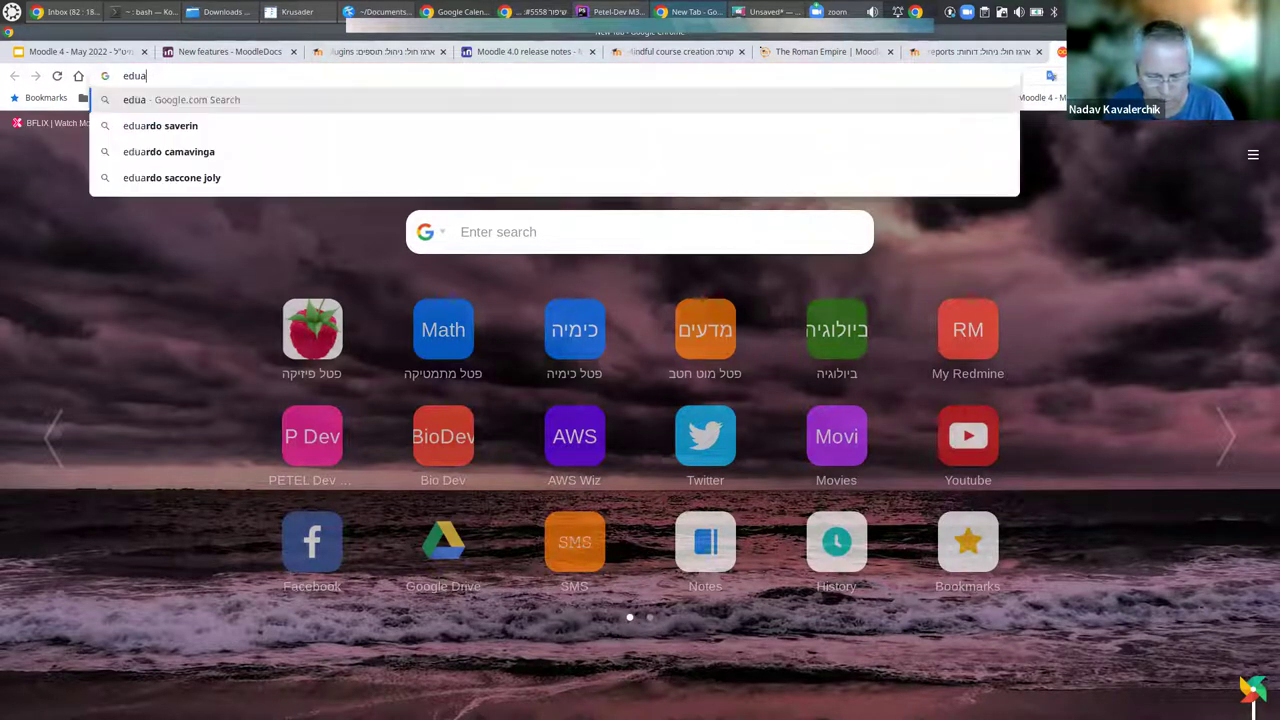
key("Return")
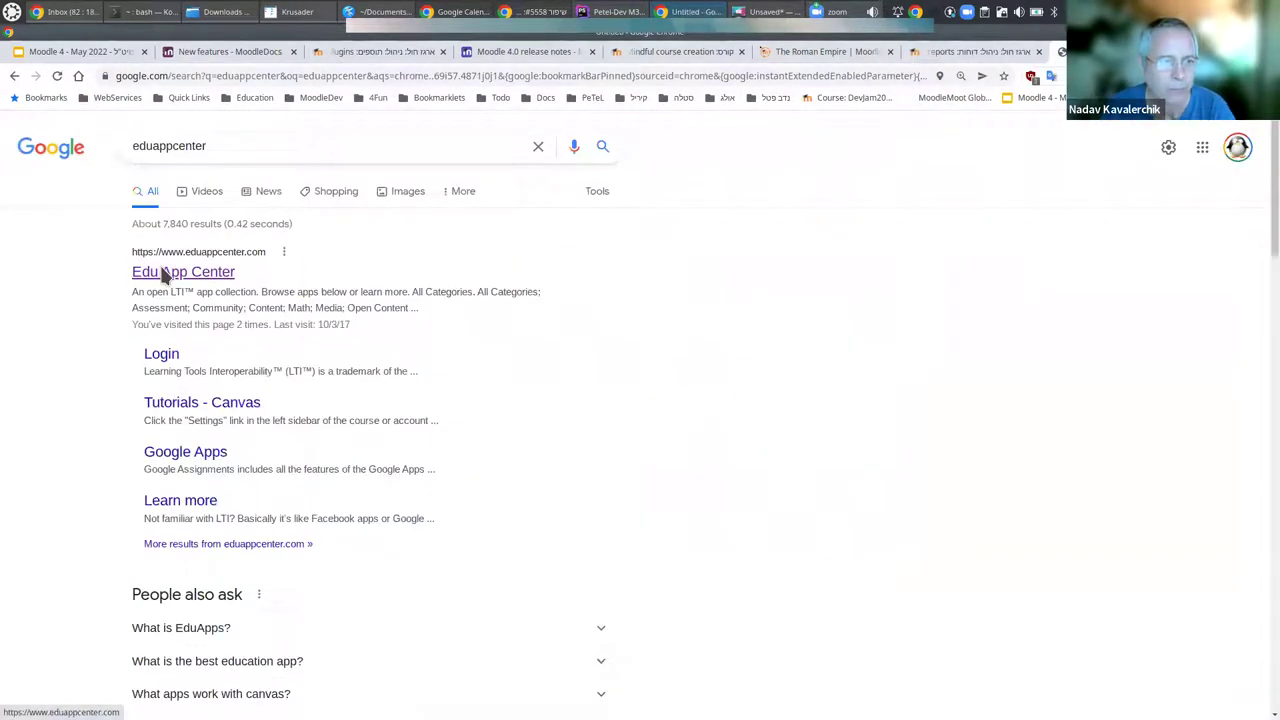
left_click(163, 274)
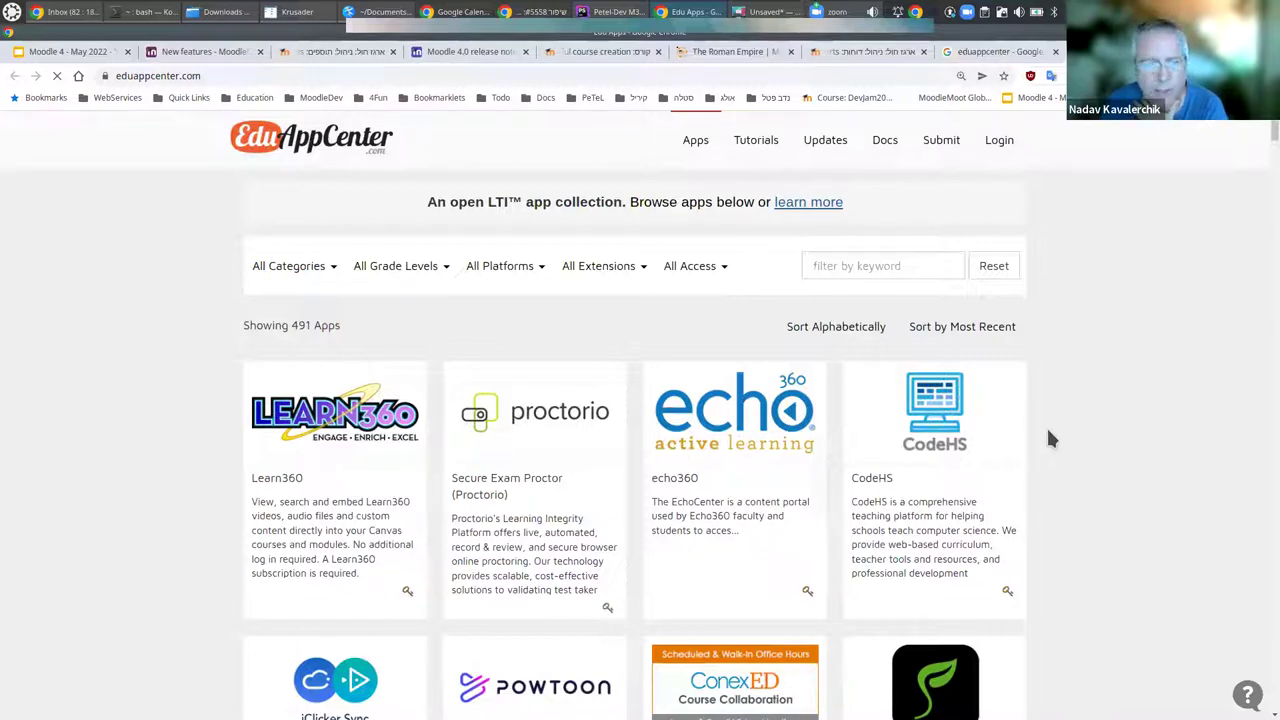
Browse the Edu App Center collection of LTI apps, from Learn360 and PowToon through Google Apps to Flinga.
scroll(460, 458, "down", 1)
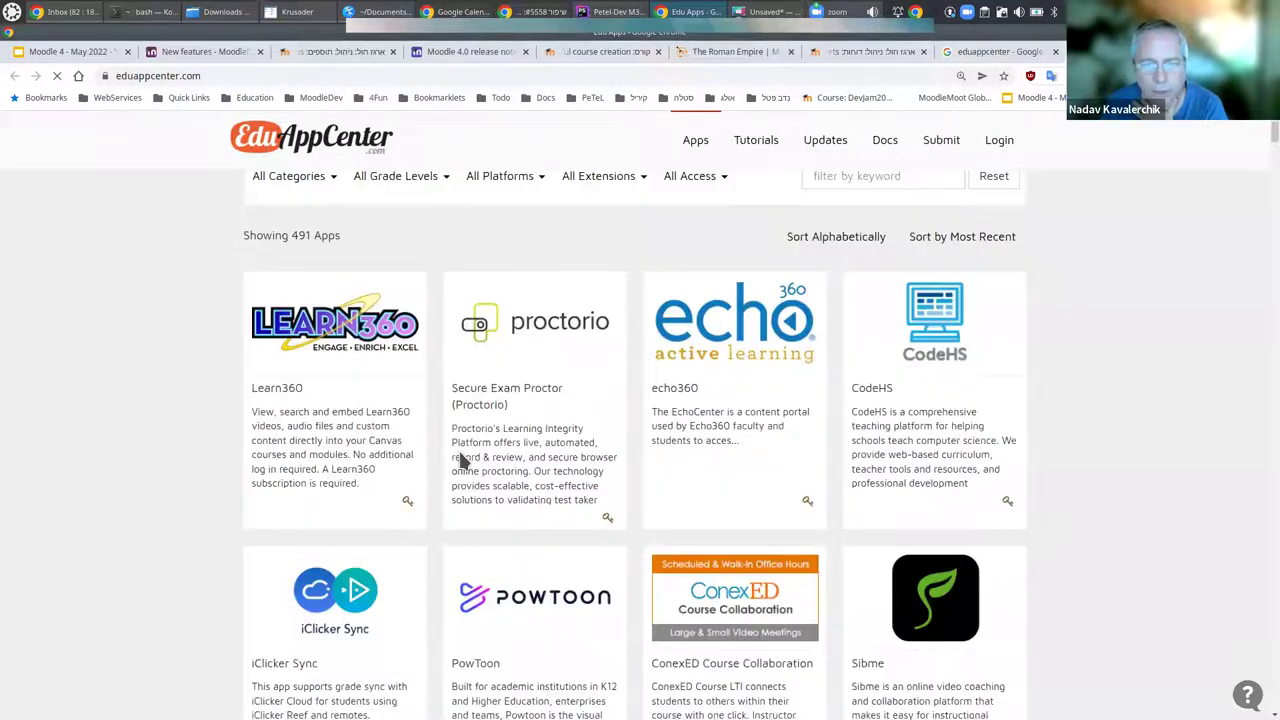
scroll(460, 458, "down", 9)
scroll(460, 458, "down", 3)
scroll(460, 458, "up", 7)
scroll(460, 458, "up", 6)
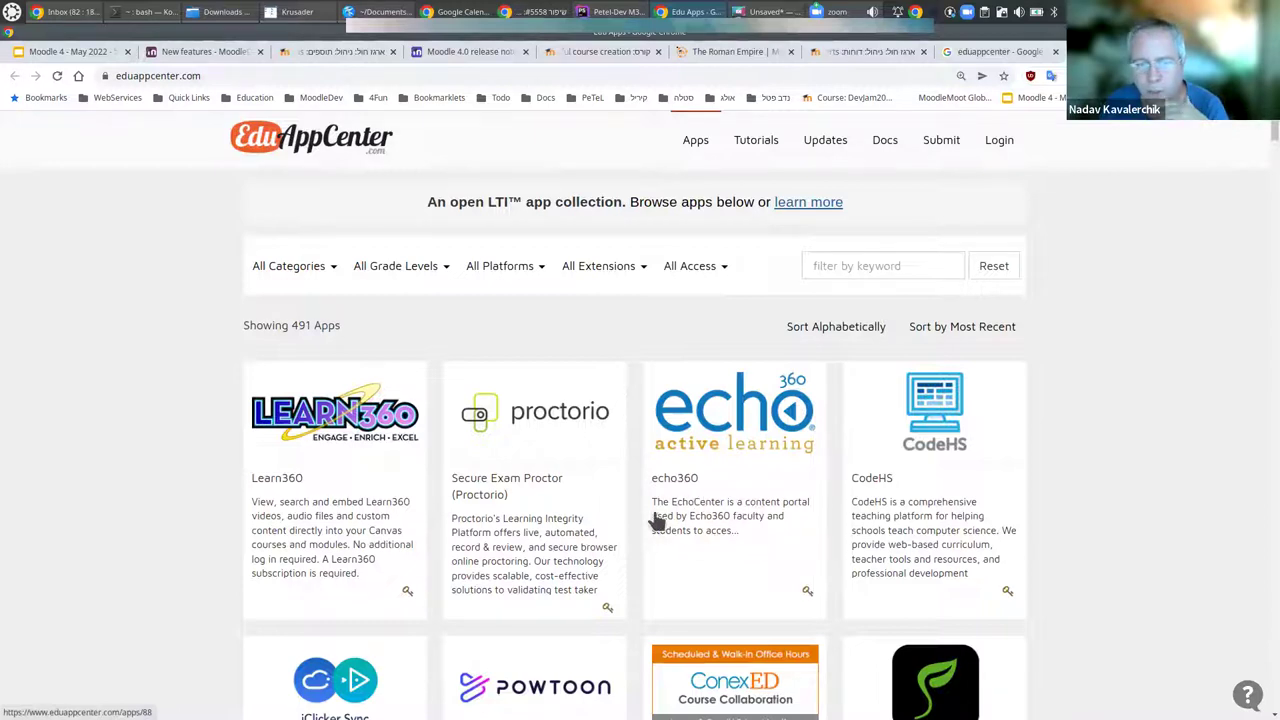
scroll(652, 520, "down", 2)
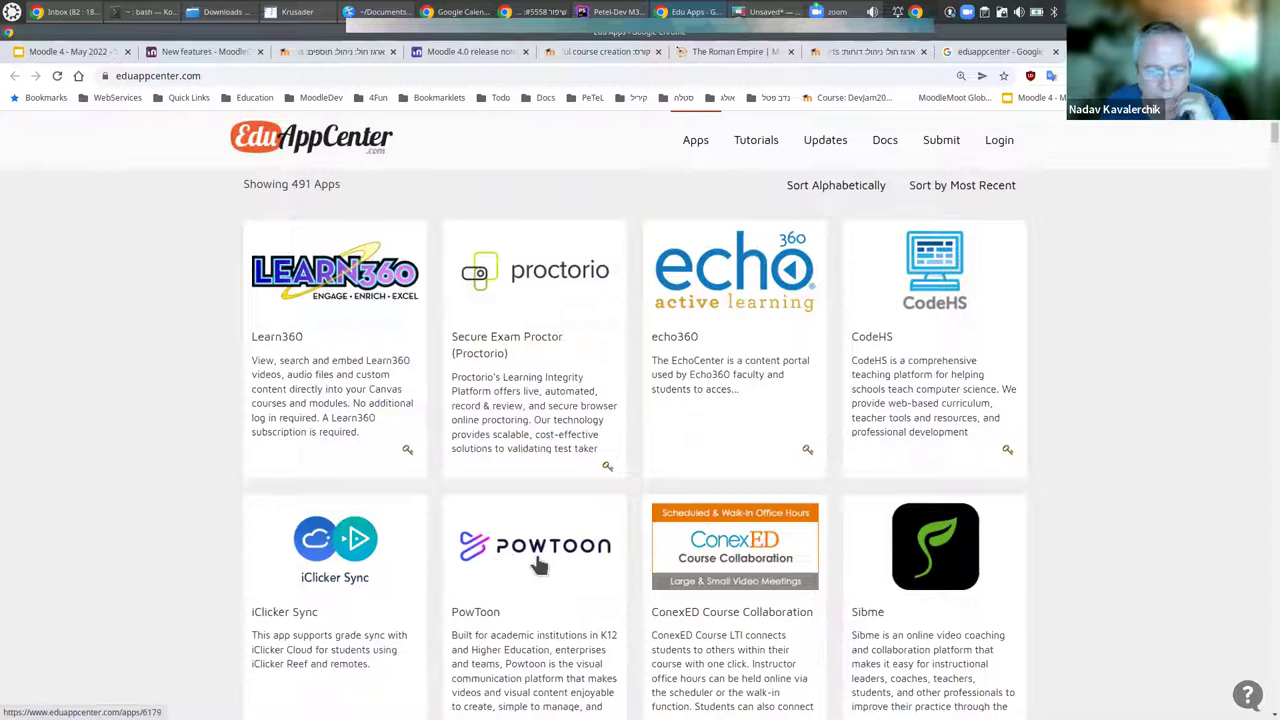
scroll(597, 563, "down", 2)
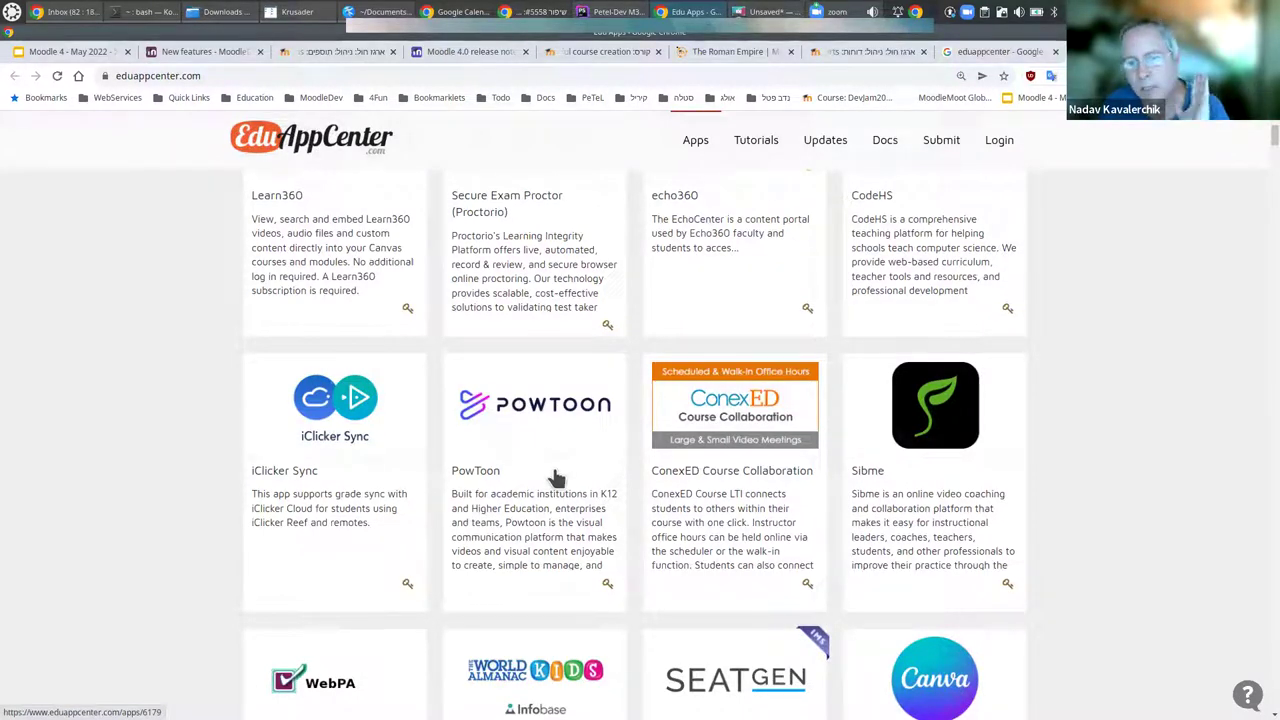
scroll(660, 508, "up", 2)
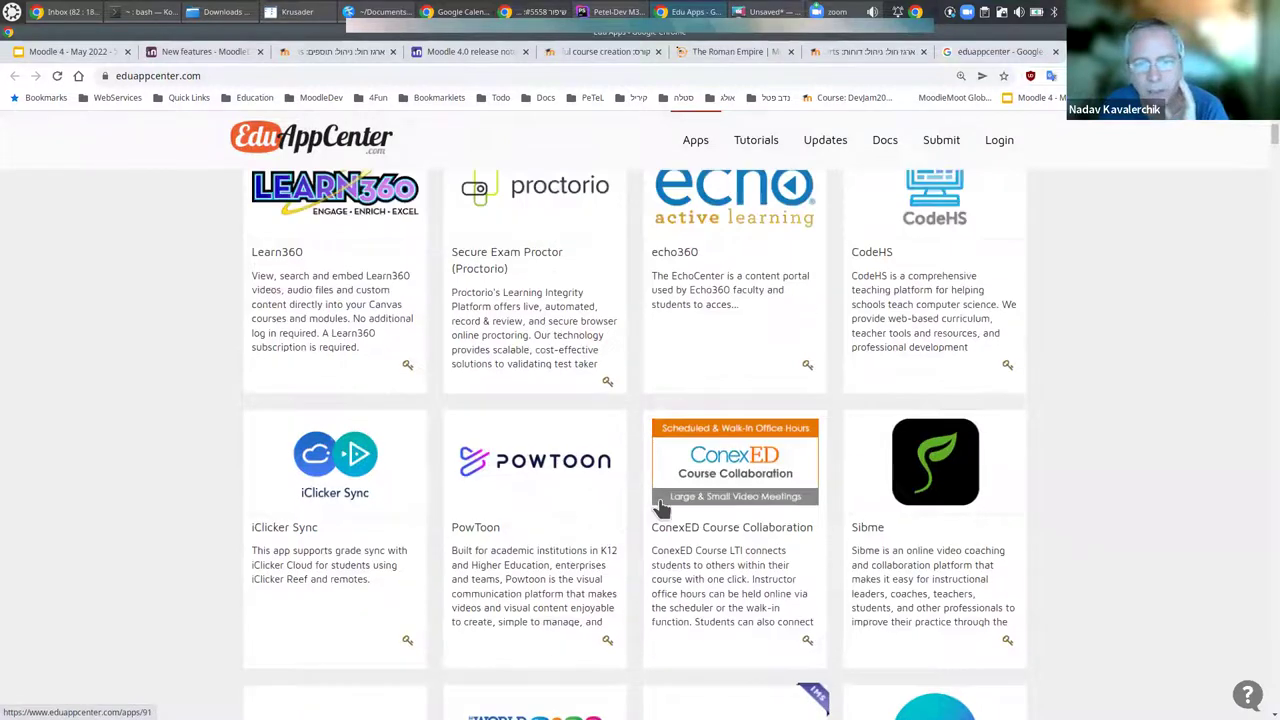
scroll(708, 498, "down", 6)
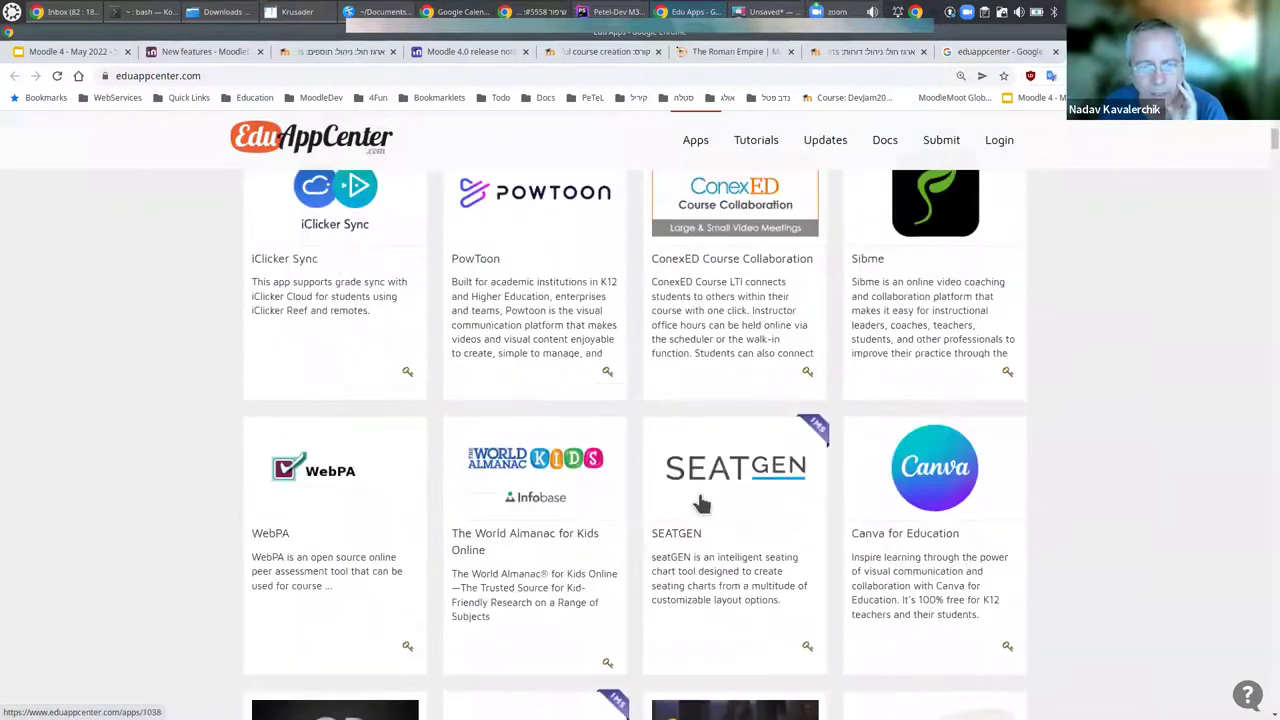
scroll(598, 487, "down", 4)
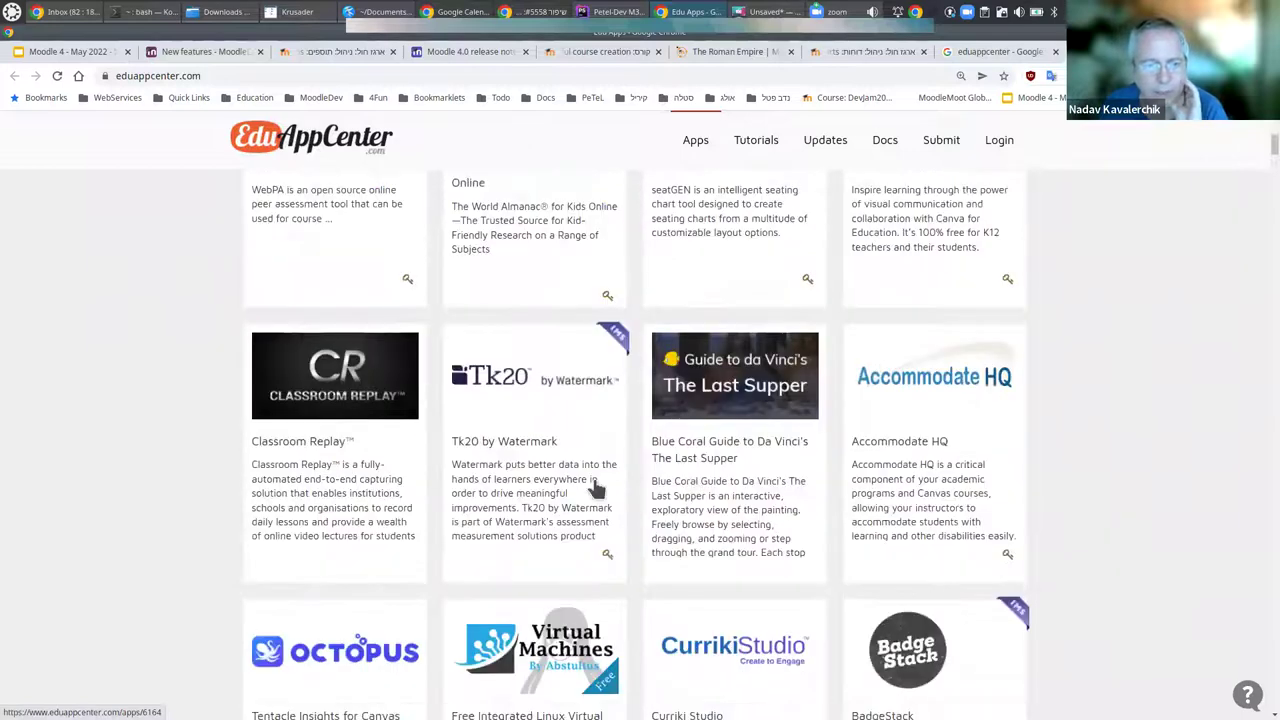
scroll(600, 490, "down", 3)
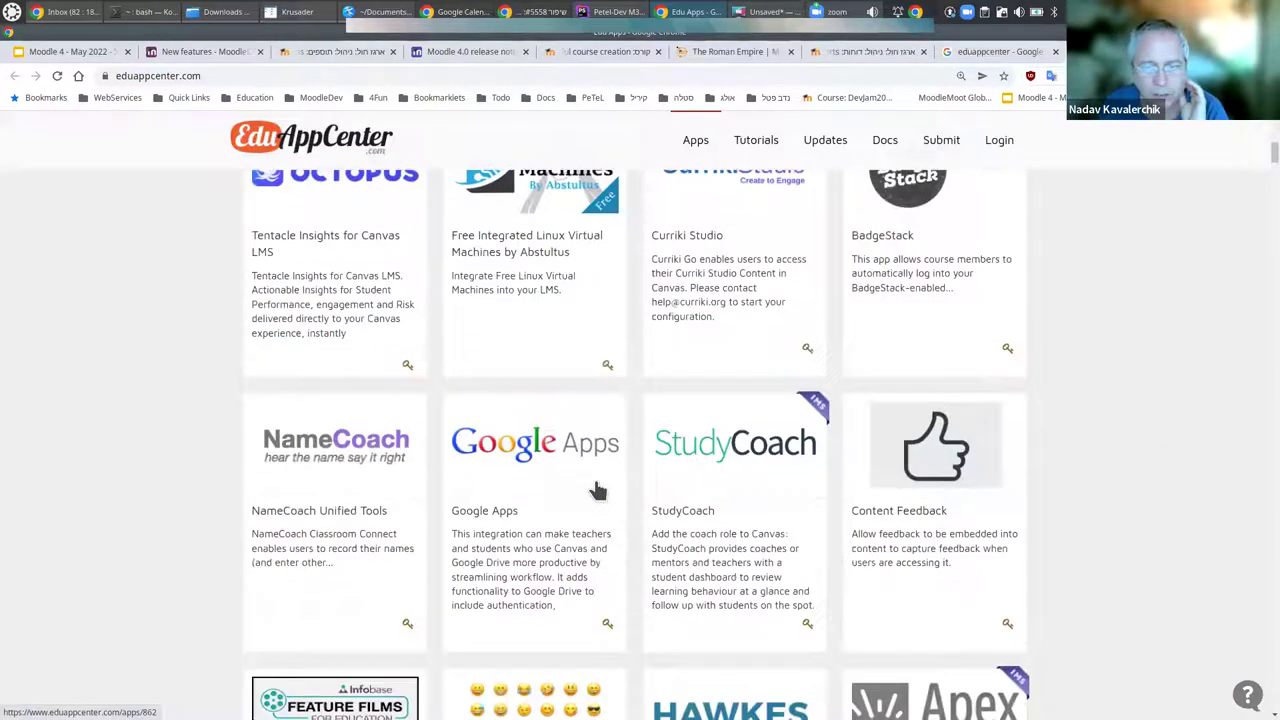
scroll(623, 486, "down", 2)
scroll(623, 487, "down", 2)
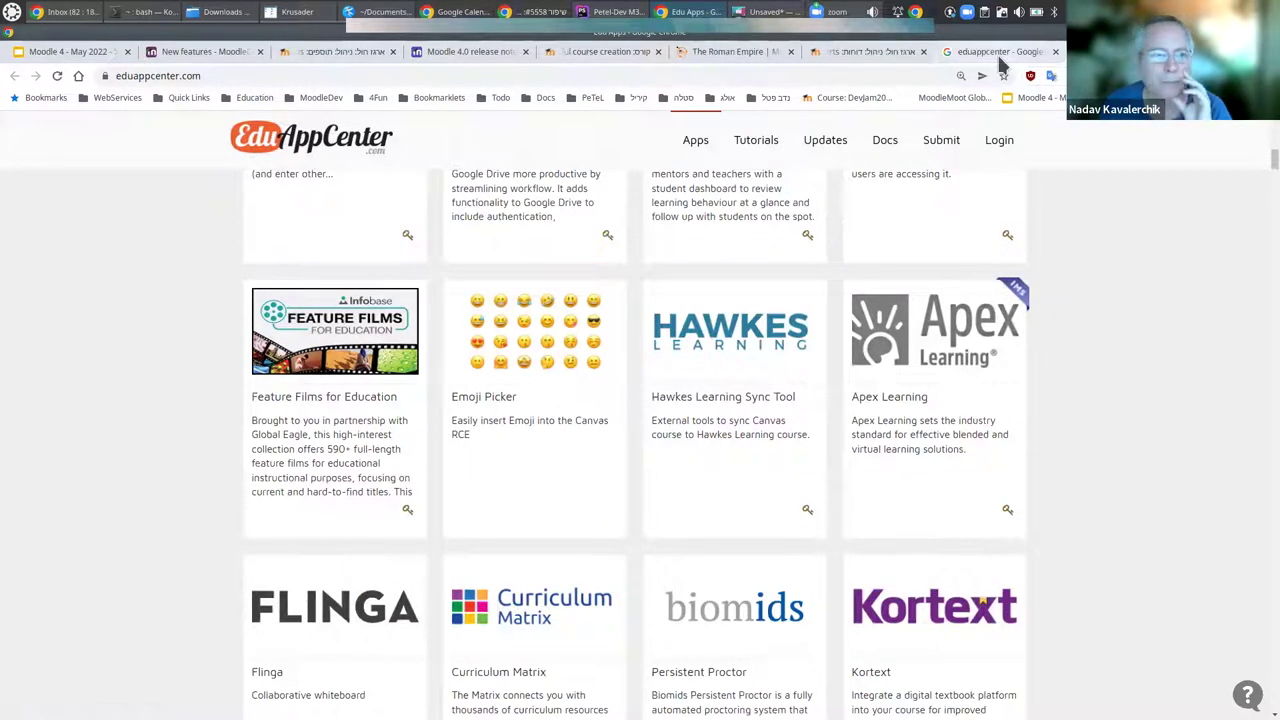
Close the search results, return to the New features documentation and highlight the LTI 1.3 mentions in the LTI 1.3 Advantage entry.
key("ctrl+w")
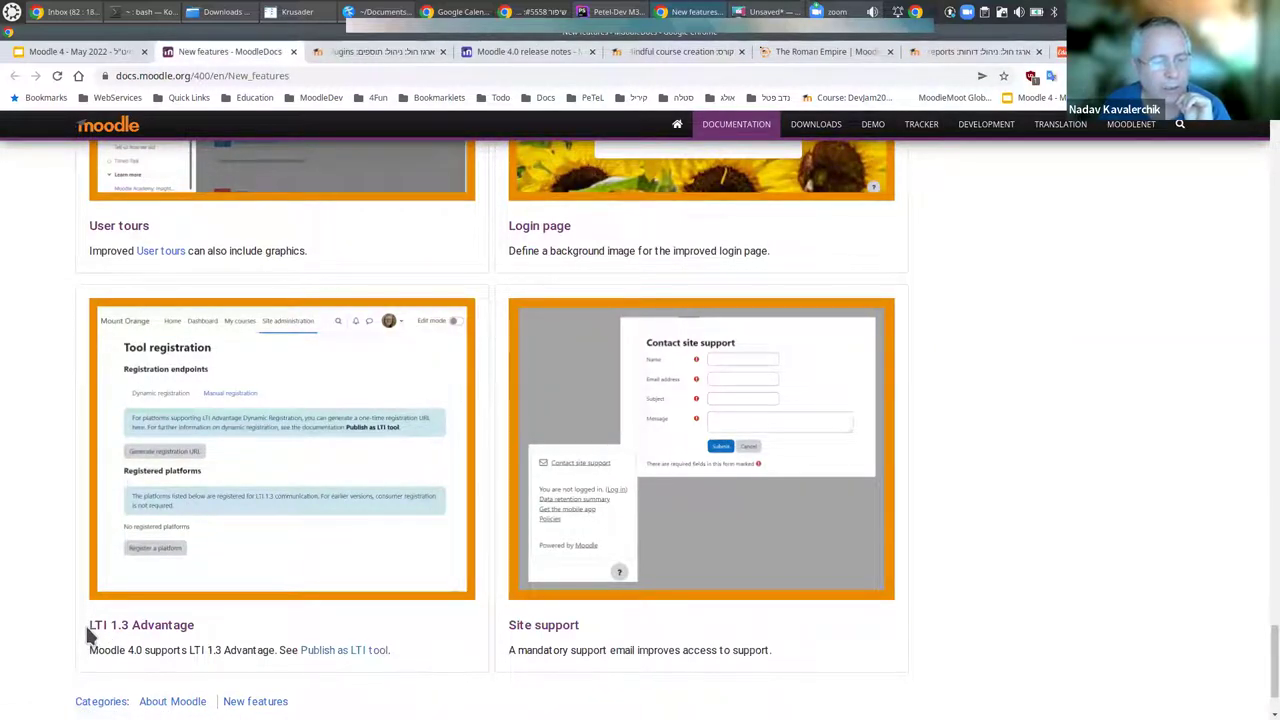
left_click_drag(90, 625, 132, 625)
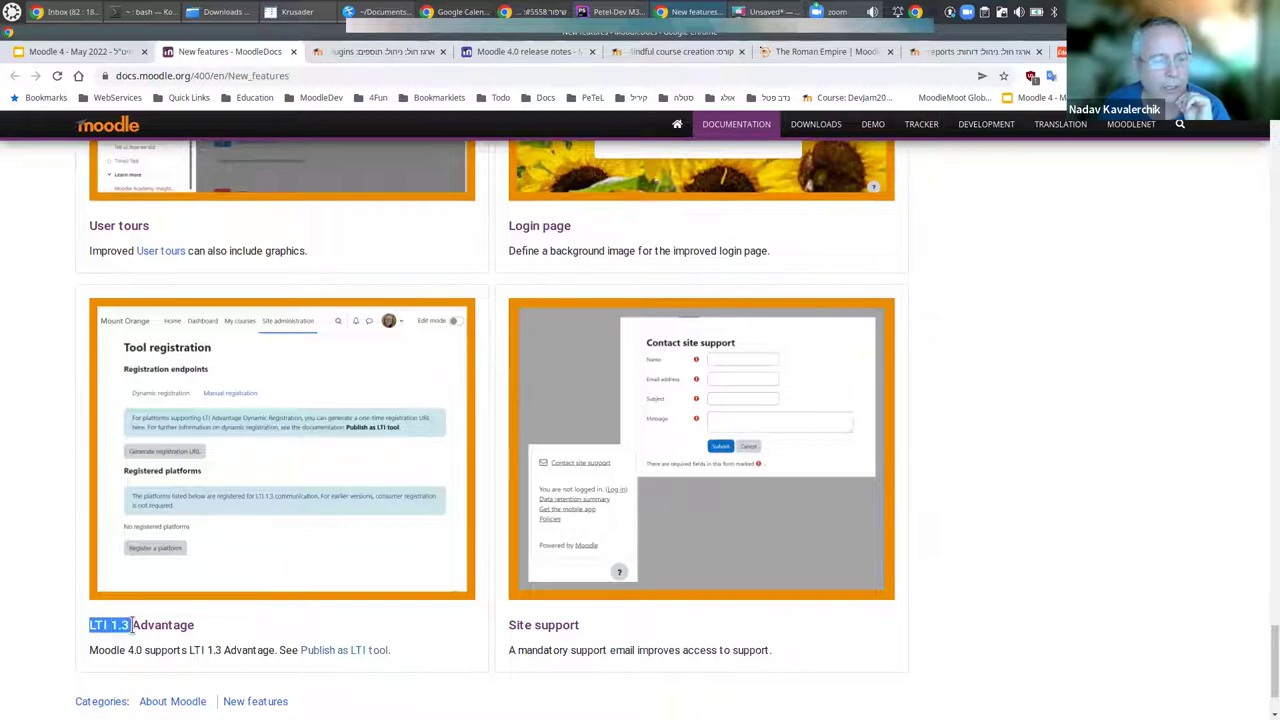
left_click(254, 621)
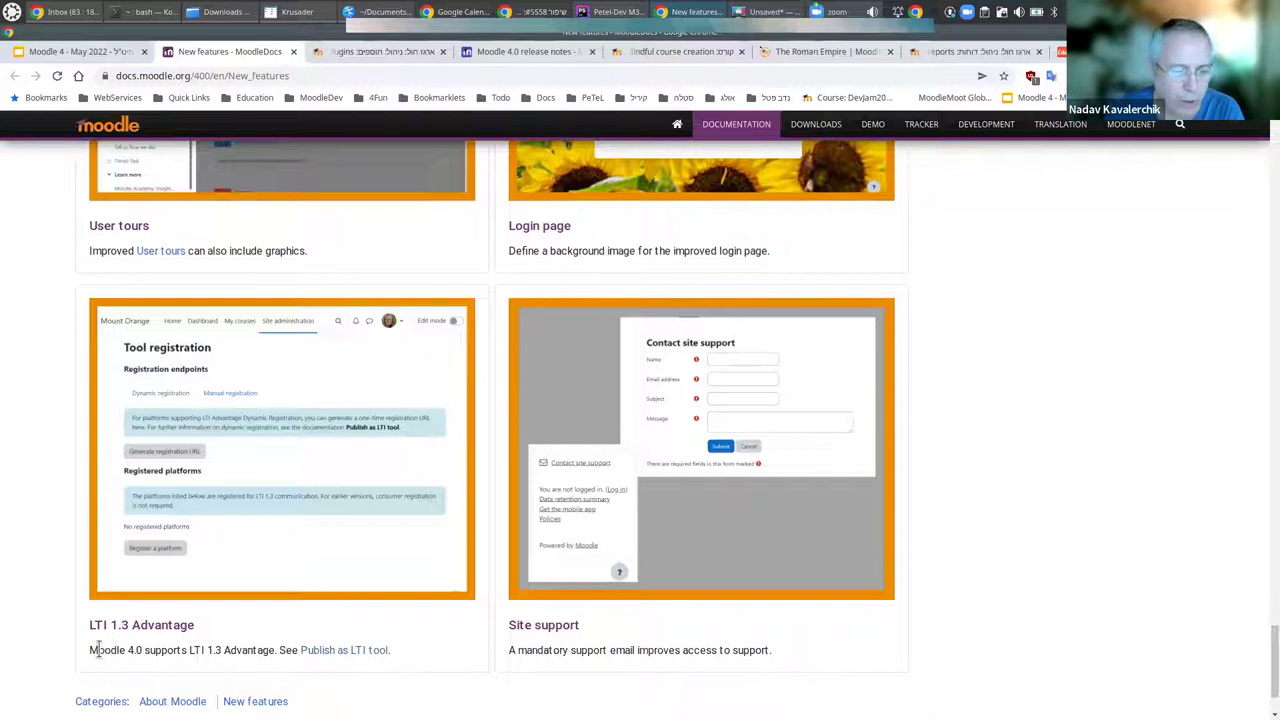
left_click_drag(90, 650, 219, 651)
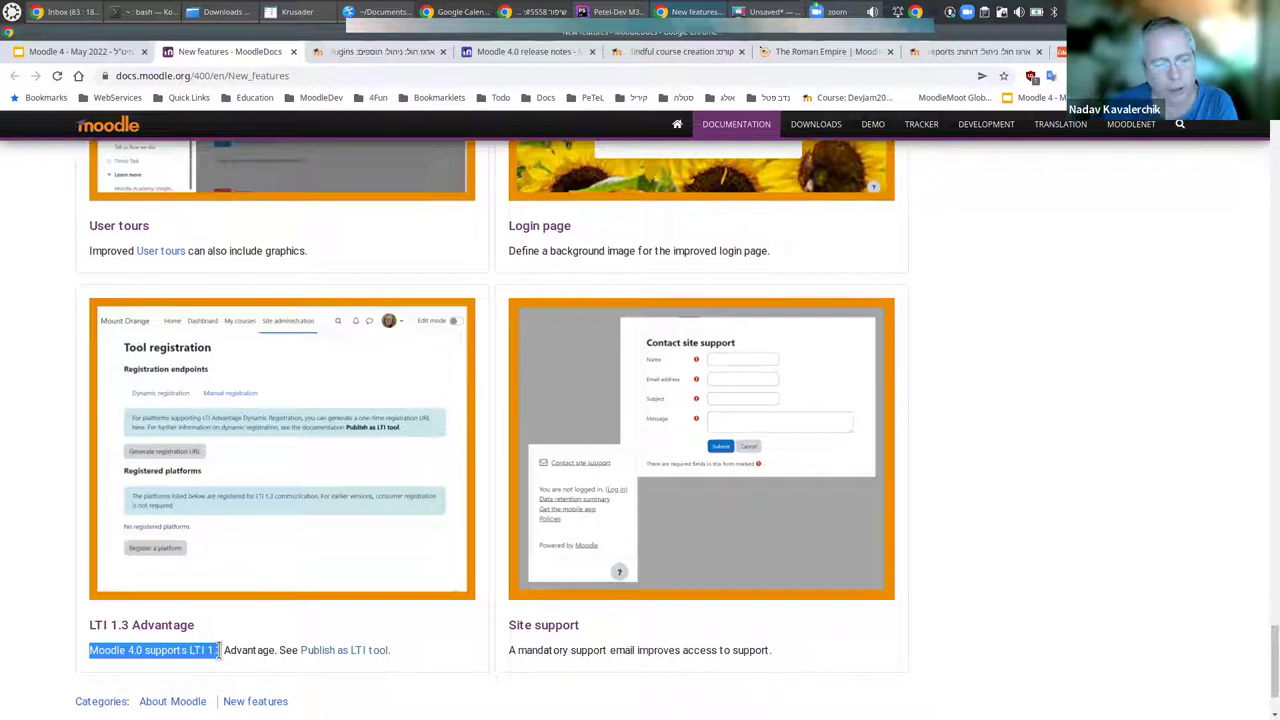
left_click(136, 652)
left_click_drag(188, 652, 221, 655)
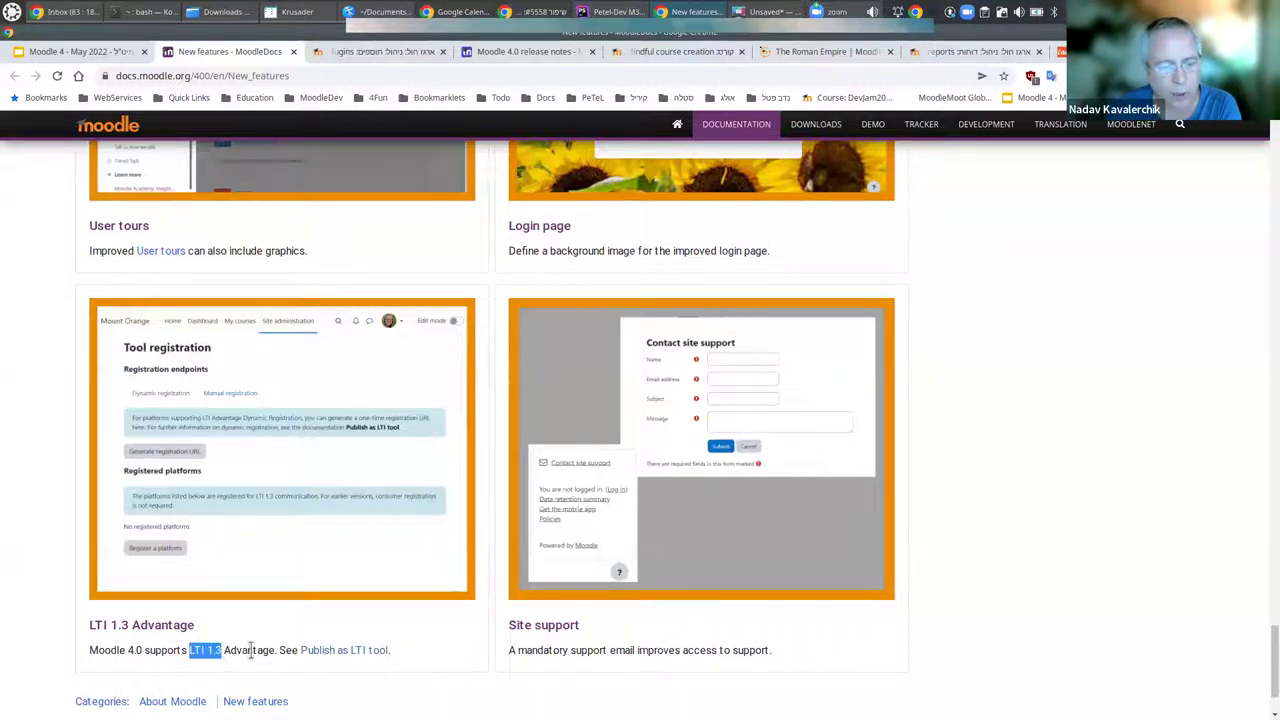
left_click(250, 651)
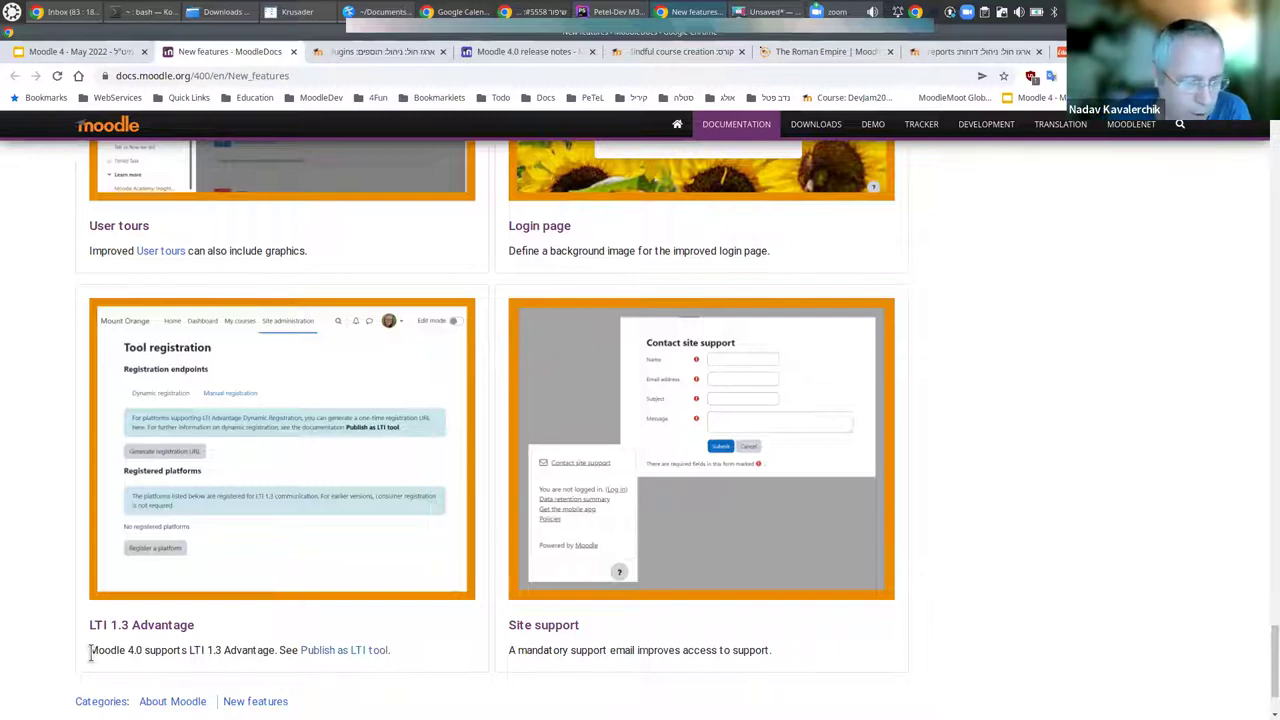
Highlight the sentence on LTI 1.3 support and review the surrounding User tours, Login page, LTI 1.3 Advantage and Site support entries.
left_click_drag(88, 652, 222, 652)
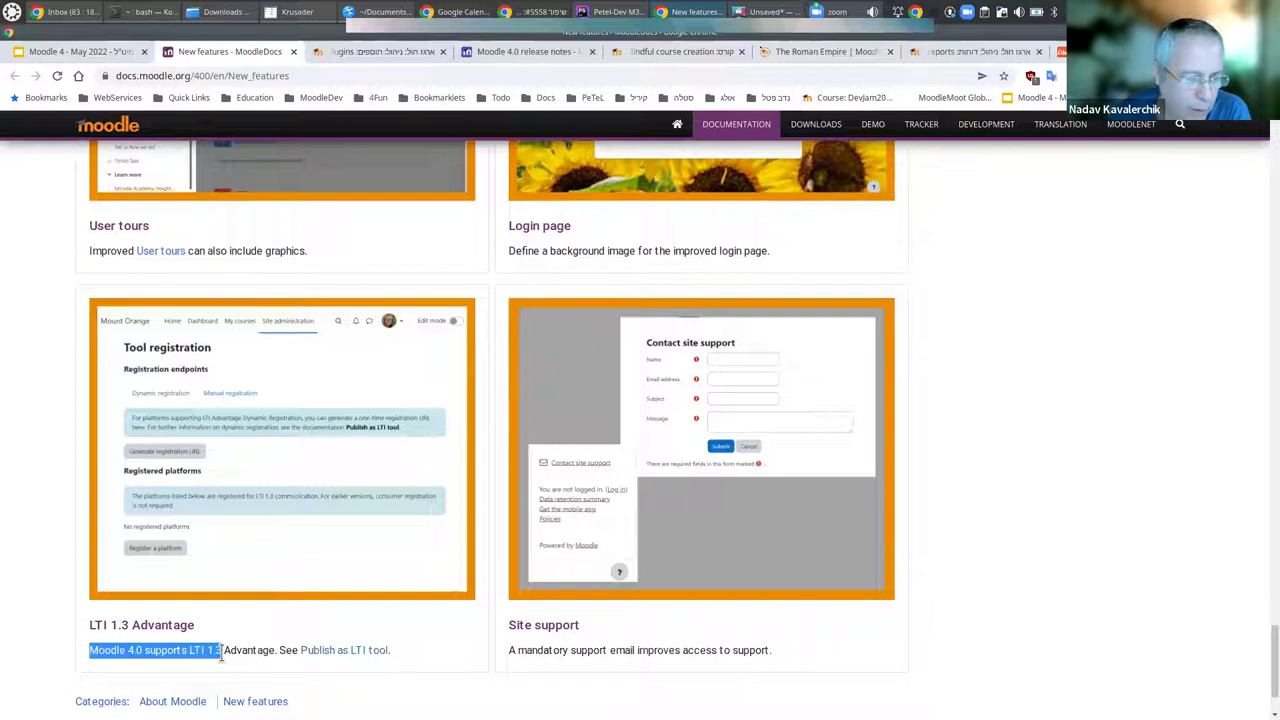
left_click(166, 652)
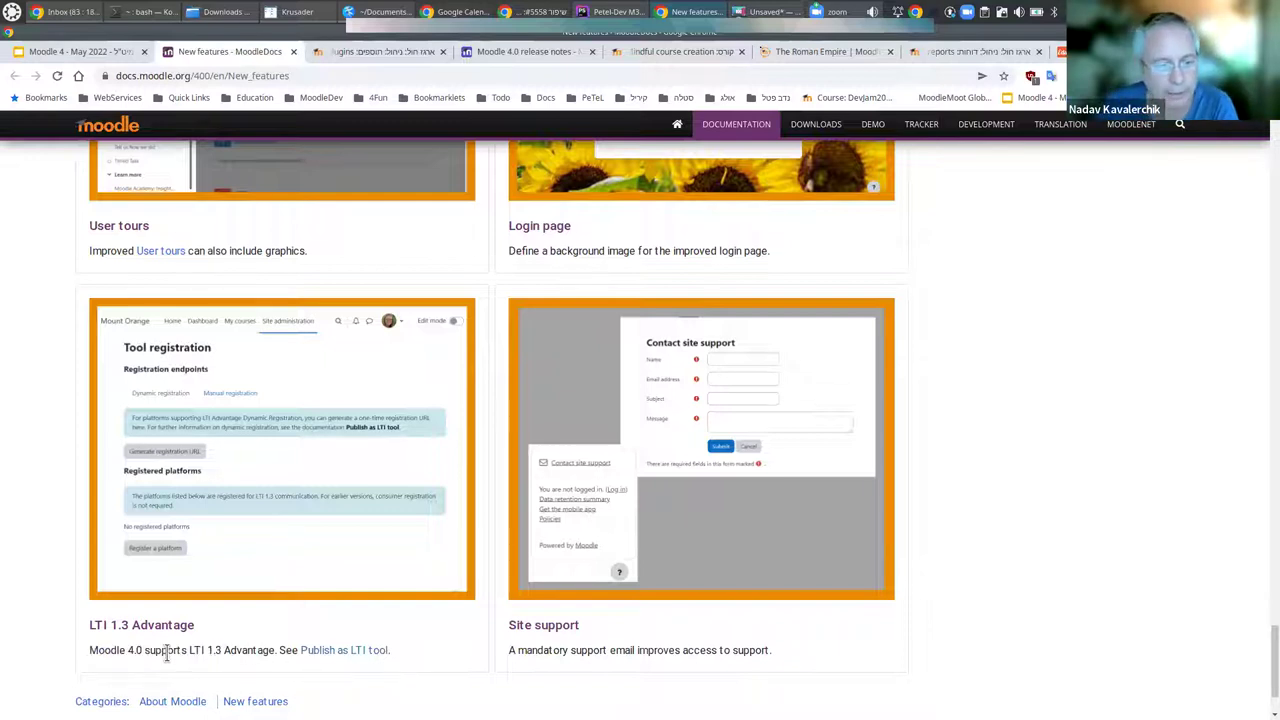
scroll(376, 620, "down", 2)
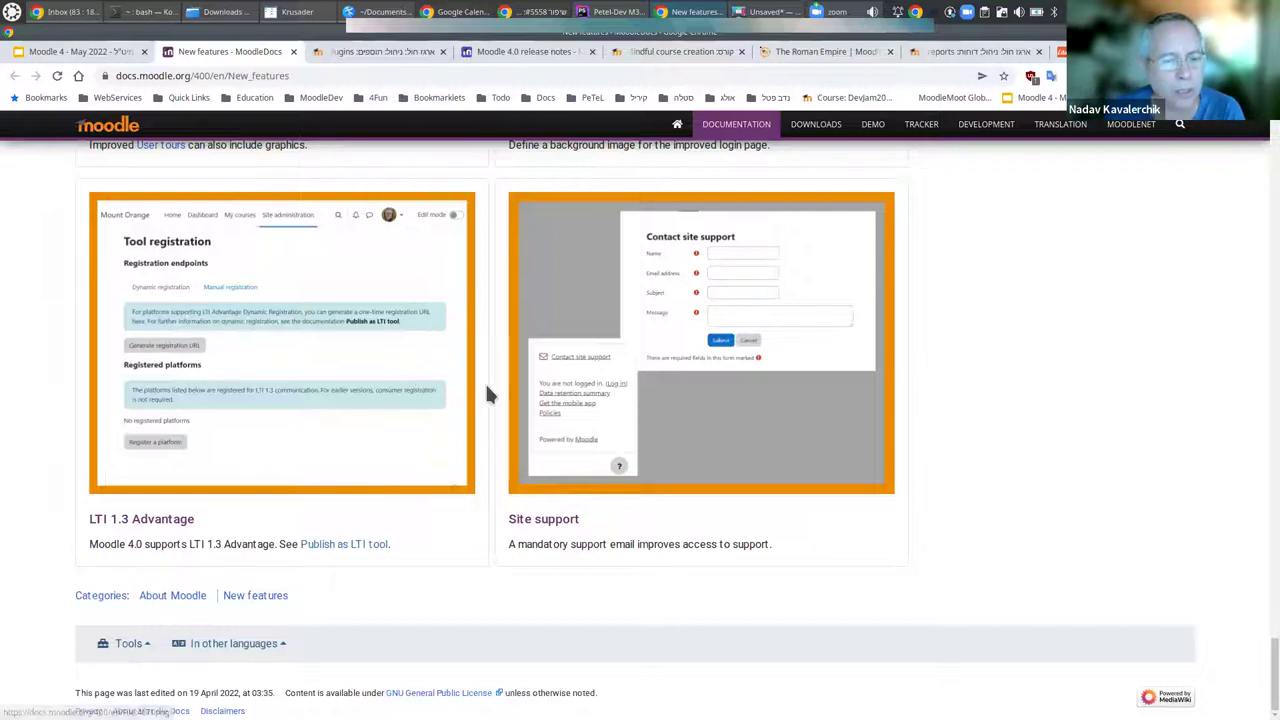
scroll(487, 390, "up", 1)
scroll(487, 393, "up", 2)
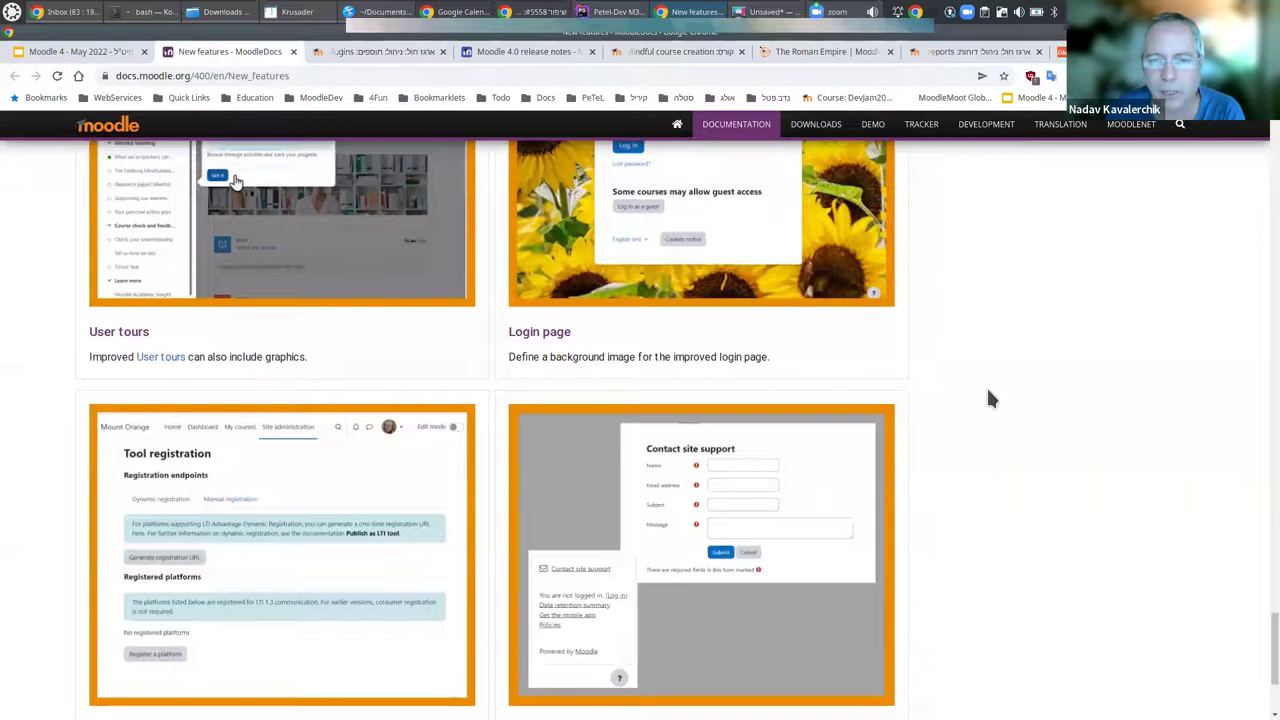
scroll(990, 399, "down", 1)
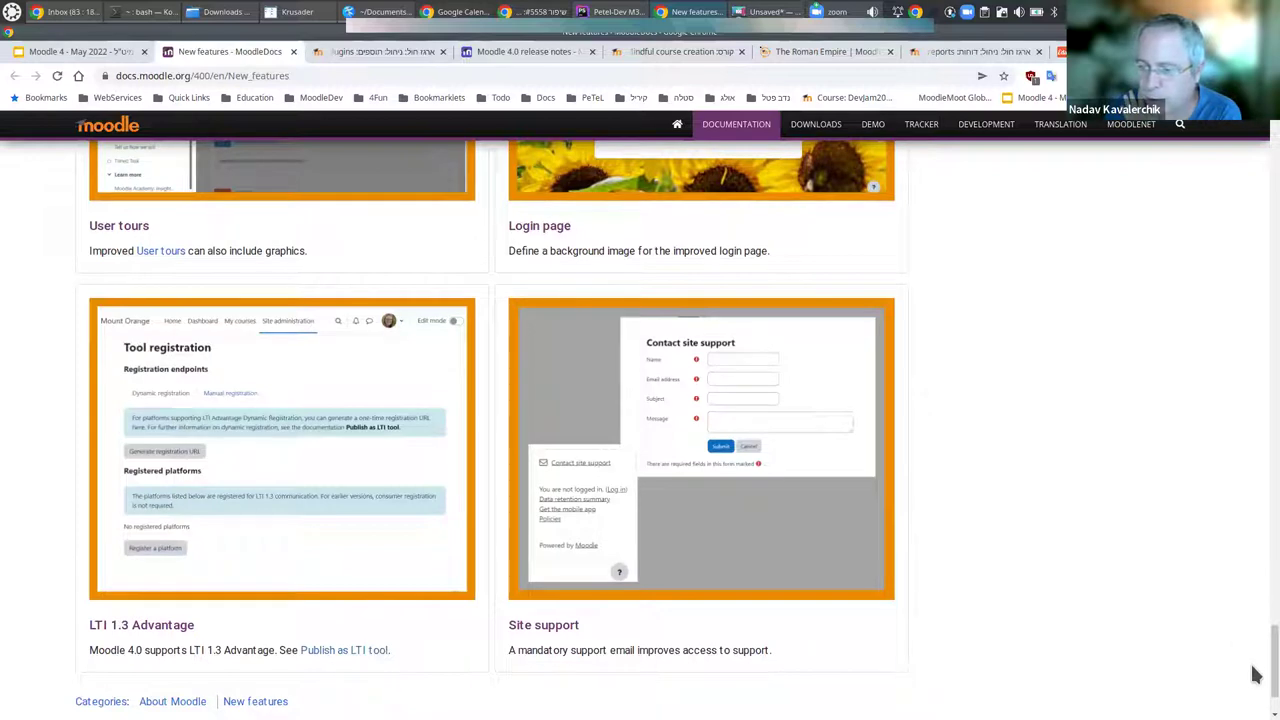
scroll(1253, 668, "up", 1)
scroll(1256, 668, "up", 2)
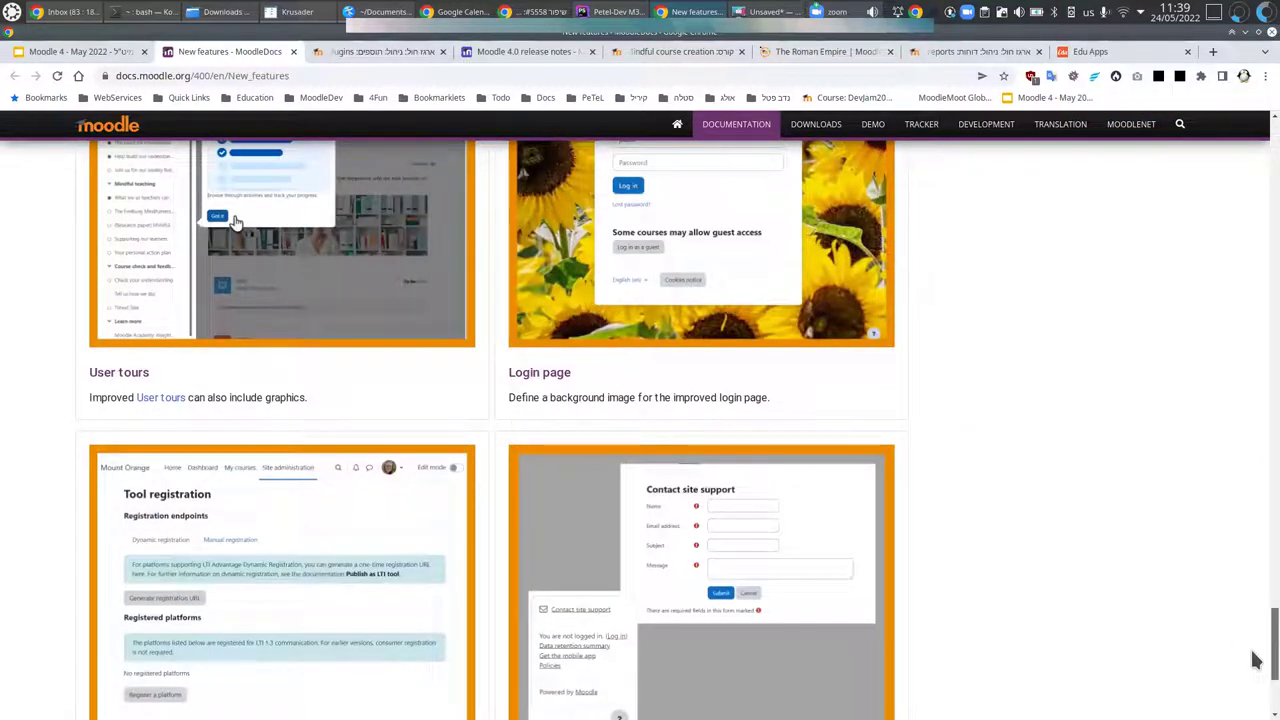
scroll(1256, 660, "down", 1)
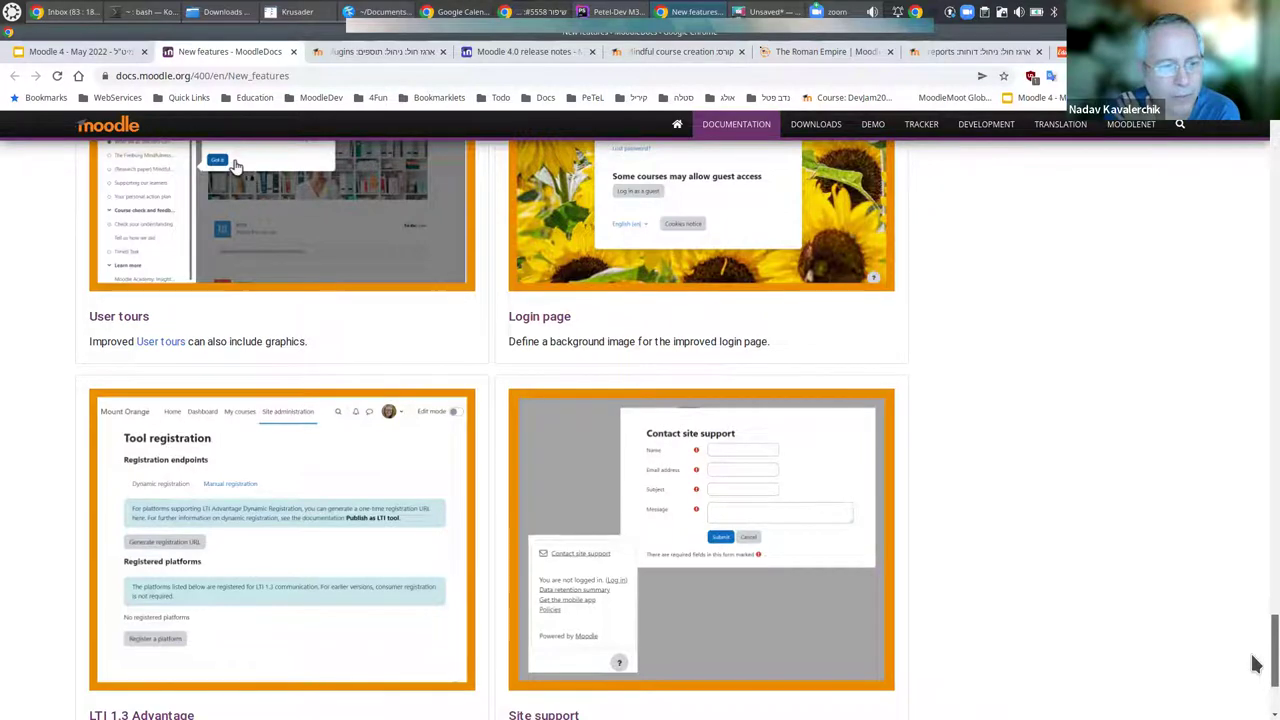
Return to the beginning of the New features page and switch to the Moodle 4 - May 2022 presentation.
scroll(1255, 663, "up", 3)
scroll(1255, 663, "up", 20)
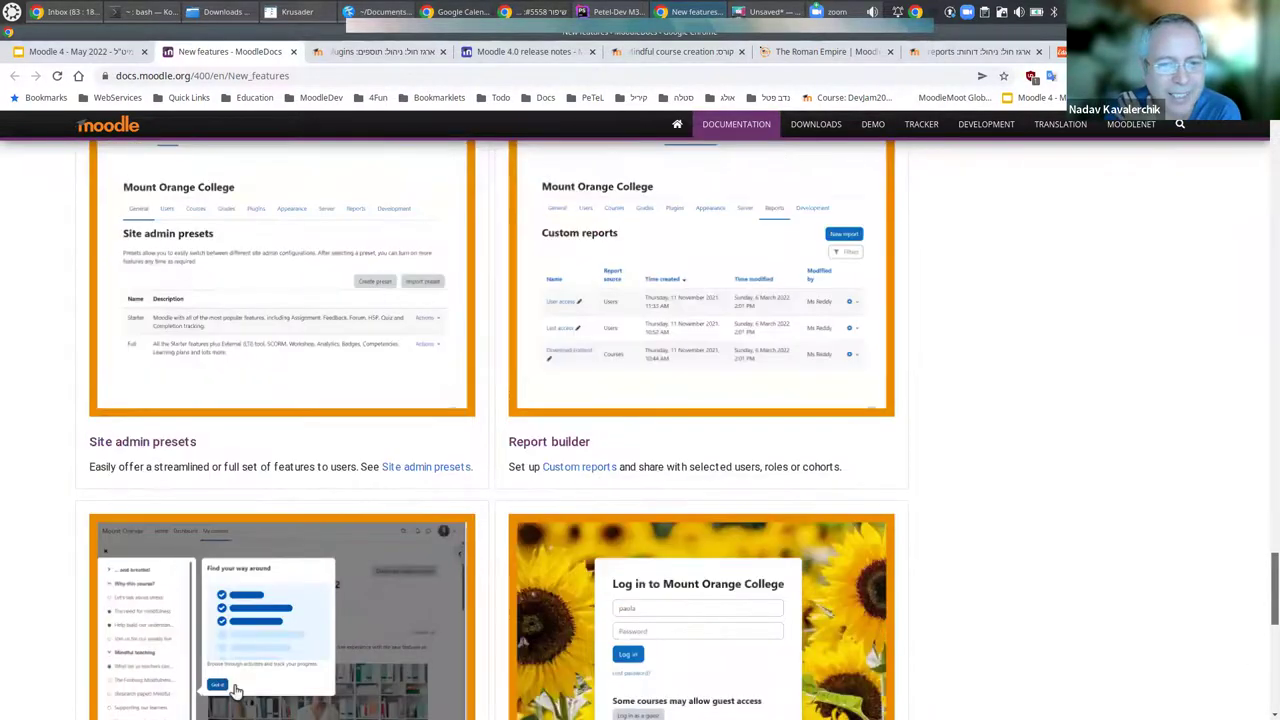
scroll(1255, 663, "up", 8)
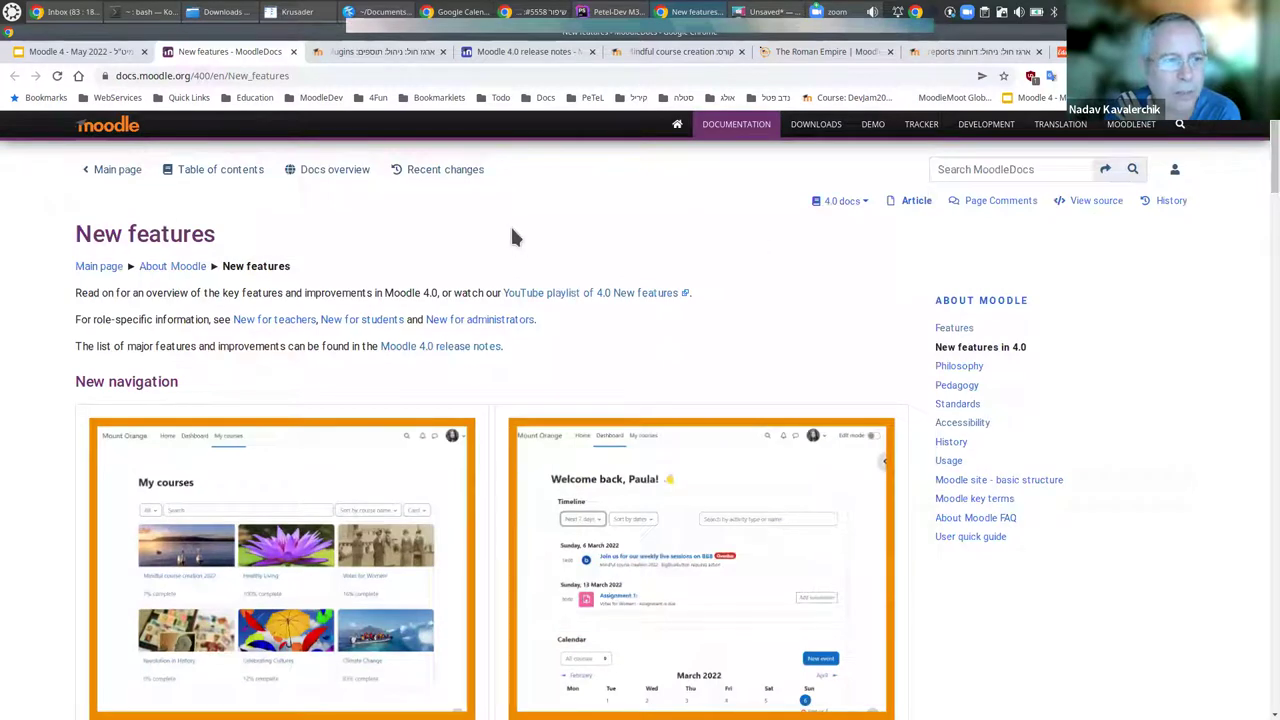
key("ctrl+1")
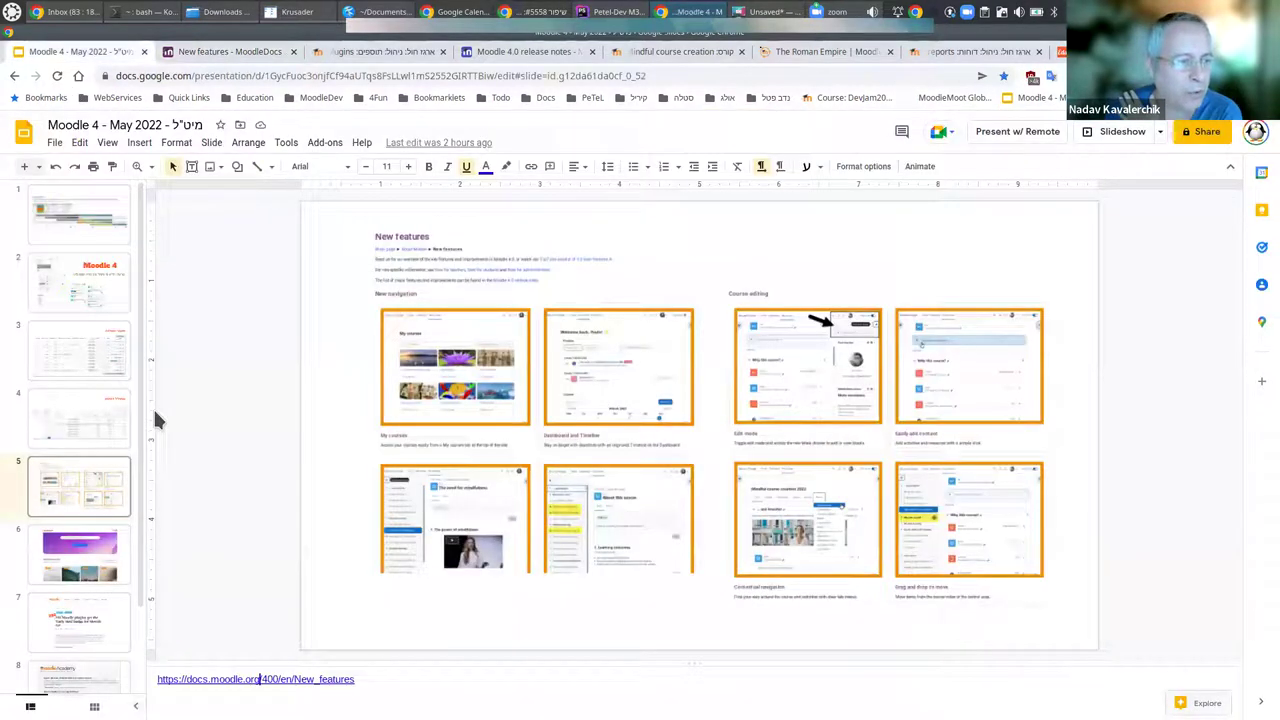
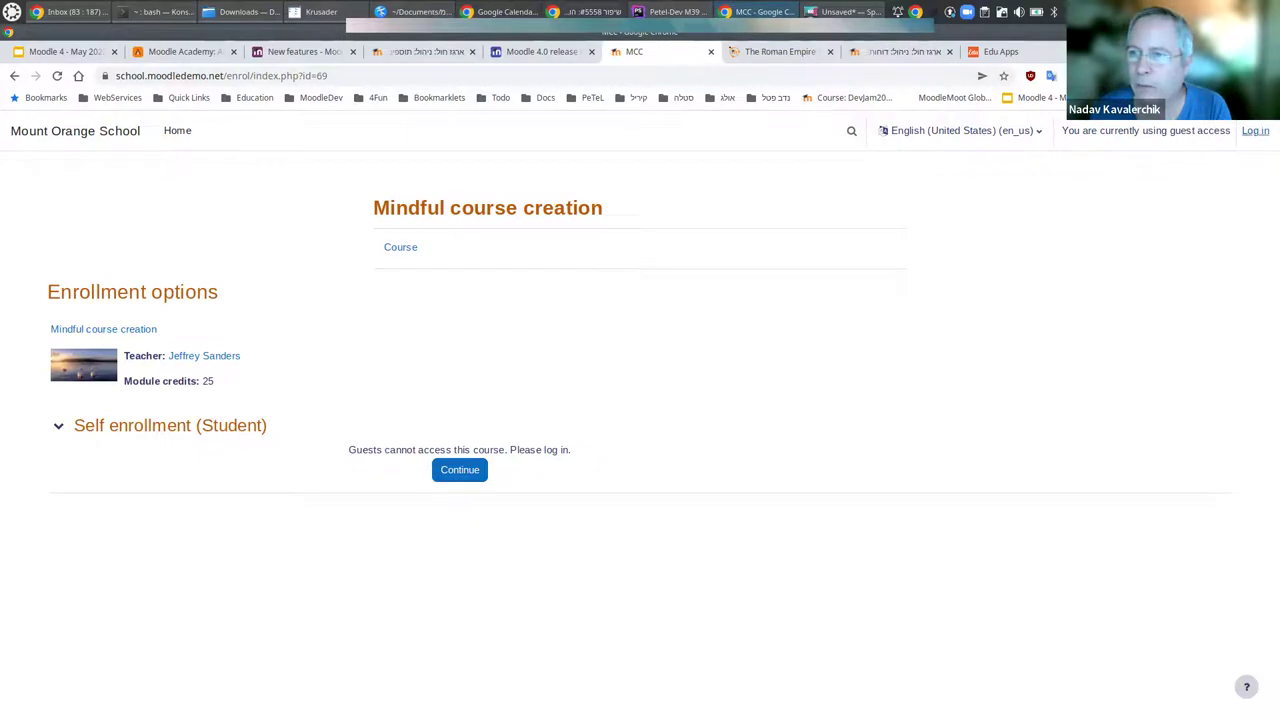
Log in to the Mount Orange School site, dismissing the password check warning and the Activate edit mode tour.
left_click(1254, 131)
left_click(495, 347)
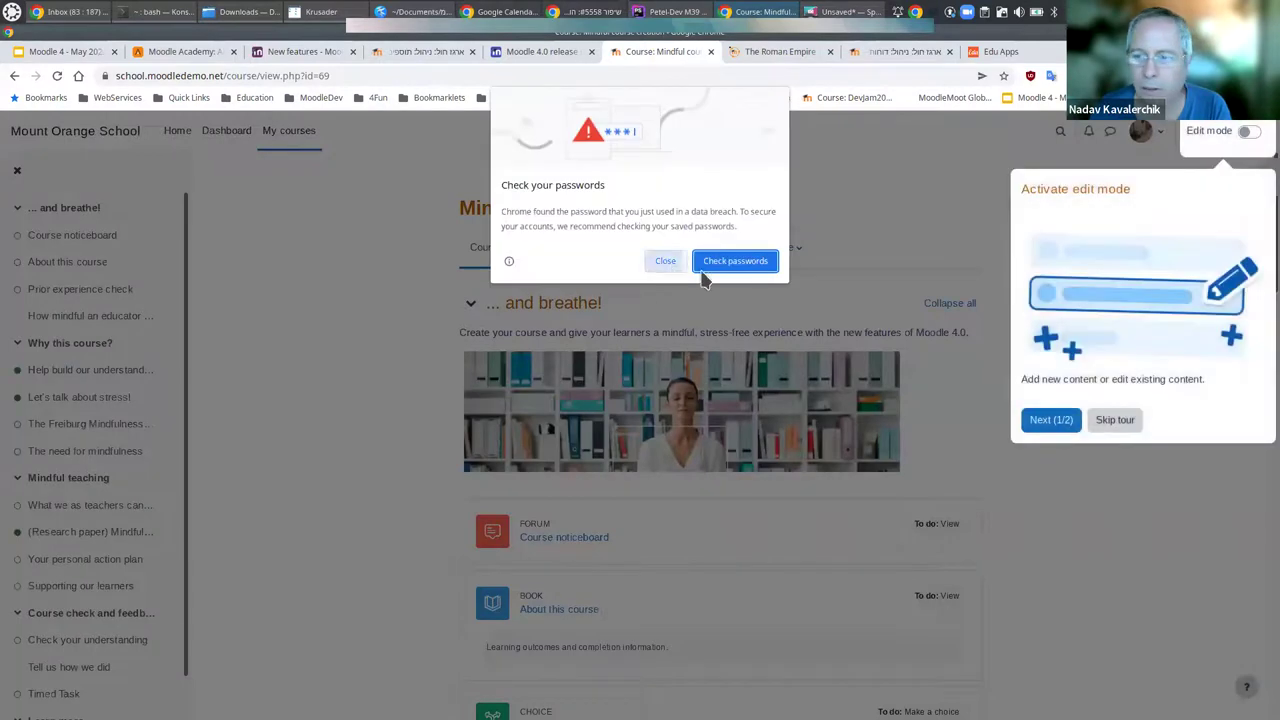
left_click(665, 262)
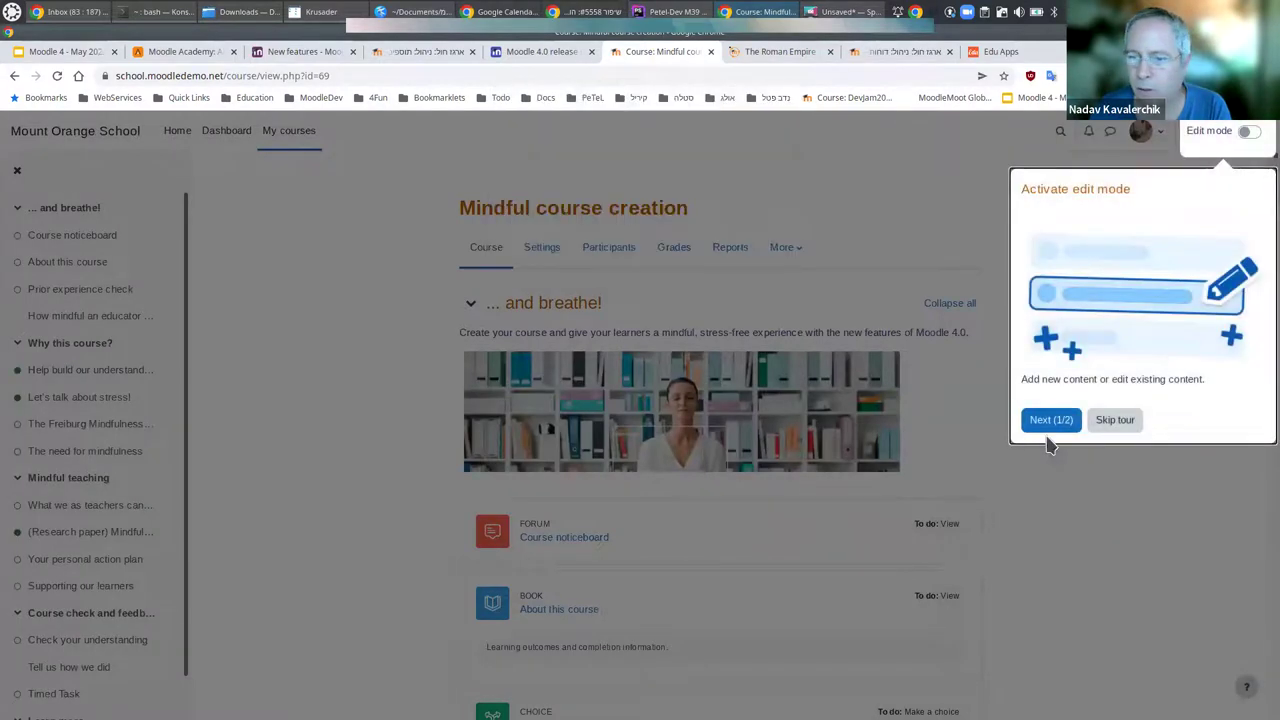
left_click(1115, 420)
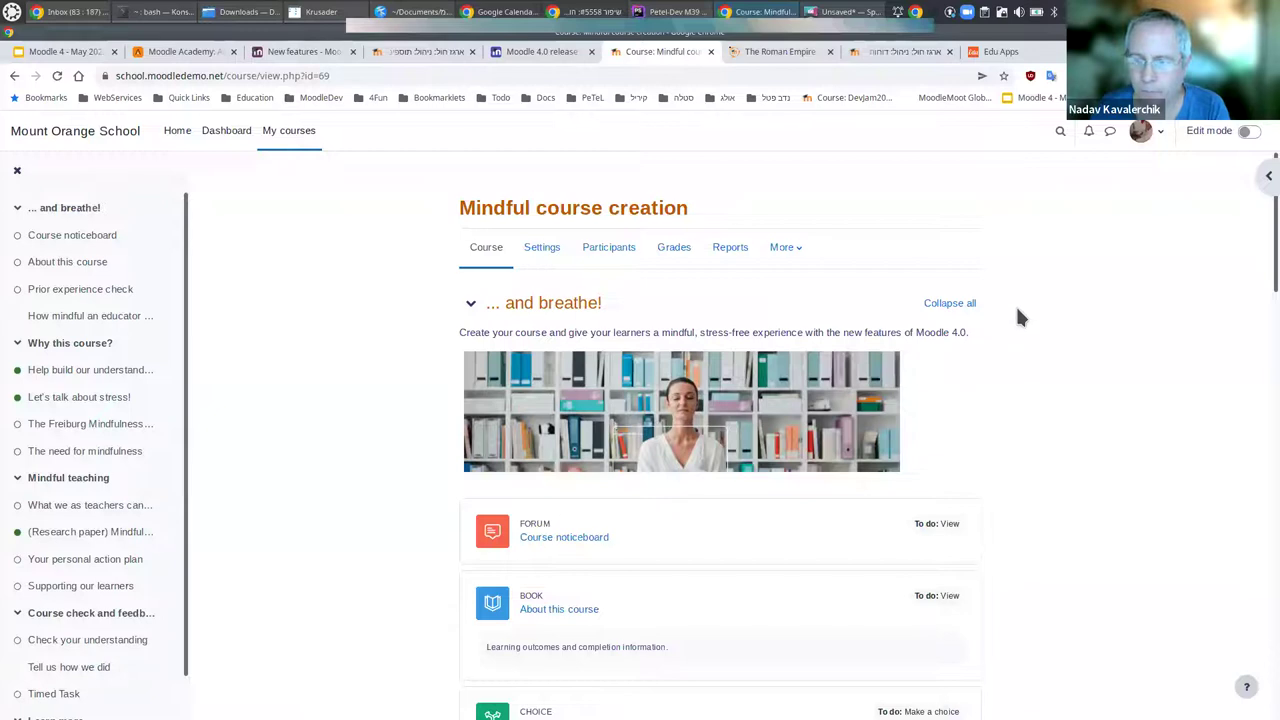
Show the Mindful course creation page in the browser developer tools' responsive device view and close its course index.
key("ctrl+shift+i")
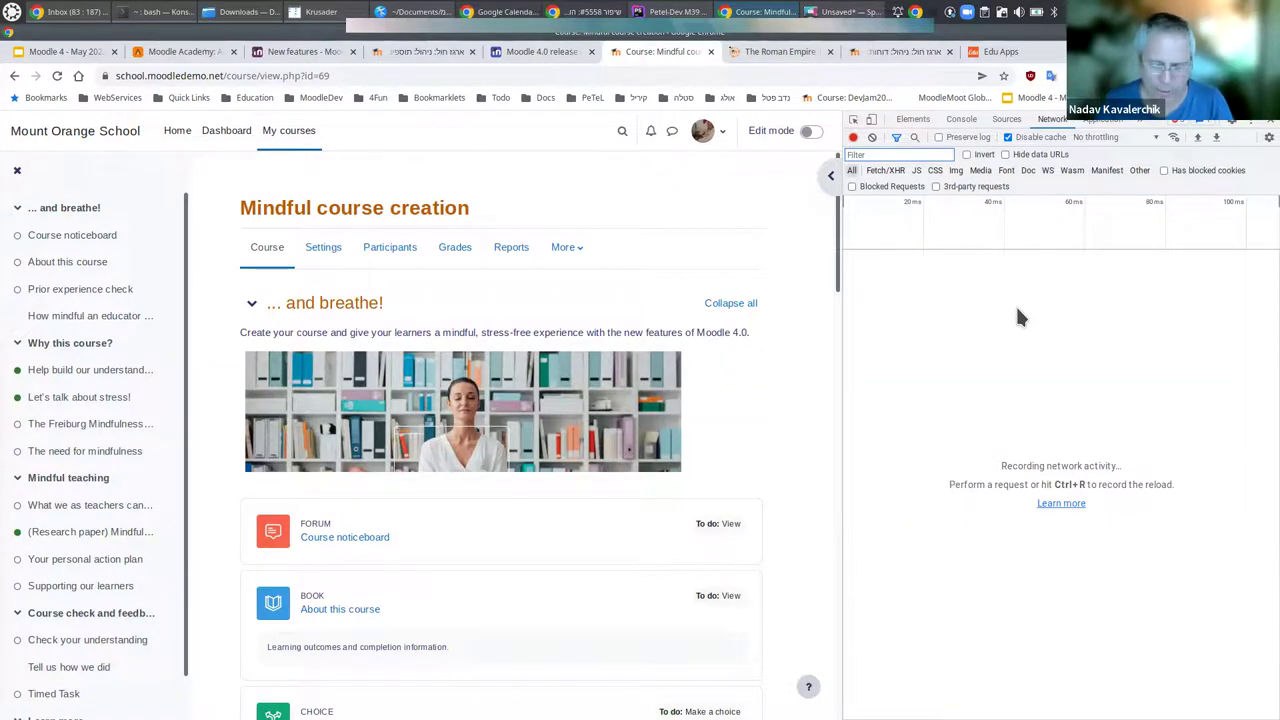
right_click(604, 189)
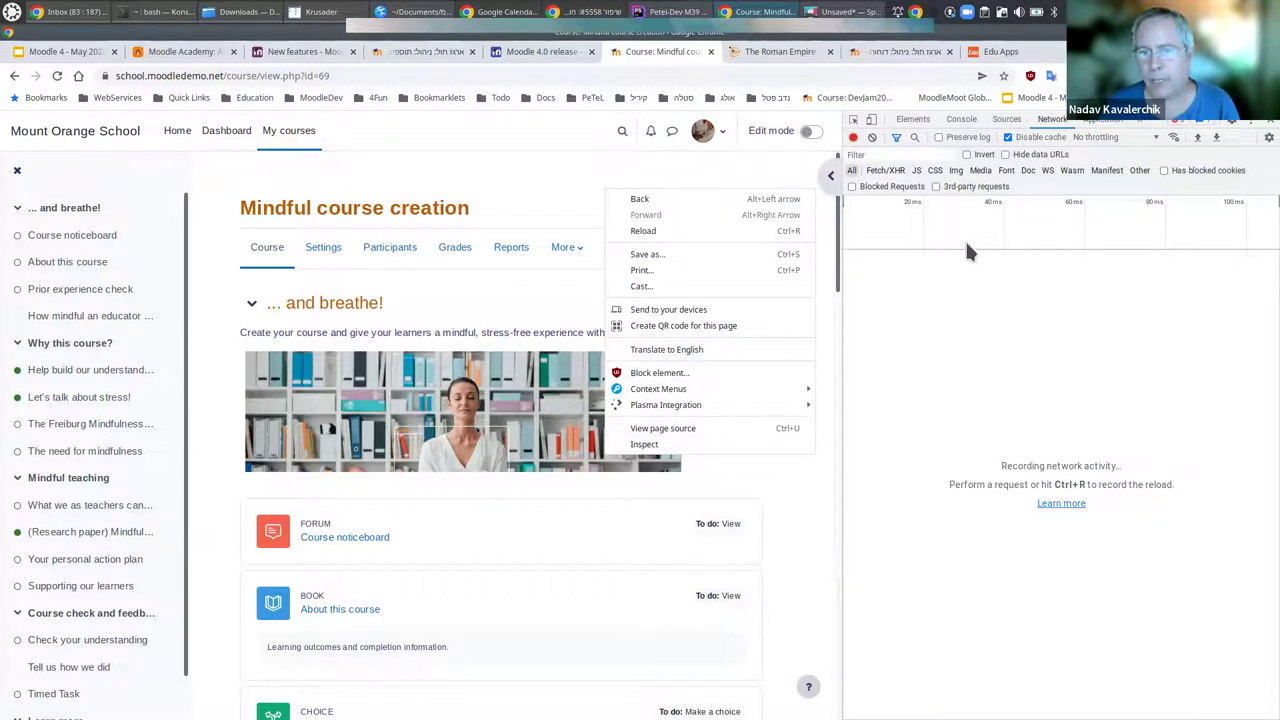
left_click(960, 427)
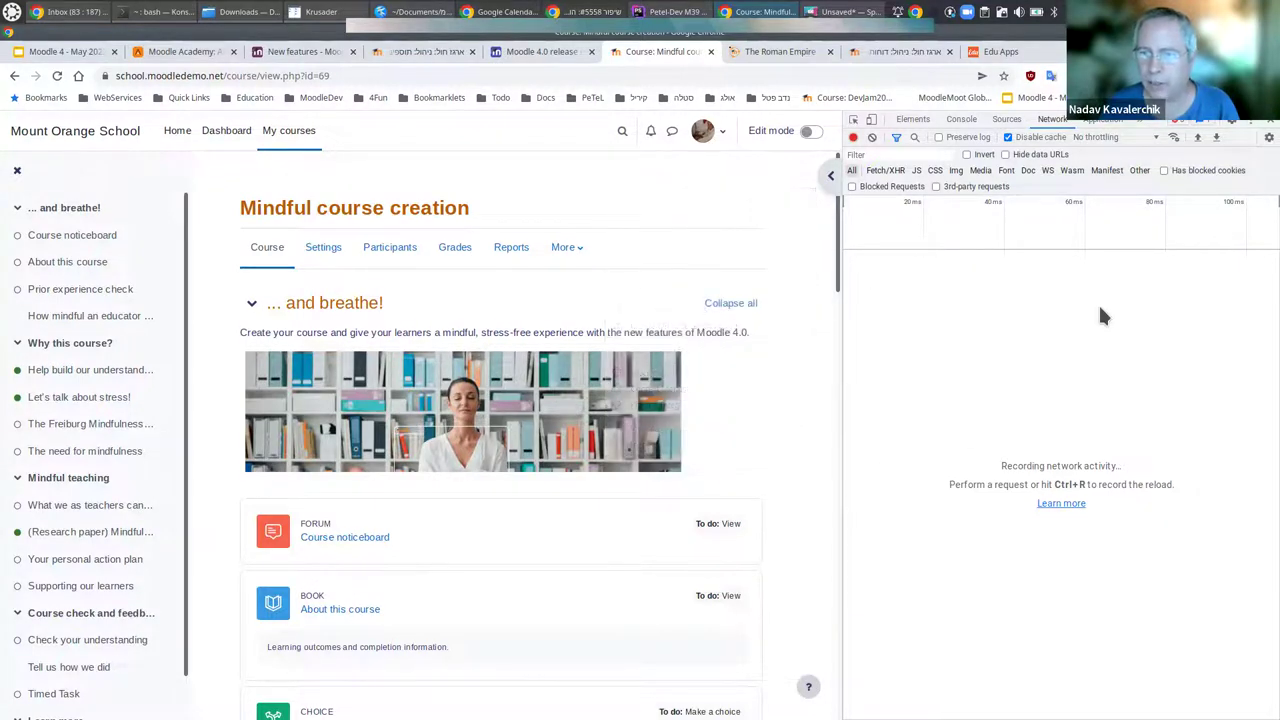
left_click(871, 119)
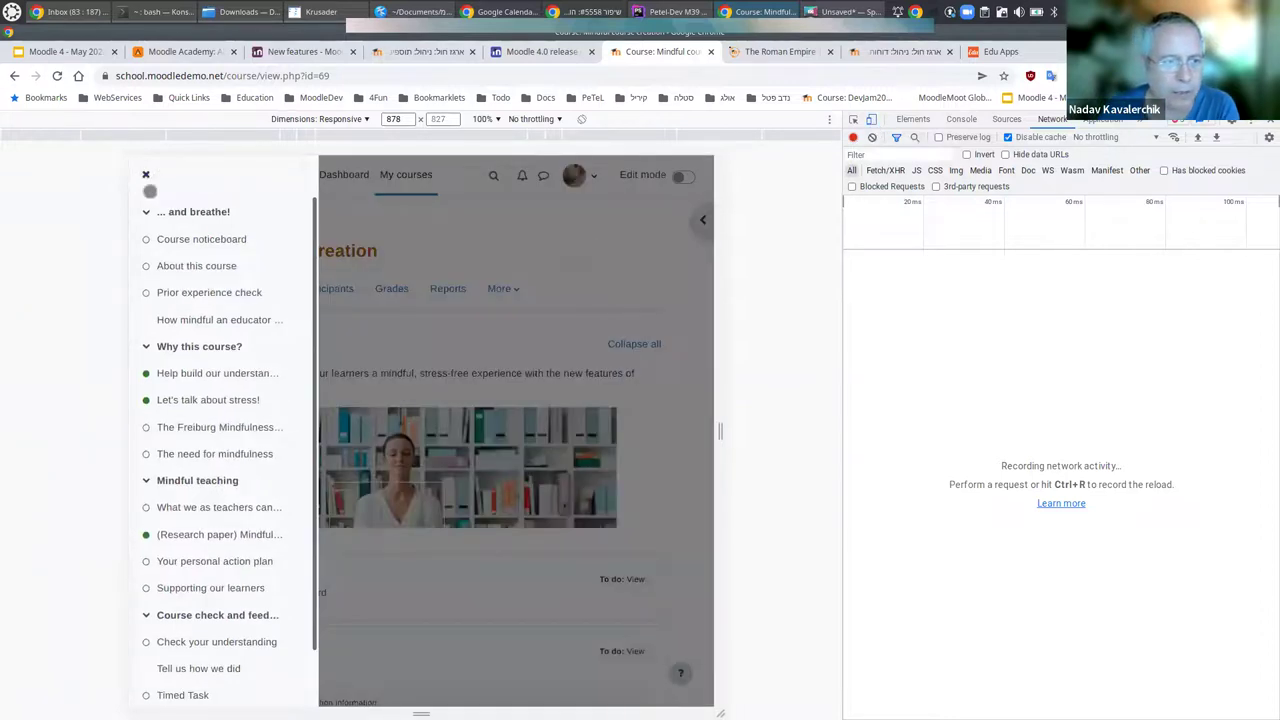
left_click(146, 175)
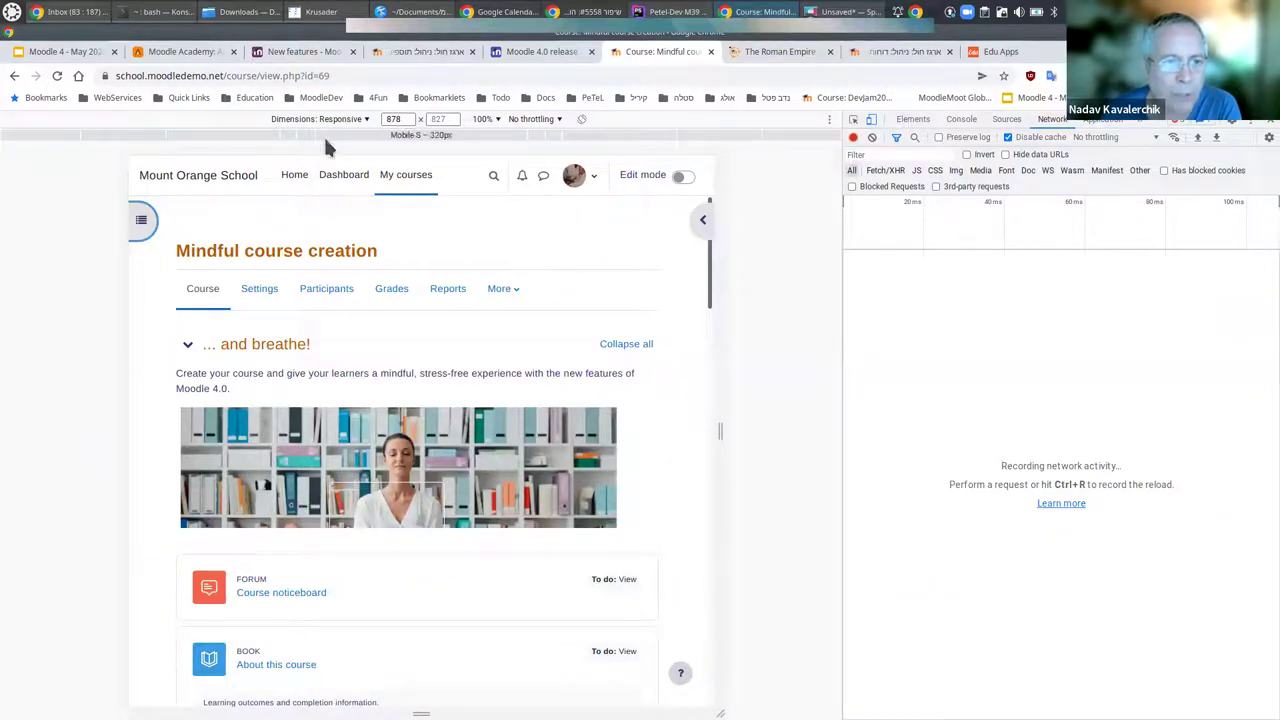
Preview the course page at laptop 1024 px, tablet 768 px, and mobile 425 and 320 px widths, looking through its activities at 320 px.
left_click(713, 140)
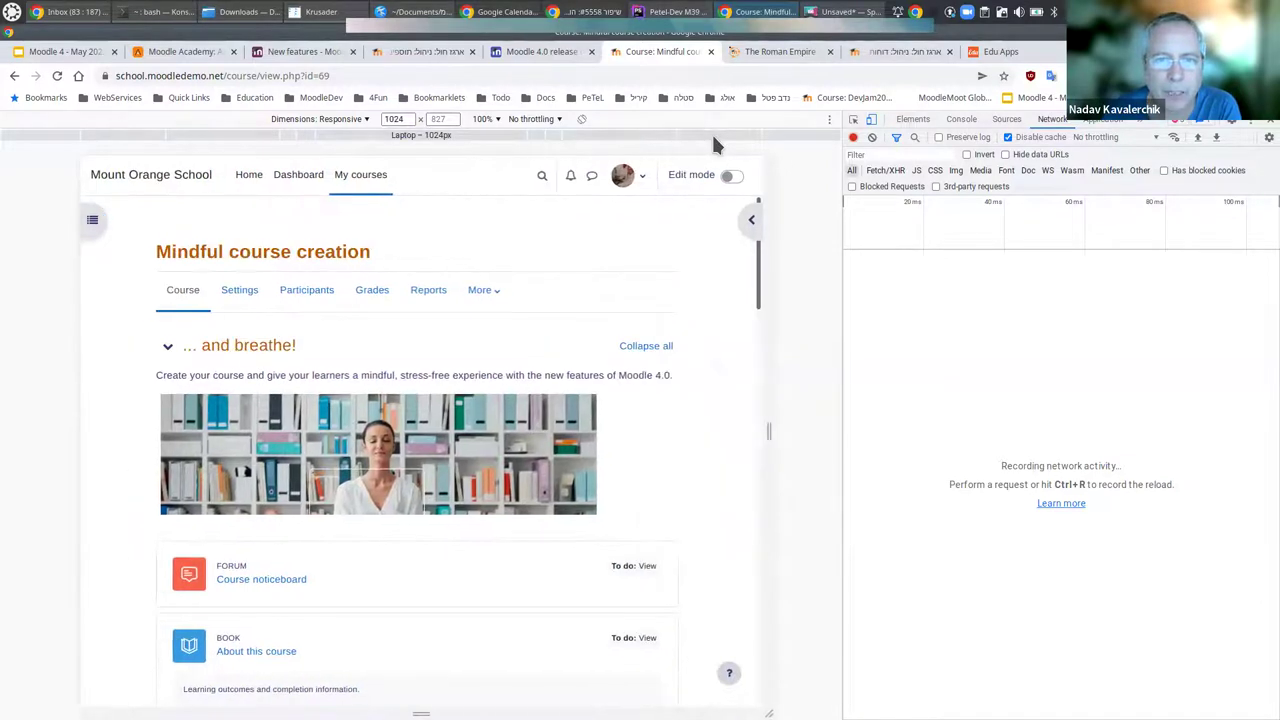
left_click(614, 141)
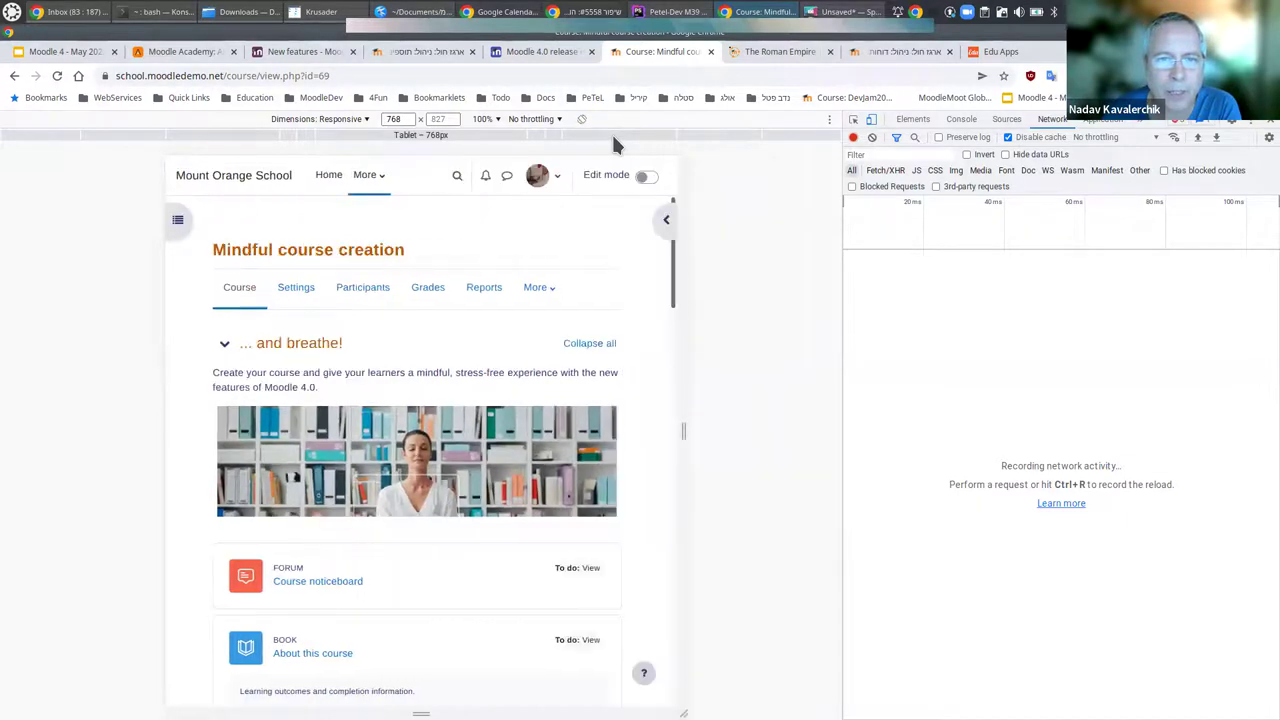
left_click(549, 143)
left_click(537, 143)
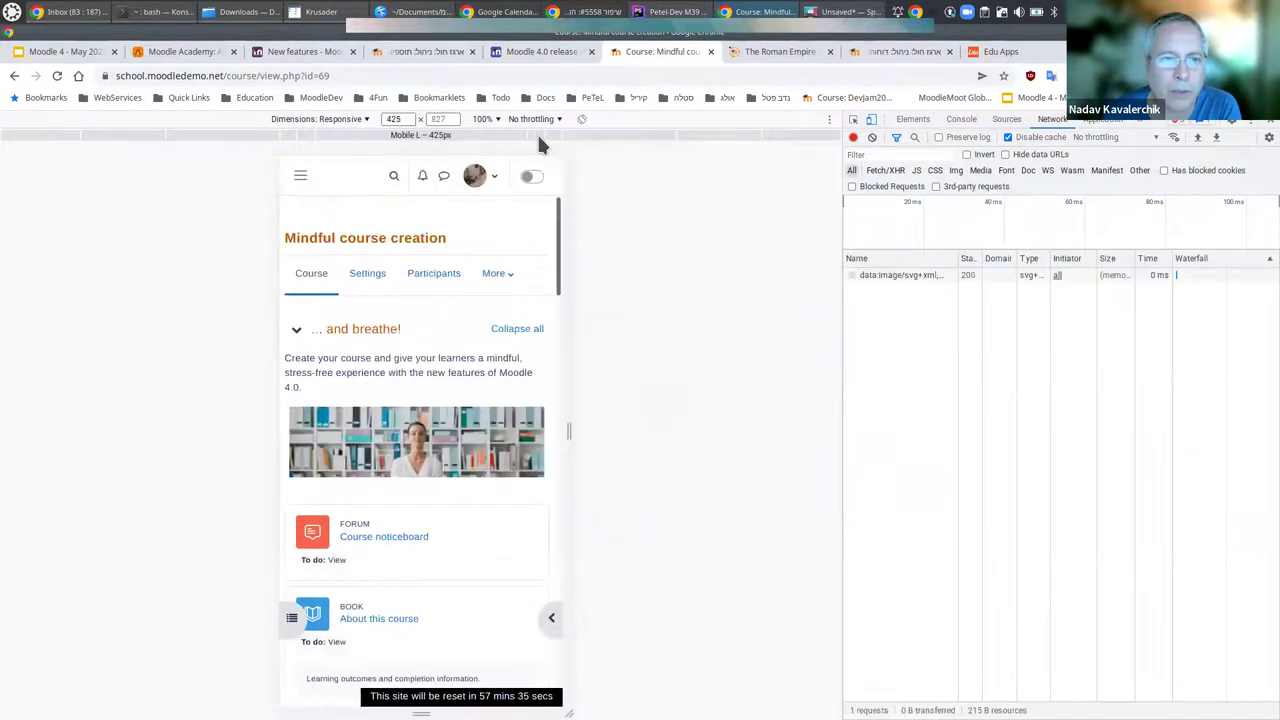
left_click(497, 141)
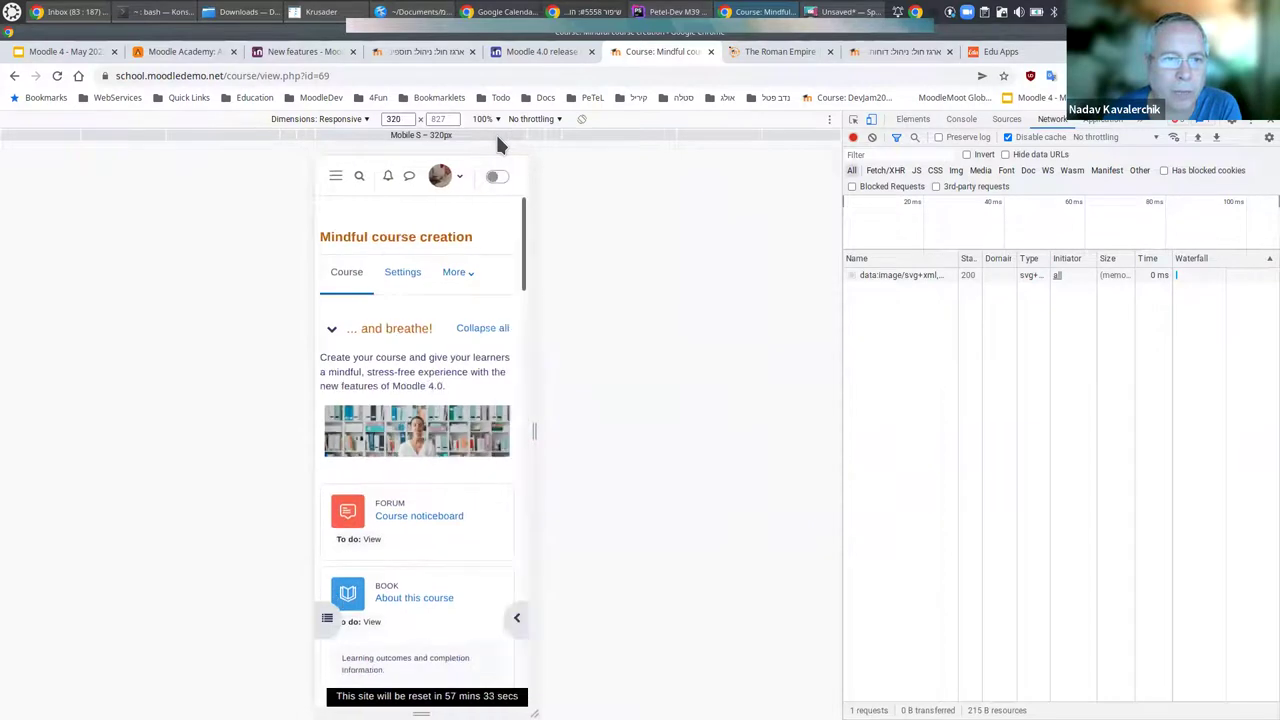
scroll(478, 236, "down", 10)
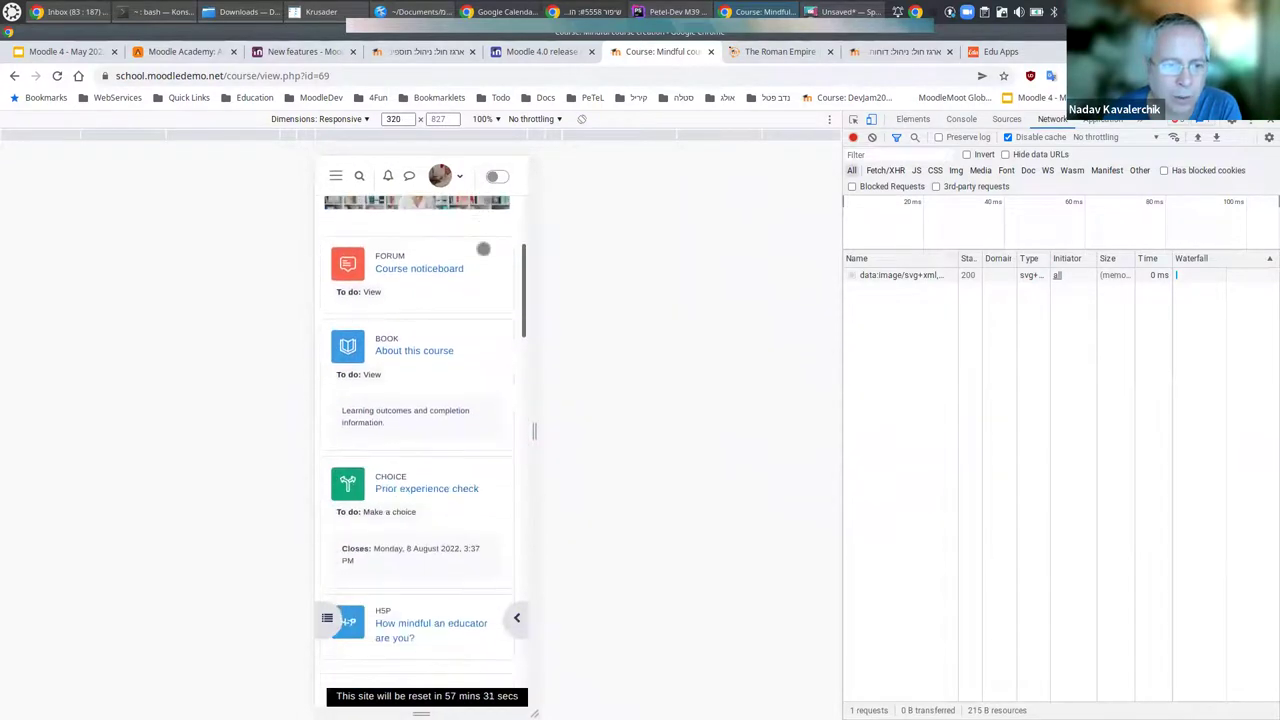
scroll(487, 270, "down", 10)
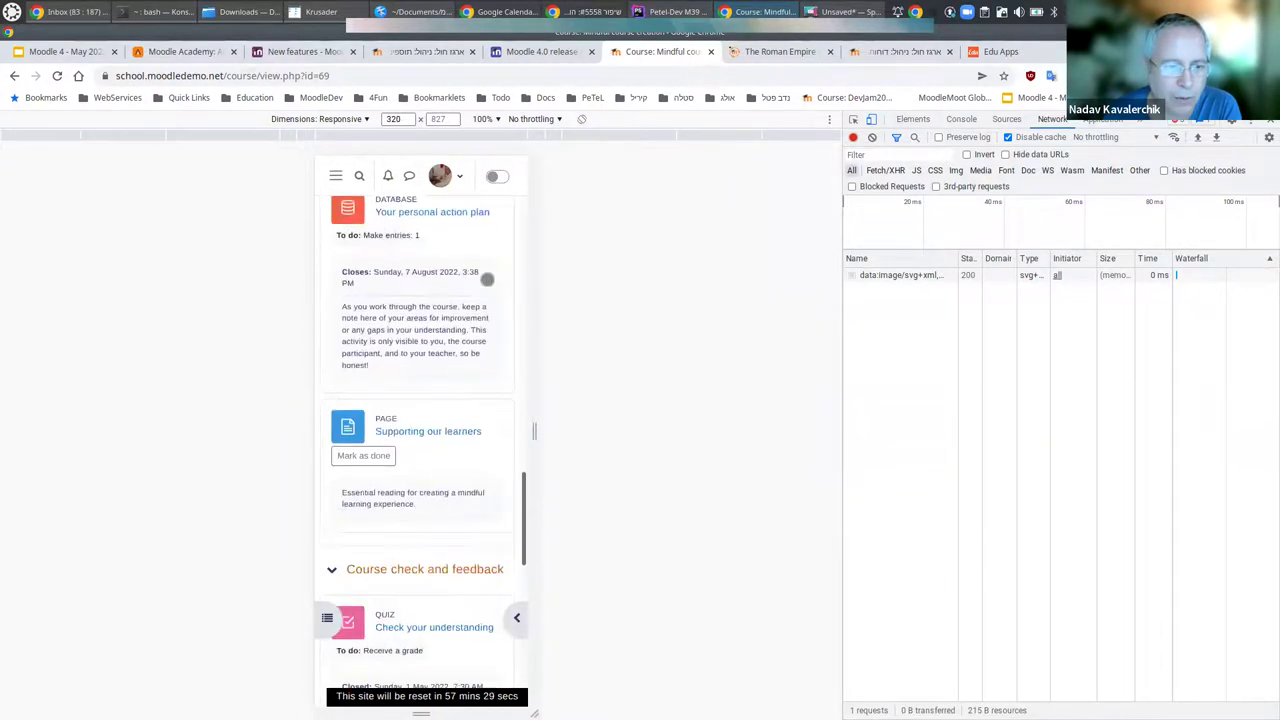
scroll(487, 281, "up", 15)
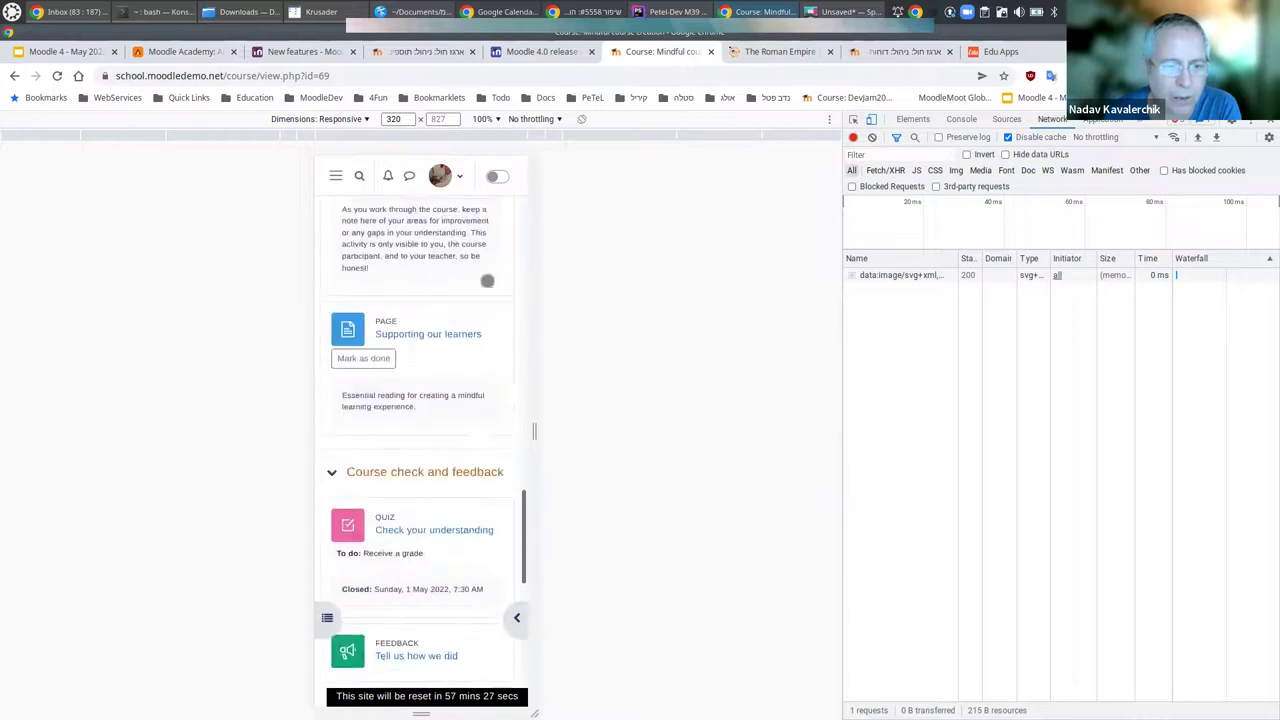
scroll(487, 281, "up", 8)
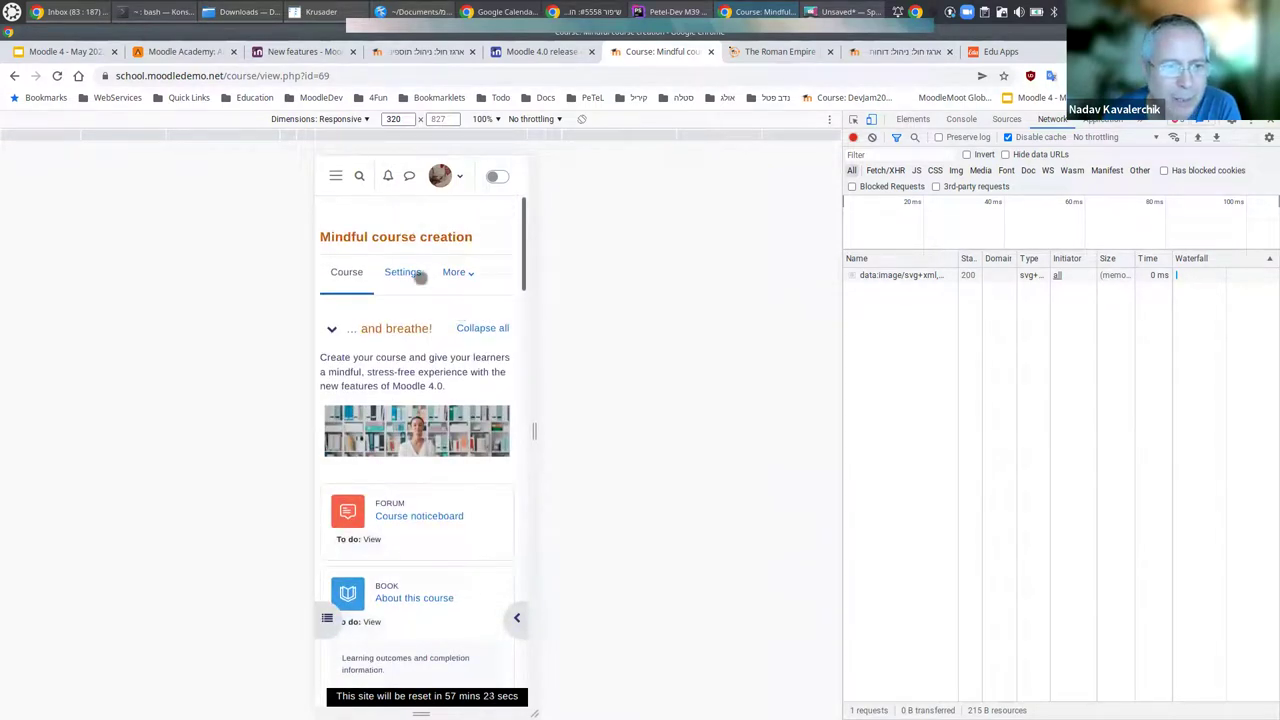
Go to the Dashboard in the 320 px mobile layout, dismiss the Expand to explore tour and look through the page.
left_click(335, 176)
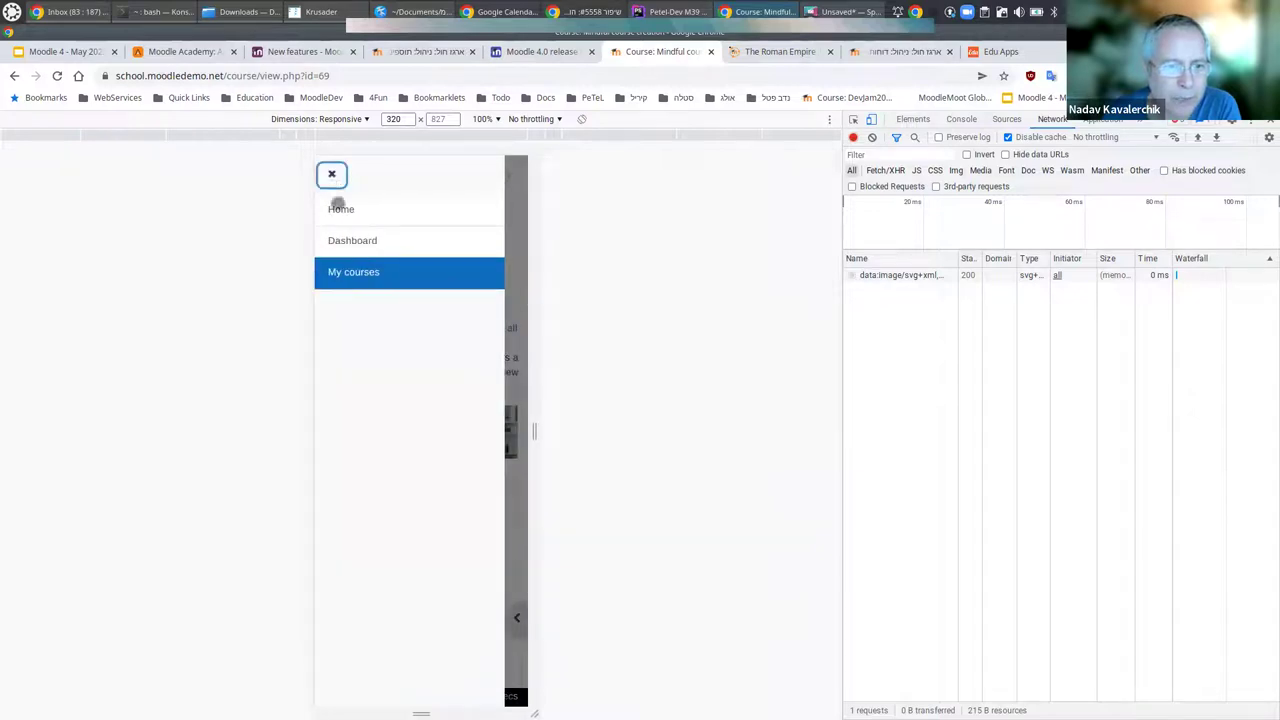
left_click(354, 245)
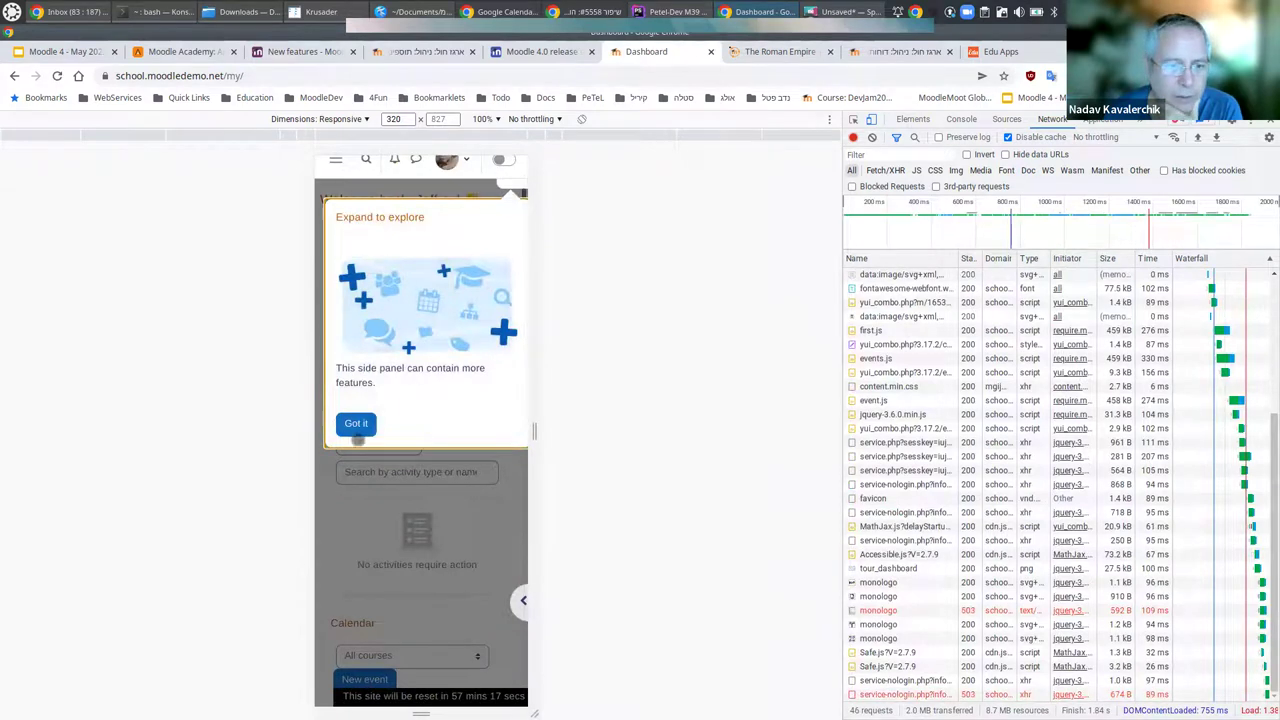
left_click(357, 436)
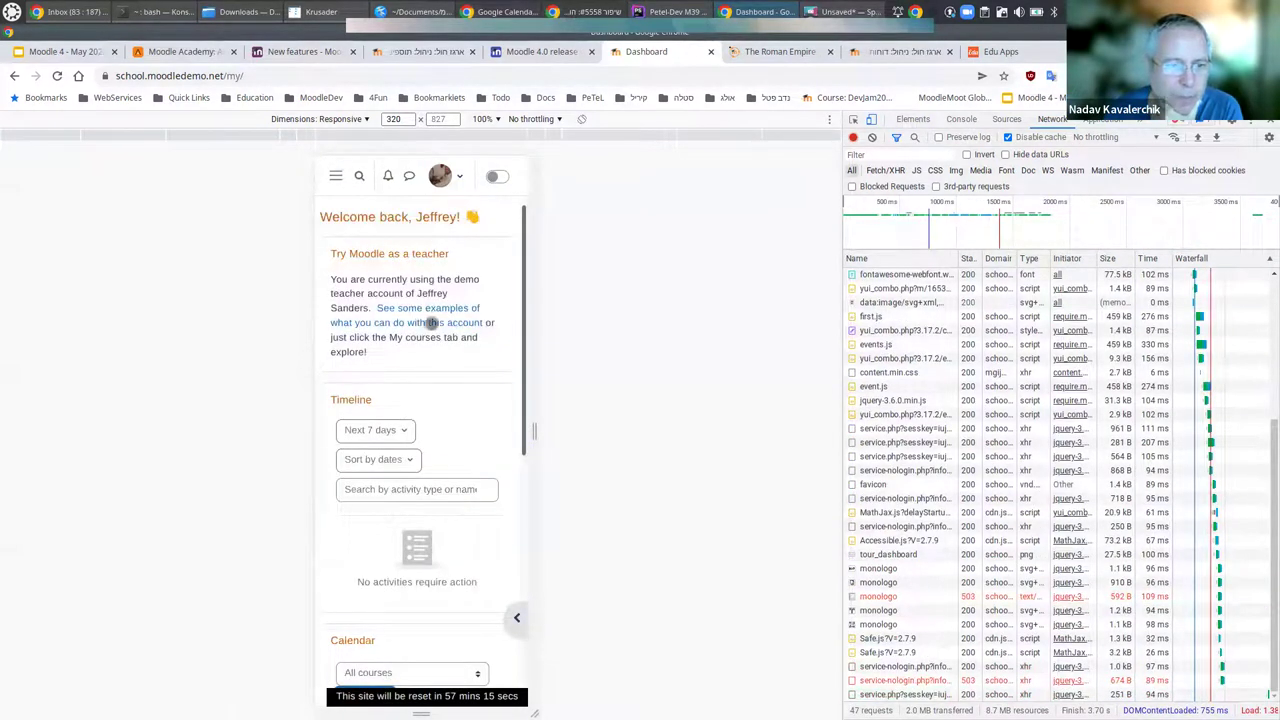
scroll(423, 334, "down", 5)
scroll(433, 351, "down", 3)
scroll(440, 355, "up", 6)
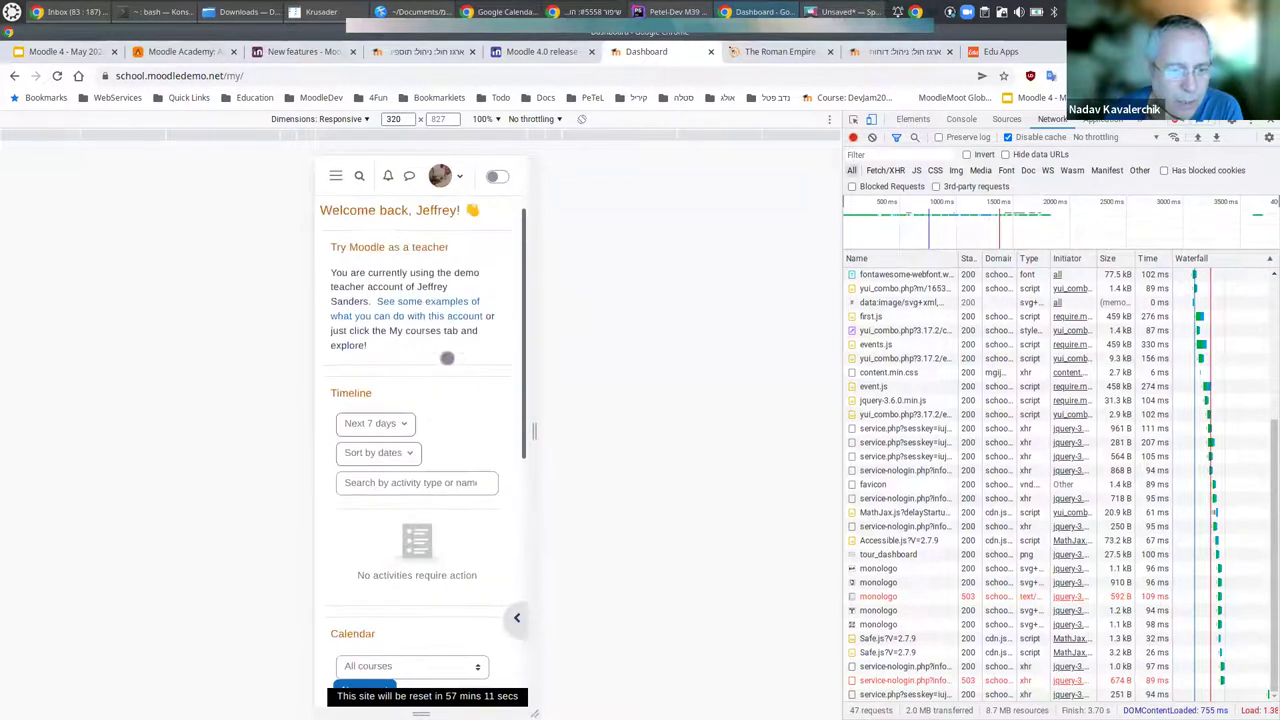
Set the Dashboard timeline filter to All and look through the listed activities in the mobile layout.
left_click(392, 419)
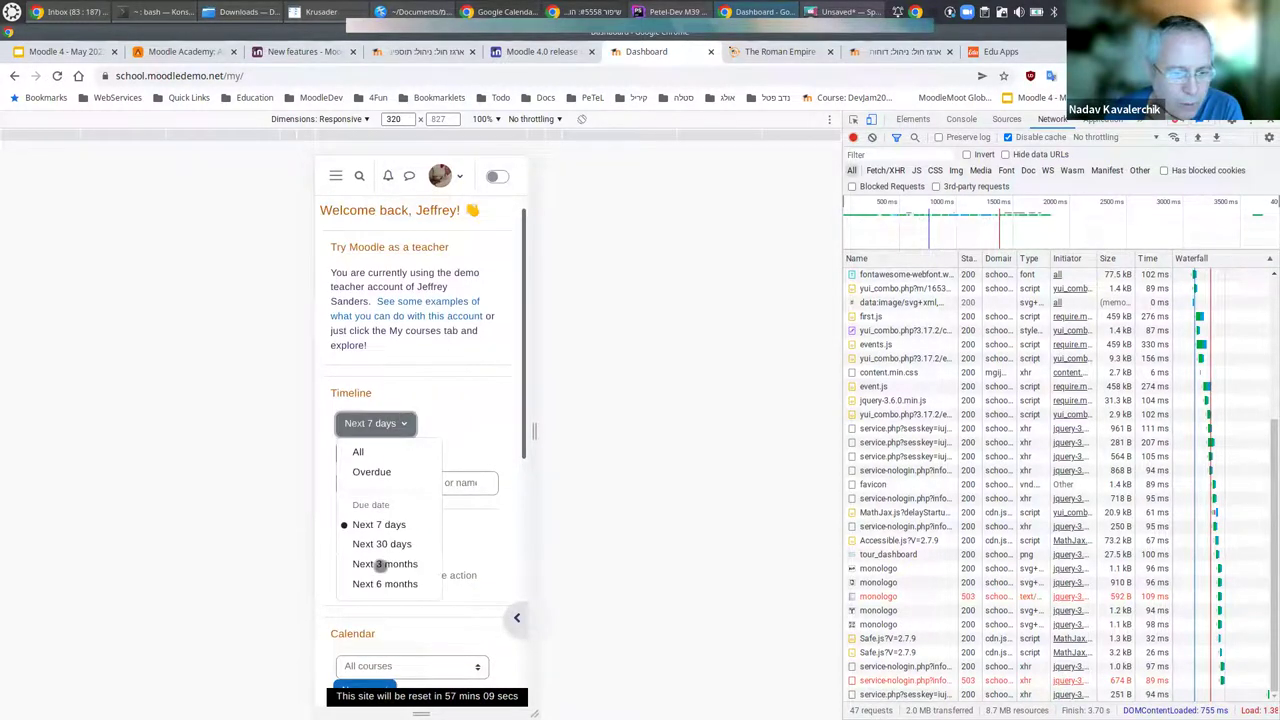
left_click(362, 453)
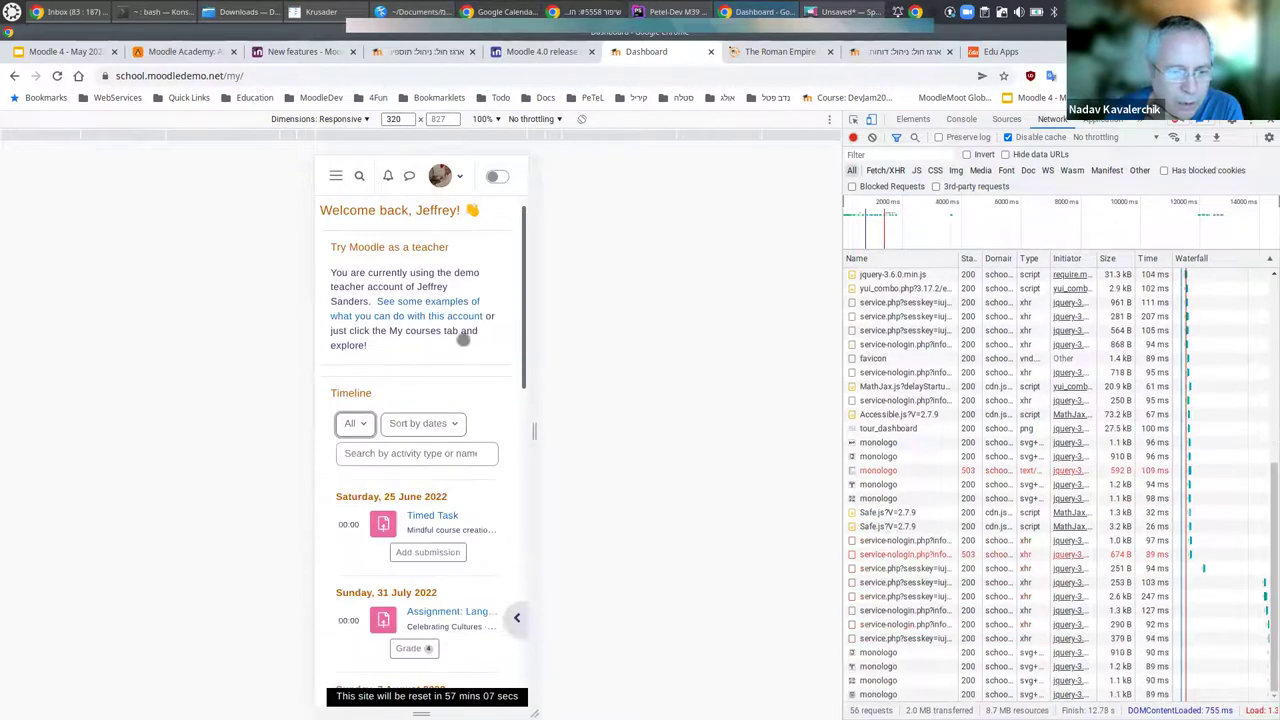
scroll(463, 341, "down", 2)
scroll(463, 341, "down", 1)
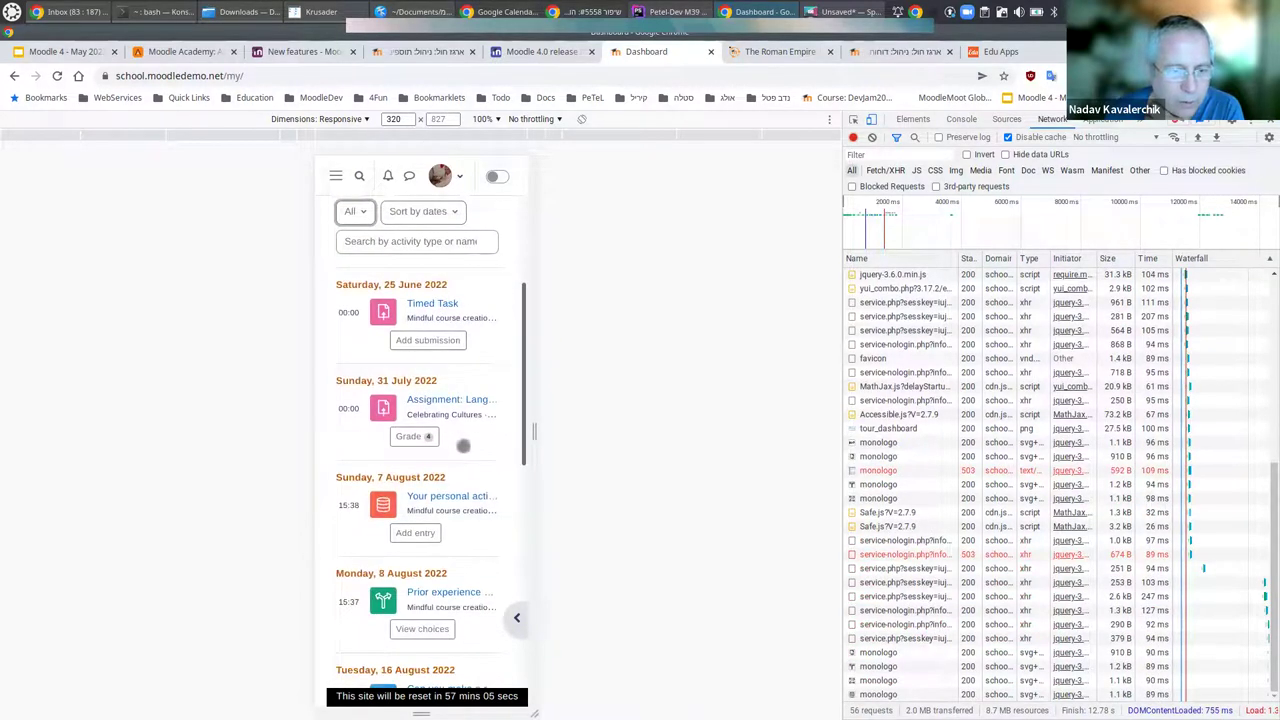
scroll(463, 445, "down", 1)
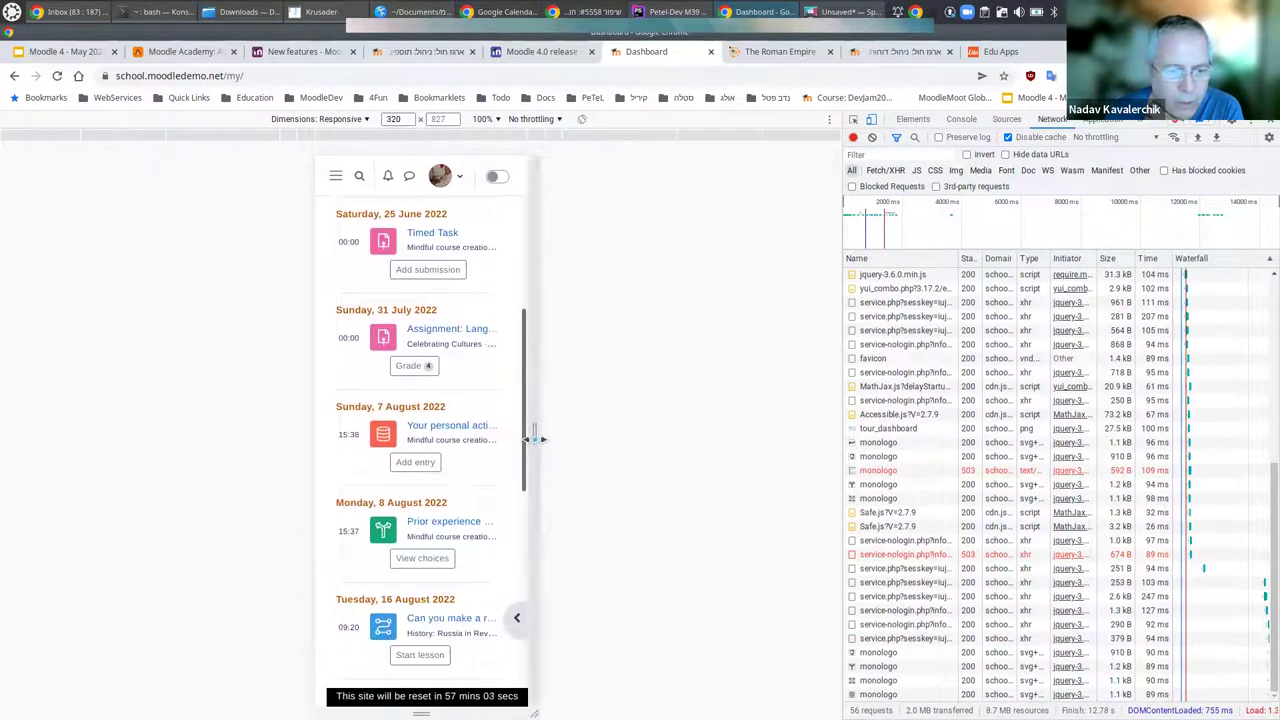
Keep the Dashboard preview at the 320 px mobile width and look through the timeline down to the calendar.
left_click_drag(541, 436, 617, 432)
left_click(402, 134)
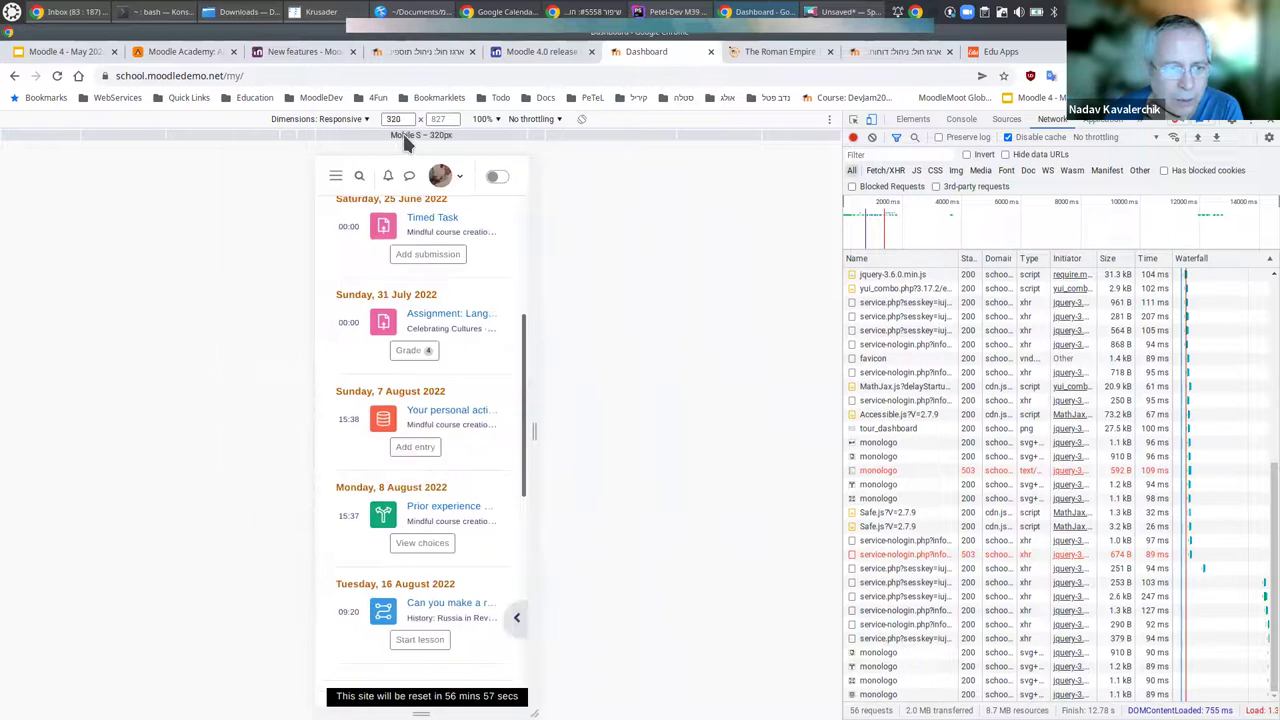
scroll(444, 420, "down", 6)
scroll(446, 435, "down", 2)
scroll(415, 325, "up", 2)
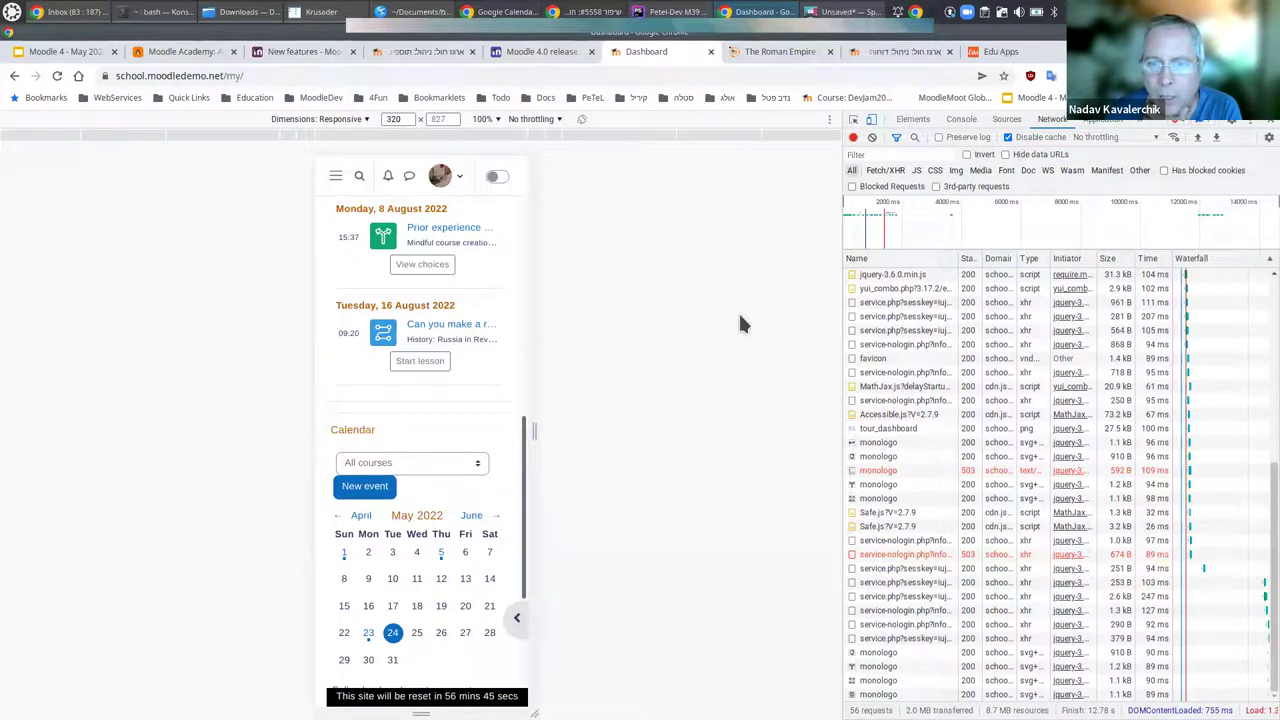
Close the developer tools to show the desktop Dashboard, reopen them by inspecting the page, and compare it with the device view off and on.
key("ctrl+shift+i")
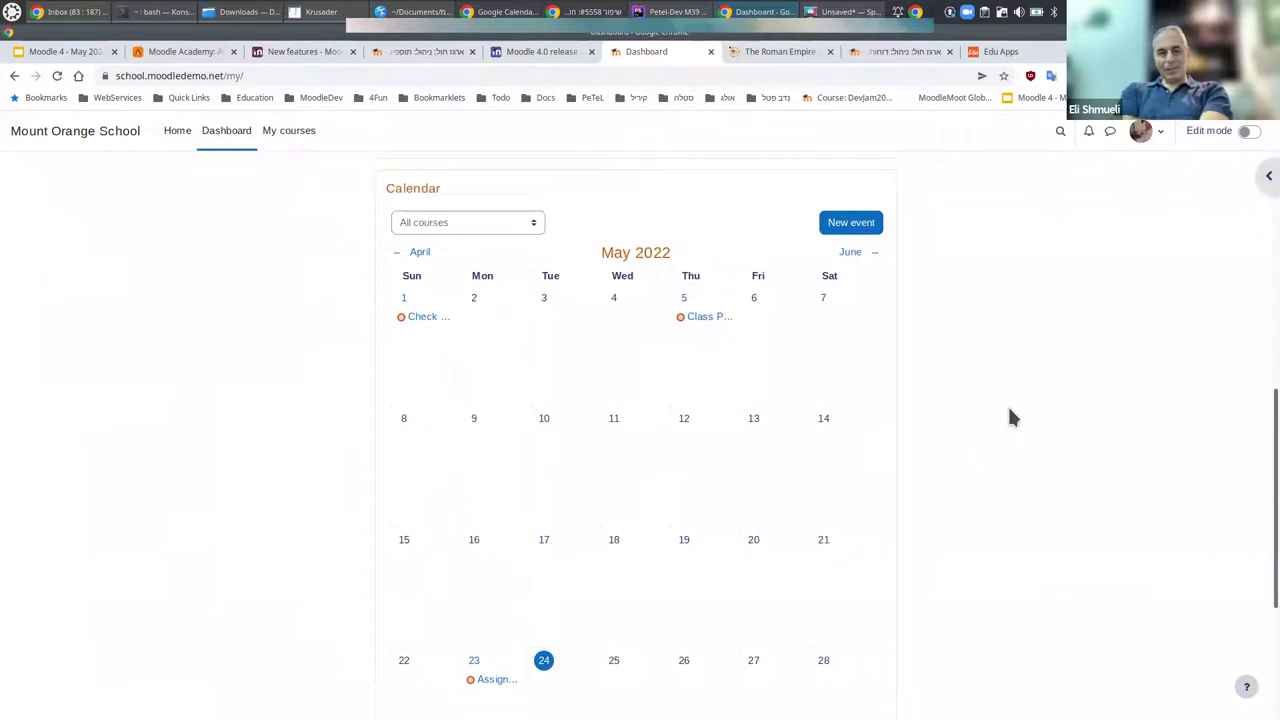
scroll(1009, 414, "up", 10)
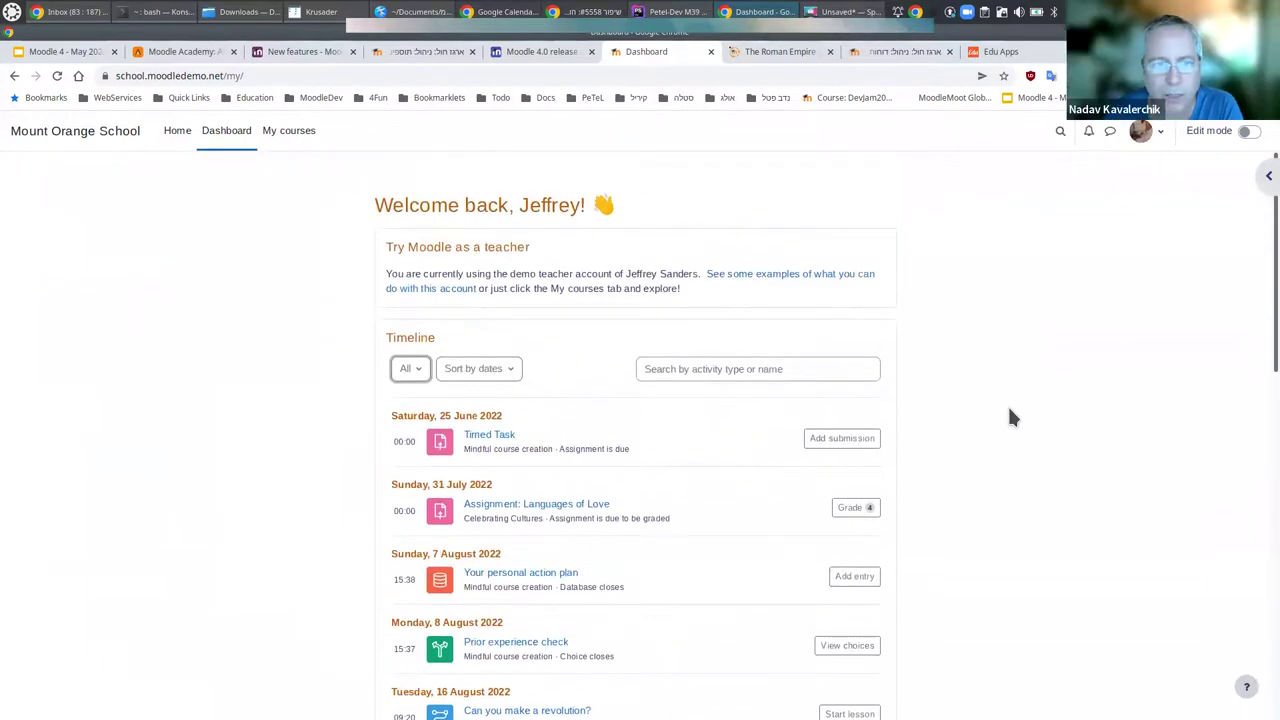
right_click(231, 204)
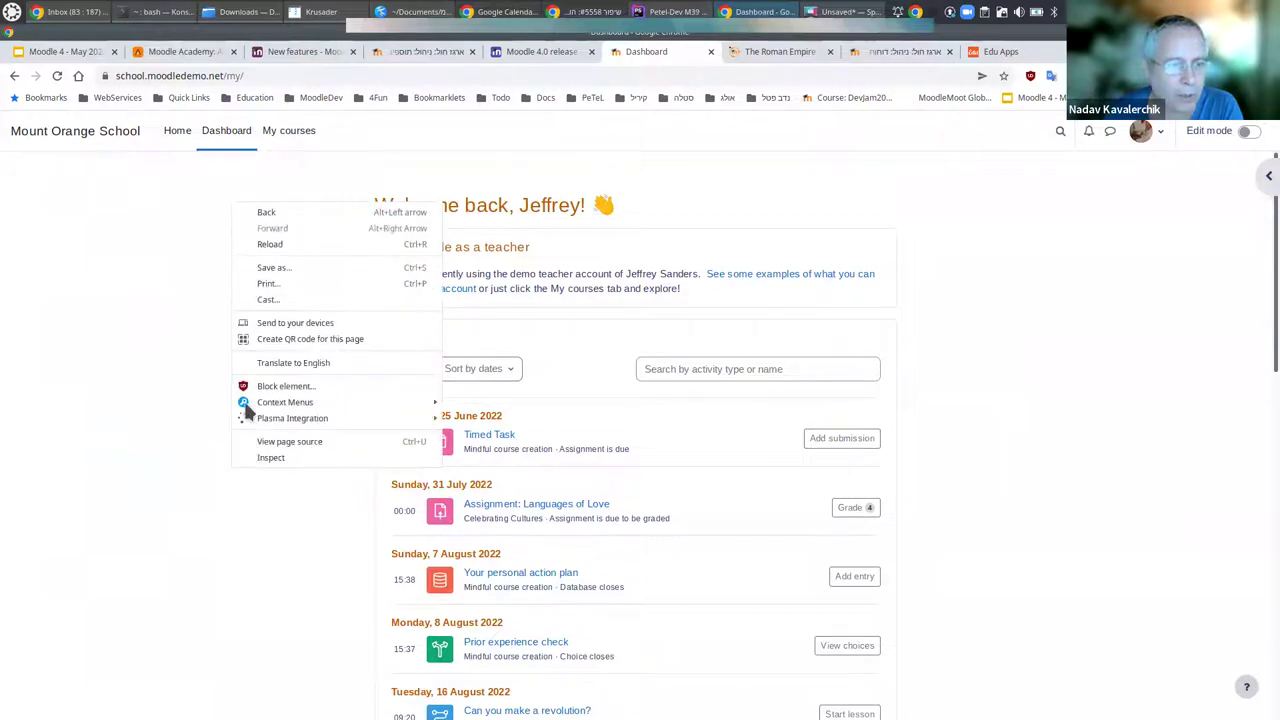
left_click(272, 458)
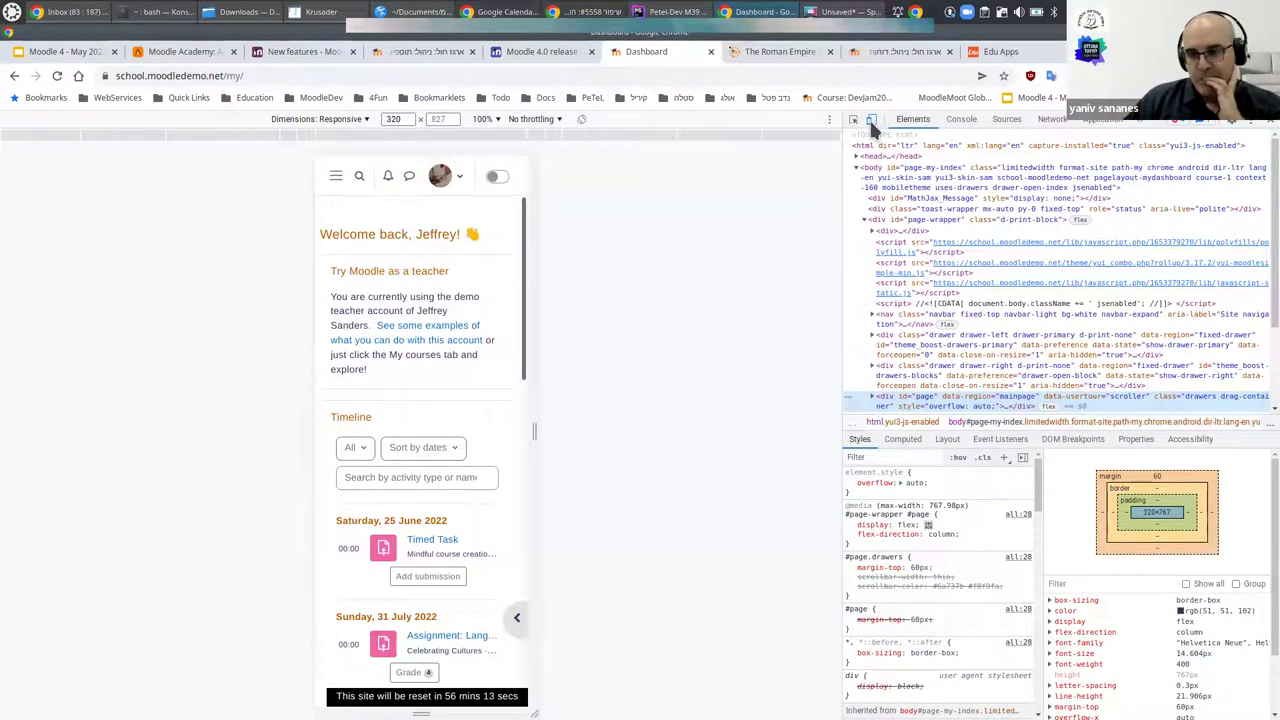
left_click(871, 120)
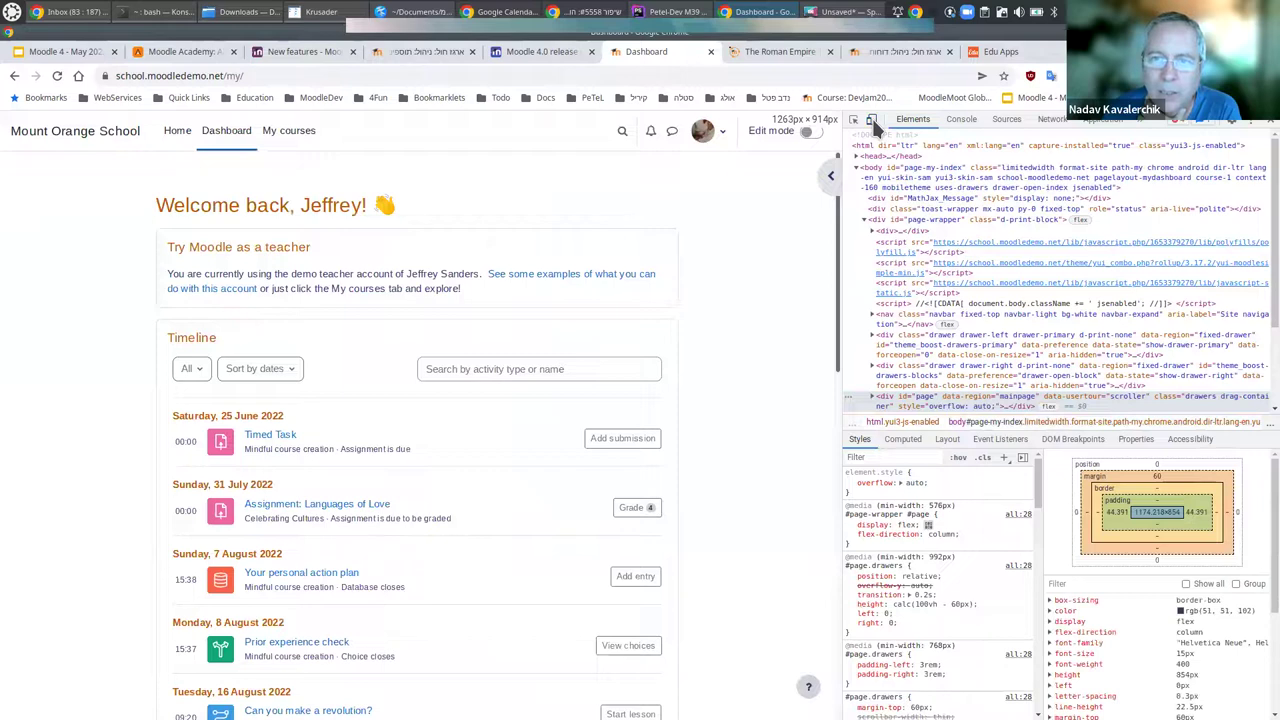
left_click(871, 120)
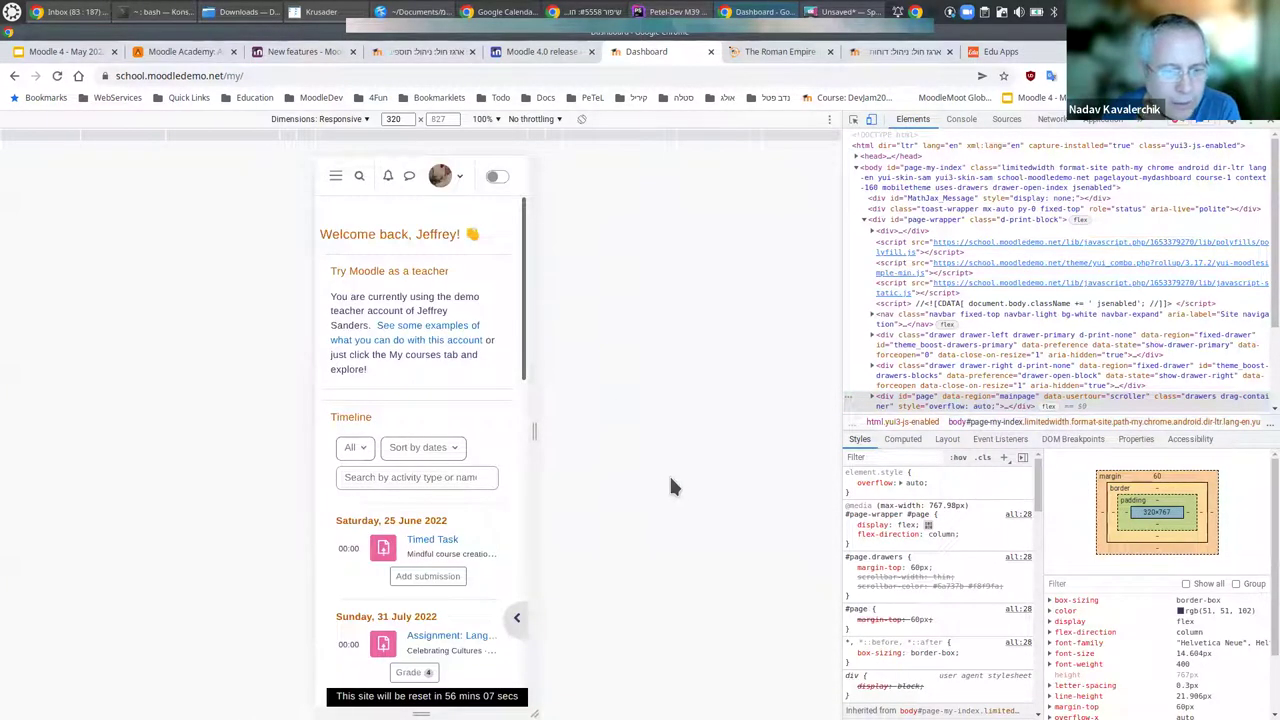
Show the responsive view's device presets and preview the Dashboard at 375 px and 425 px mobile widths.
left_click(541, 118)
left_click(541, 118)
left_click(334, 118)
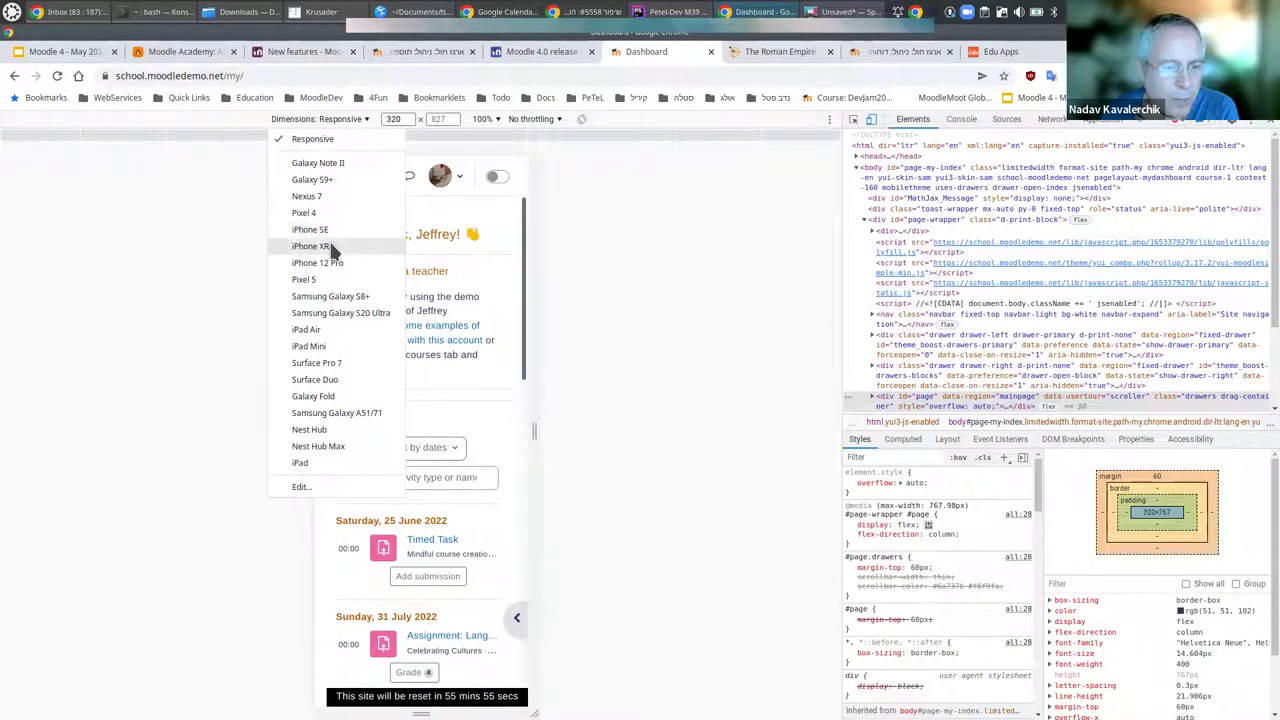
left_click(180, 296)
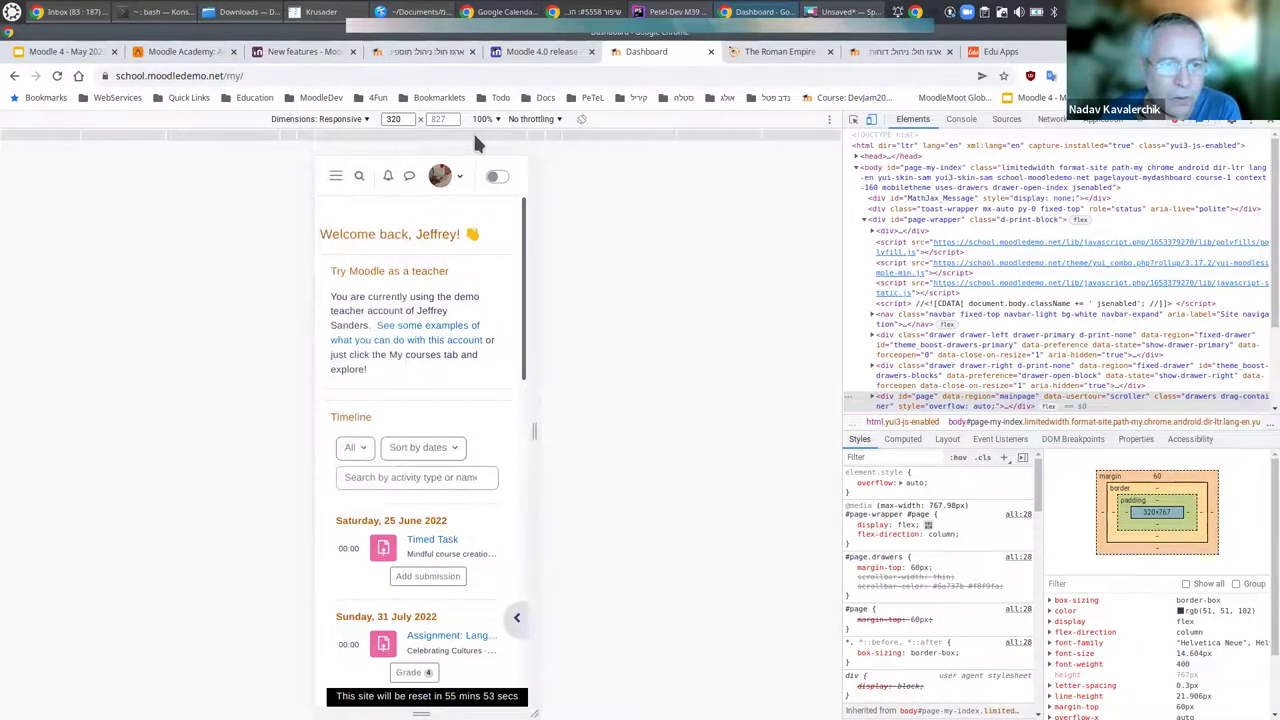
left_click(530, 131)
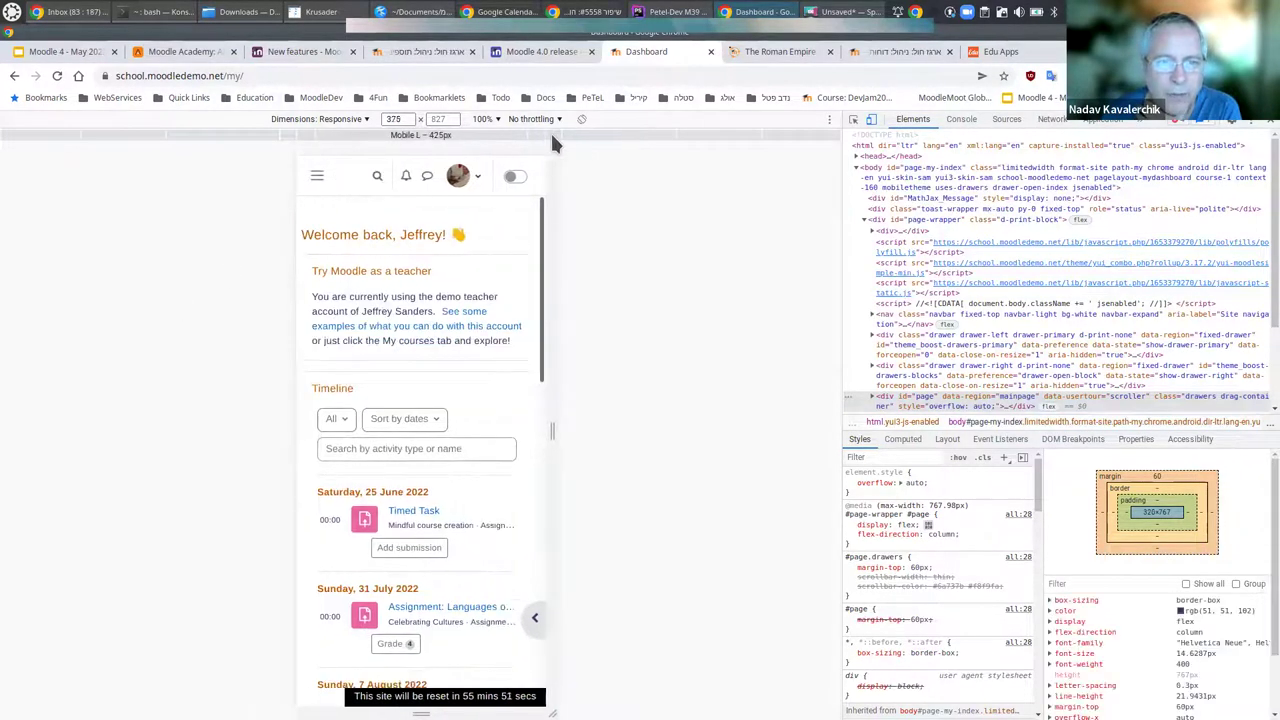
left_click(551, 134)
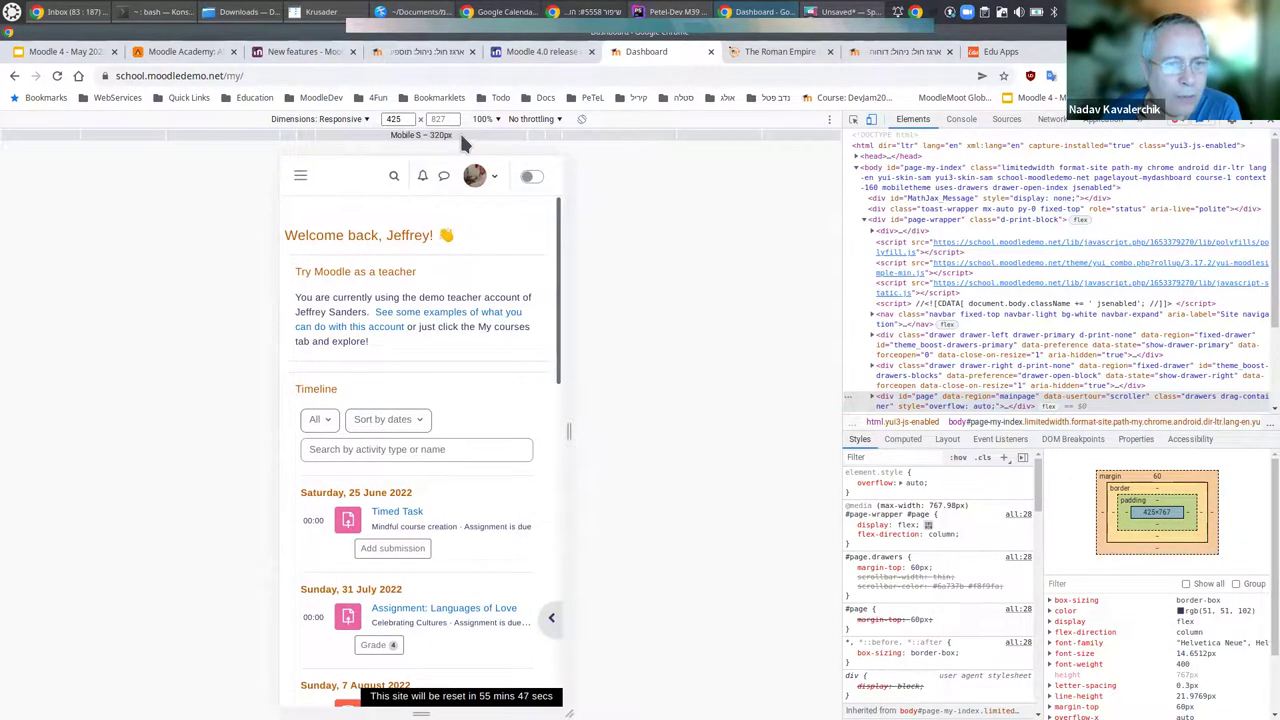
Start adding a submission for Timed Task from the Dashboard timeline and look through its submission page.
scroll(467, 461, "down", 1)
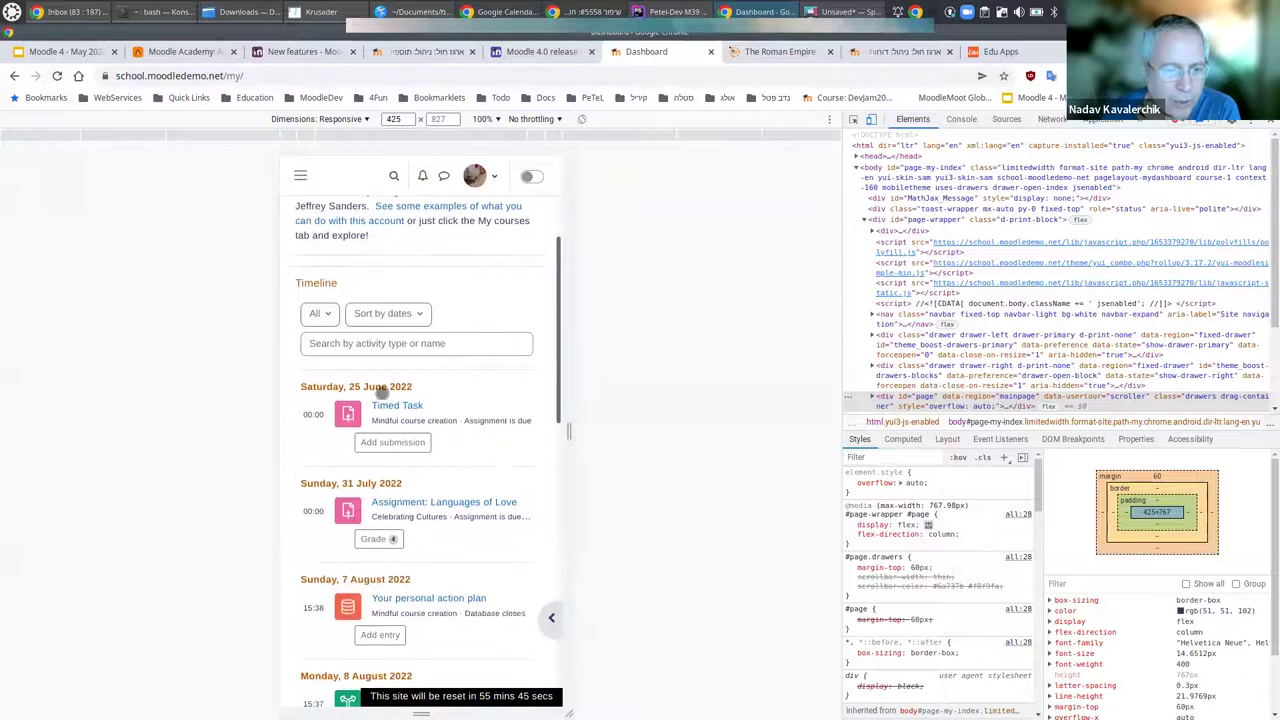
left_click(390, 442)
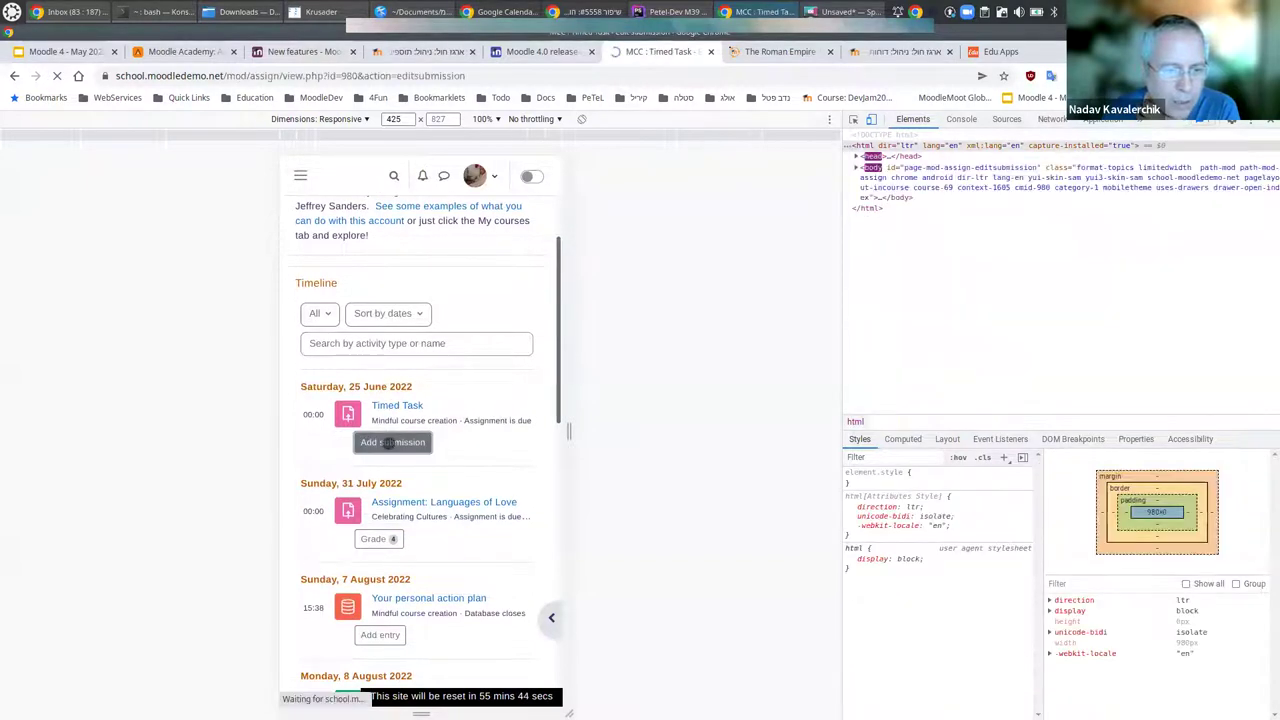
scroll(464, 324, "down", 4)
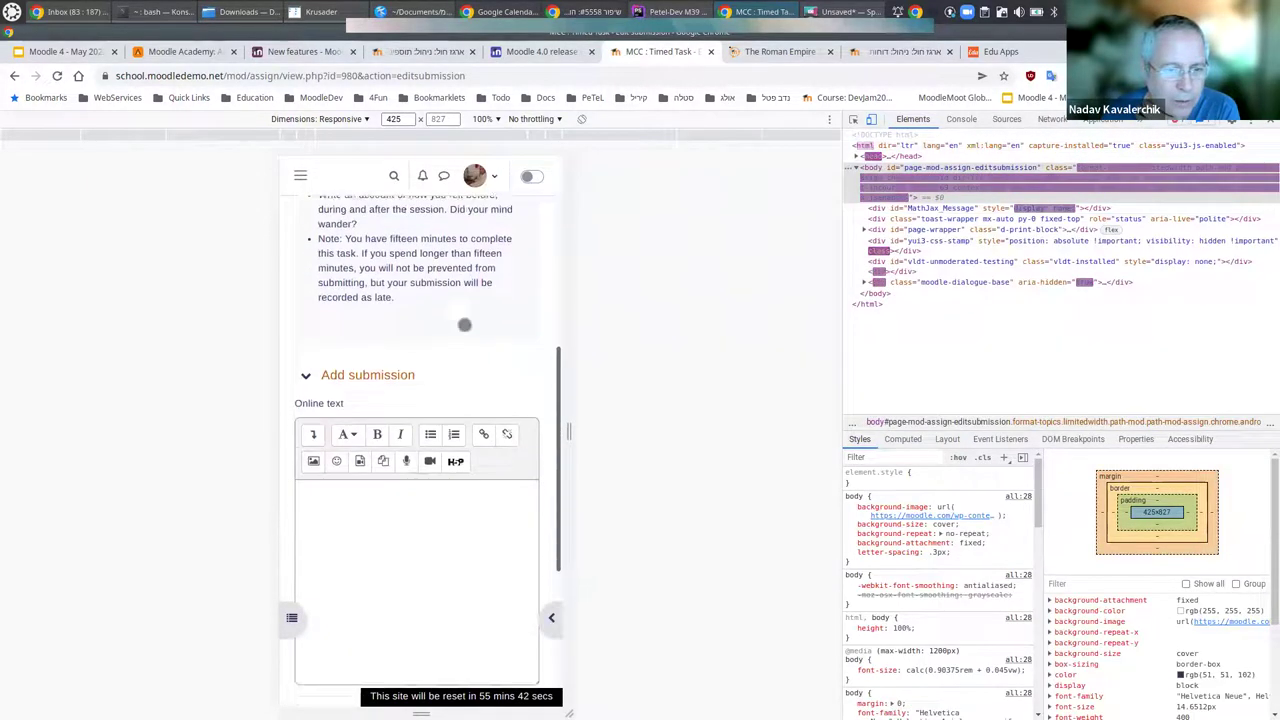
scroll(464, 324, "down", 3)
scroll(464, 324, "up", 3)
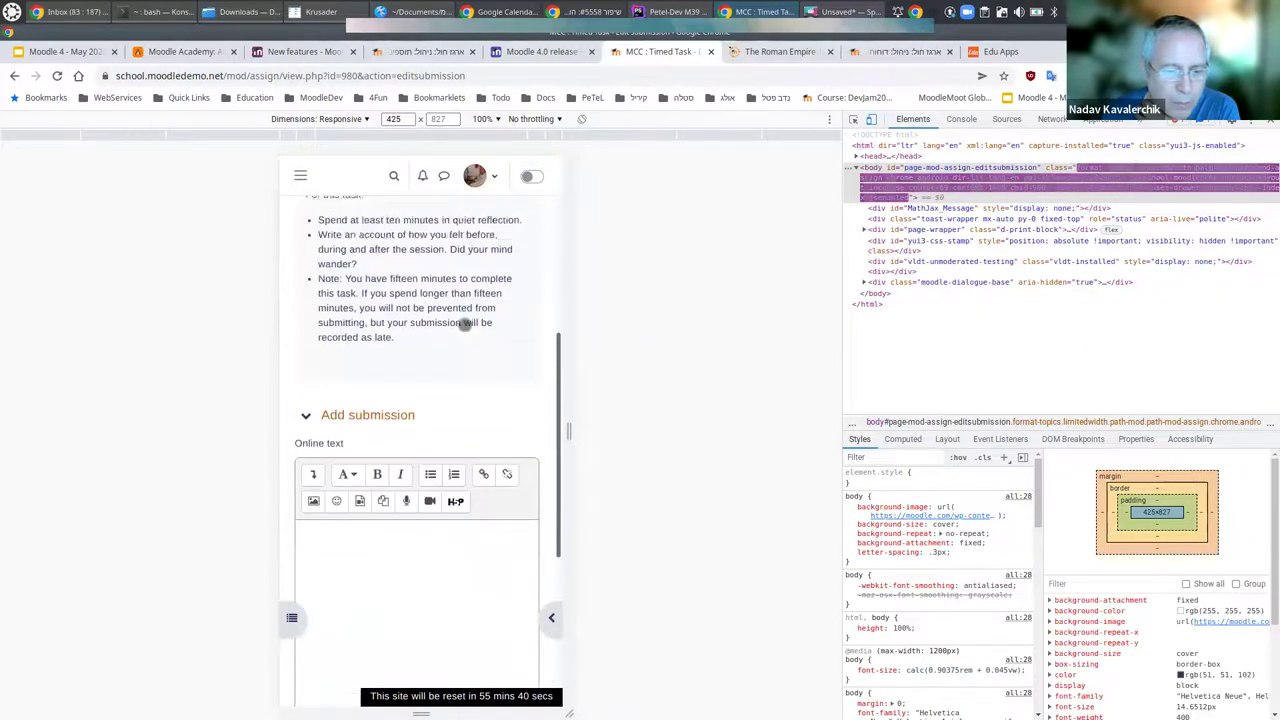
scroll(464, 324, "up", 3)
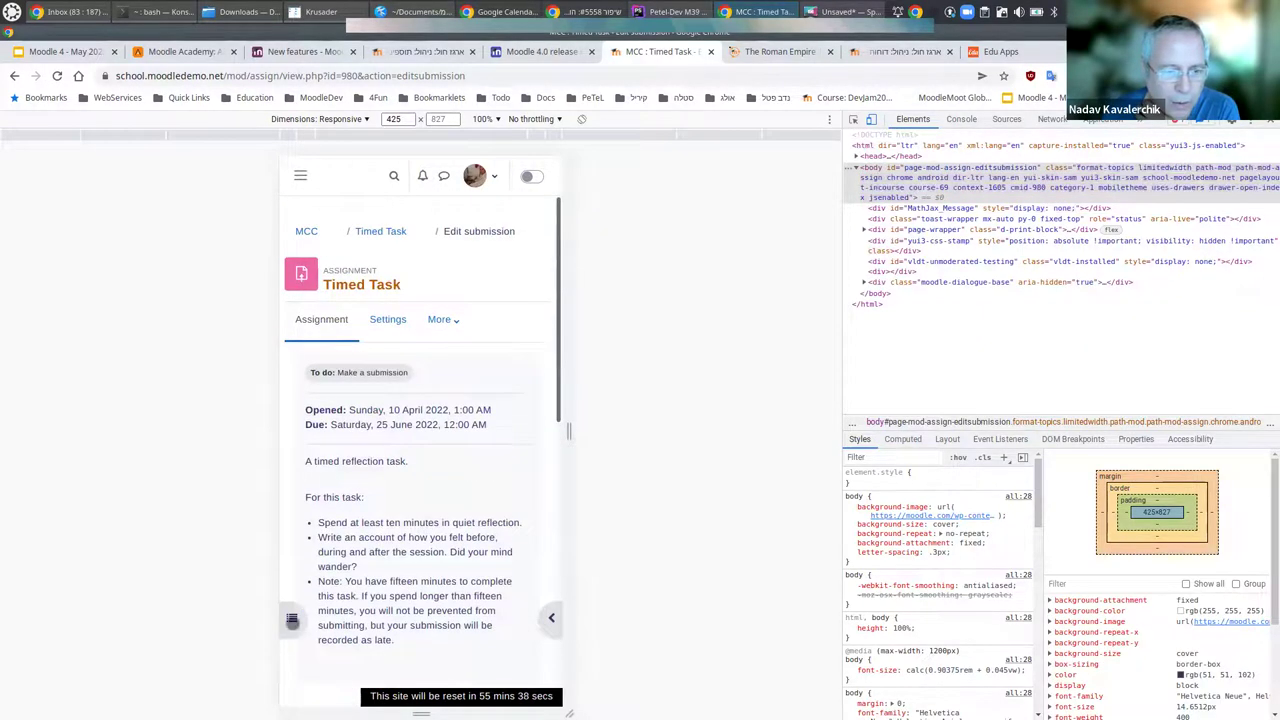
Show and close the course index and the Time left drawer on the Timed Task page, and look through the submission form.
left_click(292, 620)
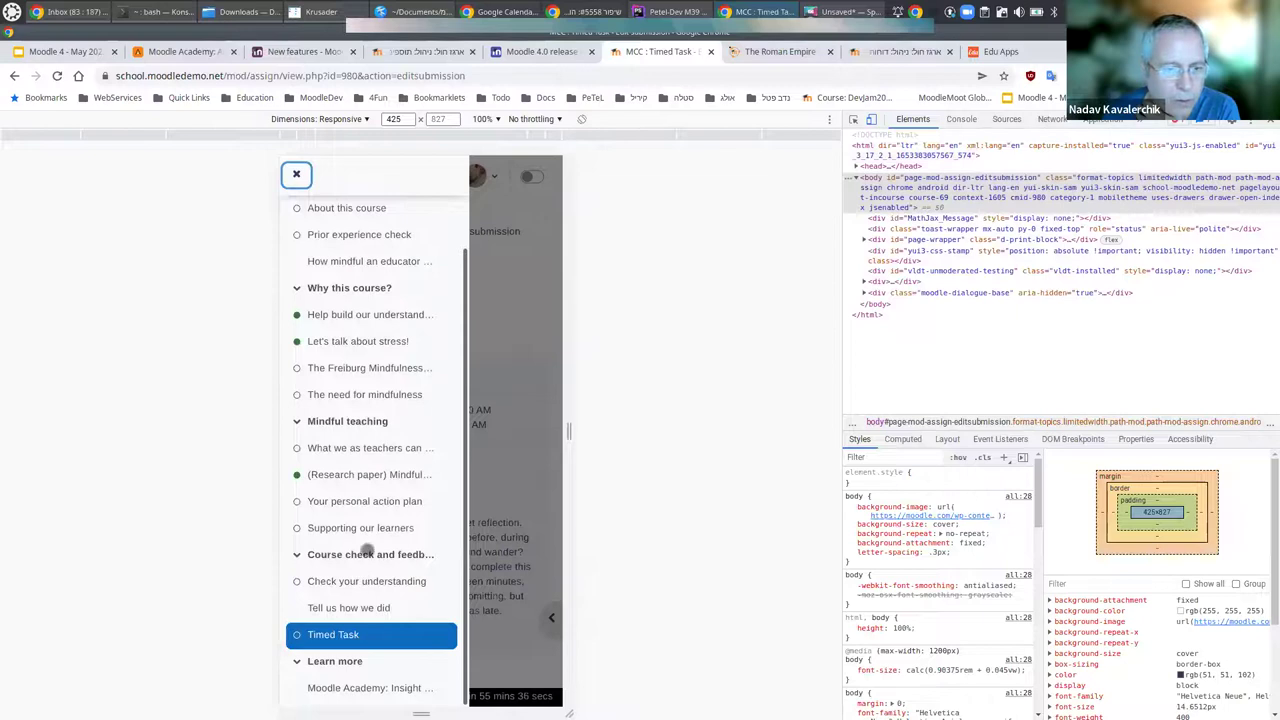
left_click(296, 174)
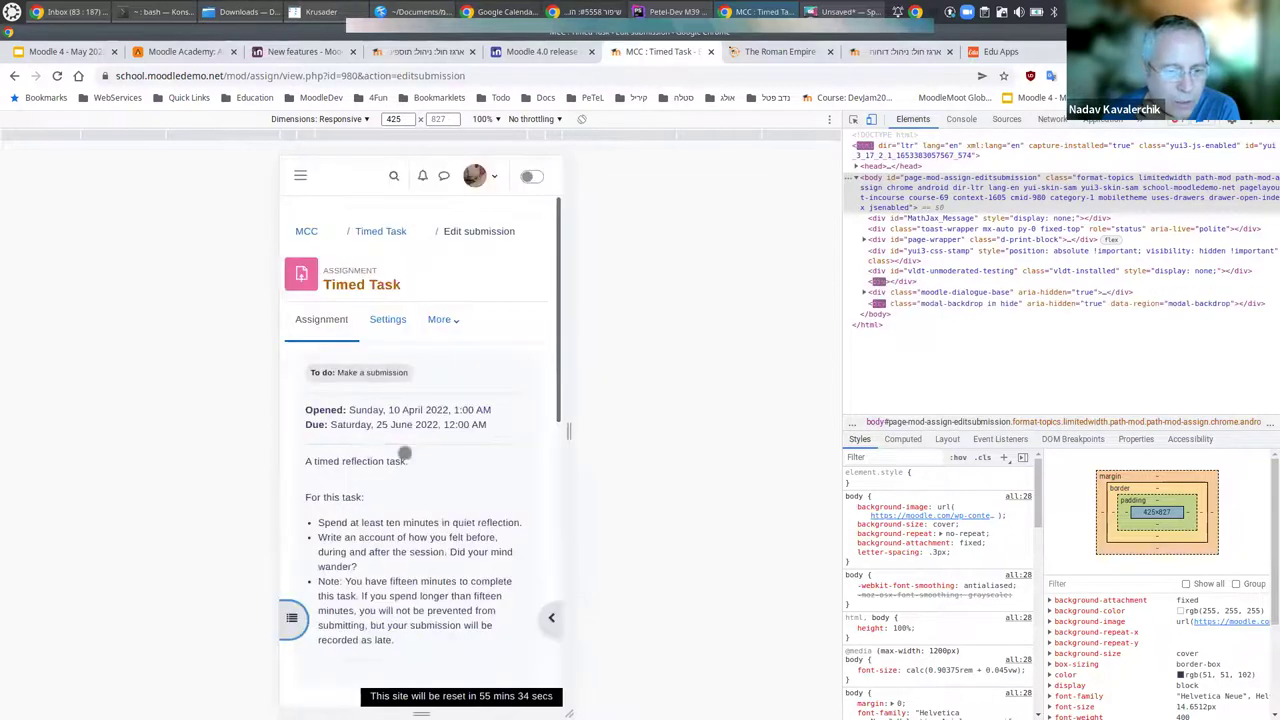
left_click(550, 619)
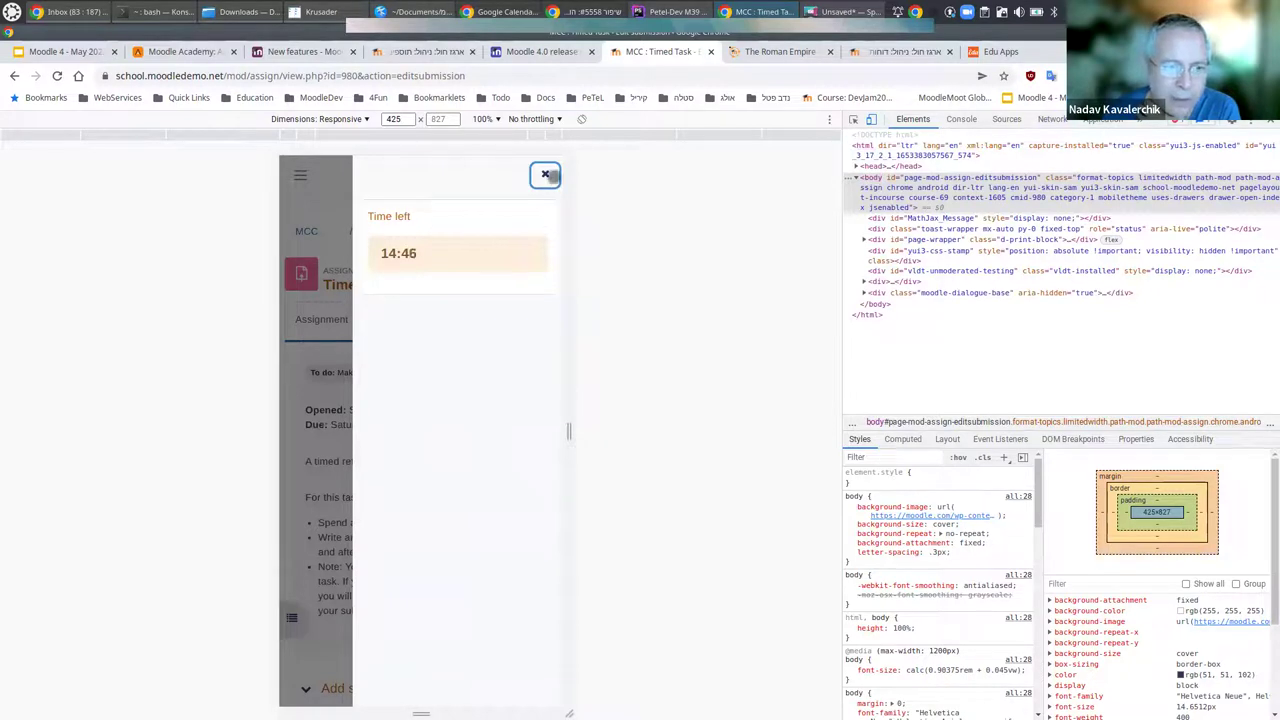
left_click(545, 174)
scroll(442, 449, "down", 3)
scroll(442, 449, "down", 4)
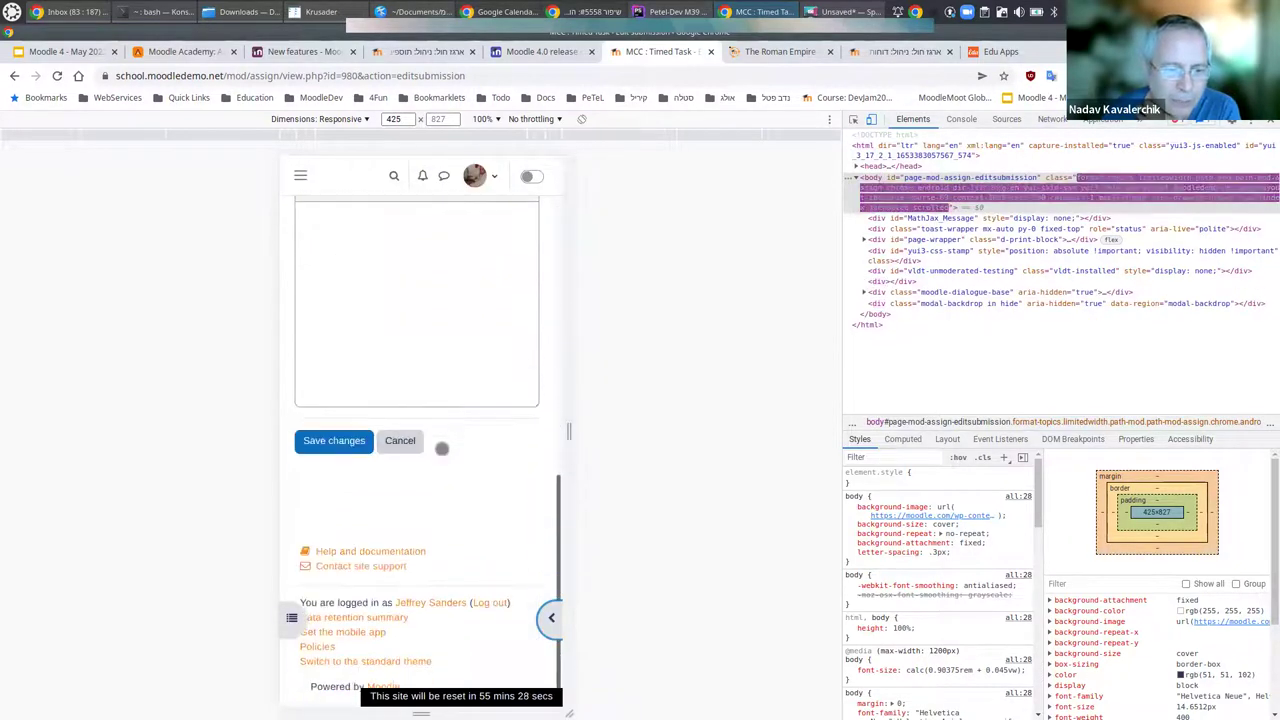
scroll(442, 452, "up", 3)
scroll(442, 454, "up", 4)
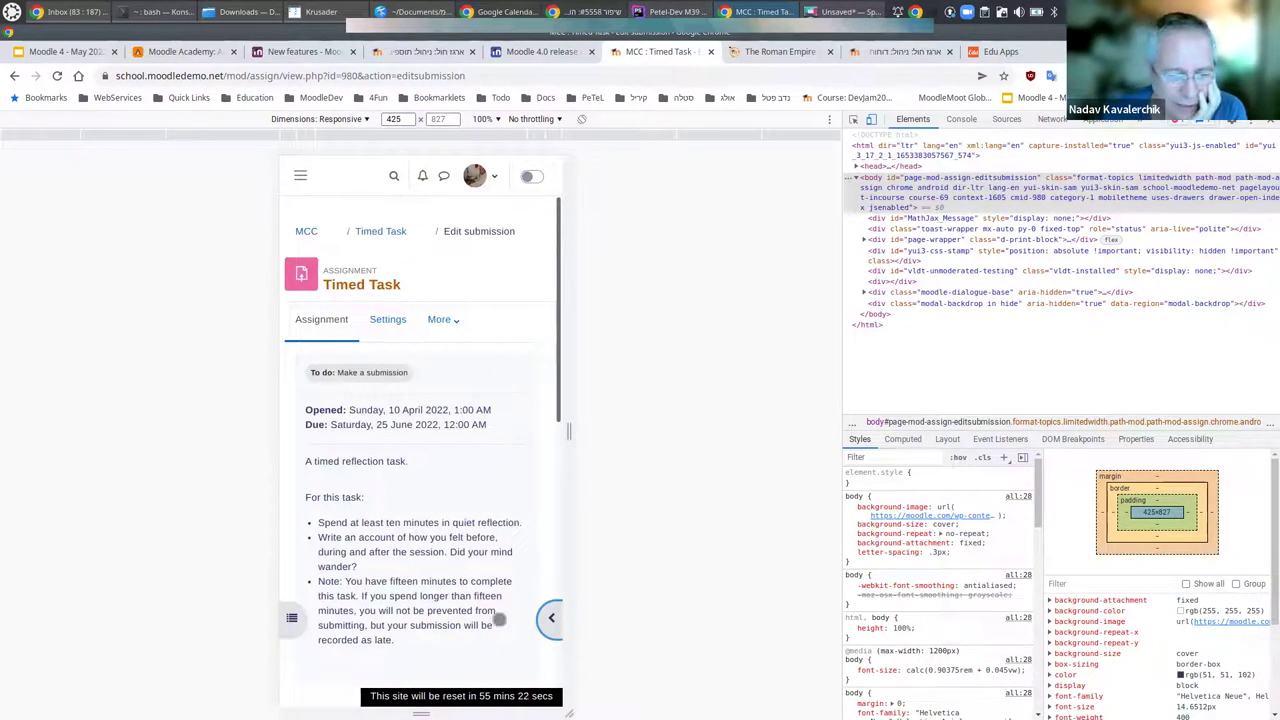
Go to the MCC course page, look through its activities, and set the preview to the 320 px mobile width.
left_click(306, 231)
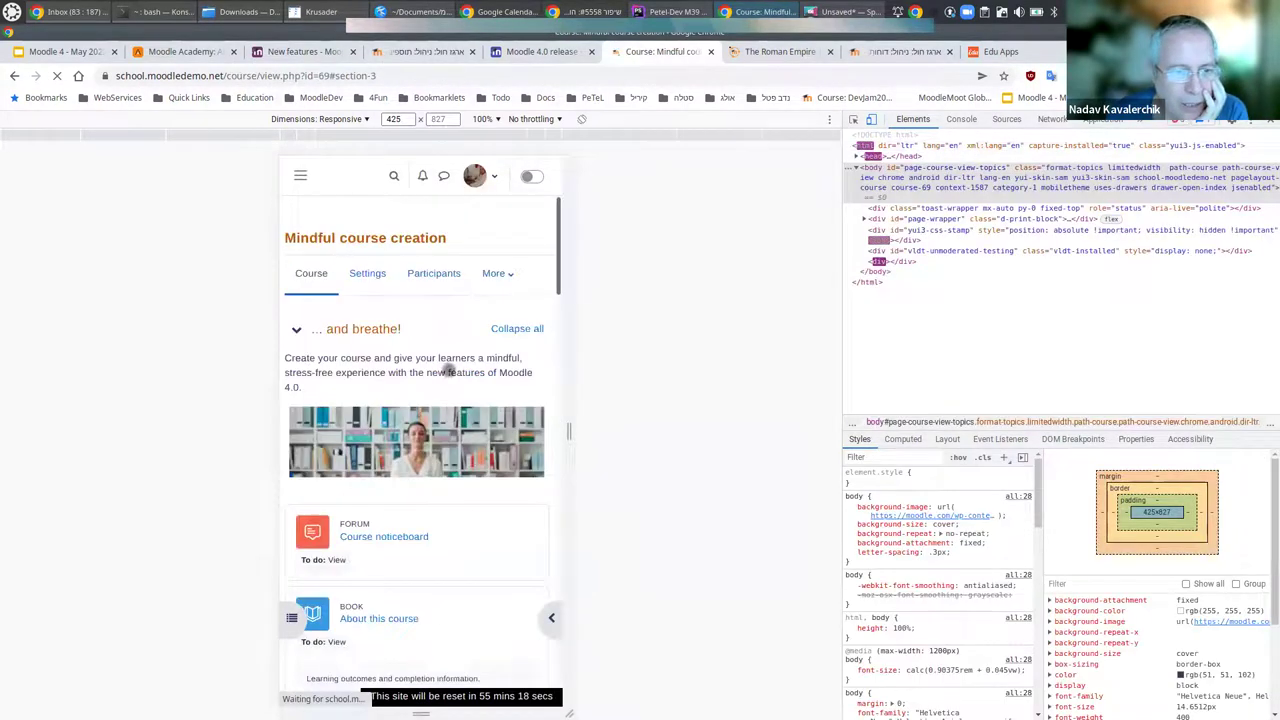
scroll(403, 434, "down", 10)
scroll(404, 437, "down", 5)
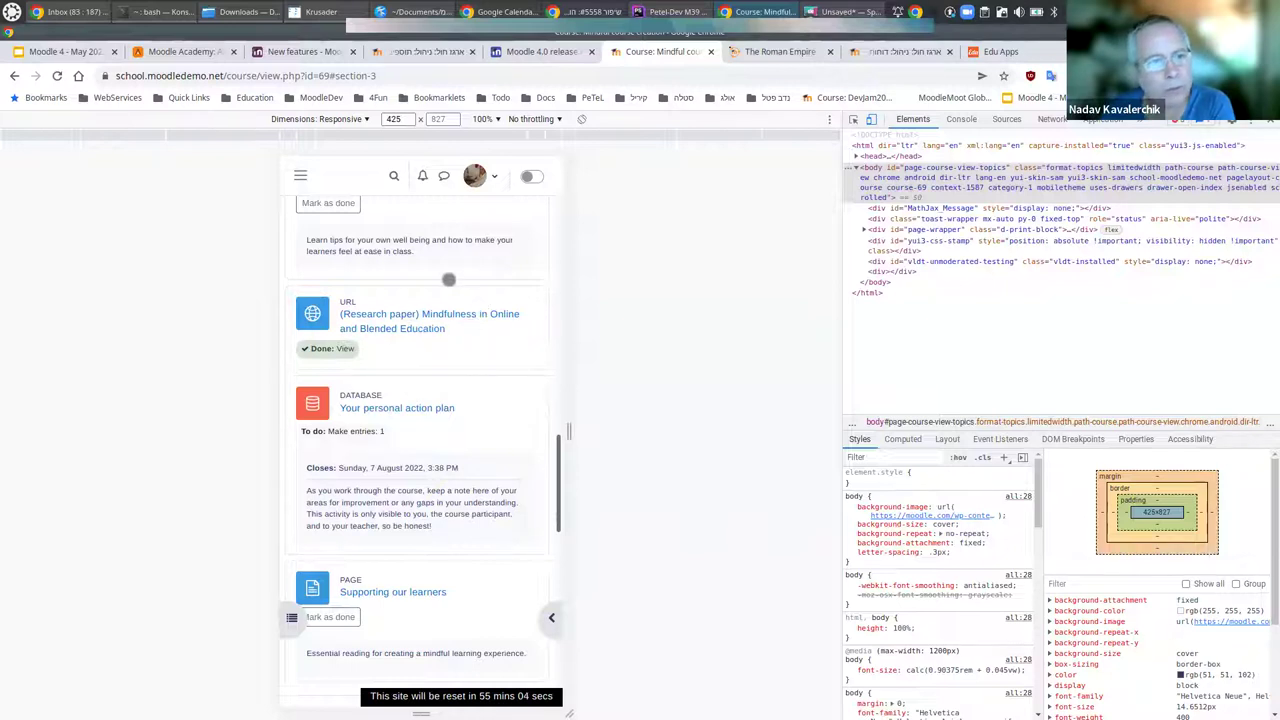
left_click(409, 133)
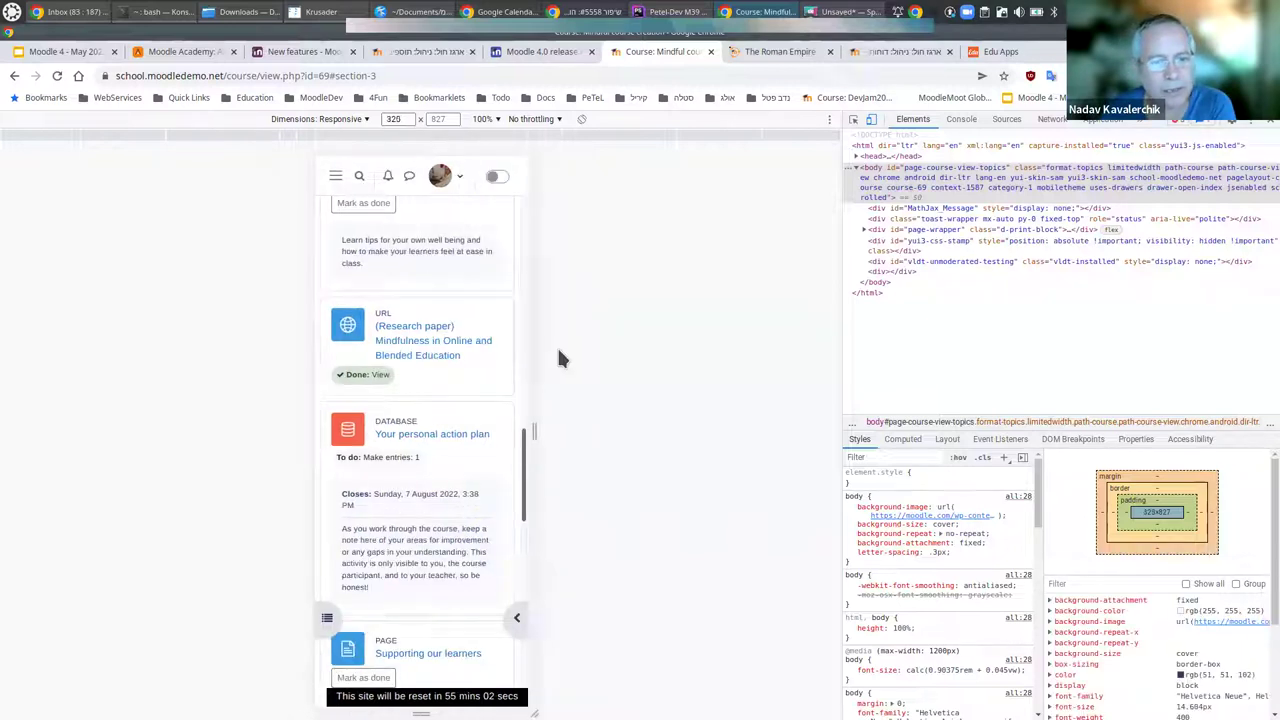